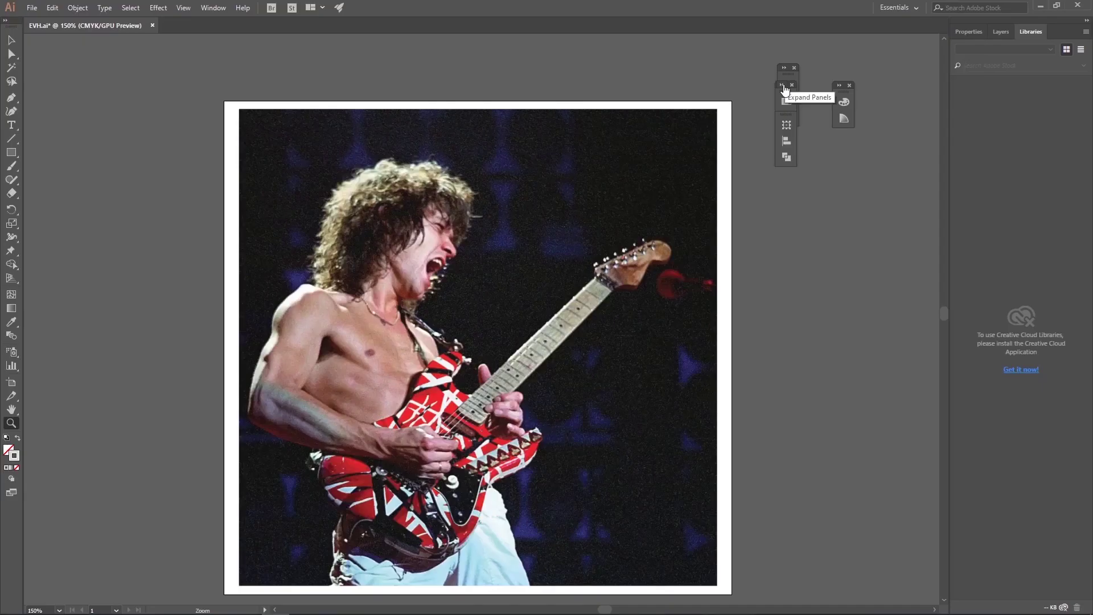
Expand the docked panels and place the Swatches panel beside the guitarist photo.
left_click_drag(815, 81, 851, 134)
left_click(789, 87)
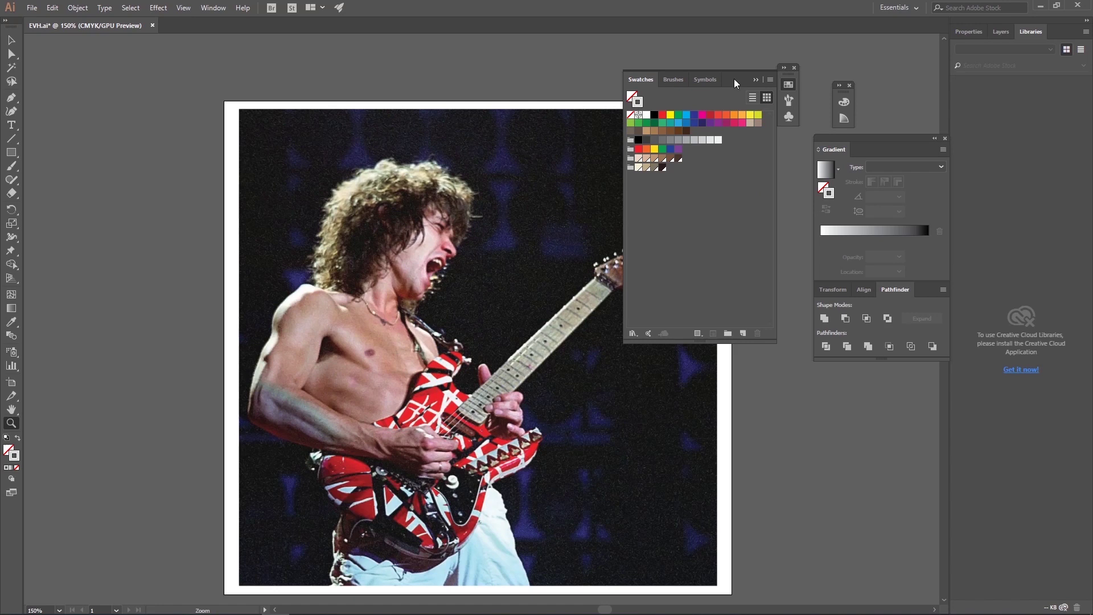
left_click_drag(734, 84, 807, 115)
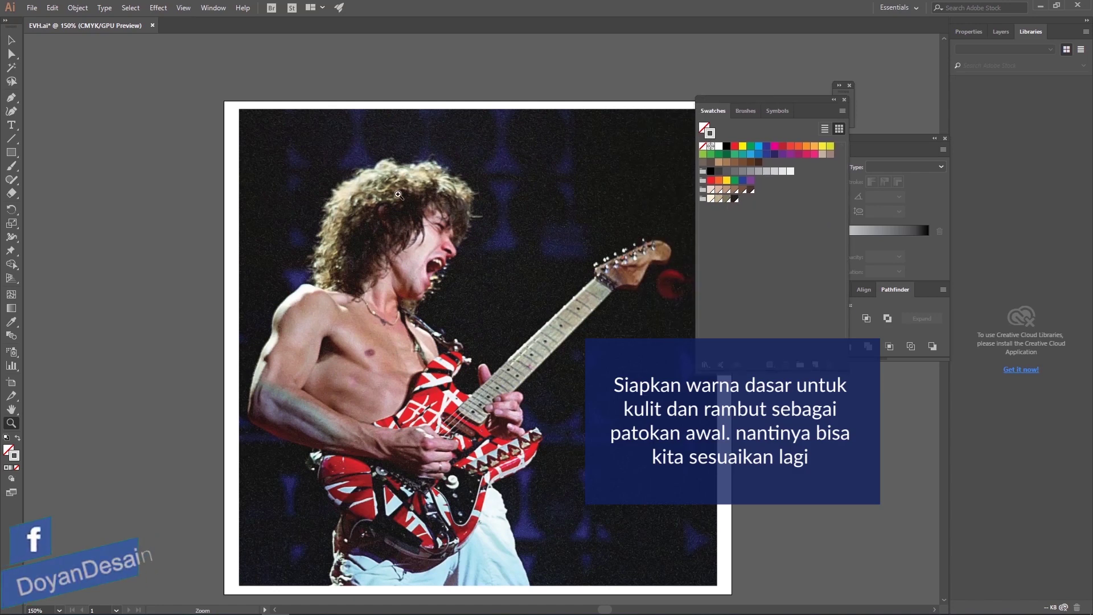
Zoom in on the guitarist's head.
key("v")
left_click(10, 423)
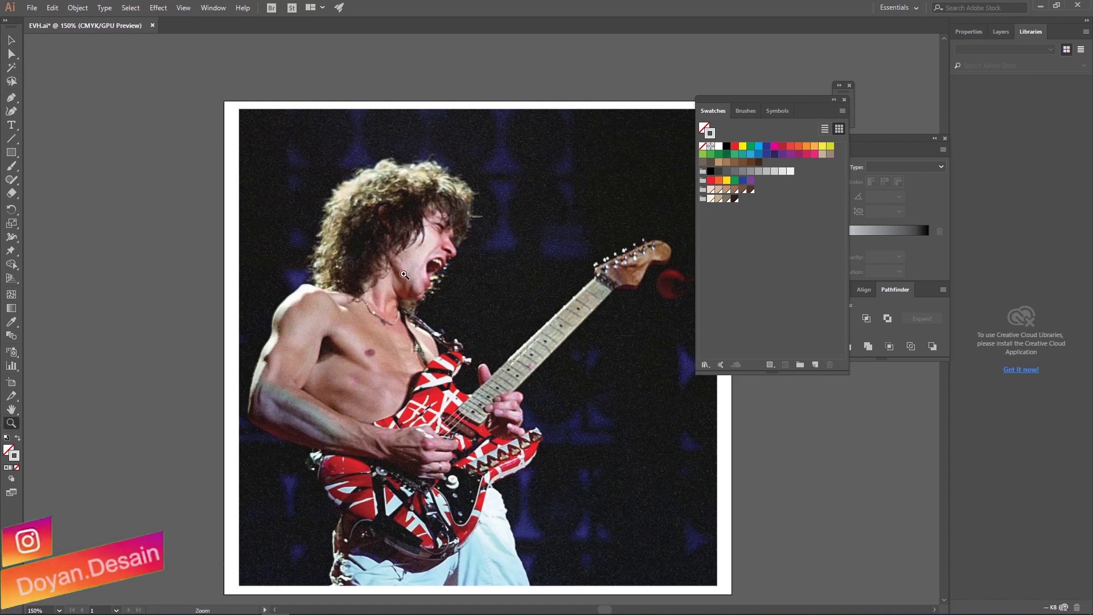
left_click(510, 372)
Collapse the floating panels and magnify the guitarist's face for tracing.
left_click(428, 149)
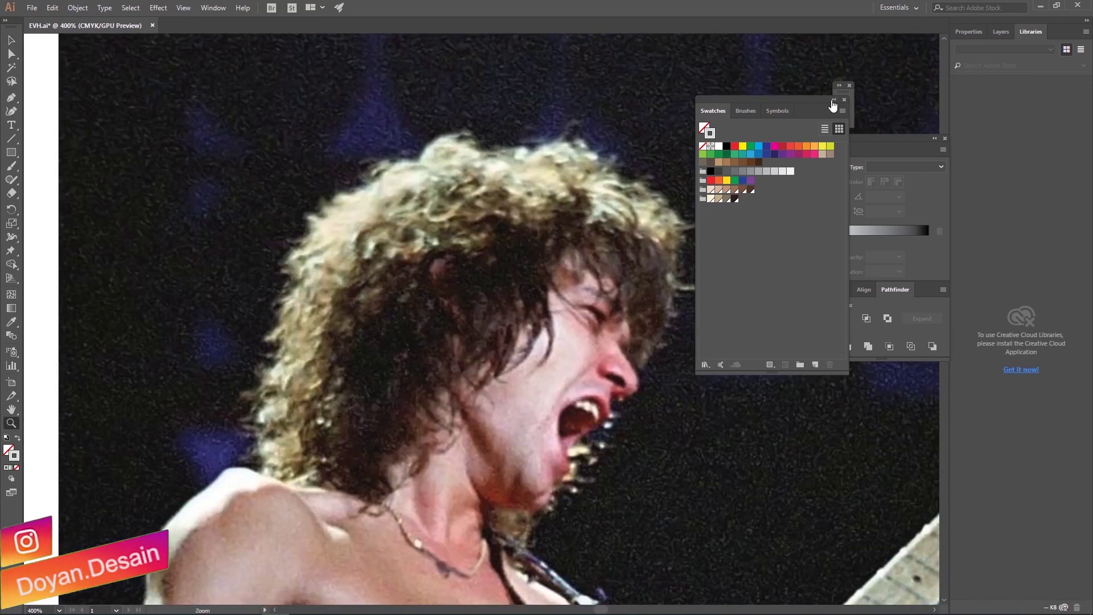
left_click(834, 100)
left_click(934, 138)
left_click(507, 269)
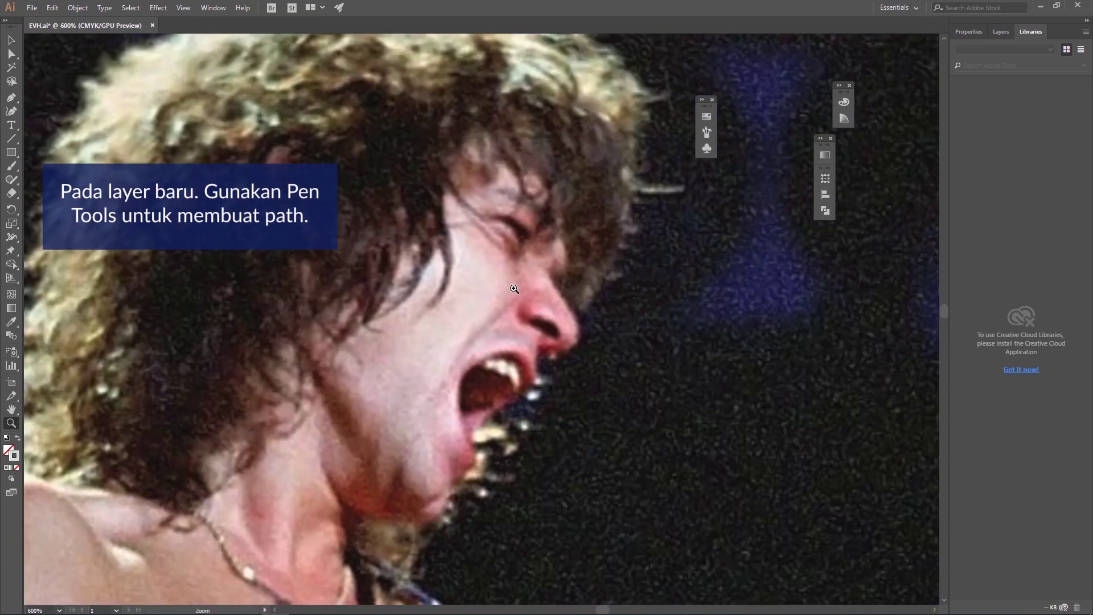
left_click(13, 103)
Trace the skin outline from the forehead past the chin and across the lower torso.
left_click_drag(565, 205, 570, 272)
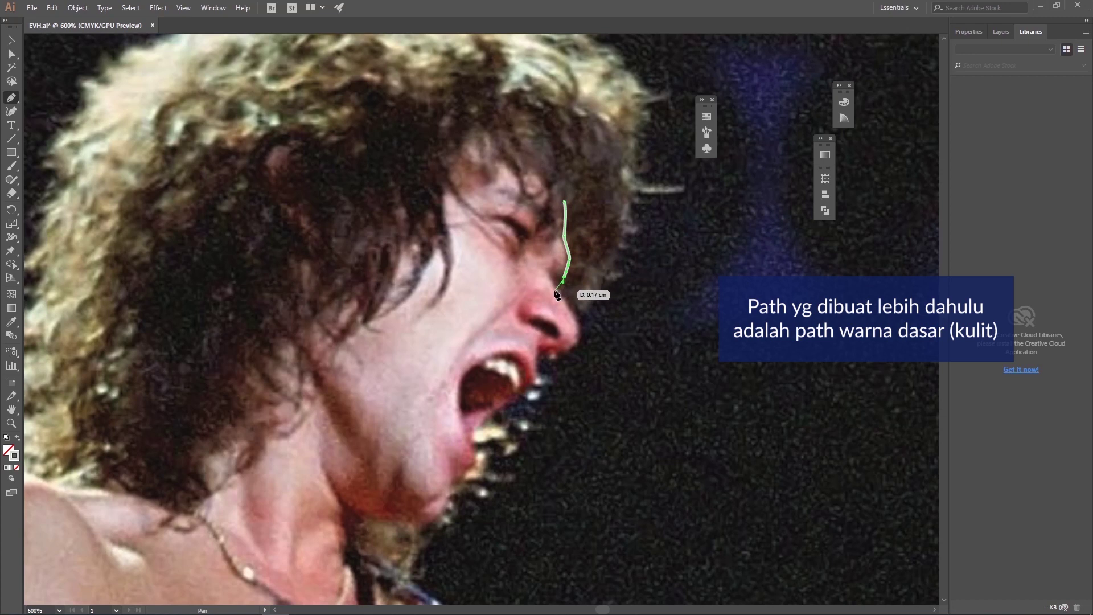
left_click_drag(577, 345, 559, 358)
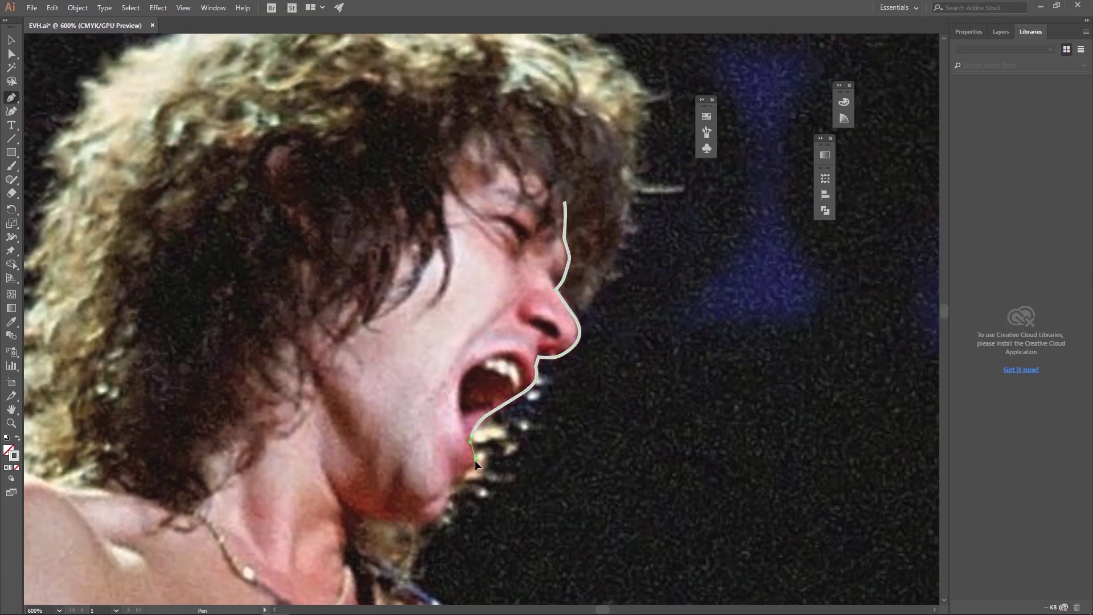
left_click_drag(362, 516, 455, 172)
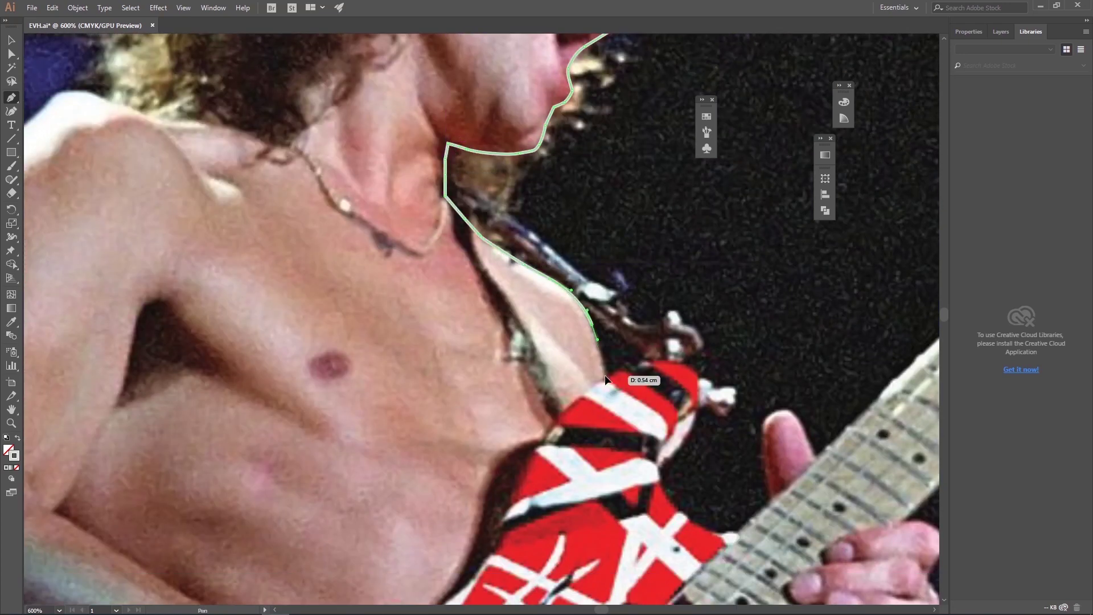
scroll(605, 379, "down", 5)
left_click_drag(417, 347, 364, 357)
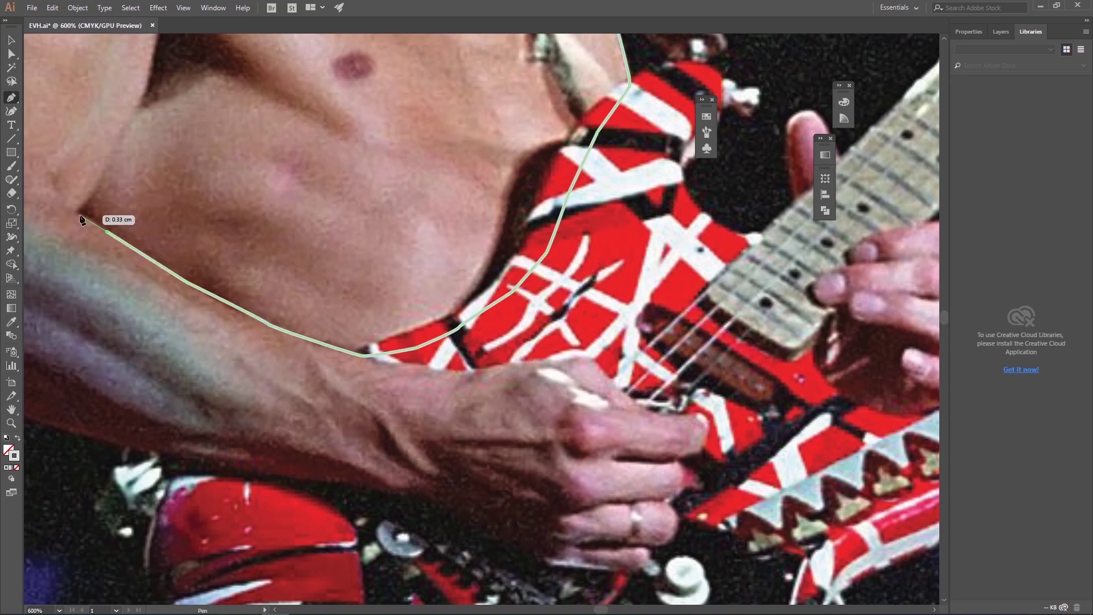
left_click_drag(81, 219, 361, 507)
left_click_drag(473, 309, 494, 271)
Run the outline along the hairline, close it at the face, and apply tan.
left_click_drag(477, 125, 832, 439)
left_click(327, 205)
left_click(401, 98)
left_click_drag(427, 91, 356, 216)
left_click_drag(538, 199, 561, 225)
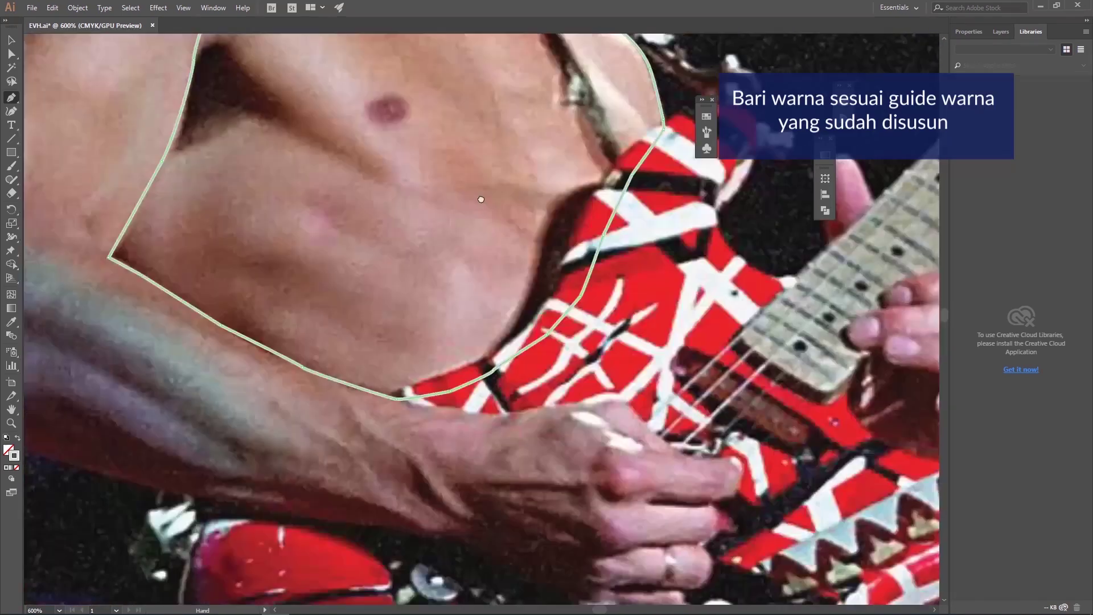
left_click(565, 192)
Give the torso shape a tan fill and 33% opacity so the photo shows through.
left_click(565, 191)
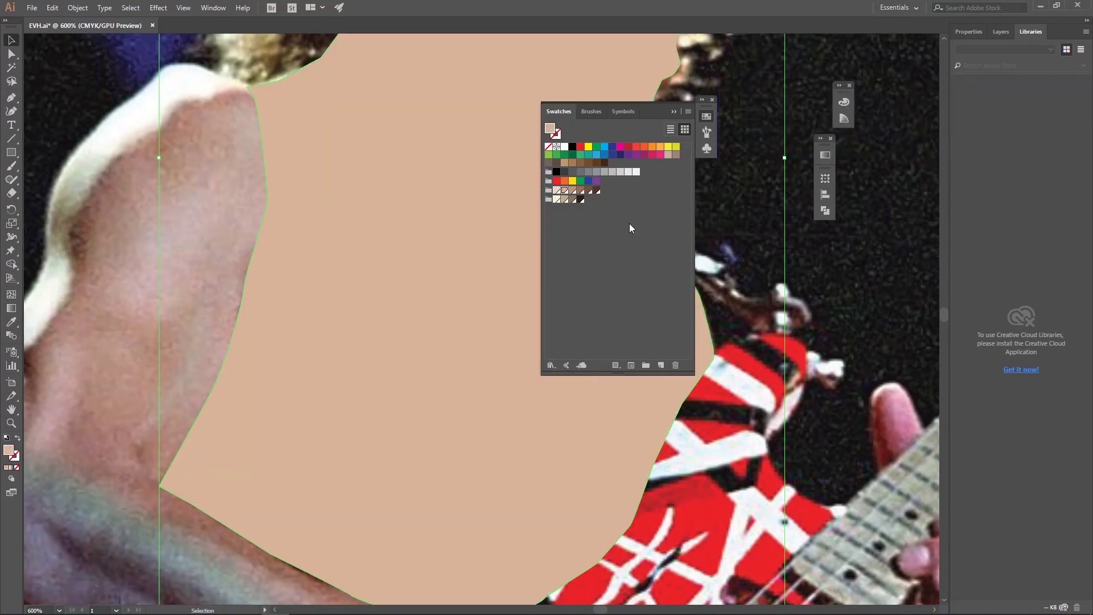
left_click(676, 112)
key("F7")
left_click_drag(559, 62, 605, 187)
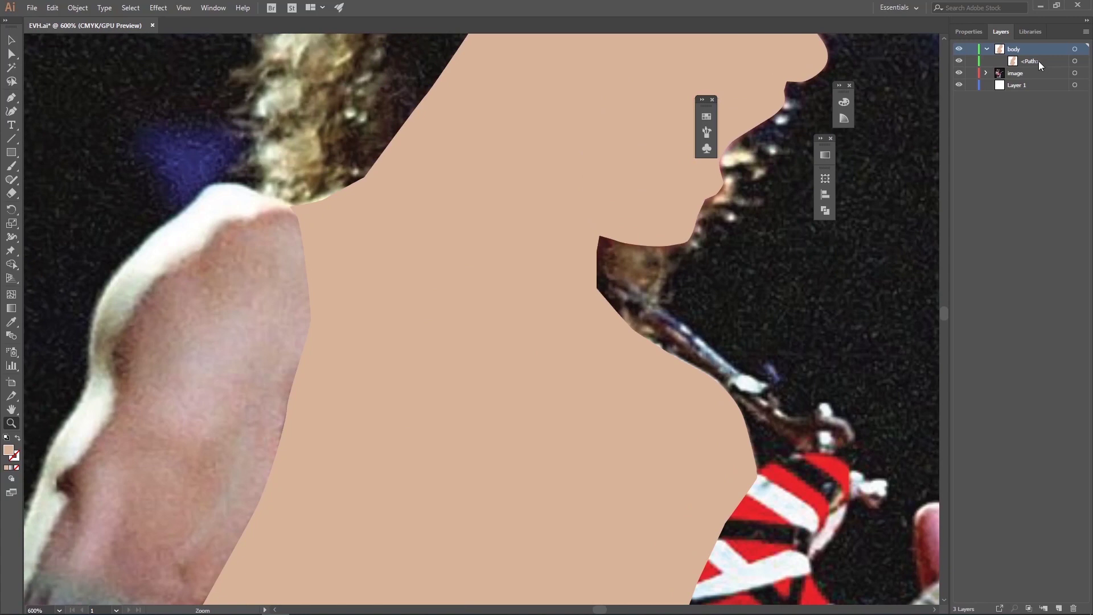
left_click(1075, 62)
left_click(976, 34)
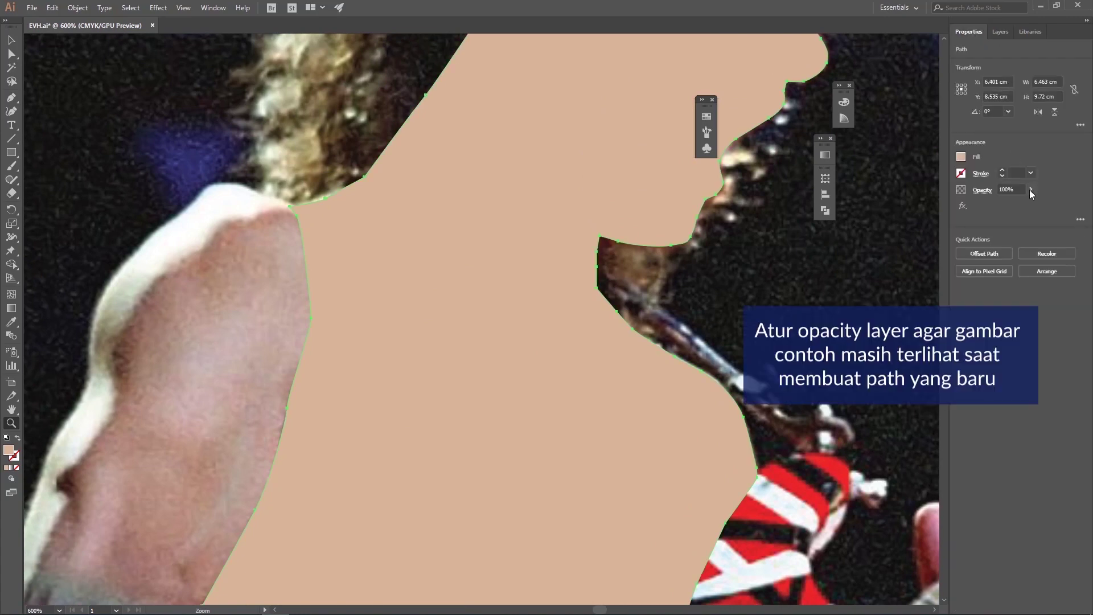
left_click_drag(1002, 206, 1000, 207)
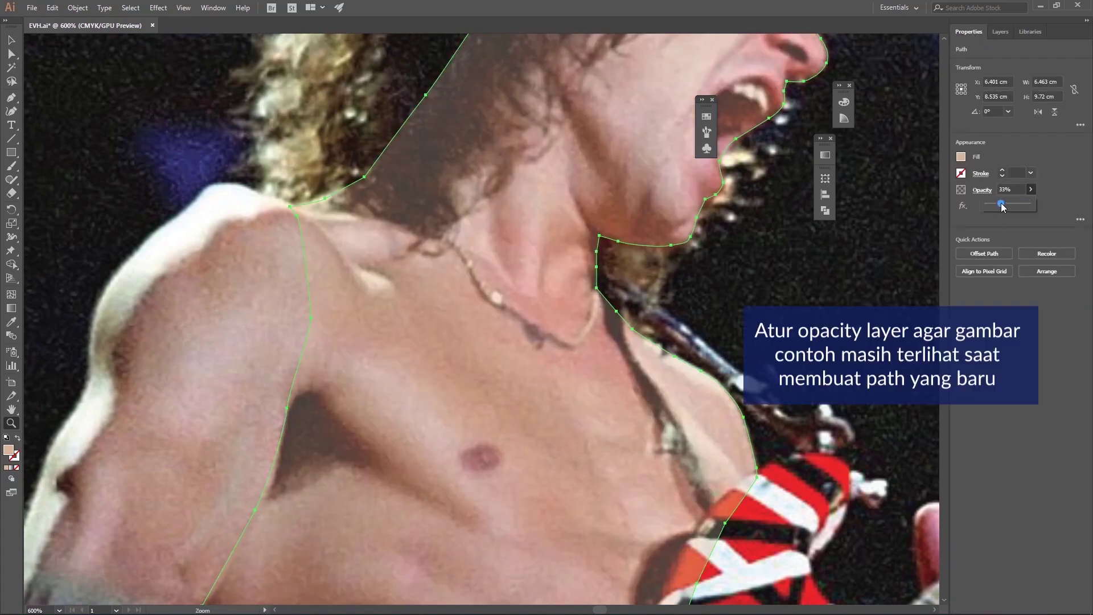
left_click(1000, 31)
key("p")
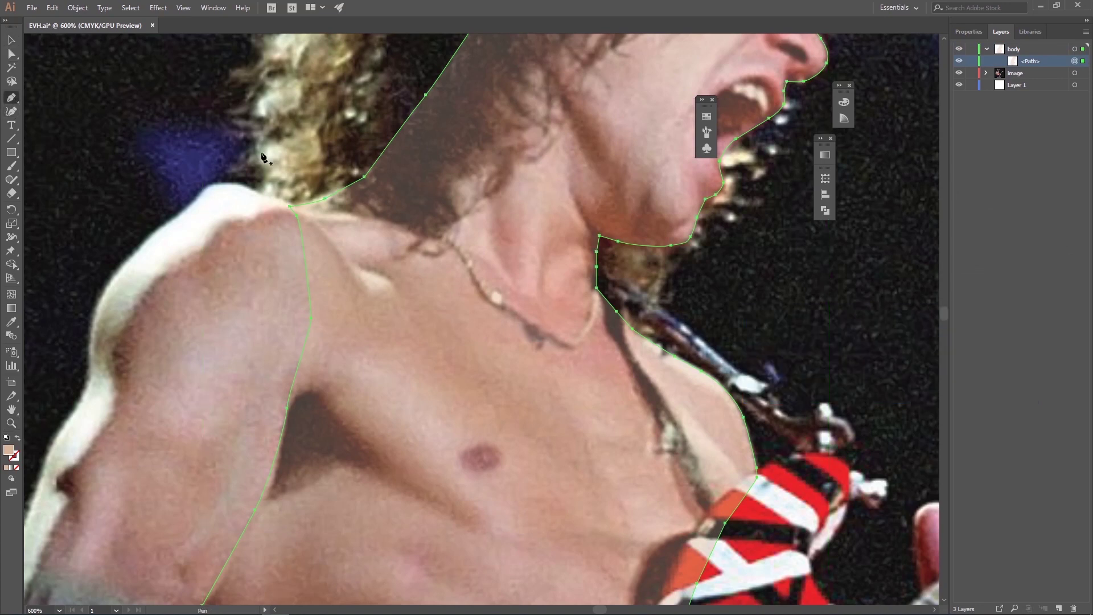
left_click_drag(290, 263, 490, 260)
Trace a new skin shape from the shoulder down the torso and along the forearm.
left_click(392, 200)
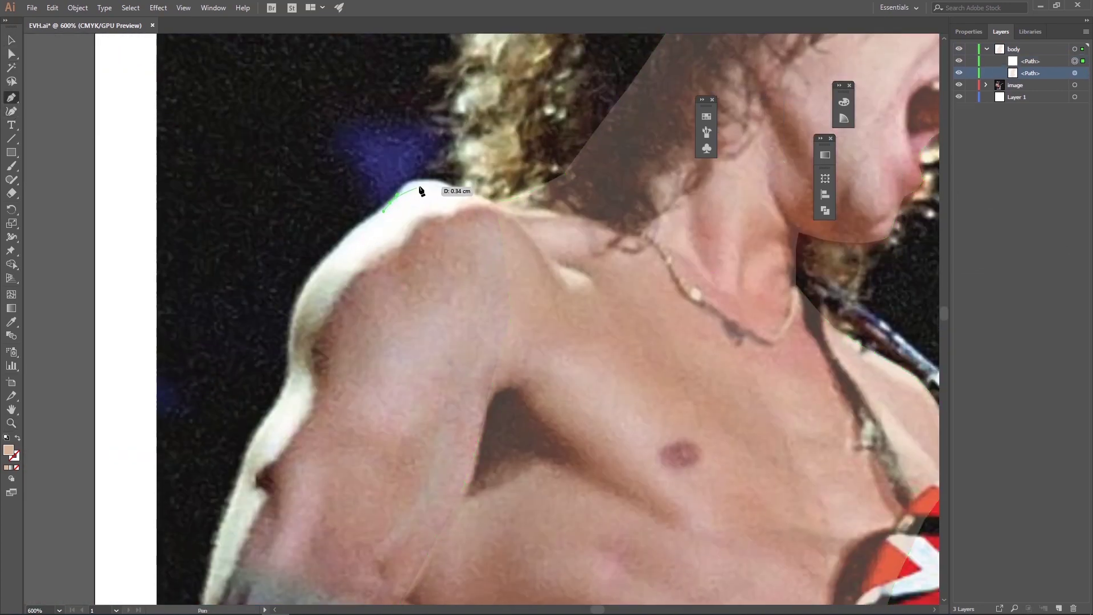
left_click(450, 178)
left_click(487, 193)
left_click(511, 235)
scroll(508, 242, "down", 2)
left_click(446, 392)
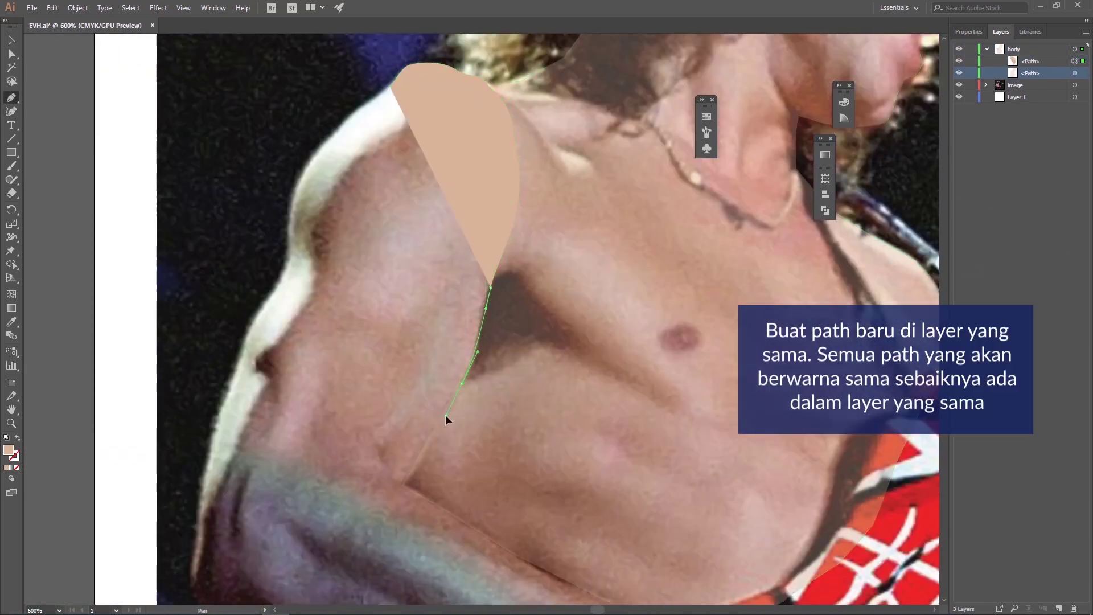
scroll(478, 215, "down", 5)
left_click(693, 325)
scroll(420, 300, "left", 5)
left_click(508, 295)
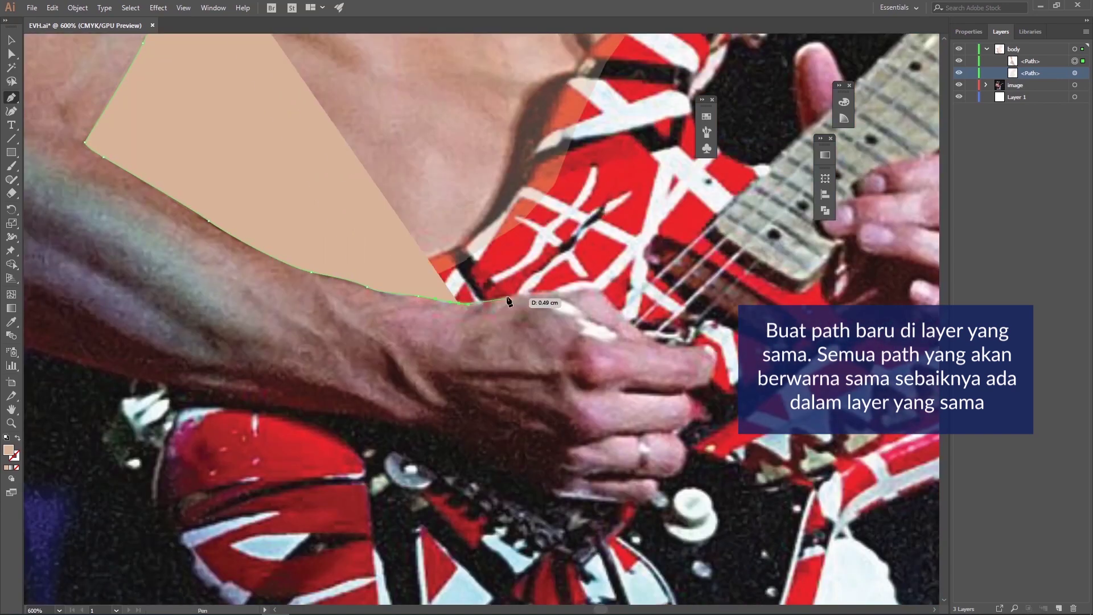
key("shift+x")
left_click(571, 284)
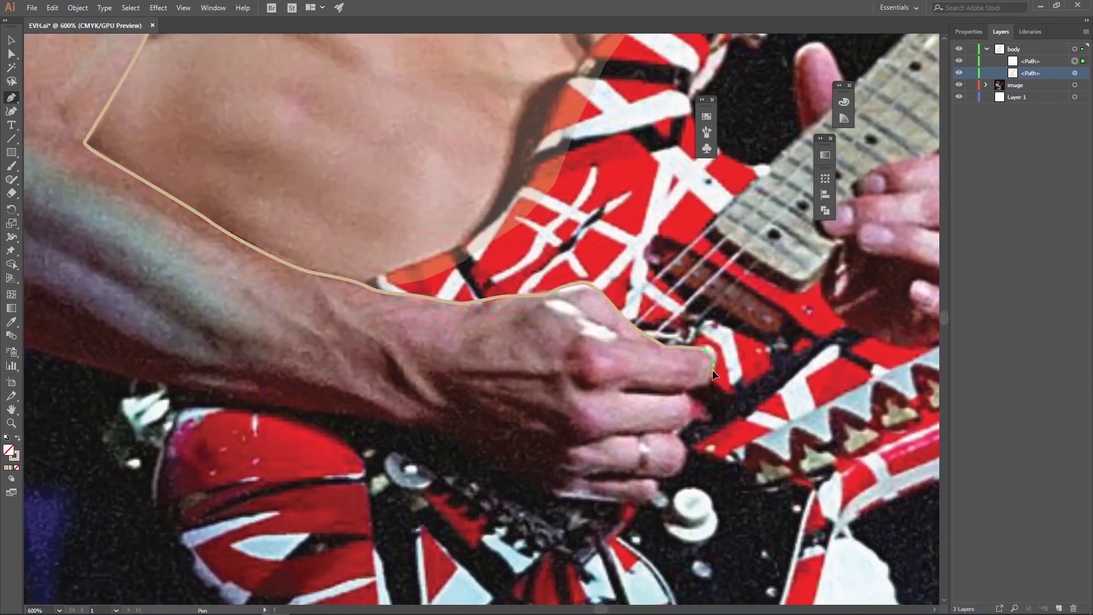
Continue the arm outline around the picking hand and close it at the shoulder.
left_click(357, 409)
left_click(228, 395)
left_click(93, 367)
scroll(341, 415, "left", 8)
left_click(447, 401)
left_click(430, 365)
left_click(444, 256)
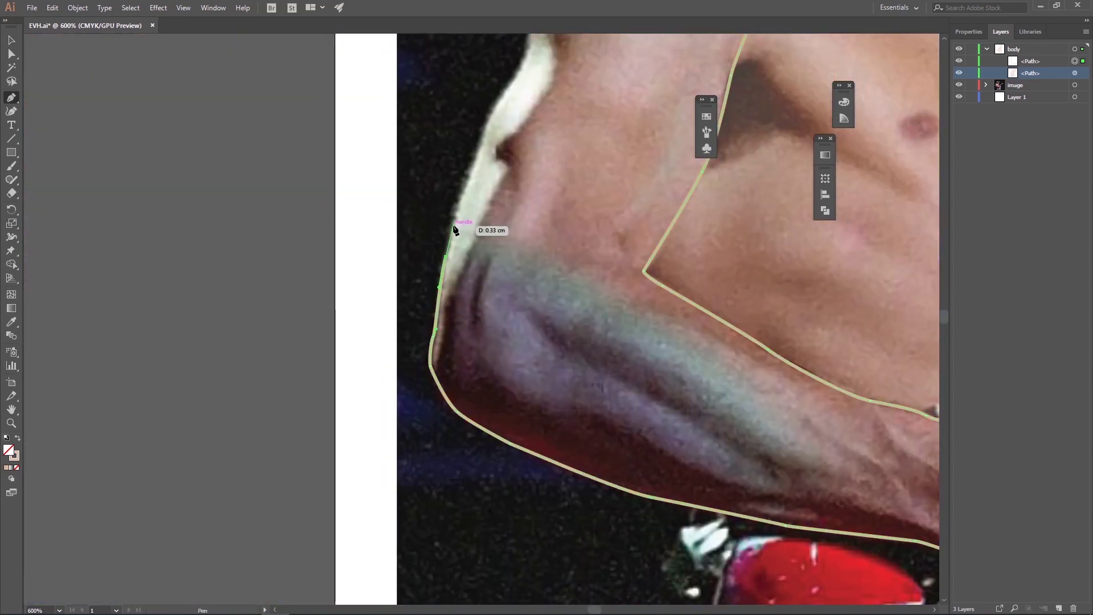
scroll(455, 227, "up", 5)
left_click(472, 313)
left_click(491, 274)
left_click(618, 57)
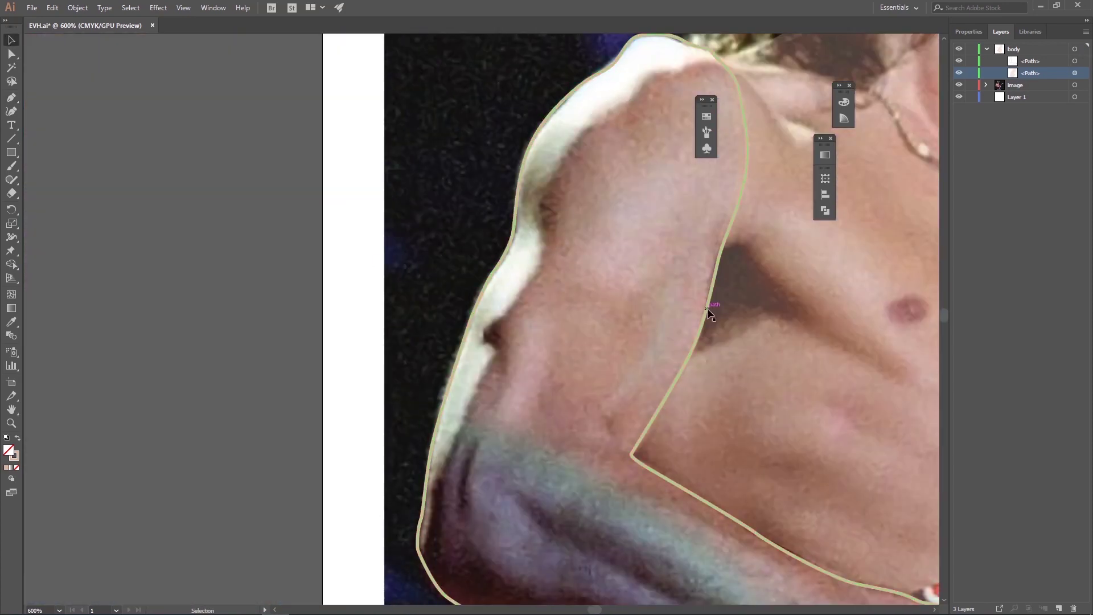
Fill the arm shape with the matching tan skin tone and make it semi-transparent.
key("v")
left_click(706, 116)
left_click(562, 199)
left_click(964, 305)
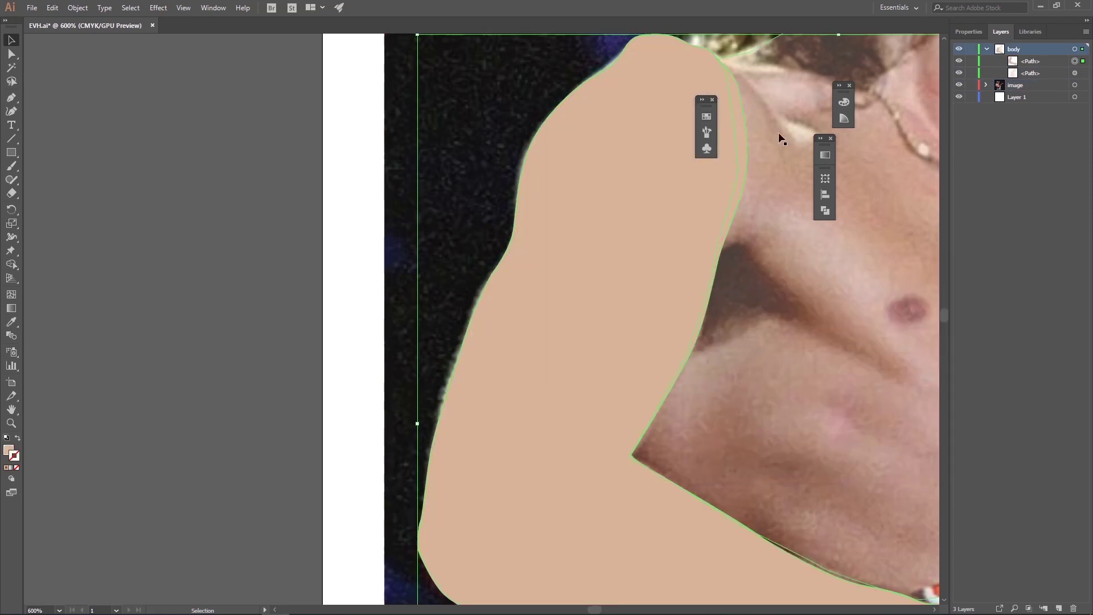
left_click(968, 31)
left_click(1031, 189)
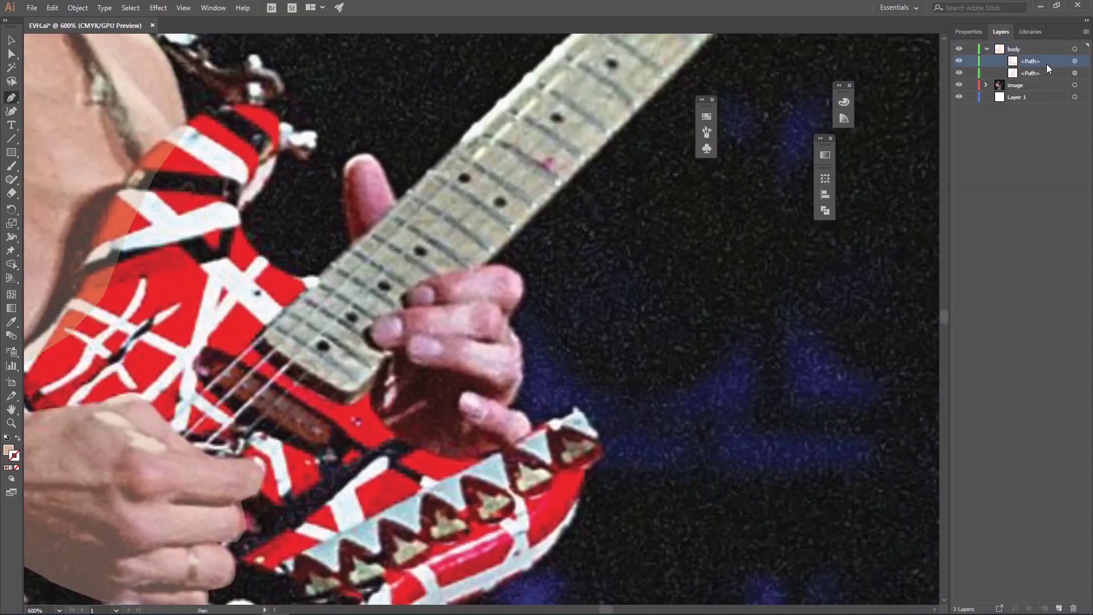
Trace a skin-tone shape around the fretting fingers and fill it.
left_click_drag(470, 270, 445, 279)
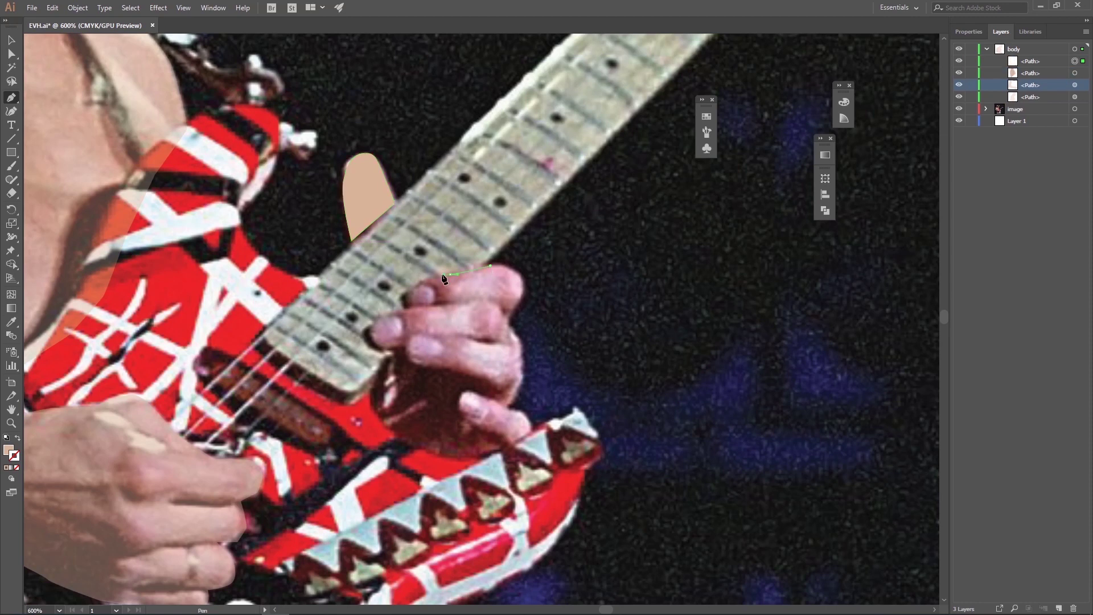
left_click_drag(405, 346, 408, 358)
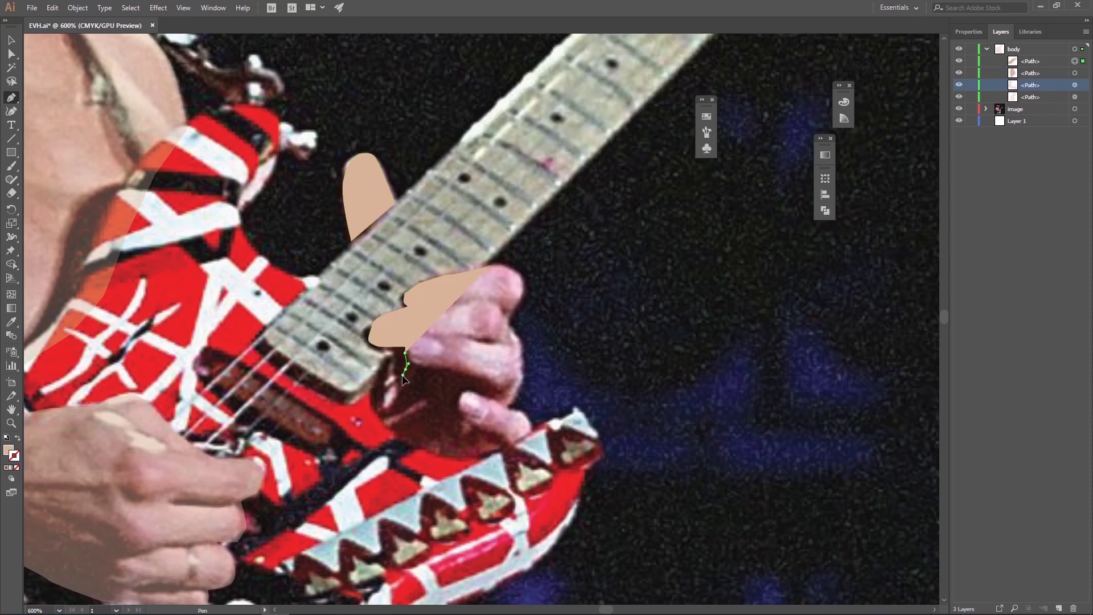
mouse_move(433, 454)
left_mouse_down()
mouse_move(529, 436)
mouse_move(524, 376)
left_mouse_up()
left_click(17, 437)
left_click(476, 266)
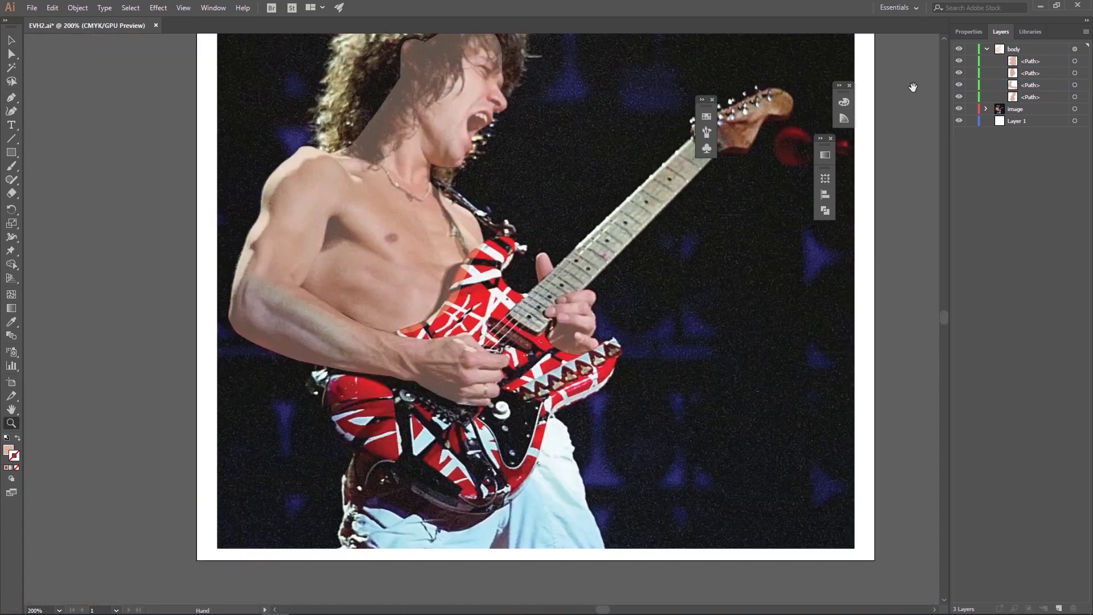
left_click_drag(913, 87, 660, 349)
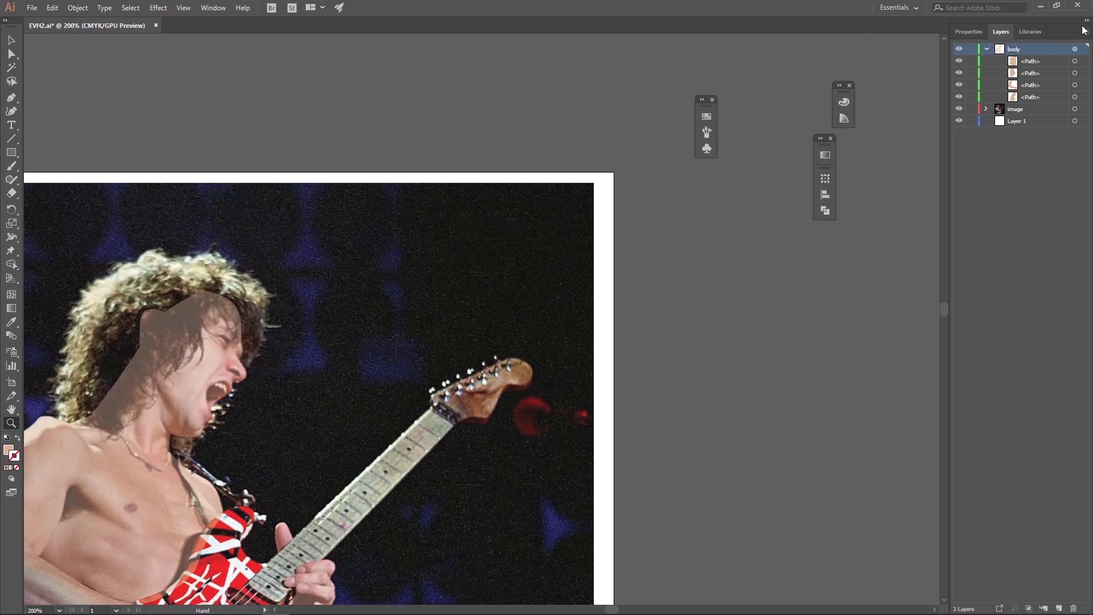
Create a new layer named body2.
left_click(1085, 31)
left_click(1025, 35)
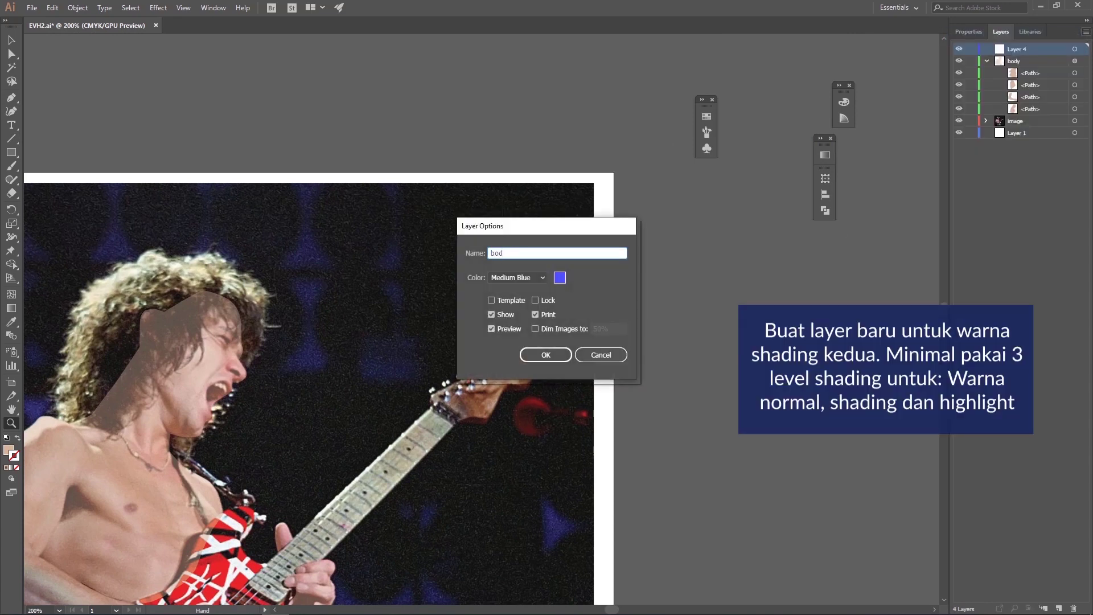
type("y2")
key("Return")
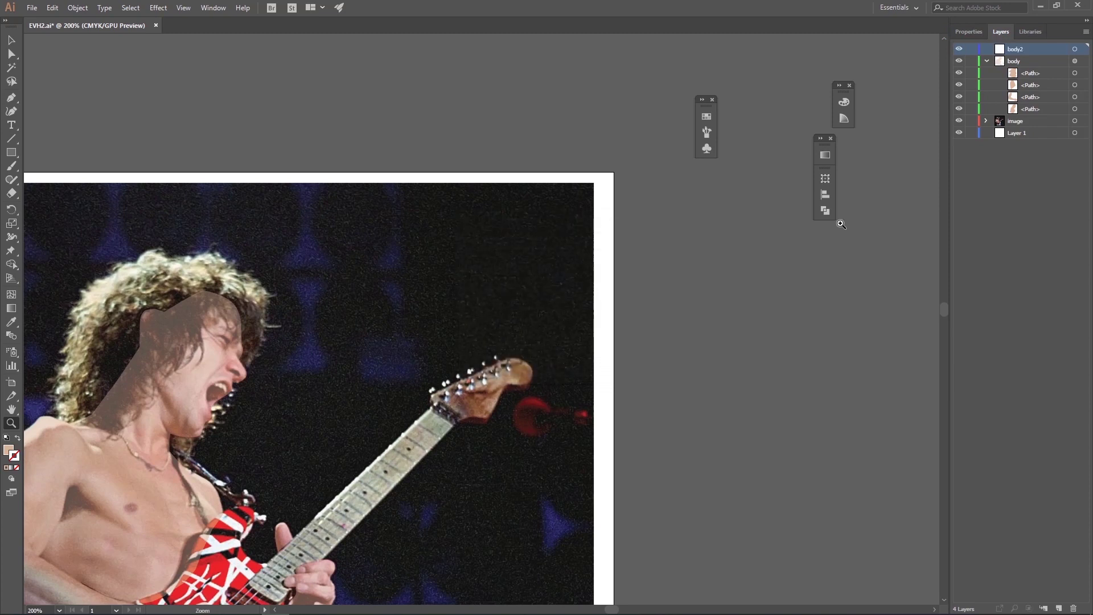
Zoom in on the face and collapse the body layer's contents.
left_click_drag(242, 363, 421, 471)
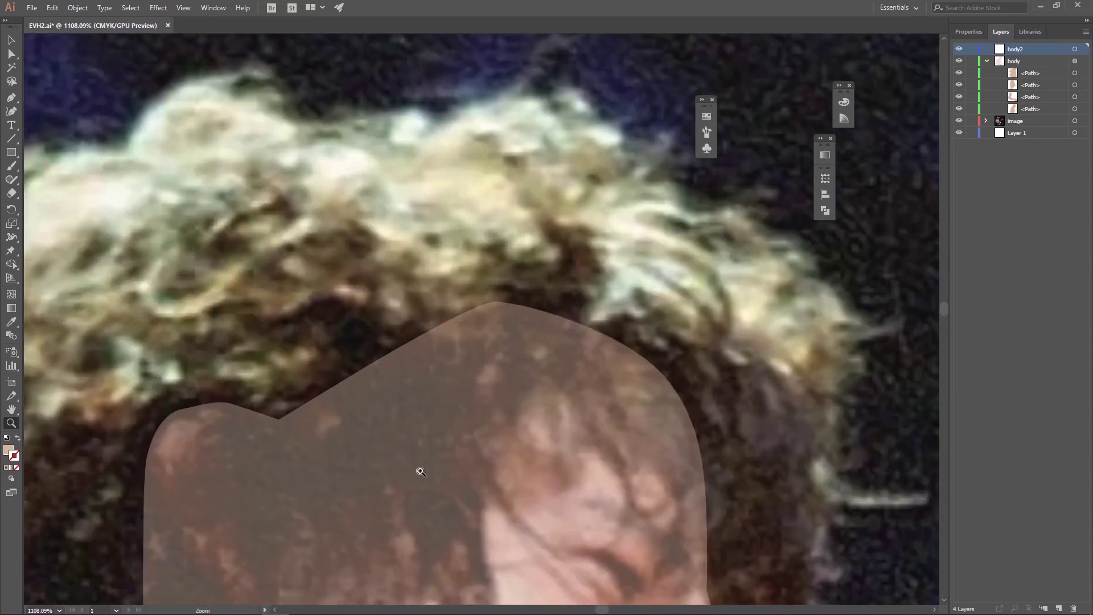
left_click_drag(625, 511, 540, 249)
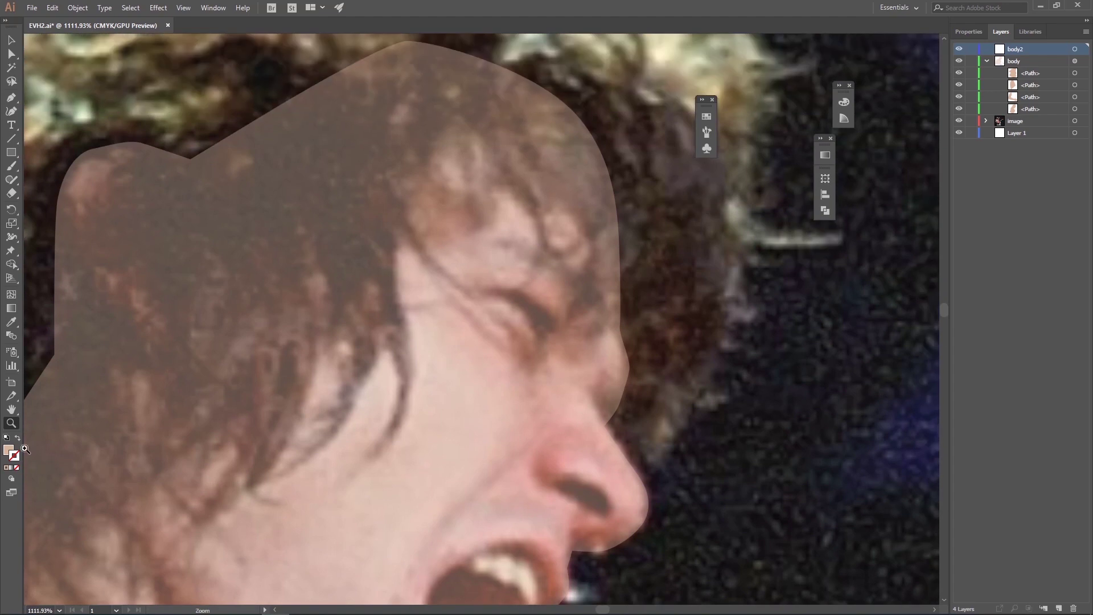
left_click(986, 61)
Hide the body skin shape and draw a closed Pen shading shape around the eye socket.
key("p")
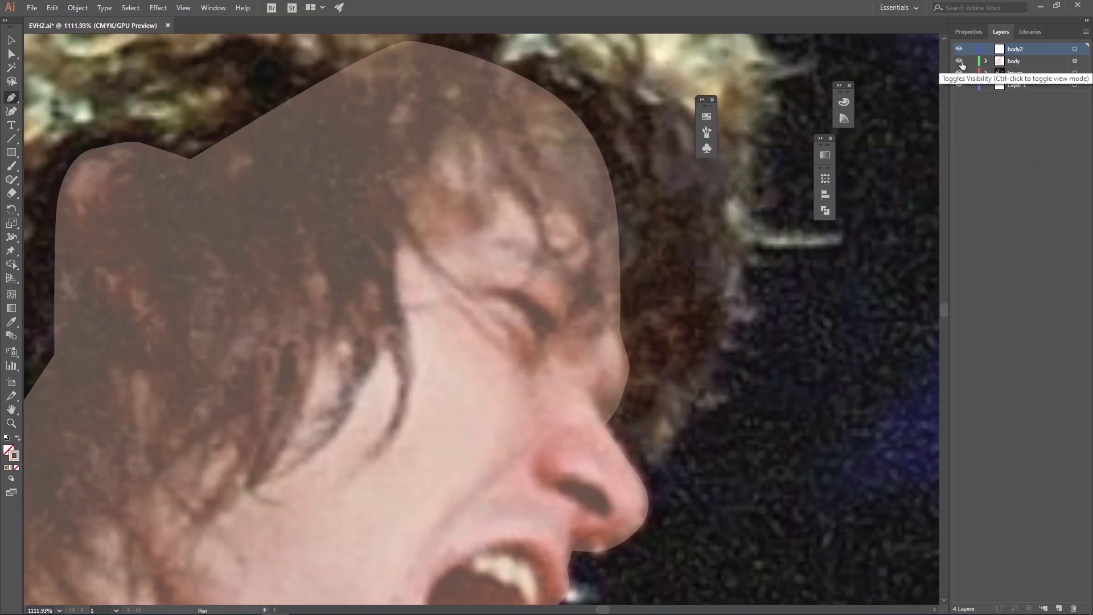
left_click(959, 61)
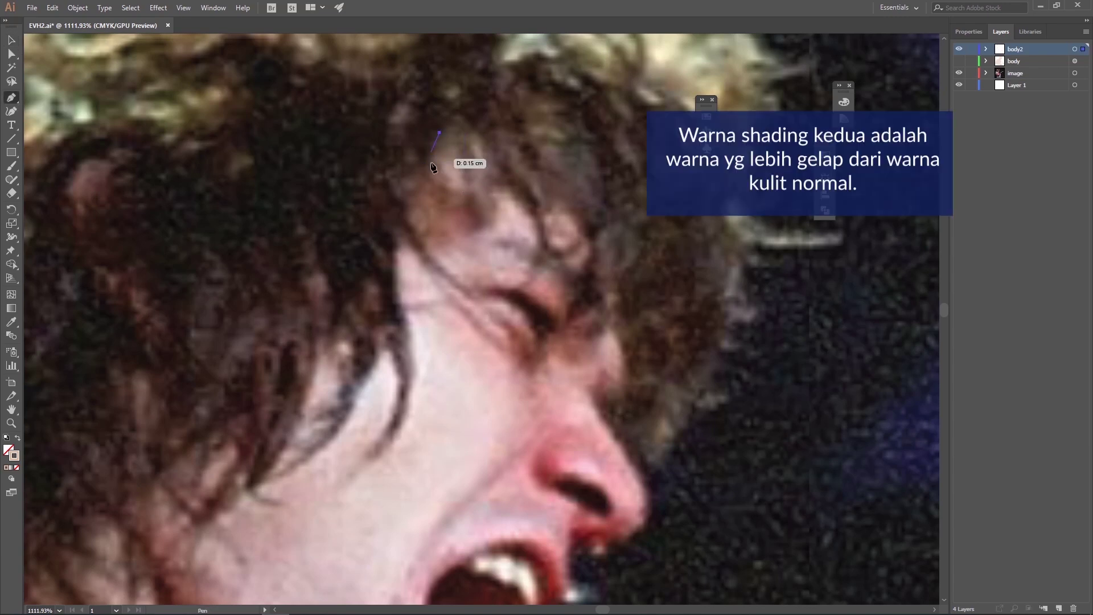
left_click(549, 283)
left_click(560, 295)
left_click(563, 272)
left_click(580, 271)
left_click(595, 223)
left_click(619, 261)
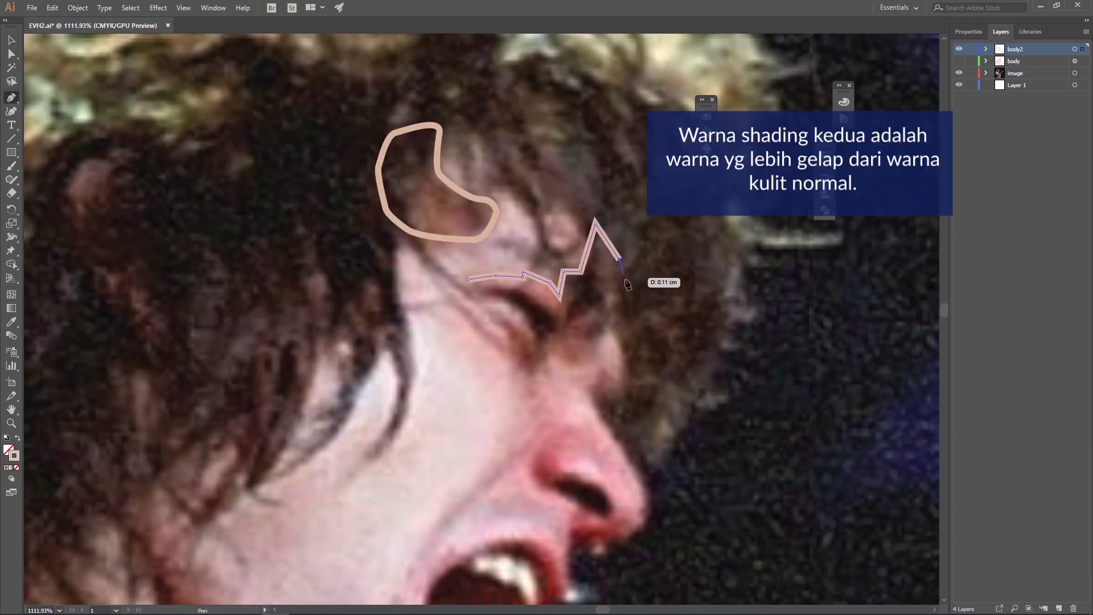
left_click(538, 365)
left_click(480, 333)
left_click(434, 284)
left_click(466, 308)
left_click(493, 319)
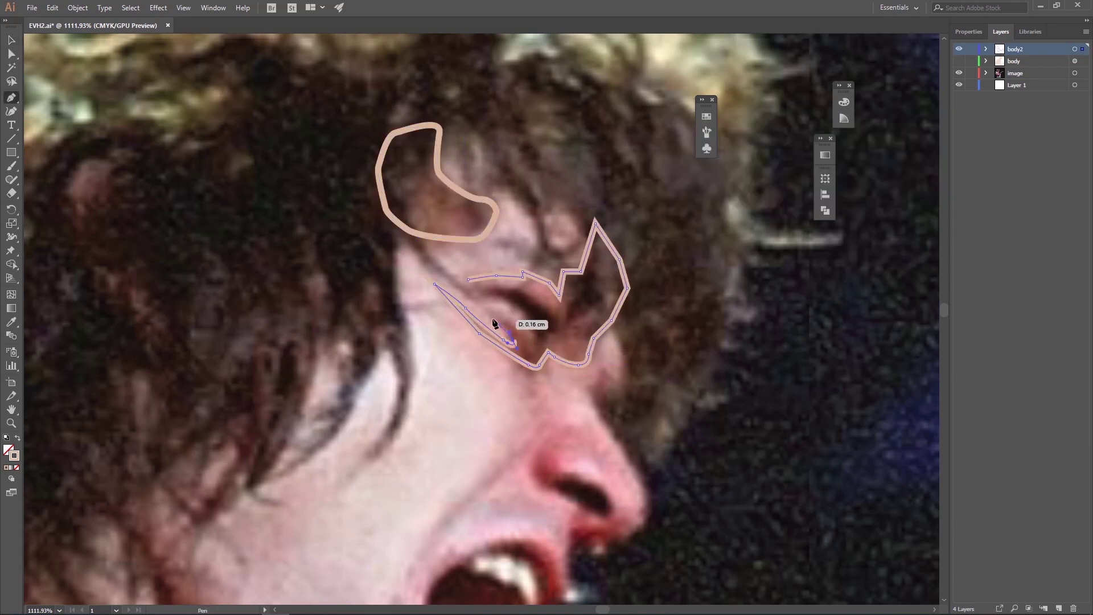
left_click(529, 347)
Draw a closed shading shape curving around the nostril, mouth and upper lip.
left_click_drag(539, 354, 547, 386)
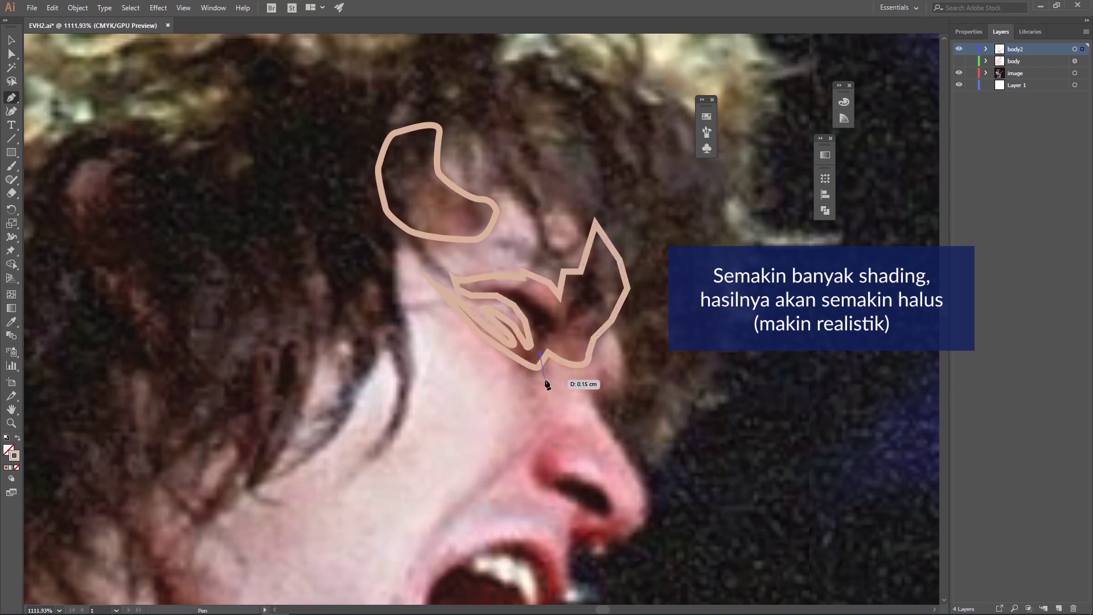
left_click_drag(622, 535, 575, 538)
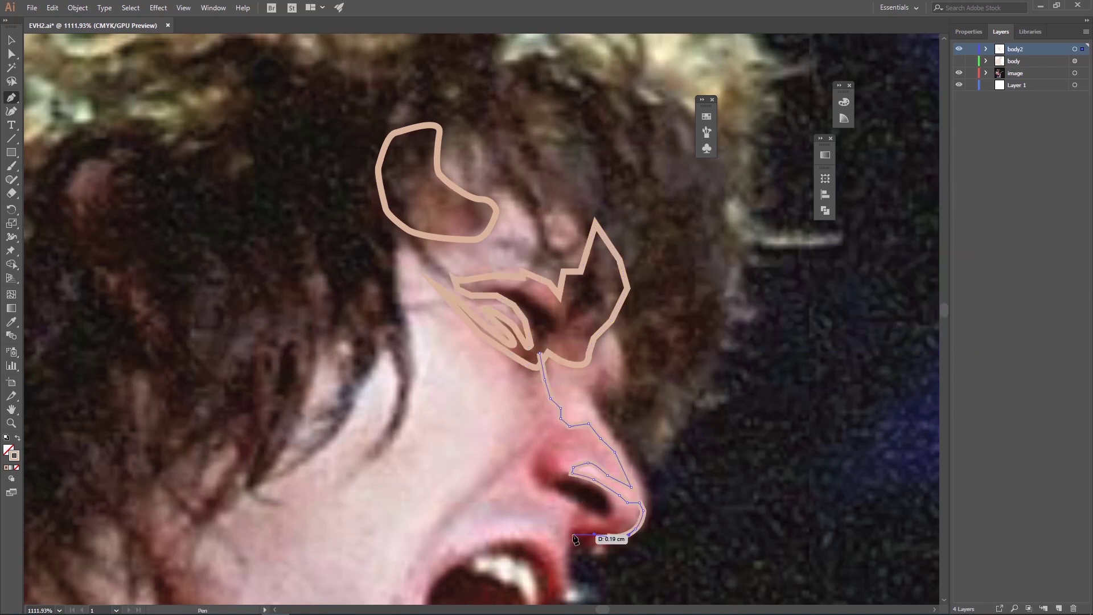
left_click_drag(566, 592, 569, 389)
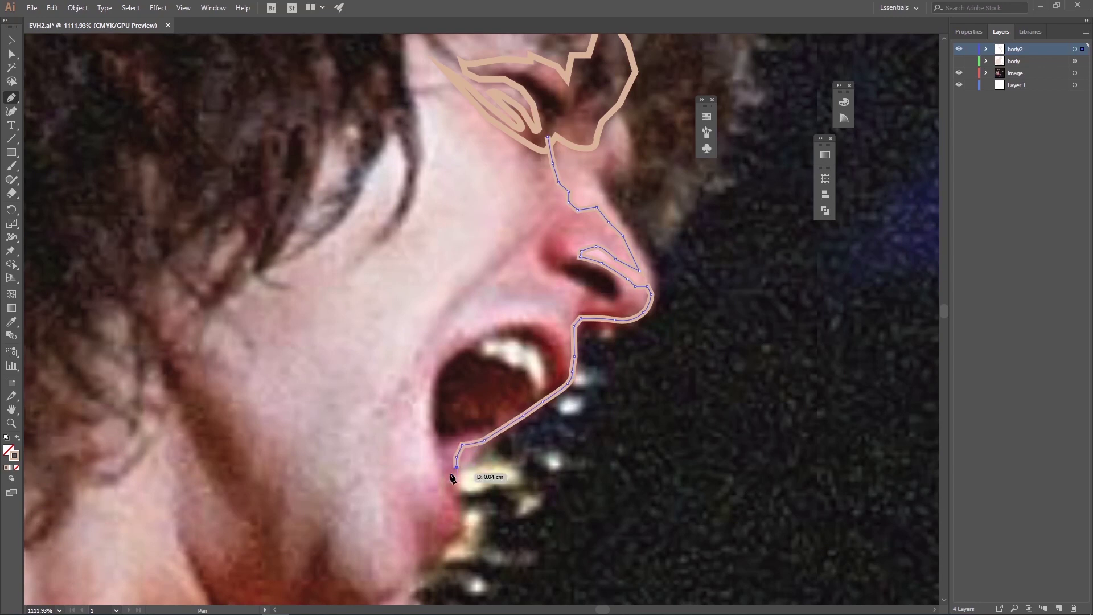
left_click_drag(405, 595, 440, 506)
left_click(460, 495)
left_click(469, 465)
left_click(465, 434)
left_click_drag(444, 384, 495, 391)
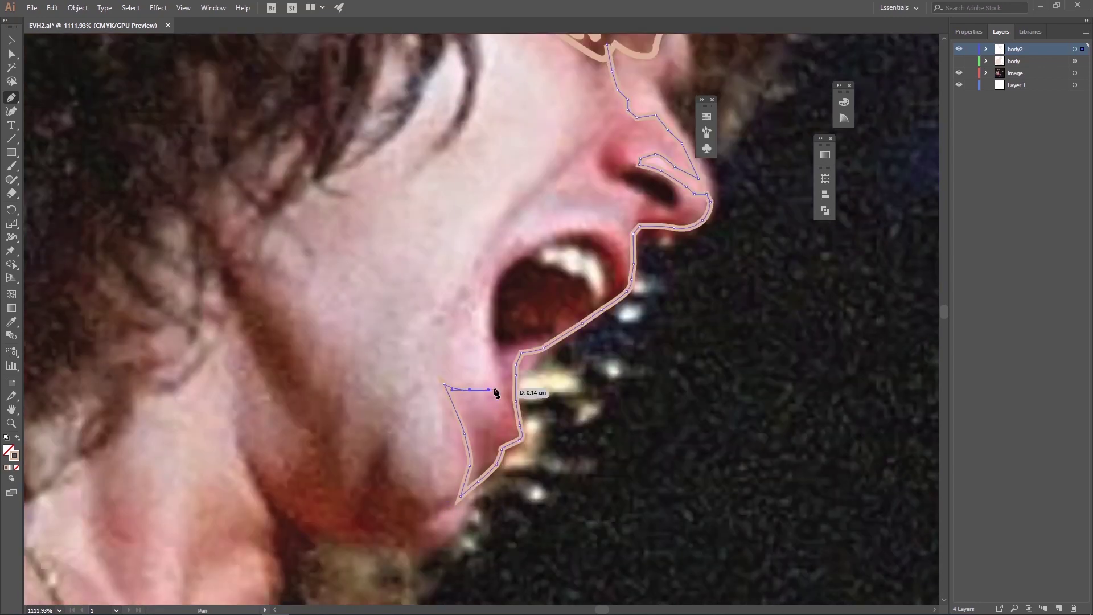
left_click_drag(588, 231, 450, 438)
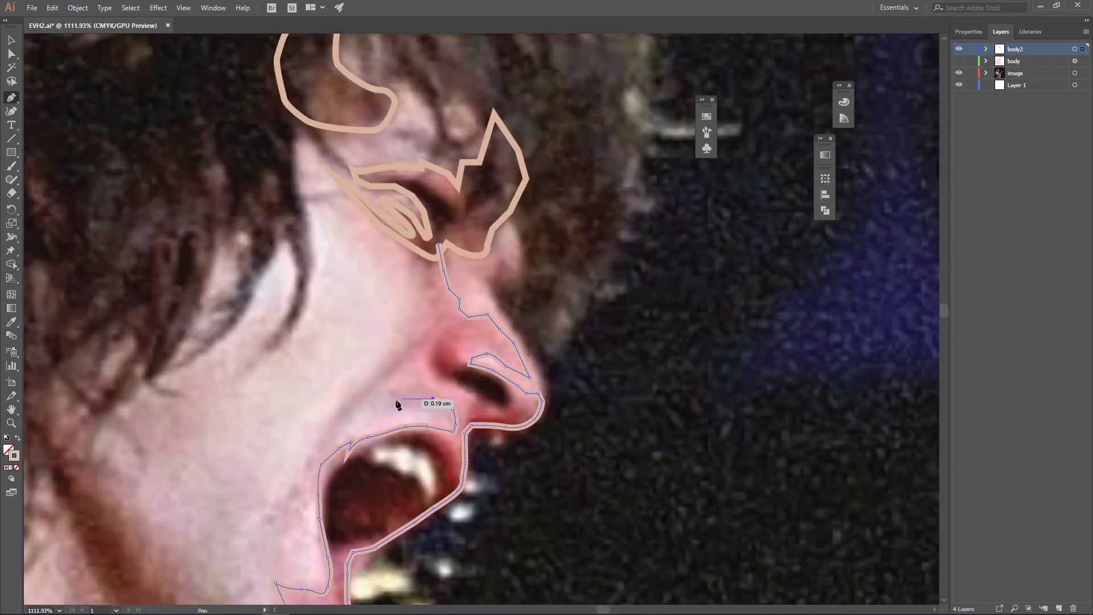
left_click_drag(309, 455, 357, 389)
left_click(439, 243)
Trace a shading outline from beside the eye along the jawline and chin toward the neck.
left_click(484, 219)
left_click_drag(509, 251, 519, 268)
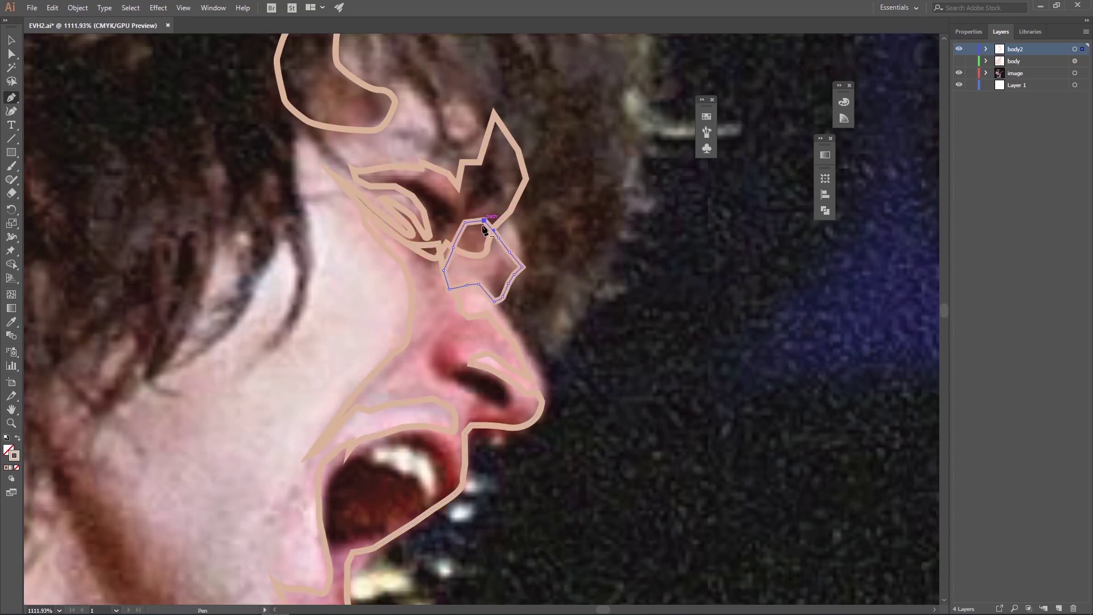
left_click_drag(80, 373, 467, 88)
left_click(599, 307)
left_click_drag(637, 302, 636, 314)
left_click(621, 335)
left_click_drag(673, 361, 674, 381)
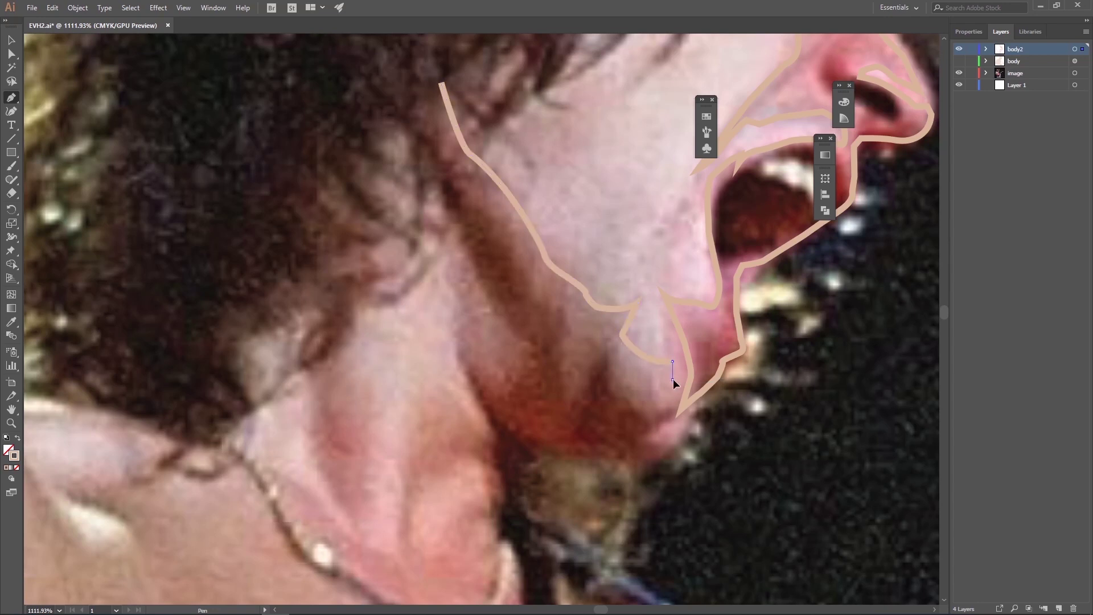
left_click(513, 452)
mouse_move(512, 451)
left_mouse_down()
mouse_move(476, 228)
mouse_move(440, 194)
left_mouse_up()
scroll(440, 193, "up", 3)
mouse_move(433, 245)
left_mouse_down()
mouse_move(434, 224)
mouse_move(456, 228)
left_mouse_up()
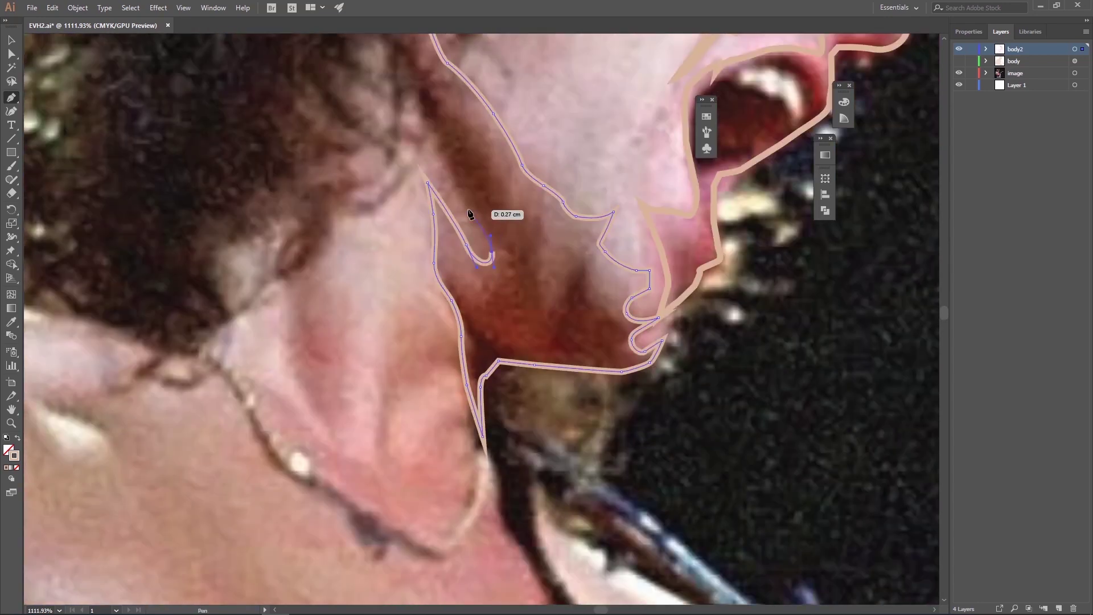
scroll(455, 228, "left", 5)
Trace a neck shading outline running down toward the chest.
left_click(579, 290)
left_click_drag(588, 275, 599, 259)
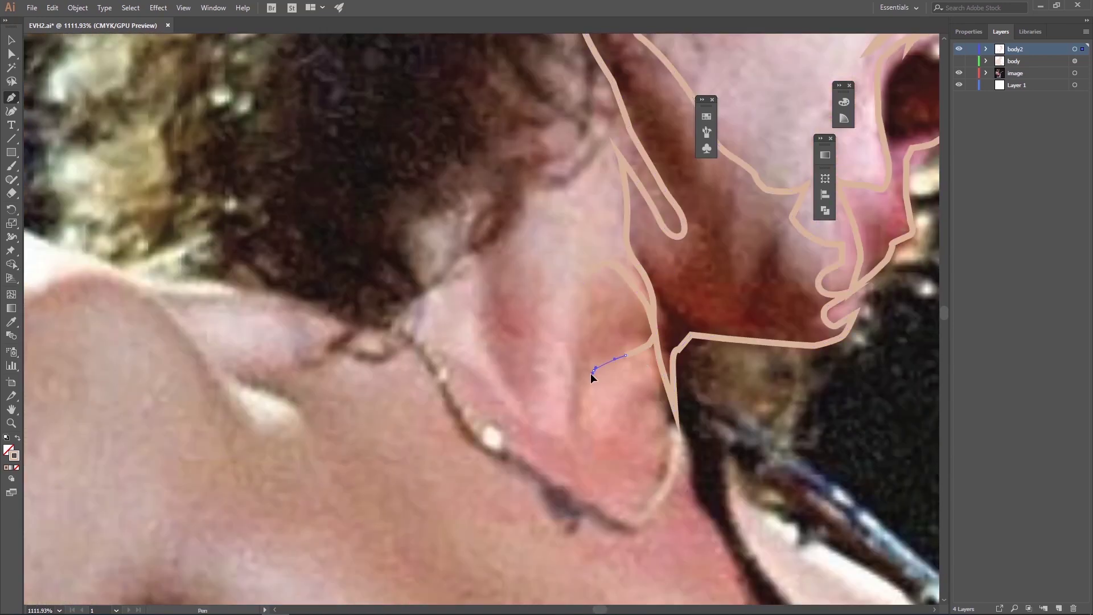
left_click(661, 428)
left_click(693, 485)
left_click(714, 534)
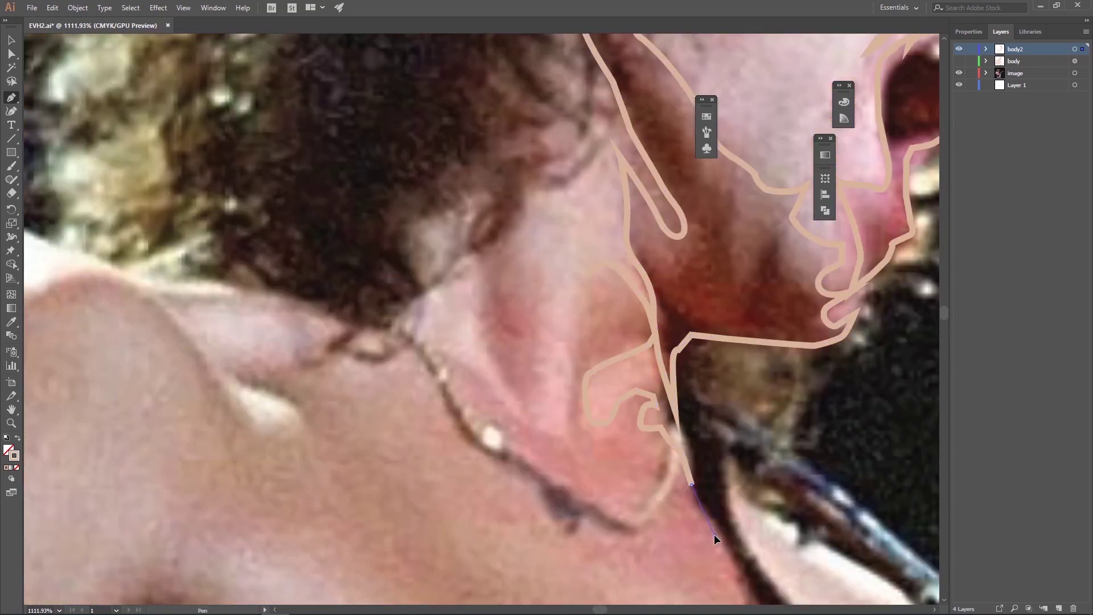
scroll(715, 532, "down", 5)
left_click(619, 340)
left_click(478, 295)
scroll(313, 97, "up", 10)
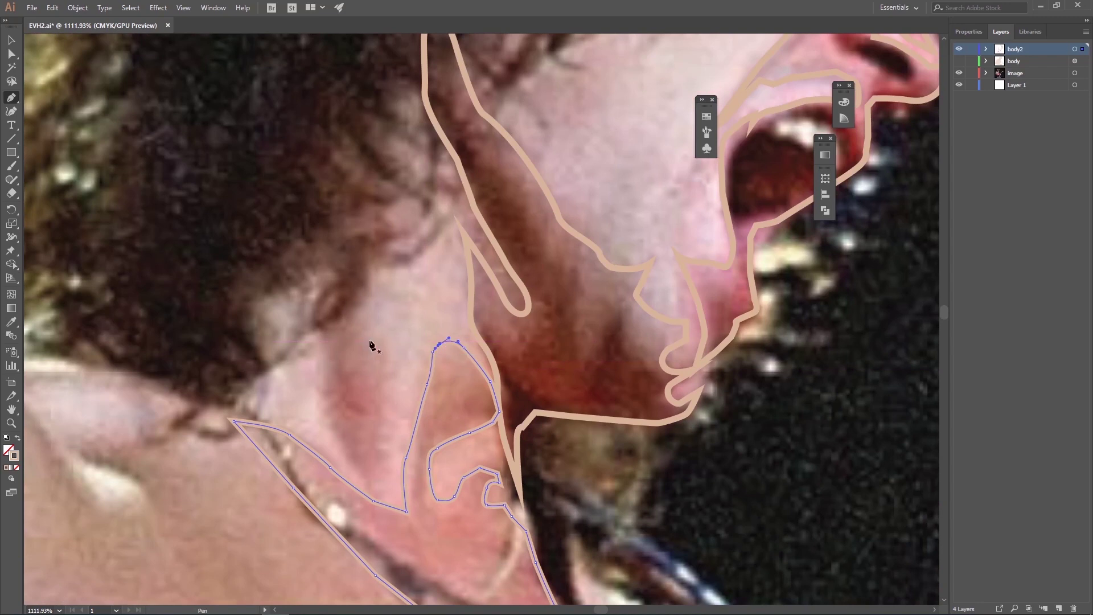
Draw a short closed shading shape on the neck.
left_click(385, 332)
left_click(397, 365)
left_click(387, 404)
left_click(400, 496)
left_click(380, 161)
left_click(384, 332)
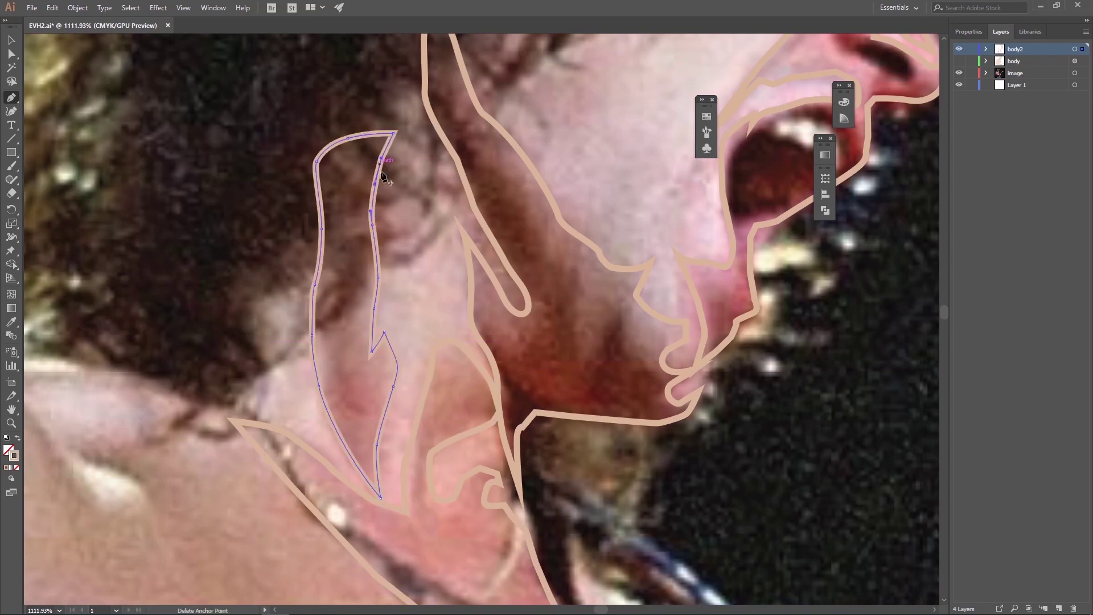
scroll(269, 238, "down", 4)
scroll(269, 238, "left", 8)
Start the shoulder shading shape around the white spot and along the shoulder top.
left_click(397, 362)
left_click(269, 236)
left_click(179, 218)
left_click(116, 223)
left_click(56, 292)
left_click_drag(34, 319, 505, 232)
left_click(505, 232)
left_click(426, 313)
scroll(402, 451, "down", 5)
scroll(402, 451, "left", 4)
left_click(445, 312)
Continue the shoulder outline around the dark notch, down the edge and along the crease.
left_click(430, 388)
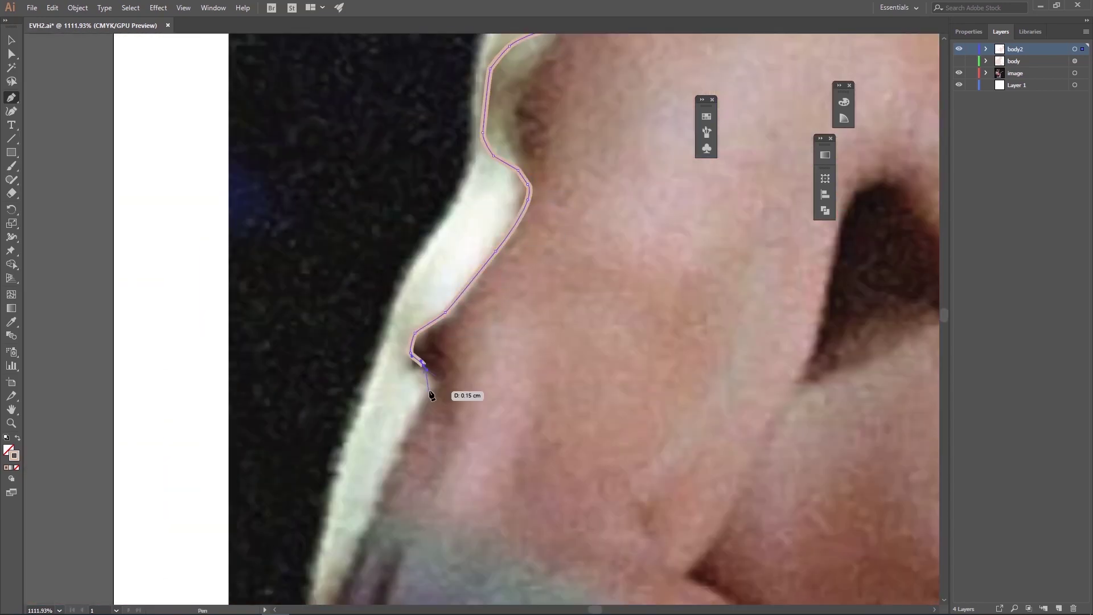
scroll(421, 353, "down", 5)
scroll(422, 353, "left", 2)
left_click(407, 323)
left_click(371, 413)
left_click(584, 427)
scroll(608, 387, "right", 3)
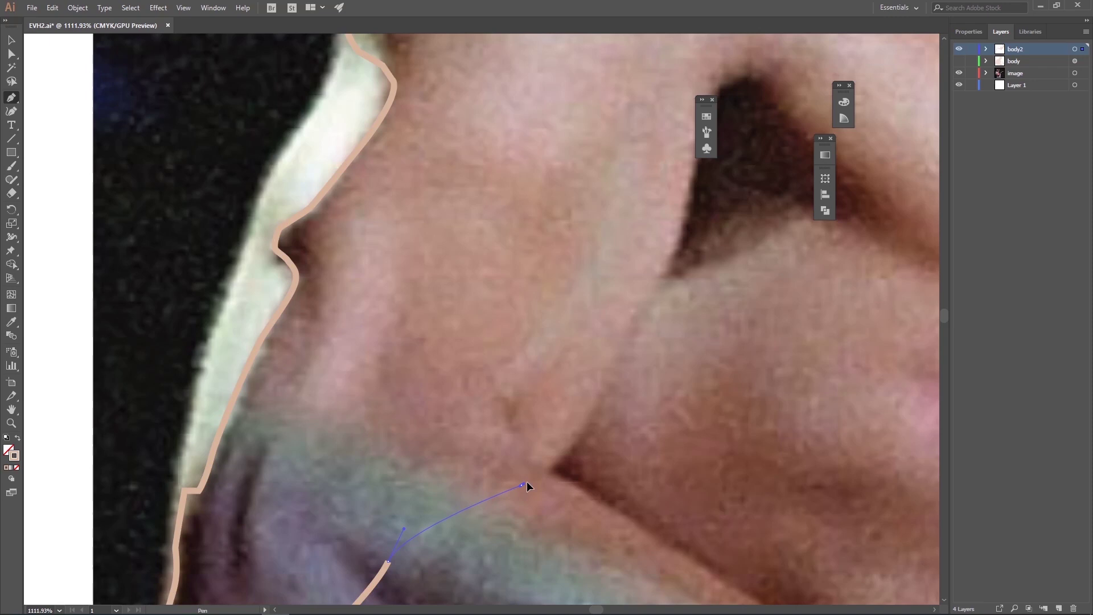
scroll(527, 486, "up", 3)
left_click(505, 393)
left_click(637, 342)
left_click(676, 340)
Trace the shoulder outline around the dark armpit hollow and back up the shoulder.
left_click(905, 414)
left_click(713, 210)
left_click(545, 156)
left_click(530, 300)
left_click(361, 488)
left_click_drag(434, 335, 430, 306)
left_click(350, 268)
left_click(341, 154)
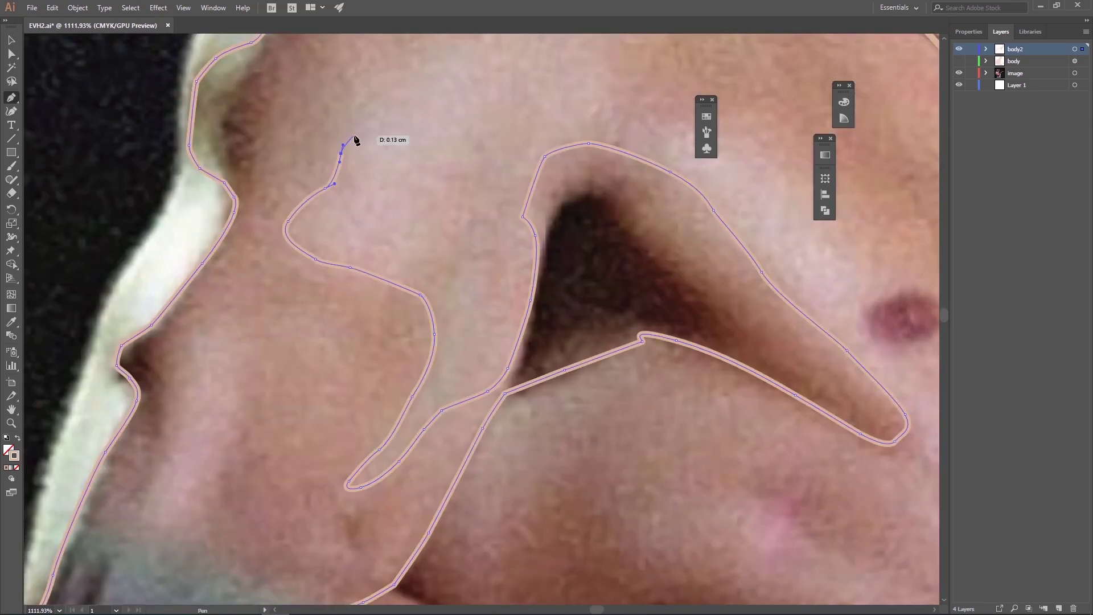
scroll(307, 251, "up", 5)
scroll(308, 251, "right", 2)
left_click(325, 292)
left_click_drag(362, 288, 379, 289)
Extend the outline around the chest shading and past the mole.
left_click(402, 308)
left_click(403, 356)
left_click(379, 397)
left_click_drag(345, 440, 337, 455)
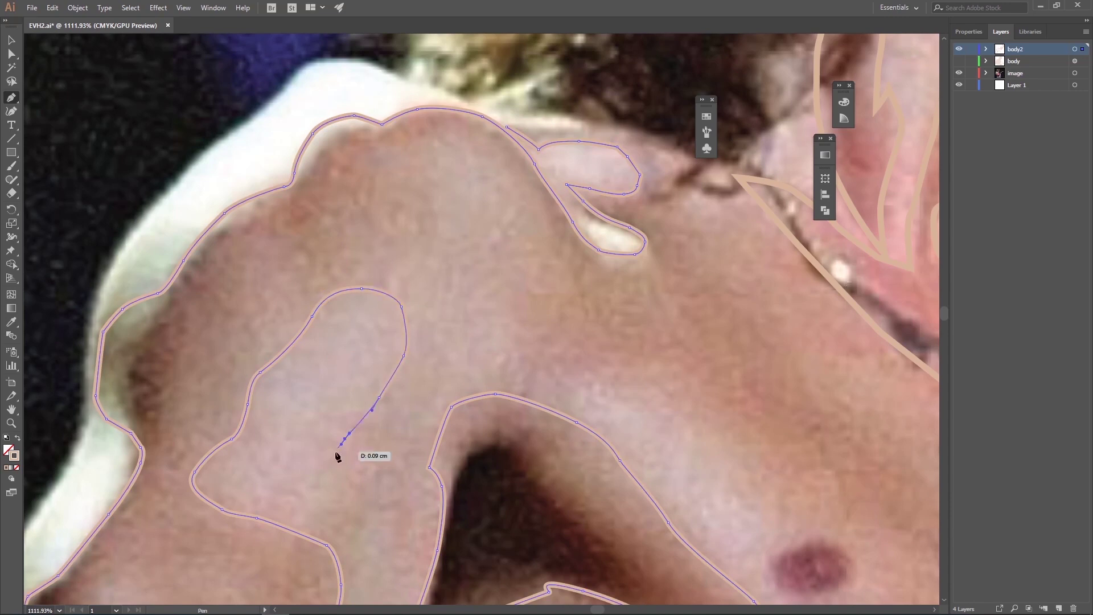
left_click(451, 368)
left_click(589, 375)
left_click(708, 454)
left_click(820, 536)
left_click_drag(884, 544, 517, 429)
left_click_drag(566, 273, 542, 228)
Finish the shoulder shading shape up the neck and over the earring, closing it.
left_click(382, 66)
scroll(374, 84, "up", 5)
scroll(374, 83, "left", 2)
left_click_drag(340, 251, 330, 246)
left_click(296, 246)
left_click(216, 242)
Expand body2 in Layers and select its new shading paths.
left_click(986, 49)
left_click(1030, 73)
left_click(1030, 144, "shift")
left_click(1074, 73)
left_click(1074, 135, "shift")
Convert the skin stroke to a fill, then select the first body2 path and the photo layer.
key("shift+x")
key("v")
left_click(1037, 62)
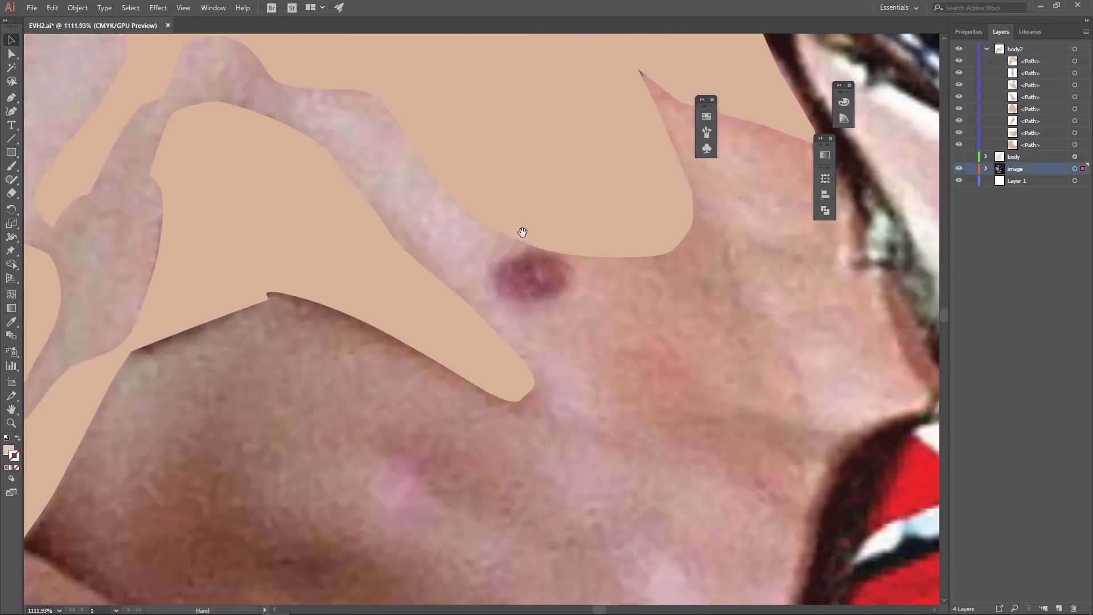
left_click(169, 522)
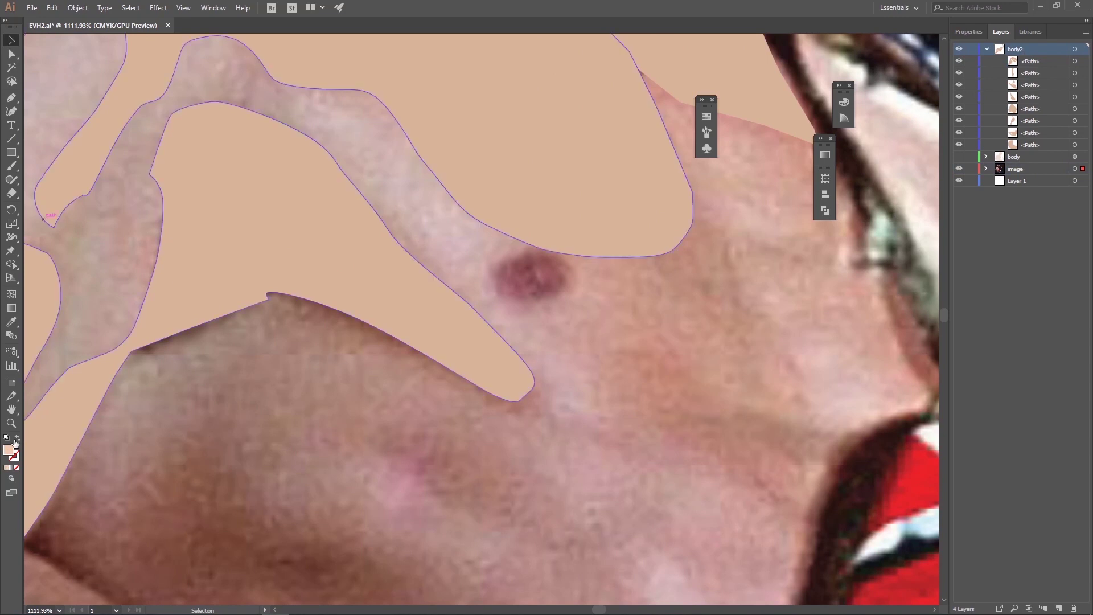
left_click_drag(255, 355, 246, 371)
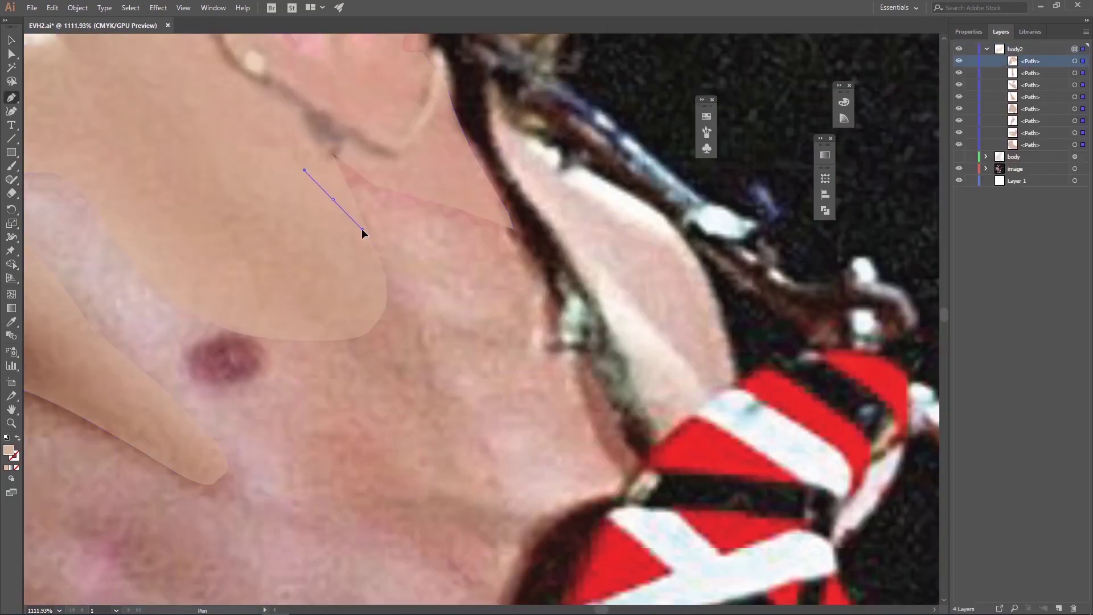
Trace and close a long chest shading shape that curves around the mole.
left_click(512, 501)
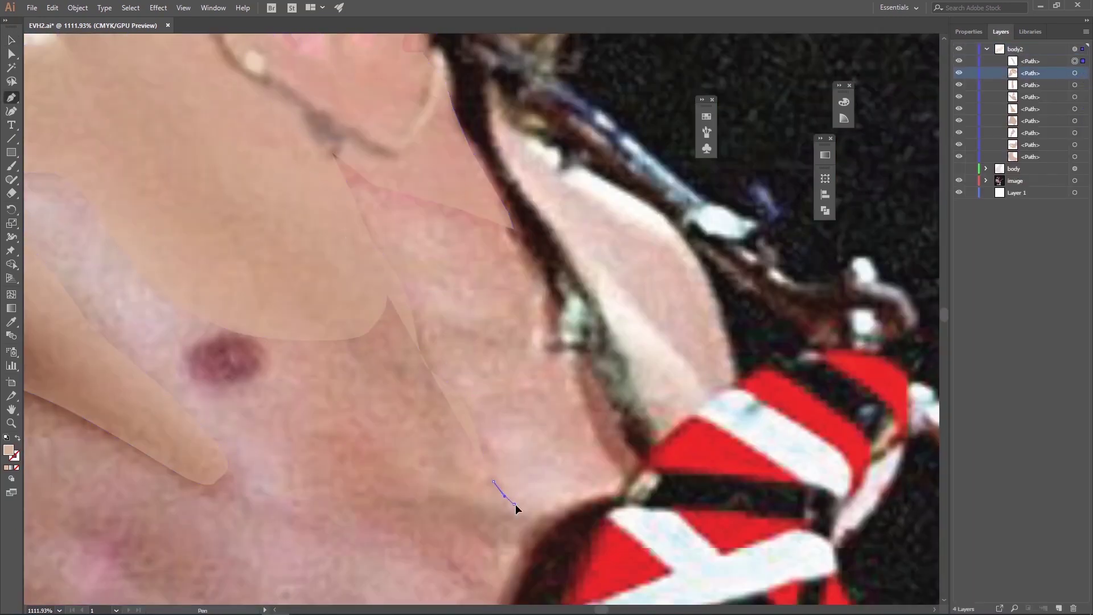
left_click_drag(513, 500, 610, 273)
left_click(344, 237)
left_click_drag(400, 268, 403, 259)
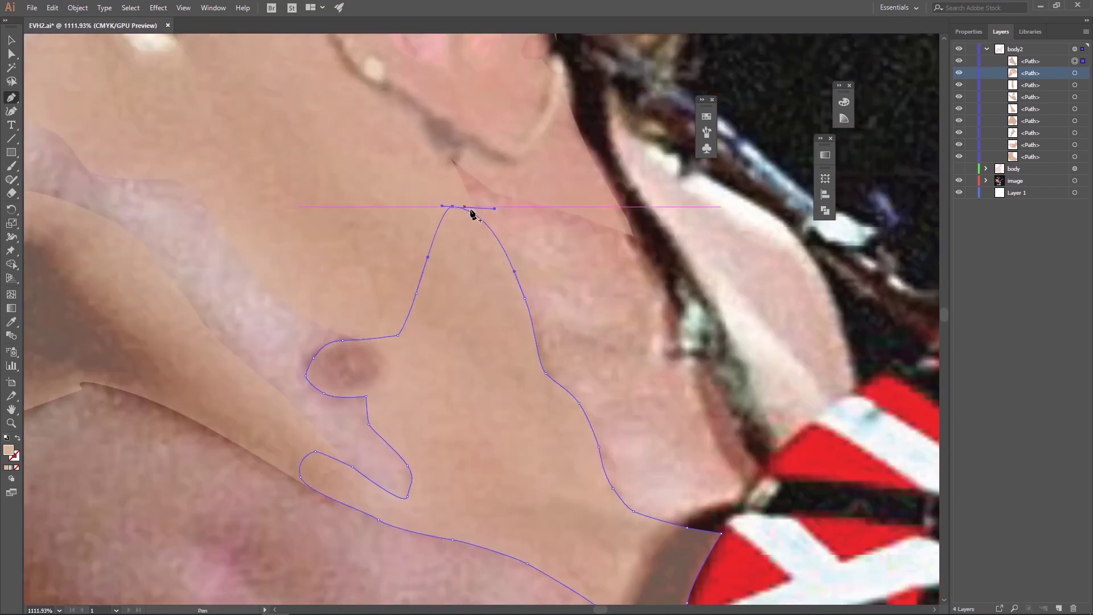
left_click_drag(471, 214, 472, 214)
left_click(442, 177)
Trace and close a shading shape running down the neck.
left_click_drag(471, 200, 503, 215)
left_click(590, 383)
left_click(663, 471)
left_click(676, 349)
left_click(449, 153)
Trace and close a shadow shape from below the ear around the collar.
left_click(442, 171)
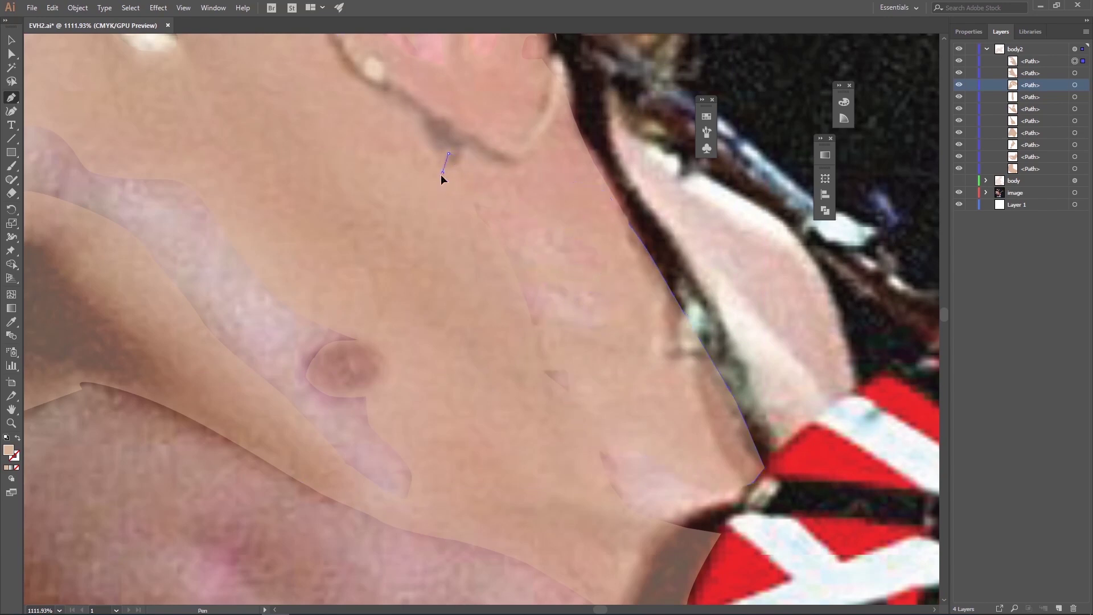
scroll(442, 178, "up", 3)
left_click(512, 222)
left_click(595, 280)
left_click(689, 383)
left_click(641, 406)
left_click(532, 299)
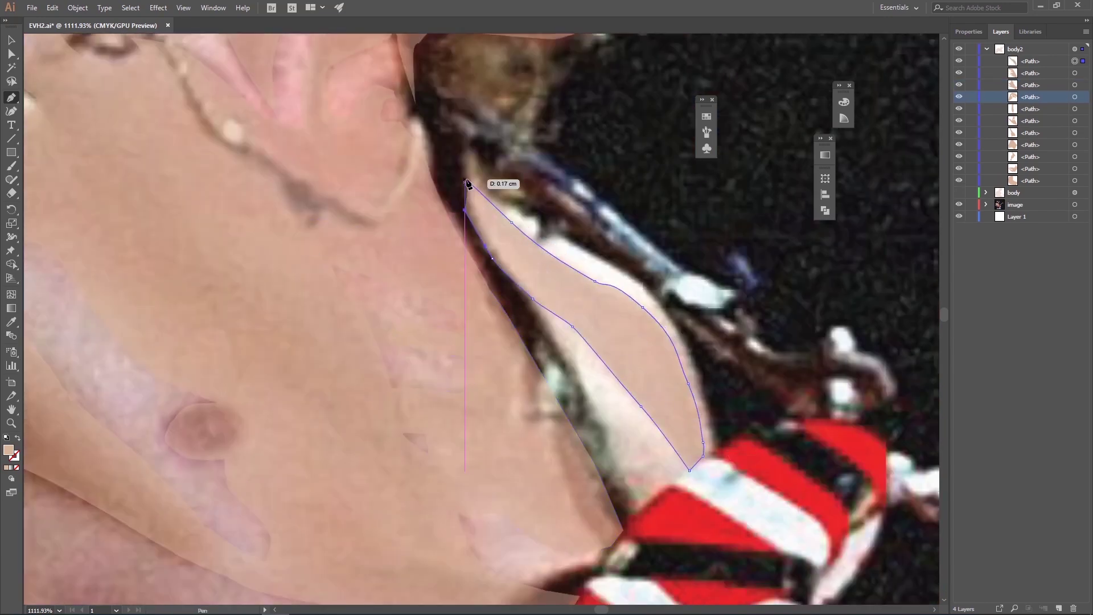
left_click(466, 182)
Outline shading patches down the chest.
scroll(455, 185, "down", 10)
left_click(284, 265)
left_click(443, 166)
left_click(356, 275)
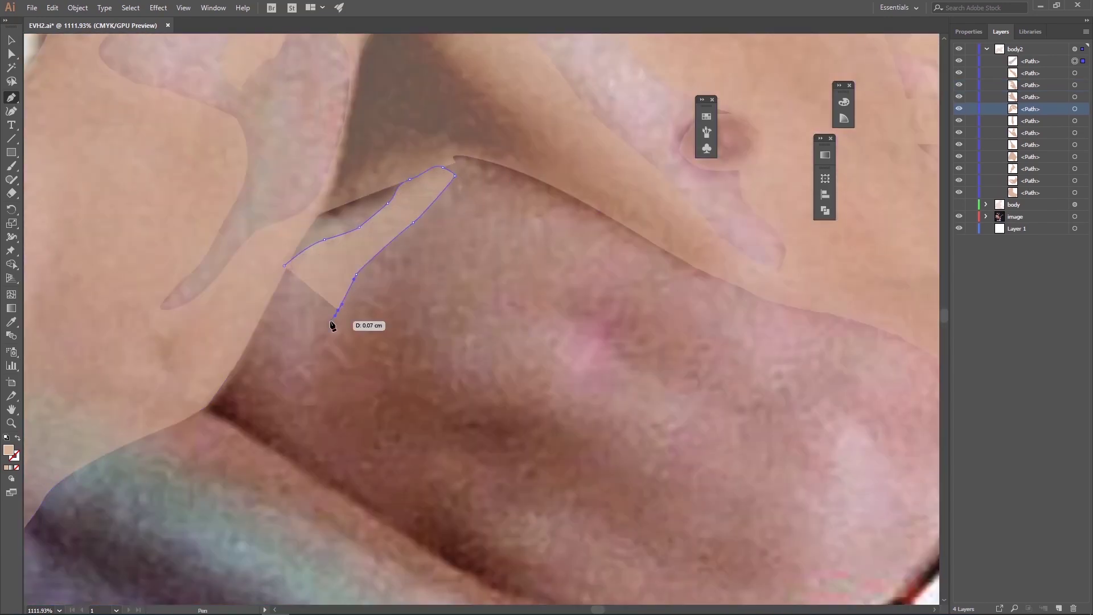
left_click(284, 265)
left_click(465, 139)
left_click(401, 222)
left_click(306, 323)
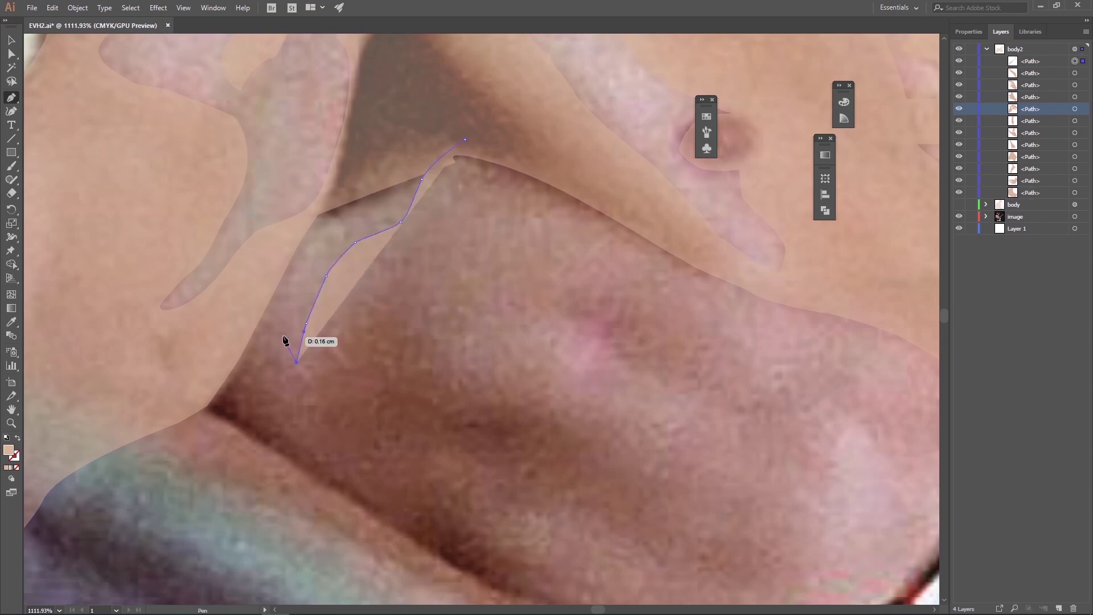
left_click(274, 266)
left_click(206, 405)
Extend the shading outline along the arm.
scroll(344, 535, "down", 5)
scroll(393, 447, "right", 5)
left_click(474, 503)
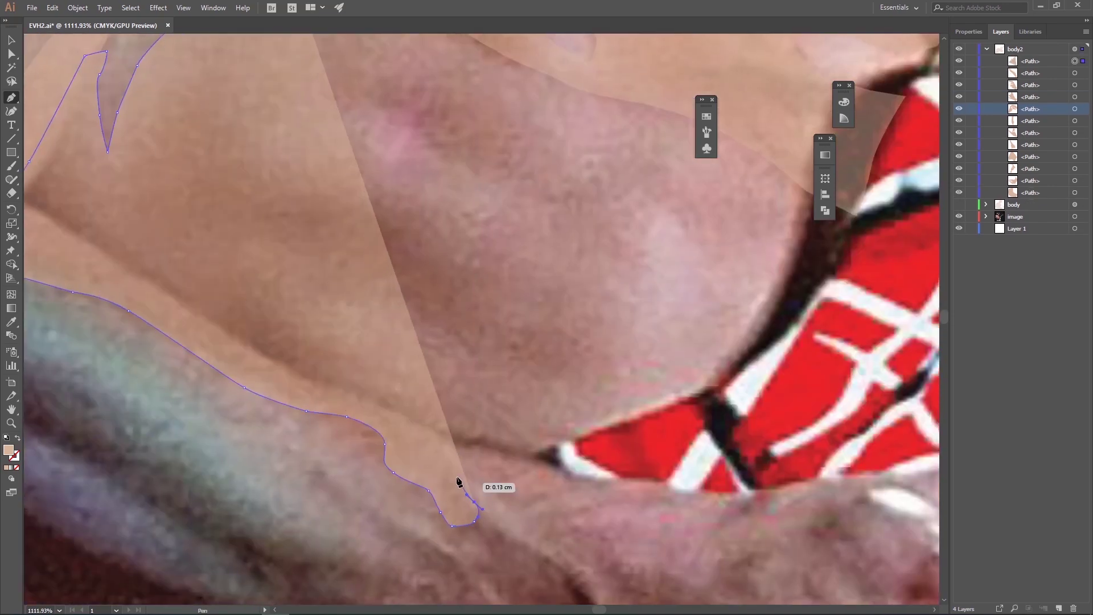
left_click(448, 439)
left_click(501, 457)
left_click(568, 444)
Continue the large shading outline over the chest.
left_click(601, 423)
left_click(494, 332)
left_click(464, 213)
left_click(334, 132)
left_click(508, 187)
Start a new shading shape running down the chest.
scroll(528, 193, "down", 5)
left_click(622, 355)
left_click(519, 330)
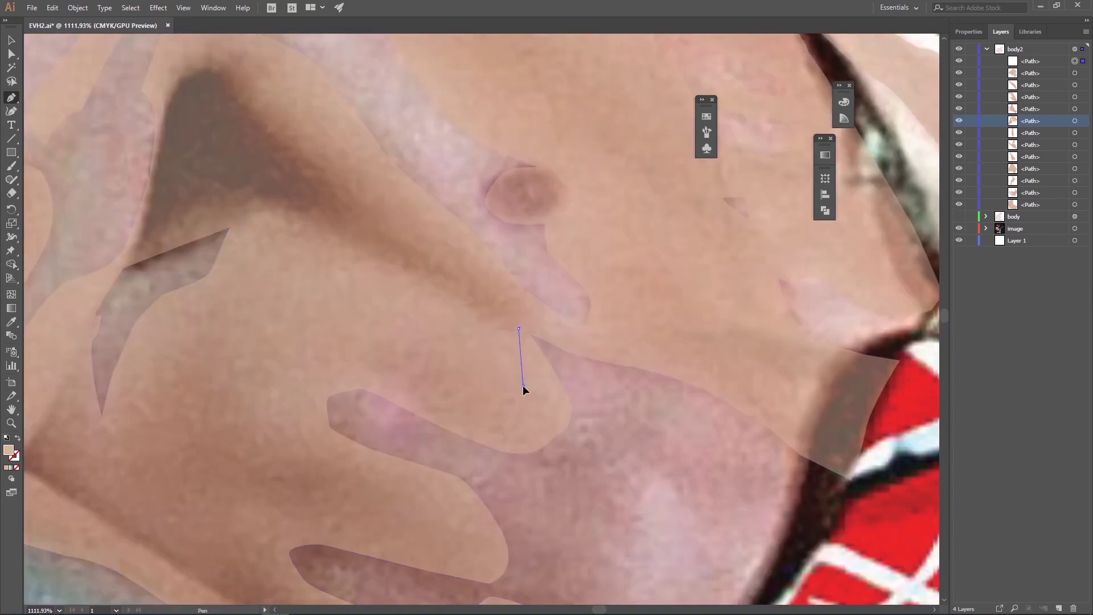
scroll(520, 393, "down", 5)
left_click(316, 362)
left_click(261, 393)
Trace that shape's lower edge and right side, closing it along the grey shirt edge.
left_click(415, 431)
left_click(596, 480)
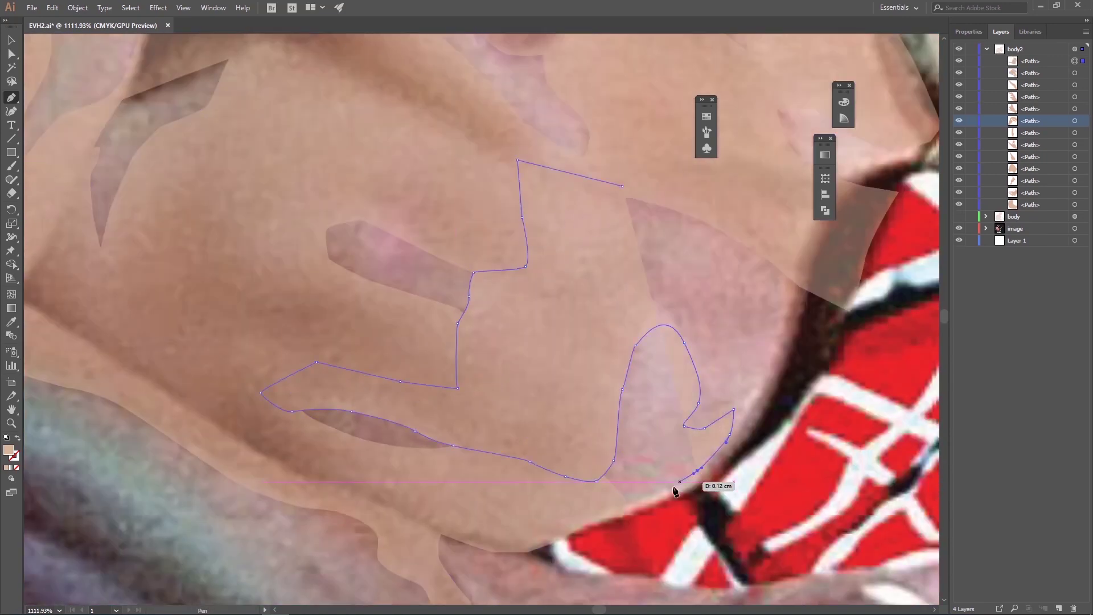
left_click(636, 345)
left_click(669, 203)
scroll(180, 140, "down", 5)
scroll(181, 140, "left", 5)
left_click(559, 315)
Trace a new curved shading outline along the grey shirt edge.
left_click(296, 139)
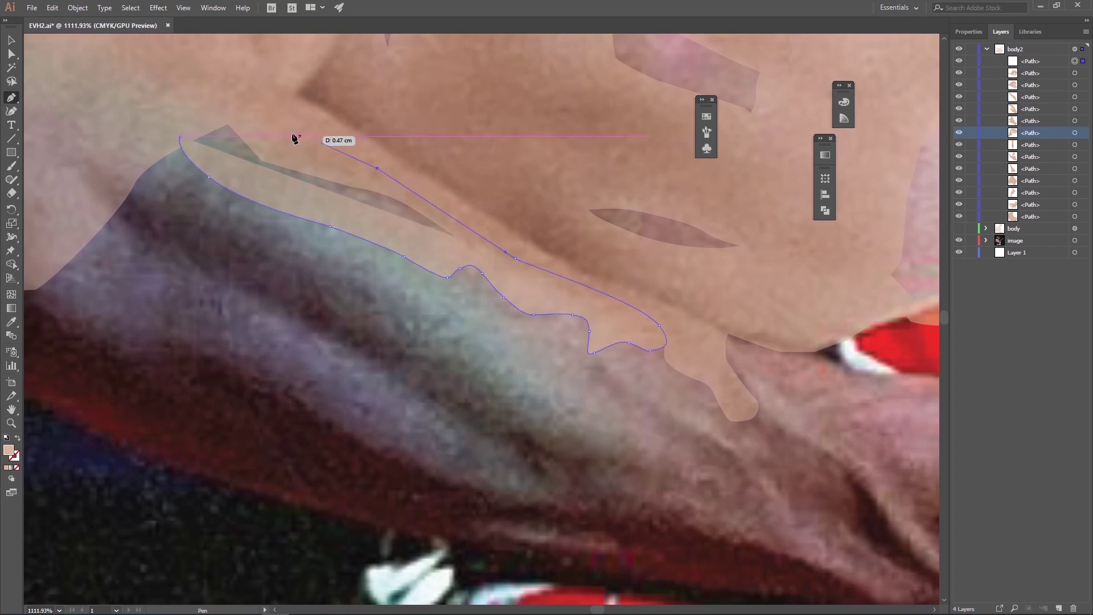
left_click_drag(155, 149, 165, 140)
left_click(243, 218)
left_click(464, 346)
left_click(597, 415)
left_click(738, 437)
Trace the lower shirt edge and close that shading shape.
scroll(728, 395, "down", 5)
scroll(729, 396, "right", 5)
left_click(600, 349)
left_click(557, 358)
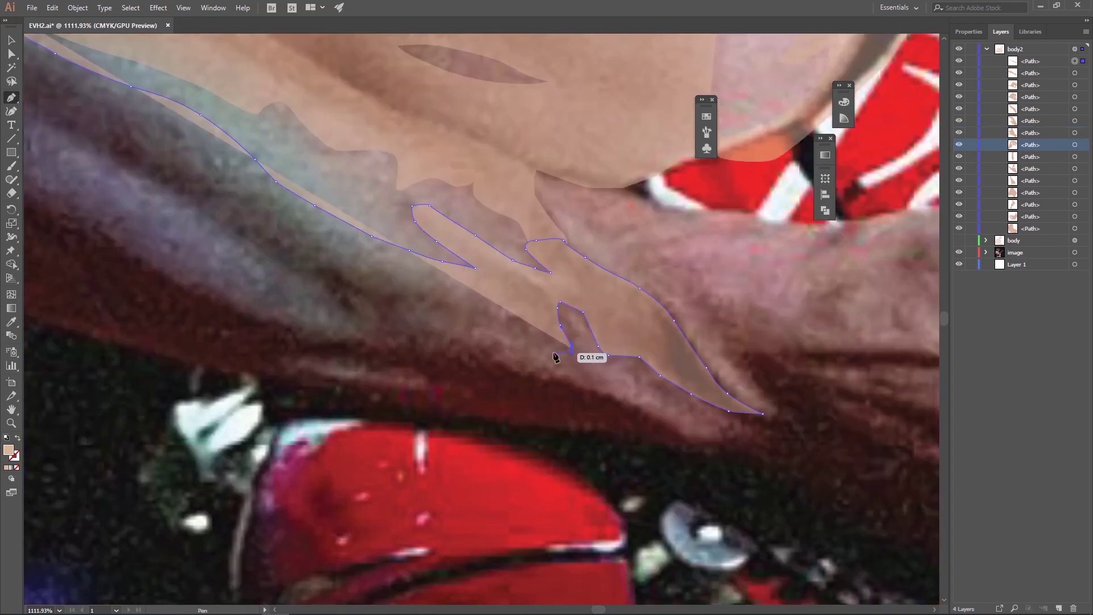
left_click(346, 294)
scroll(309, 285, "up", 5)
scroll(309, 285, "left", 5)
left_click(219, 166)
left_click(200, 220)
Trace and close a shading shape along the lower maroon edge by the shirt.
left_click(420, 373)
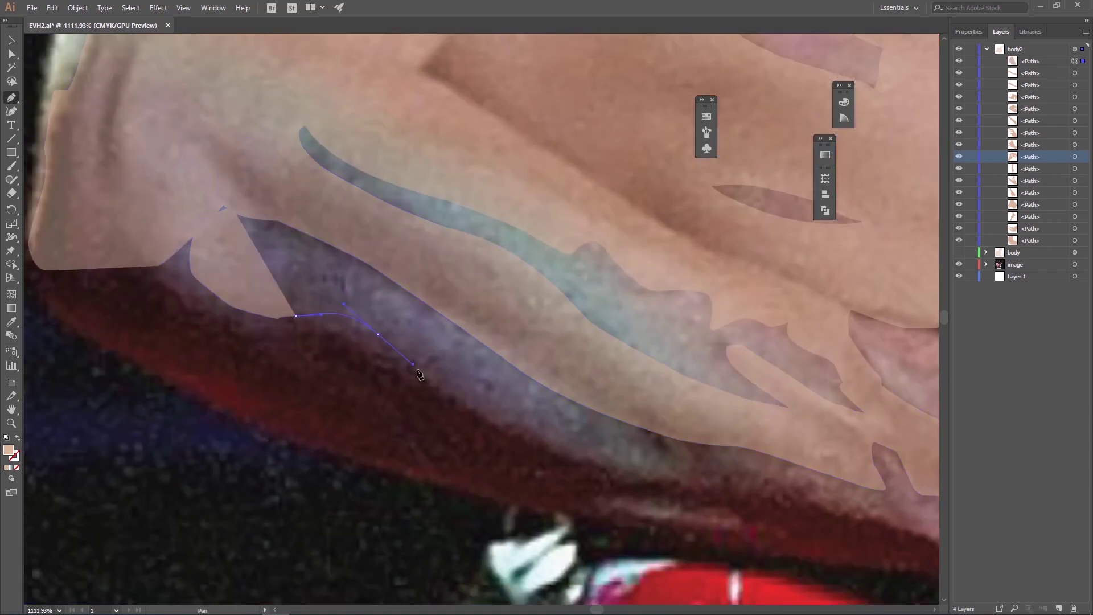
left_click(818, 493)
scroll(818, 493, "down", 5)
left_click(572, 433)
left_click(674, 431)
left_click(624, 353)
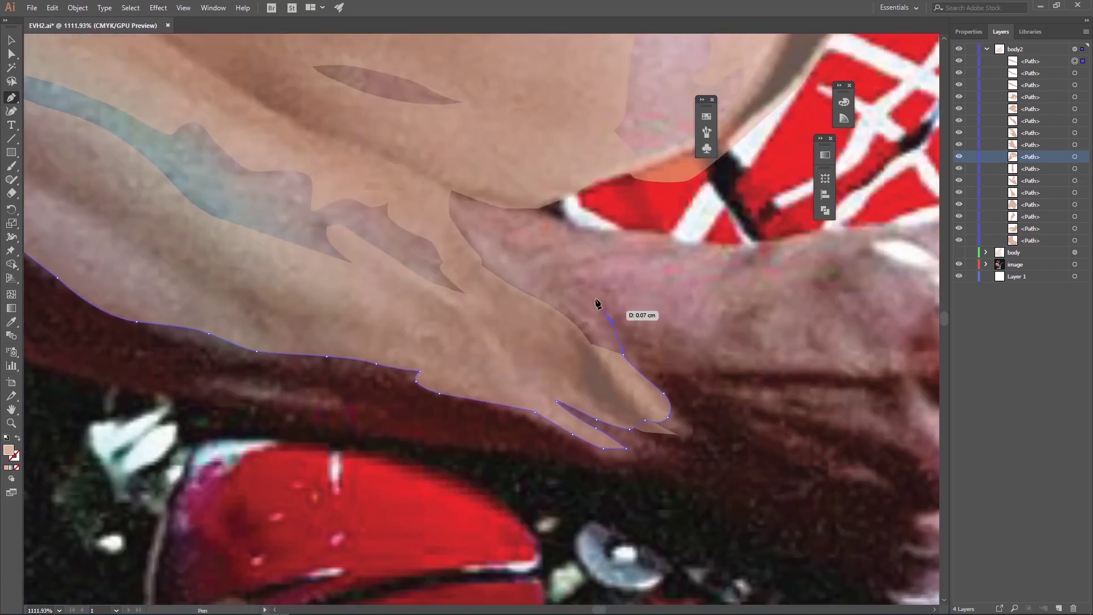
left_click(596, 305)
left_click(535, 264)
left_click(659, 331)
left_click(677, 327)
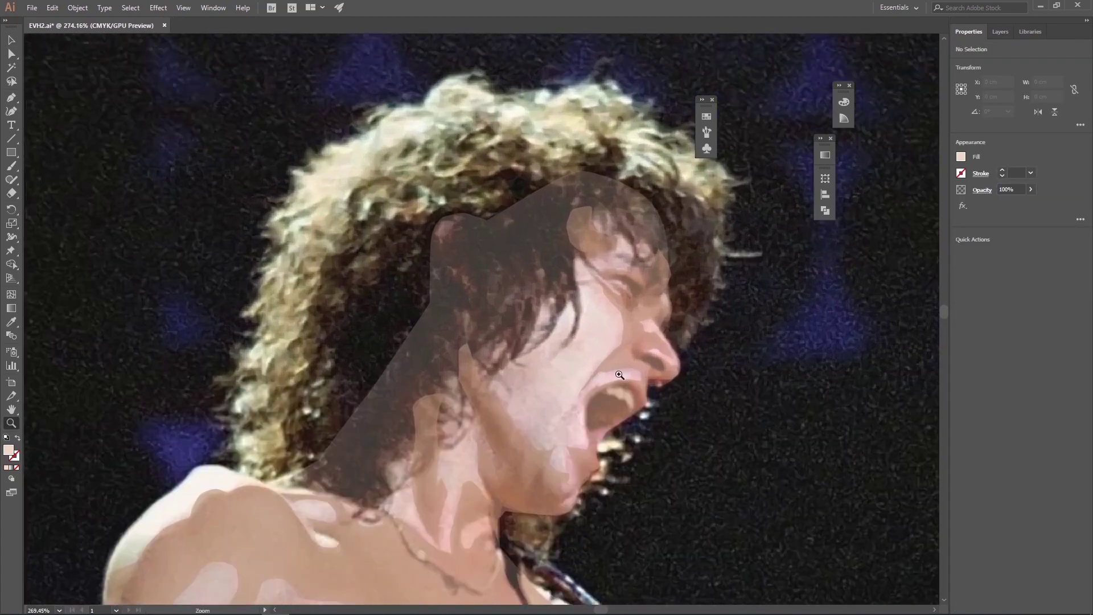
Zoom in and centre the view on the singer's face, then show the Layers panel menu.
left_click_drag(620, 375, 660, 446)
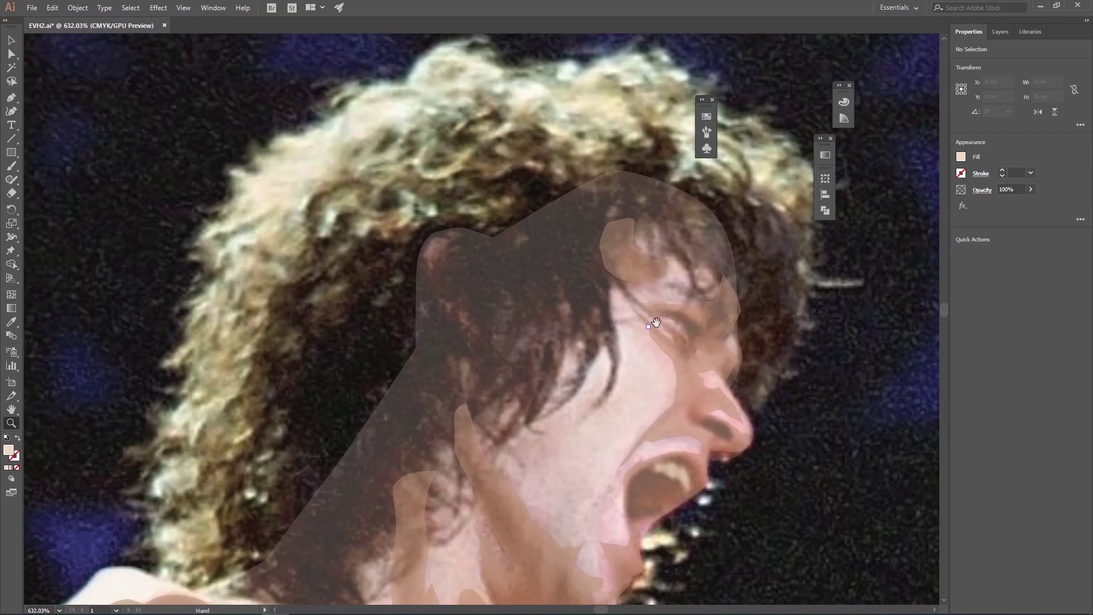
left_click_drag(656, 323, 503, 280)
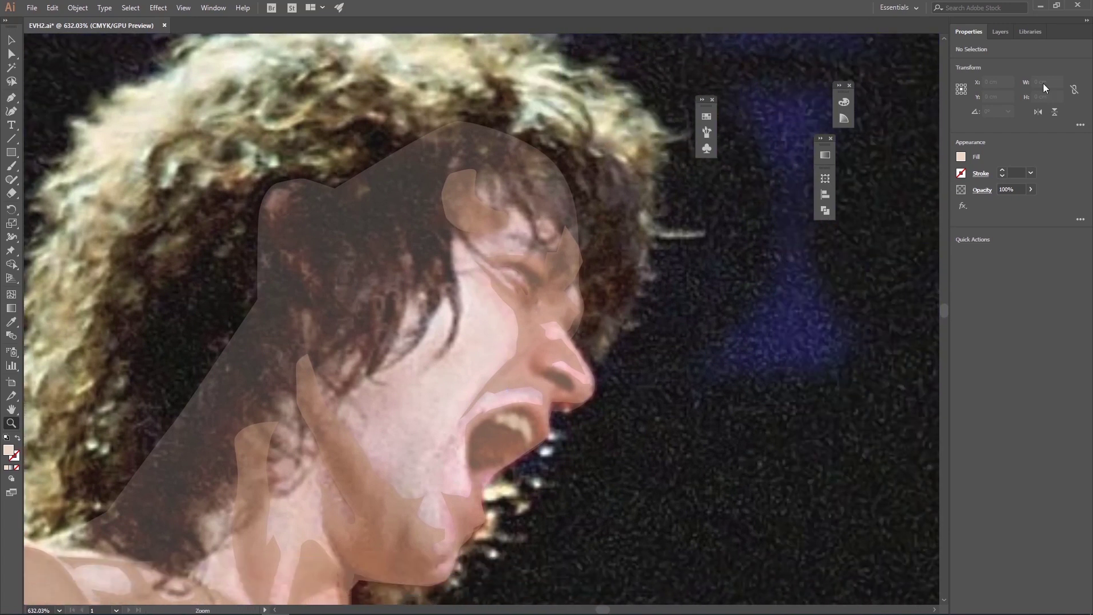
left_click(997, 32)
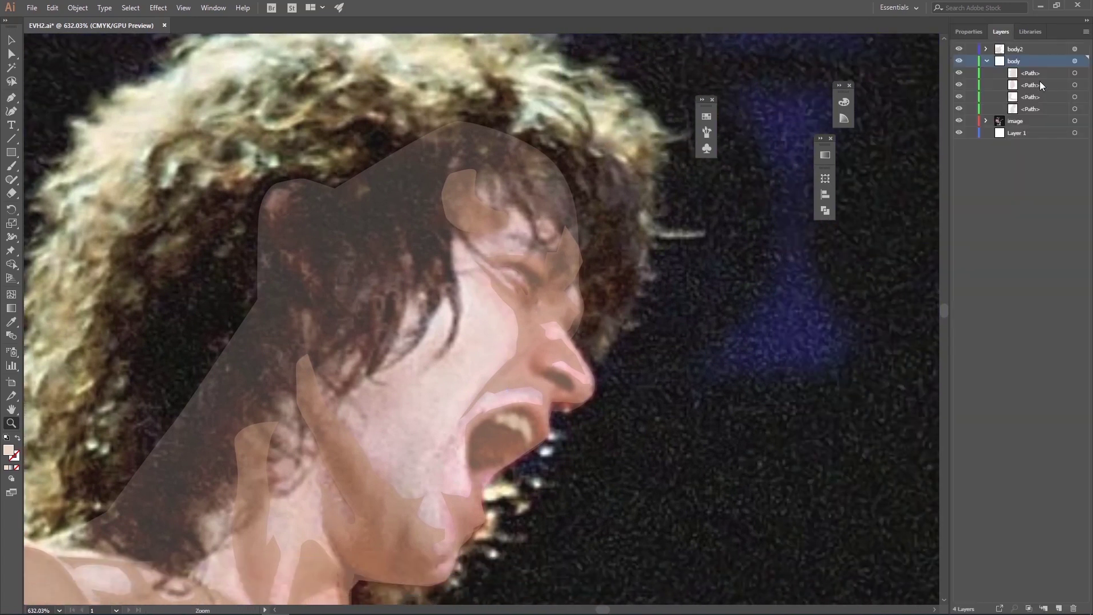
left_click(1085, 32)
Create a new top layer named 'body3 - shadow' with a Magenta colour tag.
left_click(1023, 35)
type("body3 - shadow")
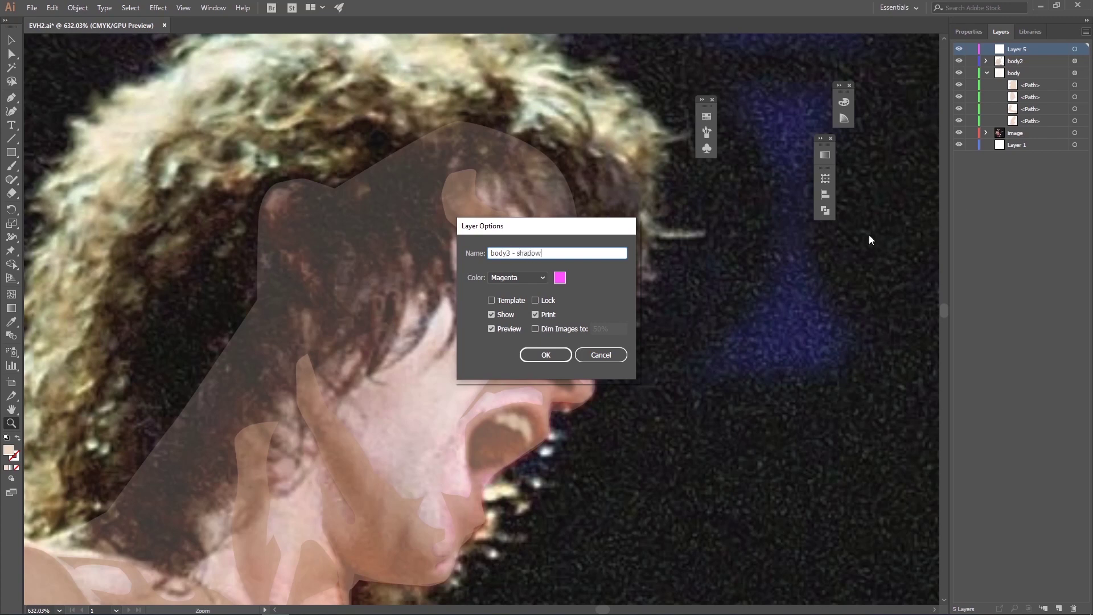
left_click(545, 354)
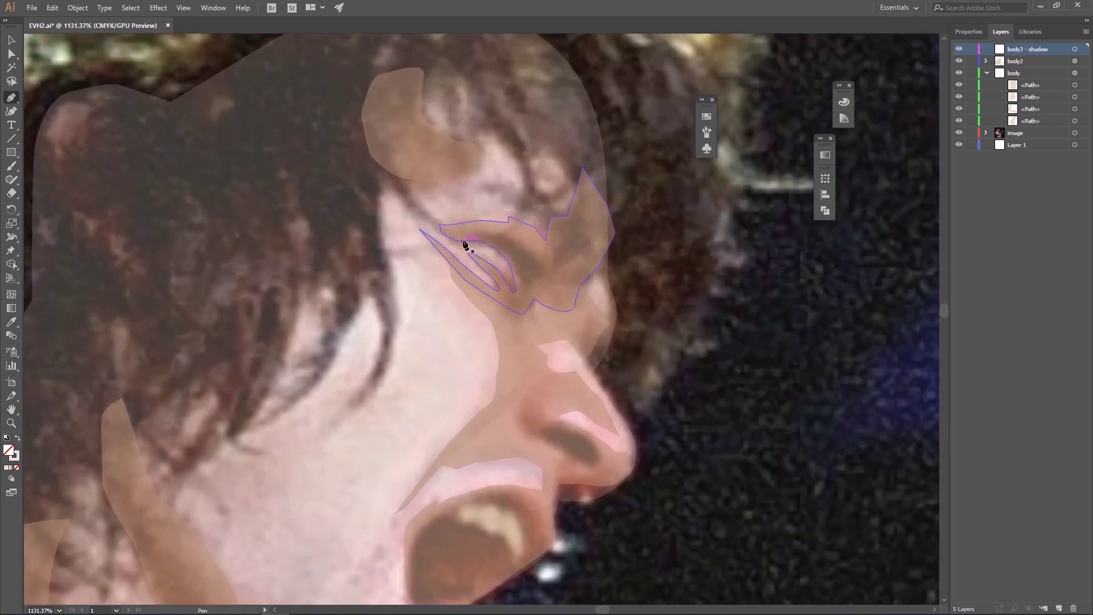
Close the eye shadow shape, hide the skin layers and set the fill to none.
left_click(451, 233)
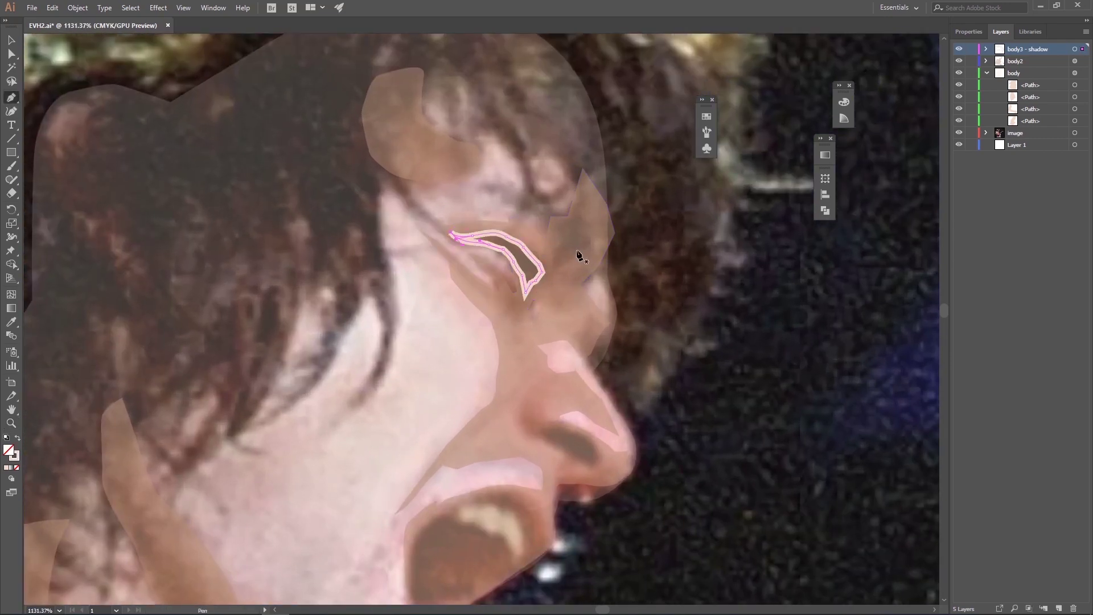
left_click_drag(579, 254, 445, 287)
left_click(12, 40)
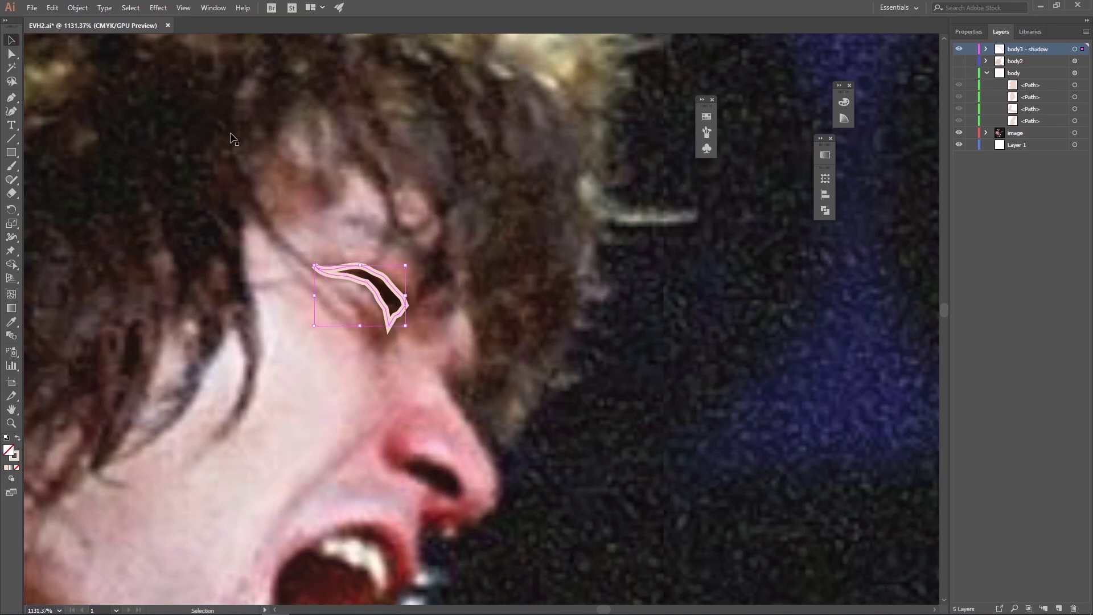
key("Delete")
key("p")
Trace curved shadow shapes at the eye and from the nose bridge to the nostril.
left_click(331, 270)
left_click_drag(405, 302, 408, 318)
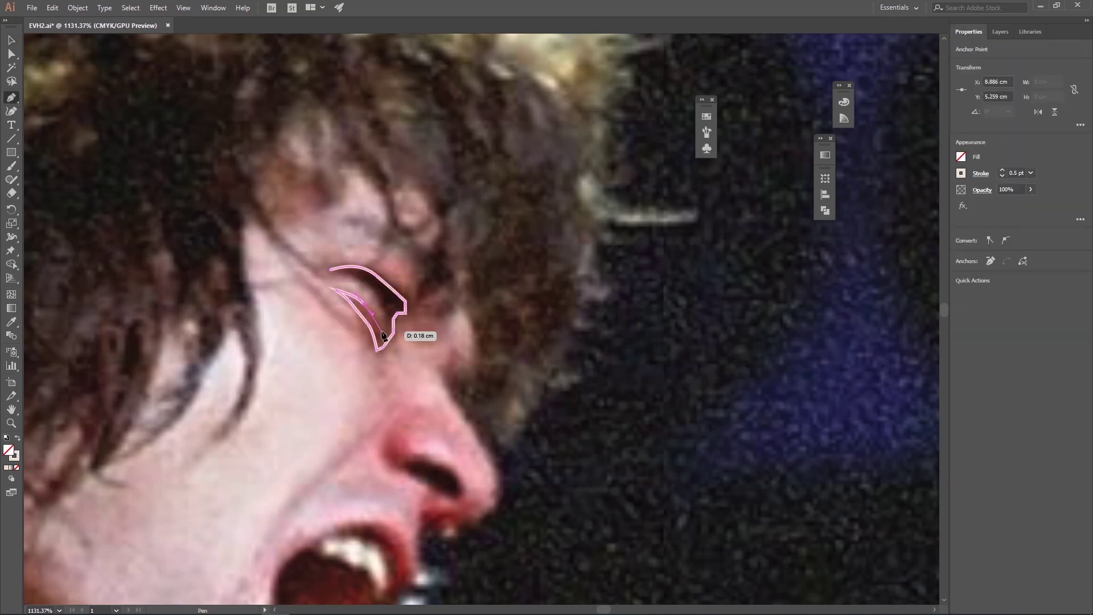
left_click(440, 379)
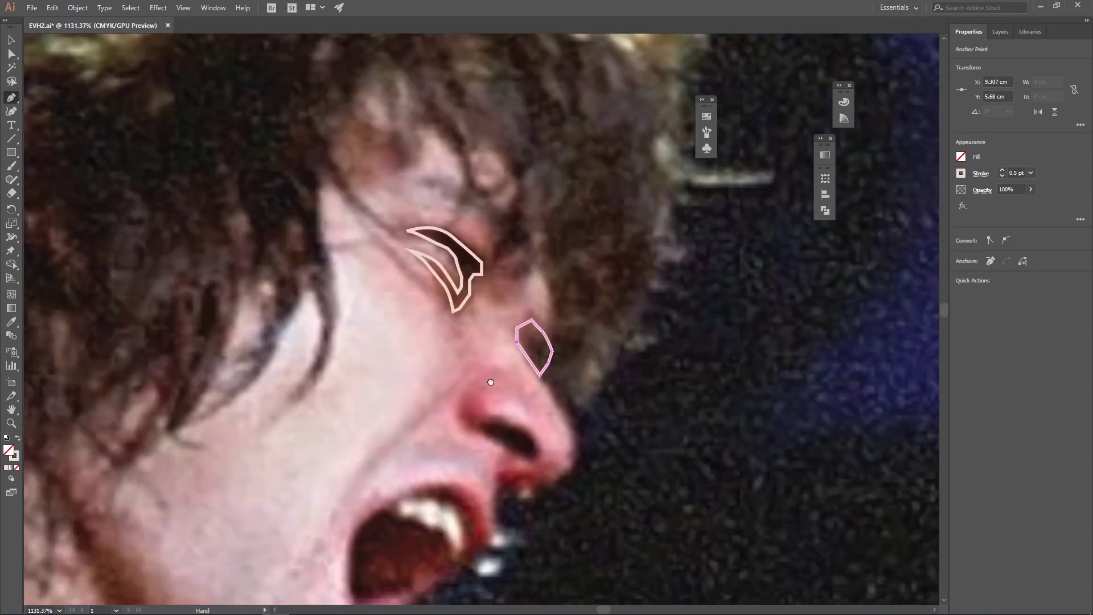
left_click(507, 374)
left_click_drag(545, 383, 562, 387)
left_click(511, 376)
Trace and close a shape around the inside of the open mouth.
scroll(490, 372, "down", 3)
scroll(489, 371, "left", 3)
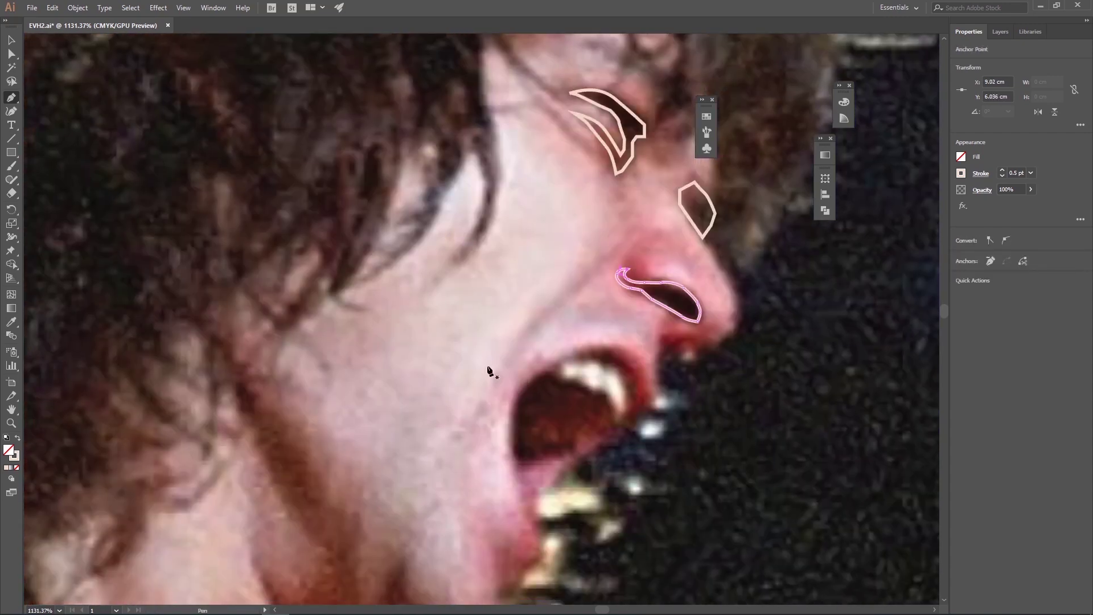
left_click(606, 437)
left_click(584, 432)
left_click(569, 452)
left_click(532, 459)
left_click(519, 470)
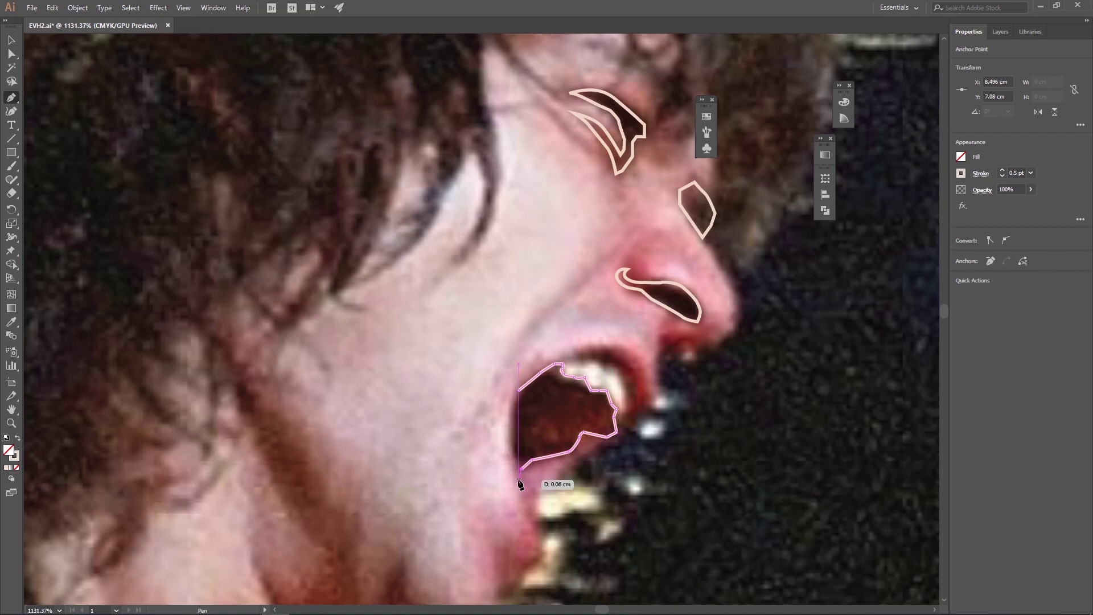
left_click(520, 393)
Outline the upper teeth and lip.
left_click(570, 360)
left_click(609, 349)
left_click(635, 371)
left_click(638, 398)
left_click(622, 421)
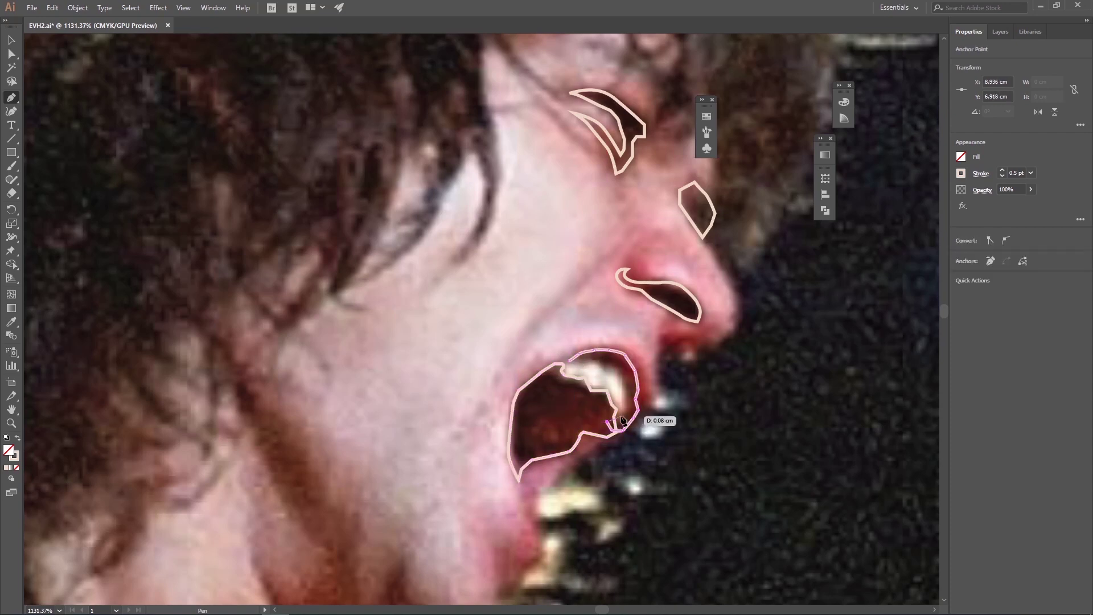
Trace a curved cheek crease line down toward the mouth.
left_click_drag(537, 447, 494, 448)
left_click(574, 249)
left_click(537, 278)
left_click(487, 320)
left_click(460, 362)
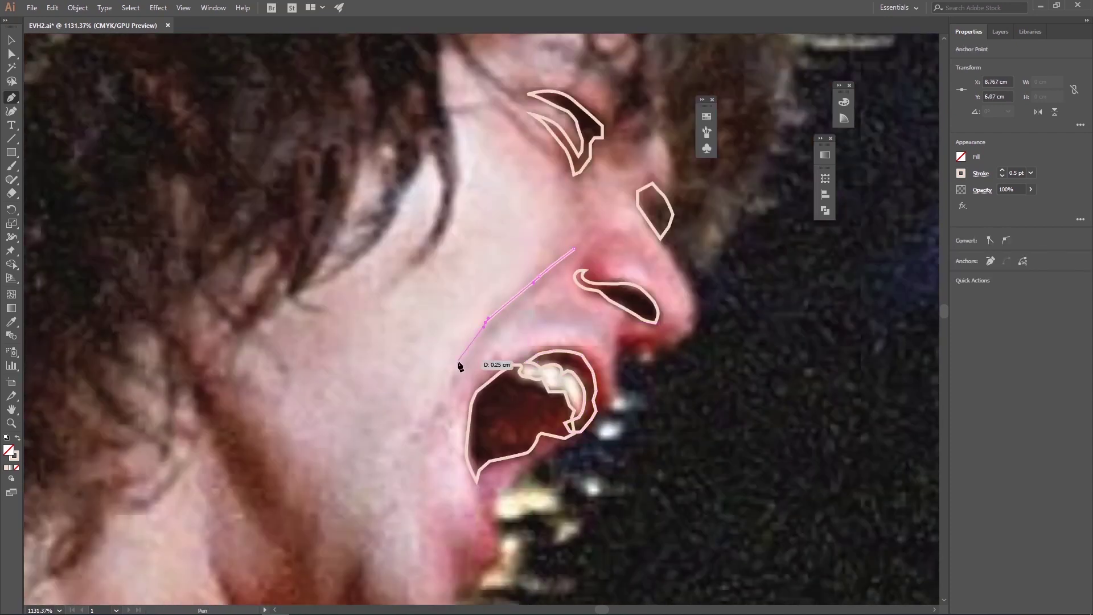
Trace a shadow along the upper lip beside the nostril and begin the jaw outline.
left_click(622, 334)
left_click(660, 342)
left_click(683, 337)
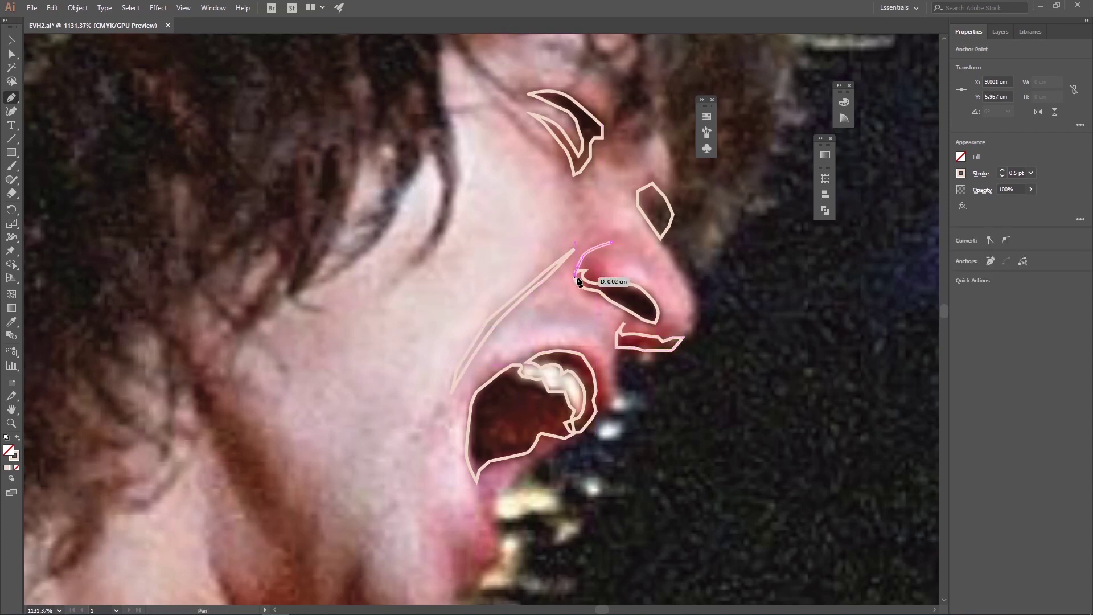
scroll(511, 233, "up", 3)
scroll(496, 250, "up", 2)
left_click(493, 265)
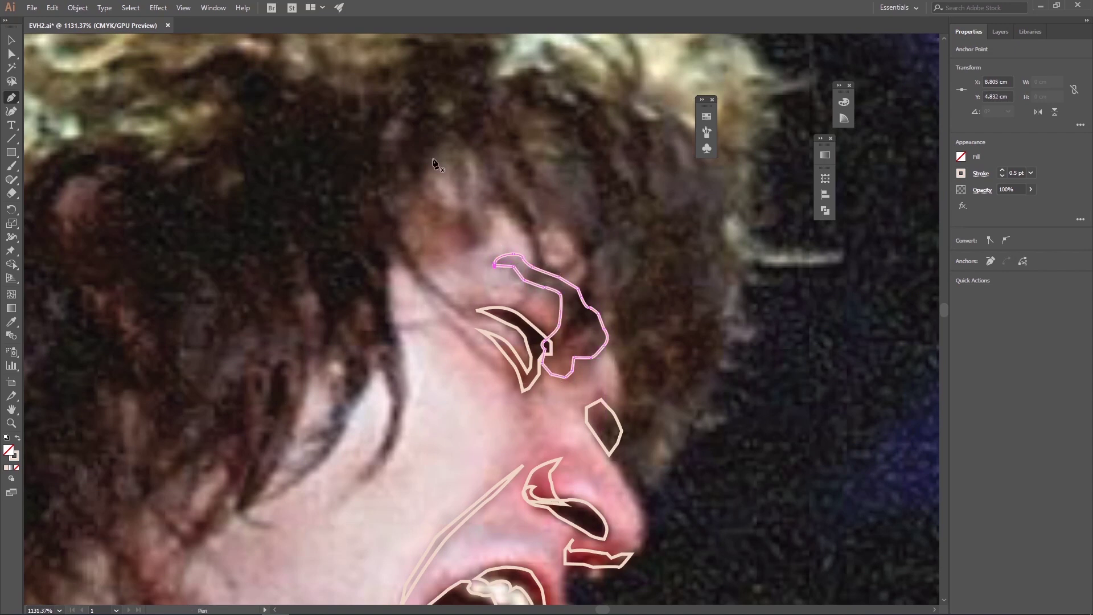
scroll(442, 161, "down", 6)
scroll(442, 161, "left", 4)
left_click(460, 311)
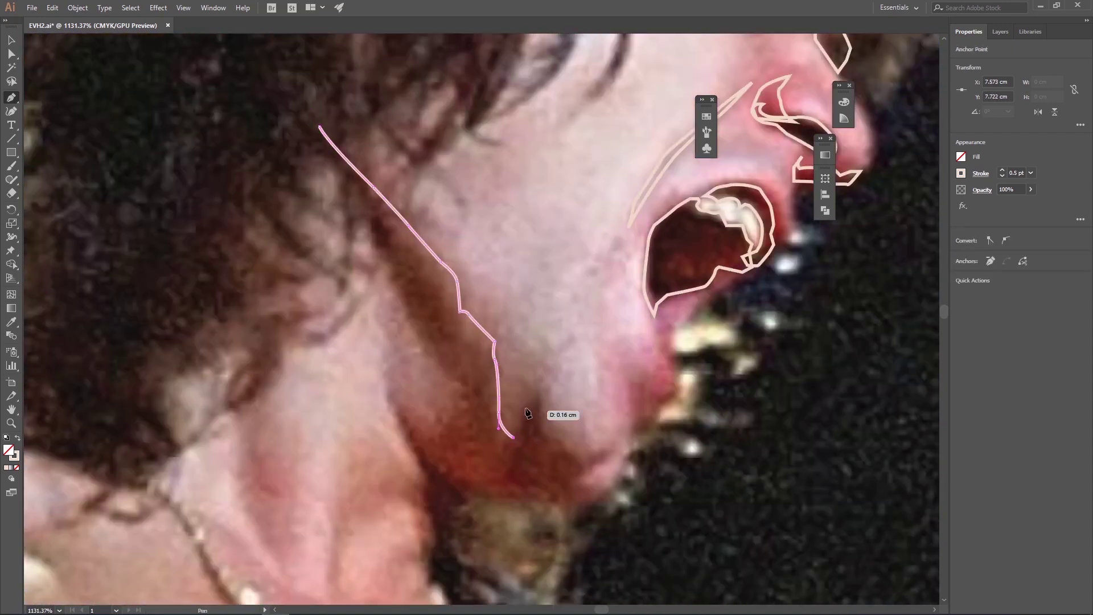
Trace and close a shadow outline along the jaw.
left_click(535, 377)
left_click(615, 486)
left_click(470, 488)
left_click(414, 337)
left_click(364, 220)
Trace a shadow line running down the neck.
left_click_drag(493, 374, 555, 265)
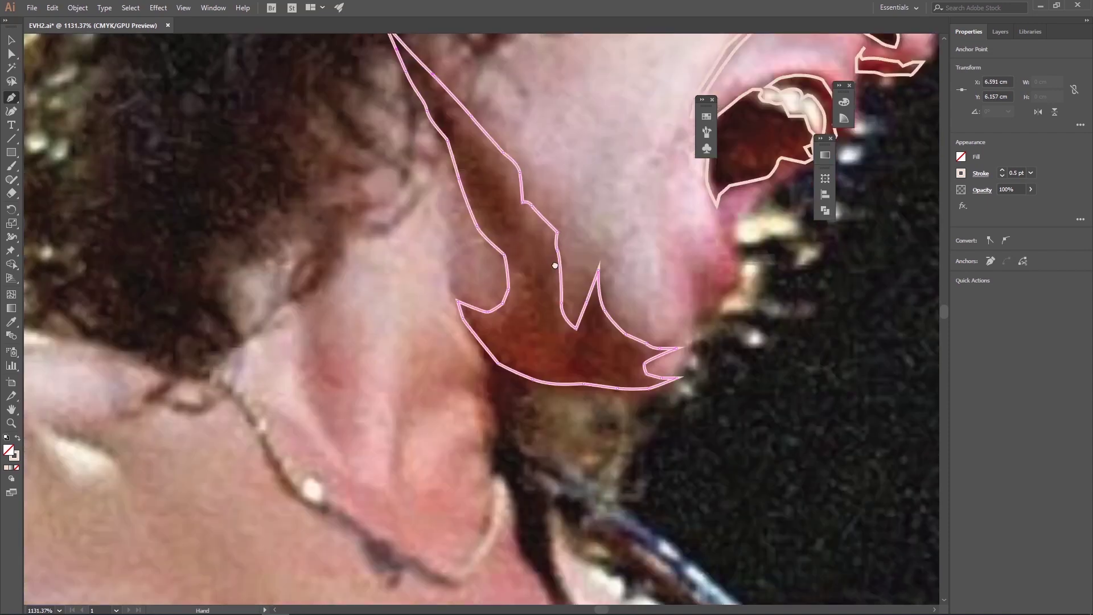
scroll(555, 265, "down", 5)
left_click(605, 181)
left_click(618, 288)
scroll(618, 287, "down", 3)
left_click(626, 368)
left_click(649, 441)
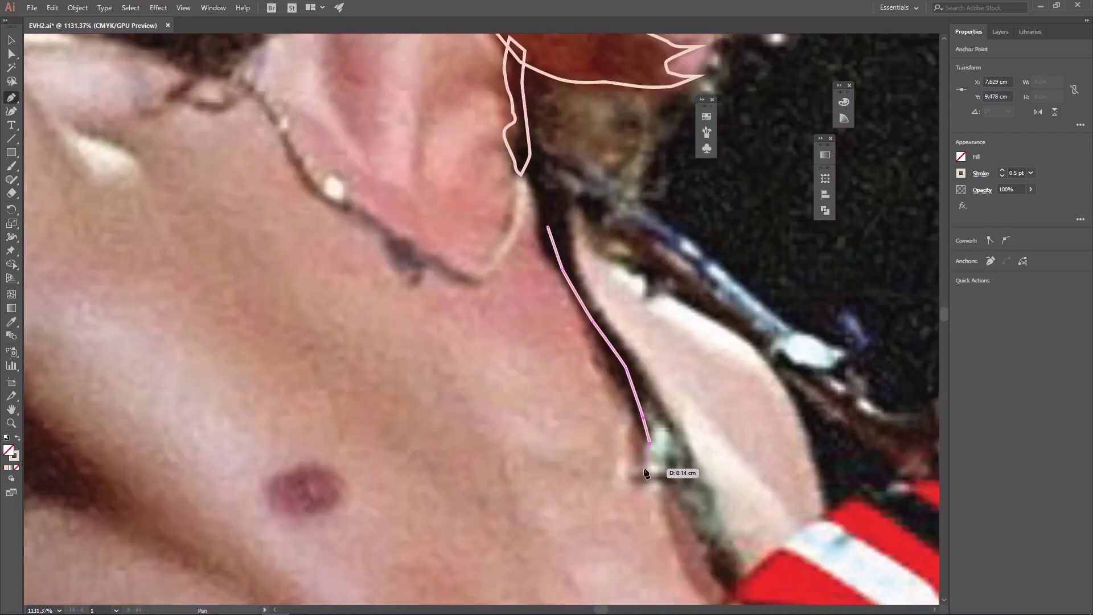
scroll(712, 495, "down", 3)
left_click(732, 501)
Outline and close the armpit shadow shape.
scroll(512, 318, "up", 8)
scroll(471, 323, "left", 12)
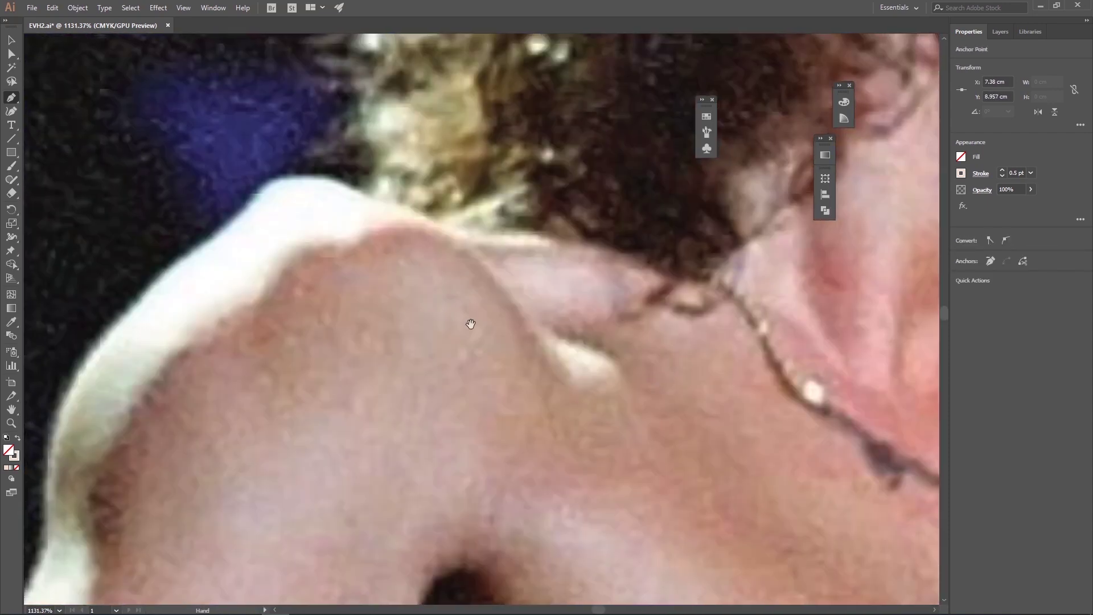
scroll(470, 323, "down", 5)
left_click(532, 317)
left_click(610, 292)
left_click(854, 524)
left_click(488, 501)
Trace a closed curved shadow across the armpit around the skin crease.
scroll(578, 400, "down", 5)
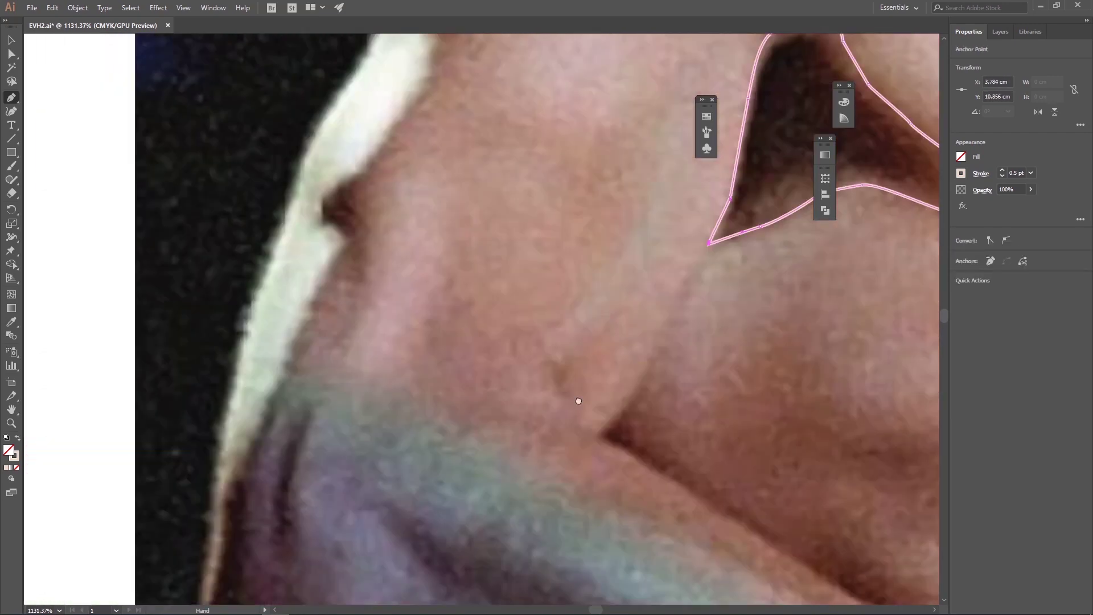
scroll(578, 401, "down", 3)
left_click(597, 244)
scroll(625, 274, "right", 5)
left_click(367, 285)
left_click(568, 266)
left_click(639, 471)
left_click(888, 589)
left_click(331, 316)
Outline a closed zigzag-tipped shadow shape on the arm.
left_click(410, 177)
scroll(398, 228, "down", 3)
scroll(399, 227, "left", 4)
left_click(373, 265)
left_click(640, 378)
scroll(769, 479, "down", 5)
scroll(769, 478, "right", 5)
left_click(629, 421)
left_click(533, 427)
left_click(237, 256)
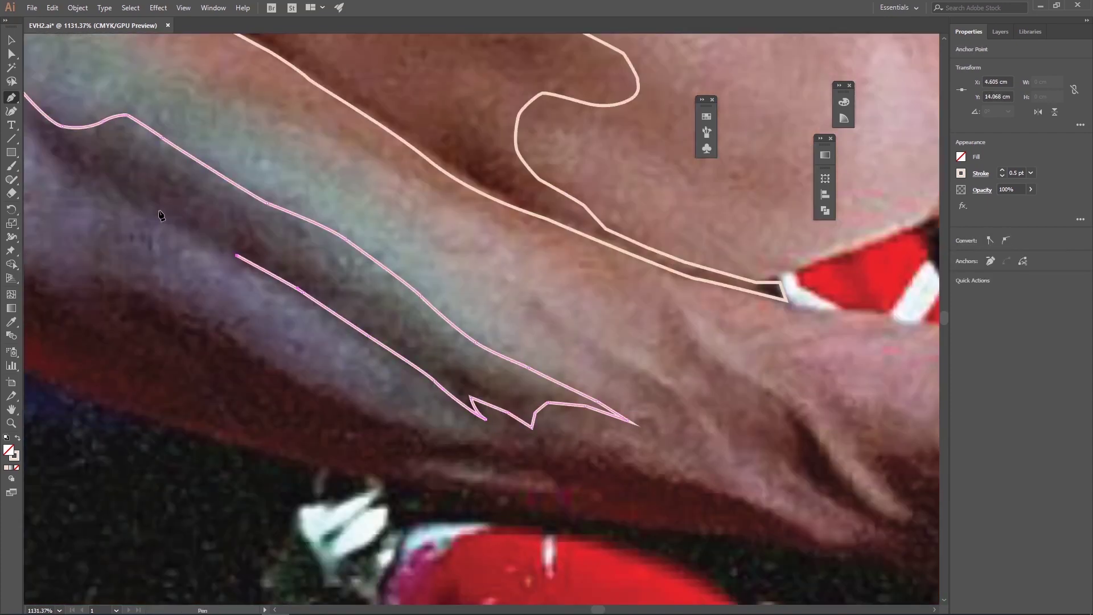
scroll(161, 215, "up", 3)
left_click(151, 199)
Trace a shadow path down the armpit and along the lower arm edge.
scroll(341, 228, "left", 8)
left_click(516, 146)
left_click(499, 211)
left_click(567, 381)
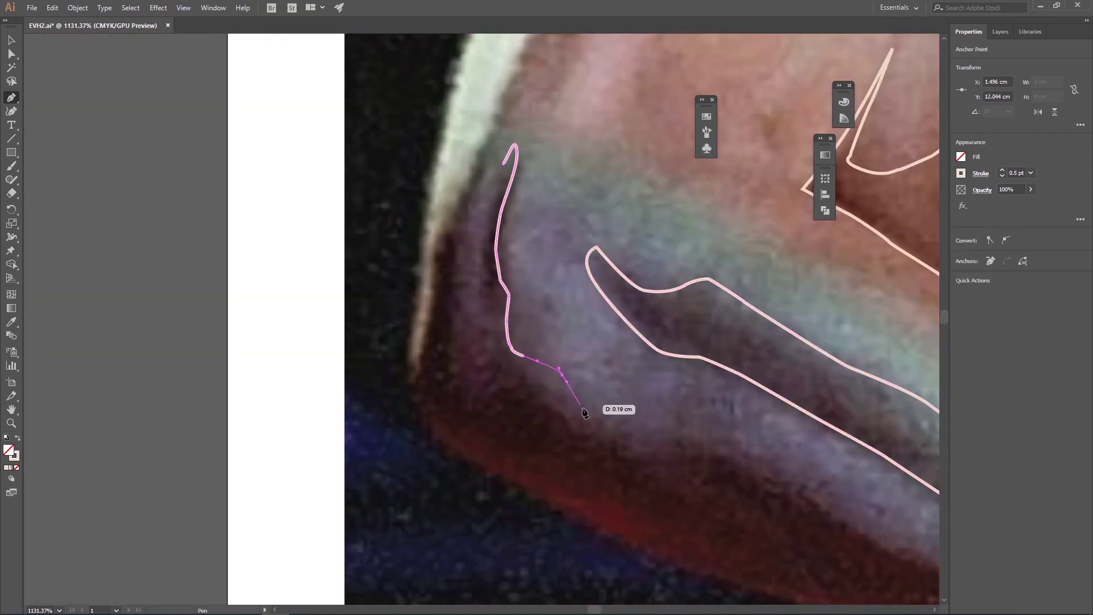
scroll(584, 413, "down", 5)
left_click(654, 309)
left_click(398, 279)
scroll(519, 279, "up", 5)
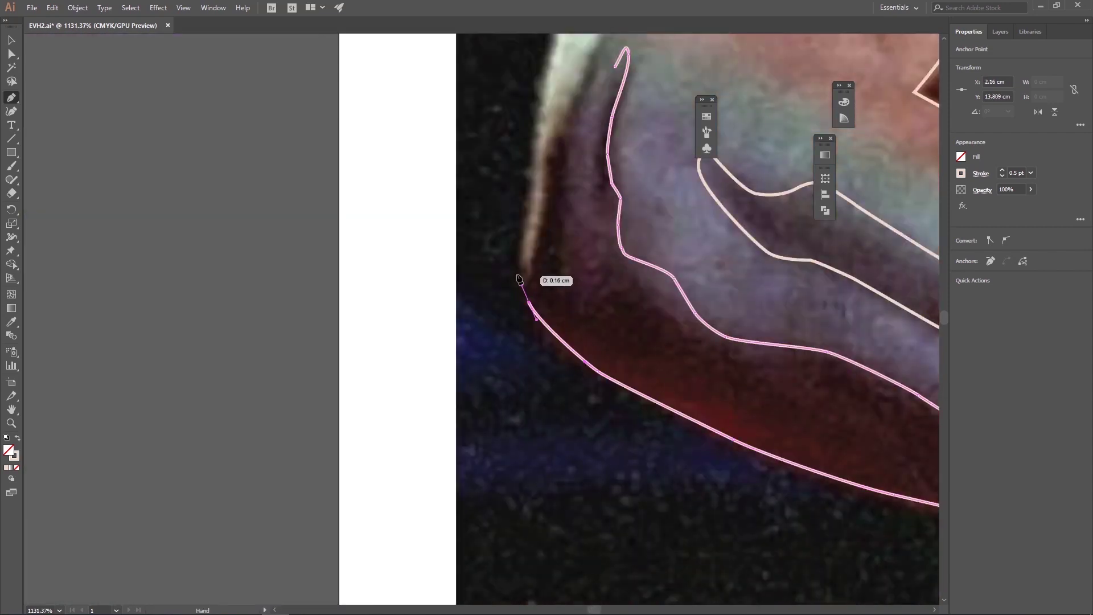
Outline the shadow from the shoulder top down the outer shoulder edge.
left_click_drag(556, 111, 444, 311)
scroll(473, 210, "up", 5)
left_click(626, 207)
left_click(546, 242)
left_click(467, 296)
left_click(378, 398)
scroll(379, 398, "down", 5)
left_click(453, 352)
left_click(444, 362)
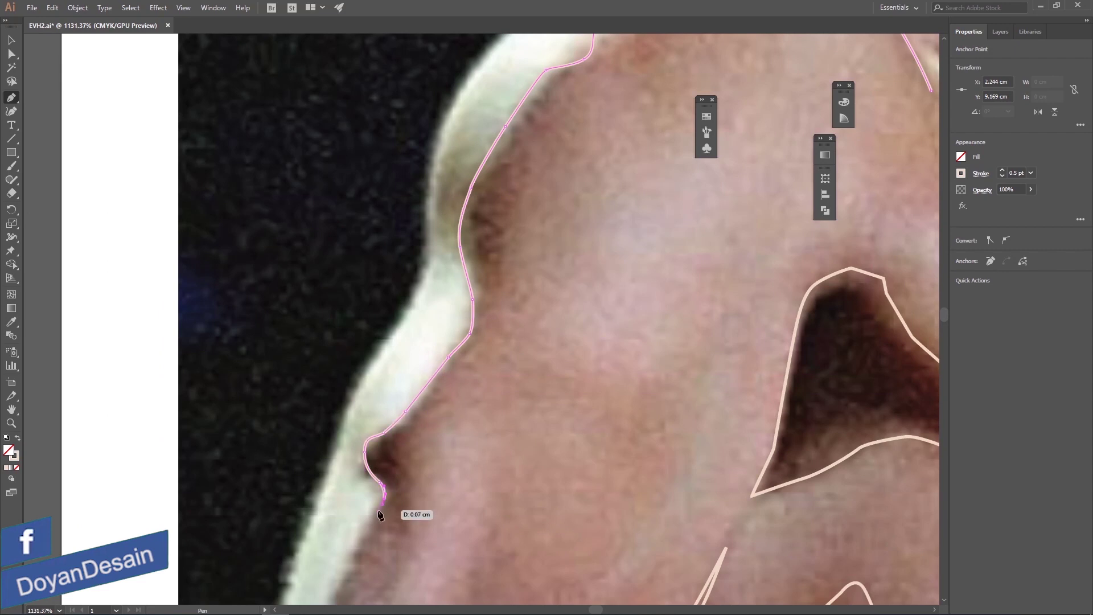
scroll(380, 515, "down", 5)
left_click(500, 236)
Extend the shoulder outline near the chest and trace around the chest mole.
scroll(593, 103, "up", 5)
left_click_drag(542, 276, 363, 316)
left_click(643, 249)
scroll(496, 318, "down", 5)
scroll(362, 269, "down", 5)
left_click(506, 363)
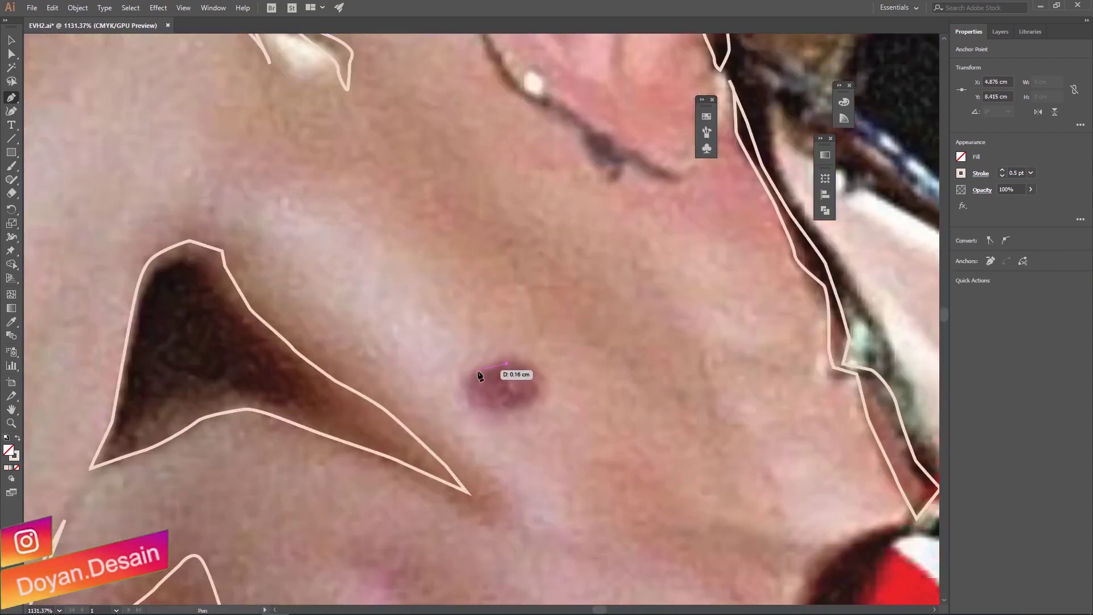
left_click(478, 376)
Outline a closed, pointed shadow shape along the arm.
scroll(479, 376, "down", 5)
scroll(435, 288, "down", 3)
left_click(329, 236)
scroll(442, 313, "down", 5)
left_click(444, 367)
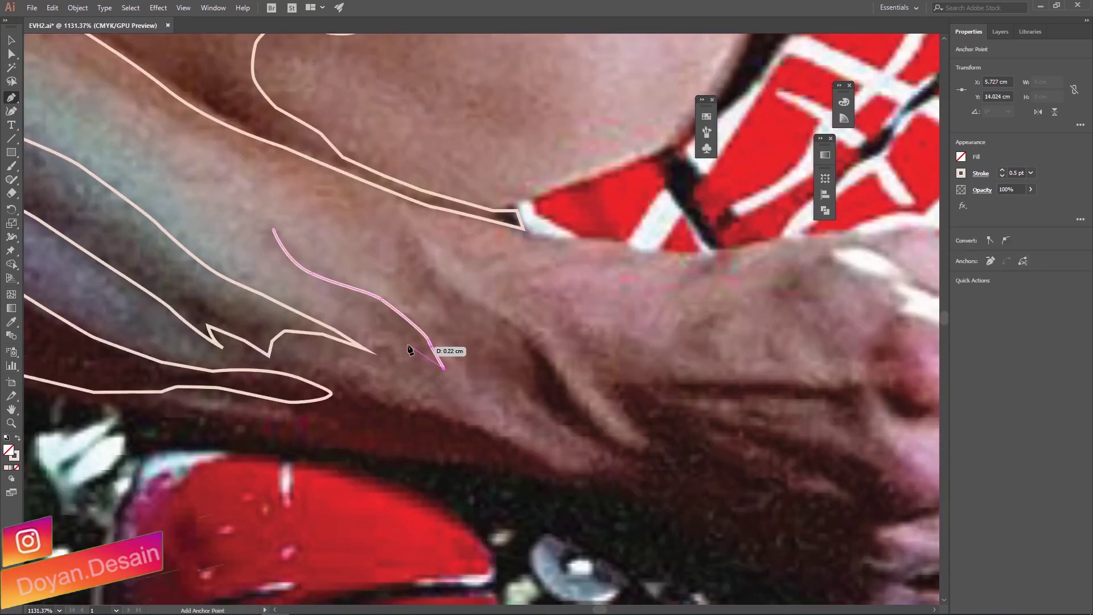
left_click(409, 348)
Begin a lower-arm shadow outline and trace it around the wrist and hand.
left_click(322, 279)
left_click(274, 230)
left_click(262, 336)
left_click(345, 388)
left_click(389, 397)
left_click(623, 459)
left_click(704, 413)
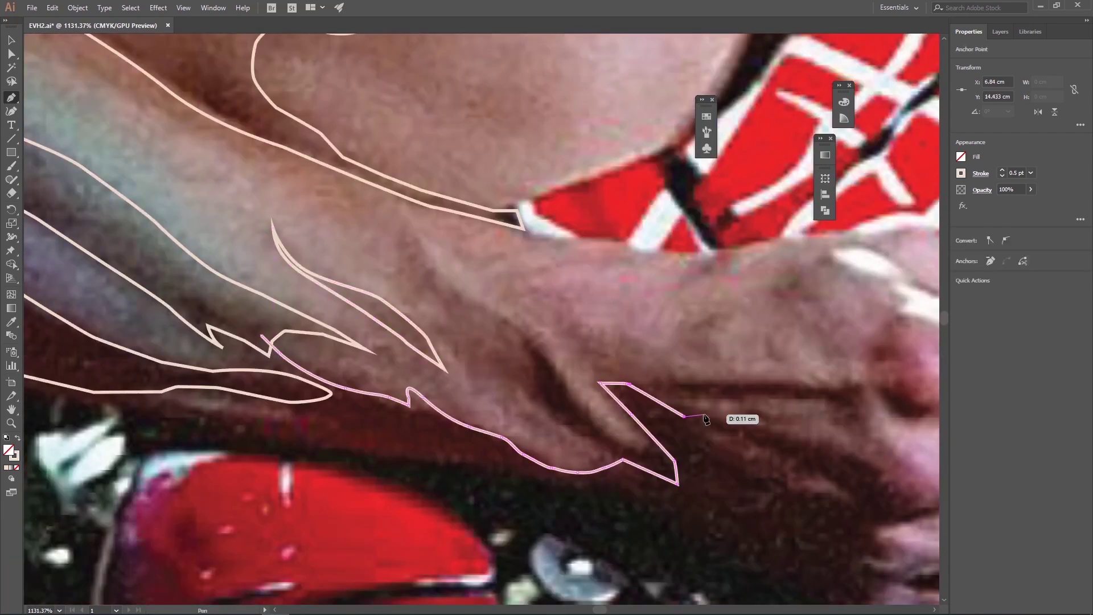
scroll(792, 464, "down", 3)
left_click(802, 436)
left_click(743, 495)
left_click(562, 447)
Extend the hand shadow outline leftward and upward, then close it.
scroll(509, 435, "left", 5)
left_click(361, 320)
left_click(319, 296)
left_click(563, 320)
left_click(524, 293)
left_click(500, 244)
left_click(524, 259)
Outline and close a shadow shape around a knuckle.
scroll(528, 261, "right", 5)
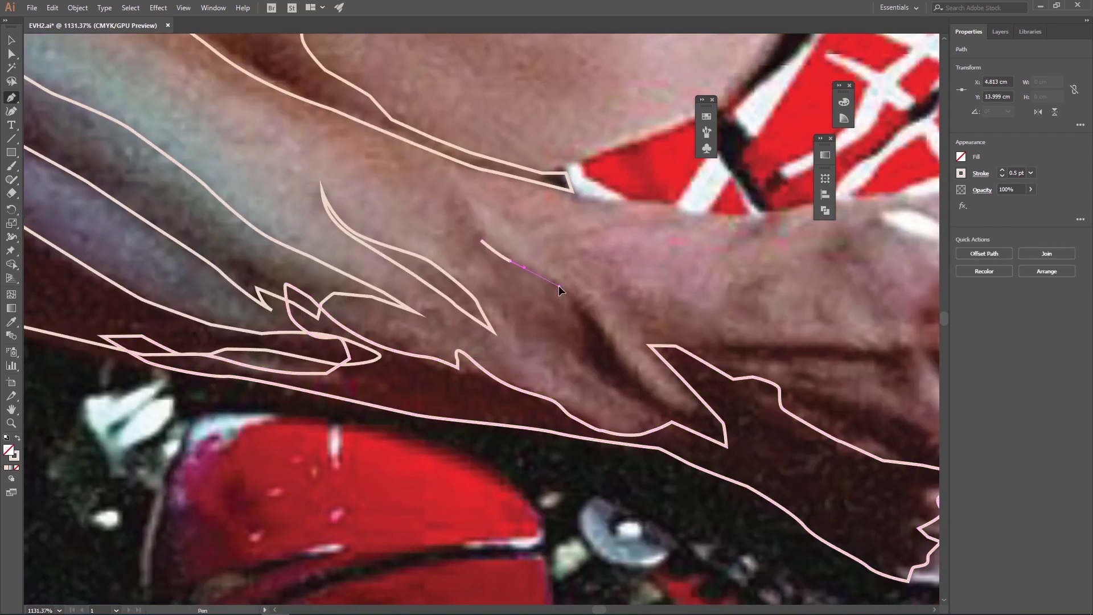
left_click(488, 243)
scroll(359, 367, "up", 3)
left_click(586, 378)
scroll(579, 383, "up", 3)
left_click(700, 436)
left_click(599, 365)
Outline and close the shadow on the top finger.
left_click(720, 433)
left_click(848, 443)
left_click(674, 466)
scroll(712, 456, "down", 5)
left_click(736, 331)
left_click(575, 357)
Outline the lower finger shadow and begin a path along the forearm edge.
left_click(555, 415)
left_click(777, 402)
left_click(632, 438)
left_click(540, 427)
left_click(575, 353)
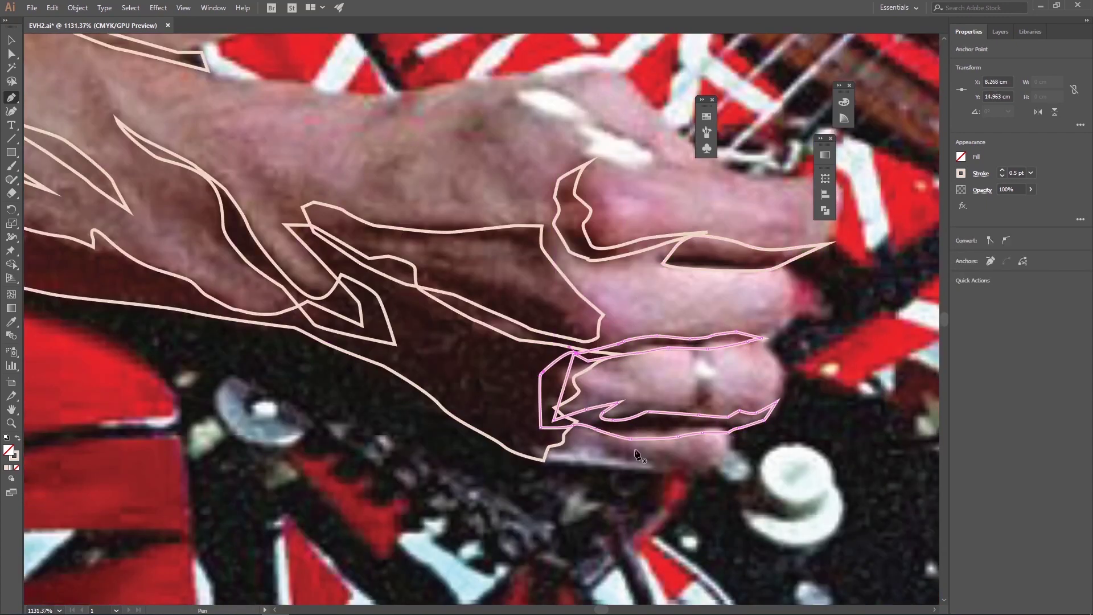
scroll(637, 456, "up", 5)
left_click(325, 416)
left_click(369, 484)
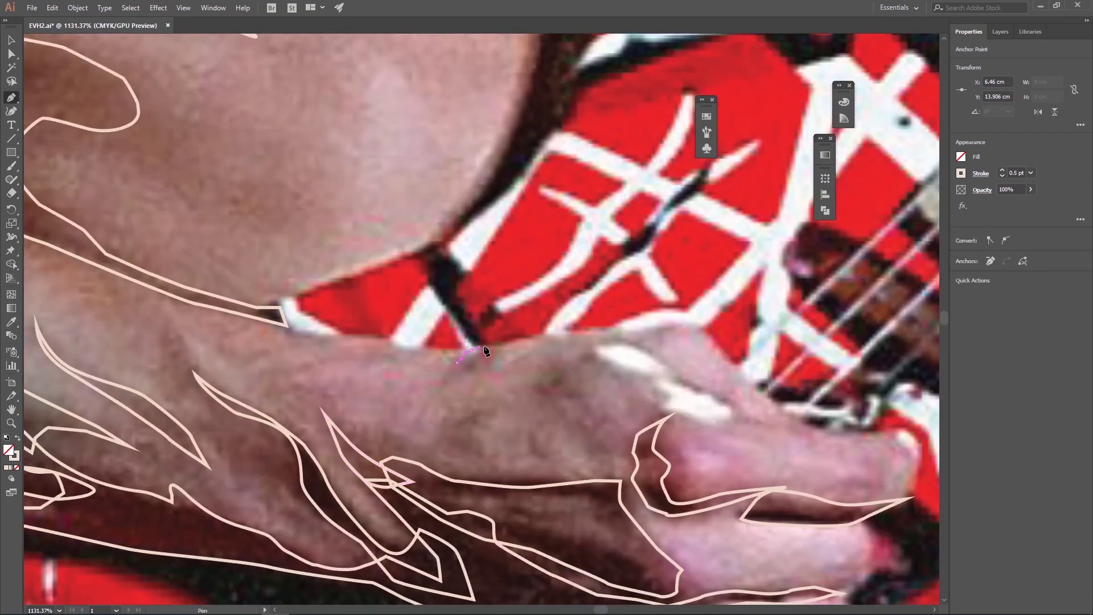
Bring the fretting hand into view and outline a fingertip shadow.
scroll(607, 412, "up", 5)
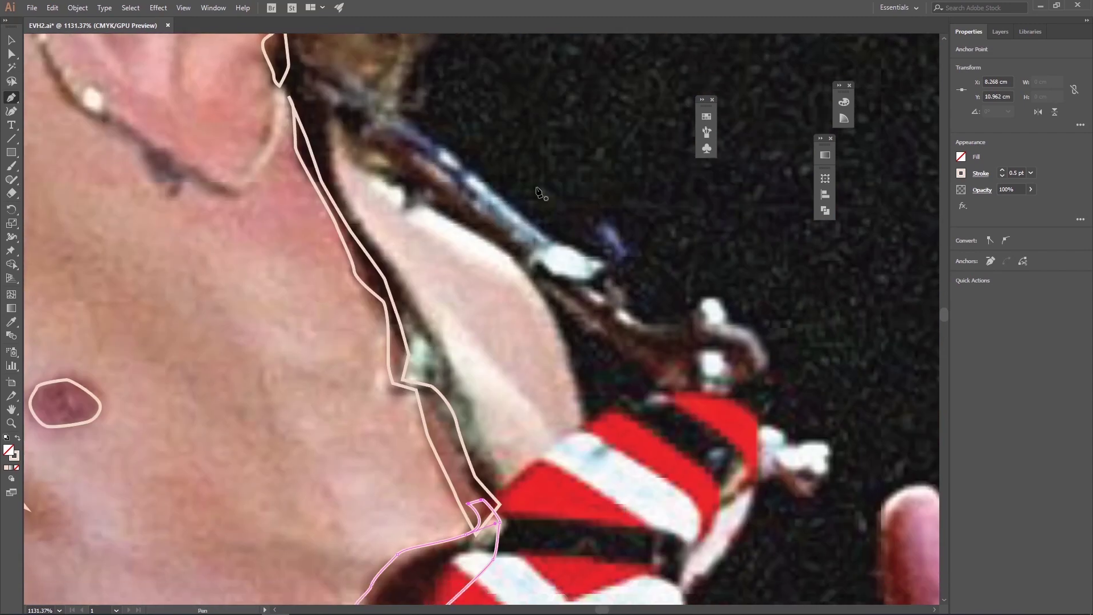
left_click_drag(553, 392, 398, 256)
left_click(675, 327)
left_click(669, 476)
left_click(695, 452)
Outline and close a shadow over a fretting knuckle.
left_click(612, 351)
left_click(609, 367)
left_click(626, 374)
left_click(647, 371)
left_click(652, 358)
left_click(649, 345)
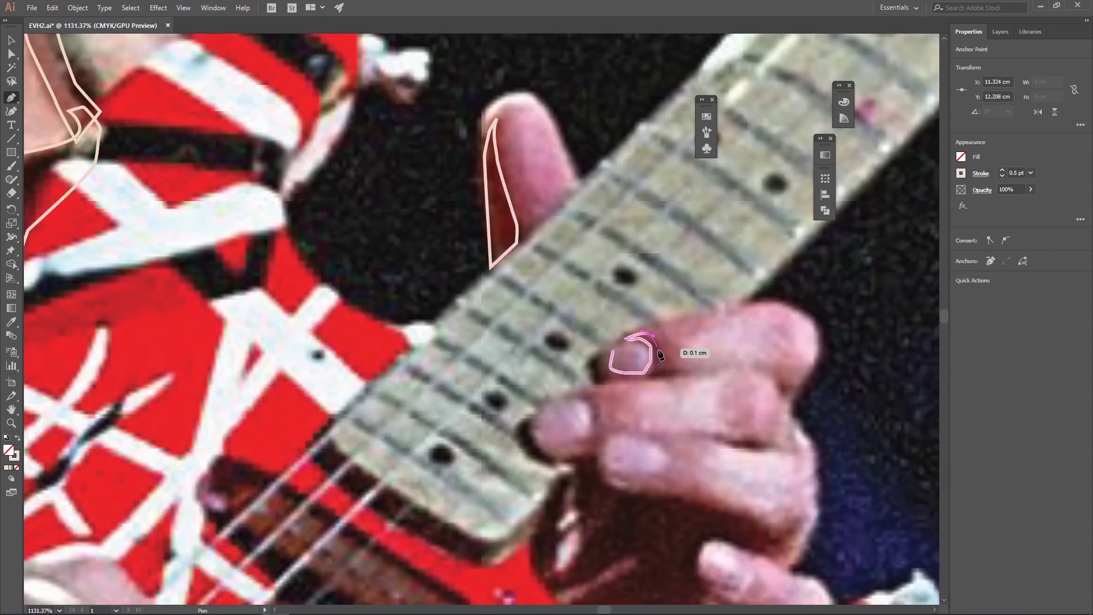
left_click(601, 377)
Outline and close the lower-left finger shadow shape.
left_click(803, 371)
left_click(734, 364)
left_click(553, 397)
left_click(602, 426)
left_click(649, 436)
left_click(592, 421)
Trace a closed shadow outline around the lower part of the hand.
left_click_drag(744, 454, 591, 304)
left_click(431, 325)
left_click(592, 489)
left_click(637, 488)
left_click(564, 440)
left_click(649, 363)
left_click(546, 338)
left_click(427, 318)
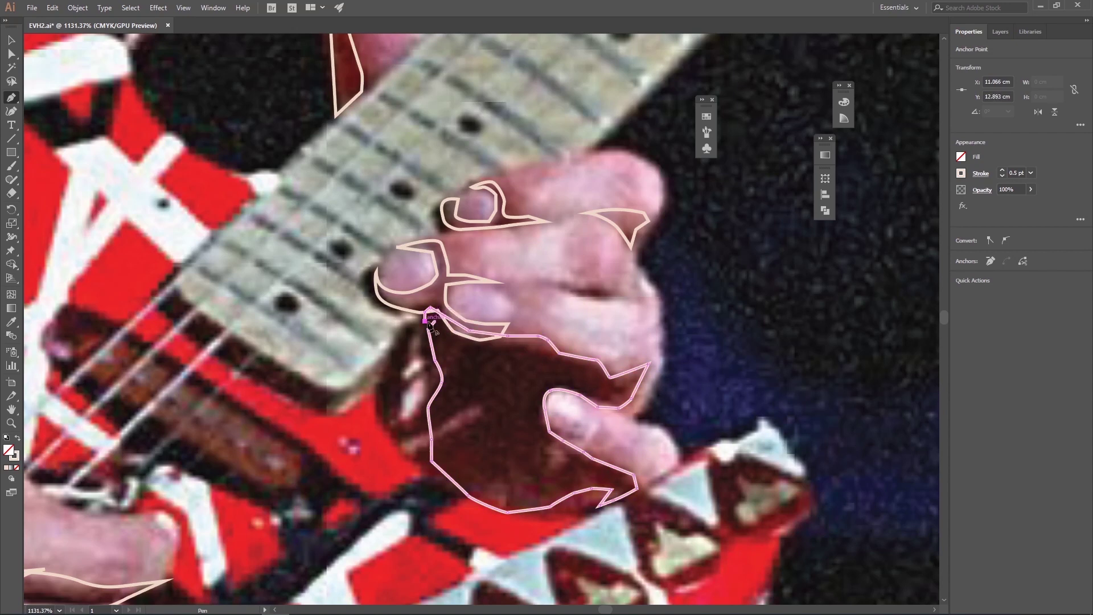
Draw a short shadow path on the throat.
scroll(623, 295, "up", 10)
scroll(623, 295, "up", 5)
left_click(434, 225)
left_click(425, 298)
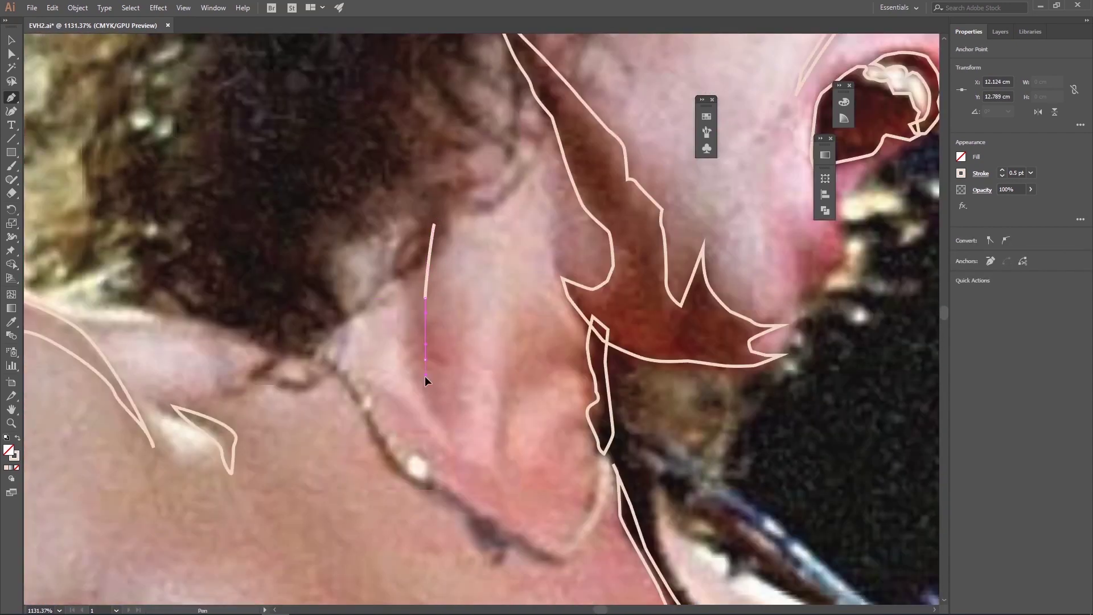
left_click(502, 376)
Trace a curved shadow shape near the jaw.
left_click(502, 490)
left_click(527, 373)
left_click(597, 387)
left_click_drag(544, 293, 528, 341)
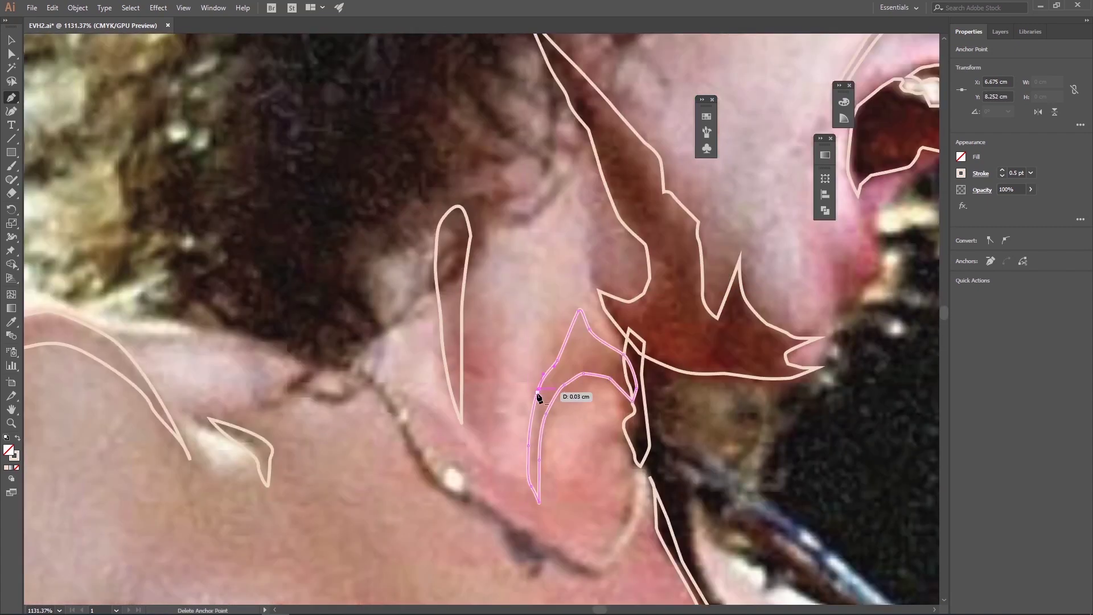
Trace a curved shadow along the lower lip and chin.
scroll(529, 390, "up", 5)
scroll(530, 390, "right", 5)
left_click(561, 416)
left_click(528, 476)
left_click(515, 390)
left_click_drag(564, 347, 574, 354)
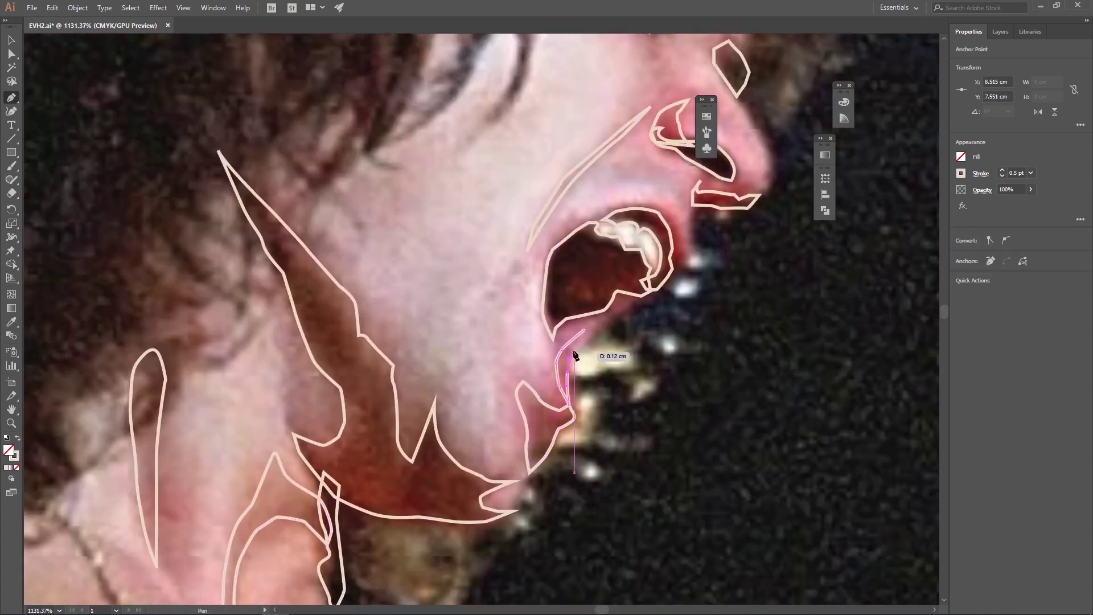
scroll(575, 356, "up", 6)
scroll(575, 356, "right", 5)
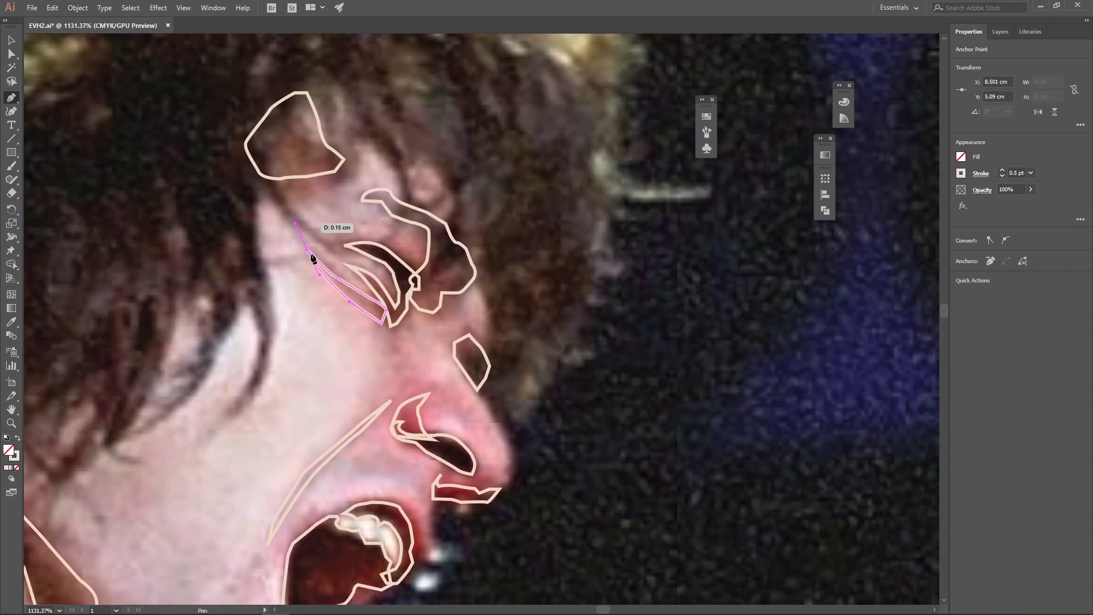
scroll(313, 259, "up", 2)
scroll(313, 259, "left", 5)
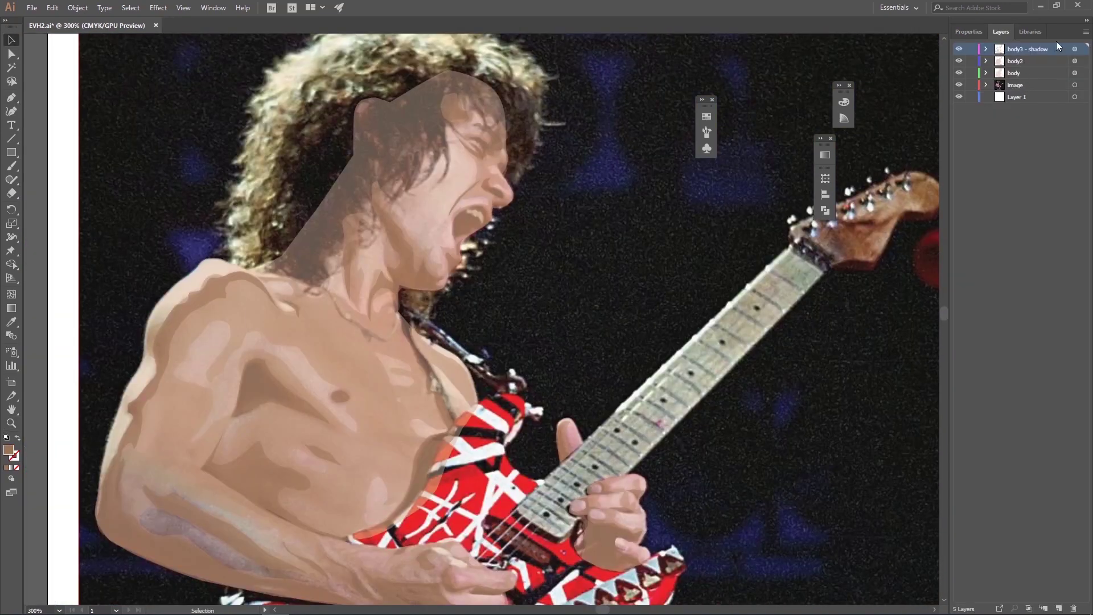
Add a layer named body-dark at the top of the stack and zoom in on the guitarist's face.
left_click(1085, 31)
left_click(1016, 36)
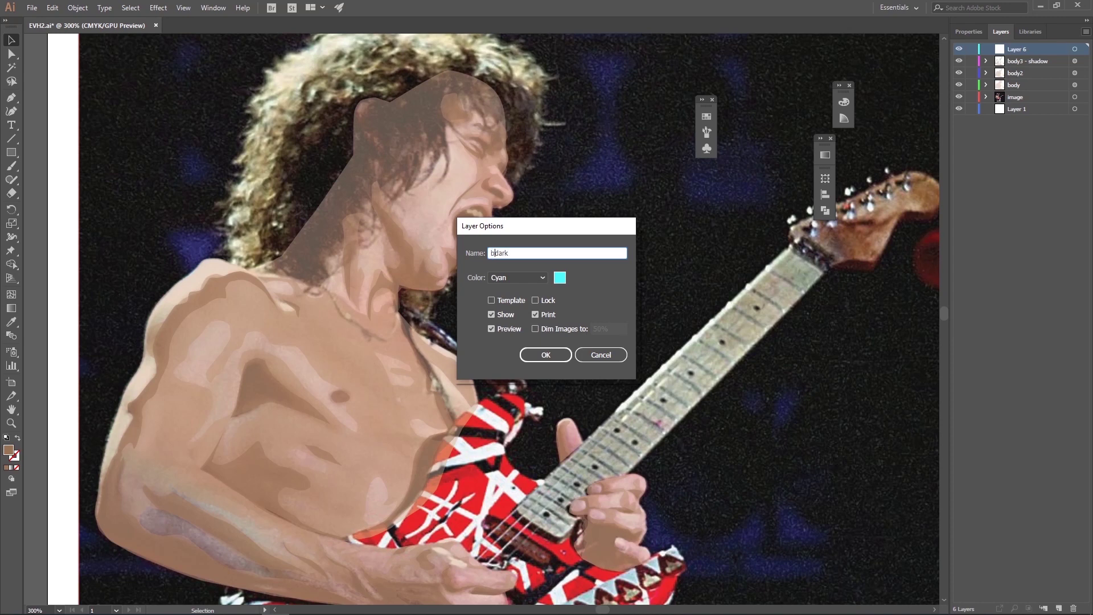
type("ody-")
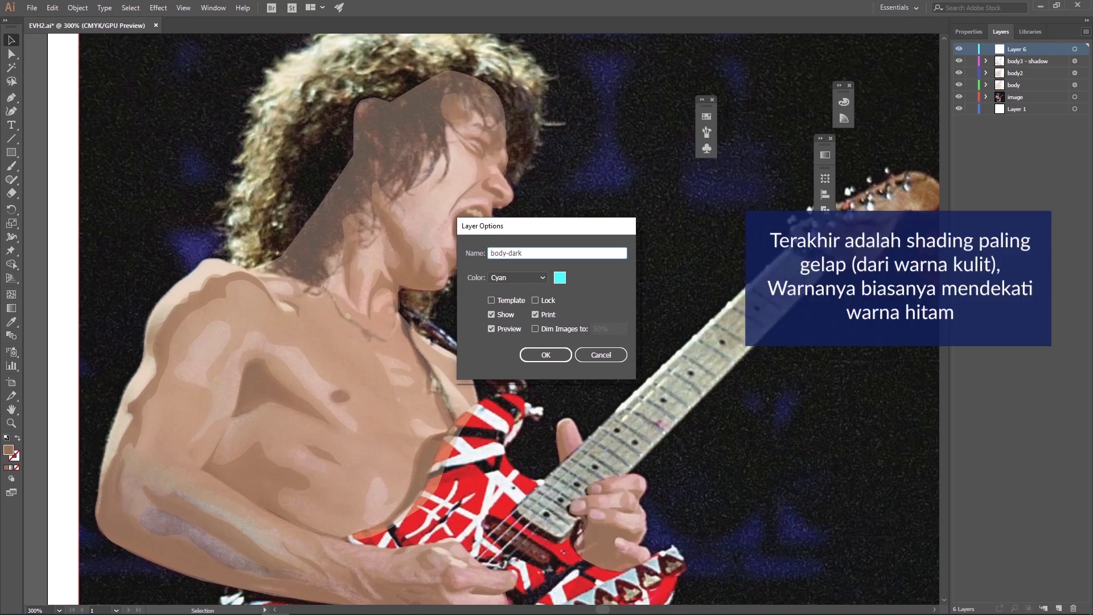
left_click(550, 358)
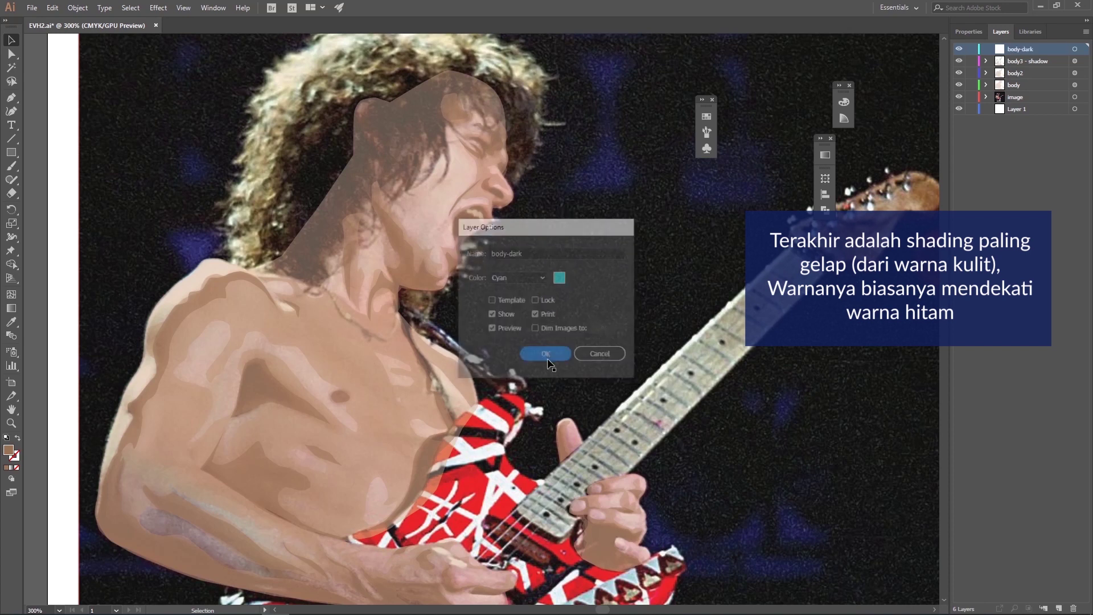
key("z")
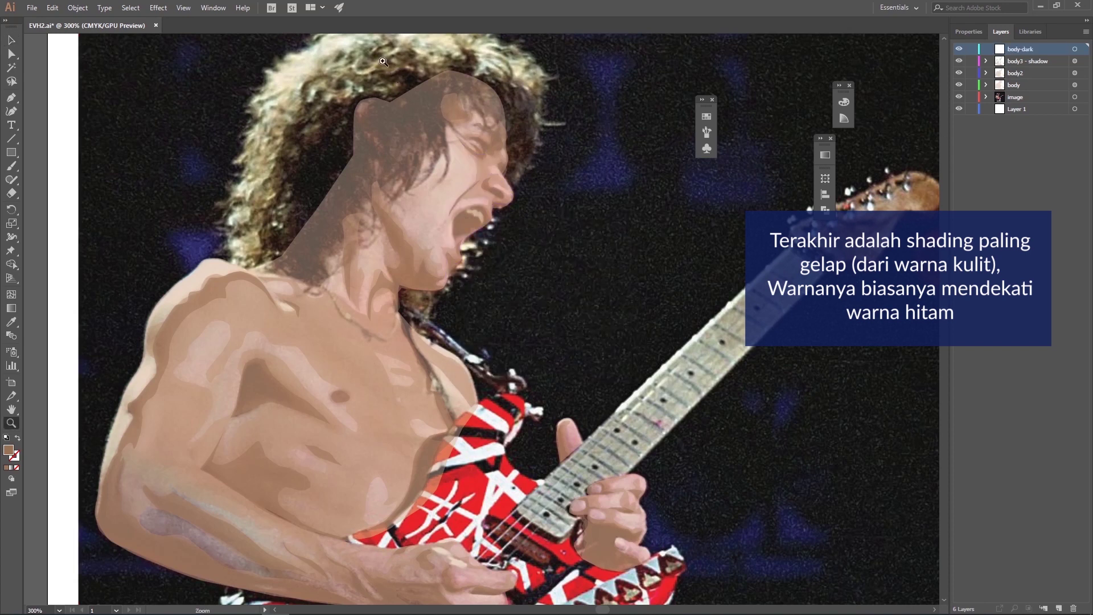
left_click_drag(382, 60, 538, 182)
Hide the lower shading and skin-tone body layers and zoom in on the eye area.
left_click_drag(958, 61, 961, 86)
left_click(960, 85)
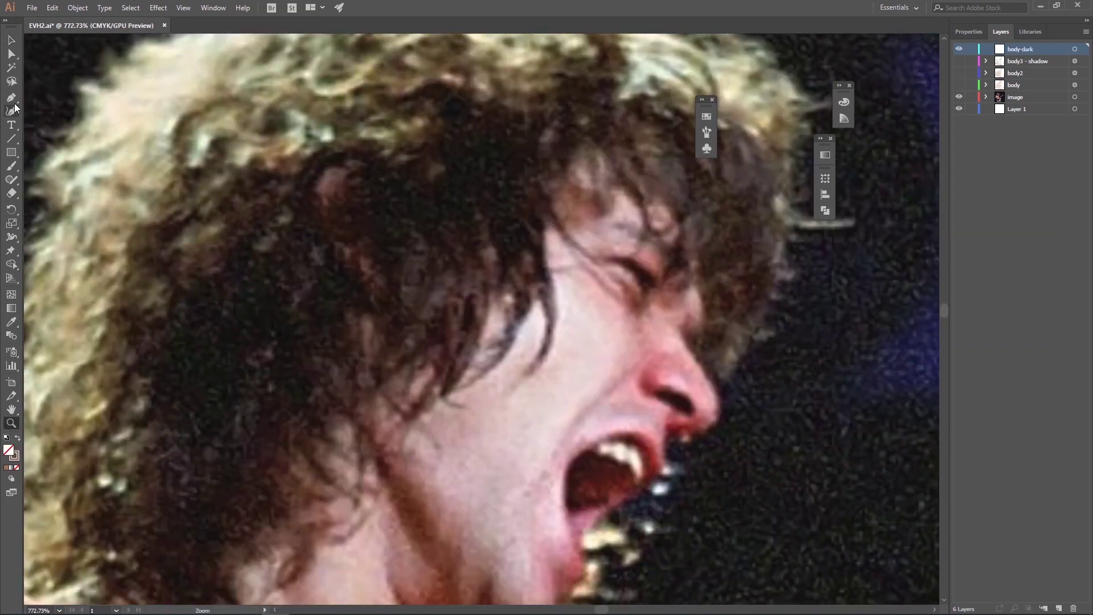
left_click(596, 201)
key("p")
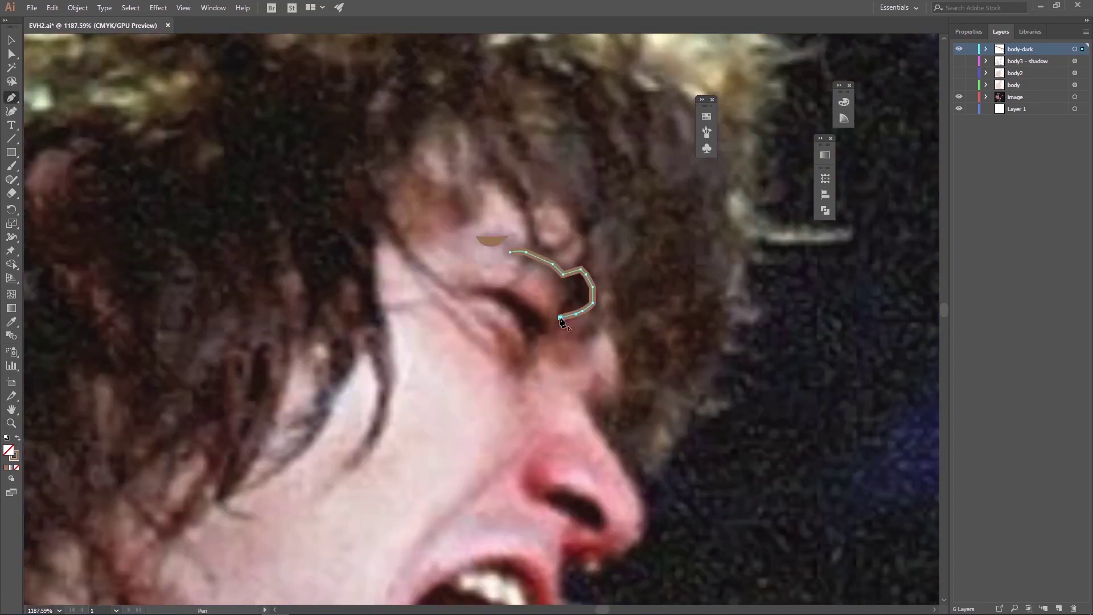
left_click(968, 32)
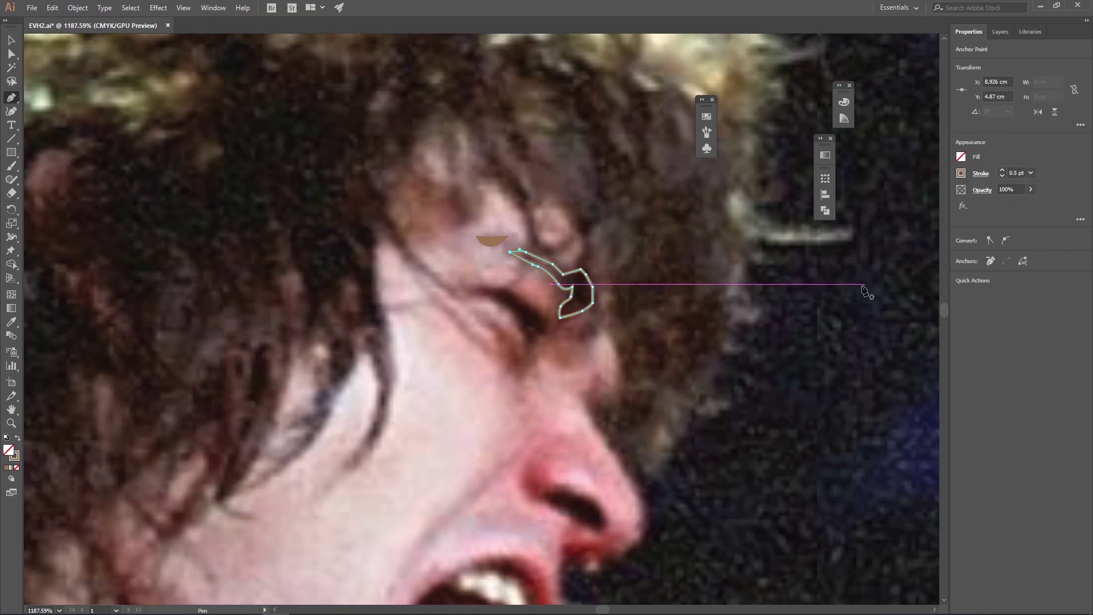
key("v")
Trace a closed eyelid shadow and a shadow running from the eye down beside the nose.
left_click(488, 267)
left_click_drag(530, 274, 541, 280)
left_click(563, 306)
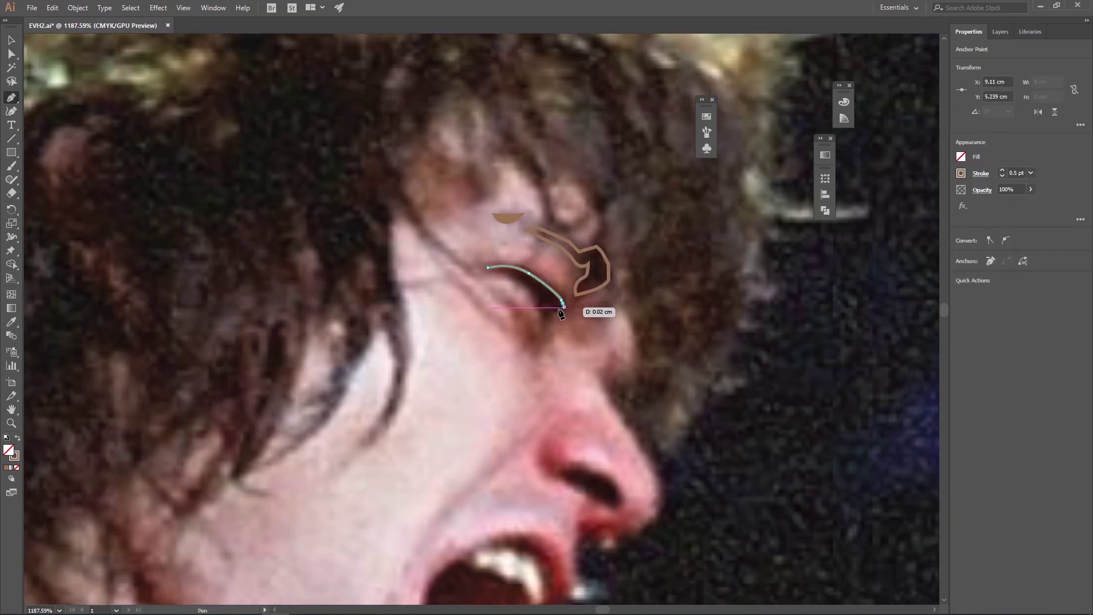
left_click(543, 316)
left_click(501, 297)
left_click_drag(535, 342, 540, 350)
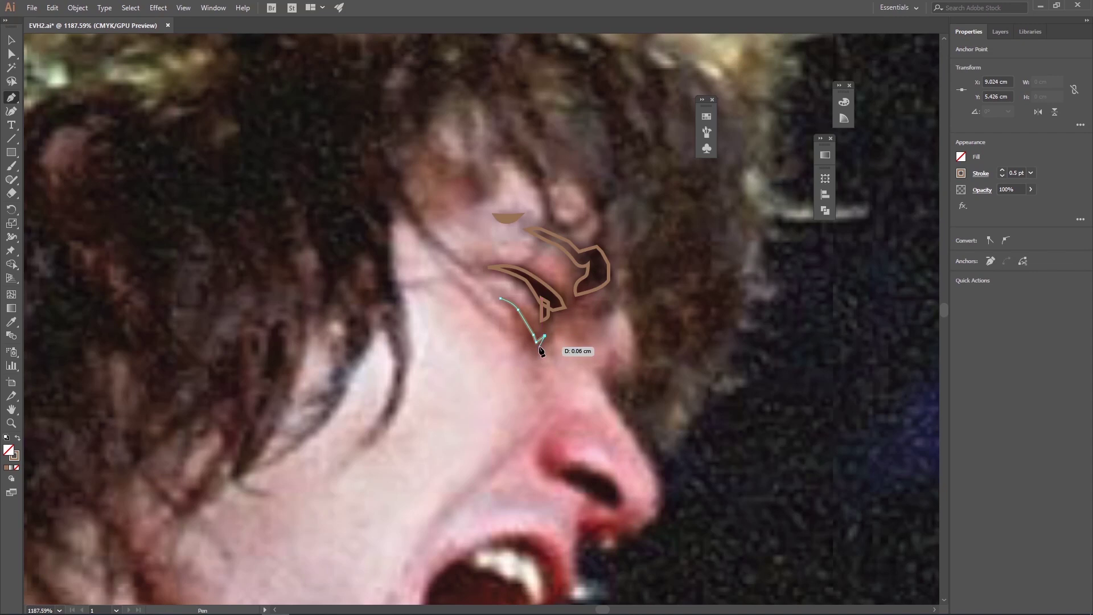
left_click(621, 402)
Outline a small closed shadow shape along the nostril.
scroll(621, 403, "down", 5)
left_click(592, 329)
left_click(598, 317)
left_click(612, 316)
mouse_move(626, 323)
left_mouse_down()
mouse_move(633, 332)
mouse_move(575, 340)
left_mouse_up()
left_click(605, 376)
Trace a closed shadow shape from the lip around the mouth.
scroll(605, 376, "down", 3)
left_click(546, 341)
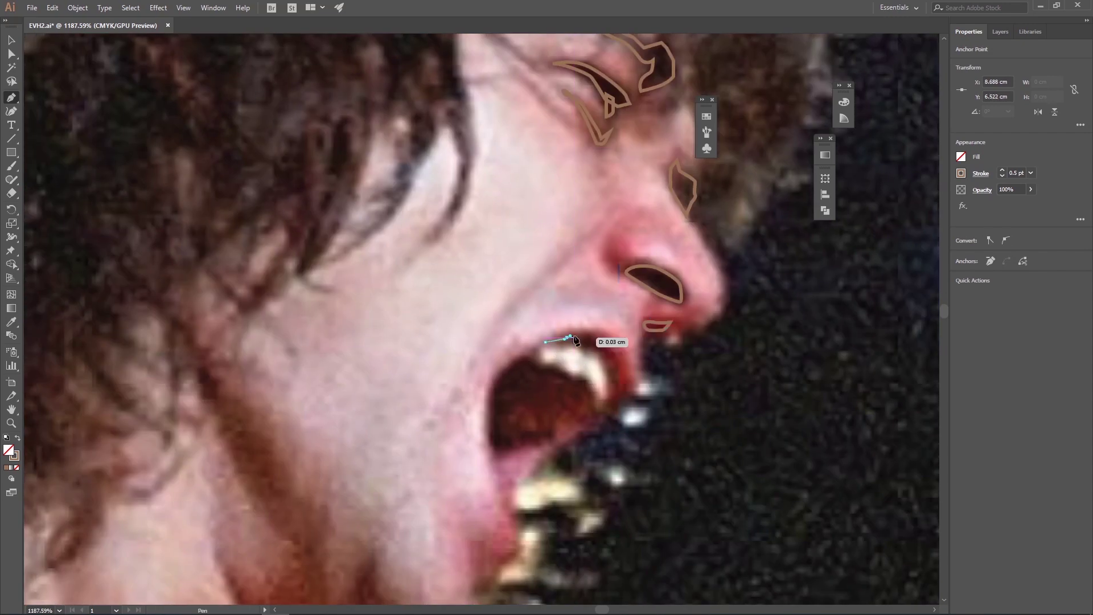
left_click(580, 399)
left_click(544, 423)
left_click(492, 457)
Bring the ear and neck into view and start curved shadow outlines along them.
mouse_move(504, 533)
left_mouse_down()
mouse_move(624, 400)
mouse_move(800, 371)
left_mouse_up()
left_click(464, 165)
left_click(484, 195)
left_click_drag(500, 232, 531, 296)
scroll(504, 255, "down", 5)
left_click(515, 265)
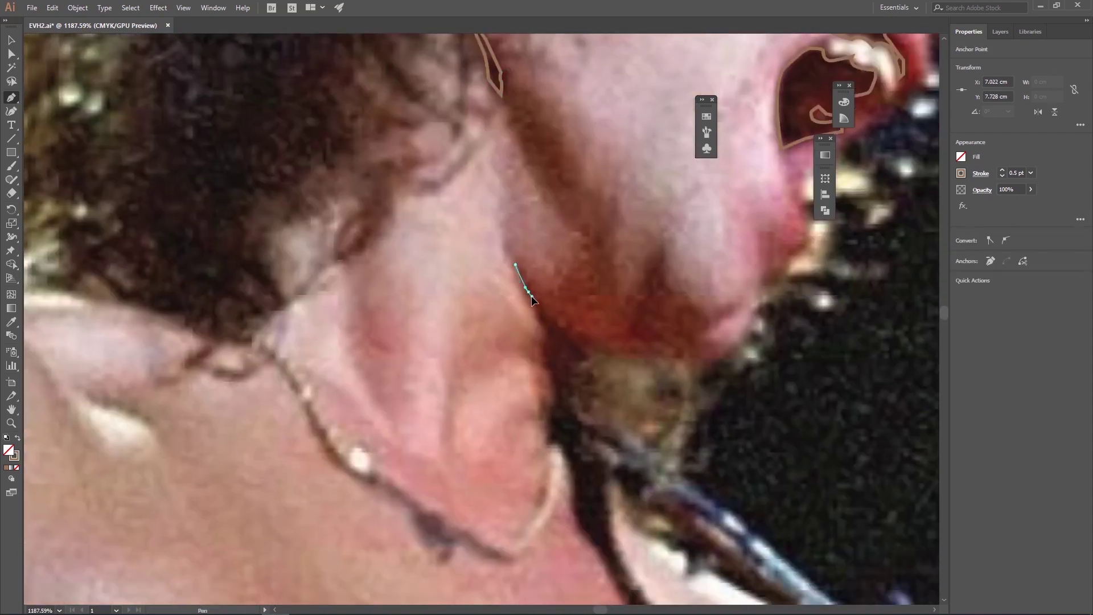
scroll(521, 296, "down", 8)
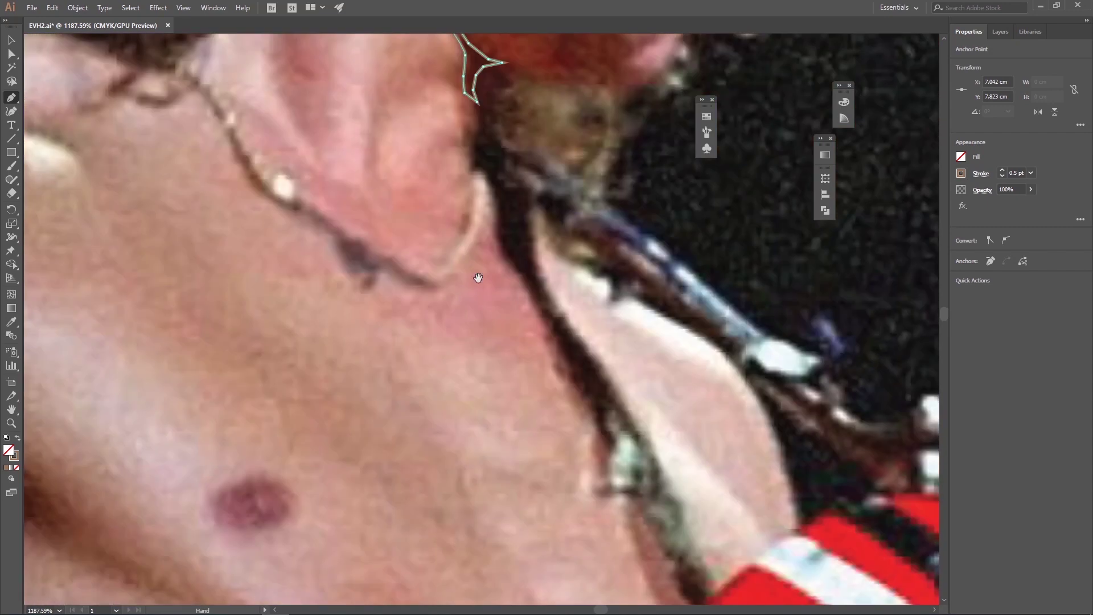
Trace a closed dark shadow shape down the neck edge.
left_click(505, 188)
left_click(547, 219)
left_click(558, 290)
left_click(579, 336)
left_click(619, 393)
left_click(638, 473)
Start a second shadow outline beside the neck shadow.
left_click(506, 188)
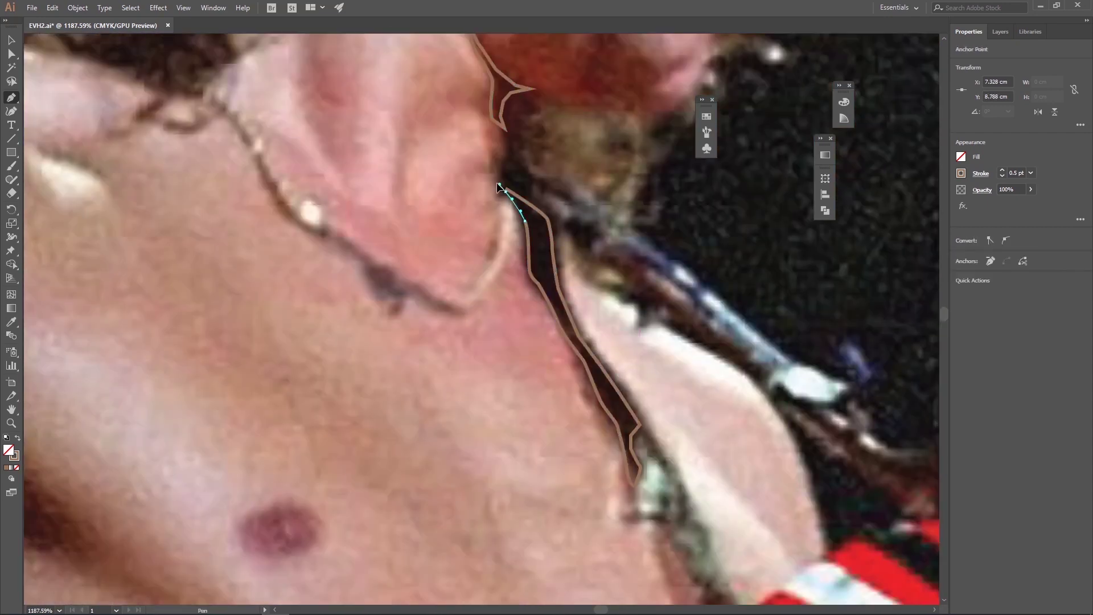
scroll(496, 182, "down", 10)
left_click(550, 240)
left_click(591, 303)
left_click(584, 319)
scroll(561, 287, "up", 10)
Trace and close the armpit shadow shape.
left_click(419, 299)
left_click(447, 236)
left_click(491, 249)
left_click(533, 294)
left_click(556, 327)
left_click(579, 366)
left_click(388, 438)
Outline a small closed skin-crease shadow on the arm.
scroll(292, 200, "down", 5)
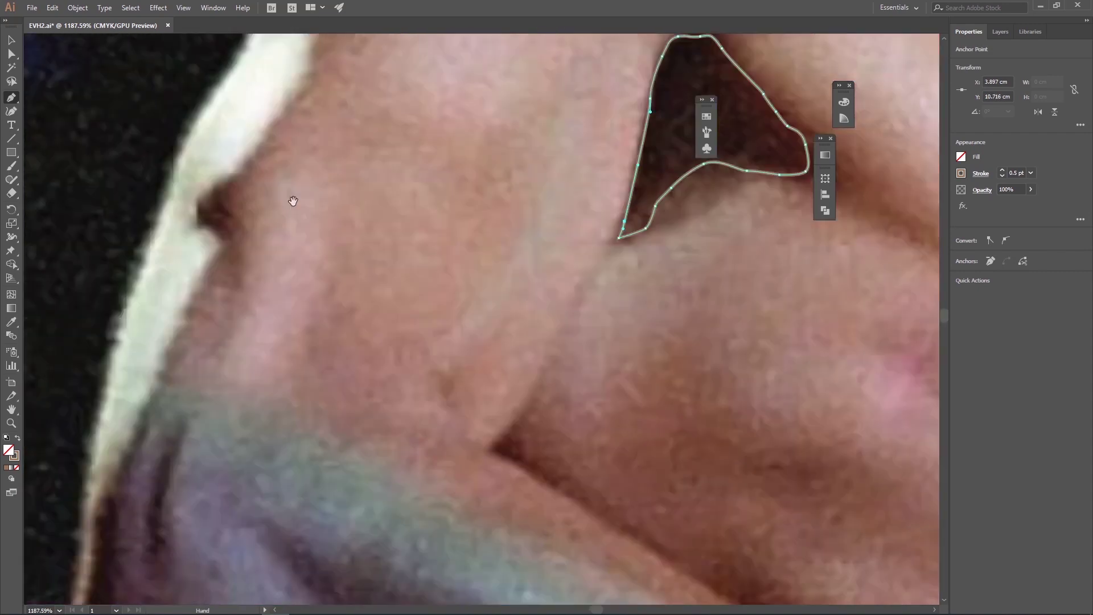
scroll(284, 227, "down", 3)
left_click(517, 298)
left_click(493, 320)
left_click(561, 362)
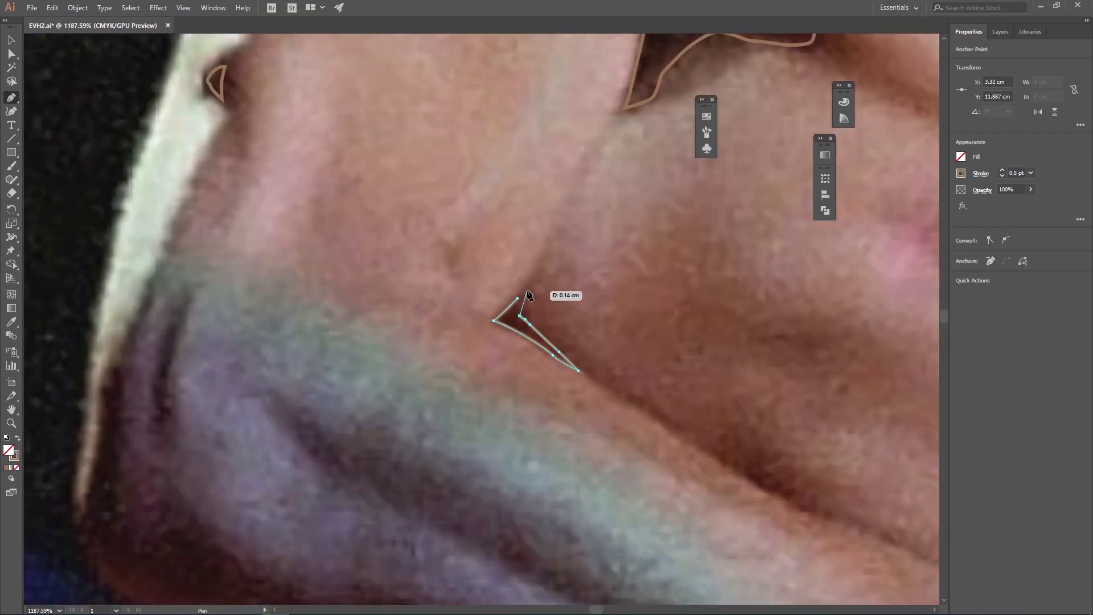
Trace a long curved crease shadow along the arm and back.
left_click_drag(718, 456, 558, 291)
left_click(481, 249)
left_click(573, 296)
left_click(659, 351)
left_click(724, 380)
left_click(800, 412)
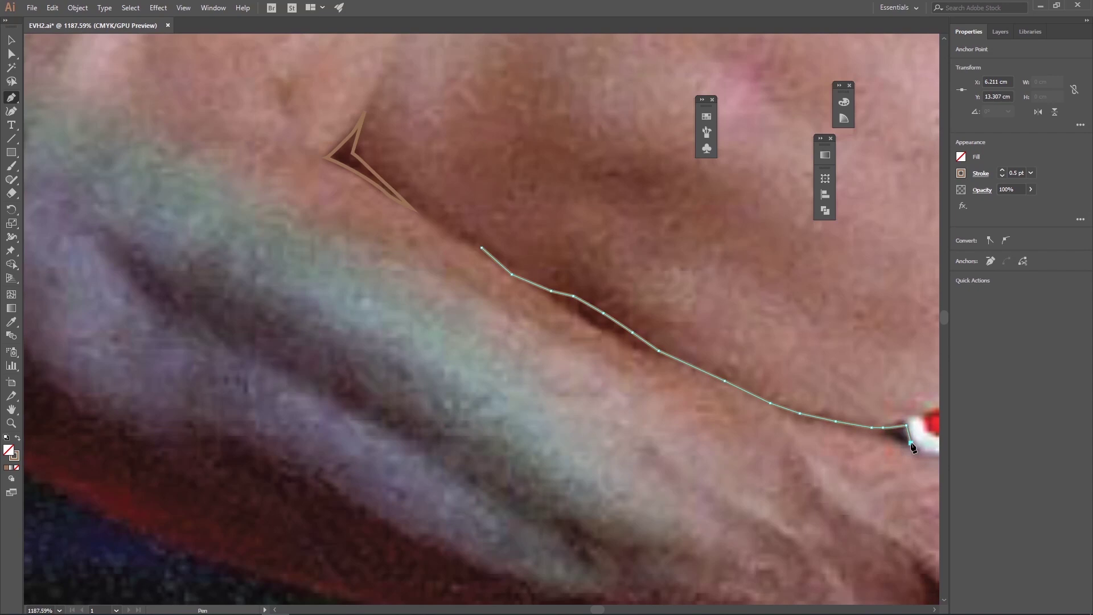
left_click(695, 374)
left_click(525, 288)
Extend the arm shadow outline further along the arm.
scroll(581, 325, "left", 10)
scroll(577, 256, "left", 8)
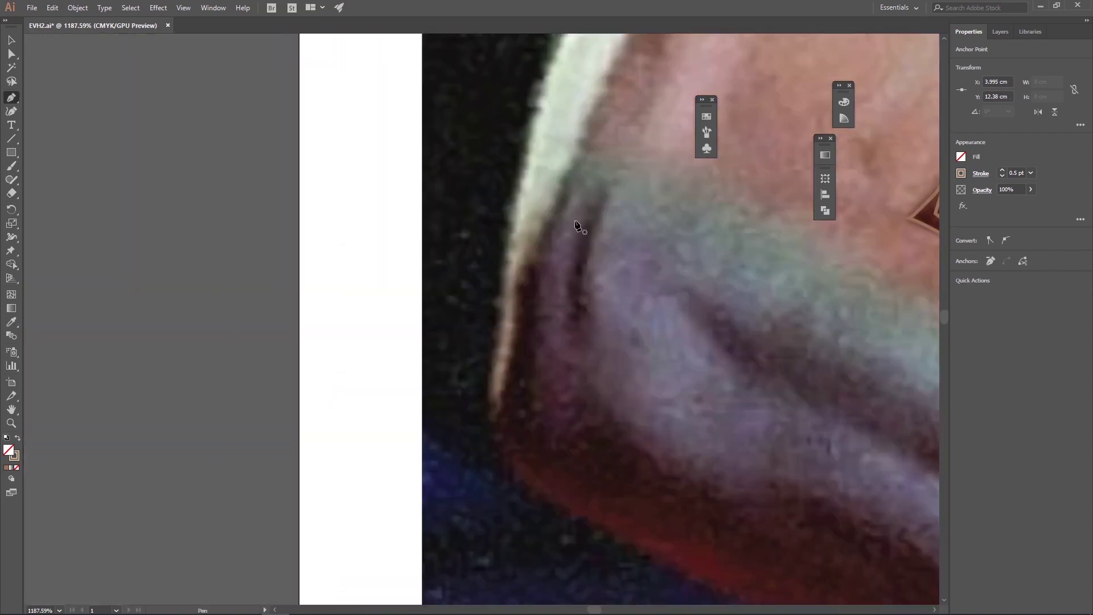
left_click(584, 377)
scroll(569, 341, "right", 8)
scroll(569, 341, "down", 5)
left_click(684, 370)
left_click(857, 421)
left_click(749, 416)
Trace the shadow under the arm to its tip and close it along the lower edge.
left_click(890, 461)
left_click(744, 438)
left_click(498, 378)
left_click(271, 292)
left_click(167, 229)
left_click(129, 183)
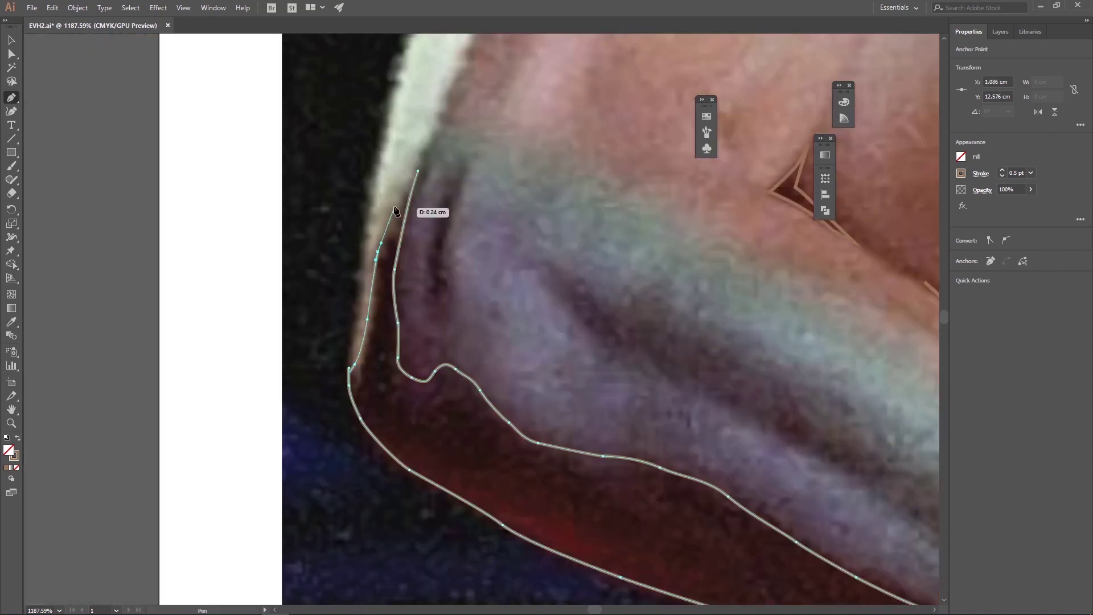
left_click(220, 39)
Outline a narrow closed shadow on the upper arm.
left_click(210, 75)
left_click(201, 116)
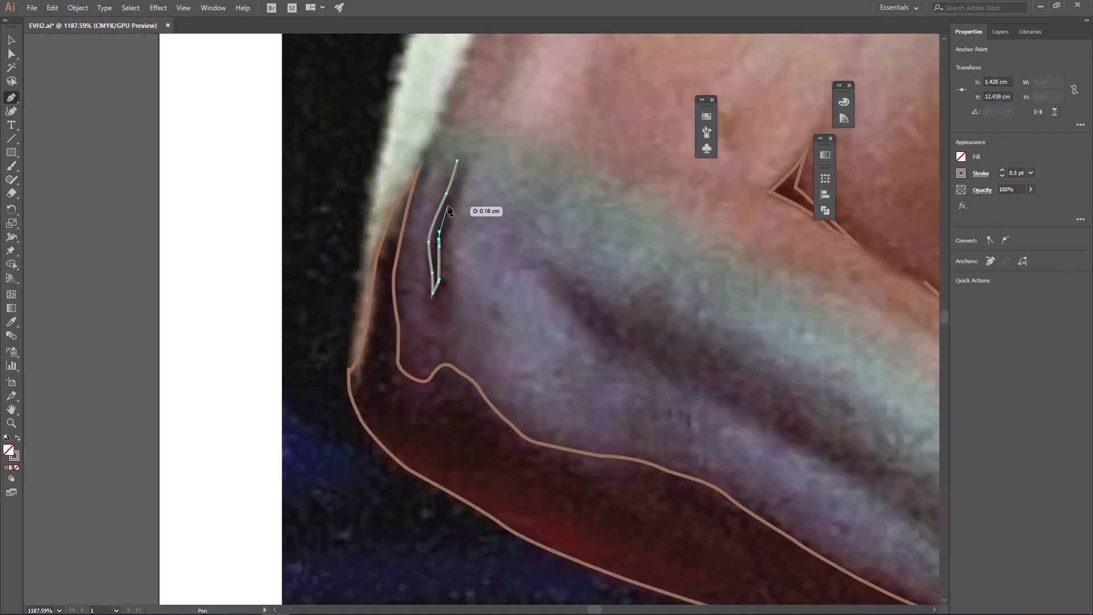
left_click(194, 171)
left_click(190, 120)
Trace and close a shadow shape along the forearm.
scroll(439, 227, "right", 10)
left_click(197, 351)
left_click(404, 394)
left_click(562, 452)
left_click(333, 427)
left_click(219, 401)
left_click(197, 352)
Outline a narrow forearm shadow and a closed shadow under the forearm toward the hand.
scroll(440, 285, "right", 5)
left_click(414, 300)
left_click(488, 391)
left_click(535, 418)
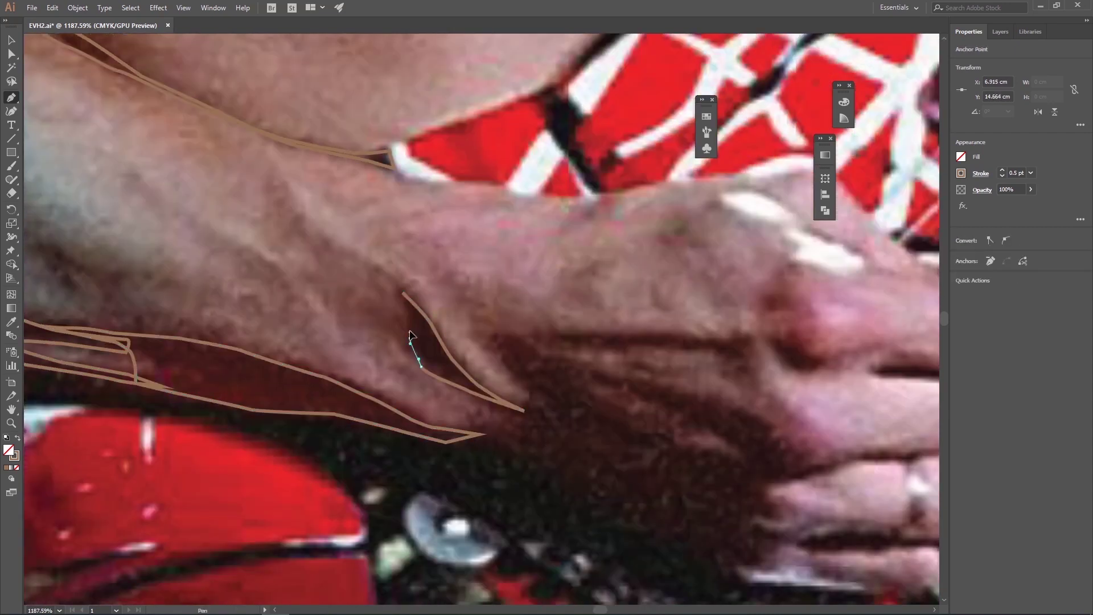
scroll(599, 235, "down", 5)
left_click(380, 233)
left_click(470, 271)
left_click(554, 315)
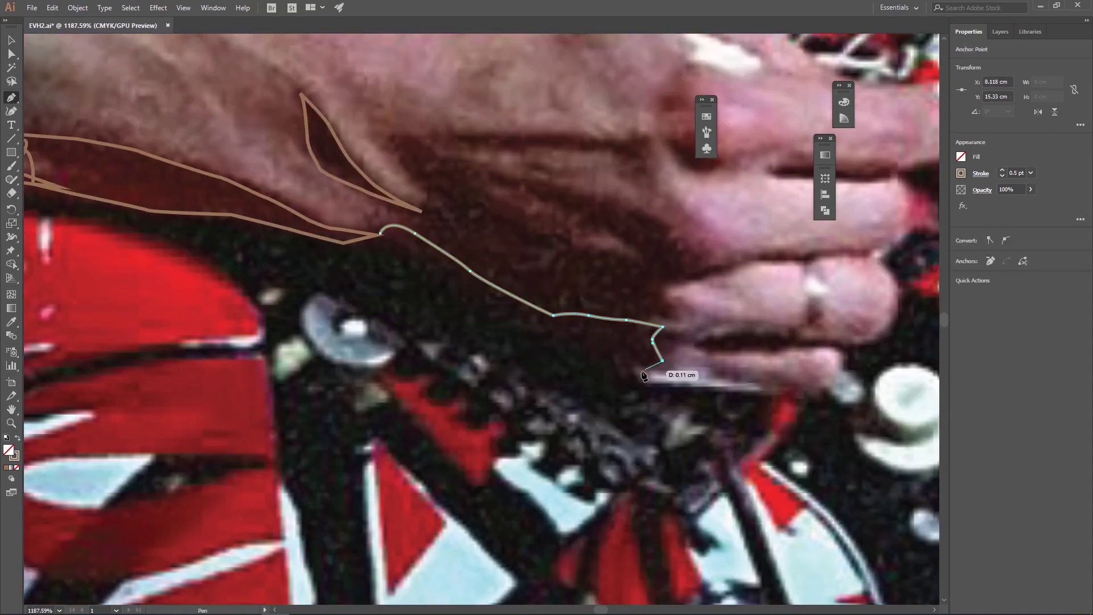
left_click(380, 233)
Outline a narrow closed shadow beside the picking hand's finger.
scroll(622, 232, "right", 5)
left_click(655, 412)
left_click(610, 409)
left_click(577, 404)
left_click(519, 410)
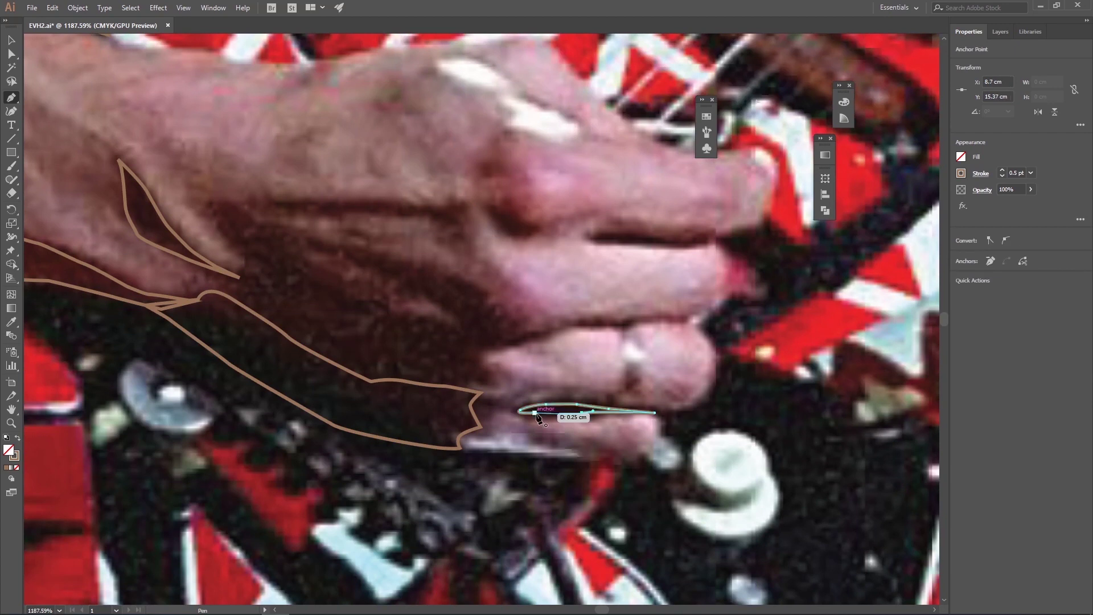
left_click(585, 241)
Outline a shadow on the upper finger.
left_click(615, 232)
left_click(666, 240)
left_click(703, 238)
left_click(663, 245)
Outline and close another shadow shape on the finger.
left_click(677, 318)
left_click(600, 329)
left_click(564, 327)
left_click(626, 325)
left_click(653, 315)
left_click_drag(424, 319, 543, 381)
left_click(572, 288)
Outline a small shadow and a larger shadow along the finger.
left_click(393, 265)
left_click(605, 268)
left_click(612, 282)
left_click(628, 300)
left_click(428, 310)
left_click(569, 387)
left_click(580, 453)
Trace and close another long finger shadow shape.
left_click(428, 310)
left_click(349, 290)
left_click(379, 309)
left_click(495, 370)
left_click(558, 391)
left_click(525, 439)
left_click(467, 450)
left_click(336, 356)
left_click(349, 291)
Trace the shadow at the chest edge beside the guitar.
left_click_drag(535, 440, 626, 569)
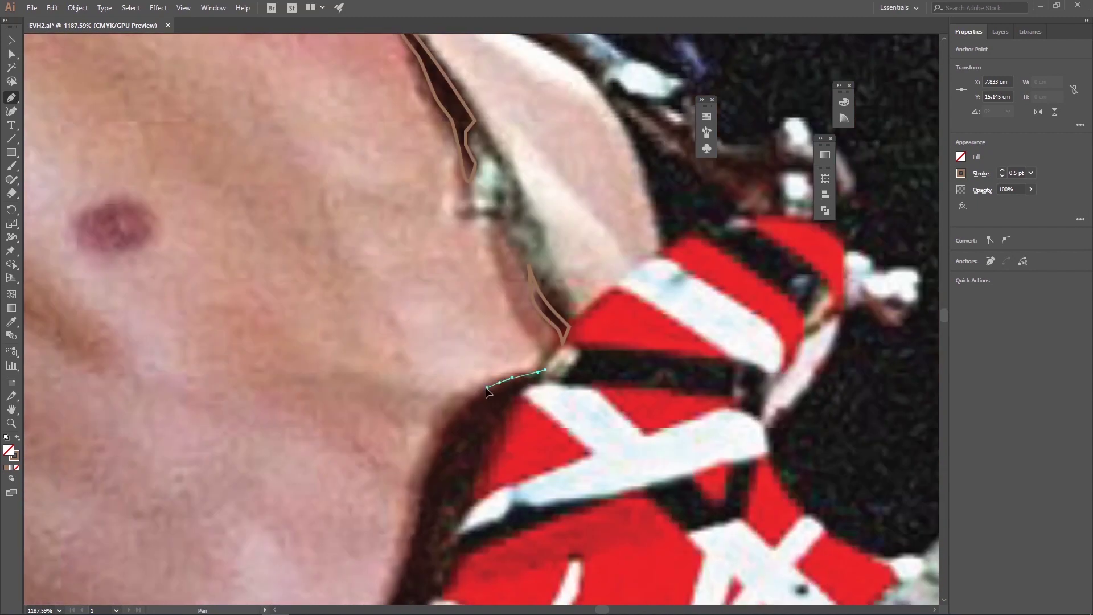
left_click(541, 408)
left_click(612, 345)
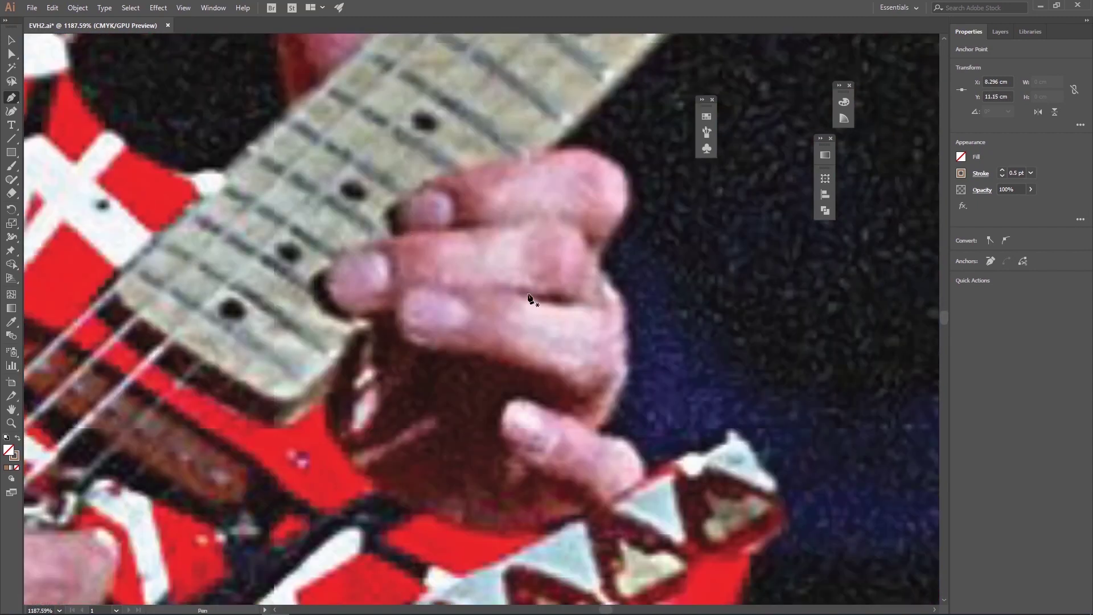
Trace a curved shadow outline around the fretting hand.
left_click_drag(373, 322, 391, 324)
left_click(431, 366)
left_click(409, 450)
left_click(365, 470)
left_click(519, 519)
left_click(593, 504)
left_click_drag(522, 464, 528, 485)
Finish the fretting-hand palm shadow back to its start, then zoom out to the whole guitarist.
left_click(526, 480)
left_click(500, 418)
left_click(567, 401)
left_click(497, 363)
left_click(420, 349)
left_click_drag(394, 308, 392, 312)
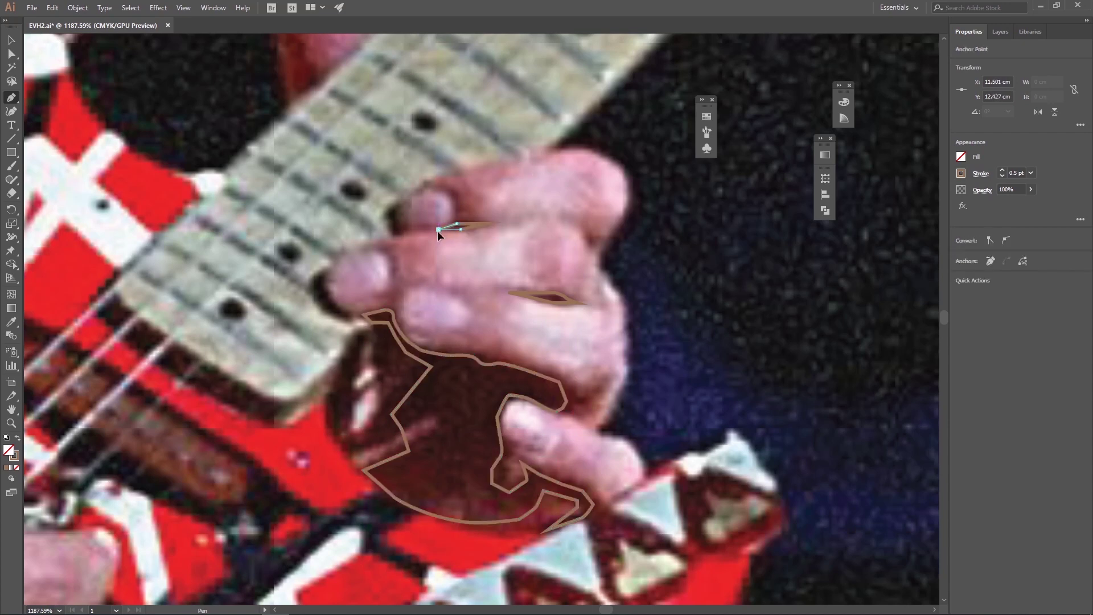
key("z")
left_click(684, 208, "alt")
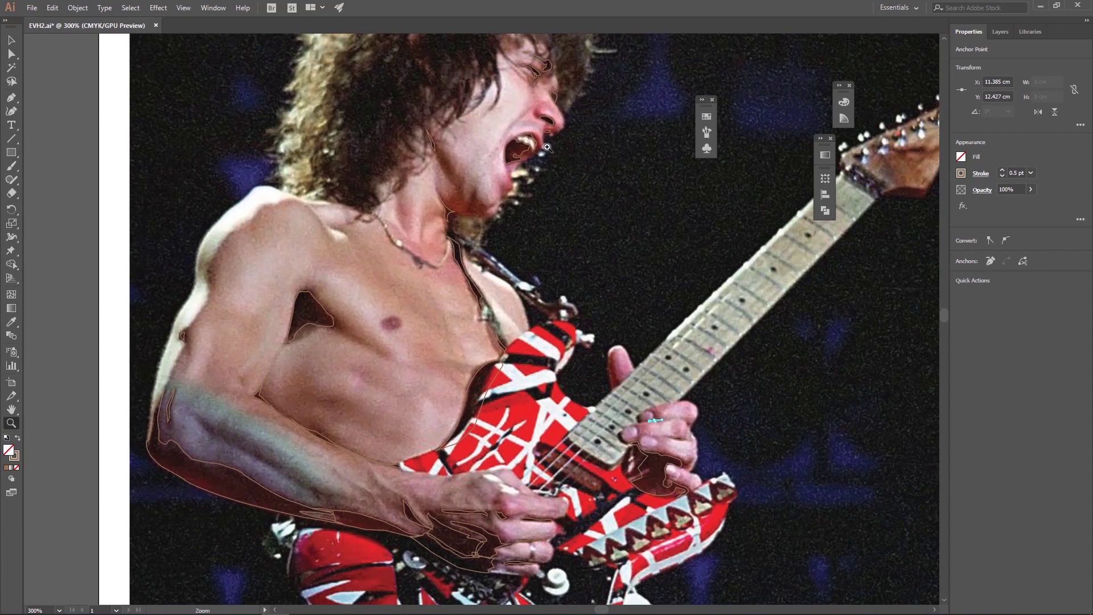
Fill the body-dark shapes with a dark brown swatch and show the other hidden body layers.
key("v")
left_click(1001, 31)
left_click(1074, 49)
left_click(706, 116)
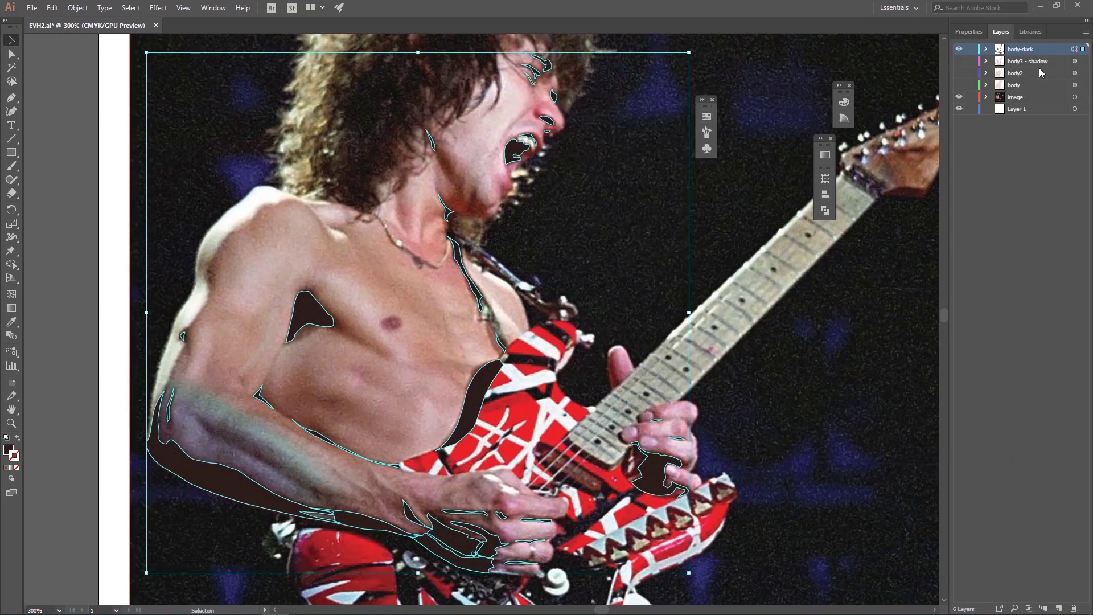
left_click(959, 61)
left_click(959, 73)
left_click(985, 49)
scroll(475, 376, "up", 5)
Draw a closed dark shape over the nipple with the Pen tool.
key("p")
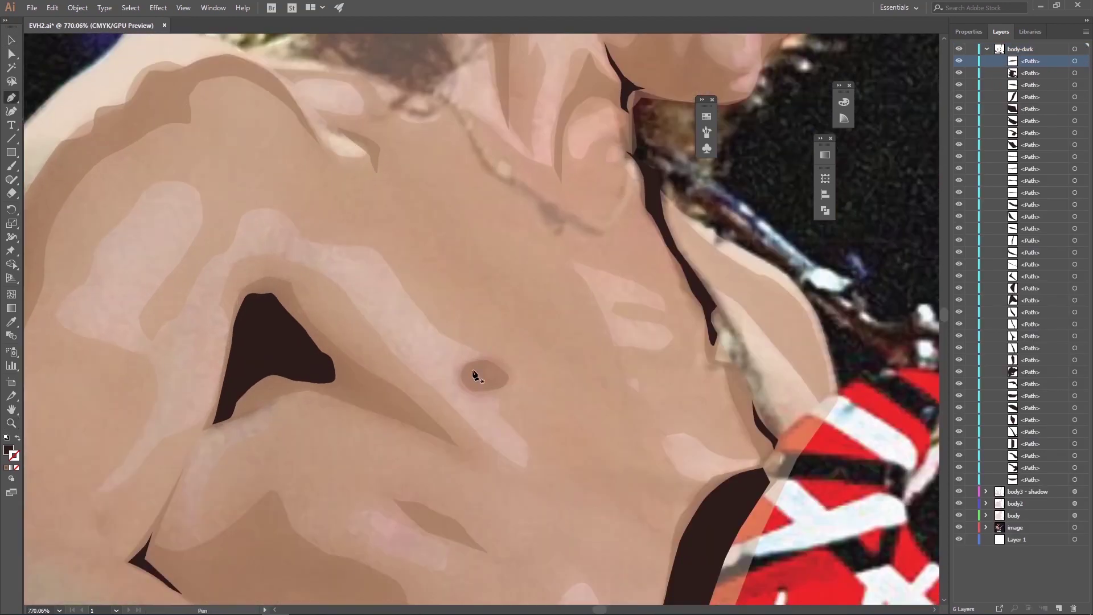
left_click(473, 371)
left_click(504, 375)
left_click(462, 369)
scroll(466, 376, "down", 5)
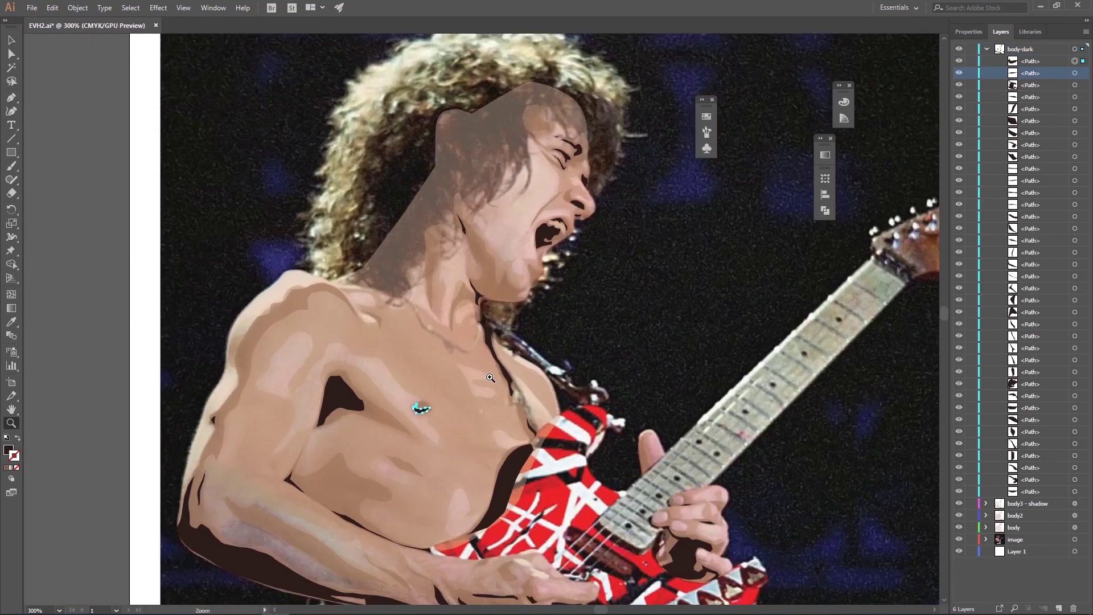
scroll(464, 350, "up", 5)
Draw the curved neck-crease shadow running down the neck and back up.
left_click_drag(460, 338, 464, 350)
left_click(481, 371)
left_click(498, 398)
left_click(544, 427)
left_click(609, 465)
left_click(571, 466)
left_click(529, 421)
left_click(449, 329)
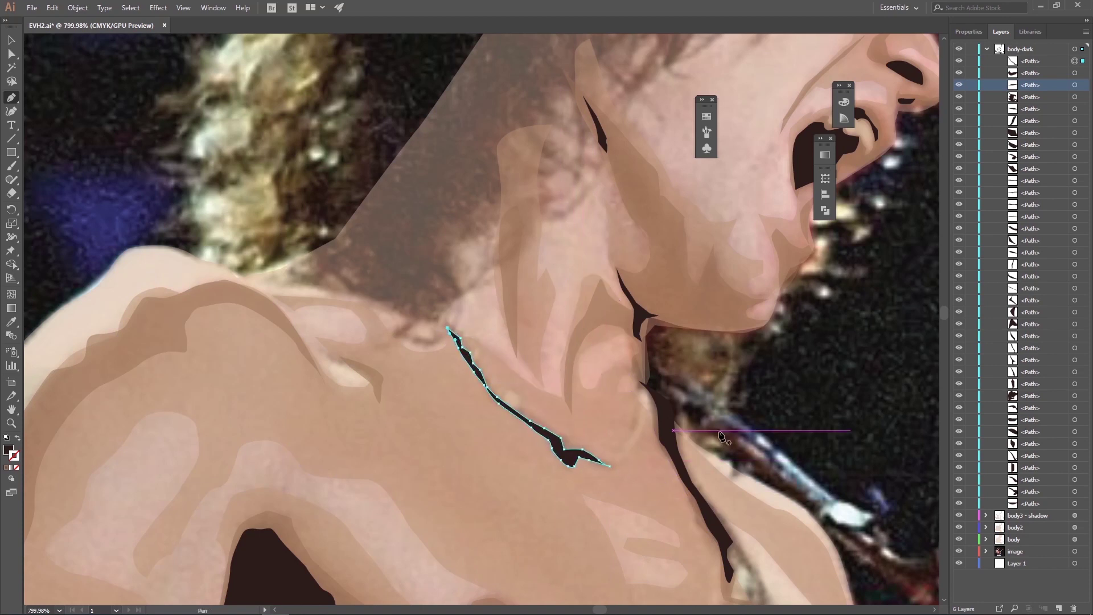
Add a shadow up the neck edge and a small one near the chin, then view head and chest.
left_click(639, 392)
left_click(635, 371)
left_click(630, 361)
left_click(633, 349)
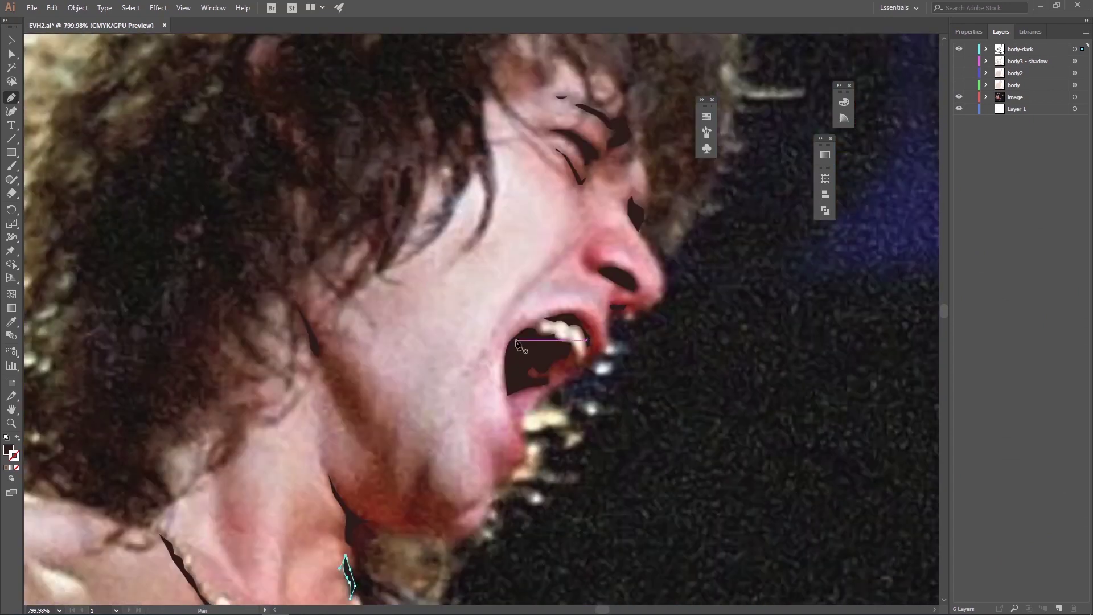
left_click(521, 464)
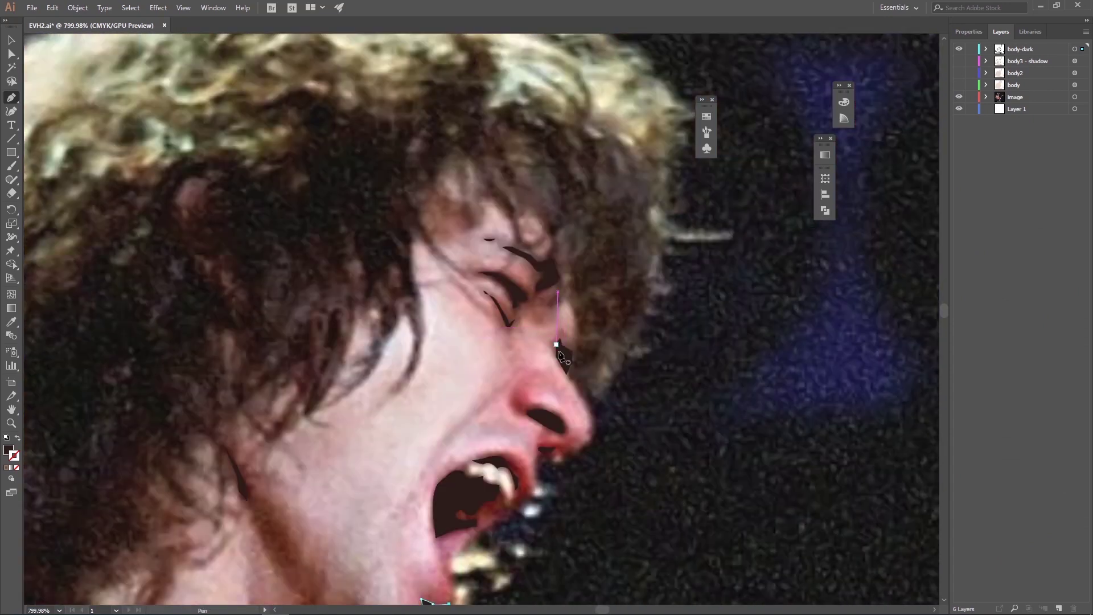
left_click_drag(479, 349, 627, 224)
key("z")
left_click(607, 376, "alt")
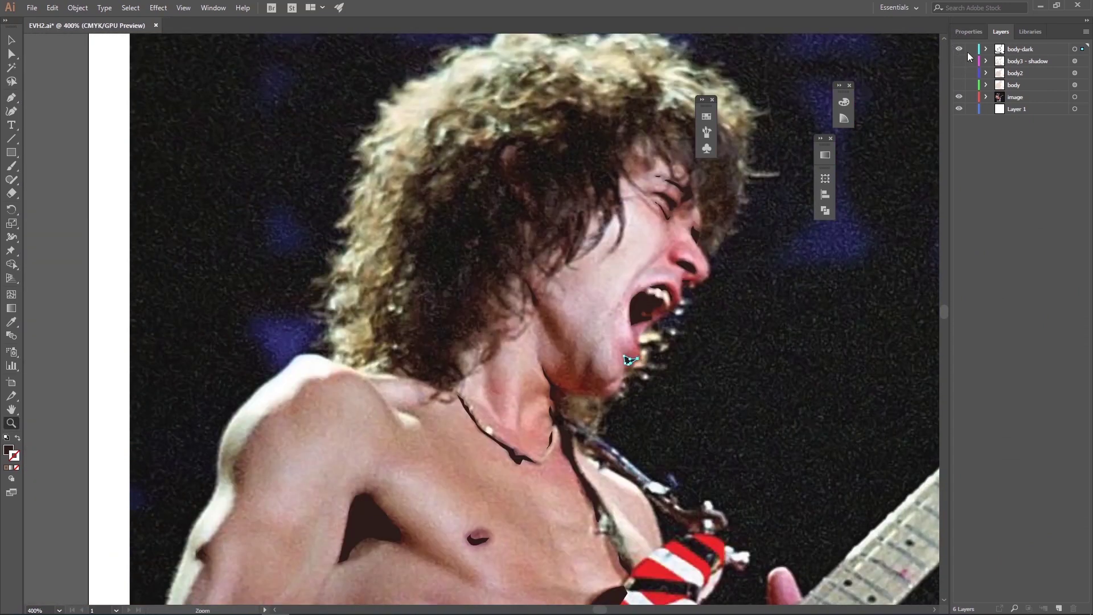
Create a new layer named body-highlight and hide the body-dark layer.
left_click(1085, 32)
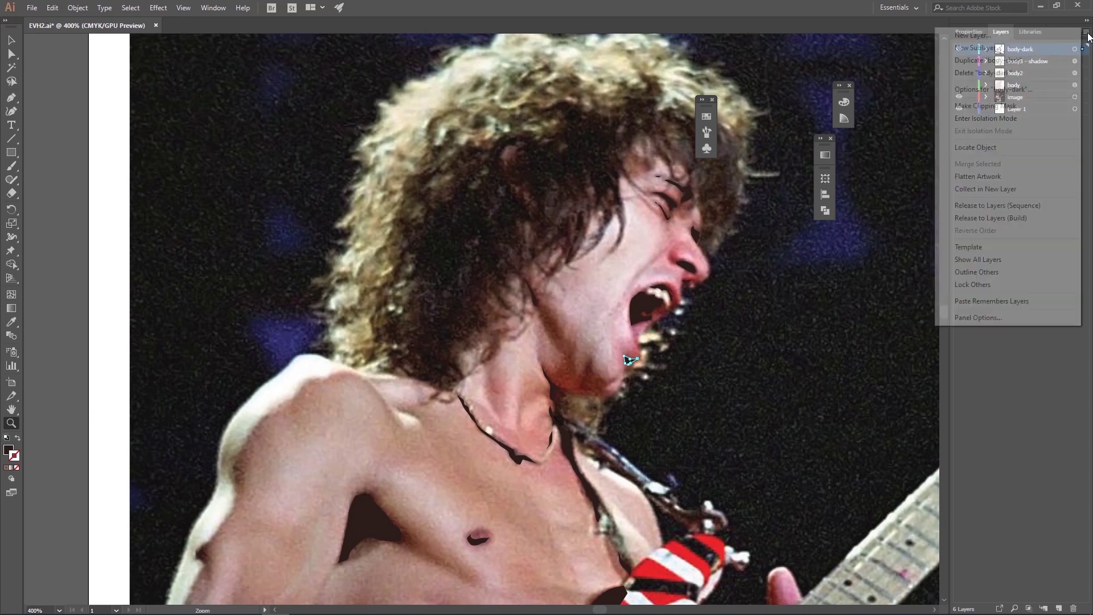
left_click(1017, 33)
type("body-highlight")
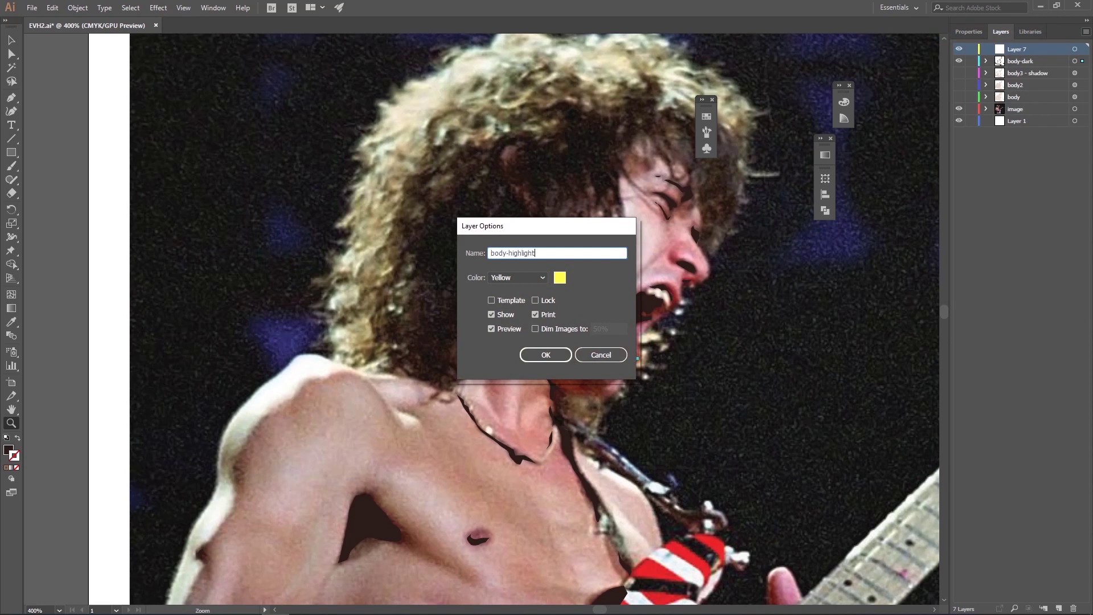
key("Return")
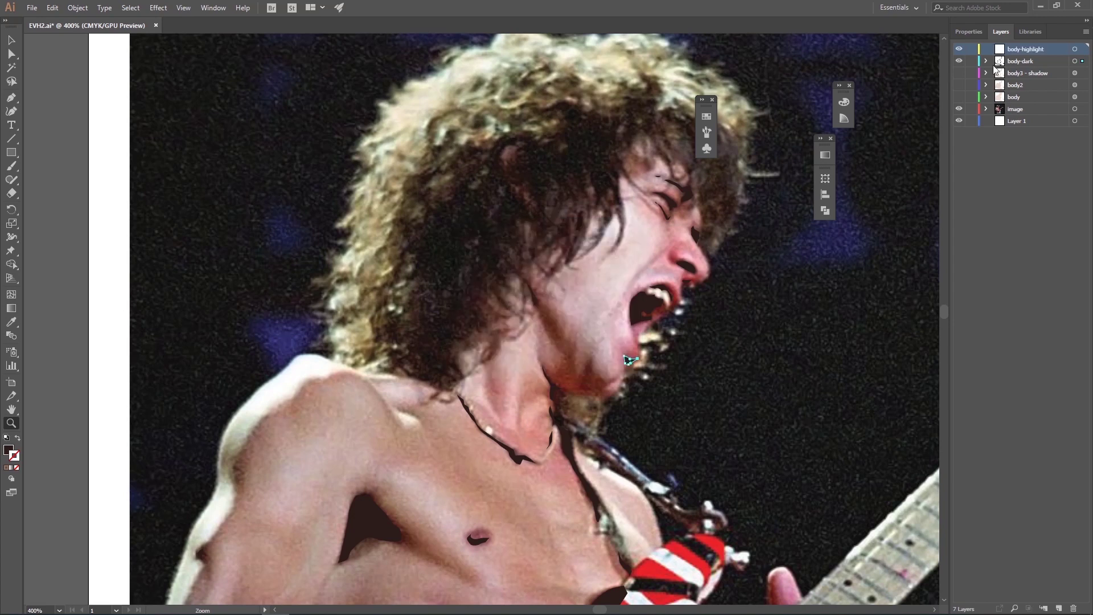
left_click(959, 61)
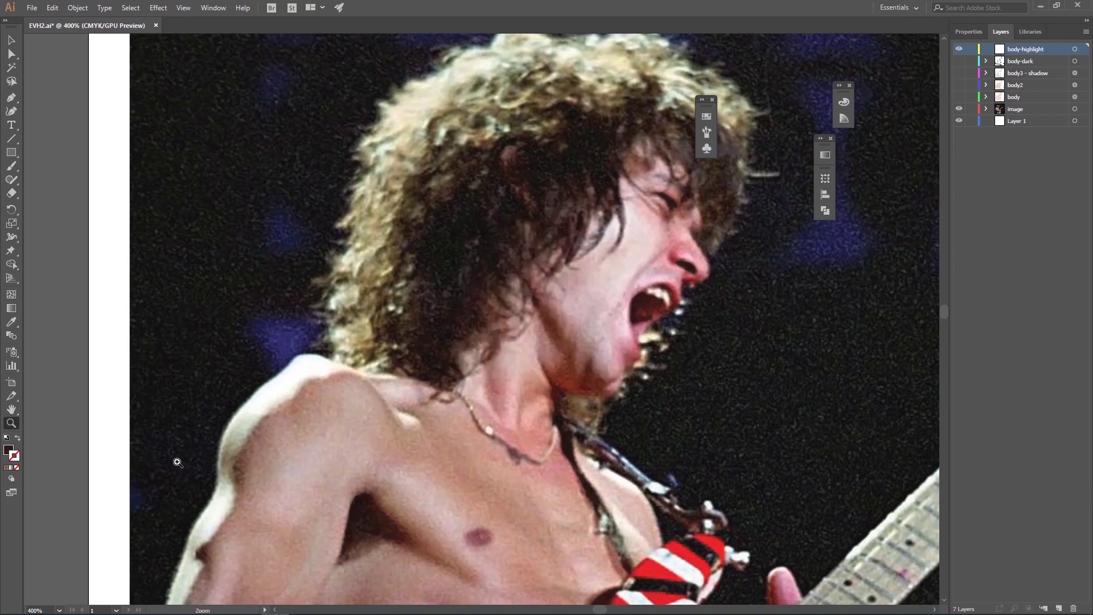
Begin highlight outlines above the brow and on the nose, zooming onto the neck.
left_click_drag(588, 241, 479, 265)
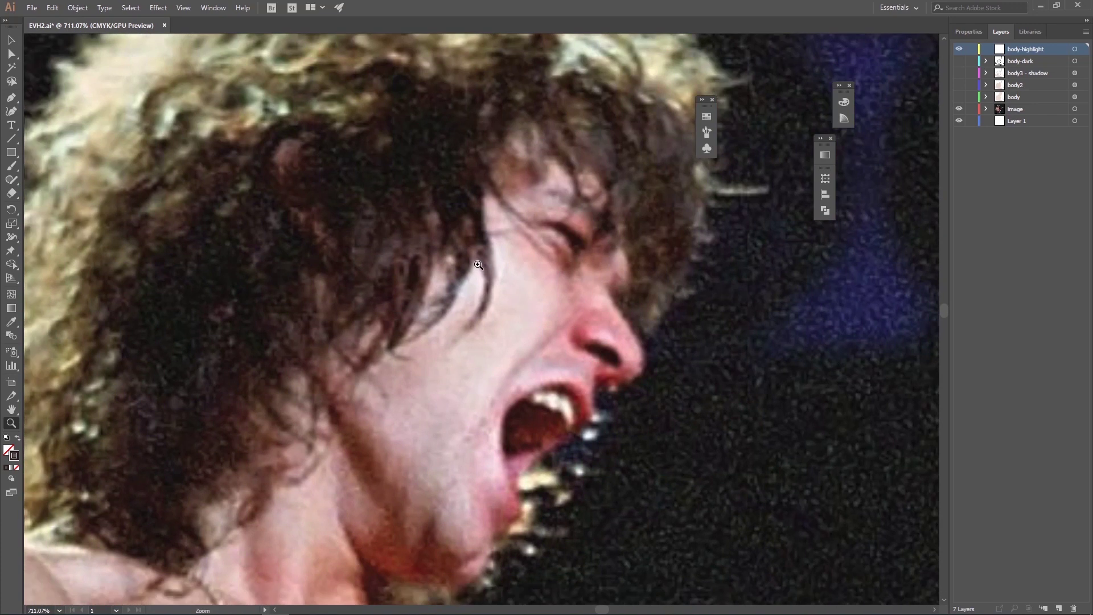
left_click(548, 202)
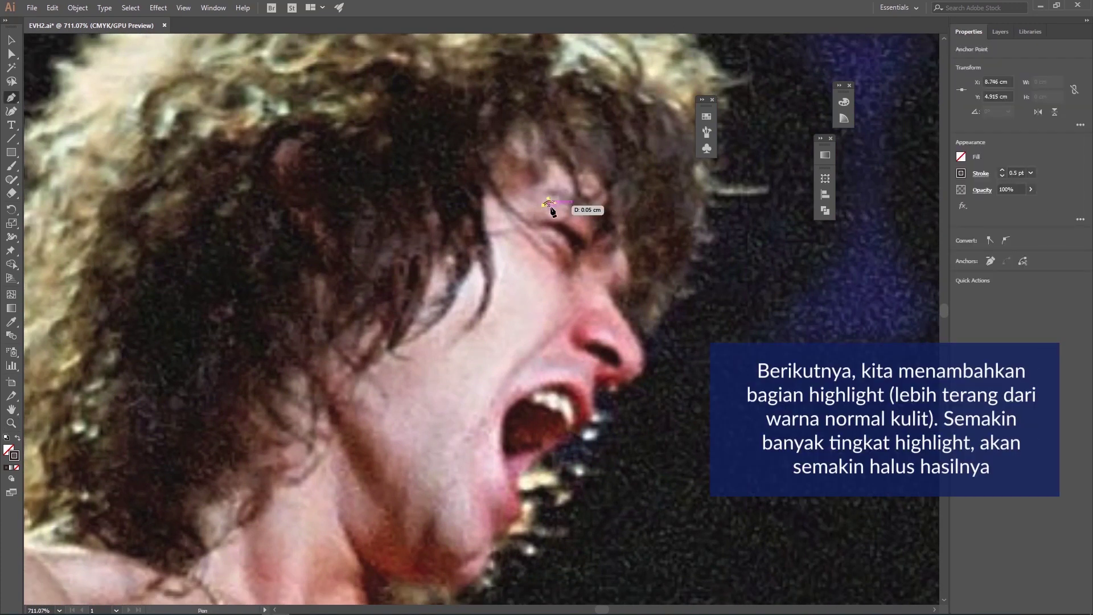
left_click(592, 331)
left_click_drag(607, 340, 611, 345)
key("z")
mouse_move(488, 403)
left_mouse_down()
mouse_move(466, 310)
mouse_move(499, 302)
left_mouse_up()
Trace a highlight shape from the neck along the top of the shoulder.
left_click(477, 284)
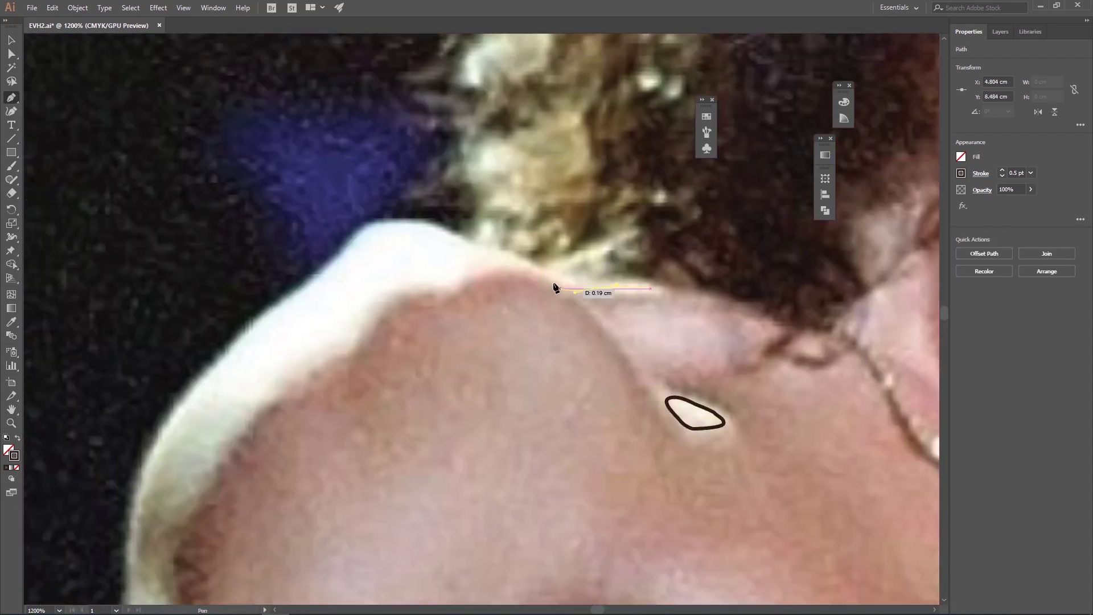
left_click(462, 278)
left_click(373, 322)
left_click(279, 397)
left_click(193, 450)
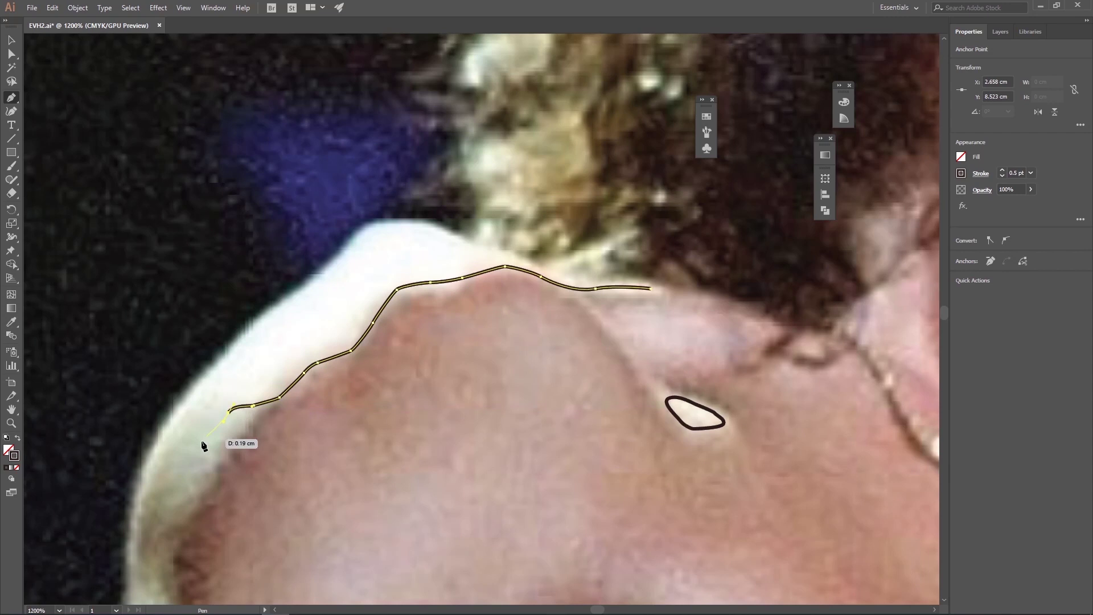
left_click(256, 320)
left_click(439, 229)
scroll(510, 256, "down", 5)
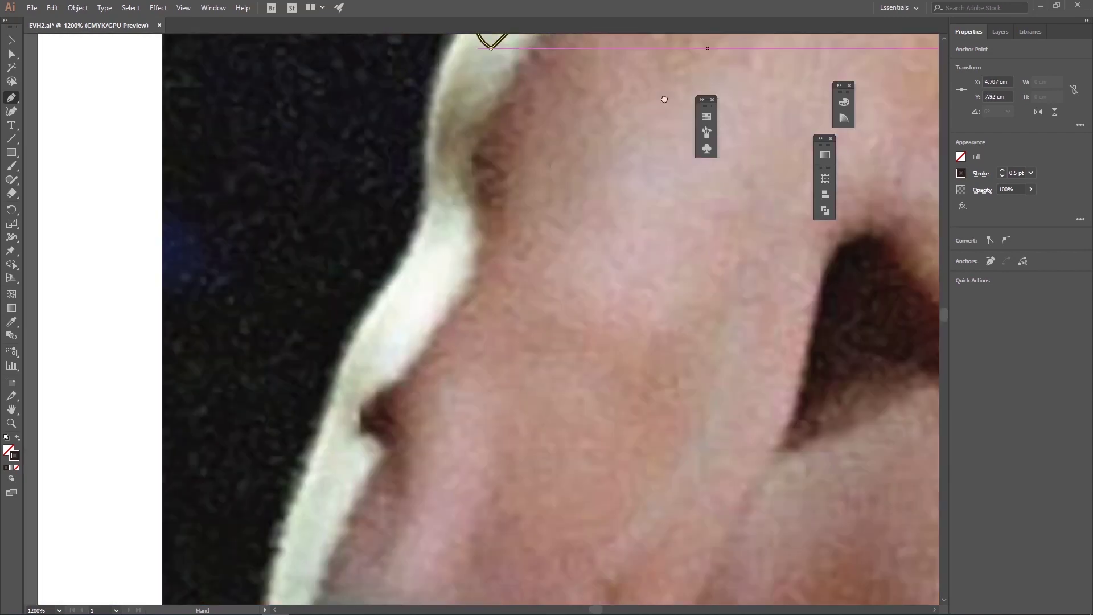
scroll(511, 257, "left", 5)
Outline the bright shoulder rim down its left edge and around its bottom.
left_click(589, 89)
left_click(554, 133)
left_click(533, 175)
scroll(523, 315, "down", 10)
scroll(523, 315, "left", 4)
left_click(488, 317)
left_click(464, 442)
left_click(589, 219)
left_click(563, 200)
Carry the shoulder-rim outline back up and close the highlight shape.
scroll(563, 199, "up", 5)
scroll(564, 199, "right", 3)
left_click(556, 110)
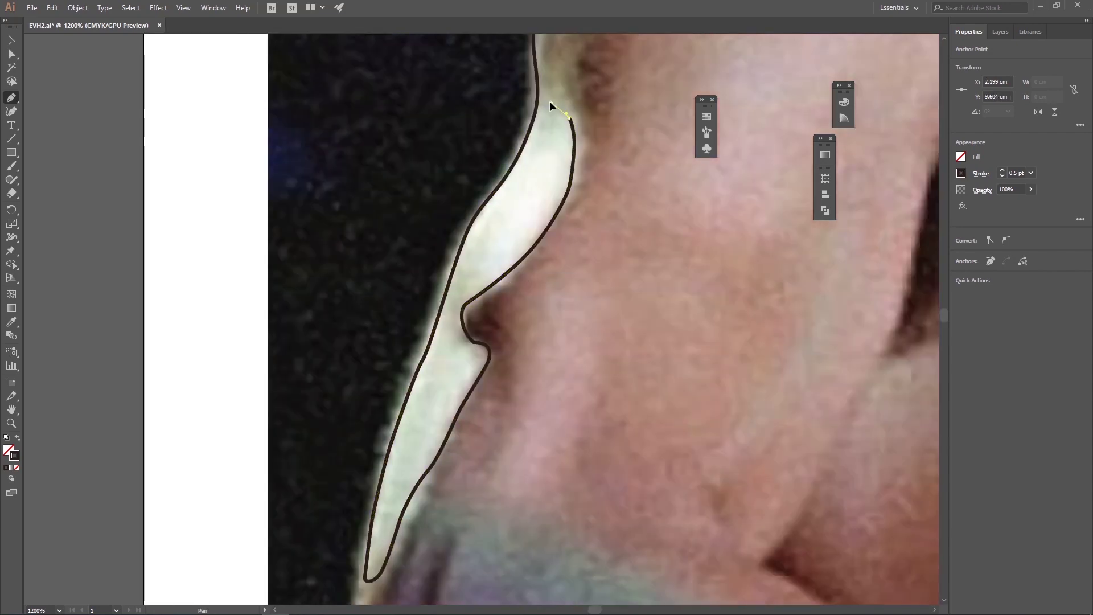
scroll(556, 110, "down", 8)
scroll(615, 215, "left", 2)
left_click(636, 138)
scroll(647, 137, "down", 5)
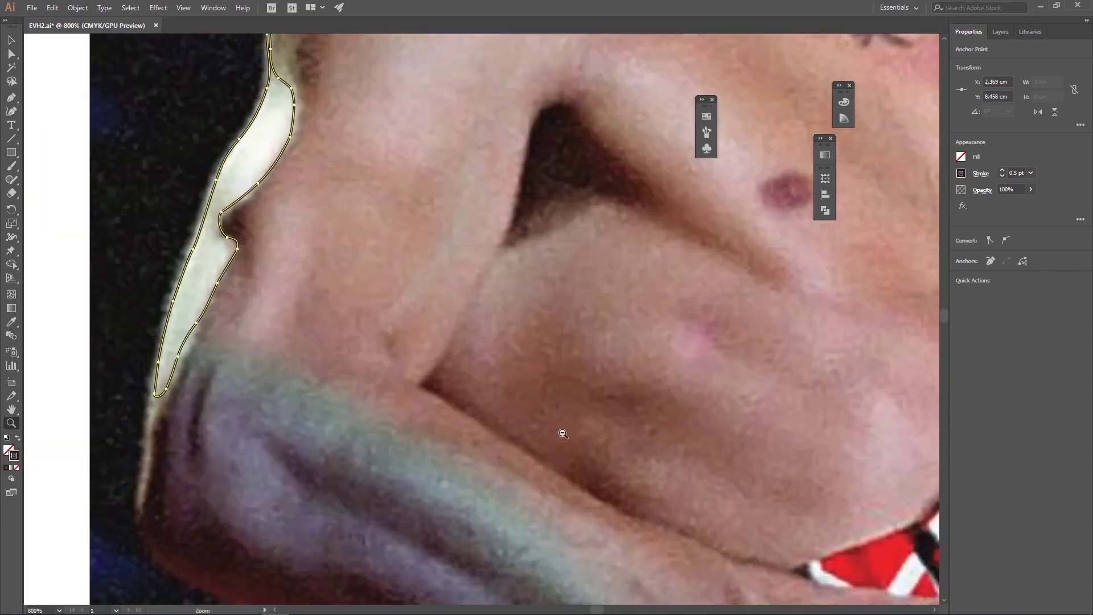
scroll(647, 136, "up", 5)
left_click(564, 433)
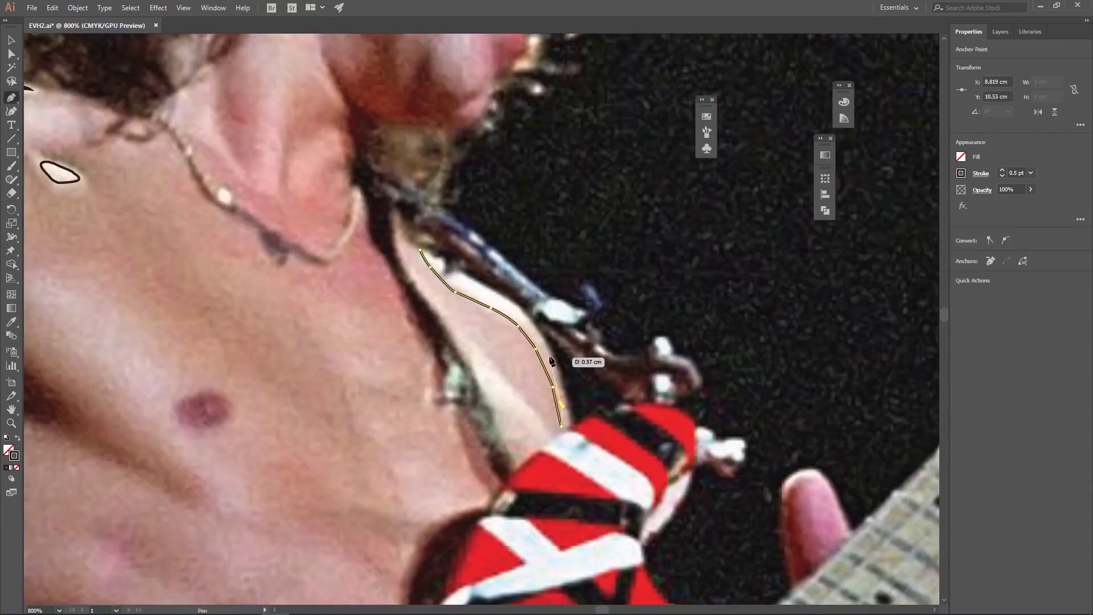
left_click(419, 250)
scroll(491, 333, "down", 10)
scroll(490, 333, "up", 5)
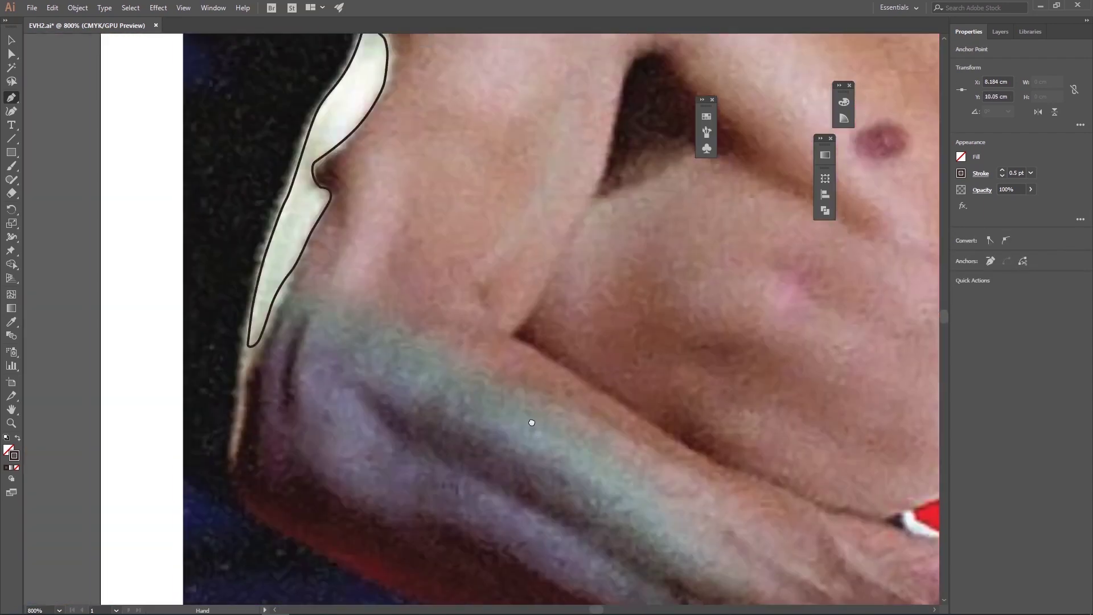
scroll(491, 333, "down", 6)
Draw a curved highlight shape beside the guitar strap.
left_click(525, 308)
left_click_drag(564, 325, 587, 335)
left_click_drag(538, 289, 600, 296)
scroll(569, 319, "down", 3)
scroll(488, 338, "down", 3)
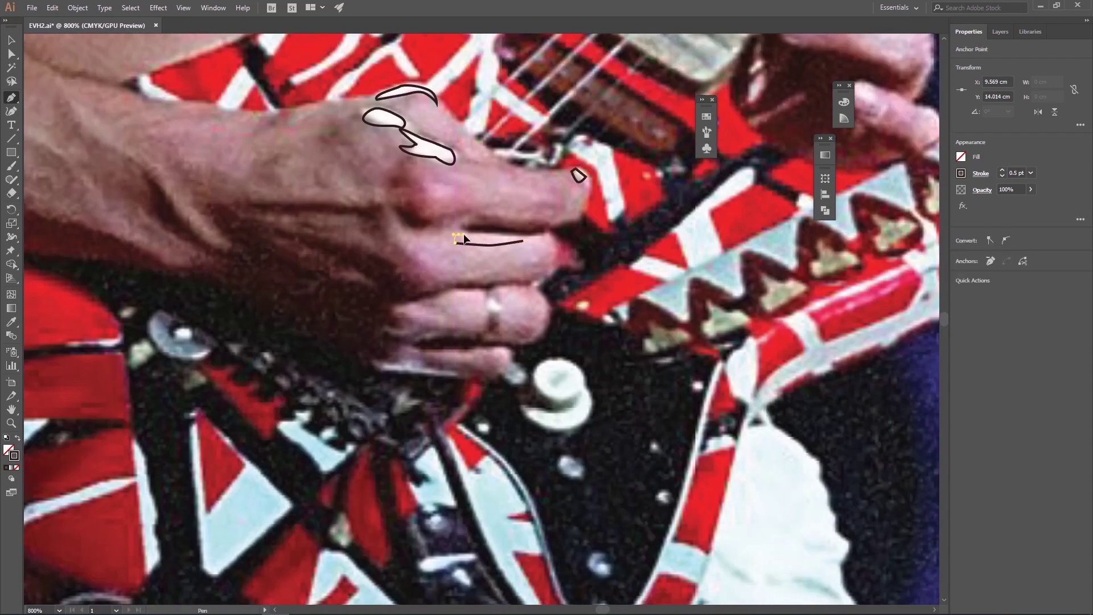
scroll(506, 303, "right", 2)
scroll(506, 304, "up", 5)
scroll(507, 303, "right", 5)
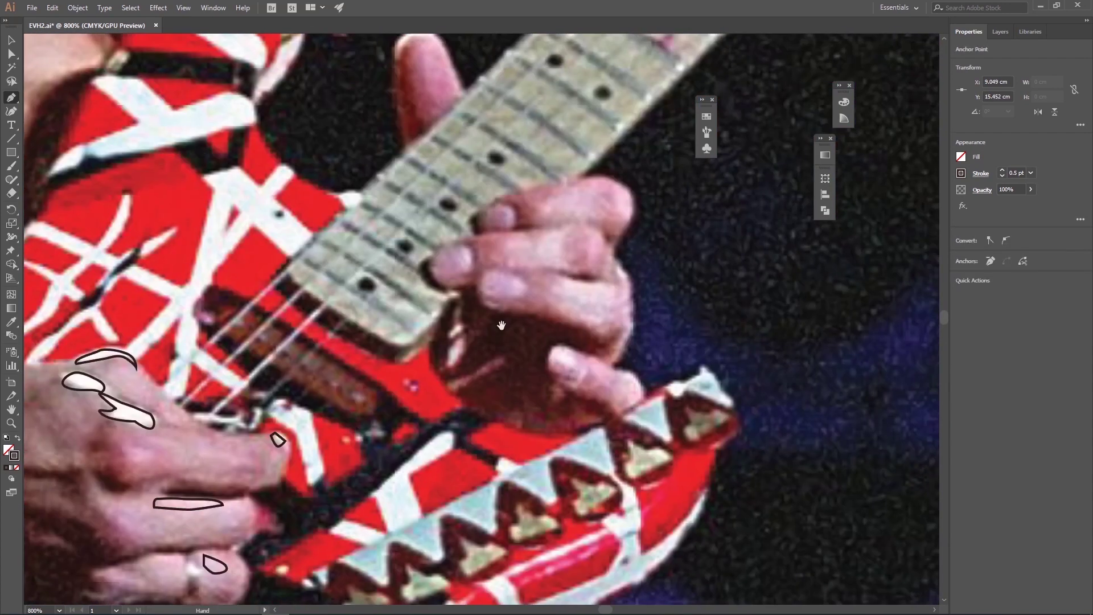
Draw curved fingertip highlights, a triangular highlight on the hand side, and start the raised fingertip.
left_click(481, 251)
left_click_drag(488, 261, 482, 251)
mouse_move(443, 288)
left_mouse_down()
mouse_move(446, 307)
mouse_move(493, 335)
left_mouse_up()
left_click(597, 310)
left_click(594, 400)
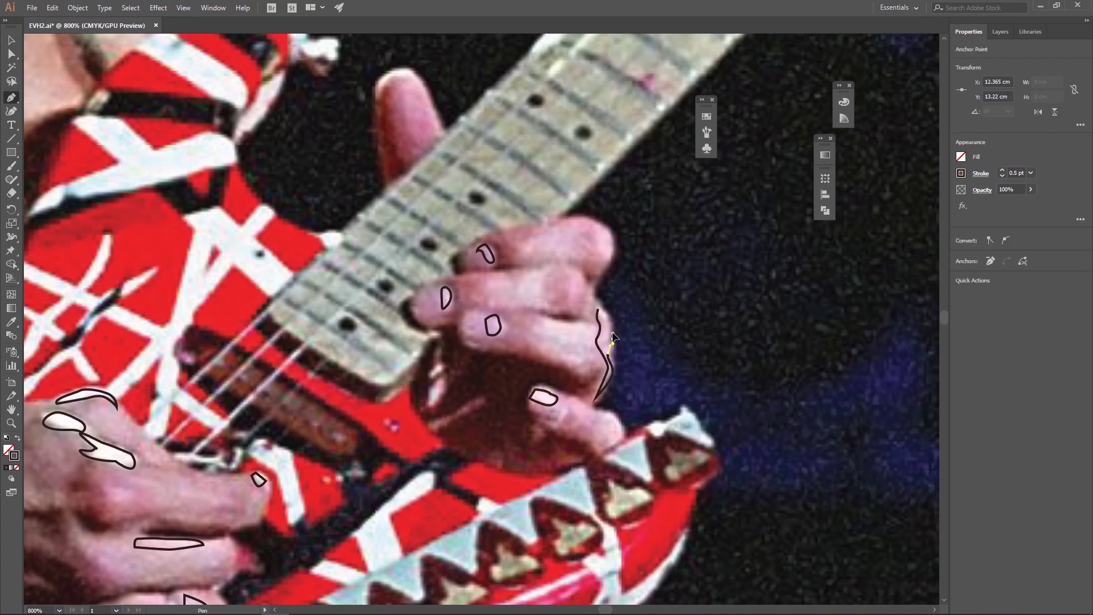
left_click(529, 241)
scroll(531, 243, "up", 5)
scroll(531, 244, "left", 2)
left_click(447, 310)
left_click_drag(484, 294, 487, 301)
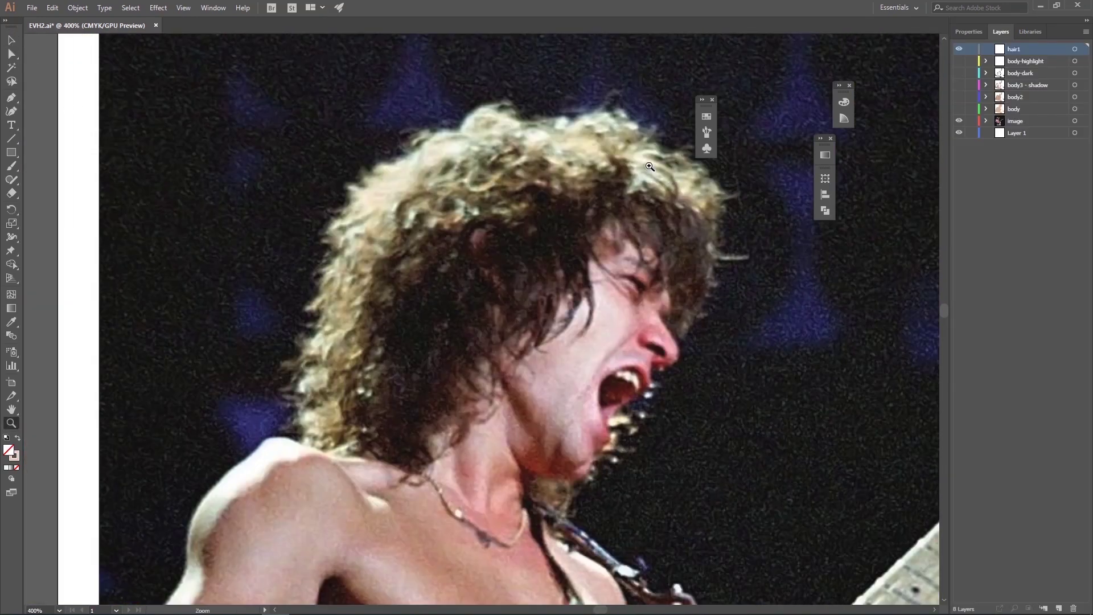
Zoom onto the hair and reduce the stroke weight to 0.25 pt in Properties.
left_click_drag(649, 166, 772, 342)
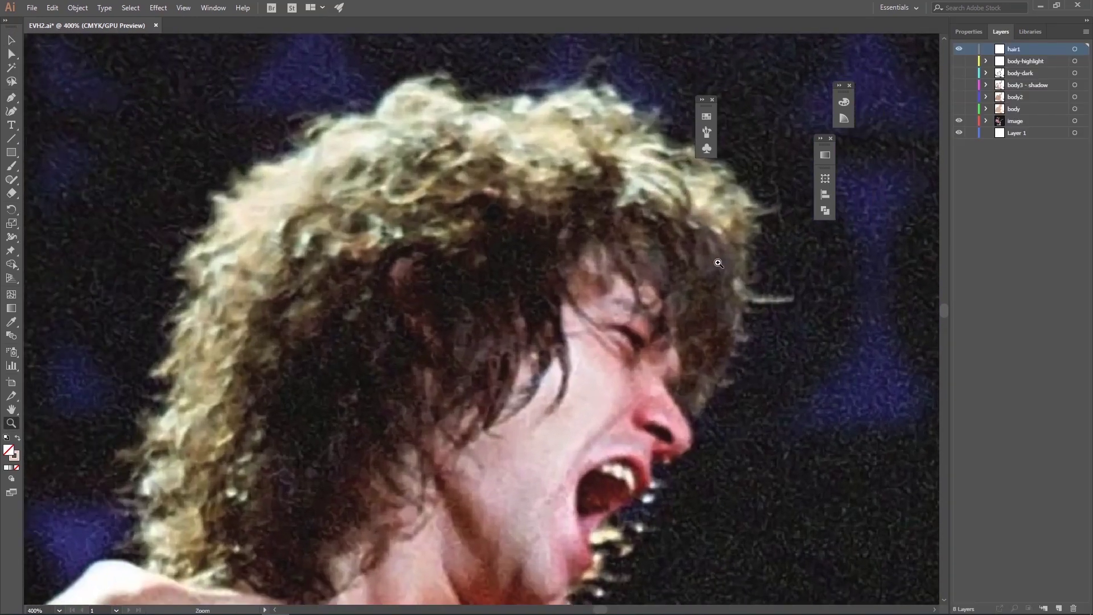
left_click_drag(661, 221, 586, 321)
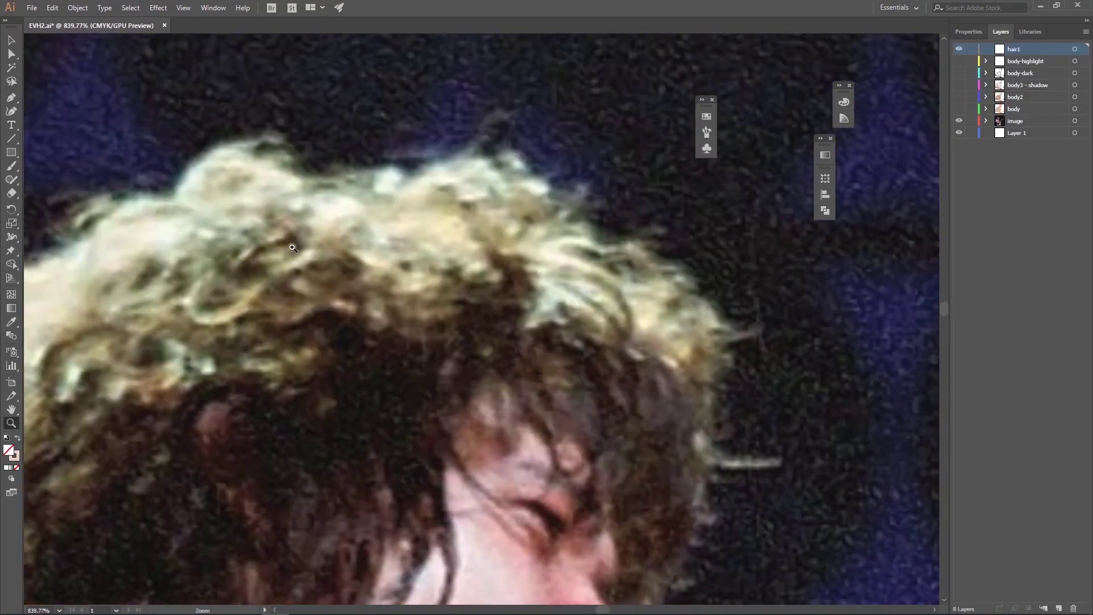
left_click(968, 31)
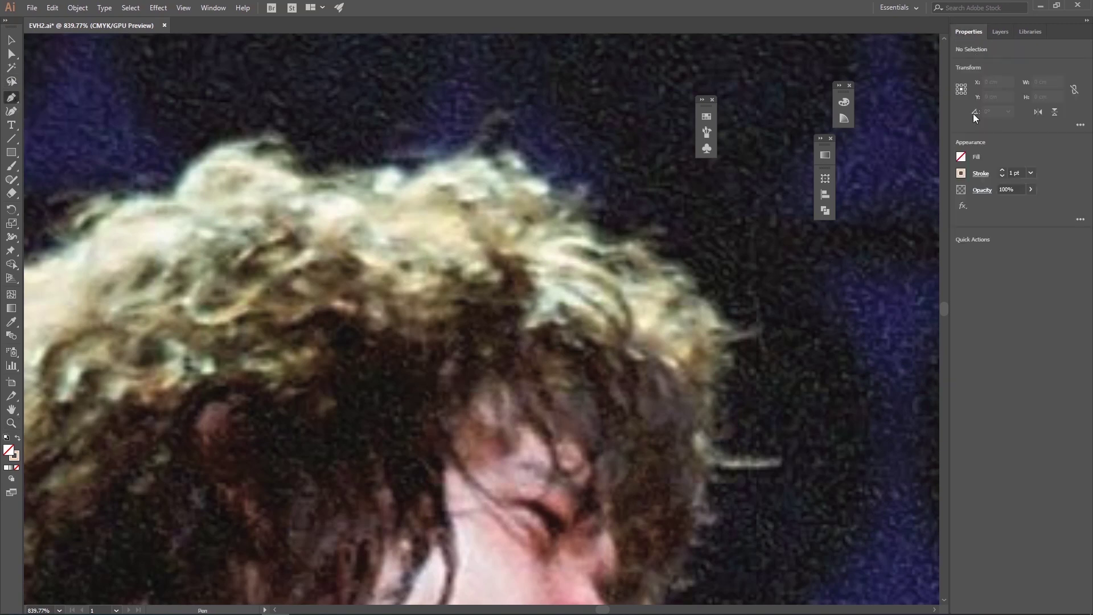
left_click(1030, 173)
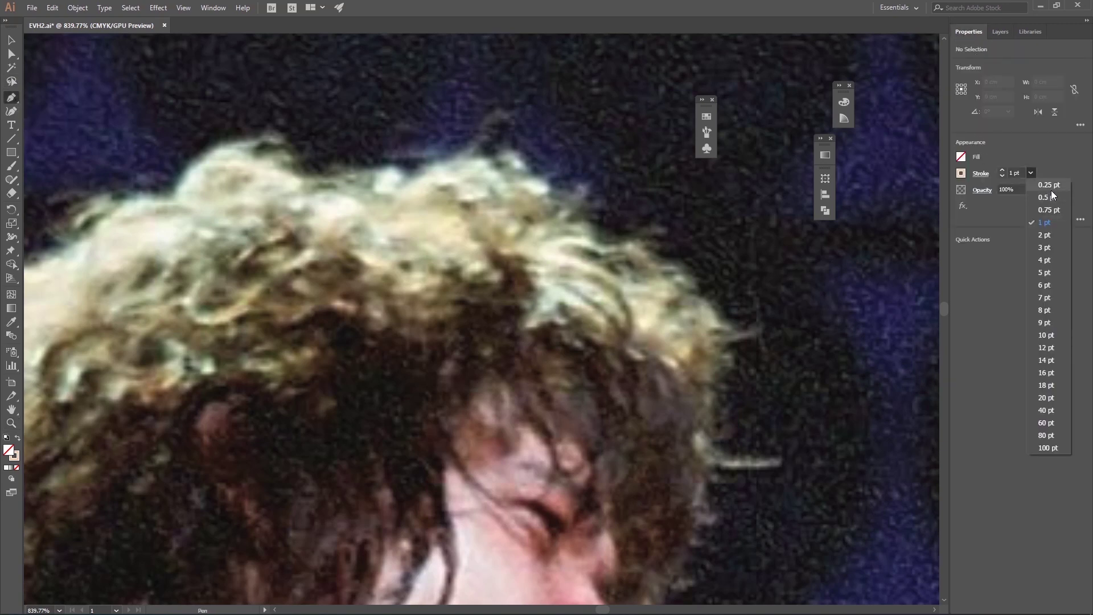
left_click(1051, 198)
left_click(1030, 173)
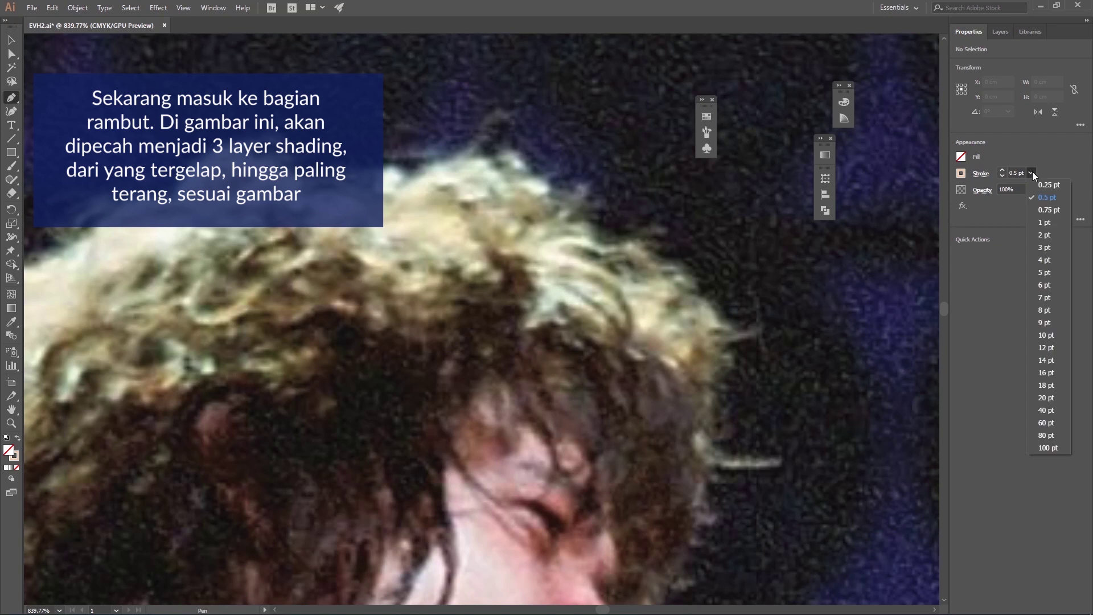
left_click(685, 372)
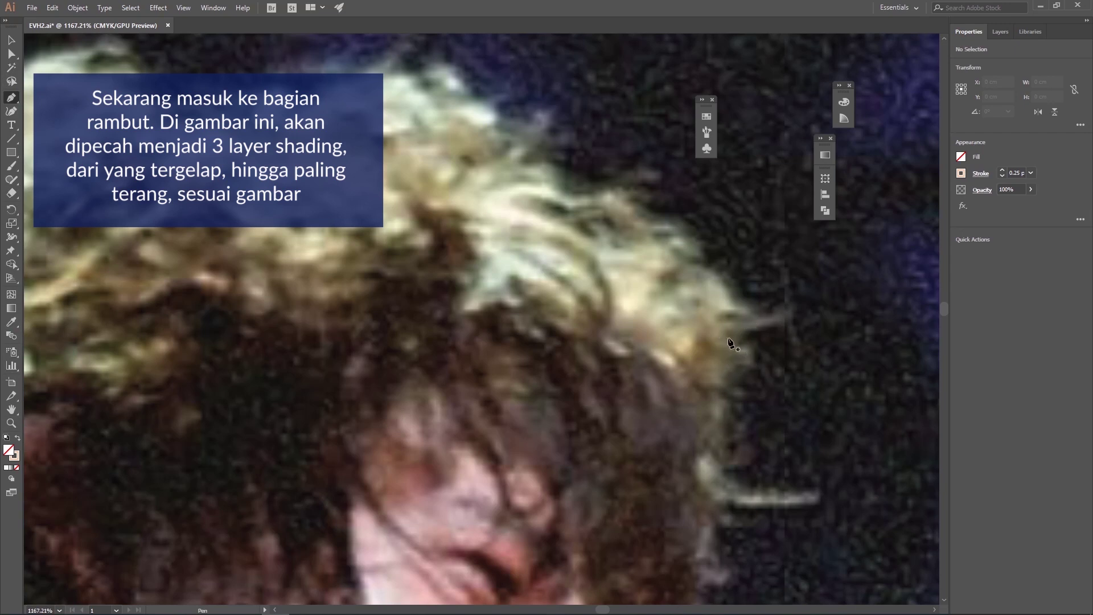
Start the Pen hair outline with curved points and spiky curl tips along the hair top.
left_click_drag(723, 327, 740, 312)
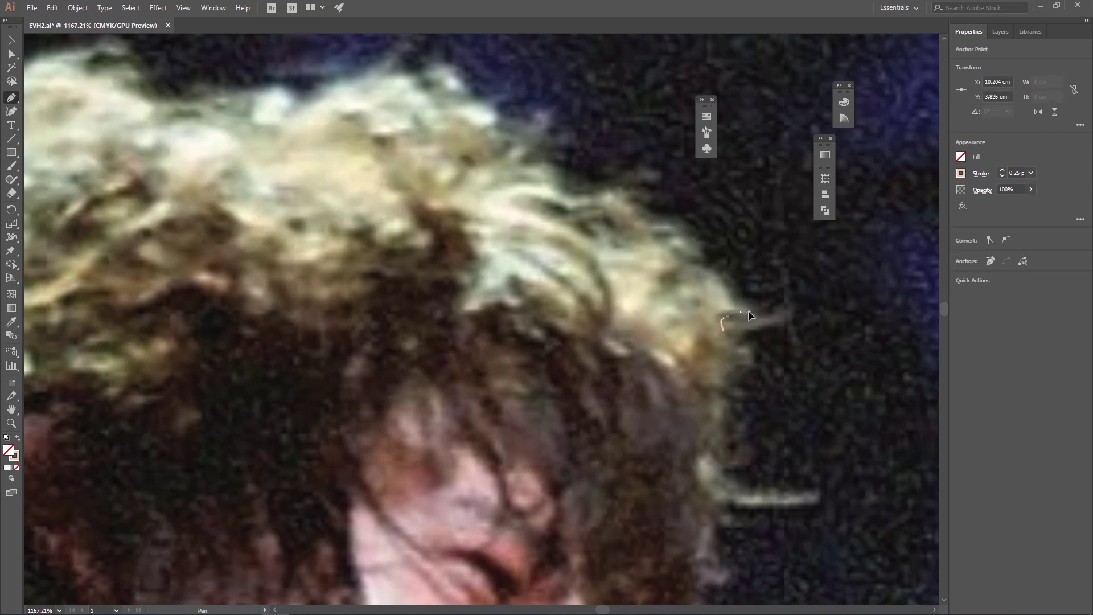
left_click(647, 231)
left_click(681, 224)
left_click_drag(630, 211, 649, 200)
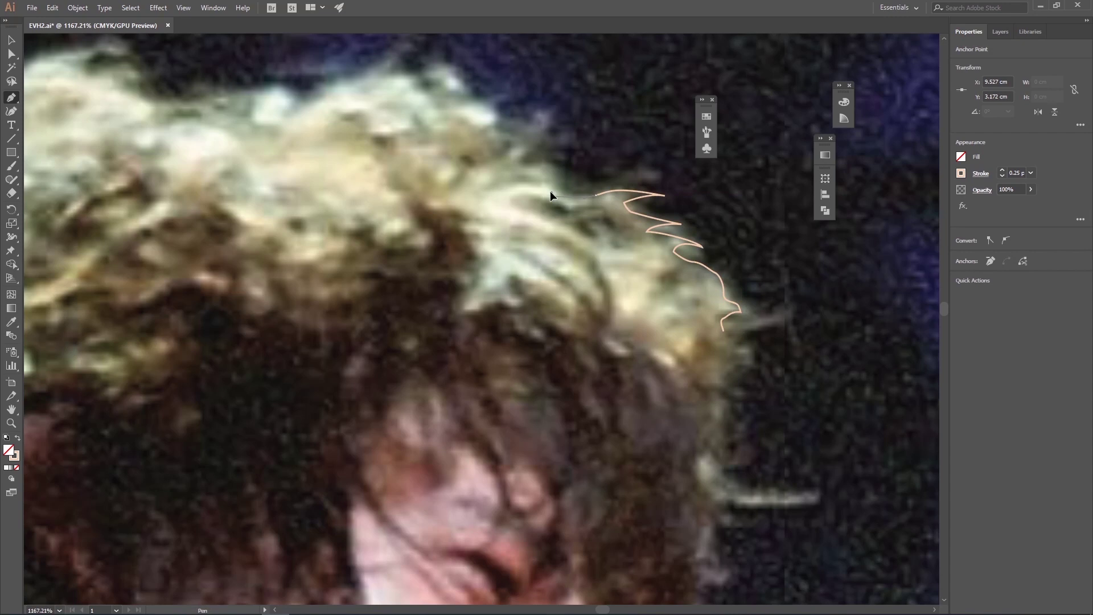
left_click_drag(529, 150, 535, 137)
left_click_drag(460, 100, 588, 319)
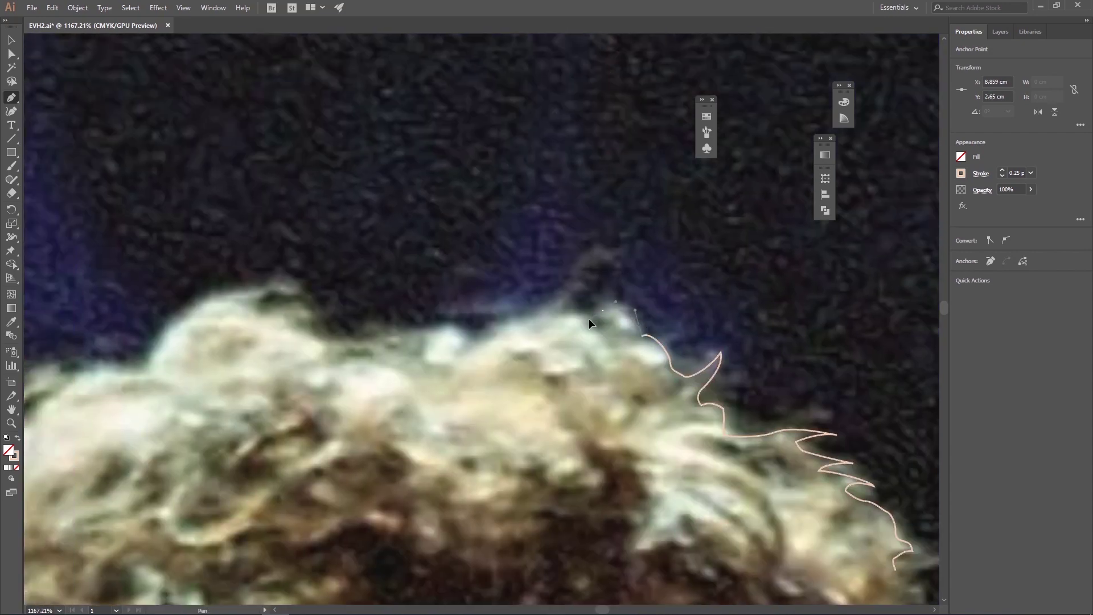
left_click(417, 340)
left_click(389, 336)
left_click(358, 340)
left_click(316, 338)
left_click(287, 320)
left_click_drag(279, 299, 299, 286)
Trace curl tips leftward along the hair and down its left side.
left_click_drag(173, 322, 656, 212)
left_click(627, 249)
left_click(557, 263)
left_click(470, 260)
left_click(486, 296)
left_click(462, 324)
left_click(395, 377)
left_click(347, 373)
left_click(354, 420)
left_click(297, 424)
left_click(312, 450)
Continue the outline down the lower hair edge with zigzag curl tips.
left_click_drag(312, 459, 442, 274)
left_click(384, 308)
left_click(426, 310)
left_click(382, 334)
left_click(383, 354)
left_click(350, 372)
left_click(393, 379)
left_click(353, 393)
left_click(397, 388)
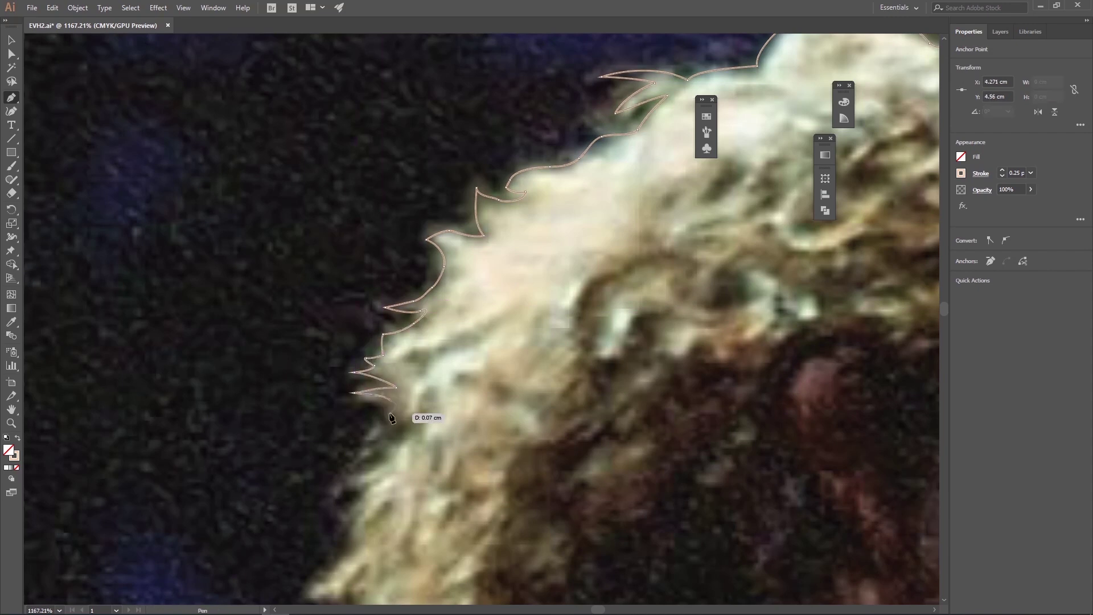
Add further curl tips farther down the hair.
left_click(335, 479)
left_click(371, 485)
left_click_drag(363, 505, 500, 325)
left_click(504, 354)
left_click(434, 408)
left_click(460, 409)
Trace the hair edge toward the shoulder with zigzag tips.
left_click_drag(434, 488, 502, 215)
left_click(568, 116)
left_click(524, 173)
left_click(501, 209)
left_click(489, 293)
left_click(454, 293)
left_click(484, 313)
left_click(452, 344)
left_click(535, 301)
left_click(501, 345)
left_click(466, 362)
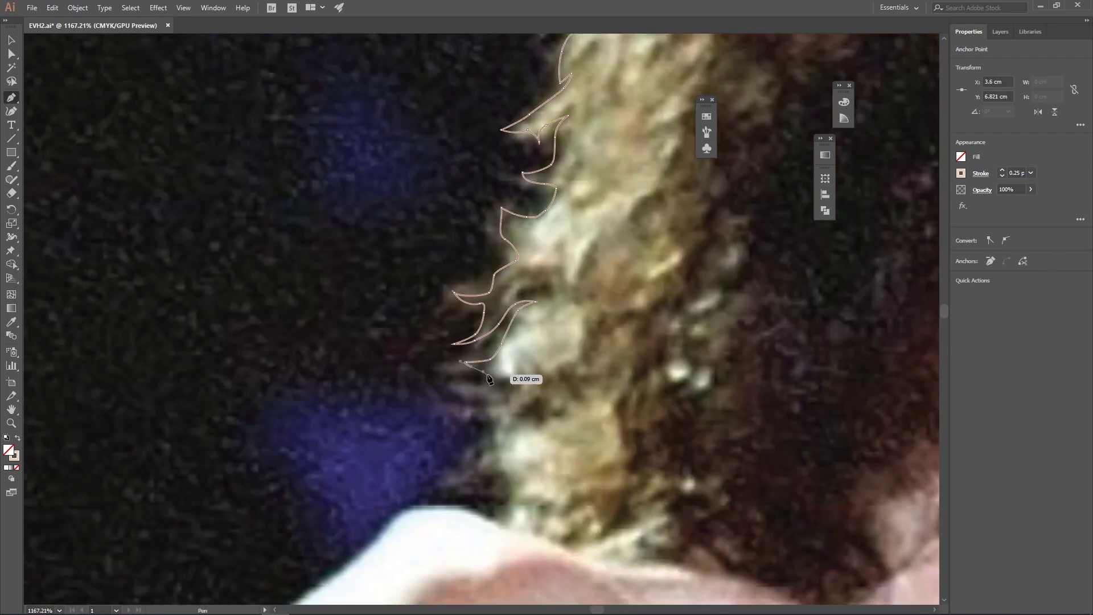
Run the outline along the shoulder and back up through the hair.
left_click(432, 504)
left_click_drag(454, 510, 521, 296)
left_click(636, 335)
left_click(662, 344)
left_click(676, 340)
left_click(773, 296)
left_click(652, 317)
left_click(681, 184)
left_click(730, 185)
Carry the outline up across the dark curls toward the head's right side.
left_click_drag(779, 158, 539, 402)
left_click(532, 336)
left_click(549, 217)
mouse_move(549, 251)
left_mouse_down()
mouse_move(427, 324)
mouse_move(473, 306)
left_mouse_up()
left_click(666, 245)
left_click_drag(666, 244, 569, 317)
left_click(744, 281)
left_click_drag(744, 281, 586, 322)
Trace the hair edge down beside the face and back up.
left_click(618, 342)
left_click(664, 384)
left_click(695, 439)
left_click_drag(695, 444, 595, 267)
left_click(615, 346)
left_click(624, 273)
left_click(634, 113)
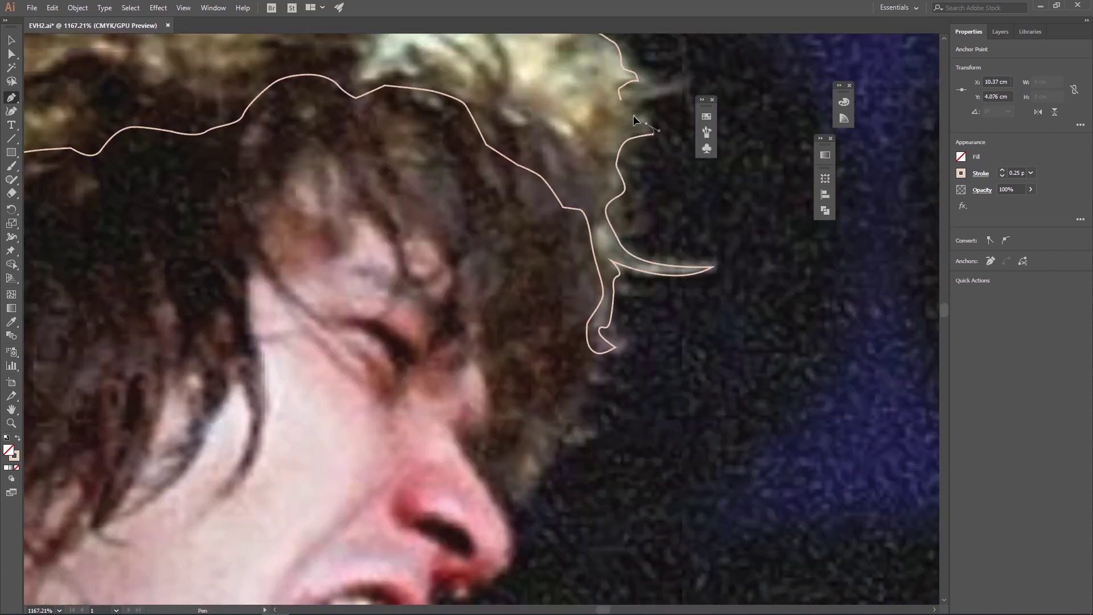
left_click_drag(399, 114, 607, 402)
Add a layer named hair2 above hair1 via the Layers panel menu, then view the hair top.
left_click(1010, 35)
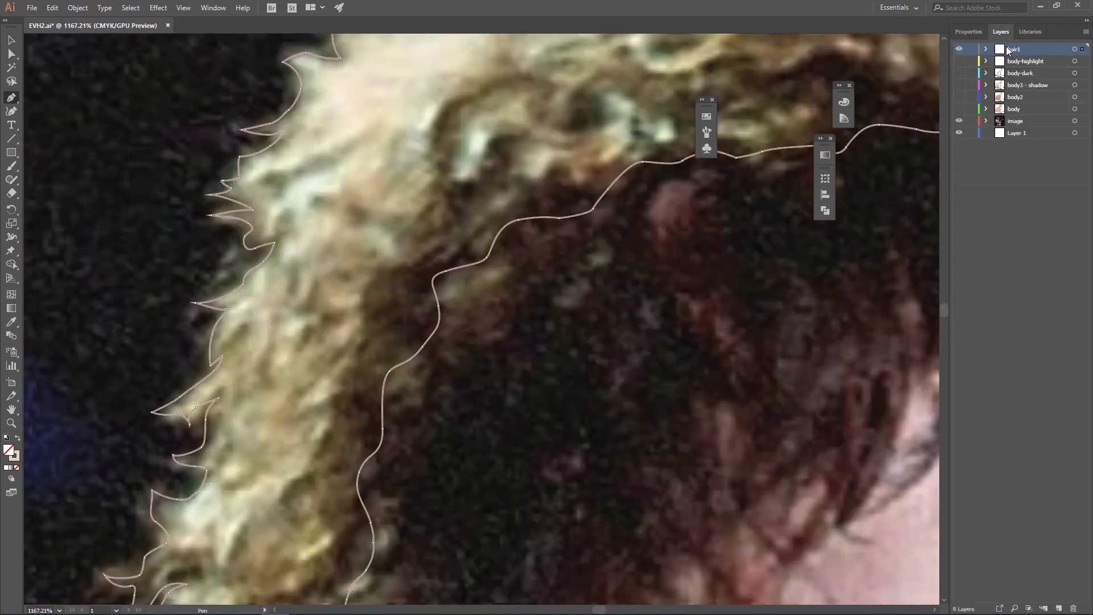
left_click(1086, 31)
left_click(1022, 33)
type("hair2")
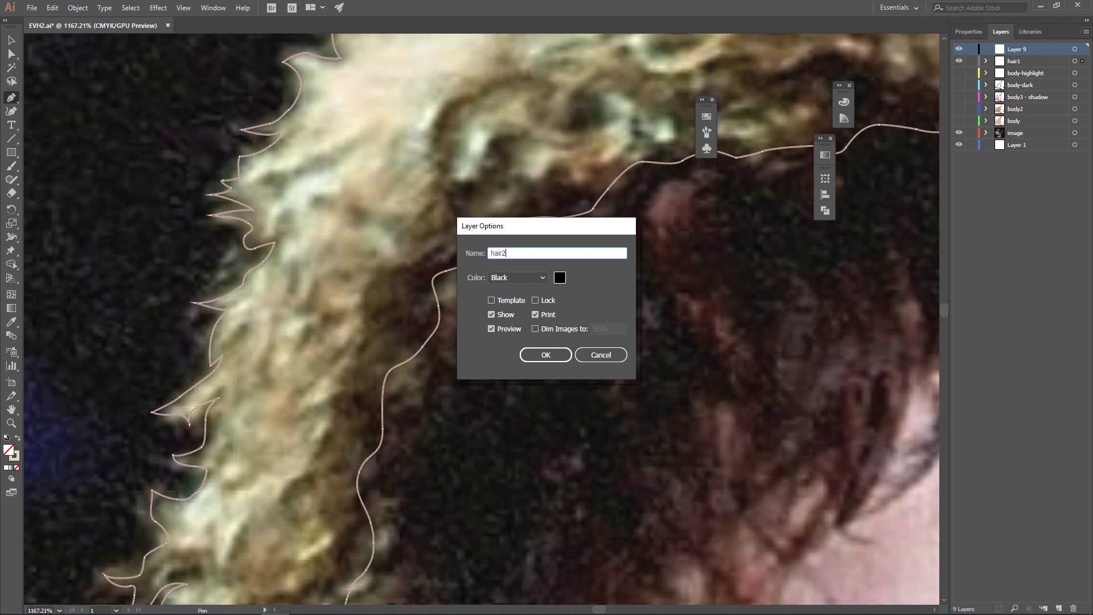
left_click(546, 355)
mouse_move(854, 342)
left_mouse_down()
mouse_move(501, 425)
mouse_move(514, 220)
mouse_move(554, 277)
left_mouse_up()
scroll(553, 278, "up", 5)
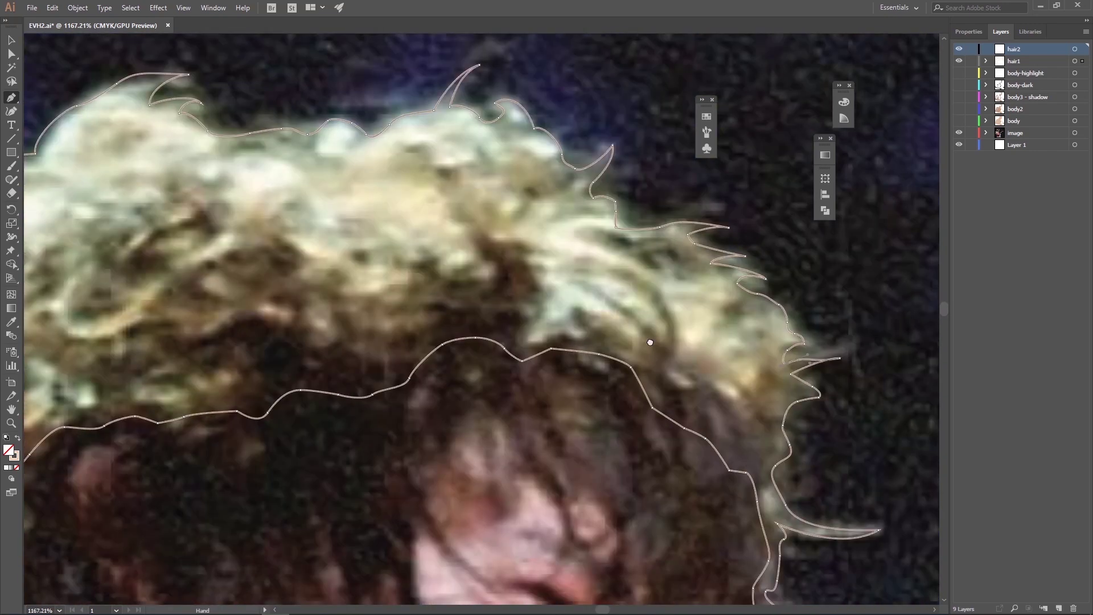
scroll(285, 228, "left", 3)
Trace a zigzag strand outline down the right side of the upper blonde curls.
left_click_drag(810, 398, 767, 373)
left_click(789, 320)
left_click_drag(831, 322, 847, 334)
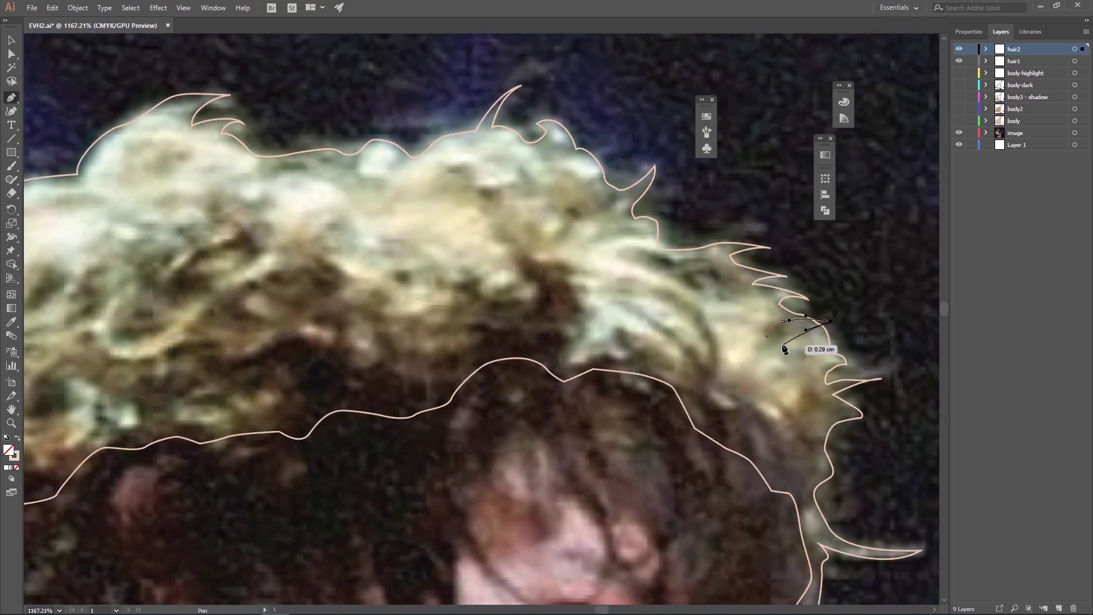
left_click(818, 380)
left_click(847, 402)
left_click(871, 398)
left_click(823, 417)
left_click(843, 431)
left_click(825, 458)
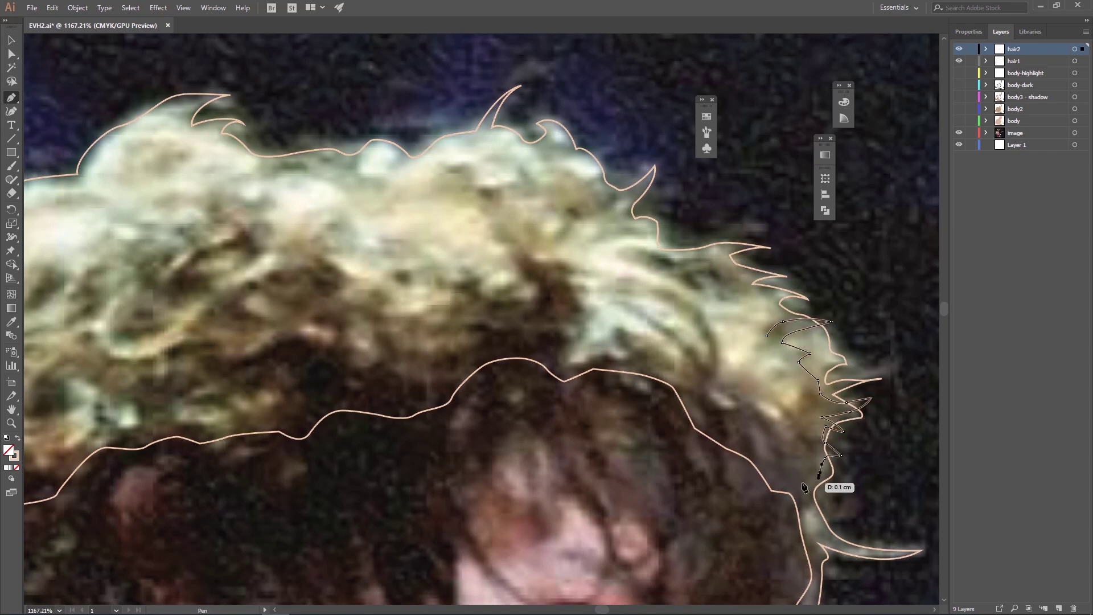
Extend that strand up-left along the curls and close it with a curved point.
left_click_drag(783, 509, 647, 282)
left_click(634, 293)
left_click(617, 238)
left_click(592, 205)
left_click(595, 257)
left_click(556, 216)
left_click_drag(507, 161, 525, 163)
Outline a new wavy strand running leftward across the hair and up through the curls.
mouse_move(377, 143)
left_mouse_down()
mouse_move(337, 184)
mouse_move(369, 405)
mouse_move(454, 281)
left_mouse_up()
left_click(439, 387)
left_click(315, 369)
left_click(268, 397)
left_click_drag(251, 386, 280, 386)
left_click(256, 366)
left_click(297, 352)
left_click(308, 339)
left_click(287, 285)
left_click(258, 279)
left_click_drag(249, 291, 215, 306)
Continue the strand outline up and left across the back of the hair.
left_click(327, 204)
left_click(249, 201)
left_click(130, 203)
left_click(224, 153)
left_click(273, 128)
left_click(307, 139)
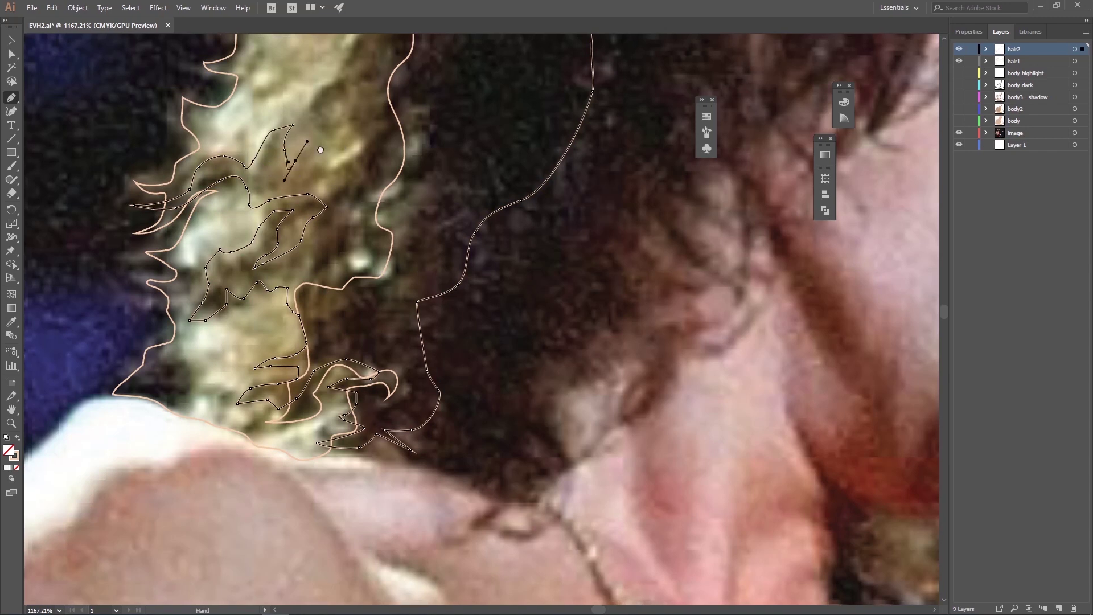
Carry the strand outline further up the back of the hair, curving its last point.
left_click_drag(321, 150, 210, 327)
left_click(238, 297)
left_click(212, 262)
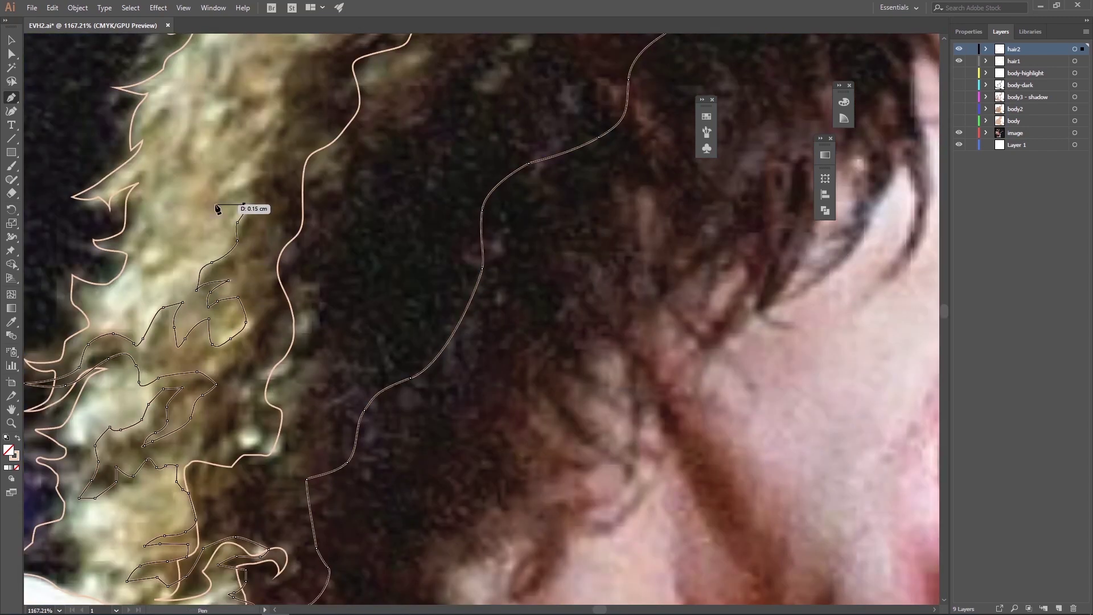
left_click(237, 222)
left_click(257, 172)
left_click_drag(257, 172, 212, 271)
left_click(265, 148)
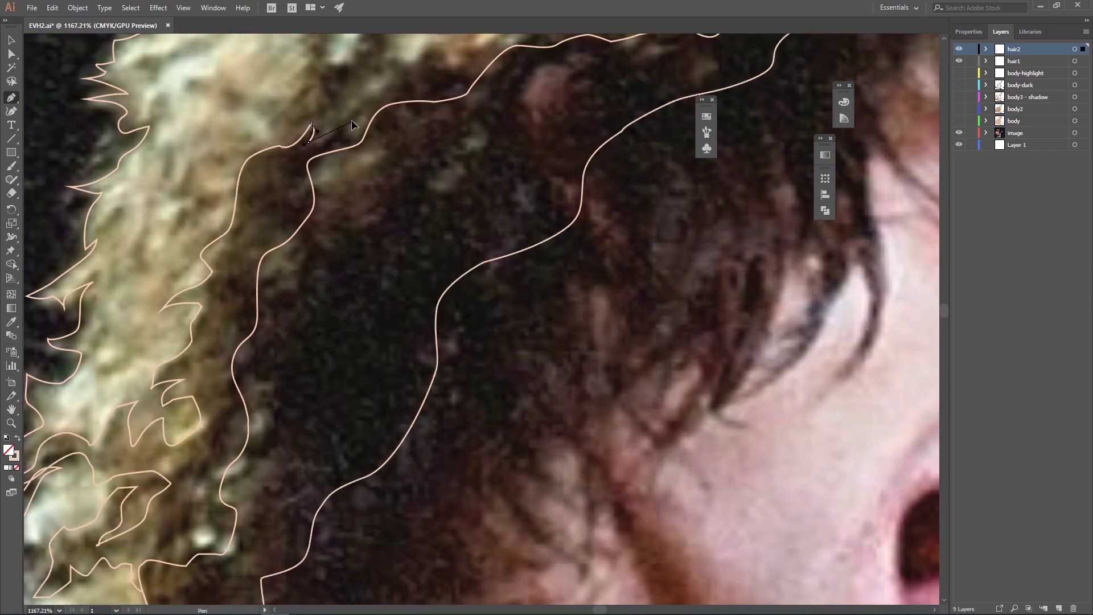
Extend the strand outline over the curls toward the top of the hair.
left_click_drag(320, 150, 219, 300)
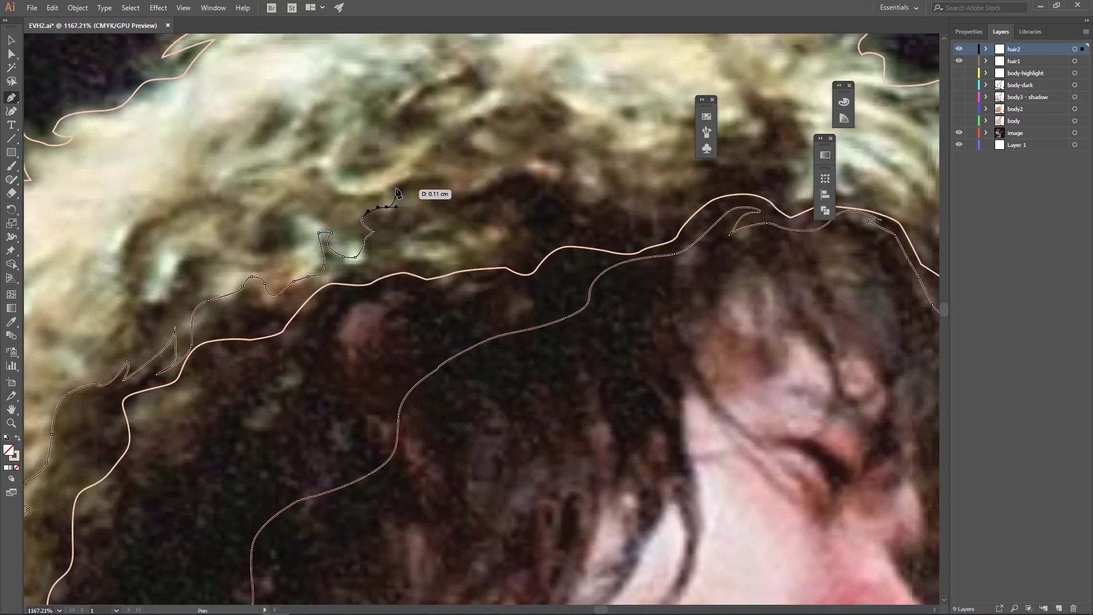
left_click(441, 250)
left_click(493, 176)
left_click(612, 206)
left_click(579, 160)
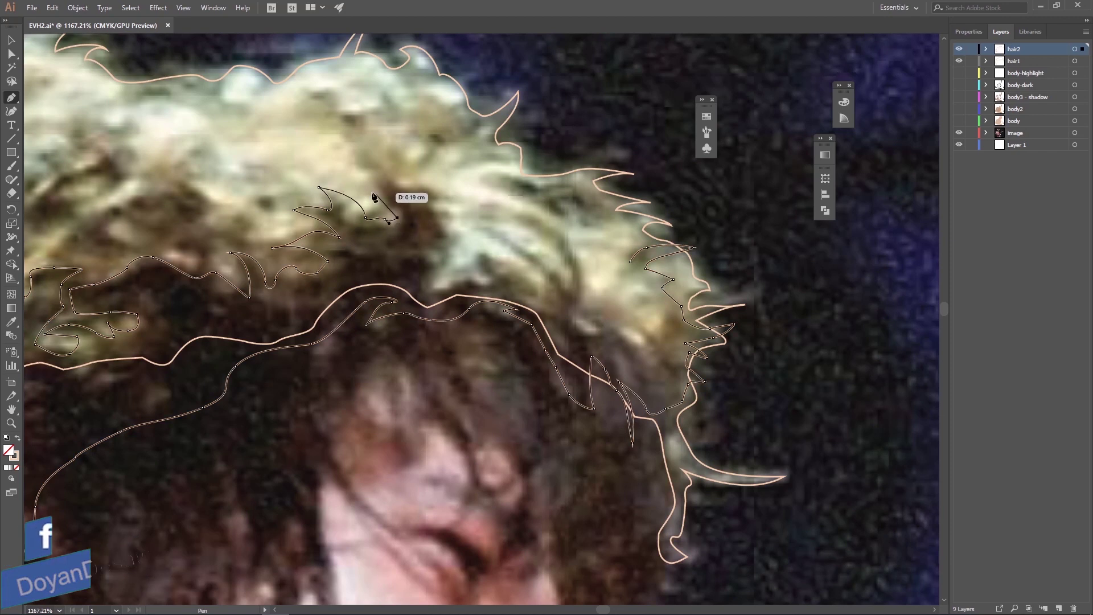
Outline a curl shape near the top of the hair.
left_click(349, 154)
left_click(429, 152)
left_click(456, 200)
left_click(464, 239)
left_click(442, 287)
left_click(544, 277)
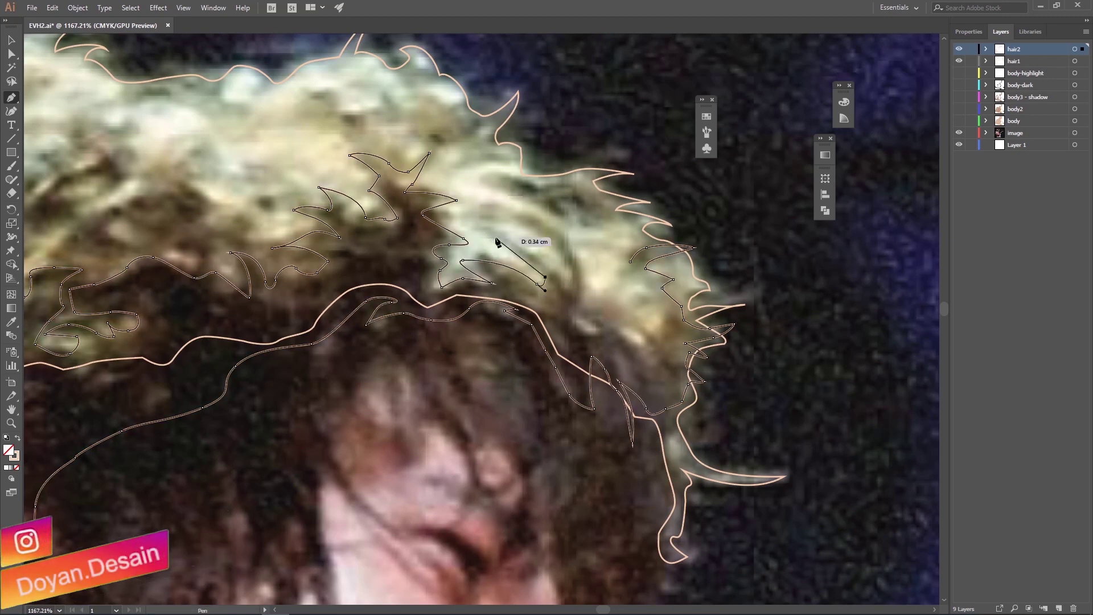
Trace a leaf-shaped strand with curved points on the hair top.
left_click(637, 305)
left_click_drag(658, 309, 658, 300)
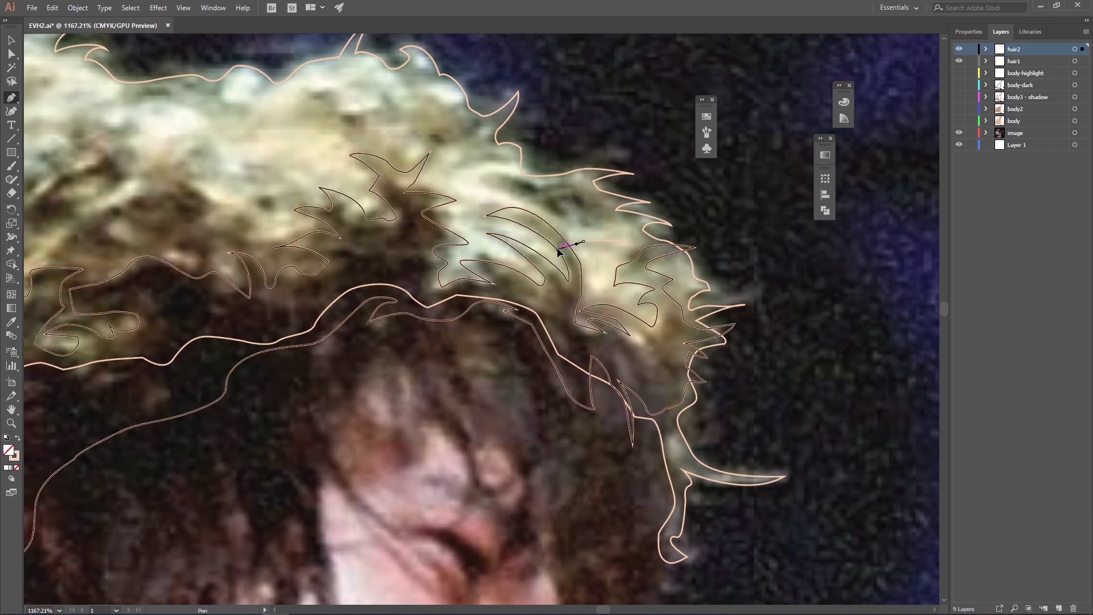
left_click(557, 249)
left_click(656, 262)
left_click_drag(626, 243, 617, 244)
Outline another curved strand along the hair top and begin the next one.
left_click(557, 204)
left_click(455, 167)
left_click_drag(524, 169, 525, 172)
mouse_move(472, 114)
left_mouse_down()
mouse_move(450, 146)
mouse_move(461, 165)
mouse_move(626, 241)
mouse_move(641, 225)
left_mouse_up()
left_click(456, 178, "ctrl")
left_click(450, 186)
Finish the strand outline at the top edge of the hair and draw a small strand beside it.
left_click(593, 254)
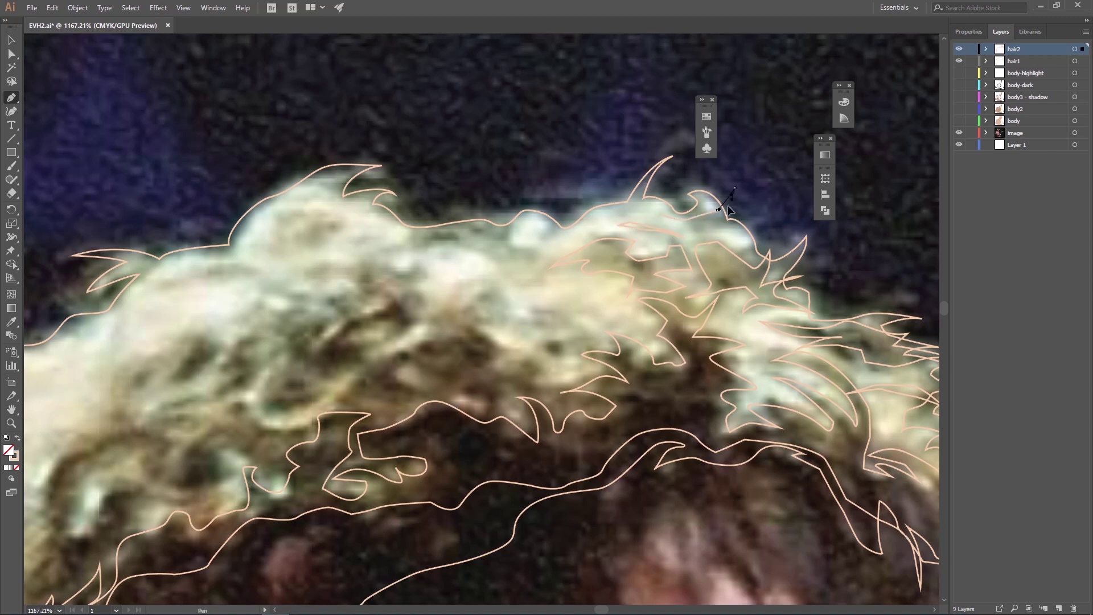
left_click_drag(423, 246, 452, 219)
left_click(508, 232)
left_click_drag(436, 316, 522, 284)
left_click(521, 283, "ctrl")
left_click(625, 374)
left_click_drag(653, 394, 659, 409)
left_click(578, 399)
left_click(551, 413)
left_click_drag(549, 363, 538, 373)
left_click_drag(458, 340, 455, 338)
Trace a closed looping curl outline across the top of the blonde hair.
left_click(408, 244, "ctrl")
left_click(481, 231)
left_click_drag(515, 233, 524, 230)
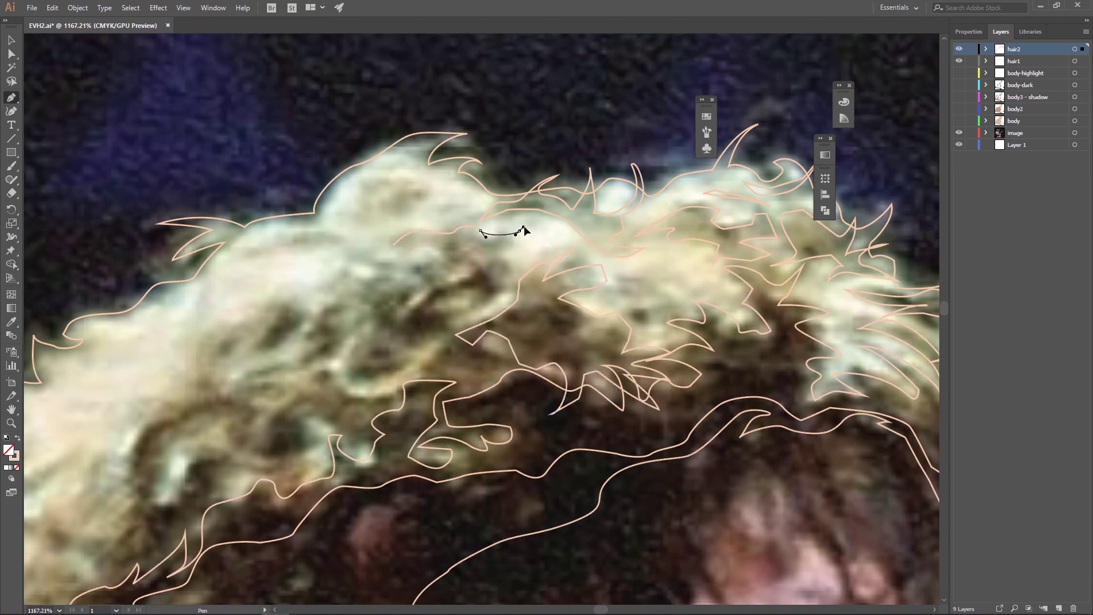
left_click(497, 284)
left_click(487, 308)
left_click(441, 312)
left_click(475, 290)
left_click(408, 268)
left_click_drag(394, 244, 398, 248)
Draw a strand over the curls and a curl looping down and to the left.
left_click(450, 221)
left_click(370, 188)
left_click_drag(302, 221, 304, 228)
left_click_drag(236, 256, 236, 257)
left_click(385, 288)
left_click_drag(408, 286, 426, 268)
left_click(310, 331)
left_click(300, 359)
left_click(331, 359)
left_click(344, 342)
left_click(359, 330)
left_click(373, 328)
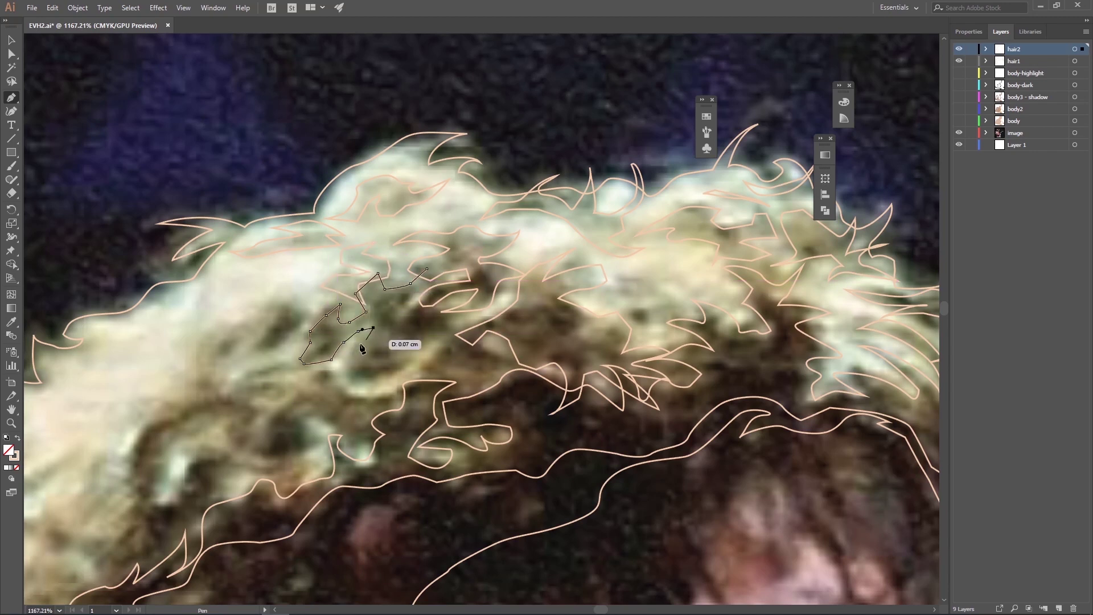
Outline two more short strands on the upper curls.
left_click_drag(239, 376, 450, 287)
left_click(442, 283)
left_click(421, 253)
left_click(490, 203)
left_click(442, 282)
left_click(475, 285)
left_click(467, 312)
left_click(520, 303)
Trace a large closed curl looping right, down, back left and up.
left_click(629, 299)
left_click(600, 339)
left_click(553, 367)
left_click(517, 363)
left_click(501, 407)
left_click(401, 347)
left_click(344, 321)
left_click(388, 289)
left_click(420, 302)
left_click(423, 288)
left_click(436, 300)
Outline a strand along the hair's left edge and begin another beside it.
left_click(365, 409)
left_click(421, 418)
left_click(293, 446)
left_click(365, 408)
left_click(179, 408)
left_click(219, 398)
left_click(239, 384)
left_click(146, 453)
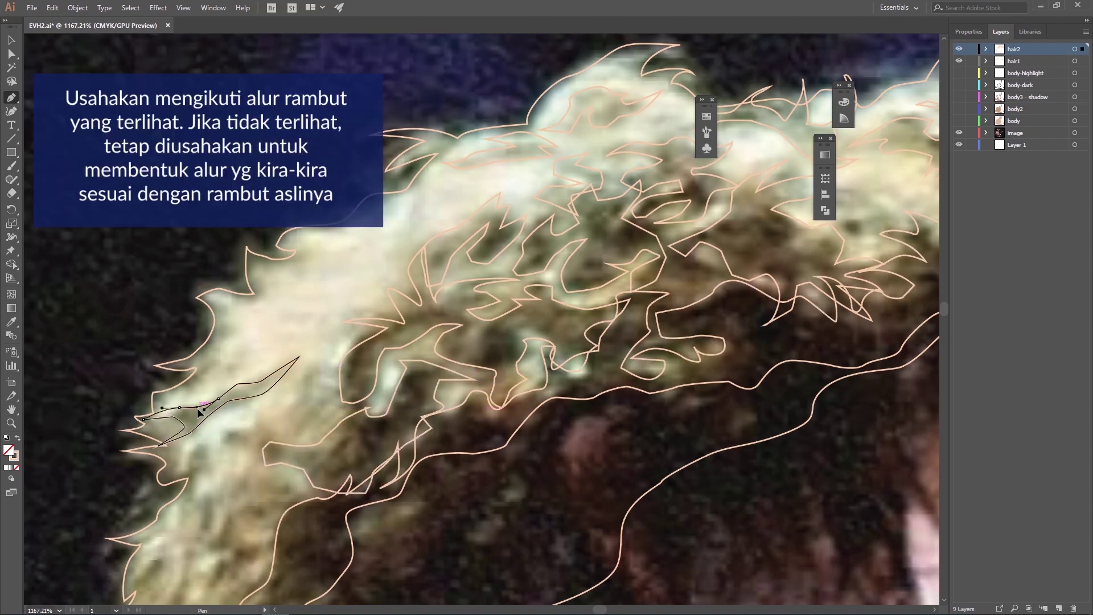
left_click(234, 274)
left_click_drag(245, 294, 262, 297)
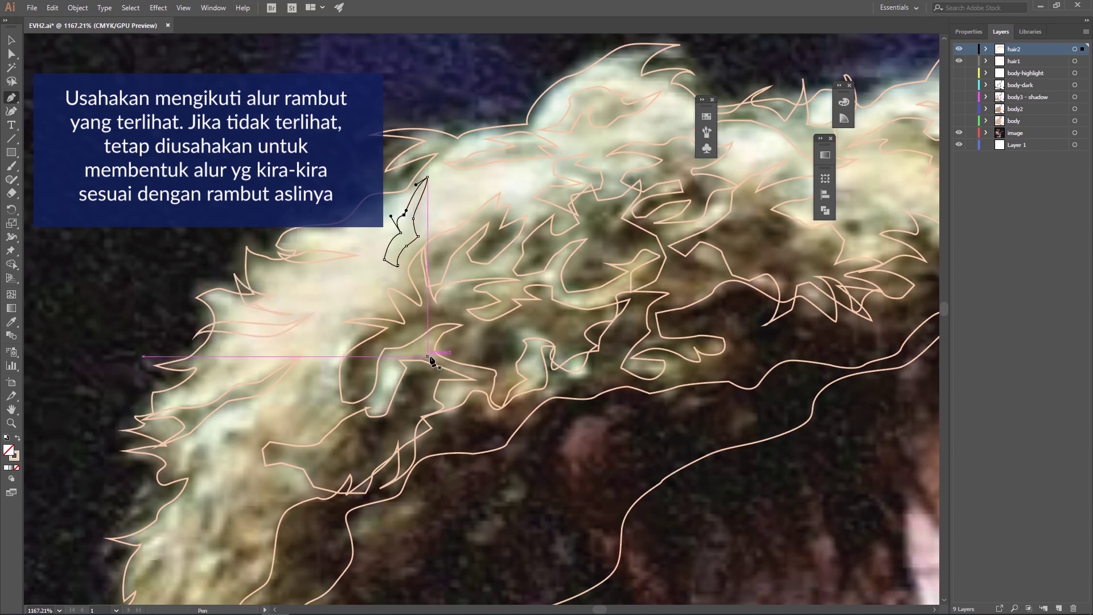
Extend strands downward while moving down the left side of the hair.
left_click_drag(434, 358, 521, 412)
left_click(462, 305)
left_click(454, 320)
left_click(447, 345)
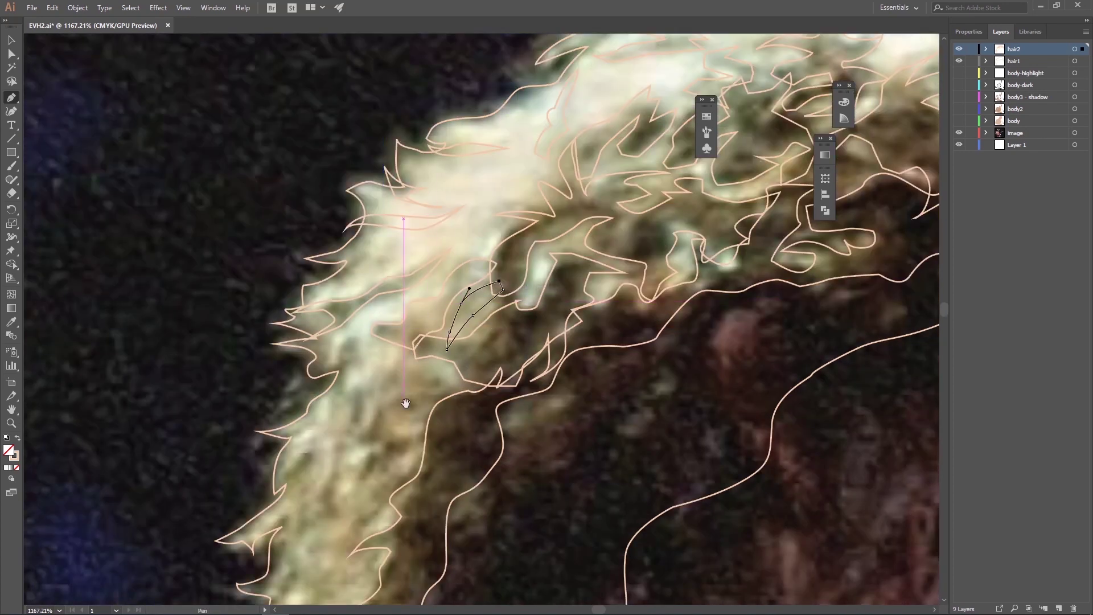
left_click_drag(448, 347, 399, 267)
left_click_drag(451, 307, 448, 297)
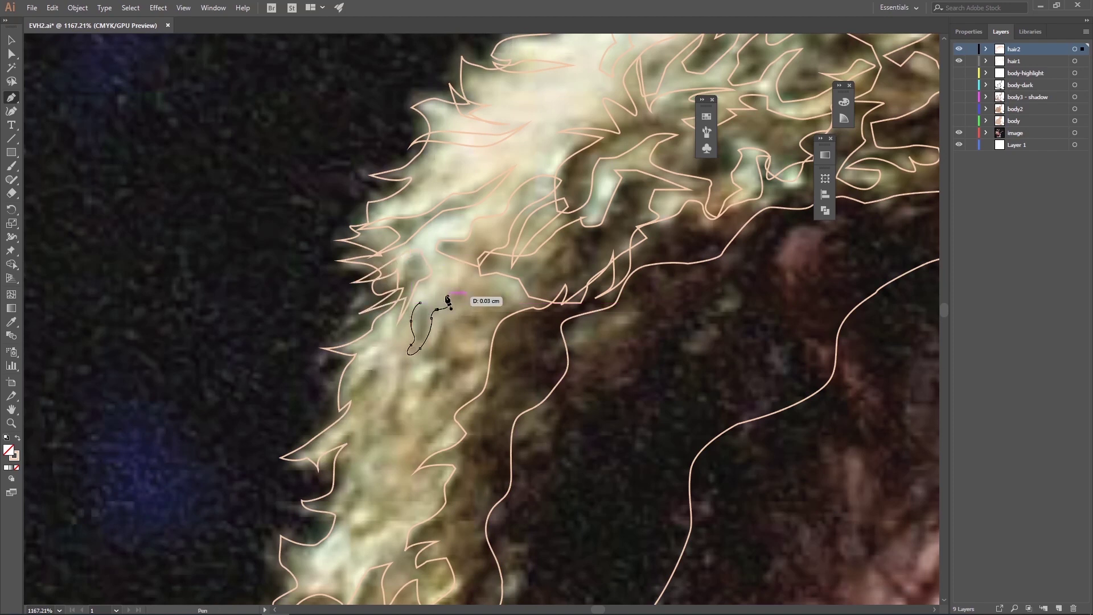
left_click(423, 365)
left_click(431, 351)
left_click_drag(440, 338, 443, 329)
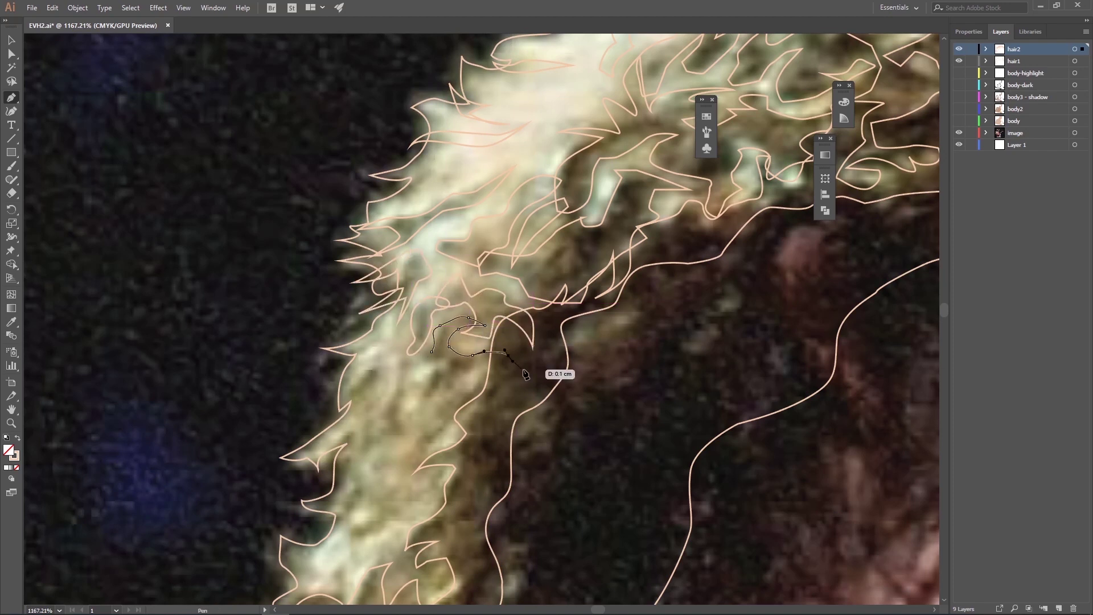
left_click(375, 437)
left_click_drag(380, 420, 386, 424)
left_click_drag(370, 363, 346, 396)
left_click_drag(381, 360, 438, 323)
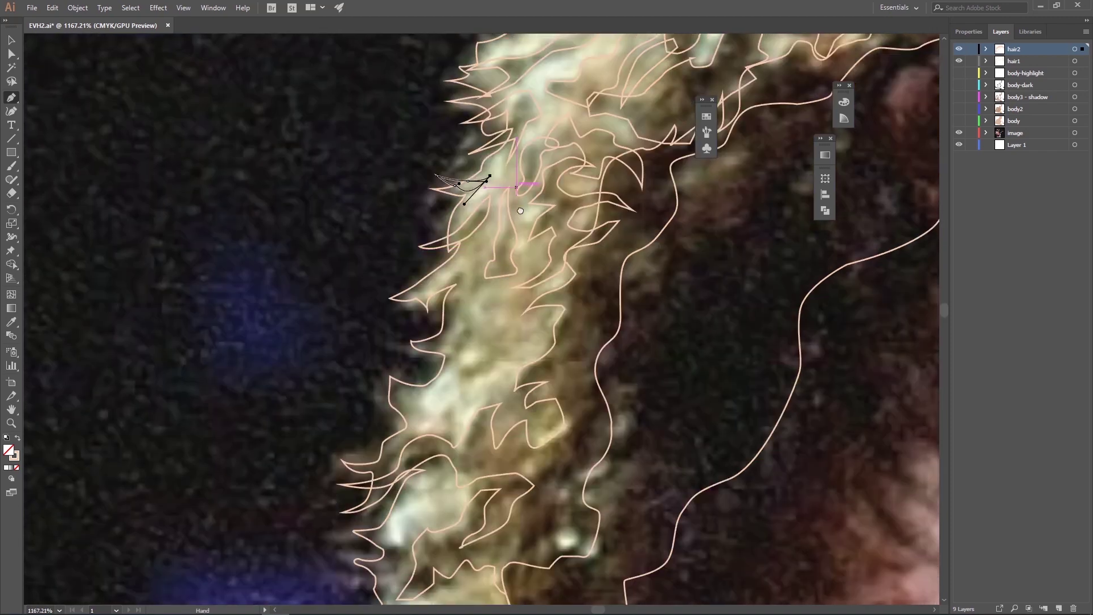
Add further strand outlines lower on the left side, approaching the shoulder.
left_click(481, 249)
left_click(479, 304)
left_click_drag(509, 311, 524, 311)
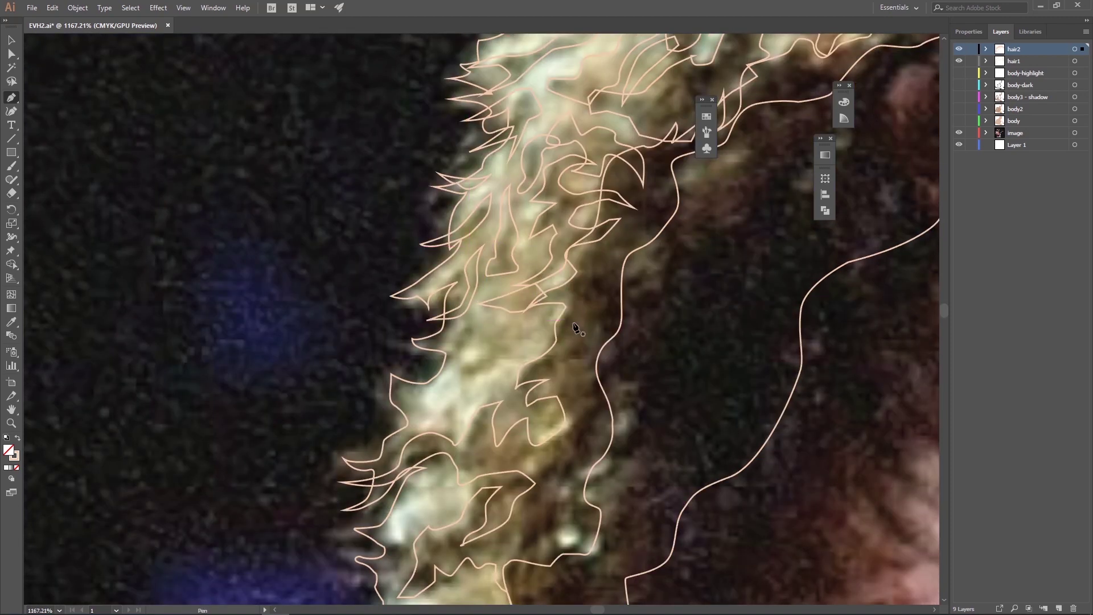
left_click(574, 322)
left_click(483, 320)
left_click(460, 334)
left_click_drag(433, 342, 436, 359)
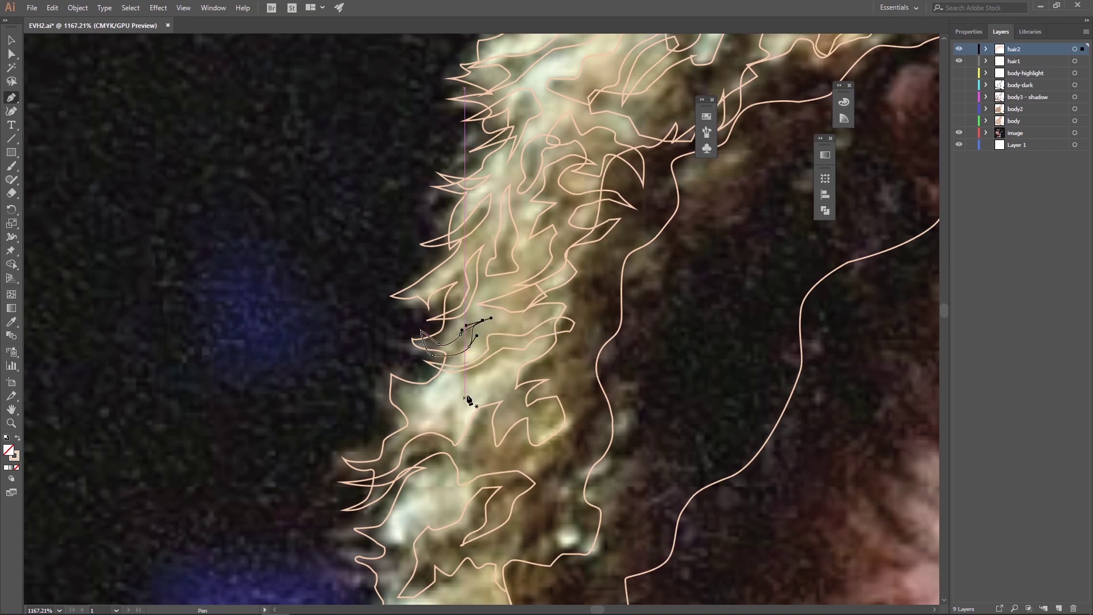
left_click_drag(436, 453, 451, 440)
mouse_move(358, 431)
left_mouse_down()
mouse_move(456, 388)
mouse_move(468, 421)
left_mouse_up()
left_click(496, 406)
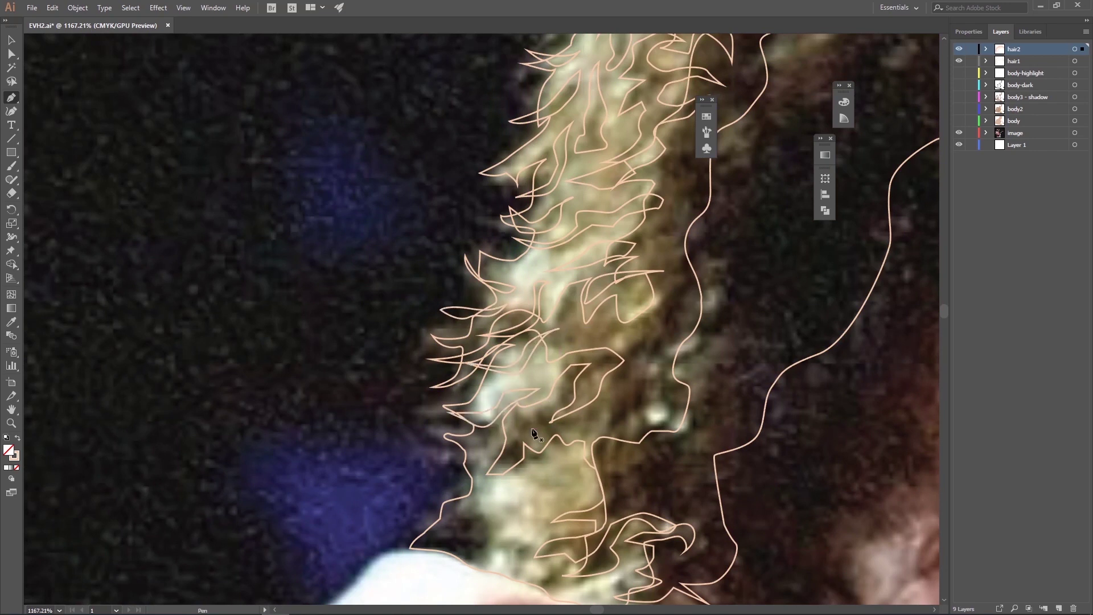
Trace a final curved strand down at the shoulder.
left_click(447, 484)
left_click(472, 507)
left_click(436, 537)
left_click(472, 554)
left_click(533, 554)
mouse_move(486, 523)
left_mouse_down()
mouse_move(504, 518)
mouse_move(501, 445)
left_mouse_up()
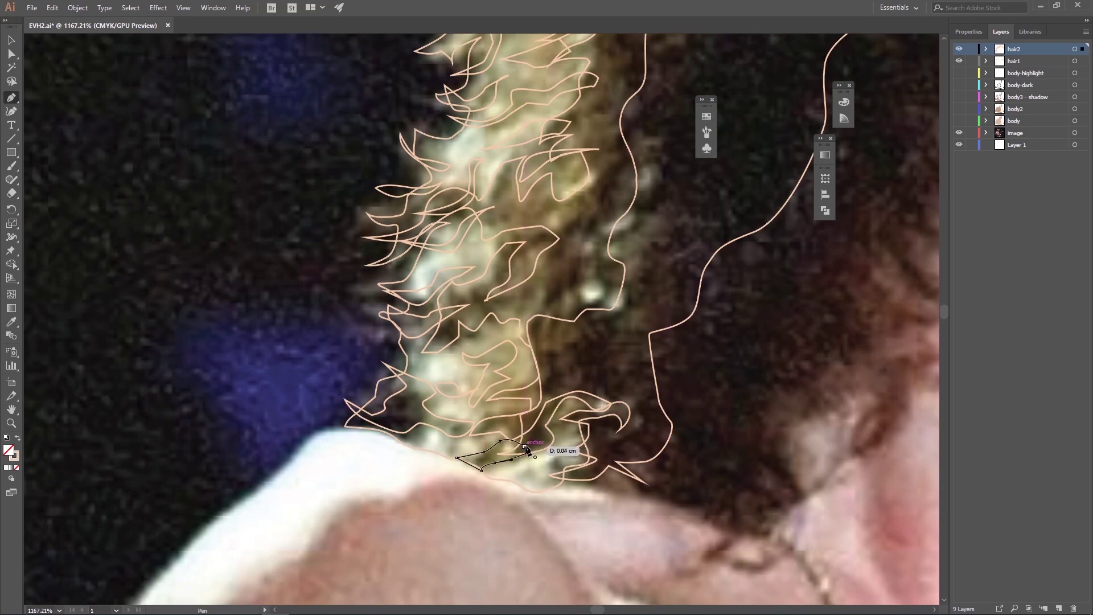
scroll(555, 456, "up", 5)
scroll(512, 370, "up", 5)
Fit the artboard in the window and zoom in on the guitarist's head.
key("ctrl+0")
key("z")
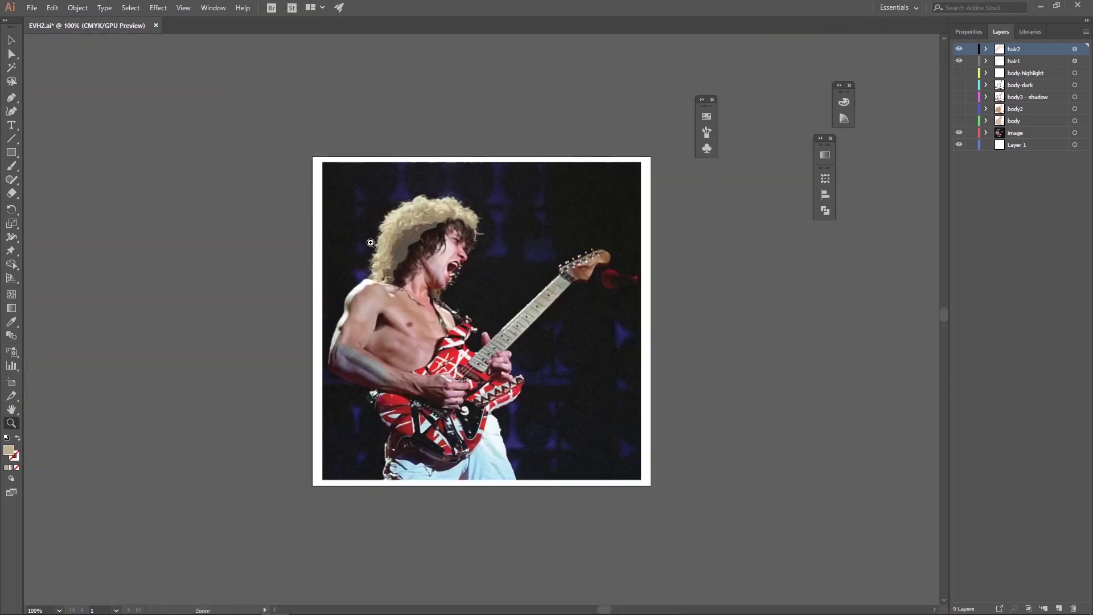
left_click(474, 236)
left_click(507, 324)
left_click(501, 412)
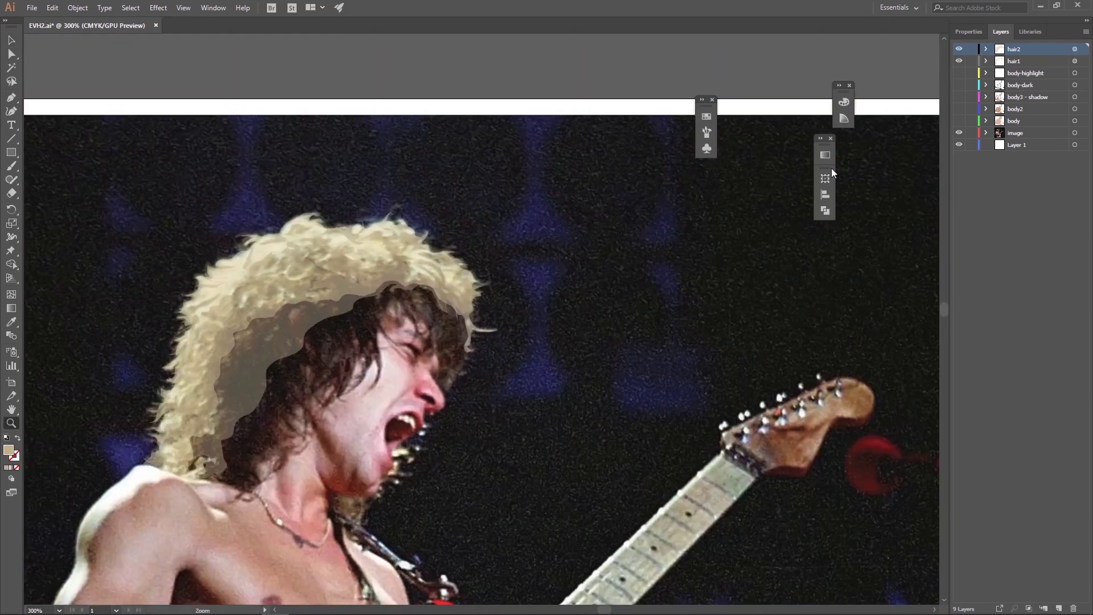
Create a layer named hair-black, hide hair1, and zoom to the dark hair above the face.
left_click(1086, 32)
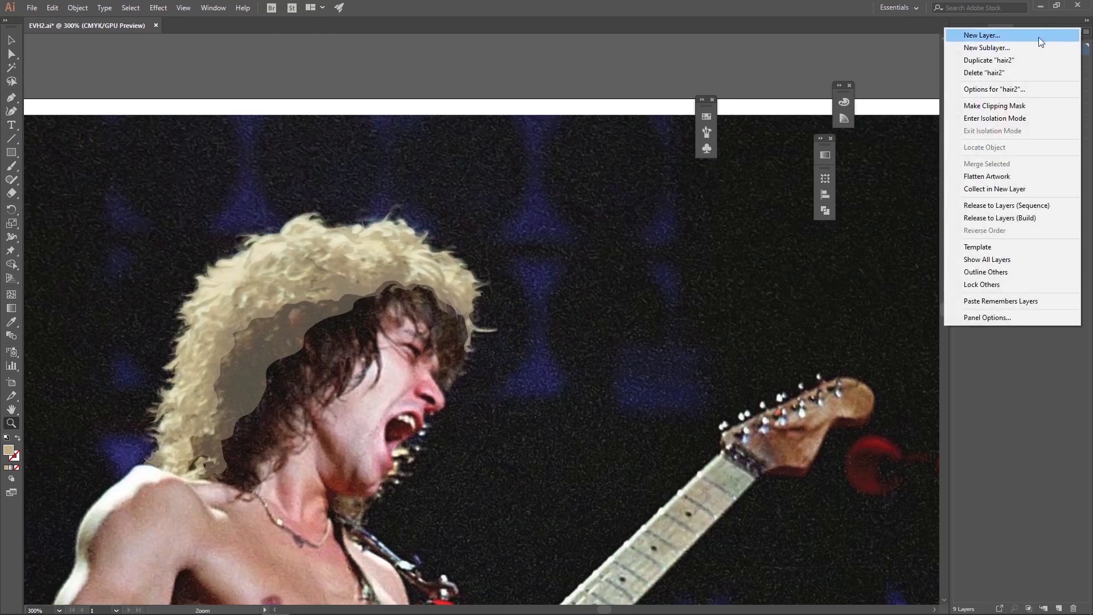
left_click(982, 35)
type("hair-black")
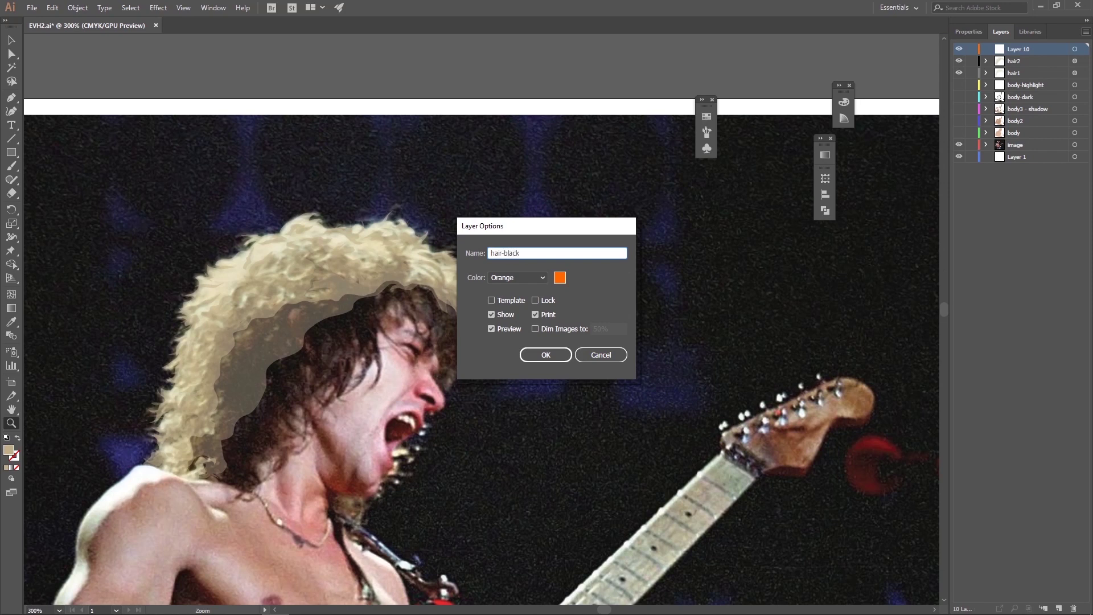
key("Return")
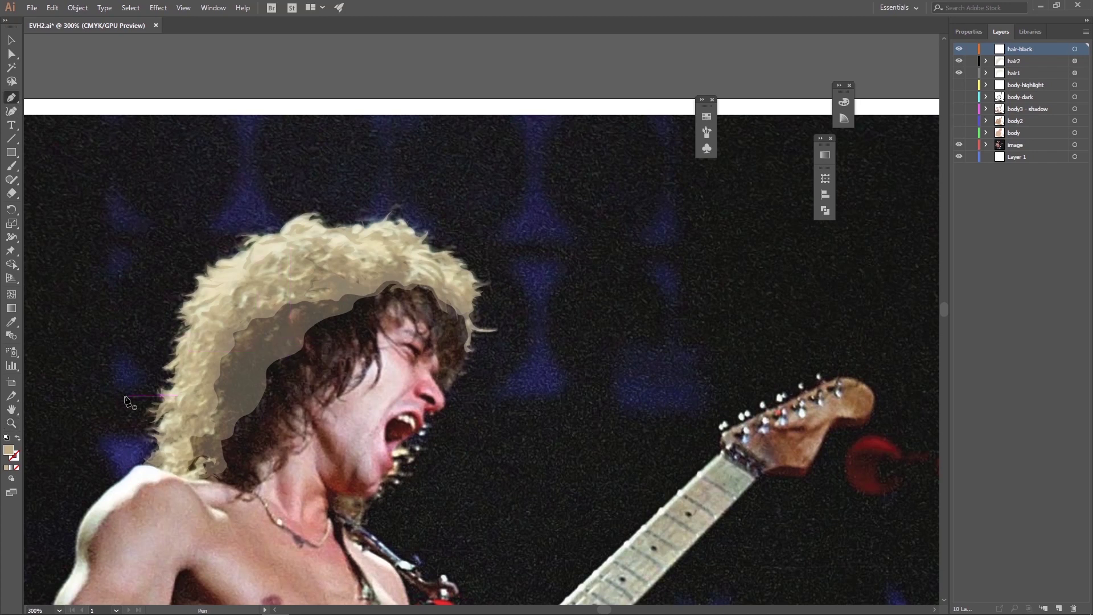
left_click(959, 73)
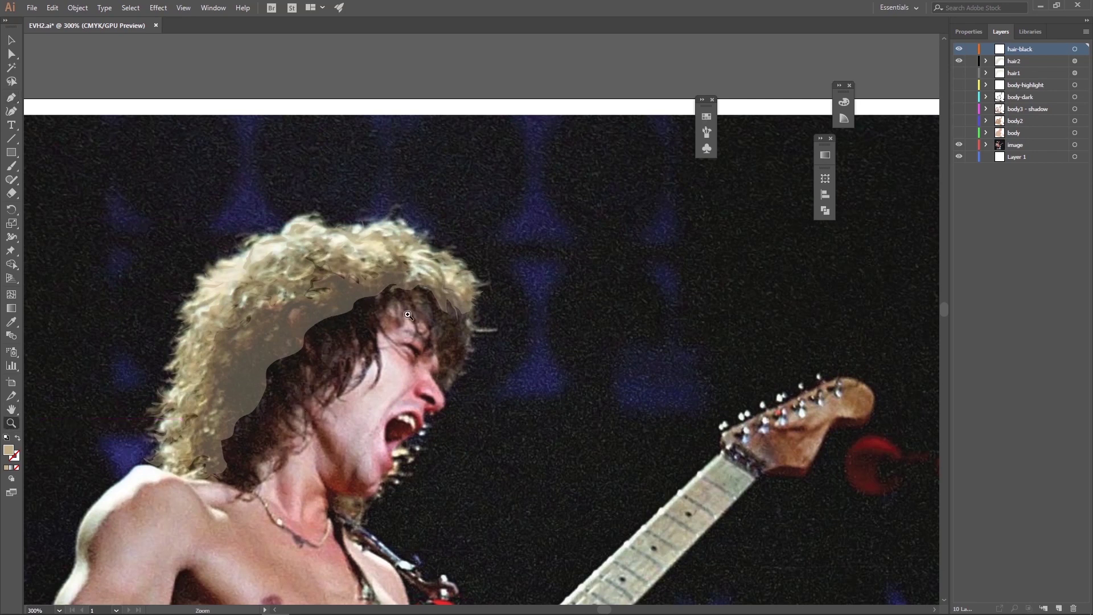
left_click_drag(357, 332, 598, 489)
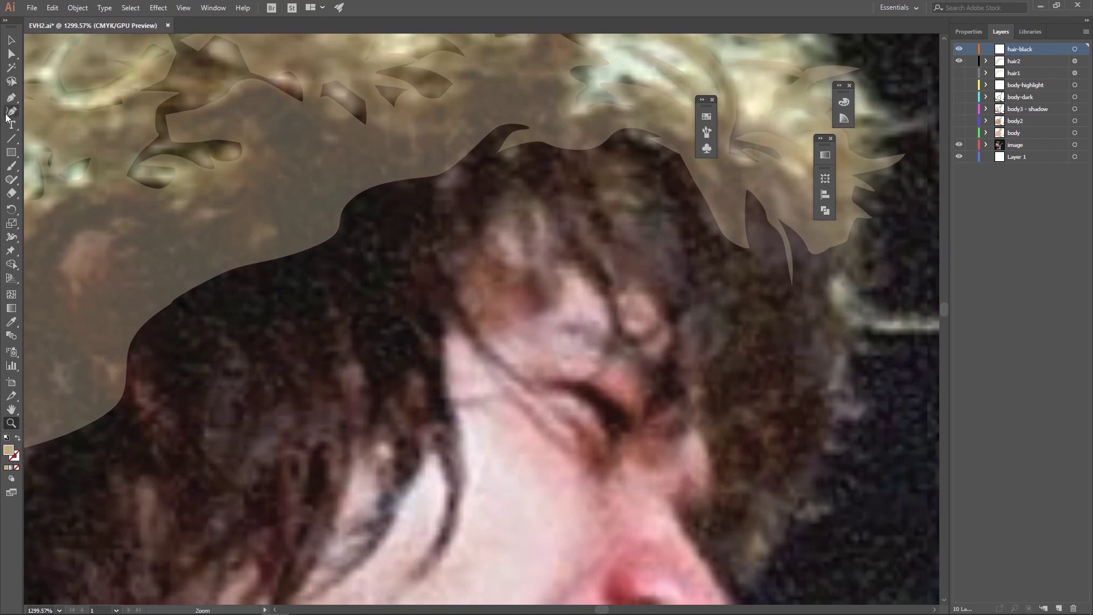
Set the stroke weight to 0.5 pt and draw a closed curved strand over the forehead.
left_click(967, 32)
left_click(1030, 173)
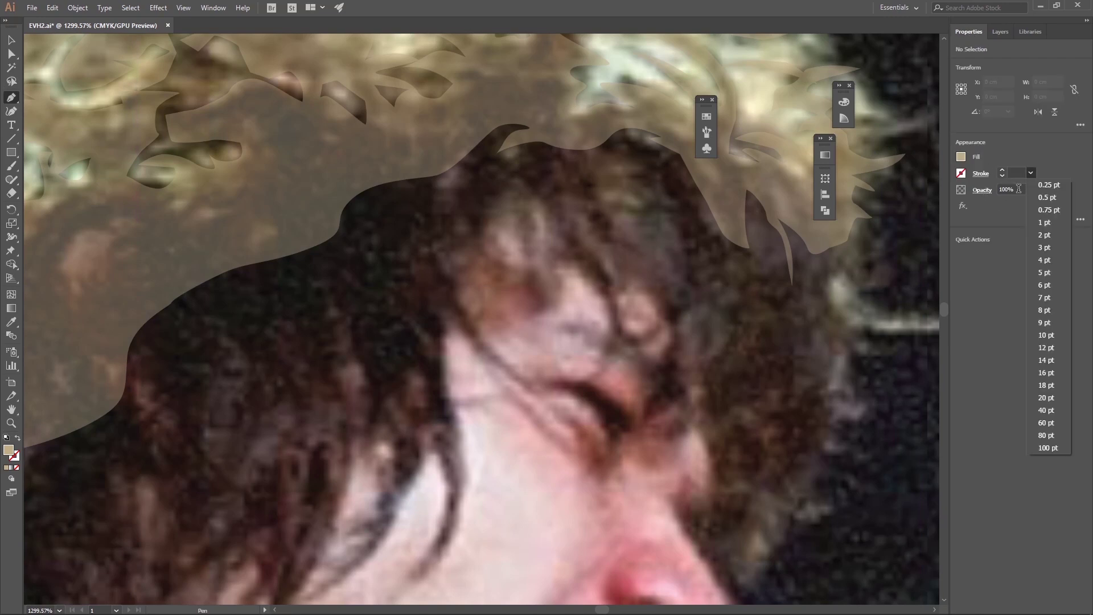
left_click(1052, 197)
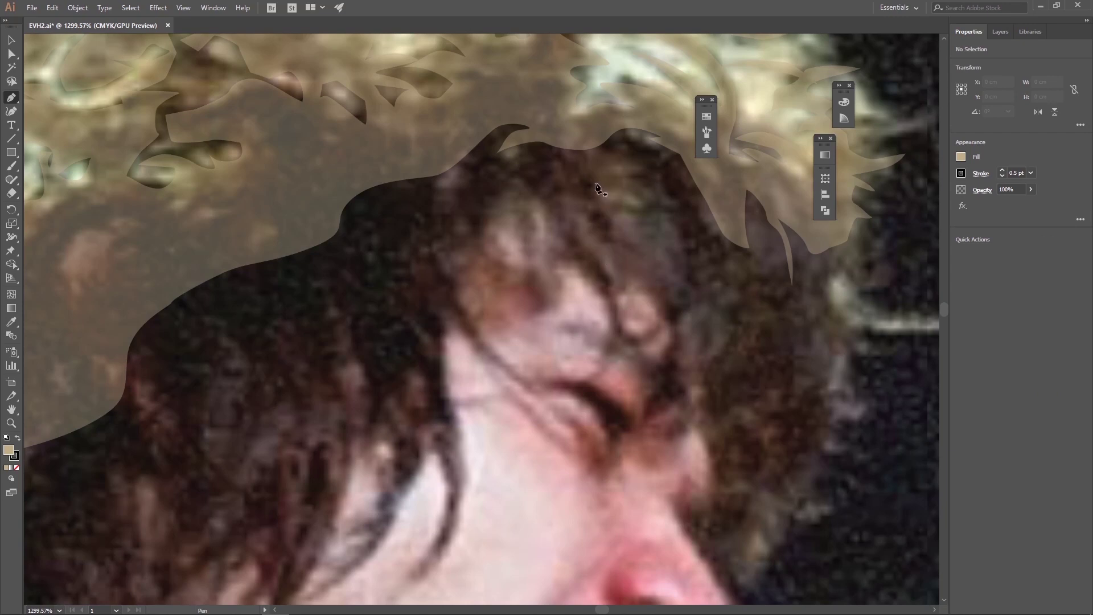
left_click(611, 253)
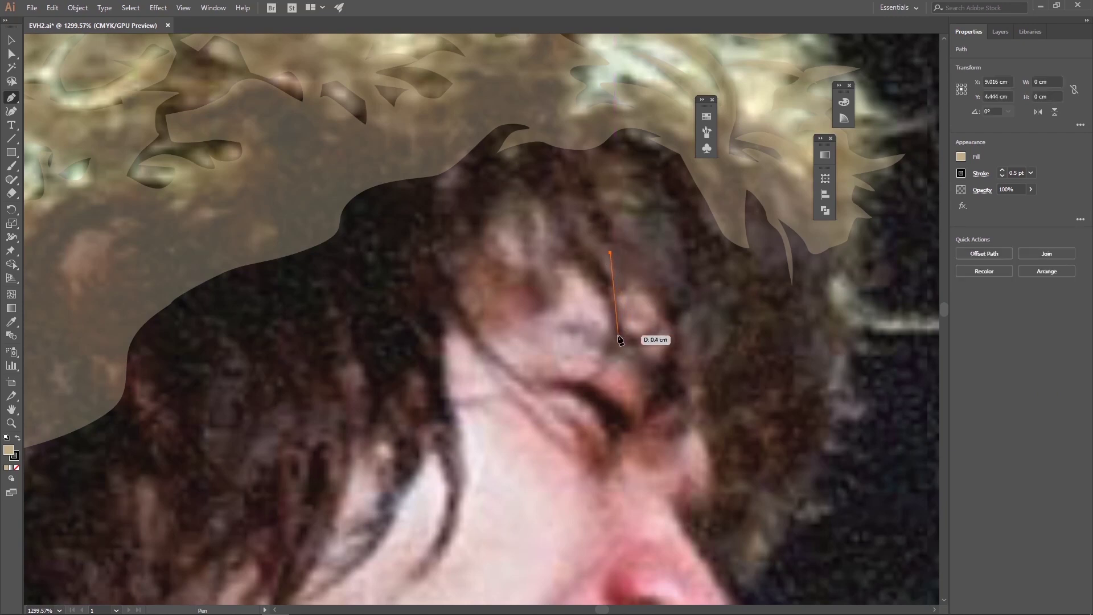
left_click_drag(619, 331, 618, 350)
left_click_drag(591, 385, 614, 307)
mouse_move(611, 253)
left_mouse_down()
mouse_move(598, 283)
mouse_move(574, 259)
left_mouse_up()
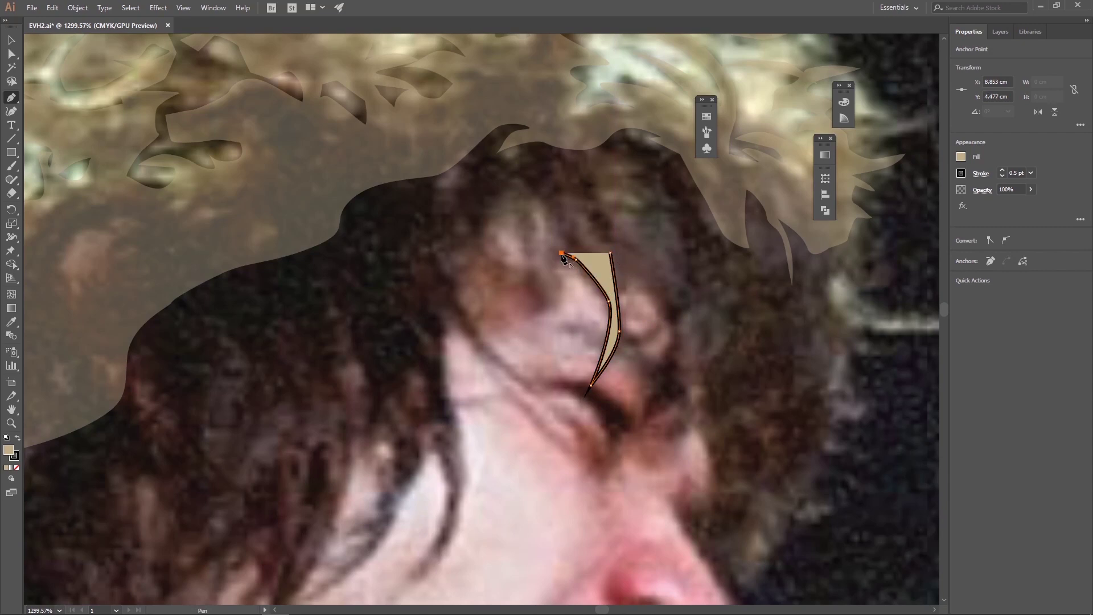
Set the strand shape's fill to None.
double_click(8, 450)
left_click(969, 278)
left_click(706, 116)
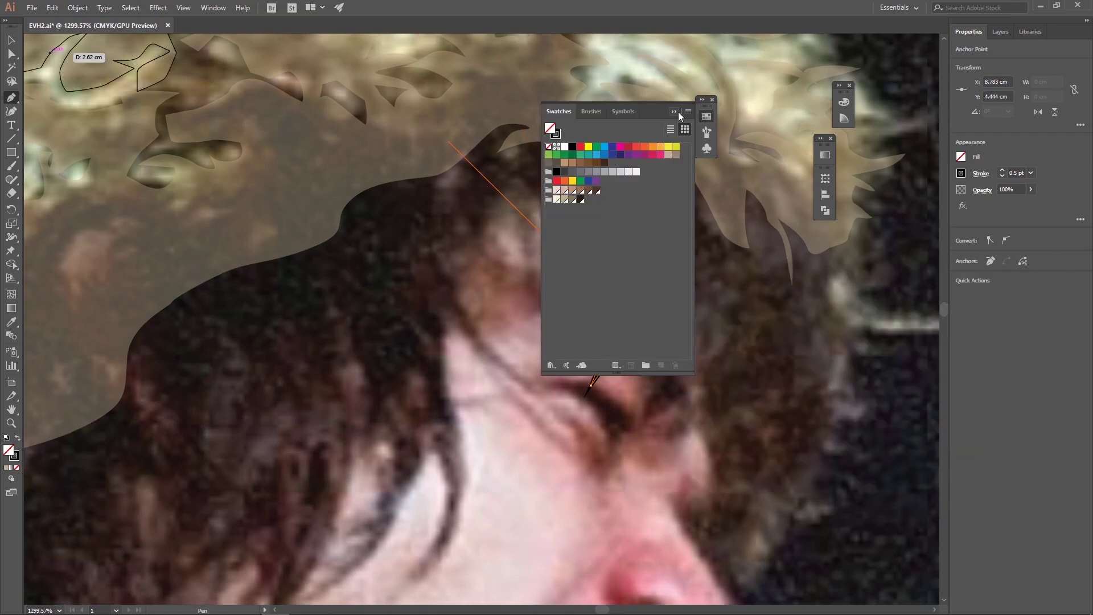
left_click(679, 116)
Begin tracing the next looping strand outline beside the forehead strand.
left_click_drag(538, 201, 537, 247)
left_click(539, 279)
left_click(518, 211)
left_click(515, 272)
left_click(452, 244)
left_click(477, 326)
Finish the long hair strand, then start a new strand outline curving down beside the cheek.
left_click(547, 402)
key("Return")
left_click(462, 332)
left_click_drag(480, 363, 486, 380)
scroll(453, 396, "down", 5)
left_click_drag(516, 337, 492, 363)
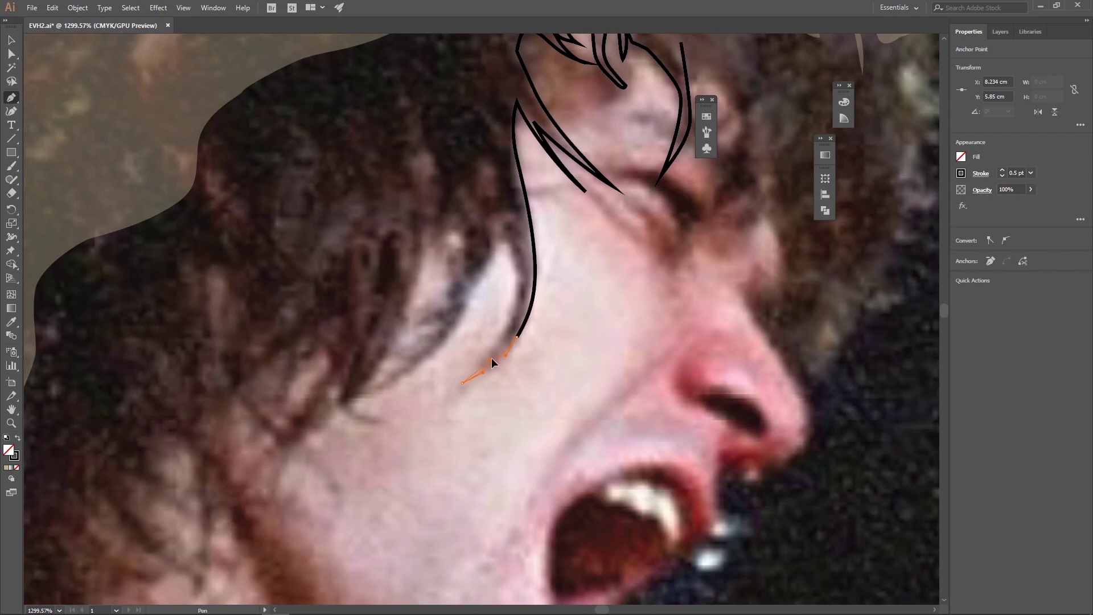
left_click_drag(378, 393, 422, 359)
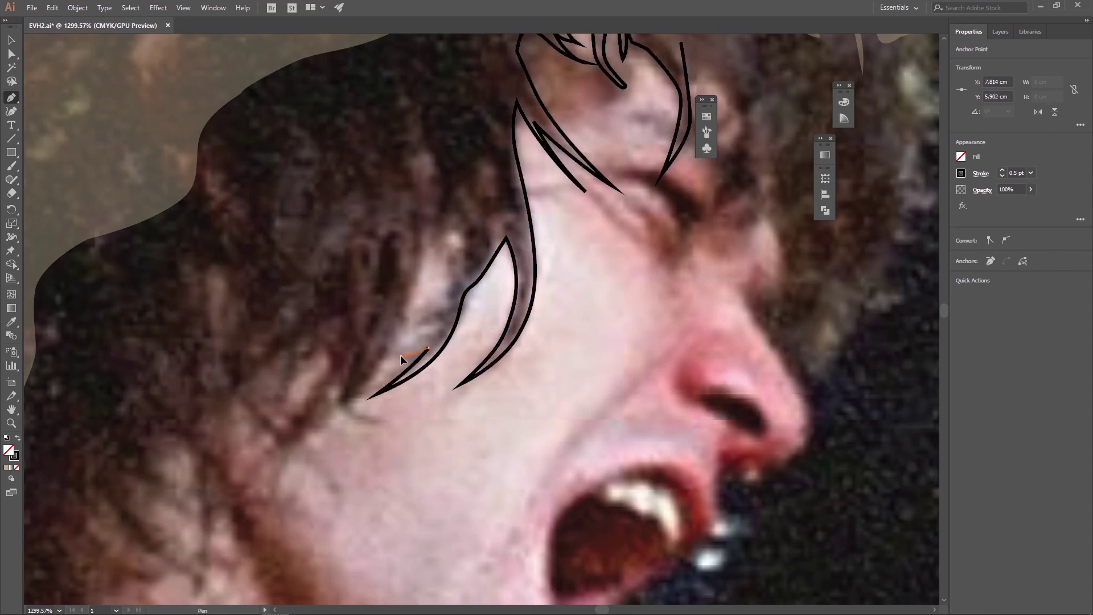
Zigzag the new strand's edge back up toward the forehead and close the shape.
left_click(402, 357)
left_click(420, 324)
left_click(445, 311)
left_click(448, 284)
left_click_drag(459, 223, 445, 227)
left_click_drag(445, 252, 441, 248)
left_click(427, 218)
Start another dark strand beside the cheek with a jagged, looping zigzag edge.
left_click(333, 420)
left_click(334, 390)
left_click(311, 425)
left_click(302, 435)
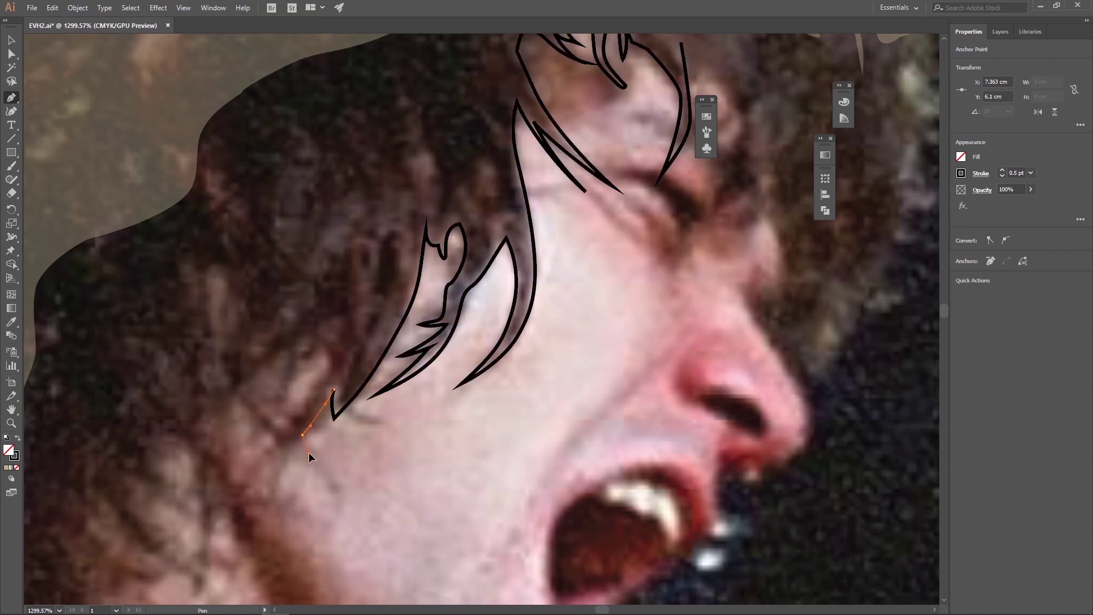
left_click_drag(309, 457, 434, 407)
left_click(460, 444)
left_click(417, 402)
left_click(394, 451)
left_click(433, 347)
left_click(445, 330)
left_click(424, 296)
left_click(371, 402)
Run the cheek strand's outline down-left along the hair to its lower anchor.
left_click_drag(381, 333, 357, 362)
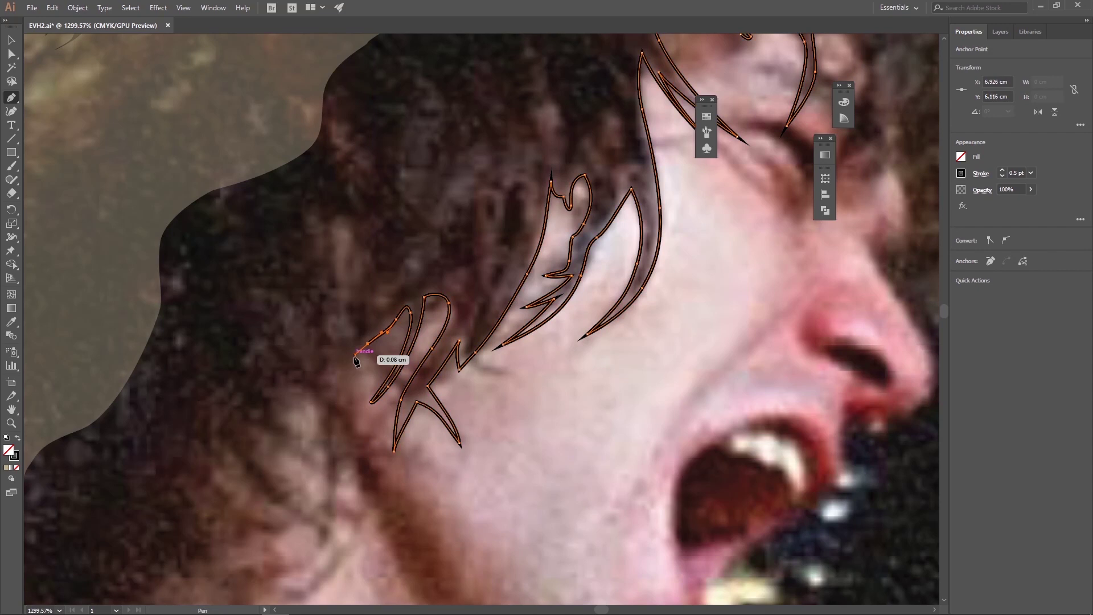
left_click(399, 345)
left_click(382, 377)
left_click(432, 450)
left_click(390, 455)
left_click(350, 460)
left_click(356, 481)
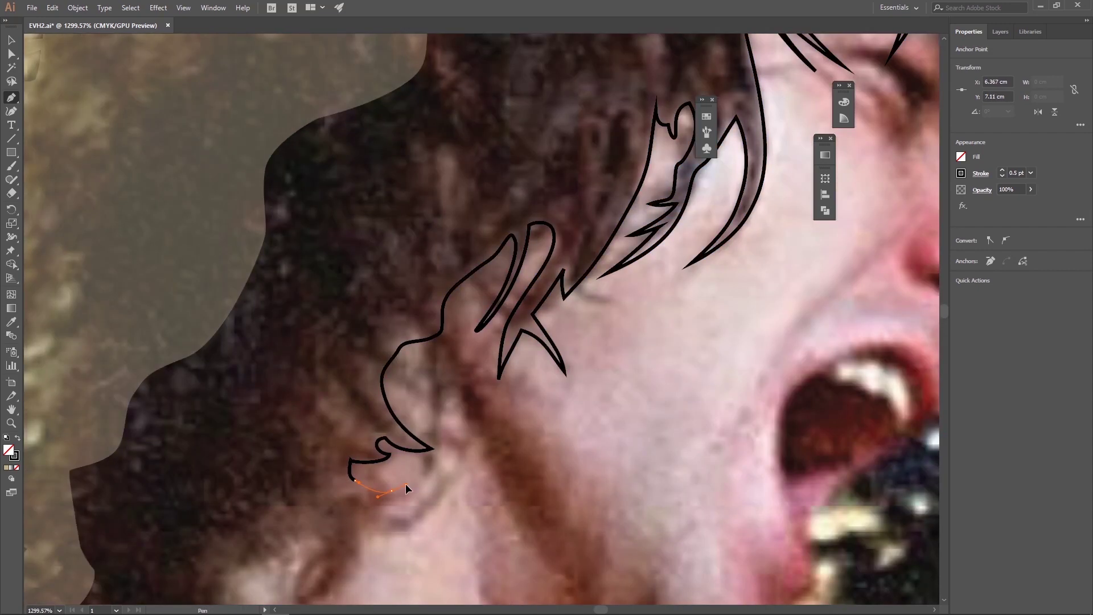
left_click(391, 490)
left_click_drag(449, 325, 453, 369)
Trace the curl loops down toward the neck and along the hair edge at the neck.
left_click(399, 419)
left_click_drag(365, 428, 378, 422)
left_click(411, 374)
left_click(376, 375)
left_click(336, 371)
left_click(332, 459)
left_click(370, 443)
left_click(324, 431)
left_click(253, 414)
left_click_drag(218, 410, 192, 400)
Carry the outline up the back of the hair and curve it into the blond curls.
left_click(179, 390)
left_click(153, 397)
left_click(132, 379)
left_click(154, 340)
left_click_drag(186, 324, 207, 328)
scroll(203, 306, "up", 2)
left_click_drag(291, 351, 319, 352)
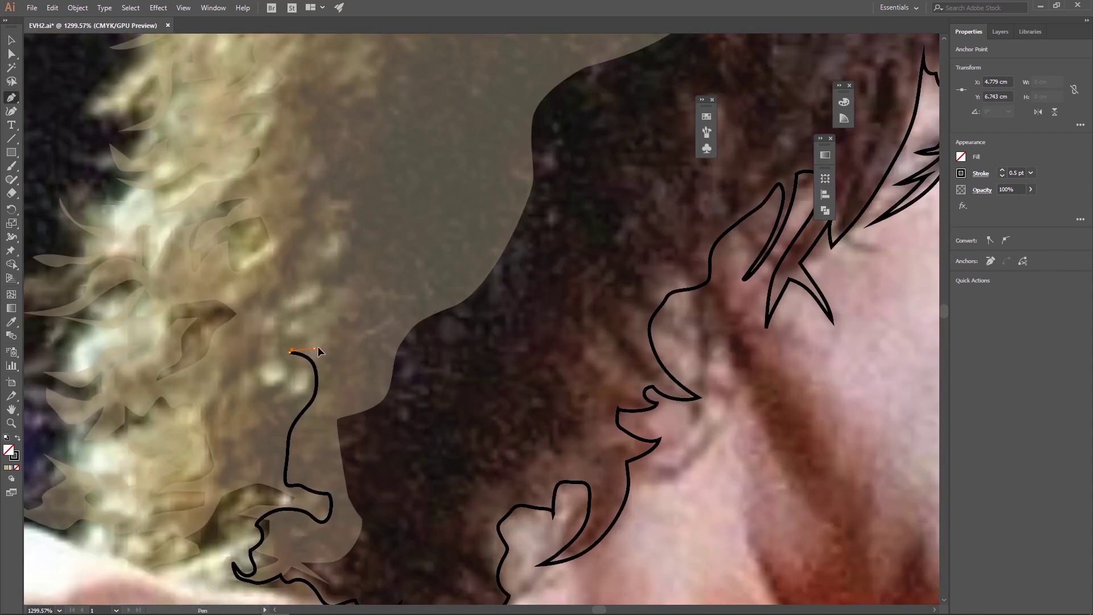
scroll(234, 365, "up", 5)
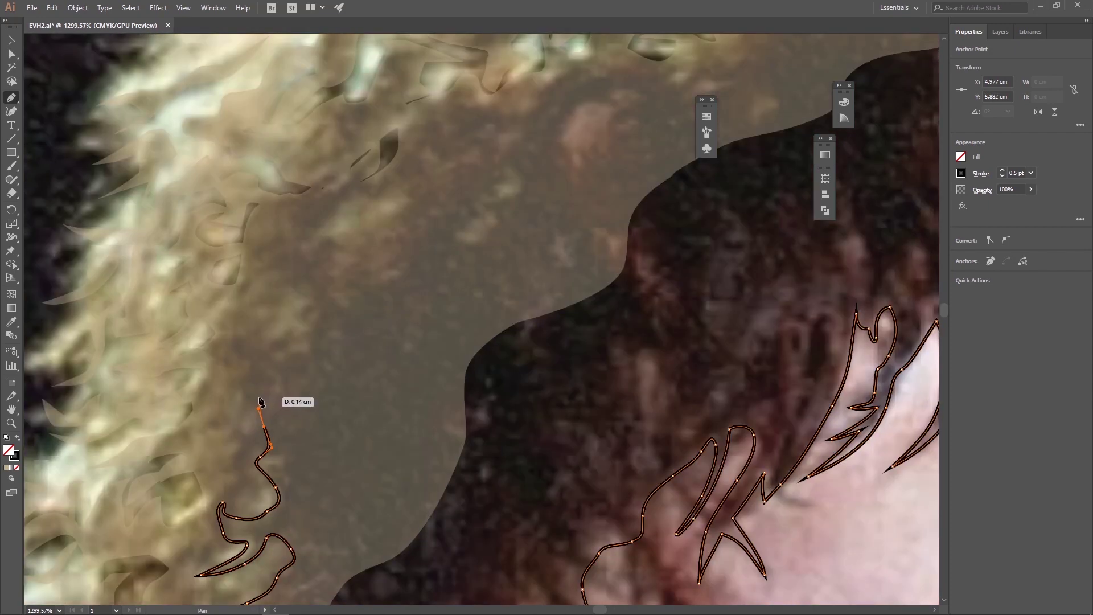
Wind the outline up through the curls, smoothing the curl's turning point.
left_click(209, 366)
left_click(262, 342)
left_click(301, 354)
left_click(324, 305)
left_click(336, 231)
left_click_drag(369, 275, 397, 276)
Trace the curl loops right and back, then down and up again.
left_click(410, 268)
left_click(407, 193)
left_click(376, 208)
left_click(332, 217)
left_click(266, 202)
left_click_drag(350, 181, 370, 185)
left_click(411, 169)
left_click(438, 173)
left_click(468, 163)
left_click(458, 231)
left_click(485, 245)
left_click_drag(501, 180, 498, 185)
Loop the outline over the top of a curl and extend it up-right.
left_click(484, 149)
left_click(423, 147)
left_click(435, 98)
left_click(470, 74)
left_click(497, 119)
left_click_drag(535, 116, 540, 105)
left_click(604, 83)
left_click_drag(687, 59, 393, 315)
Trace curl loops left and right, then run the outline rightward through more curls.
left_click(424, 319)
left_click(427, 250)
left_click(346, 289)
left_click(451, 211)
left_click(512, 228)
left_click_drag(548, 254, 556, 262)
left_click(577, 292)
left_click(618, 259)
left_click(655, 217)
left_click(712, 220)
left_click(729, 203)
mouse_move(746, 246)
left_mouse_down()
mouse_move(735, 261)
mouse_move(520, 329)
left_mouse_up()
Add curves, a spike, a loop and jagged points along the right-side curls.
left_click(589, 274)
left_click(692, 378)
left_click_drag(674, 312, 620, 266)
left_click(677, 262)
left_click(699, 330)
left_click(708, 356)
left_click(746, 401)
left_click(783, 382)
left_click(785, 367)
Curve the outline down from its right end and extend its lower segments.
left_click(814, 349)
left_click(803, 386)
left_click(781, 435)
left_click(798, 471)
left_click_drag(837, 463, 784, 242)
left_click(722, 433)
left_click_drag(720, 434, 737, 303)
left_click(706, 362)
left_click(676, 378)
left_click(666, 427)
left_click_drag(649, 427, 605, 375)
Trace the outline back up with zigzag points.
left_click(623, 387)
left_click(643, 321)
left_click(626, 266)
left_click(589, 288)
left_click(636, 235)
Close the long curl outline and draw a long tapered strand up through the outer curls.
left_click(595, 210)
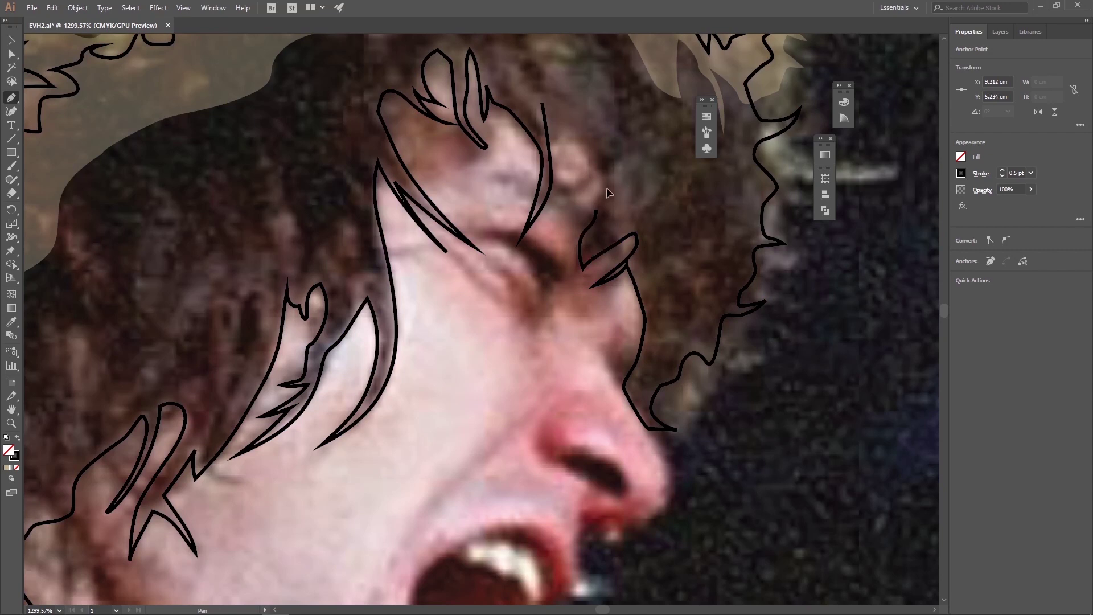
left_click_drag(412, 269, 284, 226)
left_click_drag(578, 308, 567, 299)
left_click(632, 236)
left_click(609, 158)
left_click(609, 121)
left_click_drag(607, 119, 568, 272)
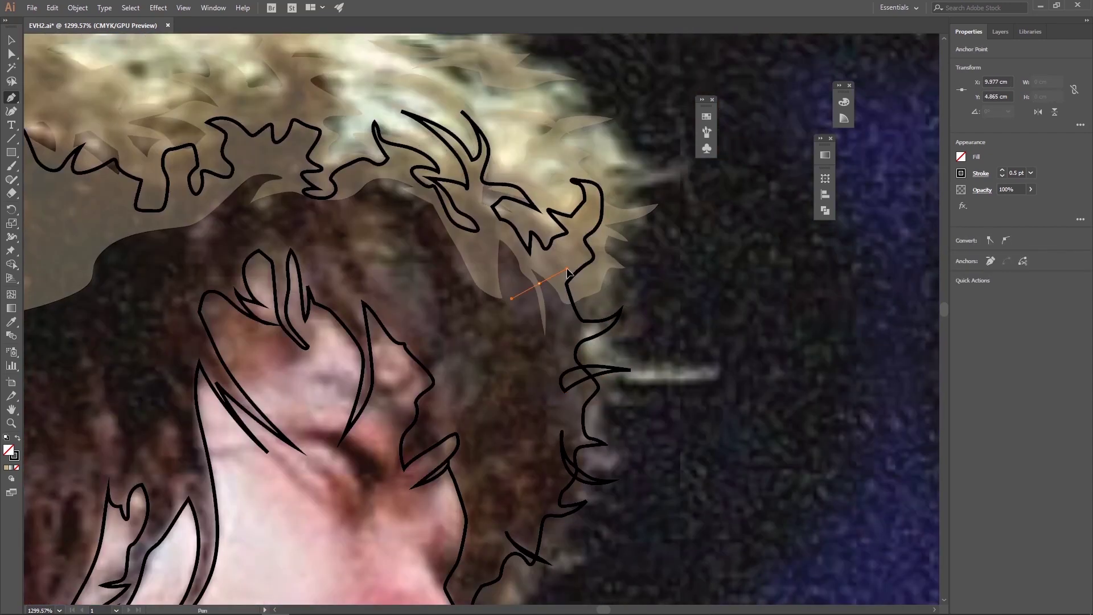
left_click(678, 274)
Draw a curved strand and a closed tapered strand at the curls' edge.
left_click(560, 225)
left_click(639, 160)
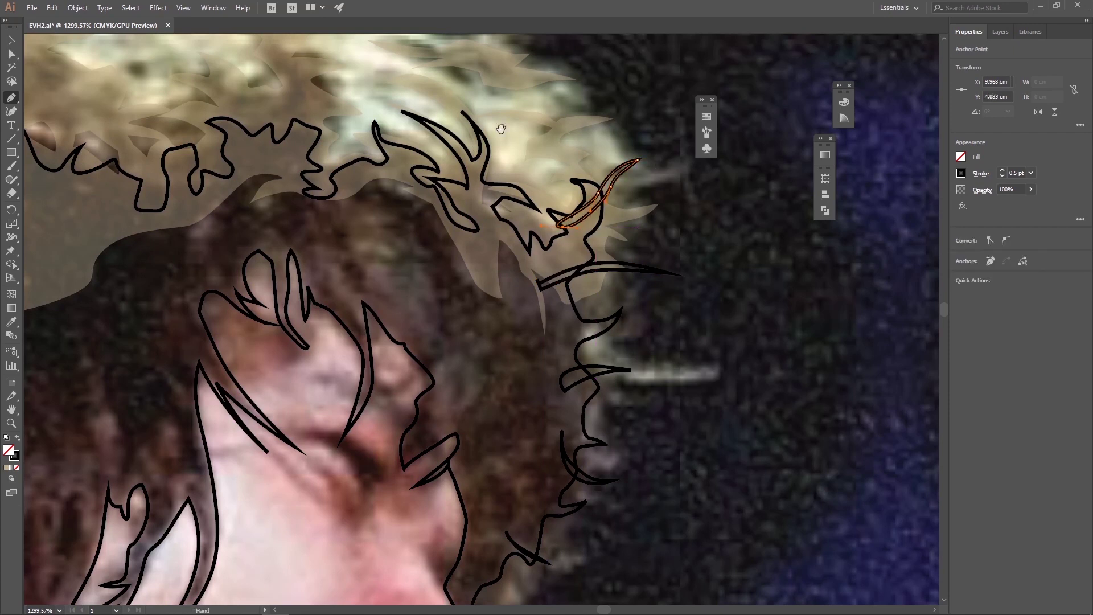
left_click_drag(501, 128, 666, 299)
left_click(643, 246)
left_click_drag(694, 338, 706, 340)
left_click(726, 273)
Draw and close another curved strand outline among the curls.
left_click(632, 253)
left_click(537, 210)
left_click(632, 253)
left_click(602, 276)
left_click_drag(514, 236, 488, 246)
left_click(483, 241)
Add a strand across the curls and close another one into a dark shape.
left_click(333, 247)
left_click(435, 246)
left_click(397, 215)
left_click_drag(444, 176, 654, 156)
left_click(587, 274)
left_click(494, 278)
Draw a closed zigzag strand running up through the curls.
left_click(508, 254)
left_click(484, 228)
left_click(461, 239)
left_click(443, 228)
left_click_drag(435, 144, 390, 168)
left_click(344, 231)
left_click(385, 239)
left_click(508, 254)
Add a small closed strand shape and another dark strand outline.
left_click_drag(424, 273, 575, 244)
left_click(574, 244)
left_click(512, 211)
left_click(574, 244)
left_click(506, 239)
Draw a strand extending down-left toward the neck and close it as a dark shape.
left_click(476, 228)
left_click(454, 212)
left_click(397, 205)
left_click(438, 224)
left_click(475, 251)
left_click(407, 296)
left_click(345, 330)
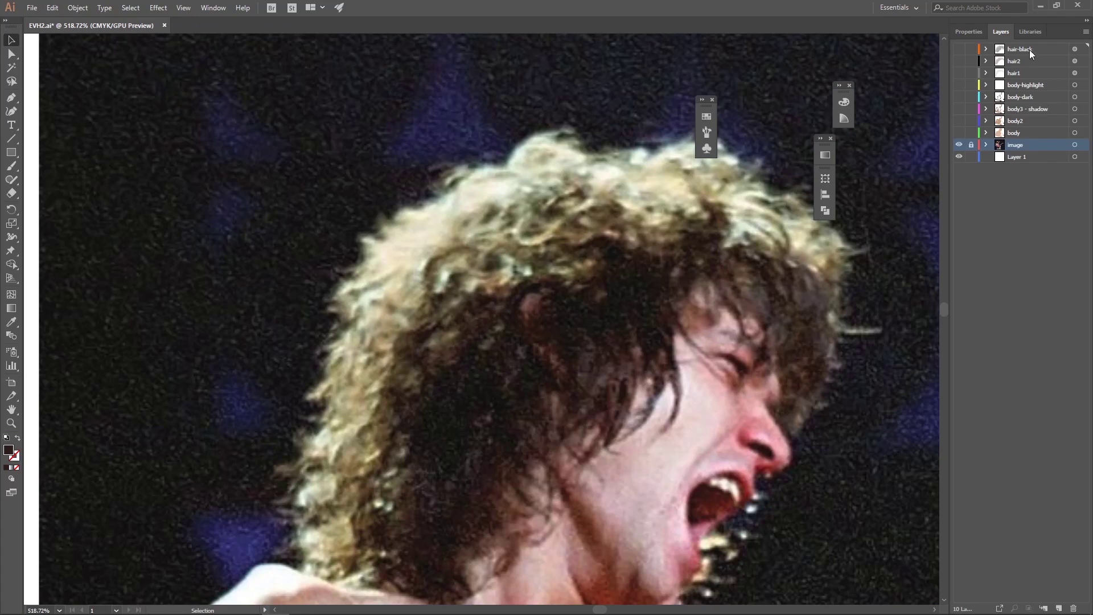
Select and unhide hair-black, then add a new layer named 'hair hl1' above it.
left_click(1030, 50)
left_click(959, 49)
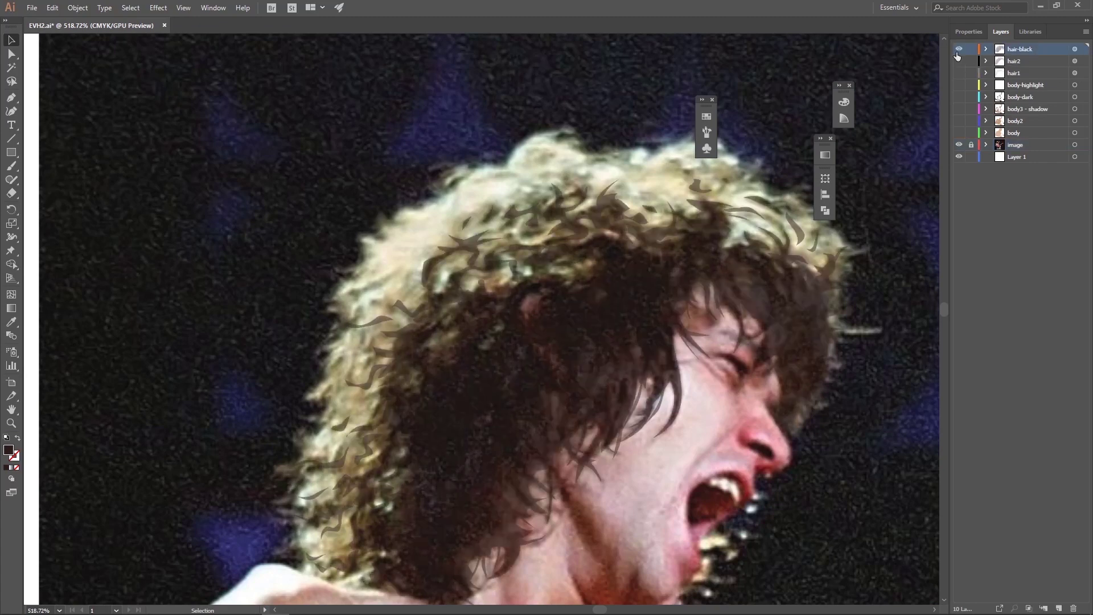
left_click(1085, 32)
left_click(1016, 34)
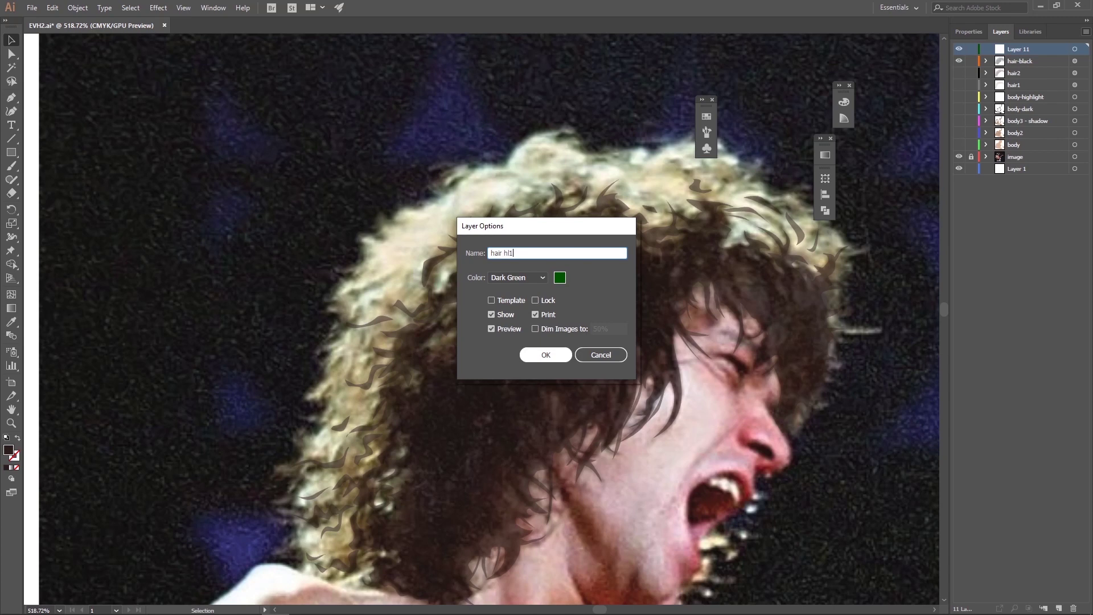
left_click(536, 356)
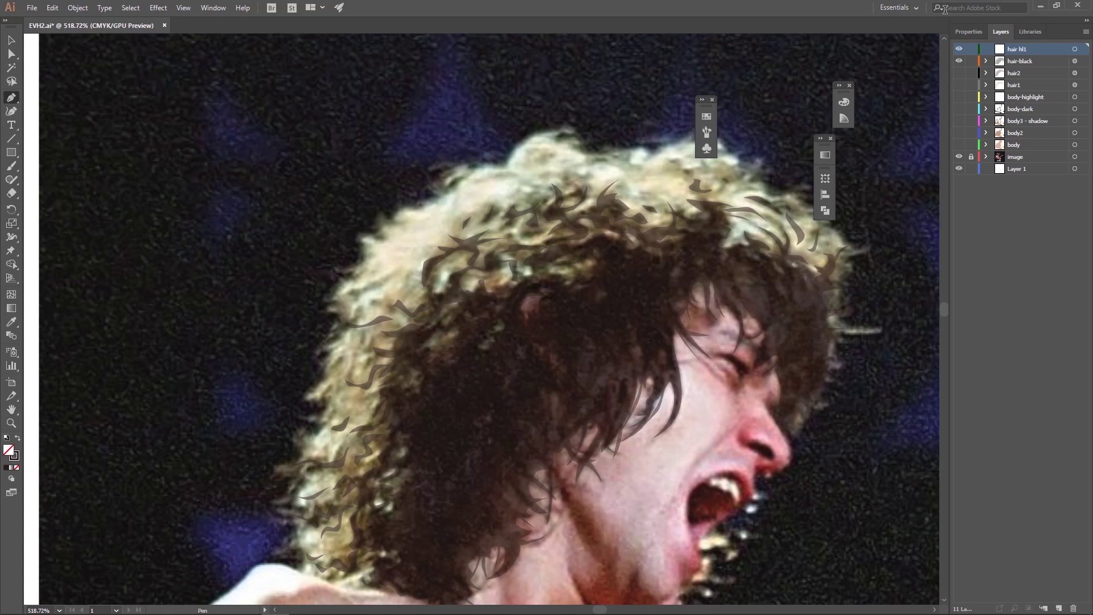
Set the stroke weight to 0.5 pt.
left_click(969, 31)
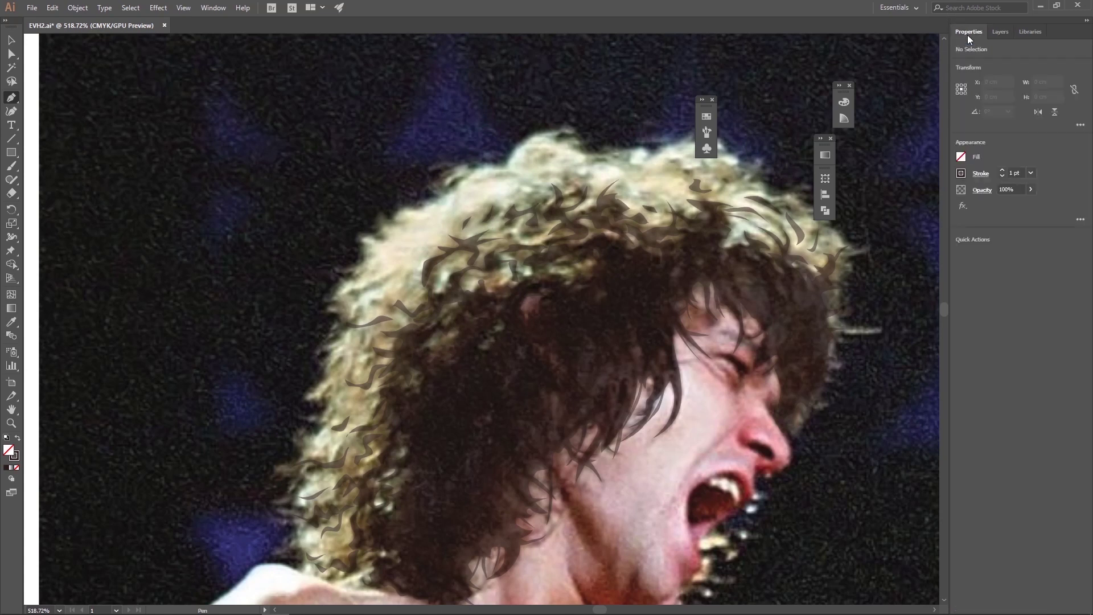
left_click(1031, 173)
left_click(1046, 200)
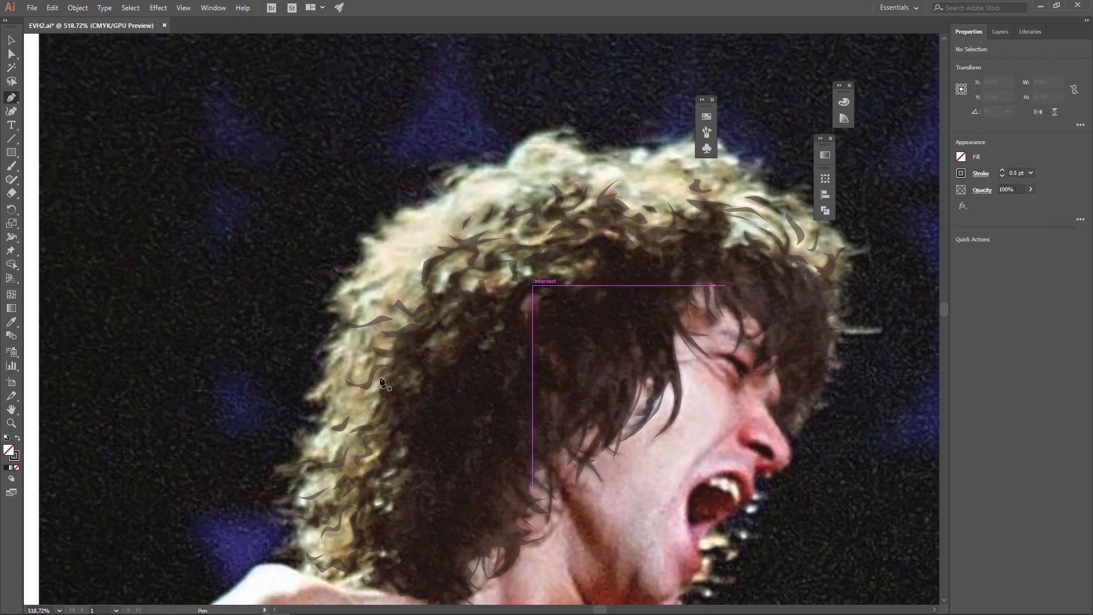
Zoom into the dark curls and close the first highlight strand with the Pen tool.
left_click(11, 423)
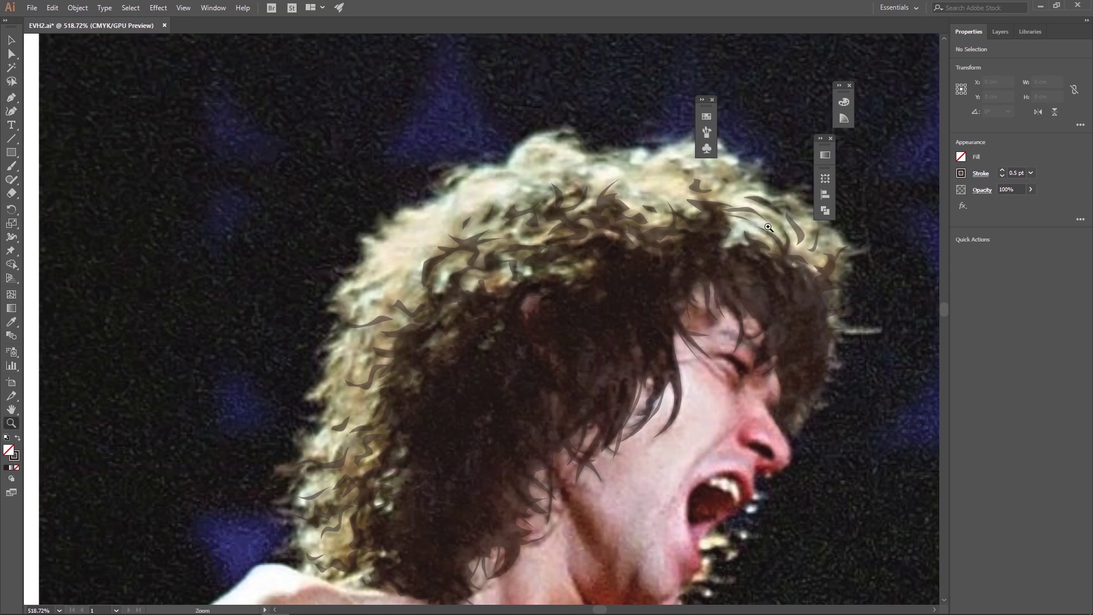
left_click_drag(769, 227, 871, 473)
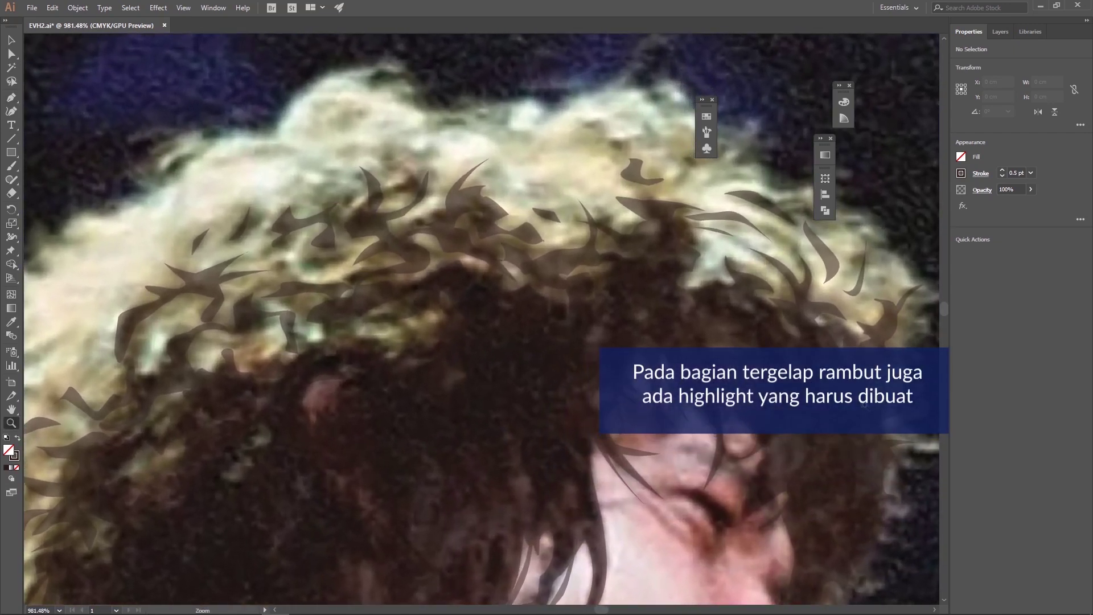
left_click_drag(859, 394, 592, 282)
left_click(604, 383)
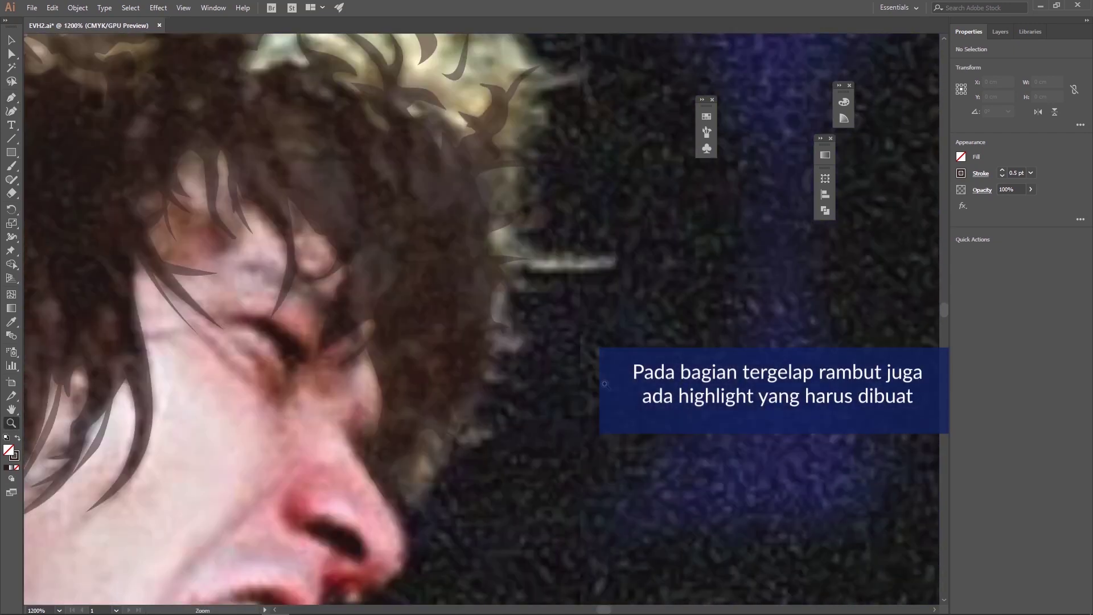
key("p")
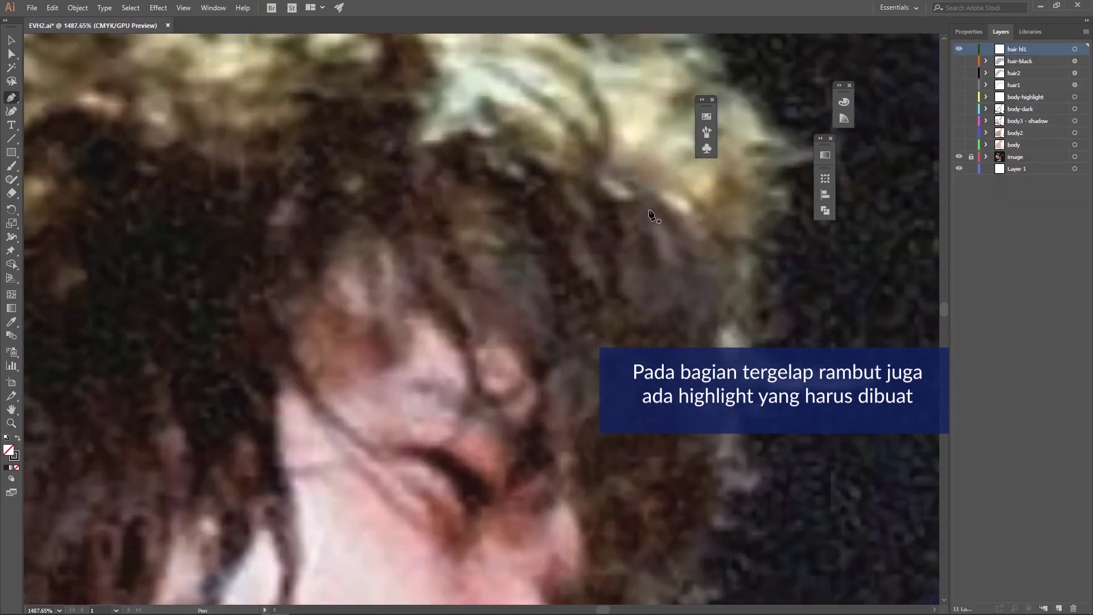
left_click(704, 304)
Draw a highlight strand with a curved edge and a wavy highlight strand.
left_click(653, 211)
left_click(618, 207)
left_click(641, 239)
left_click_drag(637, 267, 653, 300)
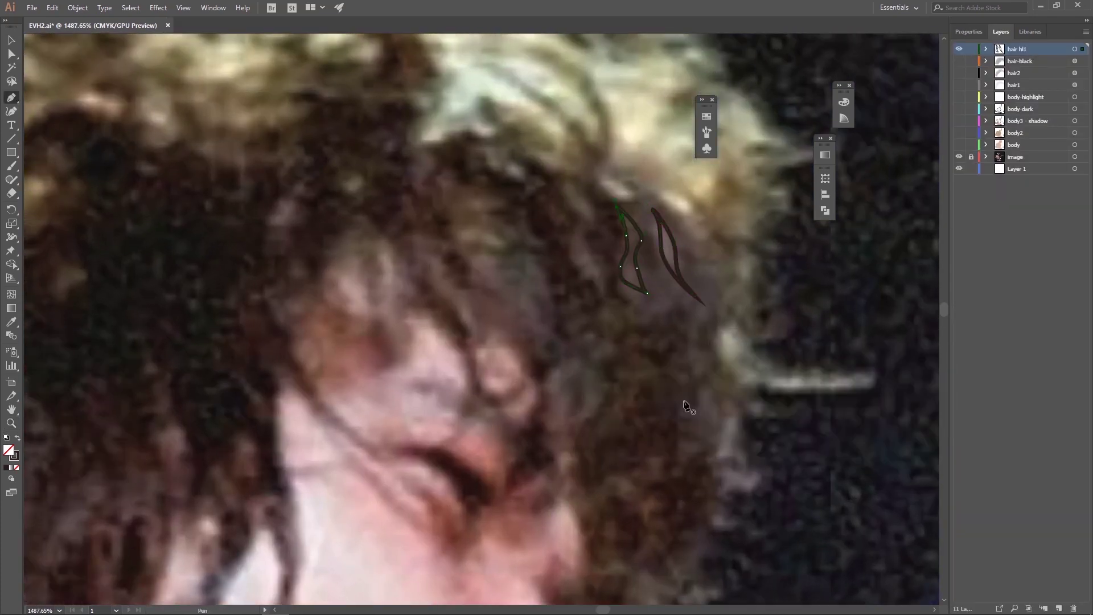
left_click_drag(686, 405, 620, 308)
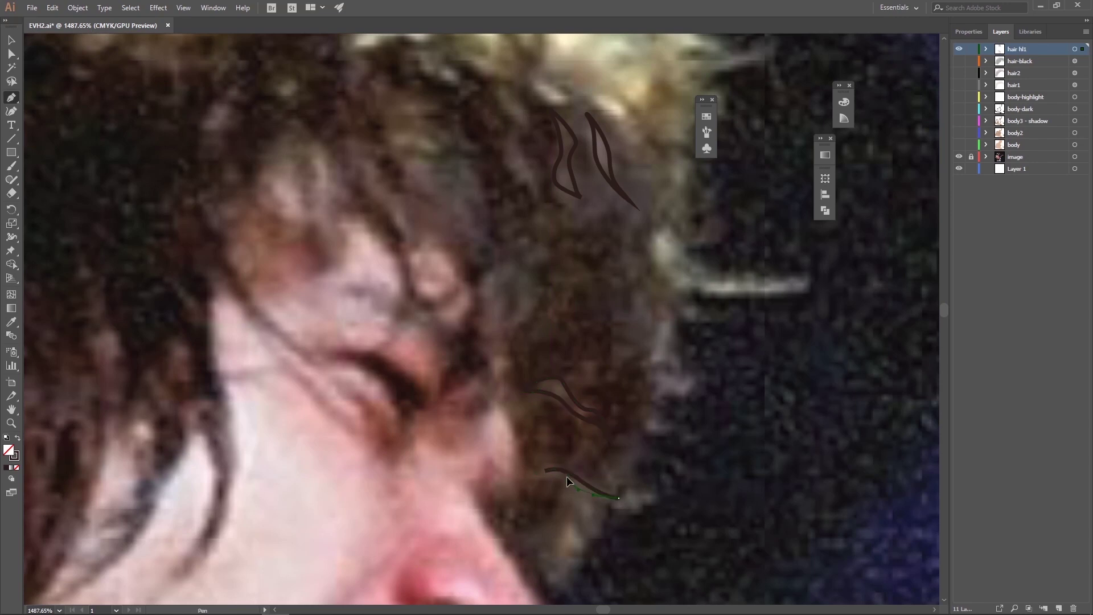
Close a small leaf-shaped highlight and start the next highlight strand.
left_click_drag(525, 259, 662, 332)
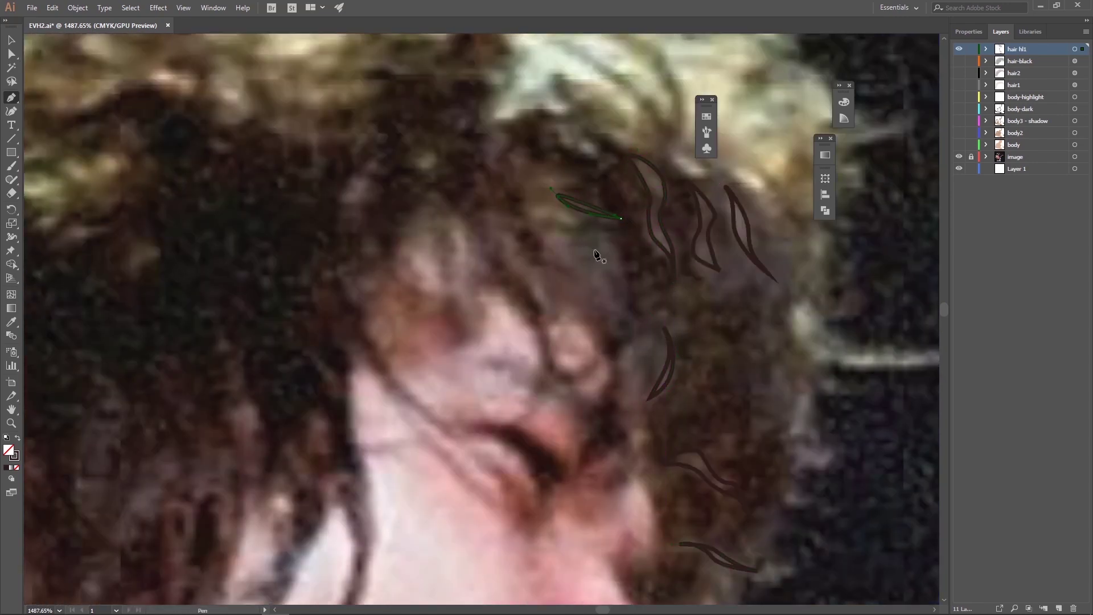
left_click(610, 251)
left_click_drag(573, 219, 527, 224)
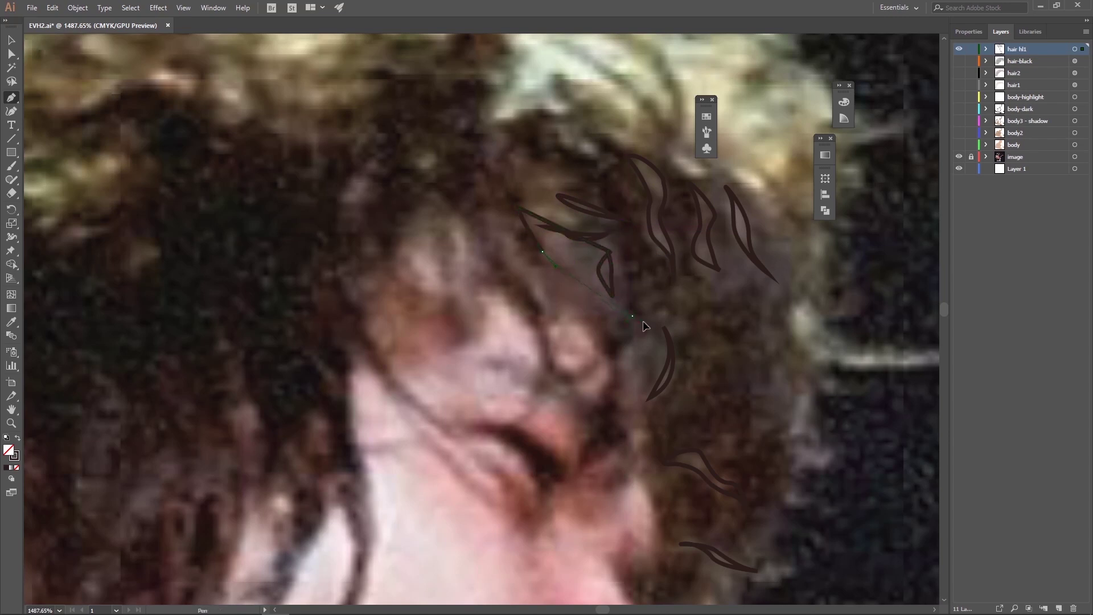
left_click_drag(645, 326, 756, 405)
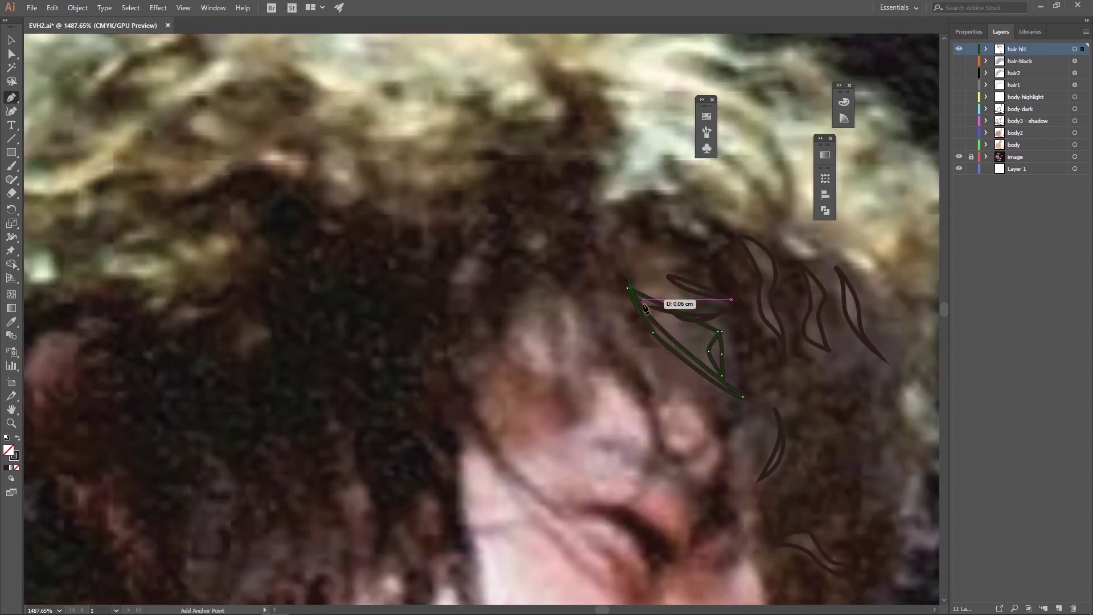
Draw and close a highlight strand above the face, then begin another.
left_click(618, 268)
left_click_drag(655, 292, 675, 296)
left_click(698, 233)
left_click(708, 232)
left_click(695, 212)
left_click(673, 203)
left_click(565, 292)
left_click(540, 276)
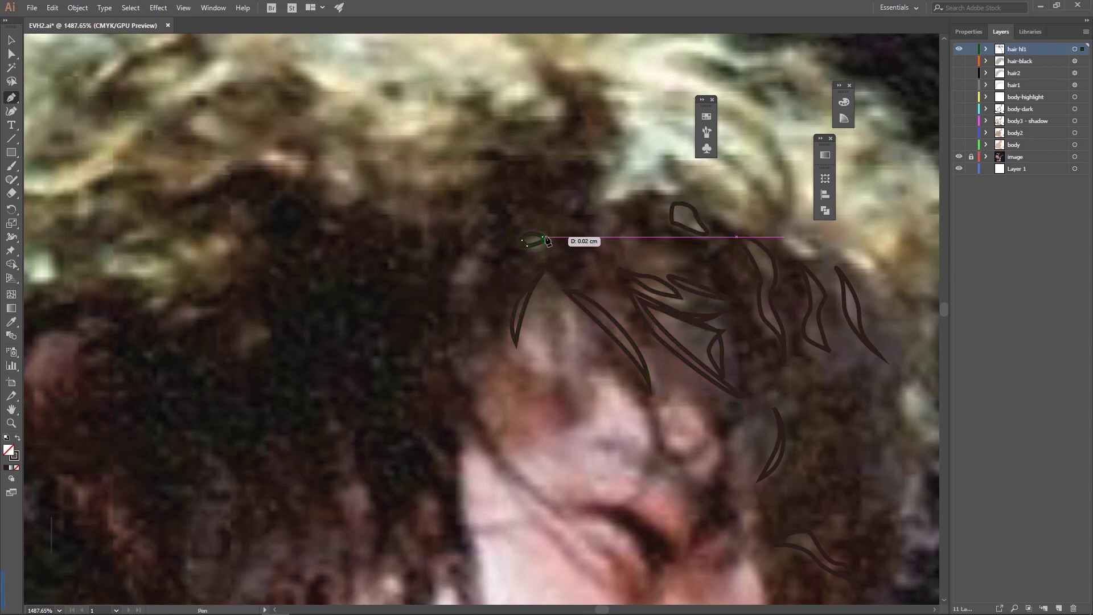
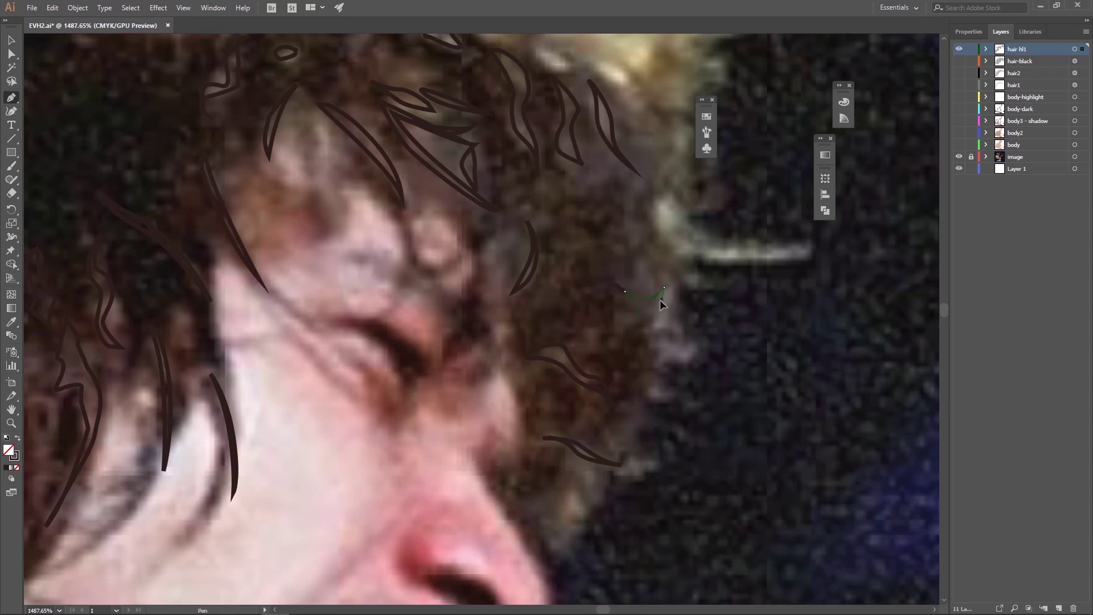
Show the hair2 and hair1 layers, keep body-highlight hidden, and select the hair hl1 layer.
left_click_drag(598, 279, 599, 281)
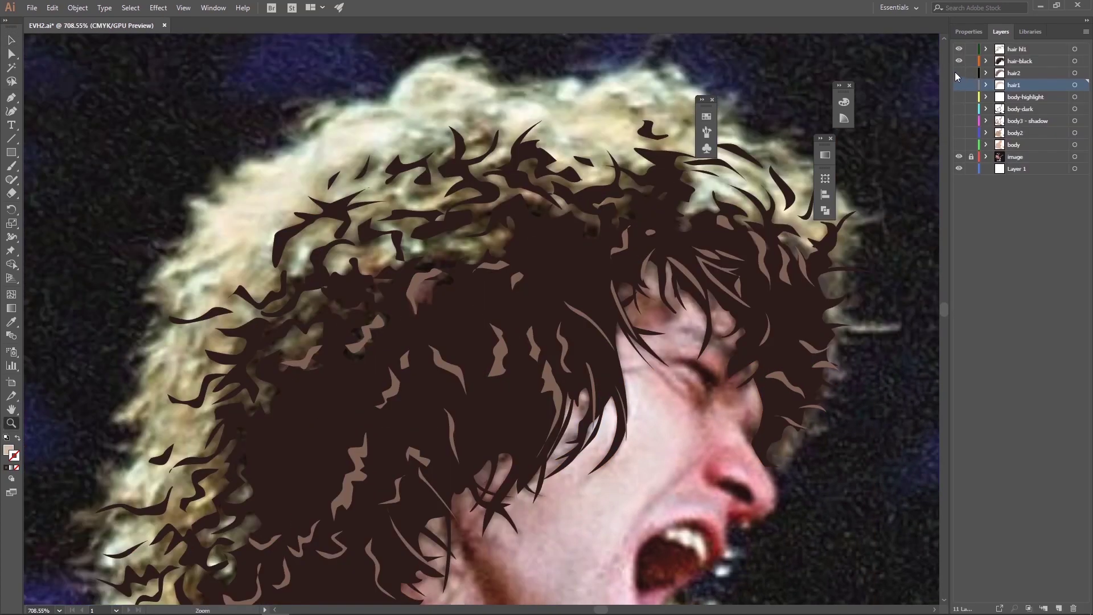
left_click(959, 73)
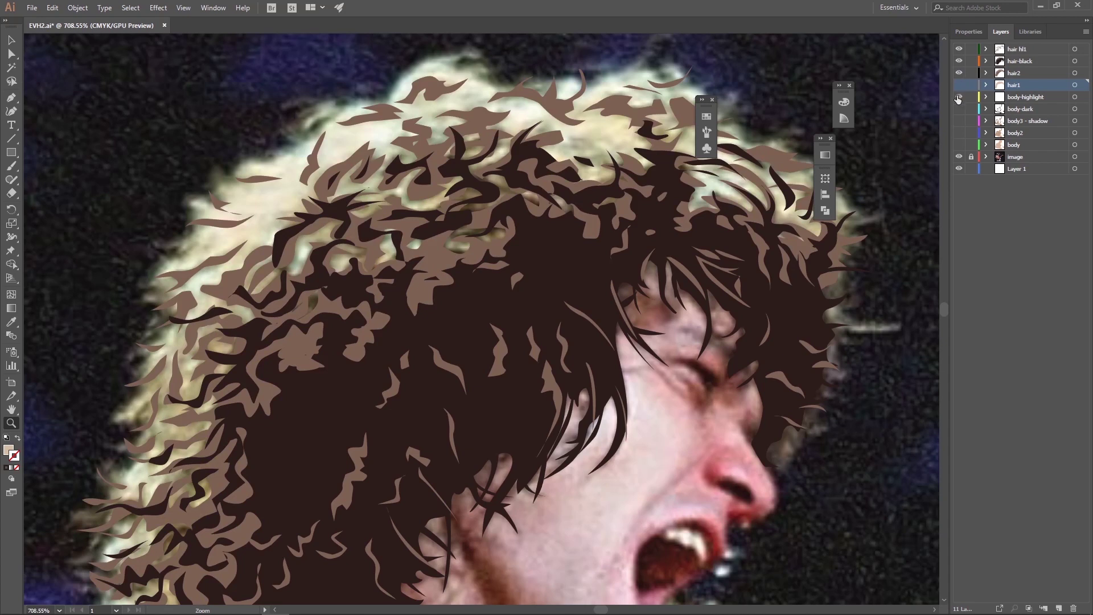
left_click(959, 97)
left_click(959, 97)
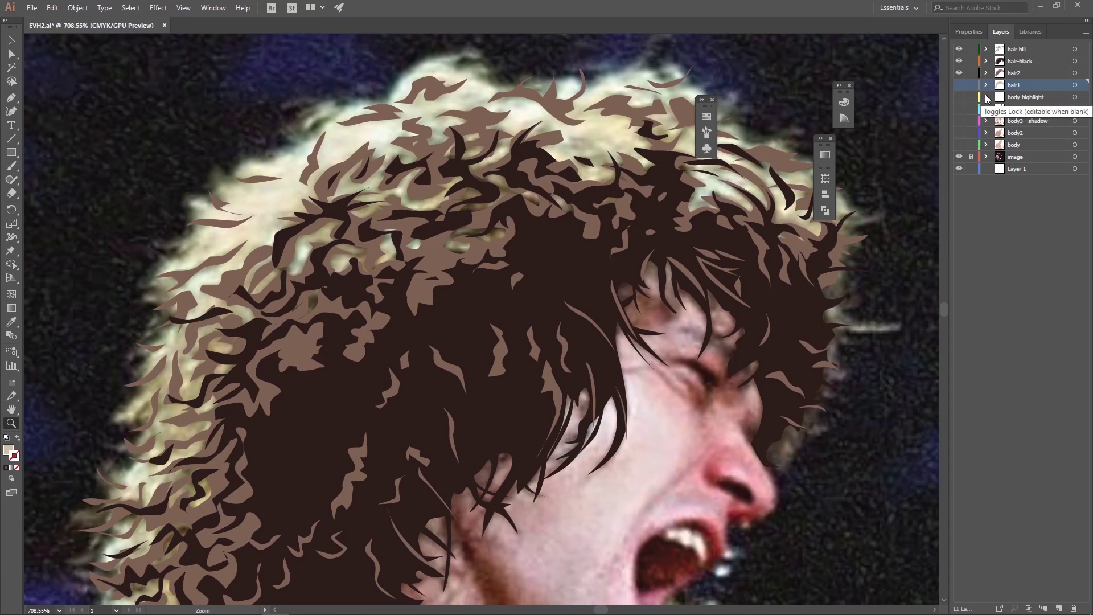
left_click(959, 85)
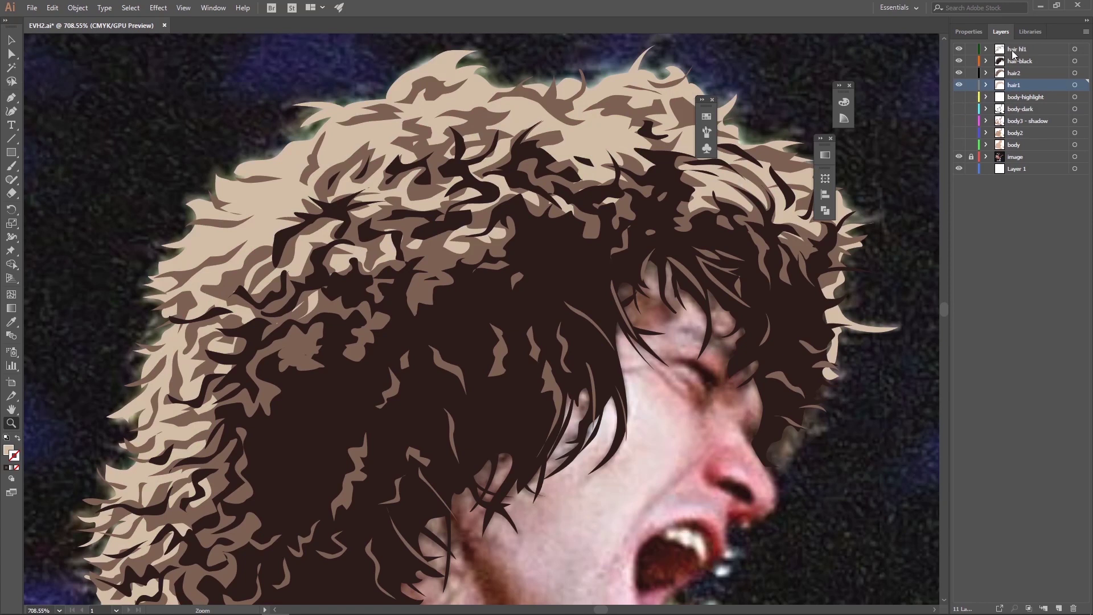
left_click(1017, 50)
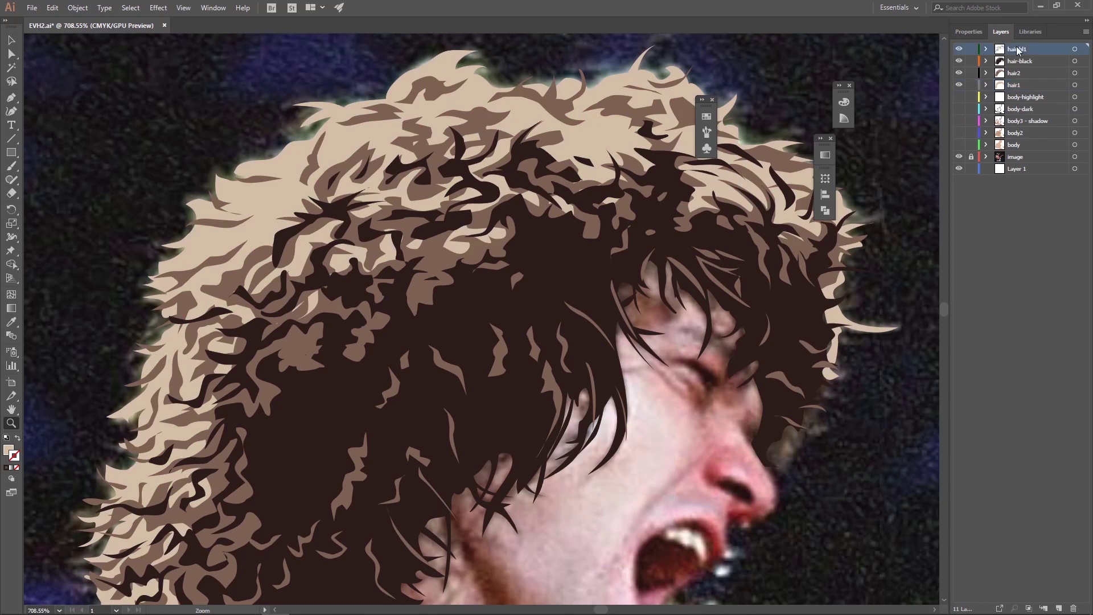
Create a new top layer named 'hairl - hl 2'.
left_click(1085, 32)
left_click(1024, 37)
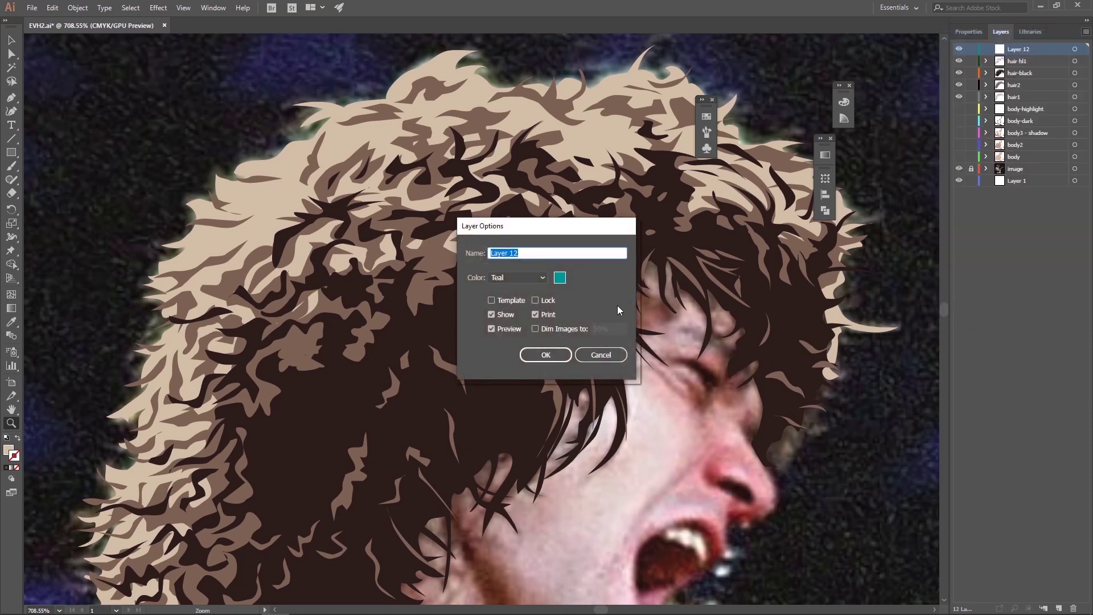
type("hair")
key("Return")
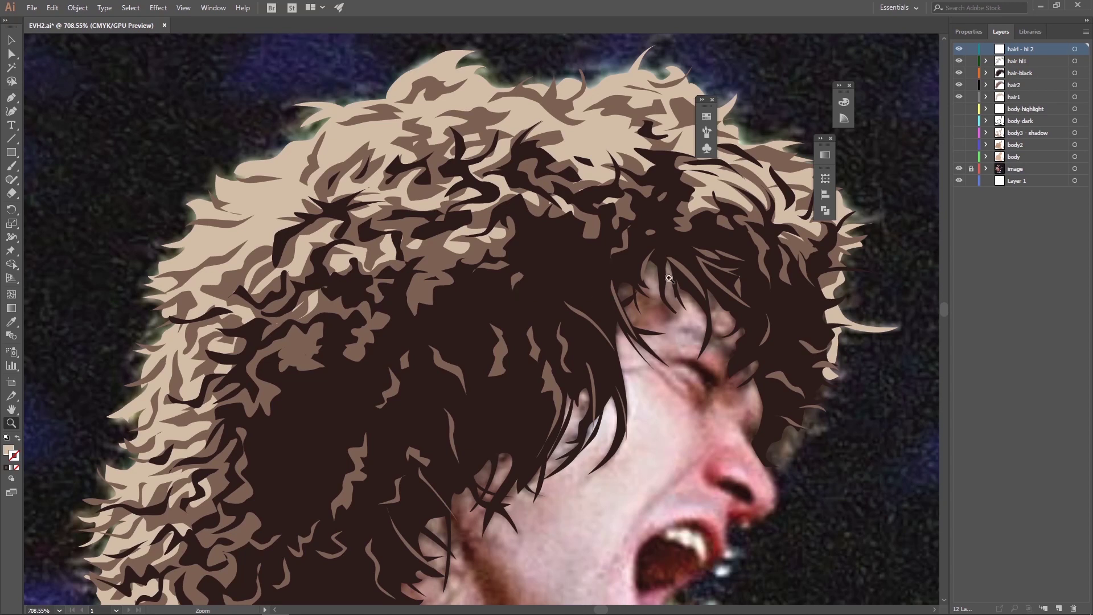
Zoom in on the hair edge with the Pen tool active and open the light beige fill color (R212 G191 B169).
left_click(669, 277)
key("p")
double_click(15, 456)
key("Escape")
left_click(706, 116)
double_click(550, 128)
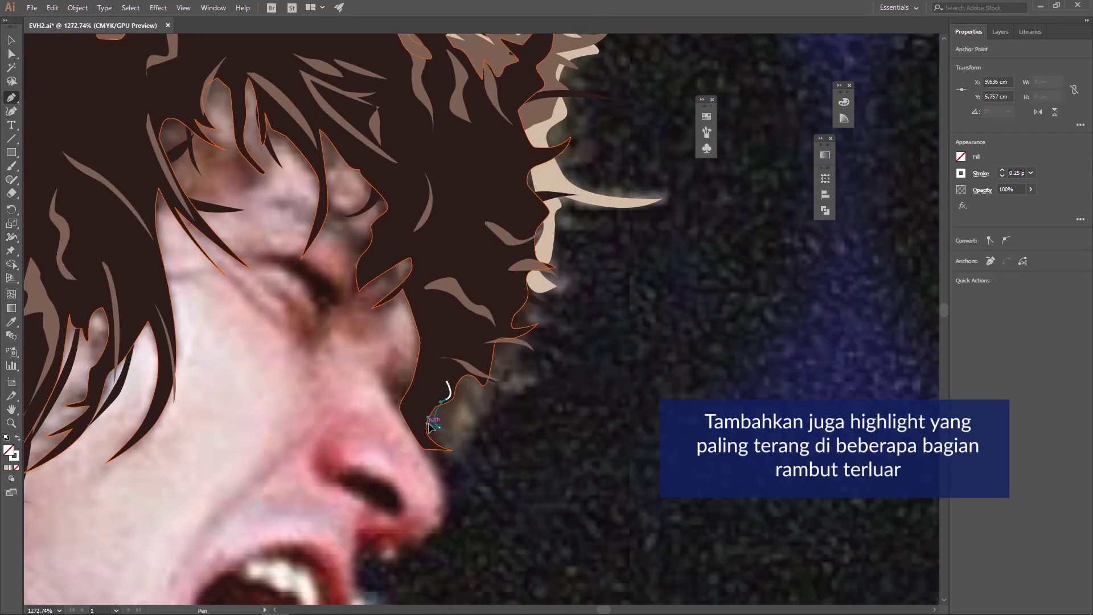
Close the highlight near the nose and draw two white highlight shapes along the hair edge.
left_click(428, 423)
left_click(546, 168)
left_click_drag(579, 192, 587, 193)
left_click(551, 204)
left_click(546, 168)
left_click(547, 226)
left_click_drag(552, 257, 535, 253)
left_click_drag(552, 209, 530, 500)
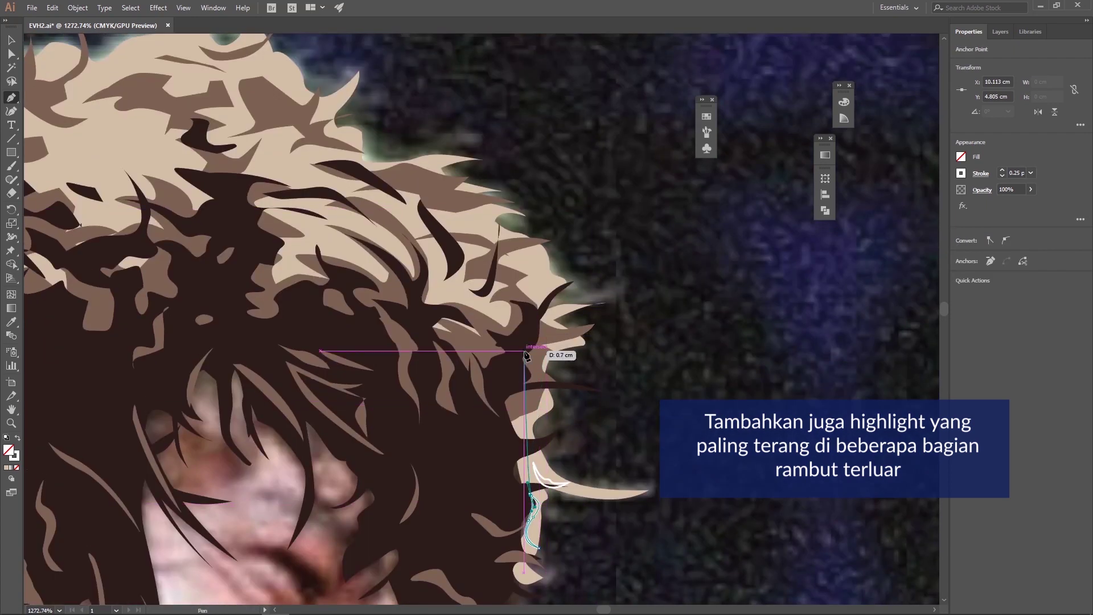
left_click(529, 500)
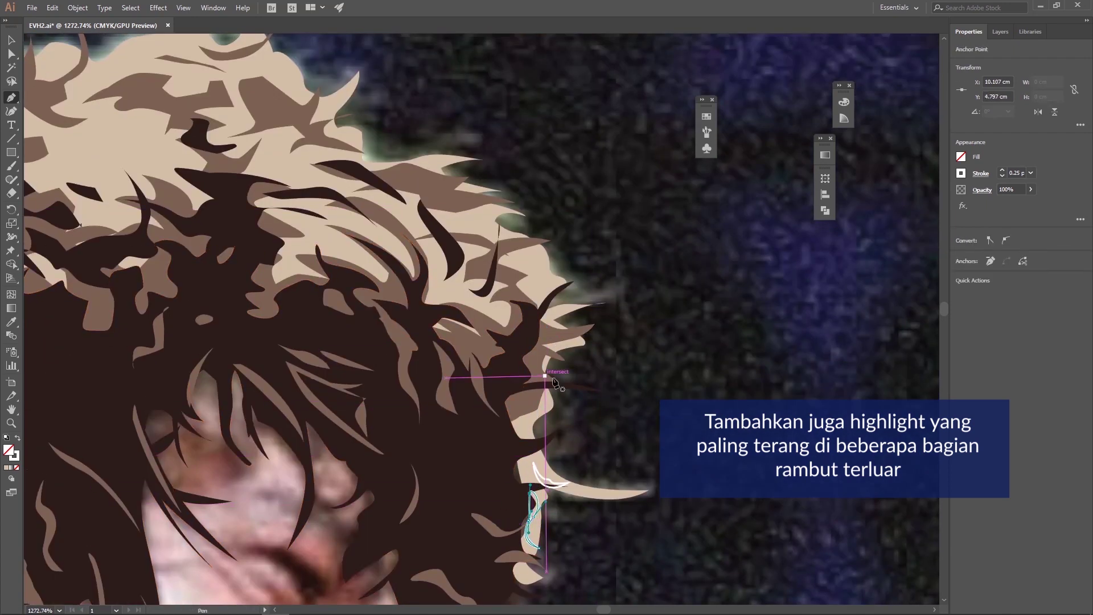
Draw three small white highlight strands along the curls and beside the hair spike.
scroll(549, 378, "up", 3)
left_click(547, 405)
left_click(509, 362)
left_click(432, 267)
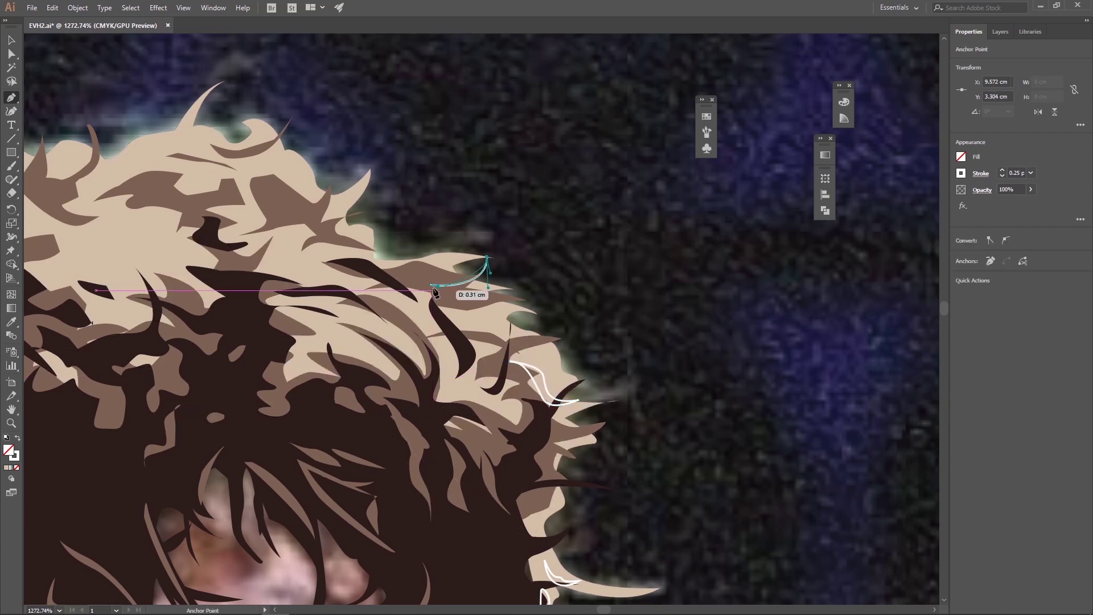
left_click(487, 256)
left_click_drag(364, 165, 578, 344)
left_click(572, 339)
left_click(473, 336)
left_click(322, 357)
left_click(393, 281)
left_click(371, 337)
Draw a white highlight running from the spike's base up to its tip.
scroll(371, 363, "left", 5)
left_click(340, 388)
left_click(373, 344)
left_click(415, 329)
left_click(460, 283)
left_click_drag(429, 332, 430, 337)
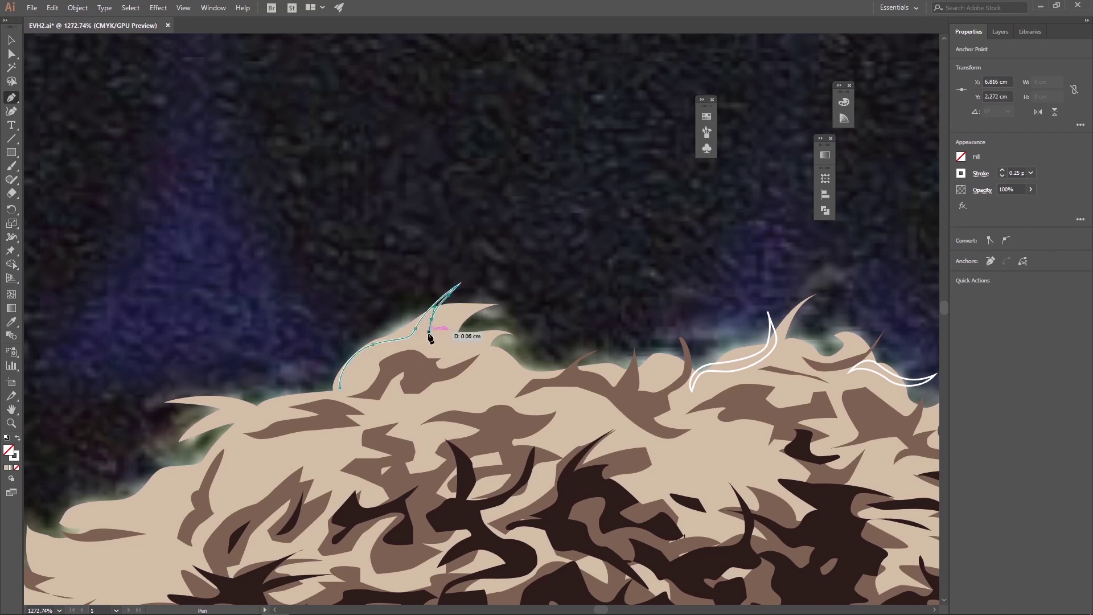
left_click(339, 387)
Draw a curved highlight strand below the spike following the curl.
left_click_drag(340, 388, 441, 320)
left_click(484, 354)
left_click(615, 300)
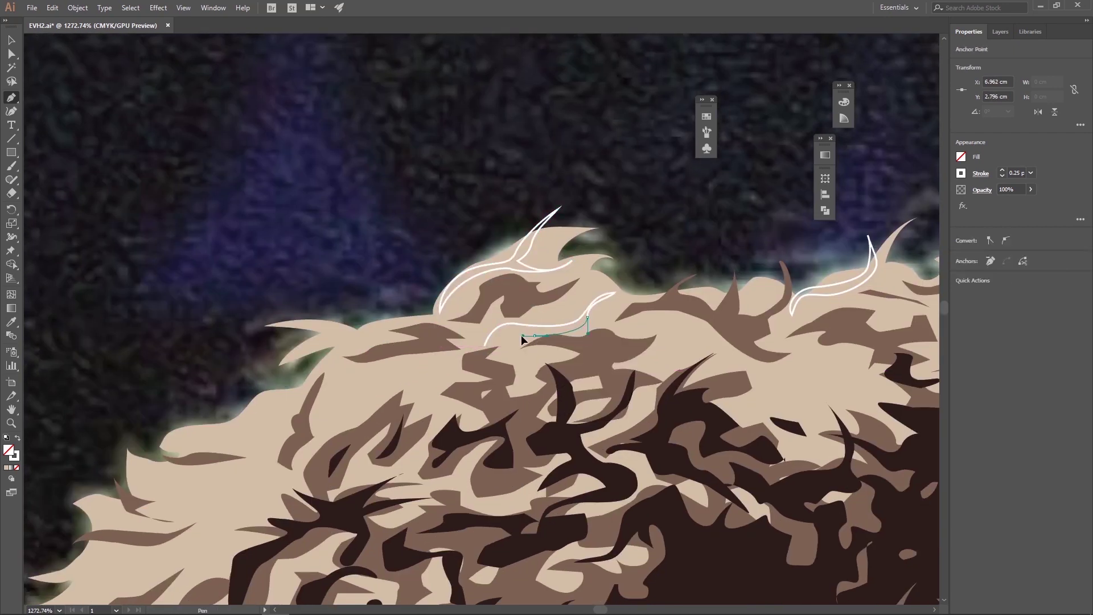
left_click(517, 342)
left_click_drag(481, 365, 662, 328)
left_click(662, 326)
Add a left-side highlight strand and a small highlight at the hair edge.
left_click(583, 289)
left_click(528, 277)
left_click(470, 304)
left_click(488, 349)
left_click(552, 305)
left_click(587, 292)
left_click_drag(587, 293, 669, 253)
left_click(708, 245)
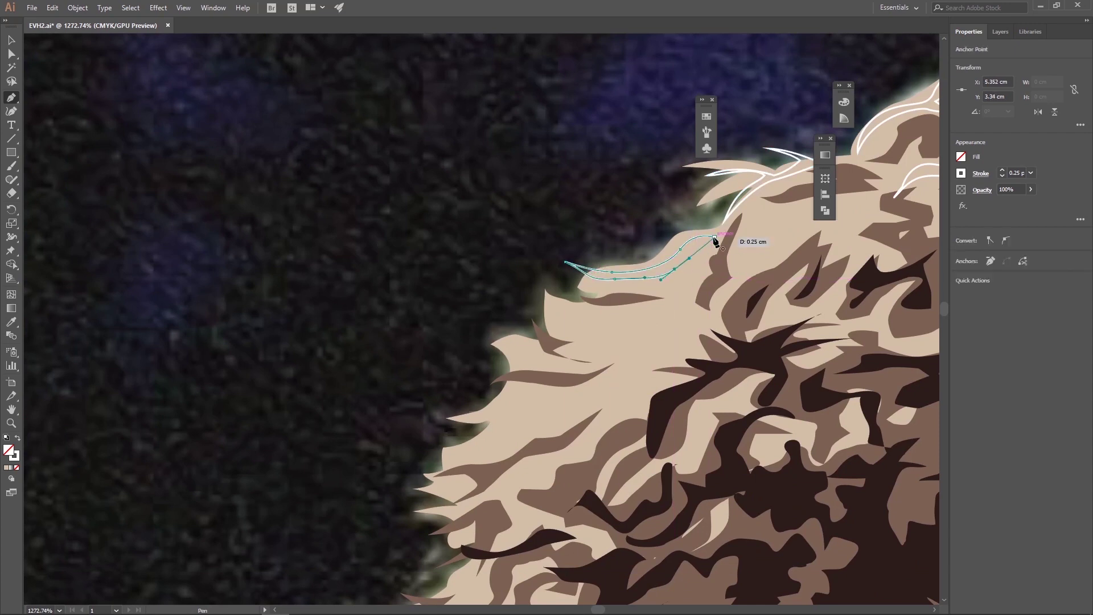
left_click(716, 280)
Trace two more highlight strands further up the blond hair's outer edge.
left_click(665, 289)
left_click(763, 254)
left_click_drag(648, 317, 768, 265)
left_click(649, 263)
left_click(794, 276)
left_click(719, 300)
left_click_drag(690, 317, 768, 209)
left_click(754, 326)
left_click(704, 354)
left_click(736, 366)
Close a strand on the left hair edge and add a curved highlight lower down.
left_click_drag(753, 306, 690, 199)
left_click_drag(632, 303, 699, 194)
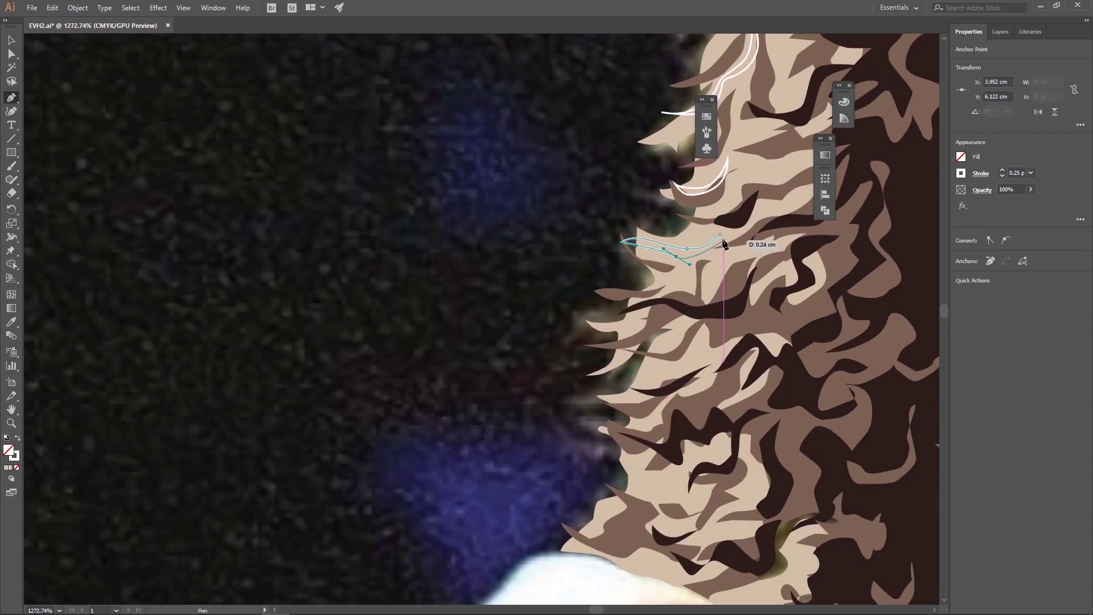
left_click_drag(656, 243, 663, 221)
left_click(732, 184)
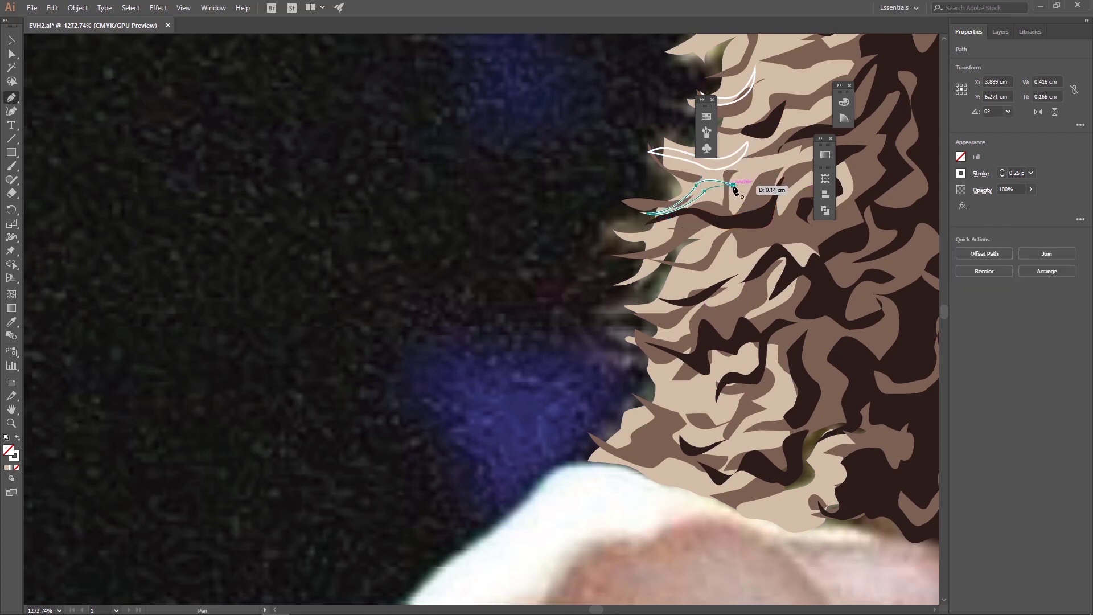
left_click(612, 290)
left_click(709, 276)
left_click(746, 264)
left_click(720, 258)
left_click(612, 290)
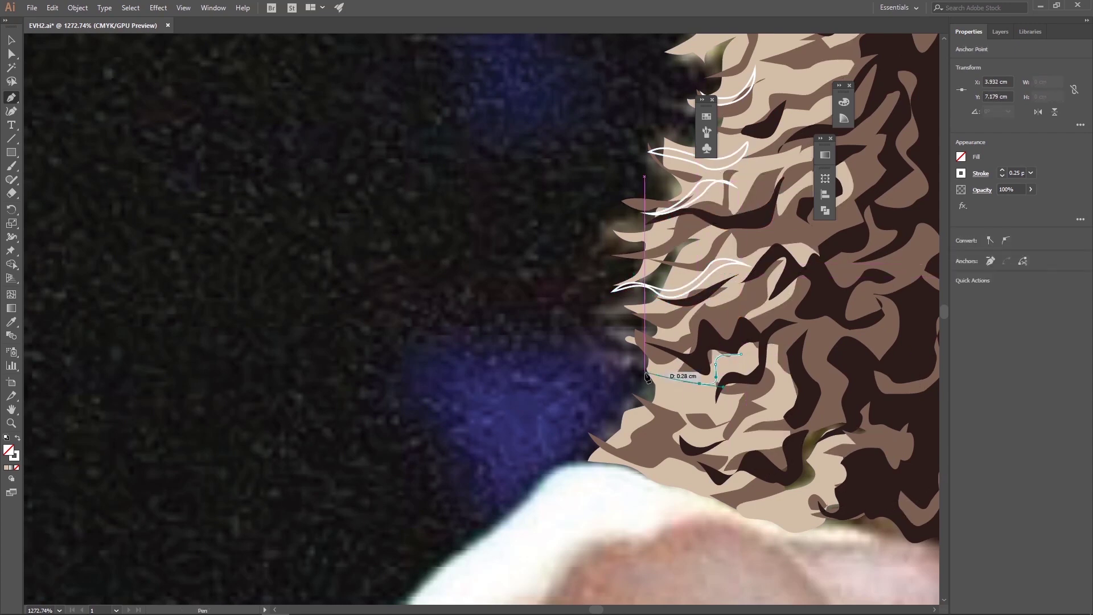
Draw short curved highlight strands over the lower curls.
left_click(697, 259)
left_click_drag(778, 291, 674, 330)
left_click_drag(641, 345, 636, 359)
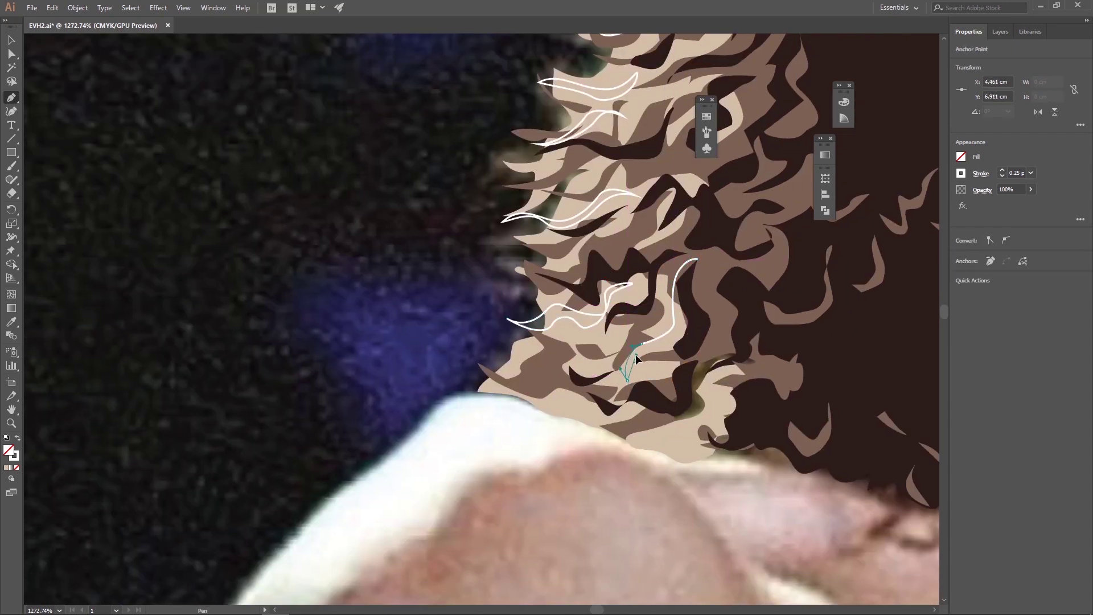
left_click_drag(632, 419, 547, 393)
left_click(666, 346)
left_click_drag(617, 387, 630, 383)
left_click(575, 346)
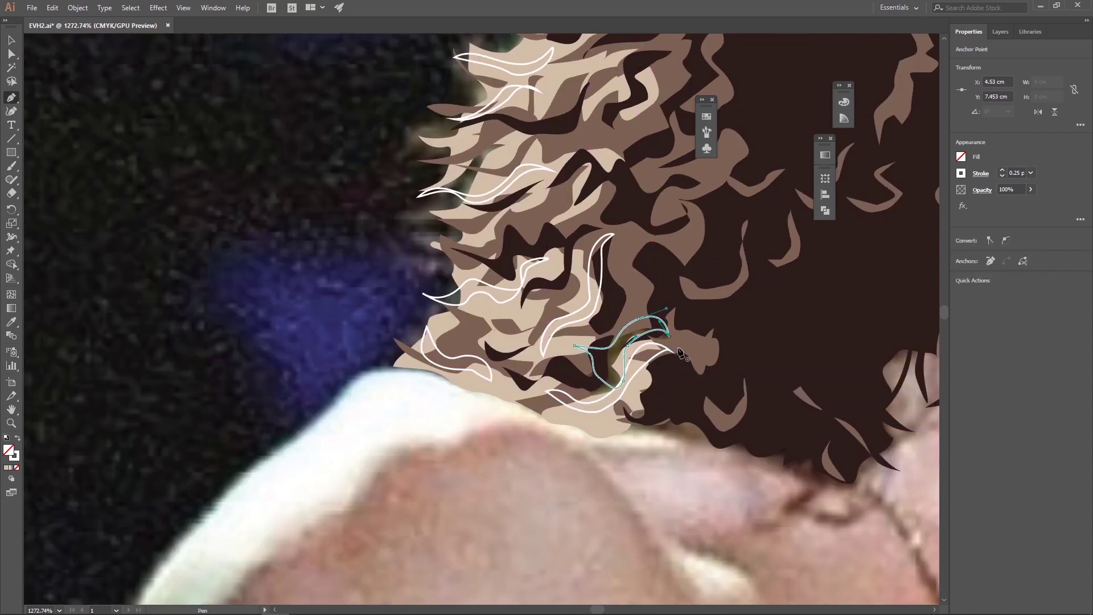
Add another curved highlight strand on the neighbouring curls.
left_click_drag(751, 239, 412, 174)
left_click(412, 174, "ctrl")
left_click_drag(527, 308, 576, 424)
left_click_drag(618, 258, 592, 383)
mouse_move(570, 348)
left_mouse_down()
mouse_move(555, 435)
mouse_move(613, 438)
mouse_move(609, 383)
left_mouse_up()
left_click(621, 367)
Draw thin highlight strands running along the dark locks.
mouse_move(659, 452)
left_mouse_down()
mouse_move(598, 341)
mouse_move(498, 395)
left_mouse_up()
left_click(584, 424)
left_click(586, 341)
left_click(604, 319, "ctrl")
left_click(583, 416)
mouse_move(627, 336)
left_mouse_down()
mouse_move(624, 303)
mouse_move(532, 407)
left_mouse_up()
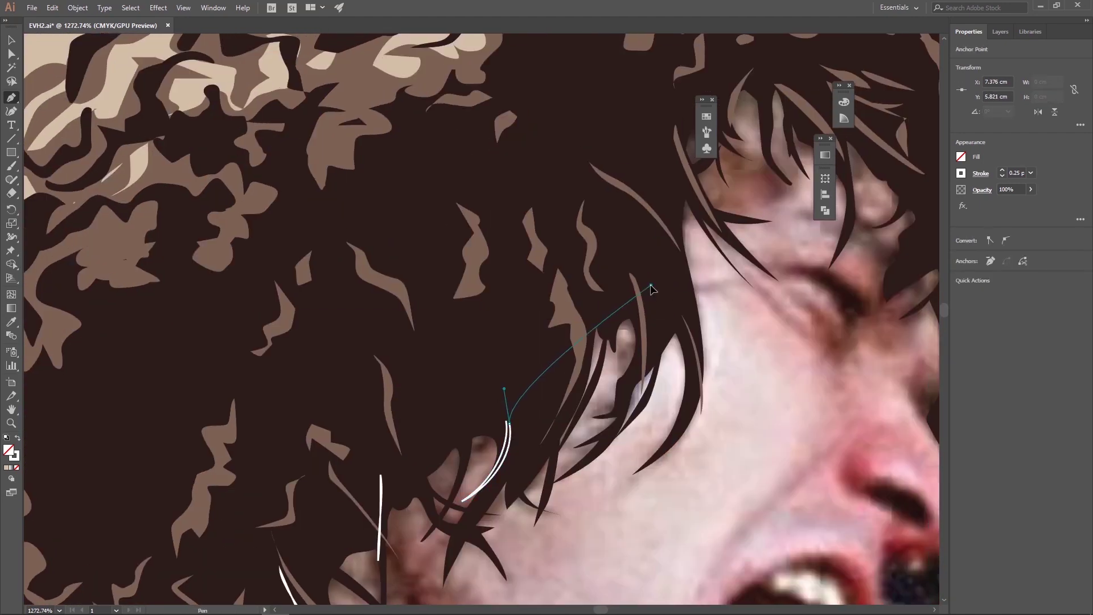
left_click_drag(665, 308, 663, 383)
left_click_drag(606, 239, 362, 433)
left_click_drag(448, 421, 424, 408)
left_click(417, 312)
Add final highlight strands over the dark hair near the face, then zoom out.
left_click_drag(672, 379, 499, 398)
left_click(484, 401)
left_click(398, 310)
left_click_drag(530, 341, 401, 270)
left_click(402, 429)
left_click_drag(418, 354, 797, 484)
mouse_move(456, 171)
left_mouse_down()
mouse_move(525, 239)
mouse_move(508, 270)
mouse_move(74, 372)
left_mouse_up()
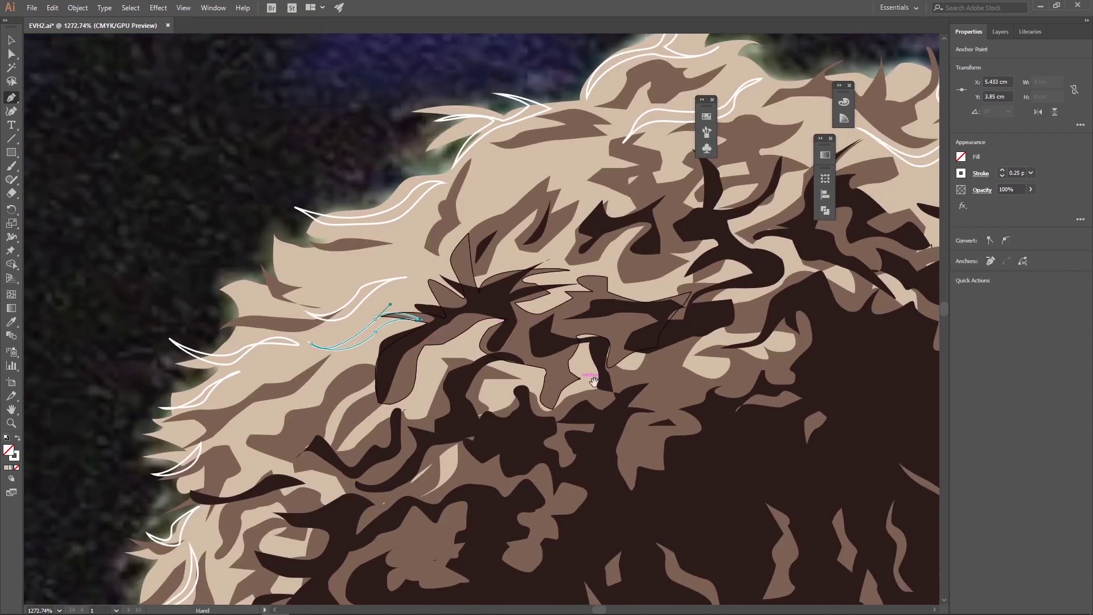
left_click_drag(642, 322, 514, 260)
left_click(530, 276, "ctrl")
Select the new white highlight strands and set their opacity to 74%.
scroll(512, 274, "down", 2)
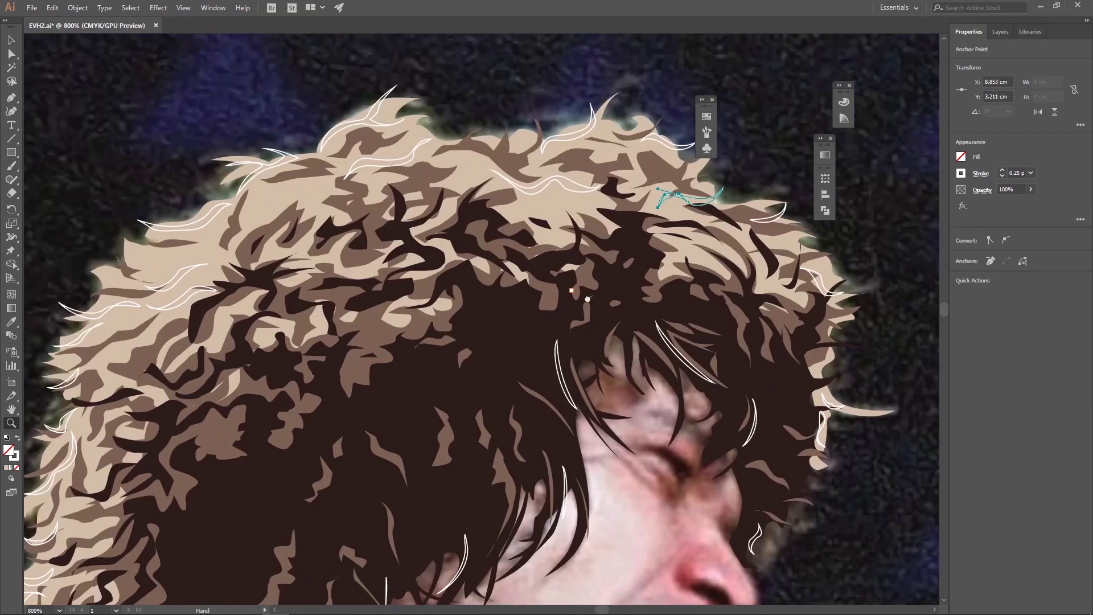
left_click(1000, 31)
left_click(1075, 49)
left_click(707, 117)
key("v")
left_click(969, 31)
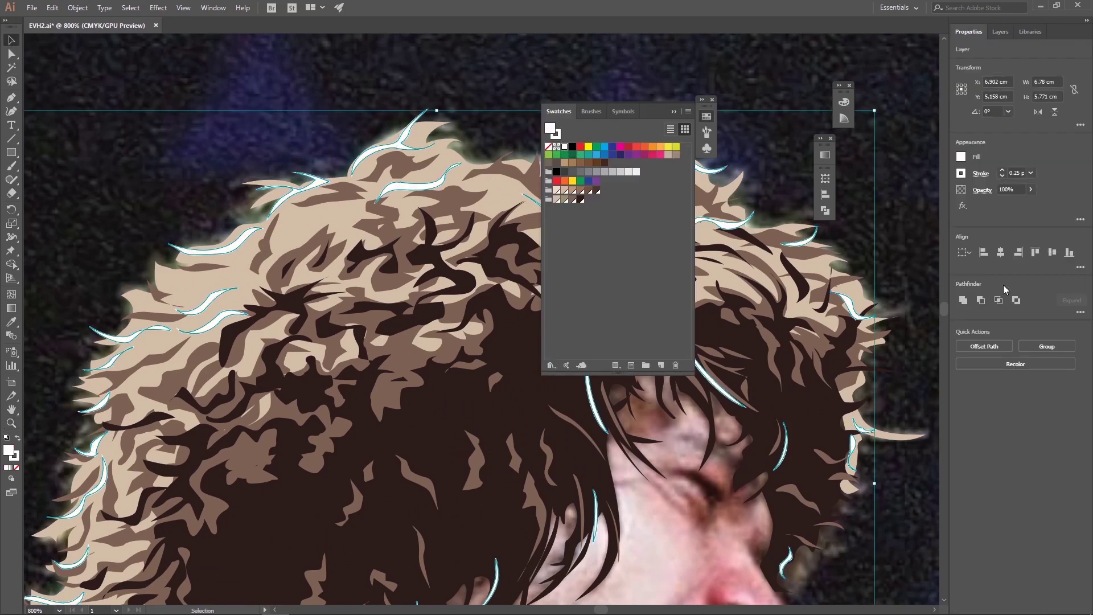
left_click(1000, 31)
left_click_drag(995, 203, 1021, 203)
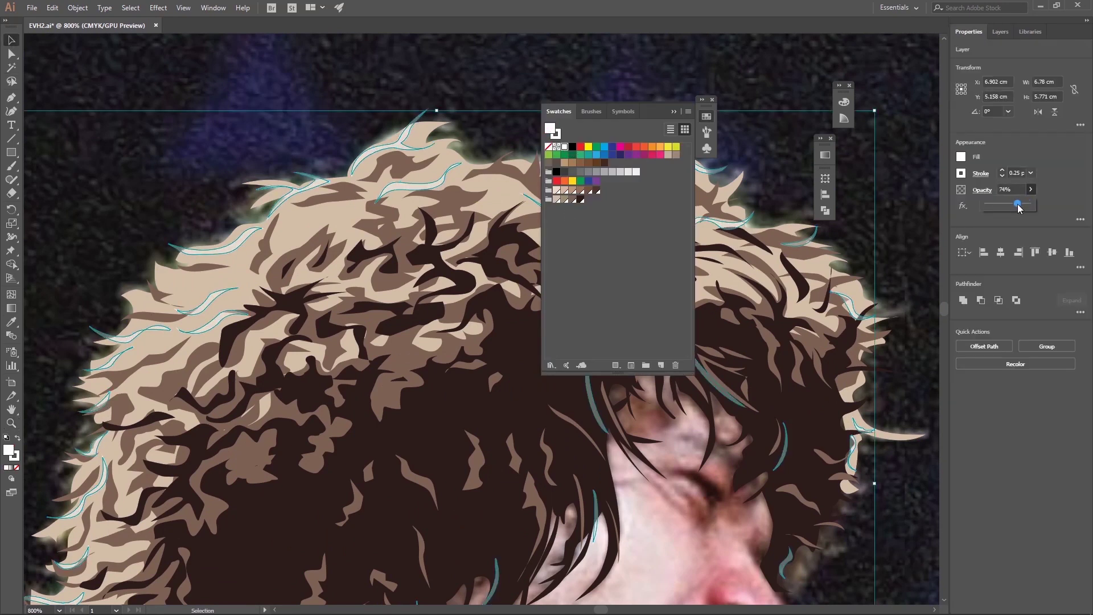
key("ctrl+minus")
double_click(9, 450)
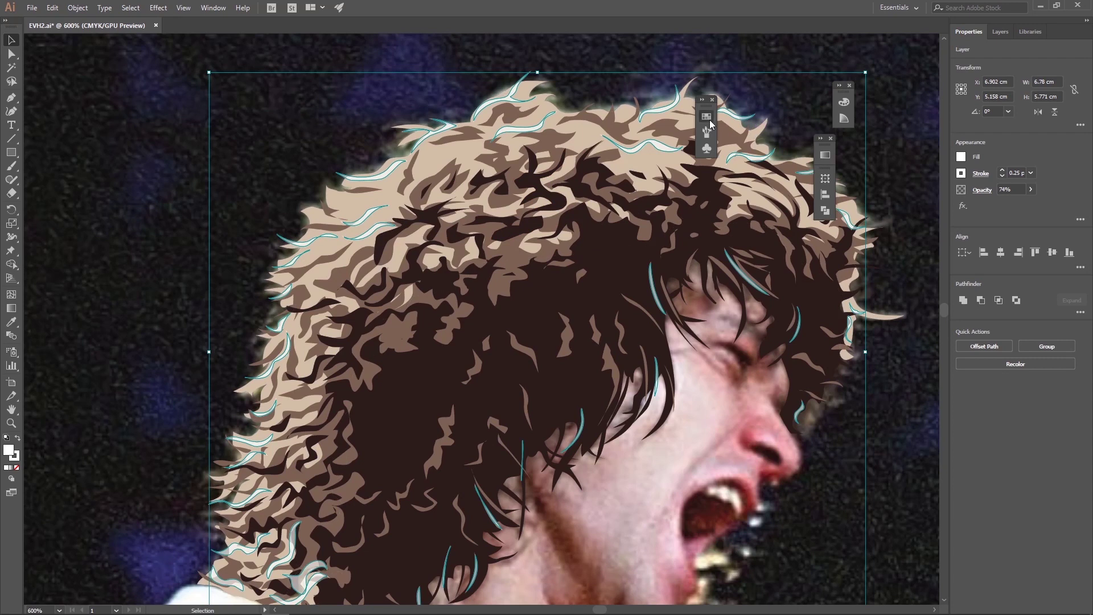
left_click(706, 116)
key("Escape")
key("ctrl+shift+a")
Turn the body layers back on, select body-dark, and zoom out to the whole figure.
left_click(1000, 31)
left_click(1074, 61)
left_click_drag(958, 109, 958, 157)
left_click(1021, 121)
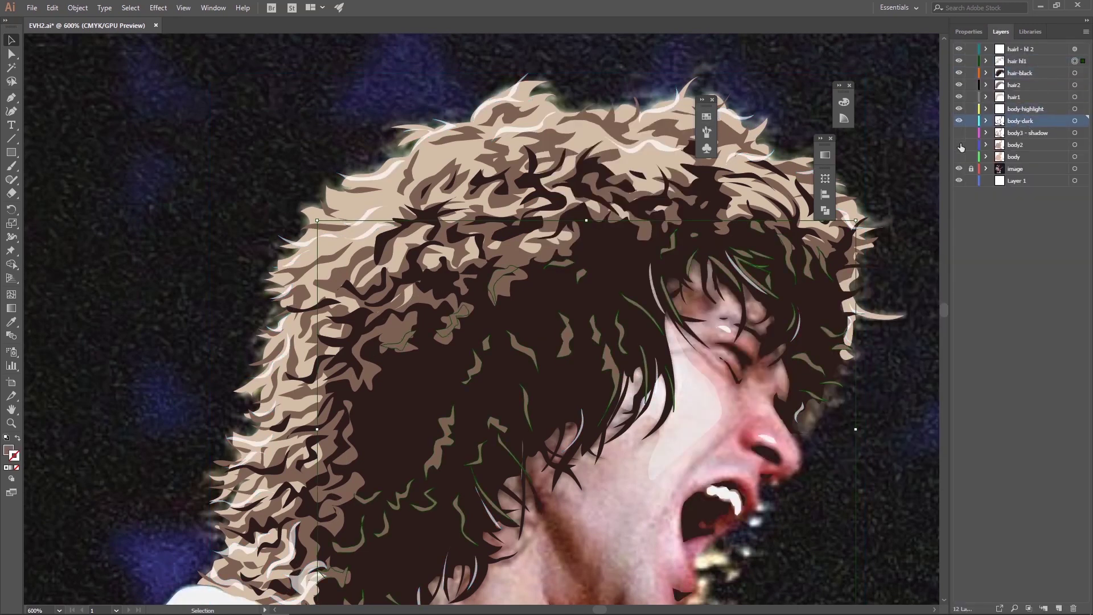
key("z")
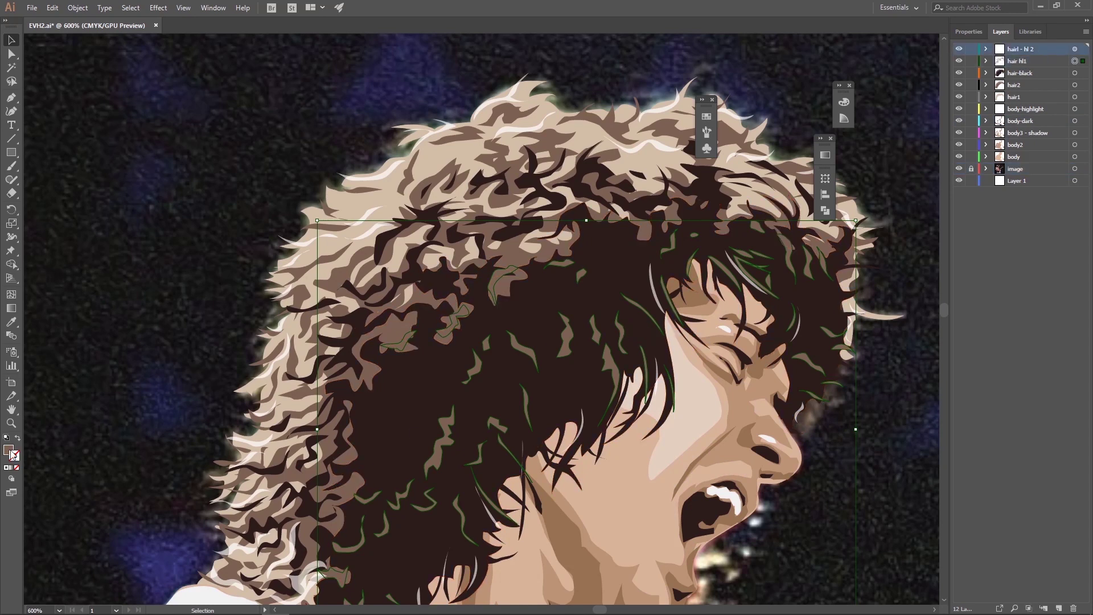
key("ctrl+minus")
key("ctrl+minus")
key("v")
key("ctrl+shift+a")
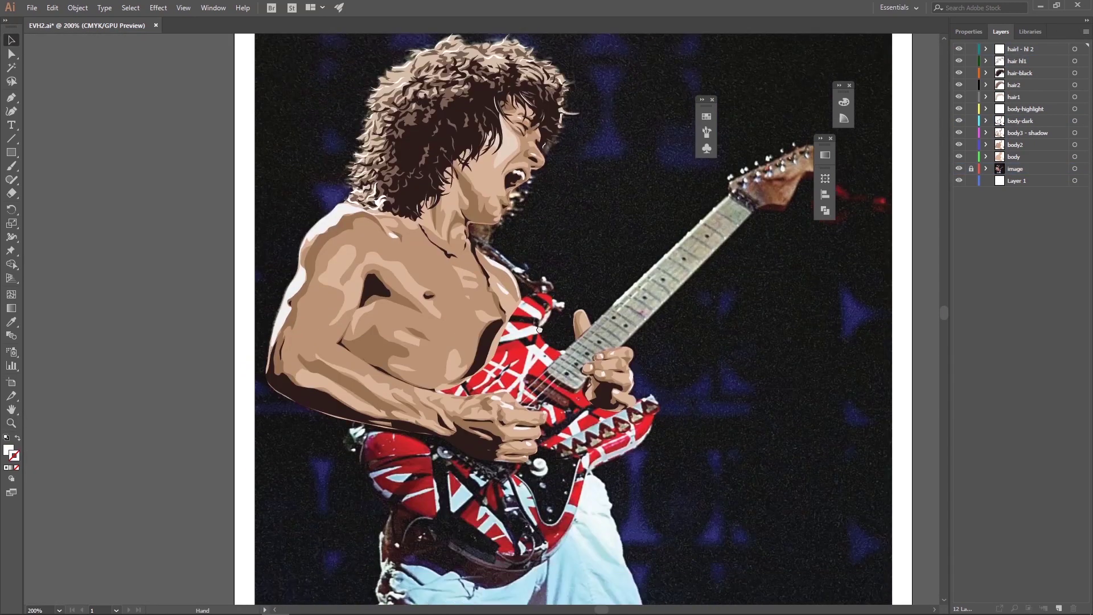
Add a layer named 'celana1' at the top of the Layers panel.
left_click_drag(541, 424, 539, 290)
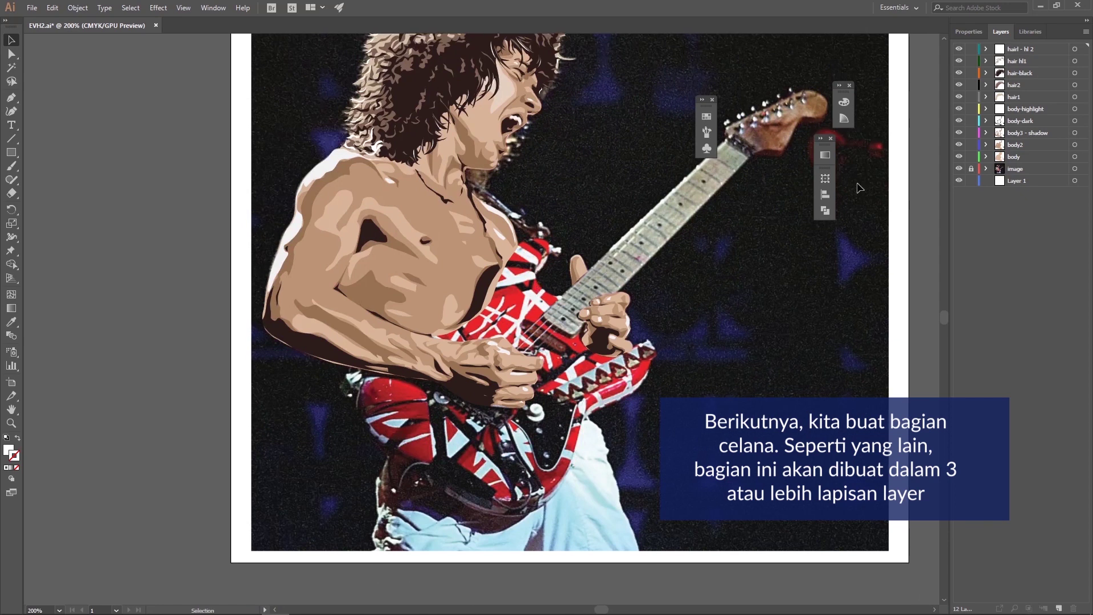
left_click(1086, 31)
left_click(1001, 34)
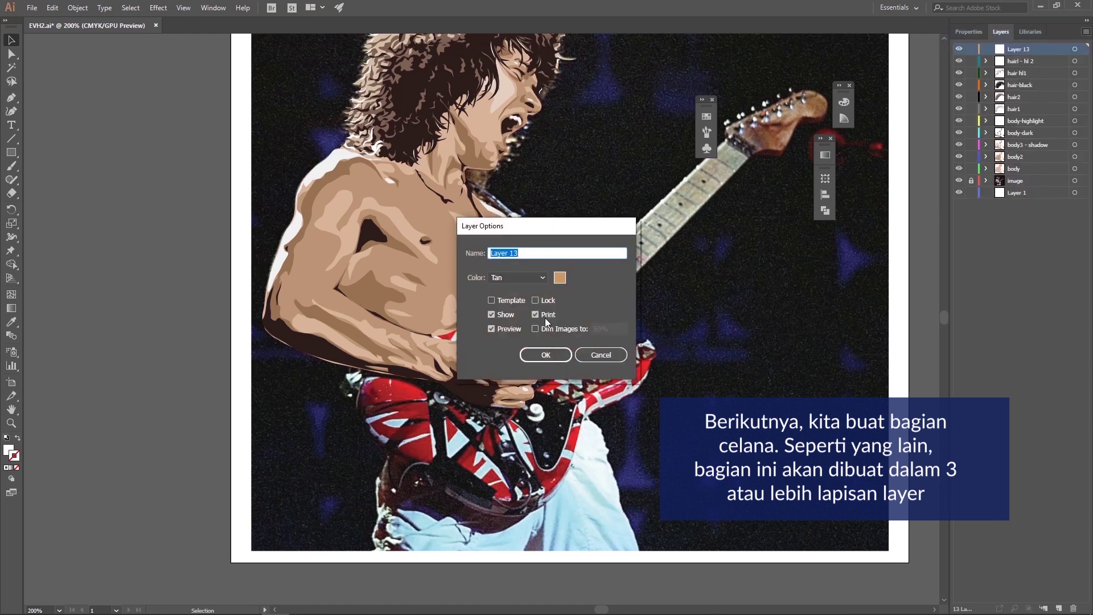
type("celana1")
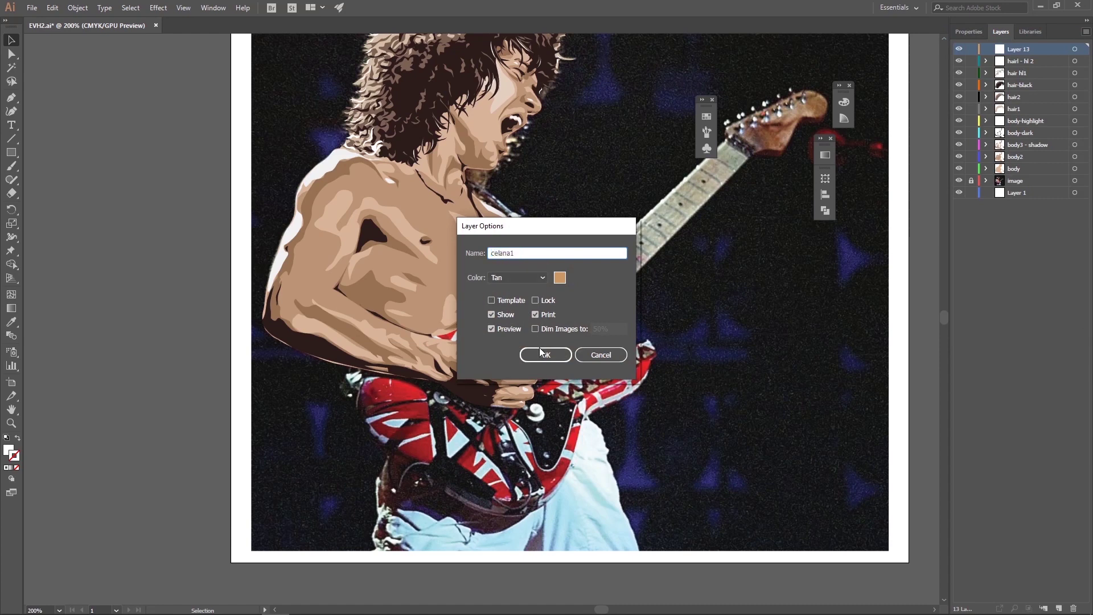
left_click(545, 354)
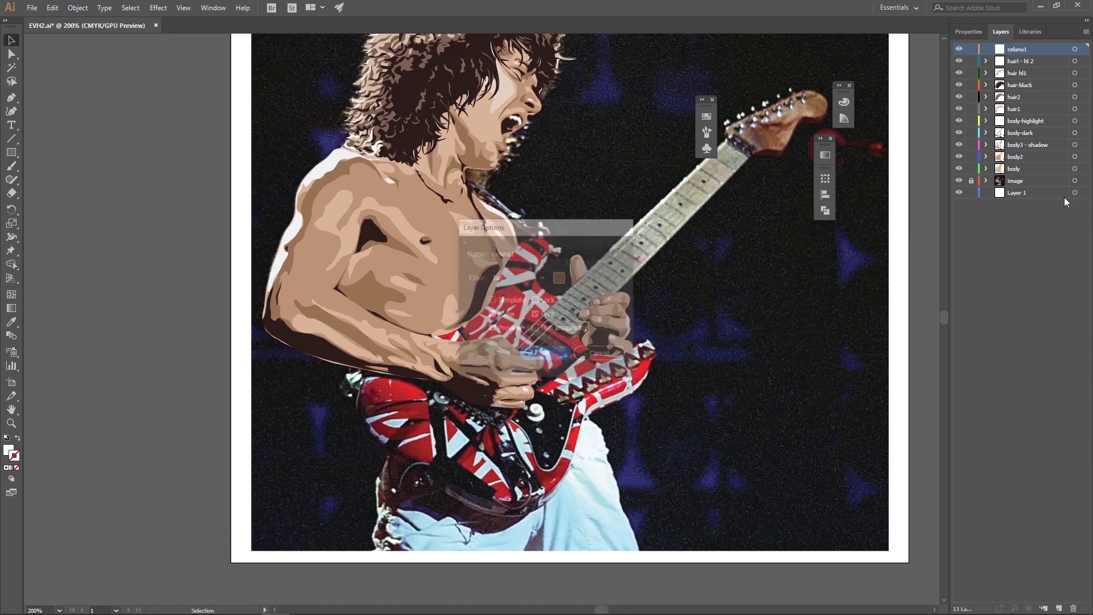
Move the celana1 layer just below hair1 and zoom in on the jeans.
left_click_drag(1046, 48, 1041, 163)
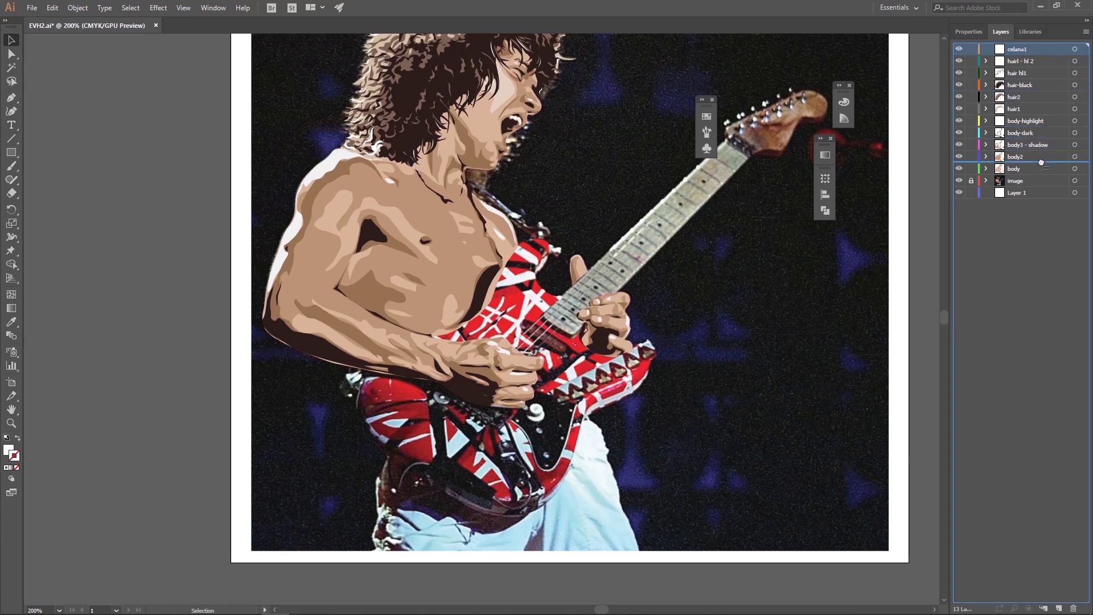
left_click_drag(1037, 116, 1035, 117)
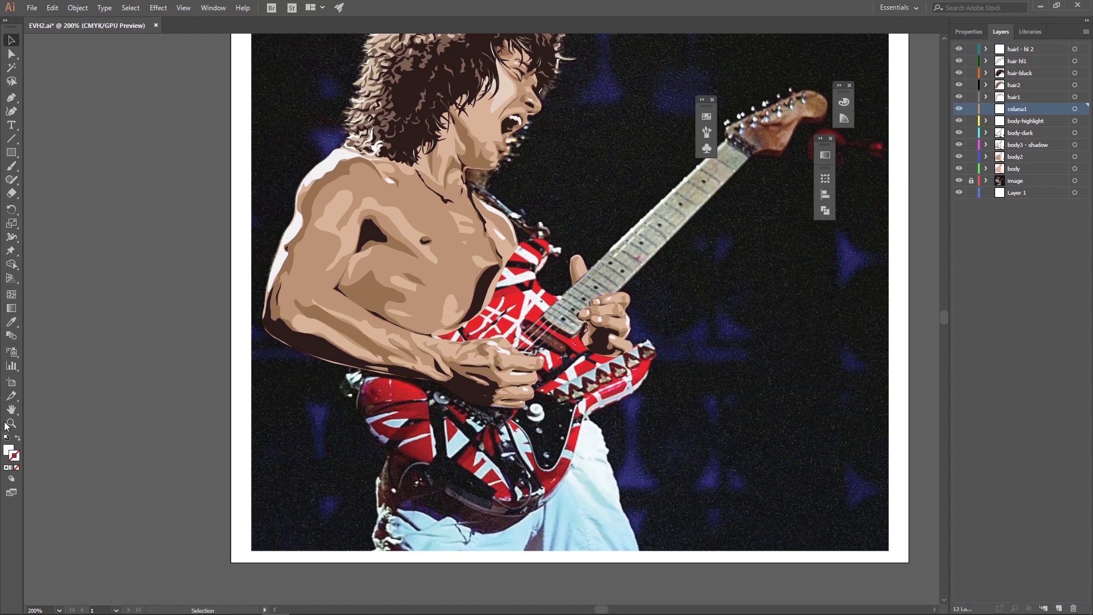
left_click_drag(549, 579, 689, 418)
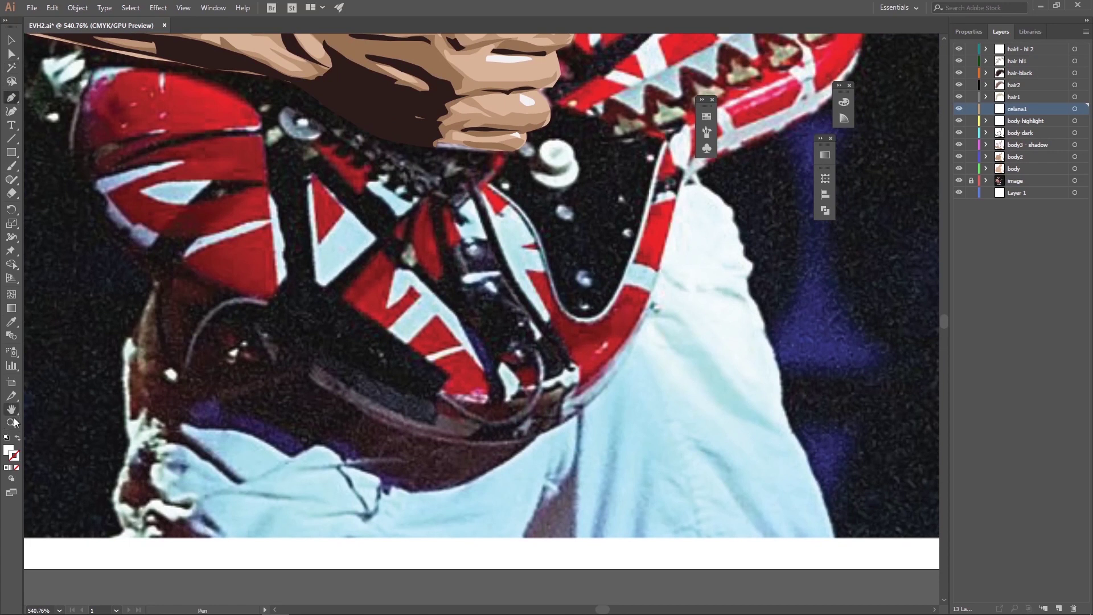
Trace the first jeans outline shape with the Pen tool on celana1.
left_click(968, 31)
left_click_drag(699, 181, 731, 229)
scroll(782, 401, "down", 3)
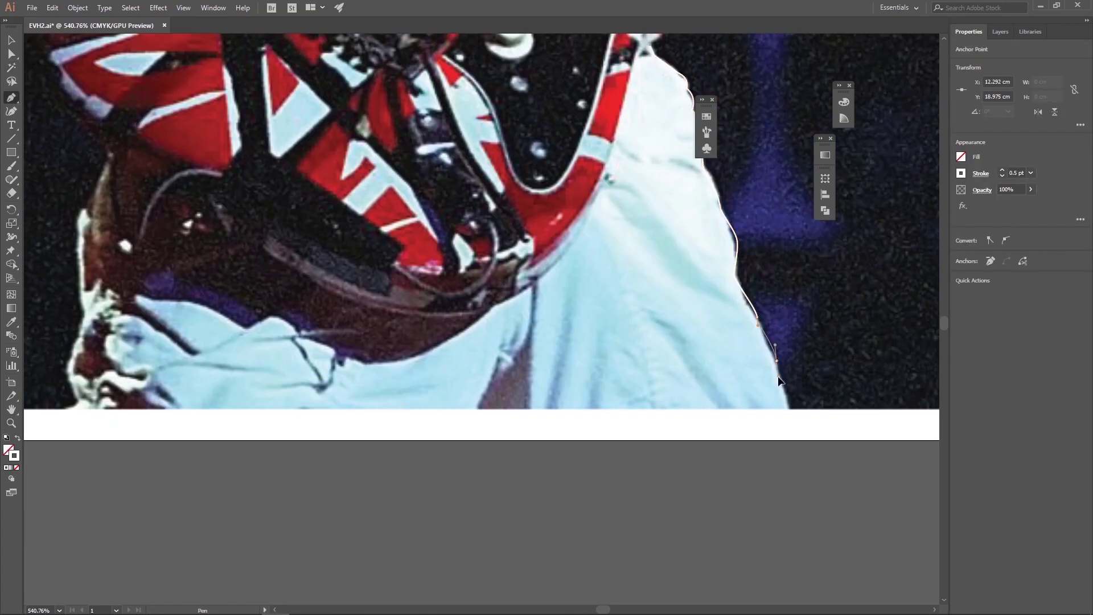
scroll(483, 422, "left", 5)
left_click(497, 132)
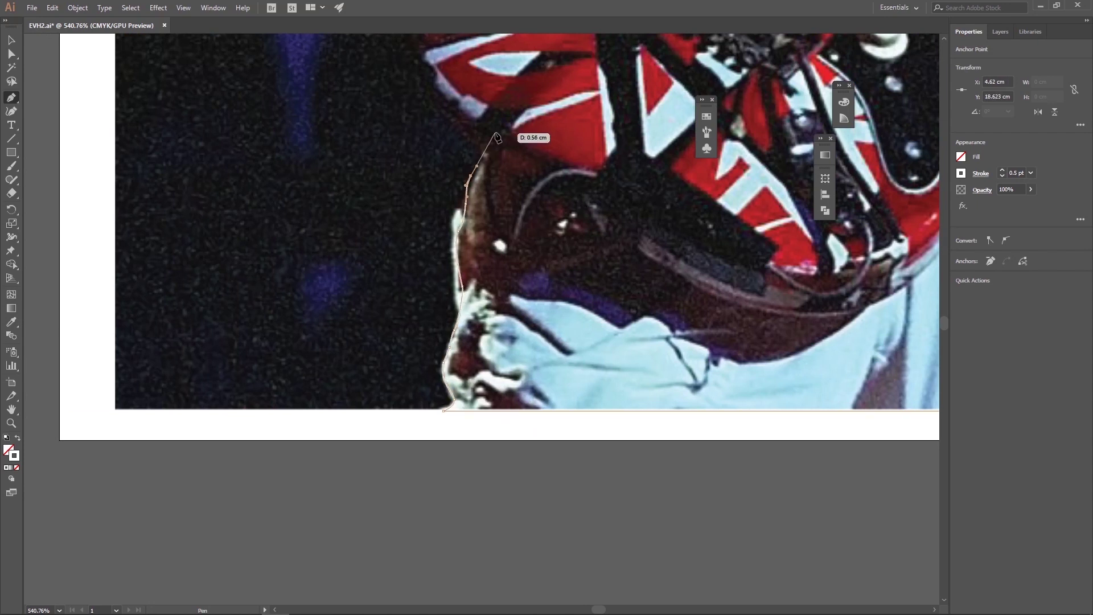
left_click(568, 152)
left_click(769, 241)
scroll(569, 125, "up", 2)
scroll(570, 125, "right", 7)
left_click(583, 118)
Create a new layer named 'celana 2'.
key("F7")
key("ctrl+alt+l")
type("celana 2")
key("Return")
Trace a fold shape on the jeans in celana 2.
left_click(541, 247)
left_click(577, 290)
left_click(628, 343)
left_click(675, 396)
left_click(611, 371)
left_click(585, 348)
left_click(450, 510)
Start outlining the full jeans shape along its top and right side.
left_click(468, 361)
left_click(521, 295)
left_click(556, 226)
left_click(573, 244)
left_click(598, 251)
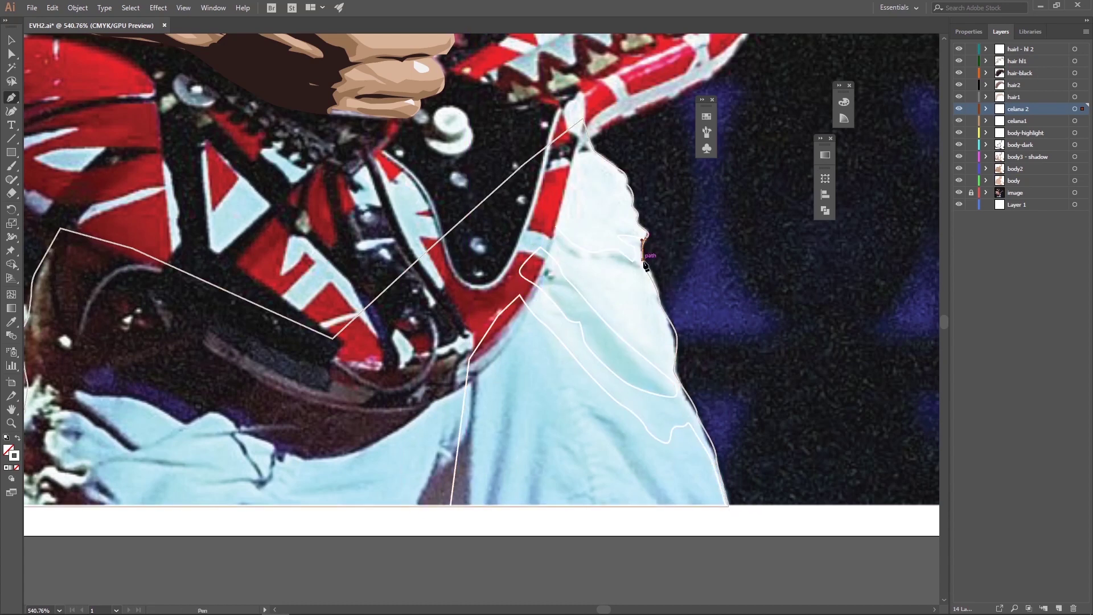
scroll(570, 256, "down", 3)
scroll(570, 256, "left", 4)
left_click(645, 272)
Finish the full jeans outline along the bottom, left and top edges, closing it.
left_click(628, 389)
left_click(556, 392)
left_click(195, 360)
left_click(209, 276)
left_click(204, 188)
left_click(223, 134)
left_click(636, 219)
left_click(645, 245)
left_click(645, 272)
Create a 'celana3' layer and zoom in closer on the jeans folds.
key("ctrl+alt+l")
type("celana3")
key("Return")
key("z")
left_click(708, 232)
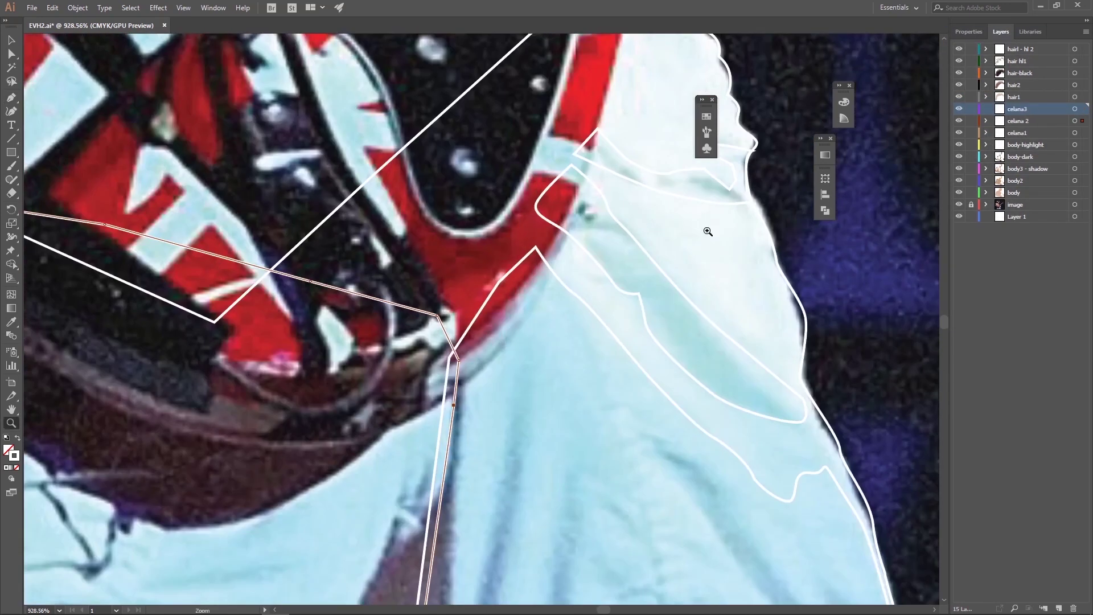
key("p")
Trace a fold highlight and a long thin fold on the jeans.
left_click(529, 204)
left_click(505, 228)
left_click(682, 278)
left_click(673, 226)
scroll(626, 256, "up", 5)
scroll(569, 227, "down", 5)
left_click(532, 177)
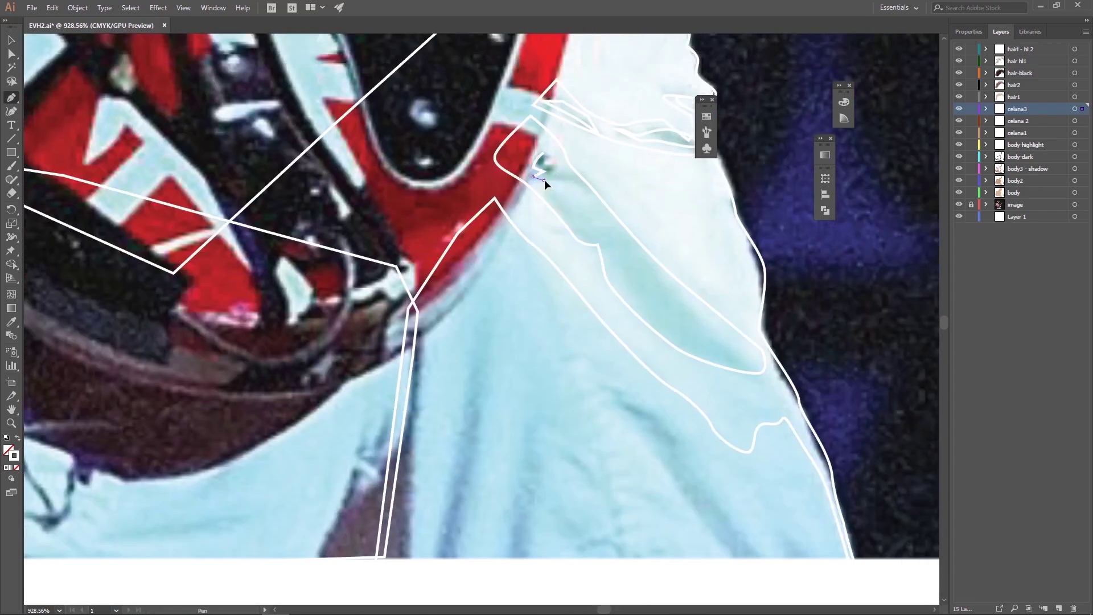
left_click(632, 297)
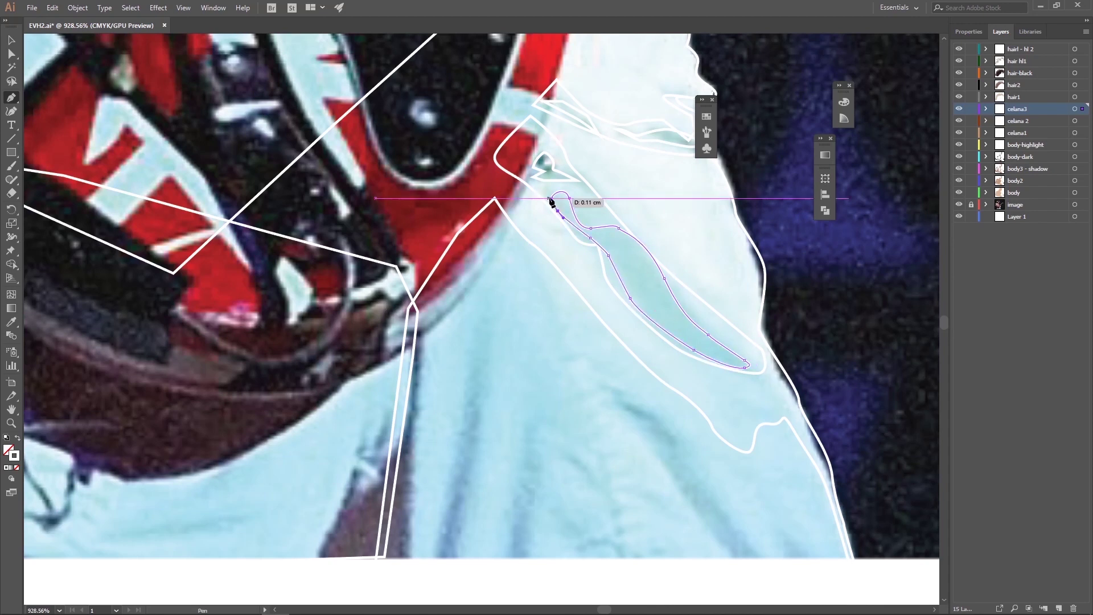
scroll(563, 195, "down", 5)
left_click(635, 266)
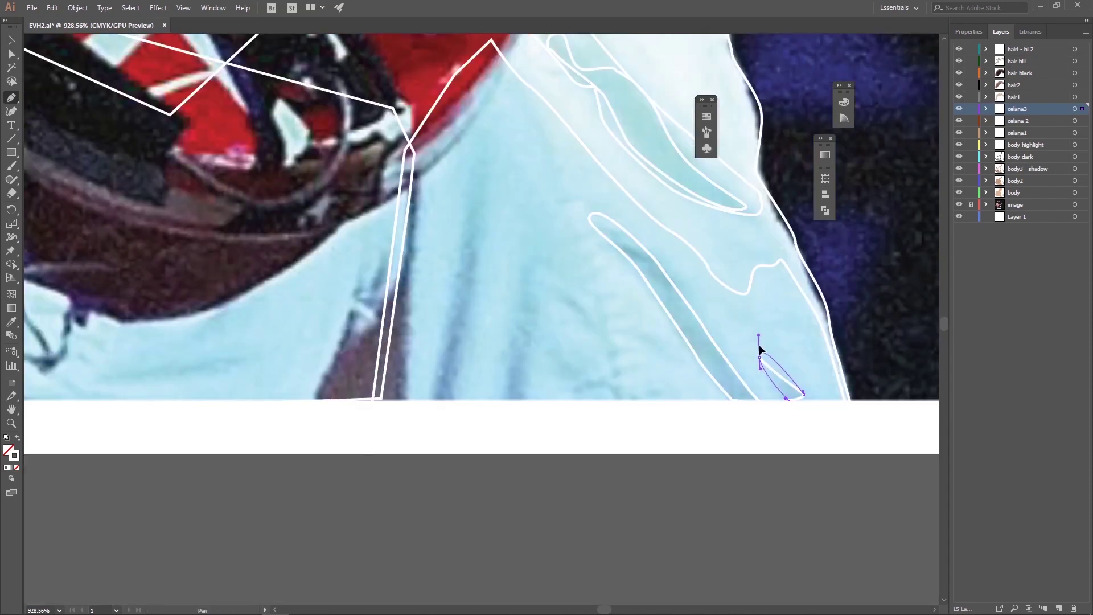
left_click(431, 400)
Trace a small curved fold shape near the jeans' lower edge.
left_click_drag(517, 283, 531, 271)
left_click(517, 283)
left_click(553, 286)
left_click(582, 308)
left_click_drag(589, 331, 568, 320)
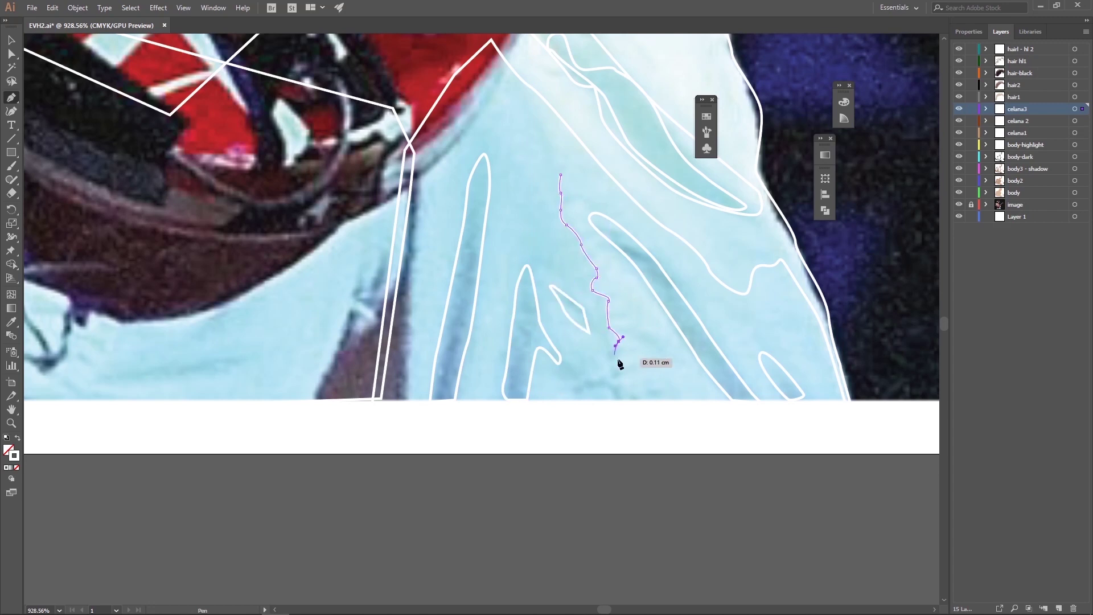
left_click(561, 174)
Trace a small fold on the lower jeans and a long fold outline.
scroll(561, 228, "left", 5)
scroll(561, 228, "down", 1)
left_click(552, 349)
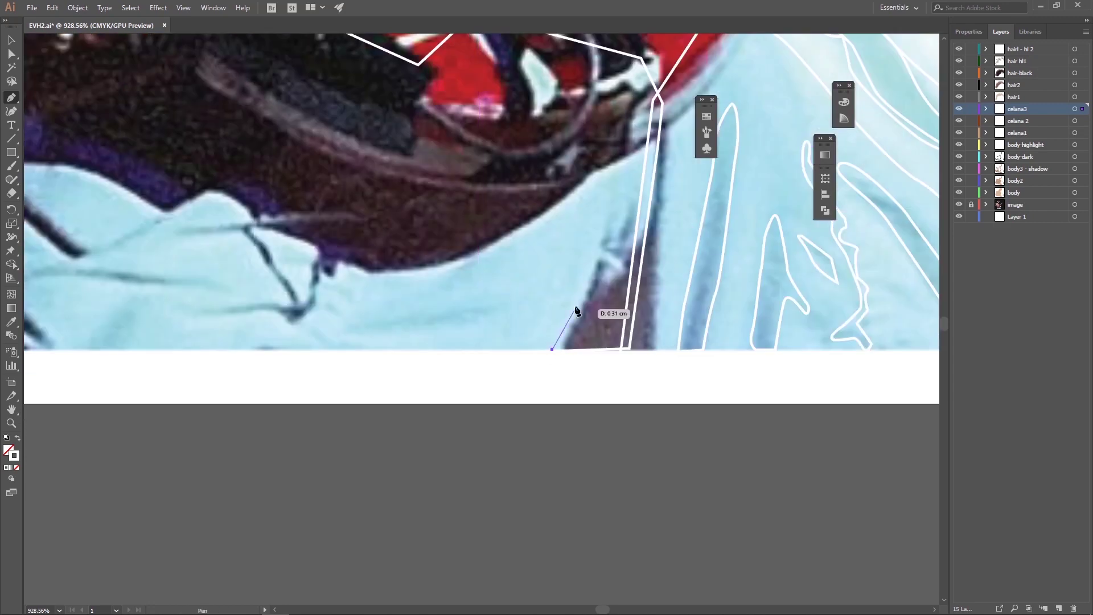
scroll(671, 307, "left", 5)
left_click(538, 324)
left_click(610, 310)
left_click(666, 300)
left_click(648, 317)
left_click(648, 260)
scroll(650, 266, "up", 5)
left_click_drag(781, 338, 98, 259)
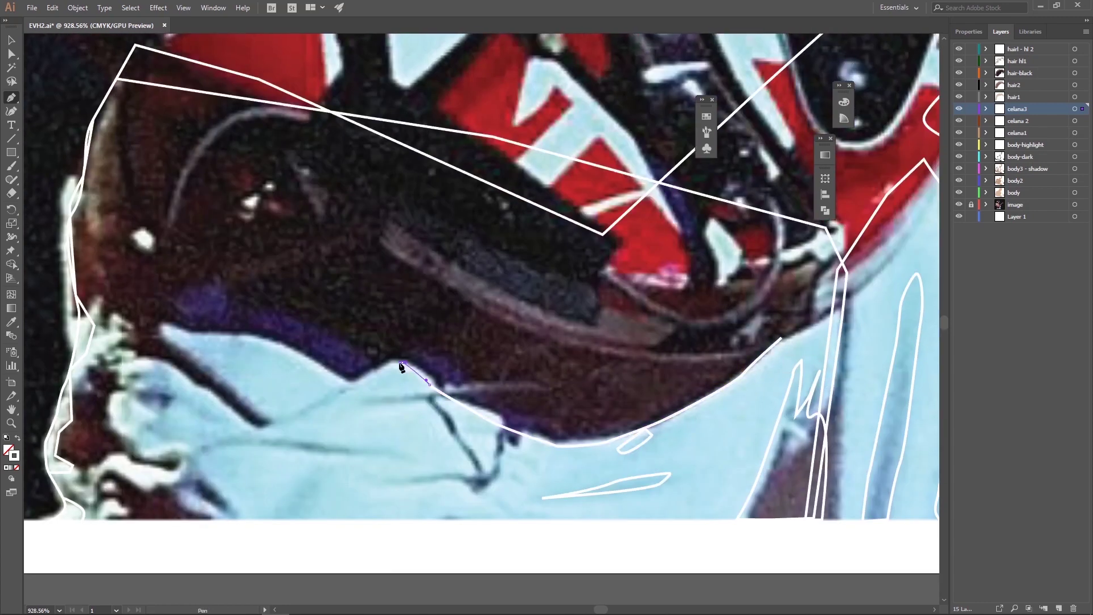
left_click(781, 338)
Add a curved fold path and a small crease shape.
scroll(781, 338, "right", 5)
left_click_drag(587, 148, 441, 324)
scroll(441, 324, "down", 5)
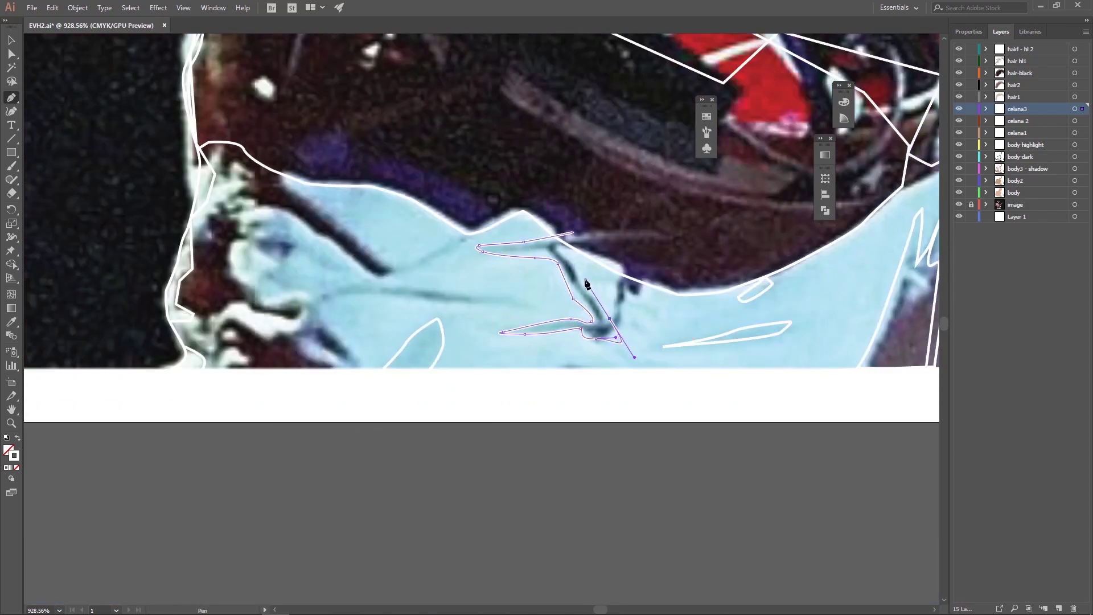
left_click(622, 279)
scroll(620, 293, "left", 5)
left_click_drag(780, 325, 538, 314)
left_click(780, 324)
left_click(590, 366)
left_click(540, 353)
left_click(589, 366)
Trace a fold shape along the jeans' crumpled left edge.
left_click(535, 331)
left_click_drag(497, 243, 486, 244)
left_click(456, 210)
left_click(409, 305)
left_click(435, 355)
left_click(529, 331)
left_click(464, 267)
left_click(477, 214)
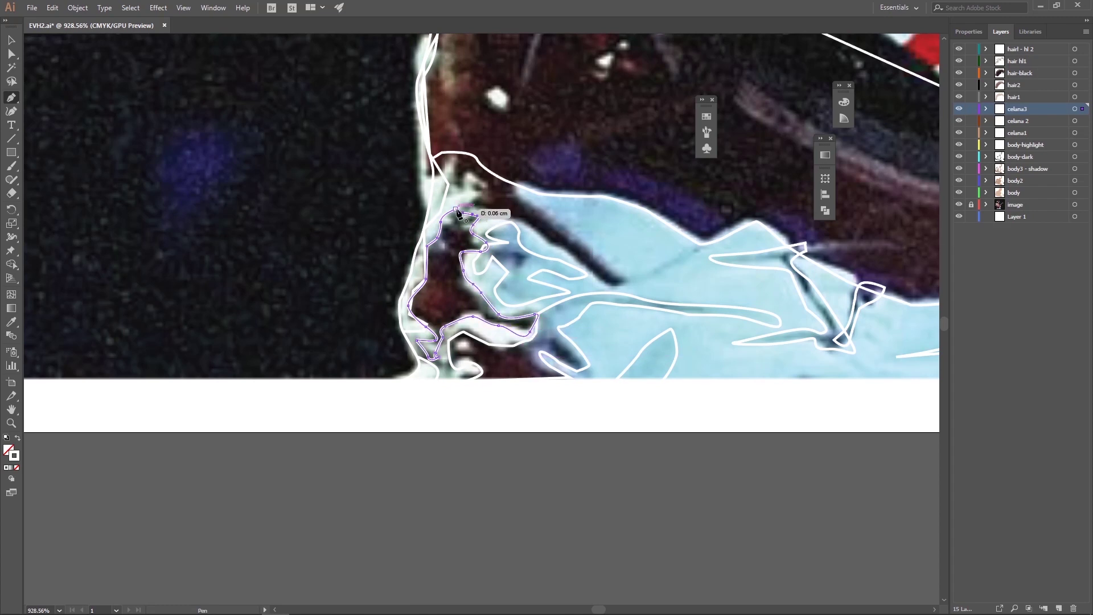
left_click(516, 179)
Trace another fold across the lower jeans and start one near the top.
left_click(626, 279)
left_click(698, 244)
left_click(515, 179)
left_click(480, 128)
left_click(505, 149)
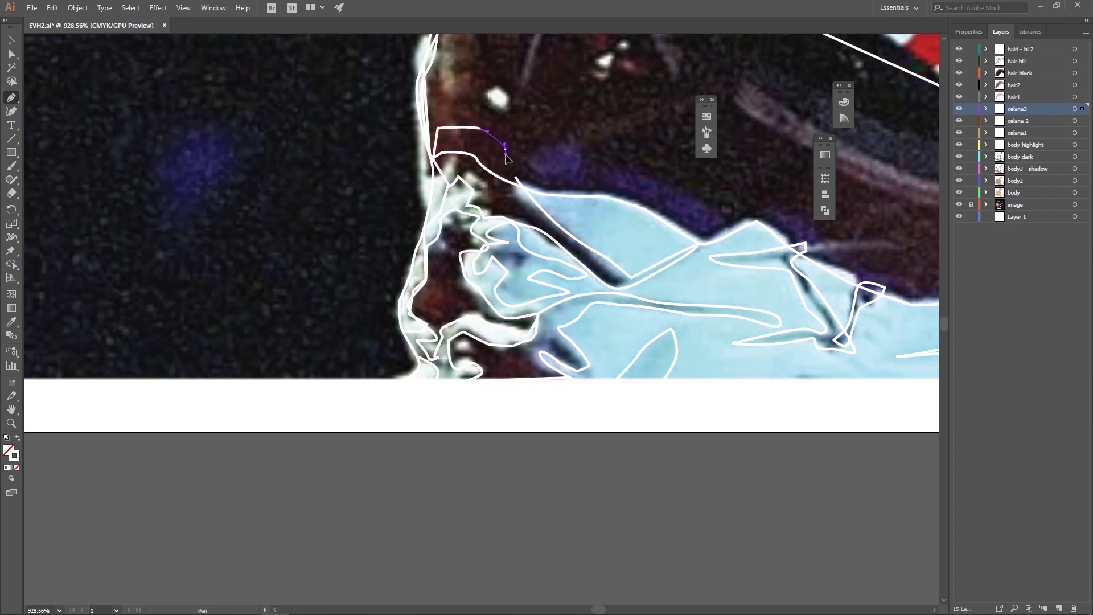
key("ctrl+minus")
key("ctrl+minus")
Fill the celana1 jeans shapes with the photo's light blue using the Eyedropper.
key("z")
left_click(1075, 133)
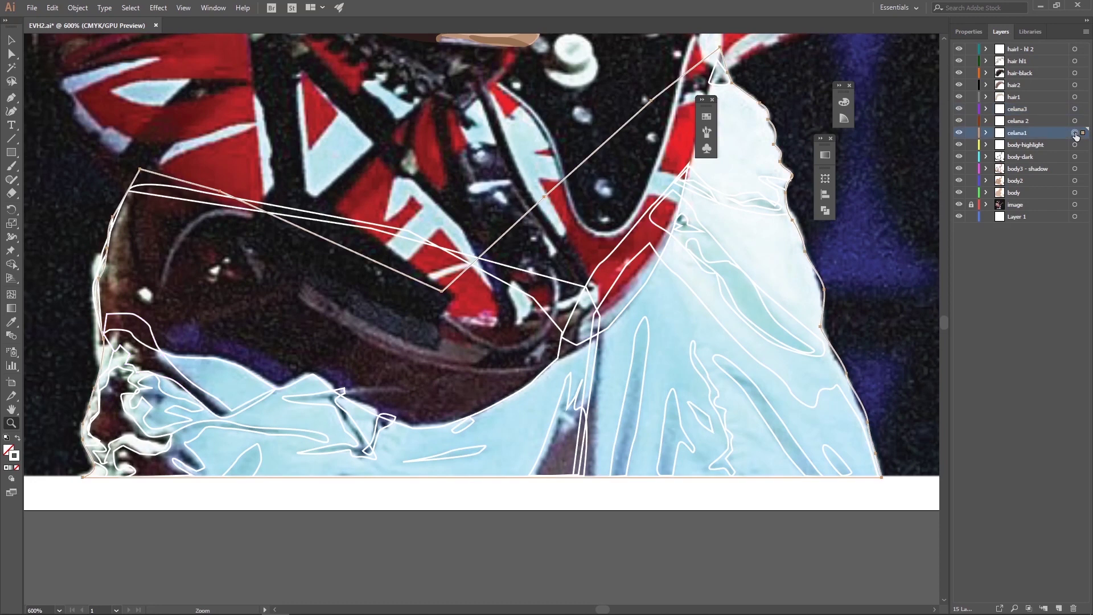
left_click(969, 32)
left_click(707, 116)
left_click(846, 410)
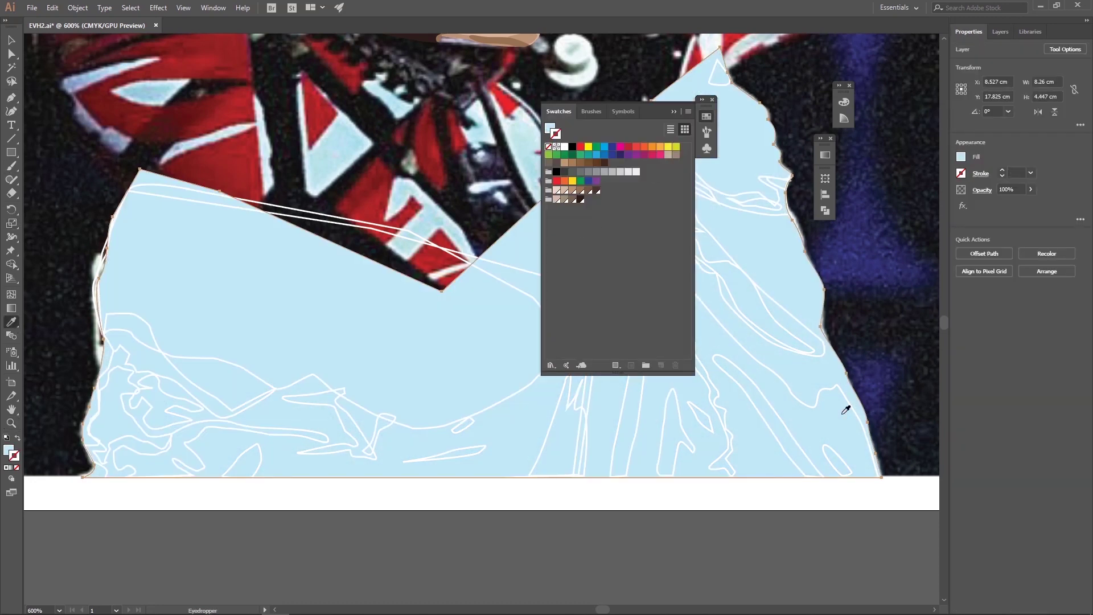
left_click(1000, 32)
Fill the fold shapes on celana 2 and celana3 with teal #2a8496.
left_click(1075, 121)
key("v")
left_click(11, 322)
left_click(1075, 108)
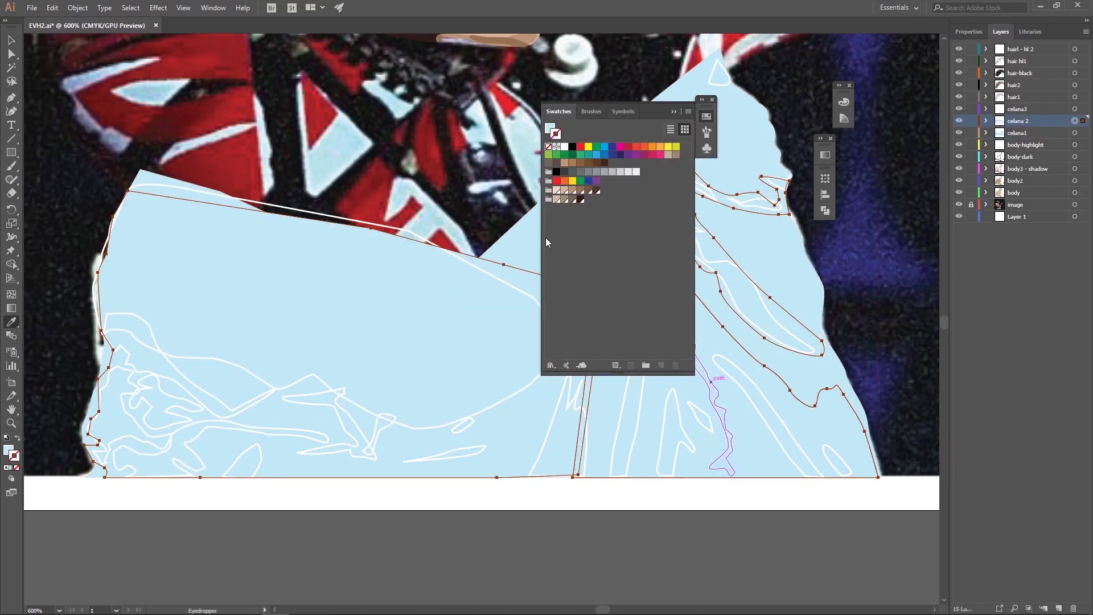
double_click(9, 450)
left_click(966, 309)
double_click(8, 450)
left_click(964, 304)
double_click(8, 450)
type("2a8496")
key("Return")
key("v")
Add a new layer named 'celana dark'.
left_click(673, 111)
left_click(1086, 31)
left_click(979, 35)
double_click(1048, 108)
type("celana dark")
key("Return")
left_click(432, 356)
Make celana dark the active layer and hide the other jeans layers.
key("p")
key("shift+x")
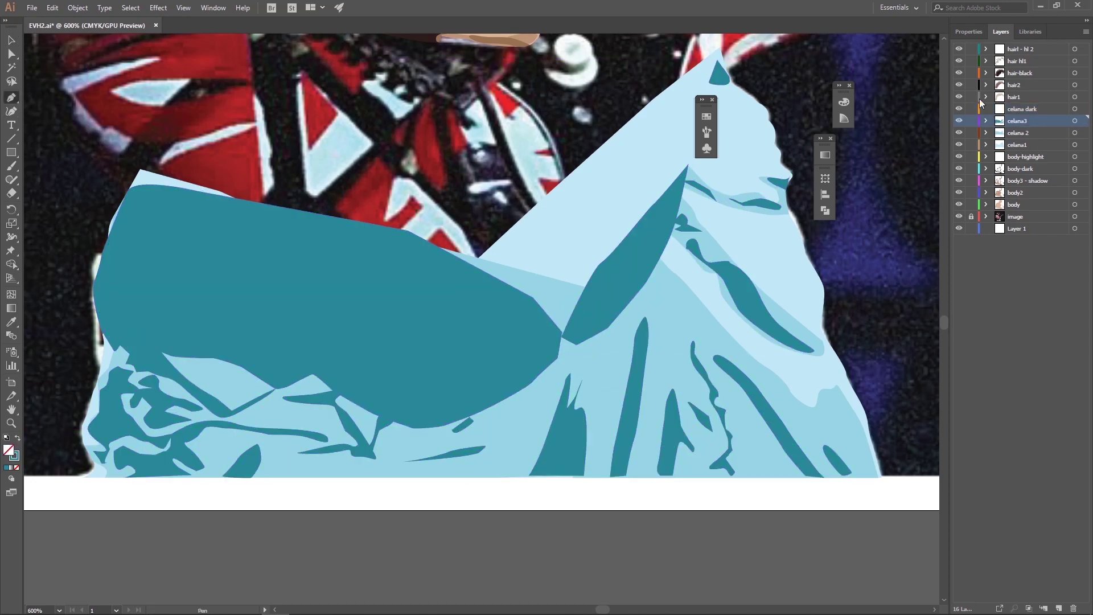
left_click(1022, 109)
left_click_drag(959, 108, 959, 144)
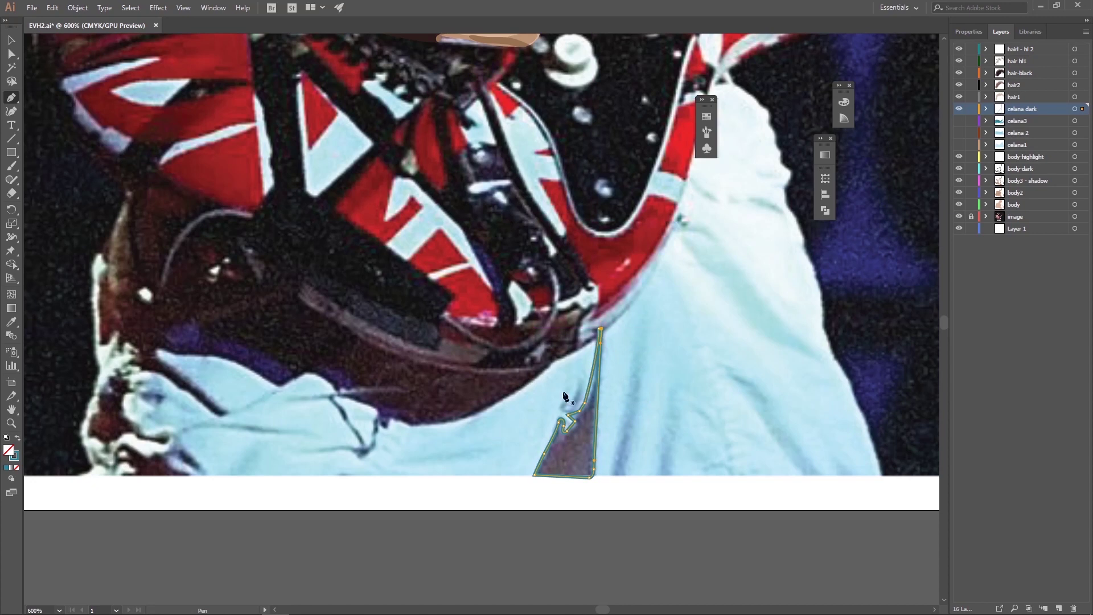
Zoom in and trace the first dark shadow shape on the upper jeans.
left_click_drag(122, 433, 449, 424)
left_click(676, 362)
left_click(641, 326)
left_click(612, 302)
left_click(592, 254)
left_click_drag(559, 234, 585, 269)
left_click_drag(661, 382, 661, 383)
scroll(728, 305, "left", 5)
Begin the large shadow beneath the guitar, tracing along the guitar's edge.
left_click(969, 31)
left_click_drag(500, 318, 499, 318)
left_click(424, 268)
left_click(379, 216)
left_click(333, 197)
scroll(398, 200, "up", 3)
scroll(432, 284, "down", 5)
Finish the large shadow along the crumpled left edge and add a small lower-edge shadow.
left_click_drag(446, 396, 461, 420)
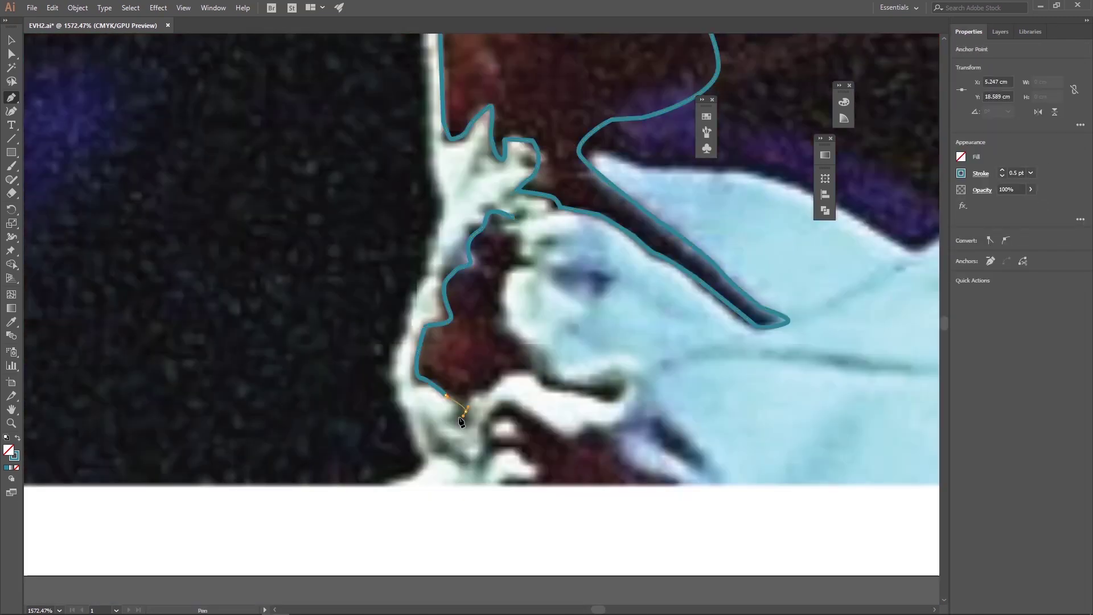
left_click(477, 397)
left_click(502, 385)
left_click(520, 376)
left_click(548, 393)
left_click(584, 395)
left_click_drag(616, 410, 628, 386)
left_click(523, 261)
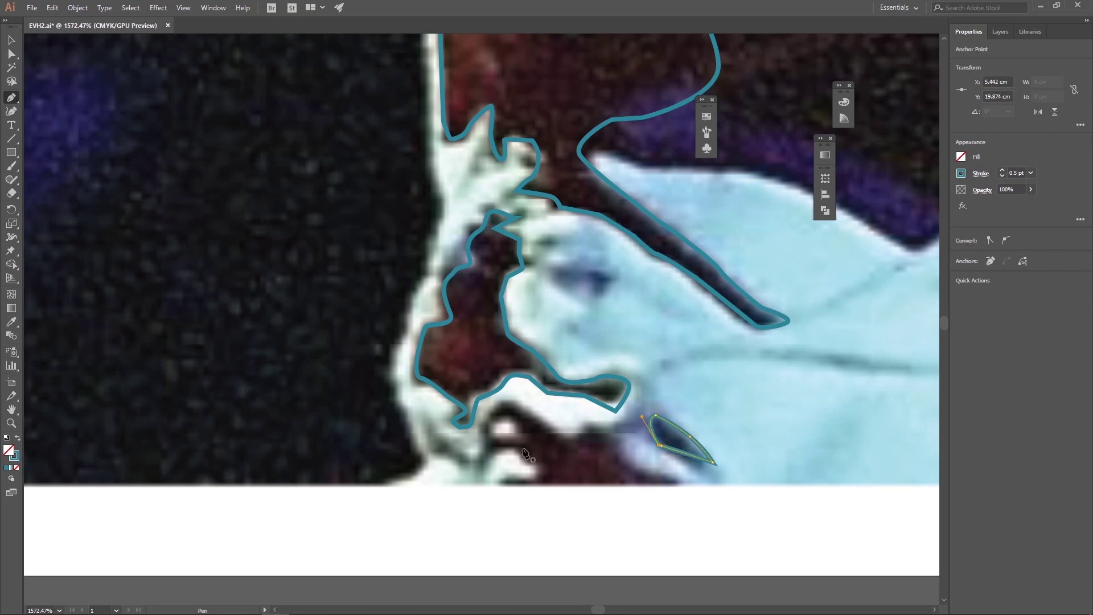
left_click_drag(487, 441, 477, 444)
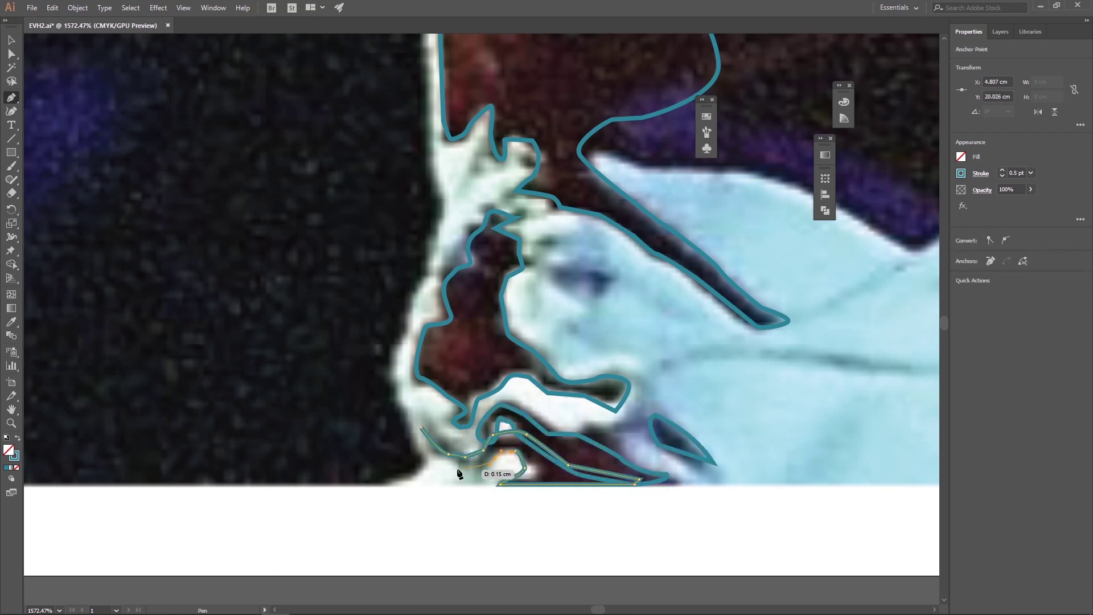
scroll(463, 478, "up", 10)
left_click_drag(336, 524, 405, 548)
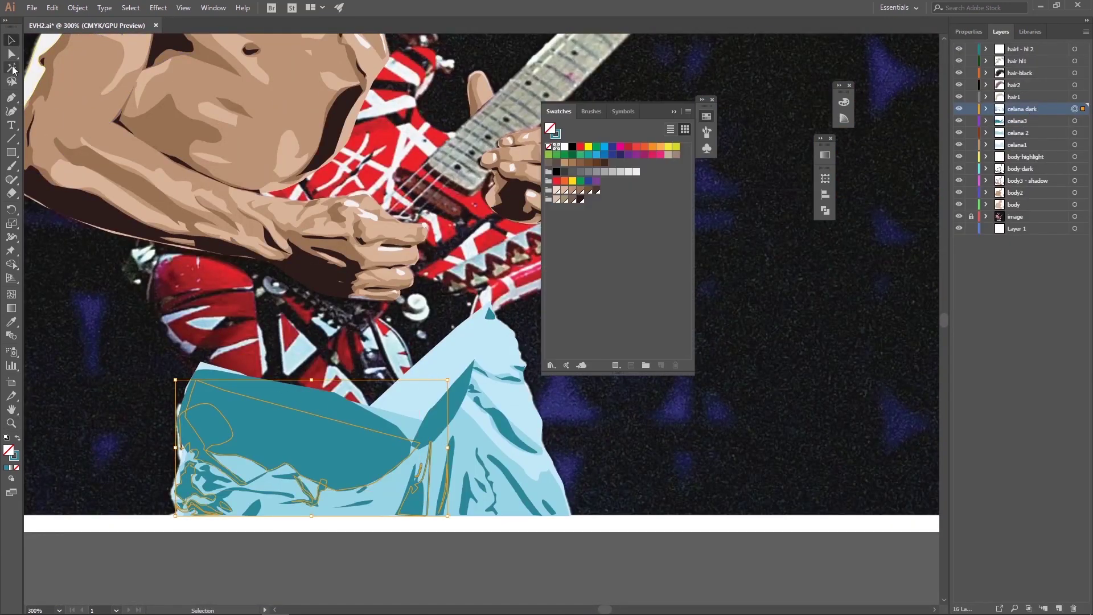
Fill the shadow shapes with a dark colour from the Color Picker, then deselect.
left_click(707, 117)
key("i")
double_click(550, 128)
left_click(965, 303)
key("ctrl+shift+a")
Zoom out to 150% to view the portrait and return to the Selection tool.
left_click(707, 117)
key("z")
left_click(525, 177, "alt")
key("ctrl+minus")
key("v")
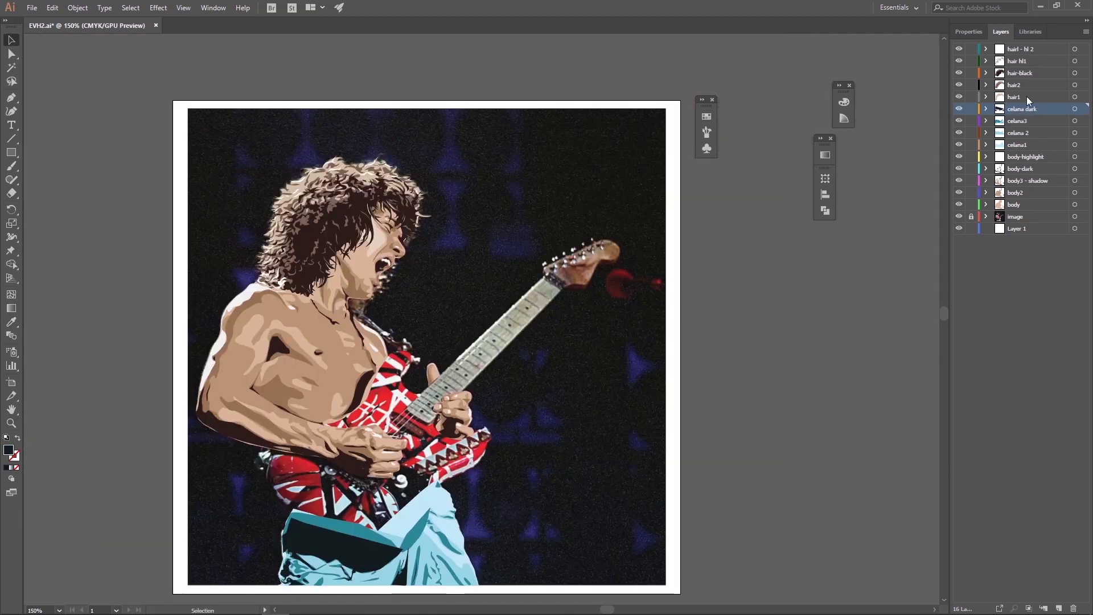
left_click(1085, 32)
Create the guitar body 1 layer and zoom in on the guitar.
left_click(979, 36)
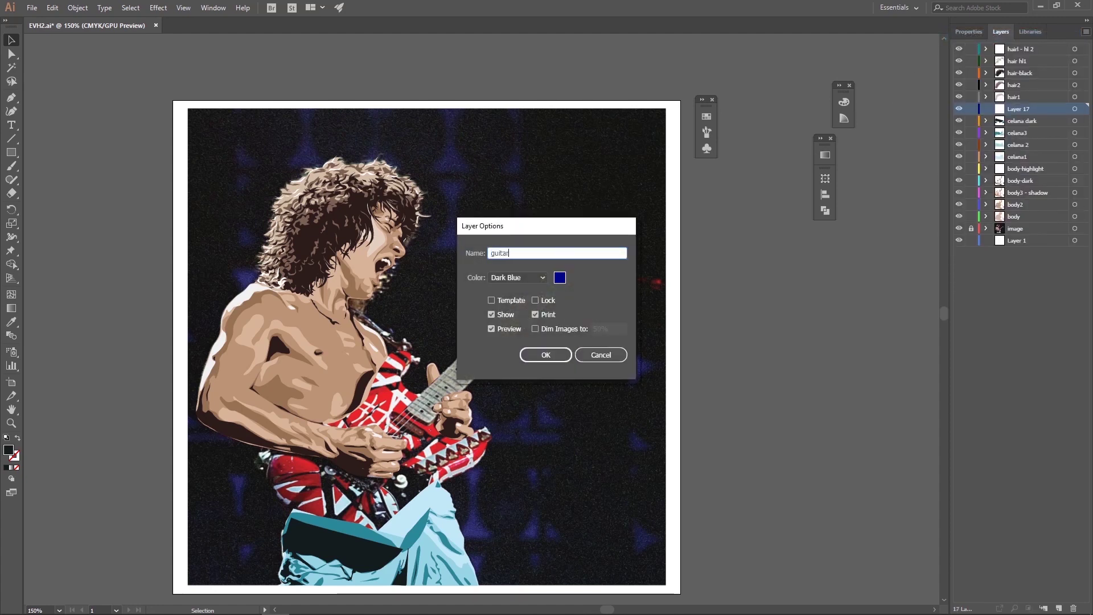
type("1")
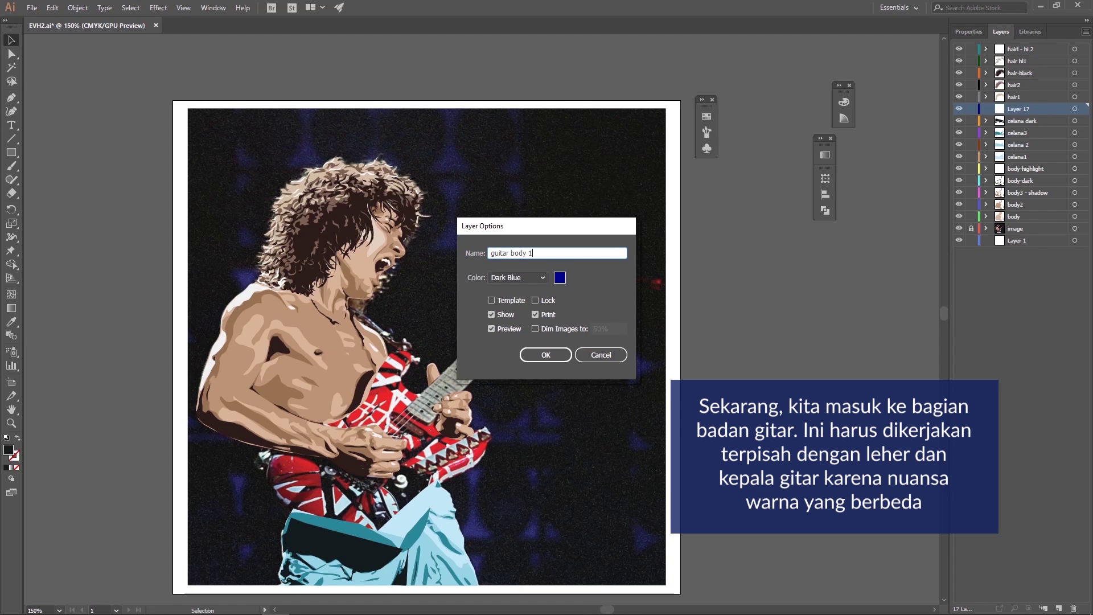
key("Return")
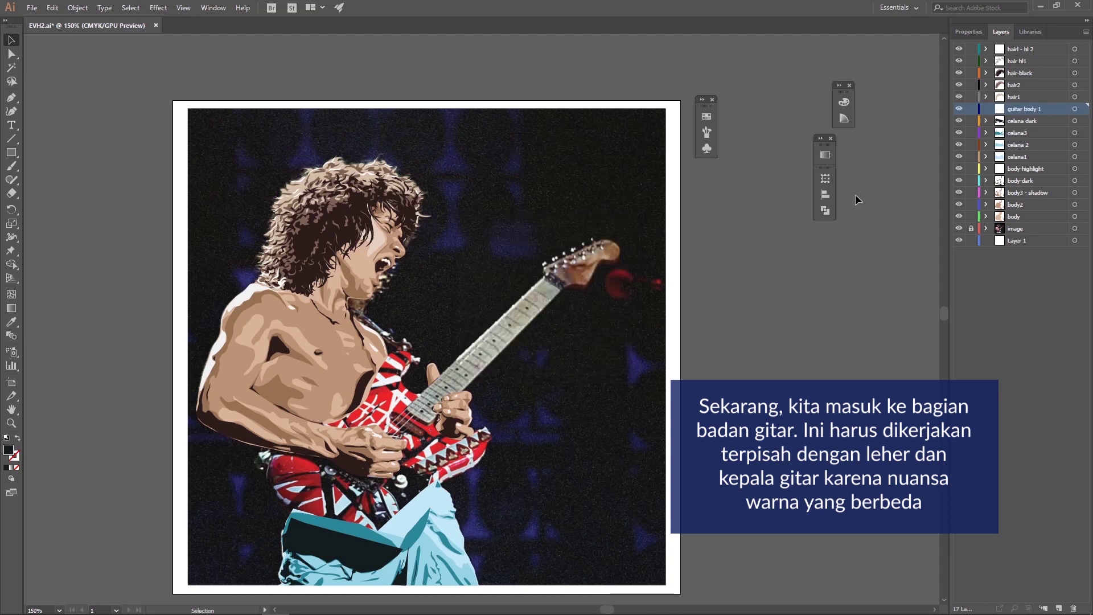
key("z")
left_click(489, 365)
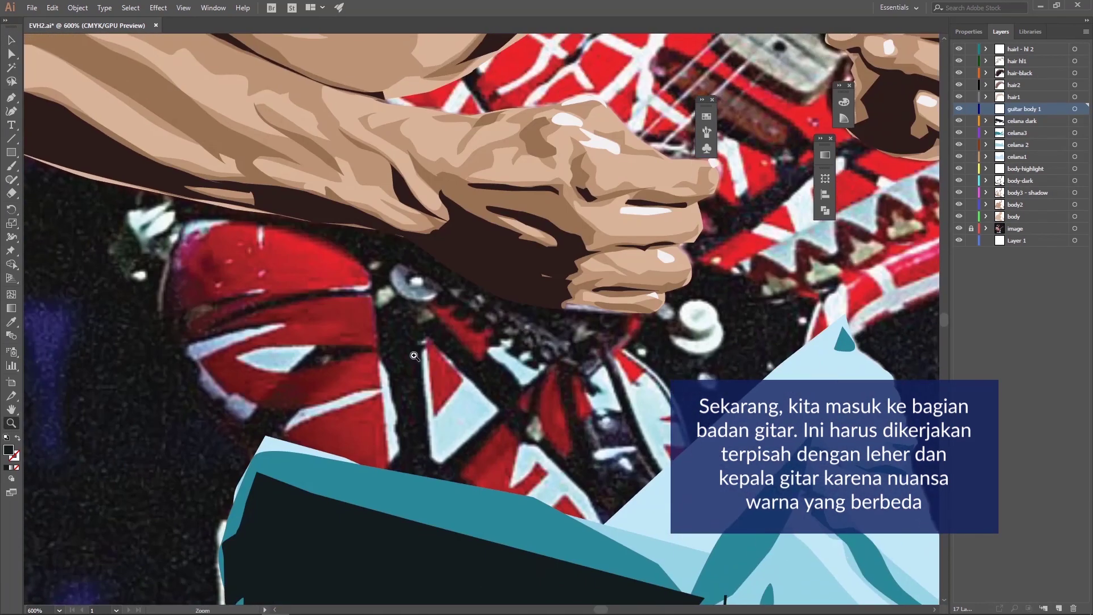
Hide the four trousers (celana) layers and set the fill to None for tracing.
key("p")
left_click_drag(959, 121, 960, 157)
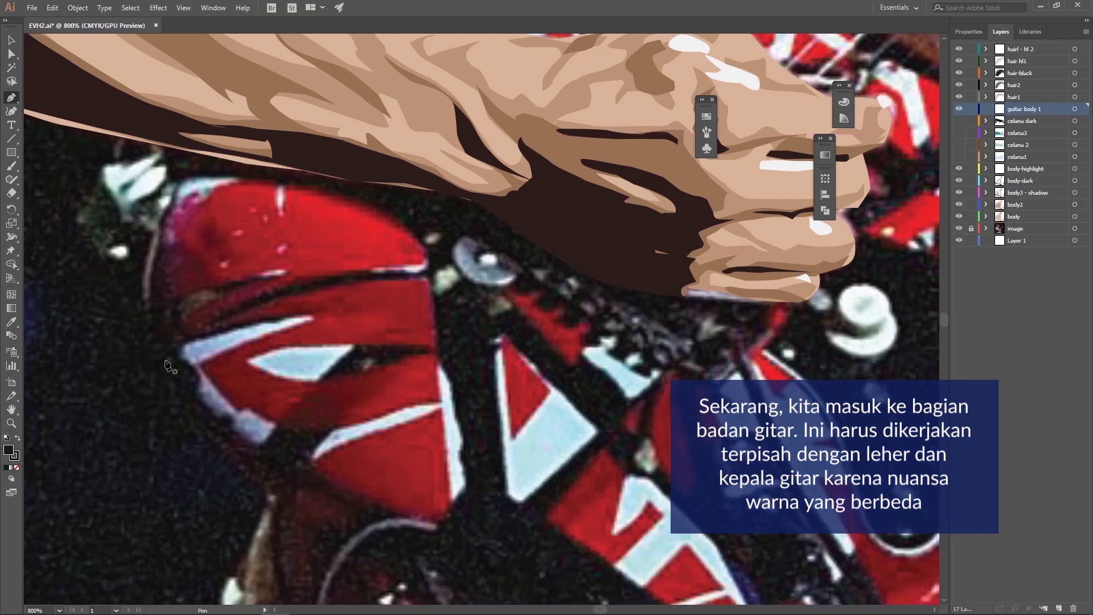
left_click(706, 116)
left_click(550, 128)
Trace the guitar body outline from its left edge around the lower horn toward the neck.
left_click_drag(385, 312, 359, 283)
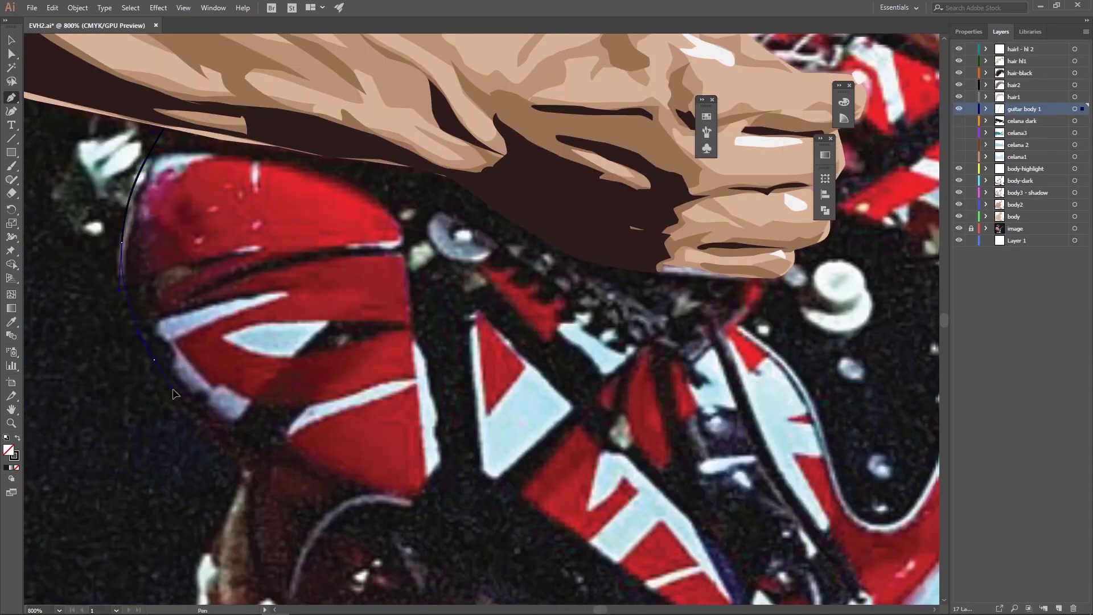
left_click(123, 286)
left_click_drag(177, 393, 173, 158)
left_click_drag(477, 365, 186, 302)
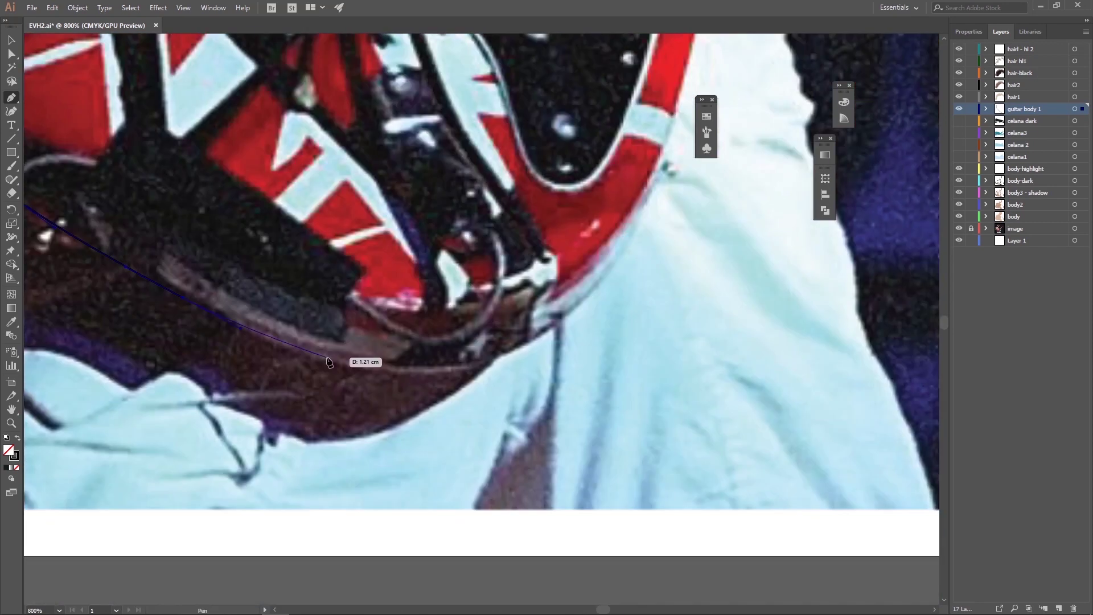
left_click_drag(569, 309, 276, 391)
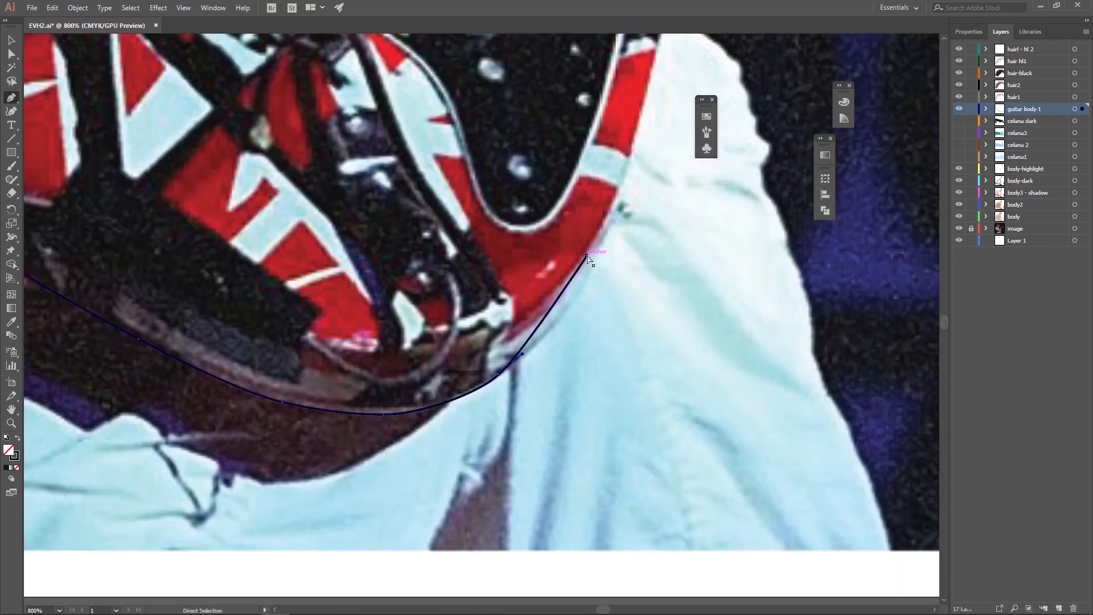
left_click_drag(726, 448, 438, 471)
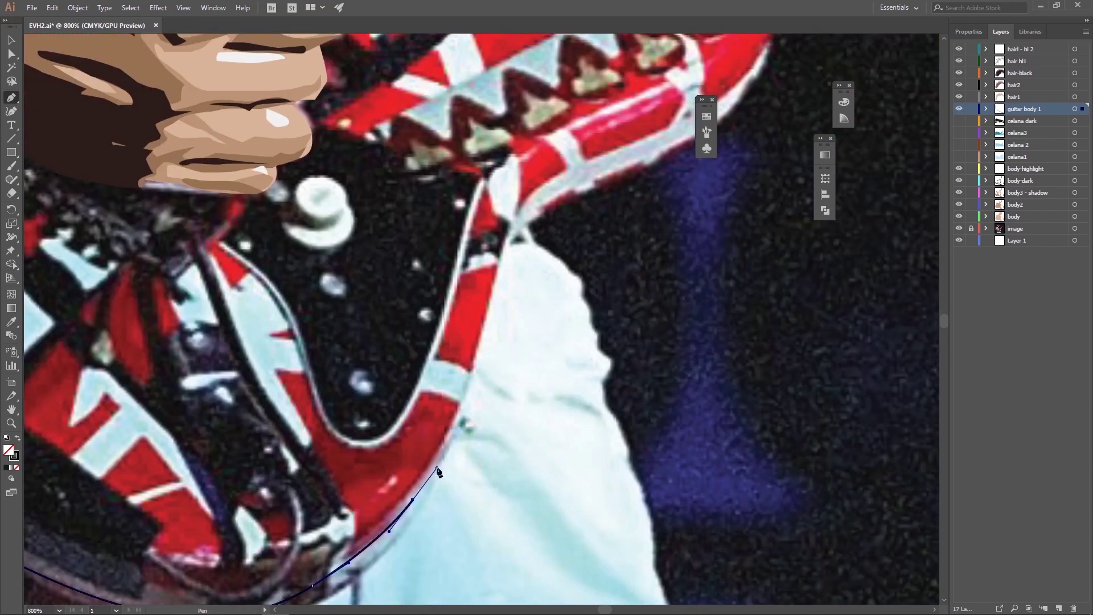
left_click(505, 262)
left_click_drag(505, 262, 346, 419)
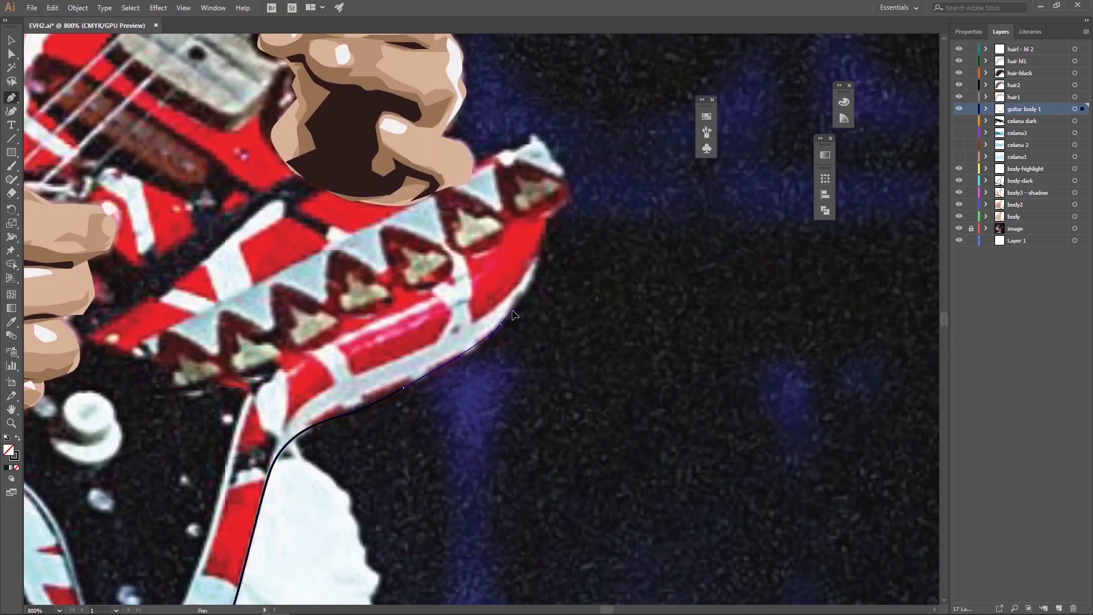
left_click_drag(473, 173, 433, 194)
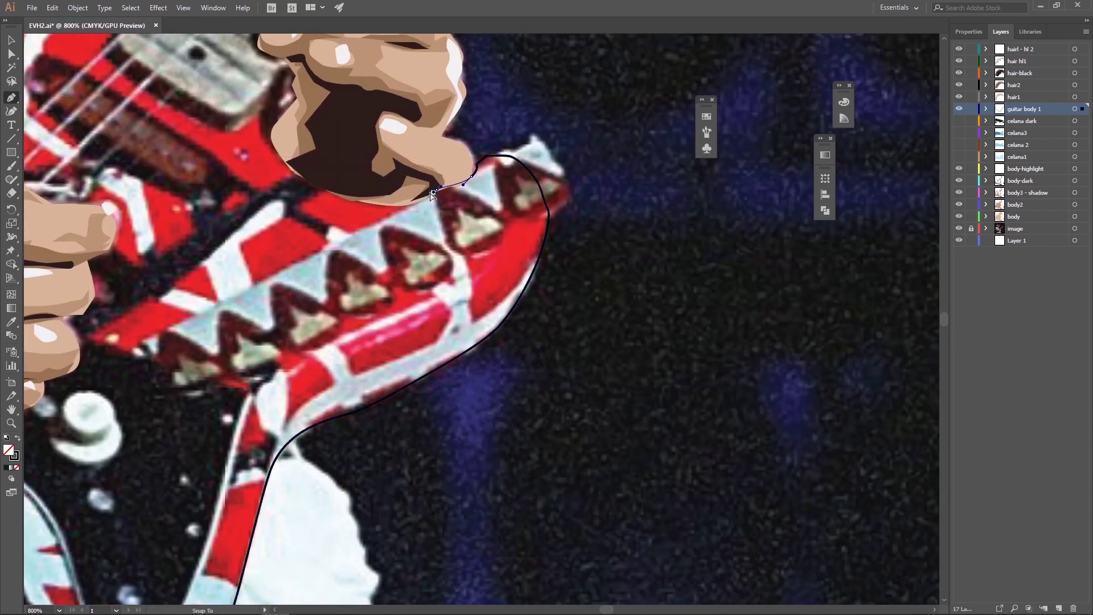
mouse_move(289, 166)
left_mouse_down()
mouse_move(294, 98)
mouse_move(663, 346)
left_mouse_up()
left_click_drag(540, 244, 500, 222)
Trace up the upper body edge, undoing a misplaced anchor, to where the body meets the neck.
scroll(477, 129, "up", 5)
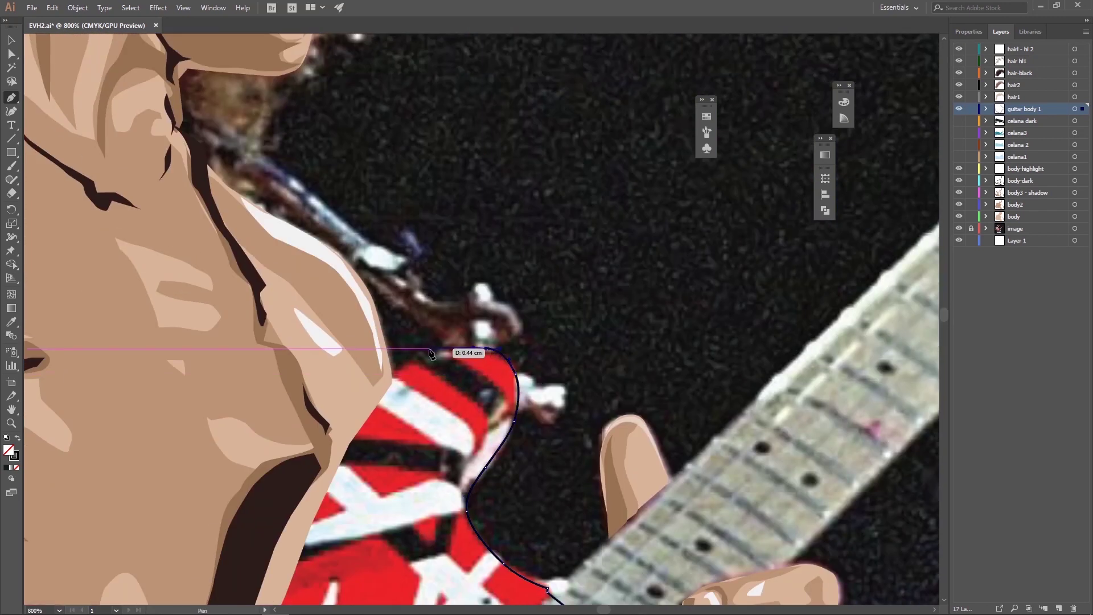
left_click(430, 351)
scroll(430, 350, "down", 5)
left_click(433, 216)
left_click(413, 242)
left_click(52, 7)
left_click(79, 20)
left_click(432, 216)
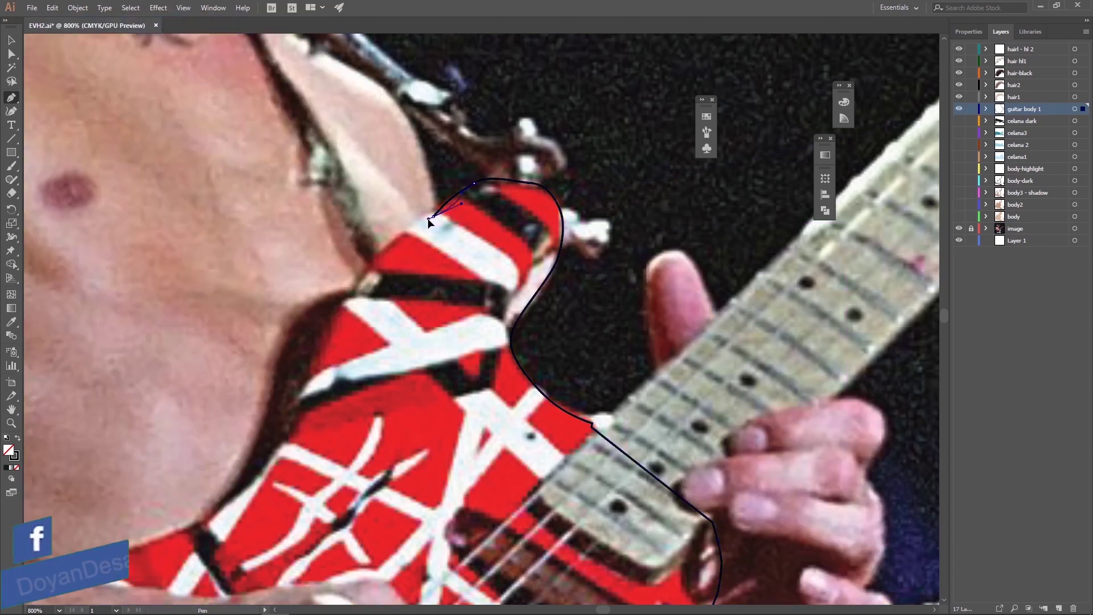
left_click_drag(385, 246, 368, 269)
left_click(347, 286)
left_click_drag(314, 350, 415, 208)
Complete the outline along the lower-left edge and around the picking hand's fingers.
left_click(346, 346)
left_click(292, 384)
left_click(164, 429)
left_click(258, 448)
left_click_drag(476, 431, 484, 440)
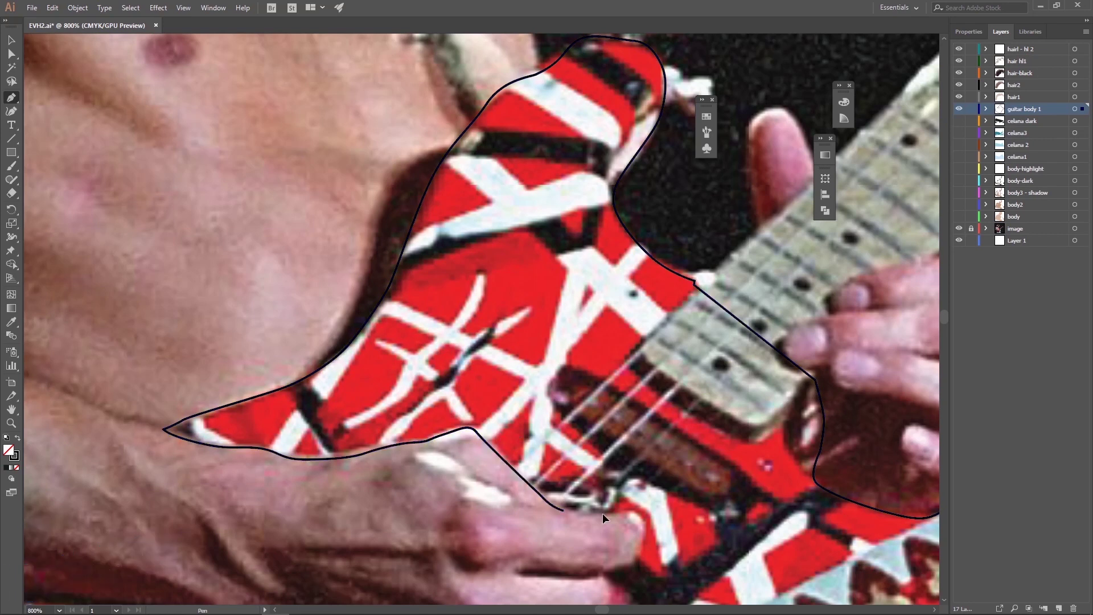
left_click_drag(618, 571, 545, 364)
left_click(532, 409)
left_click(506, 421)
left_click(529, 464)
left_click(491, 483)
left_click_drag(484, 513, 391, 515)
Reshape the outline's upper-left segment with the Direct Selection tool.
left_click_drag(137, 407, 500, 443)
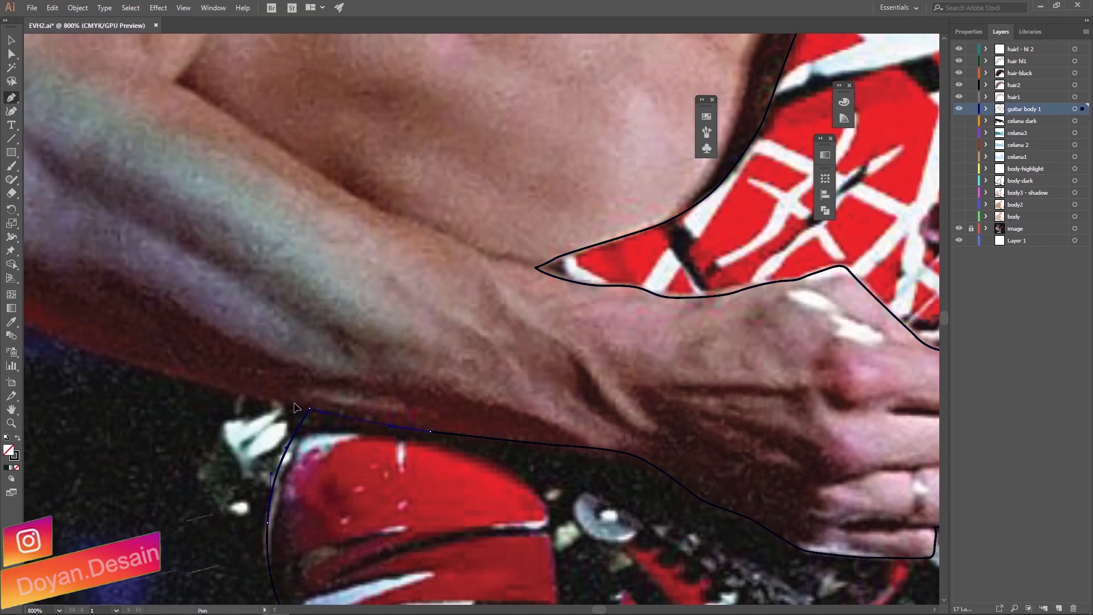
scroll(86, 546, "up", 5)
scroll(86, 546, "right", 5)
key("a")
left_click_drag(655, 188, 578, 214)
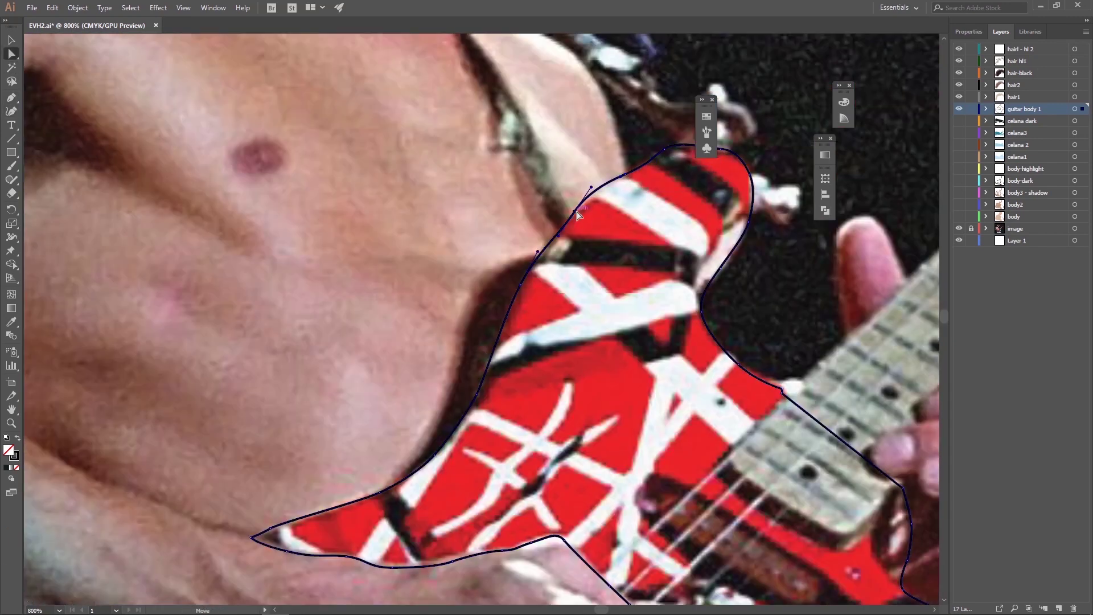
scroll(627, 283, "down", 3)
scroll(627, 282, "right", 5)
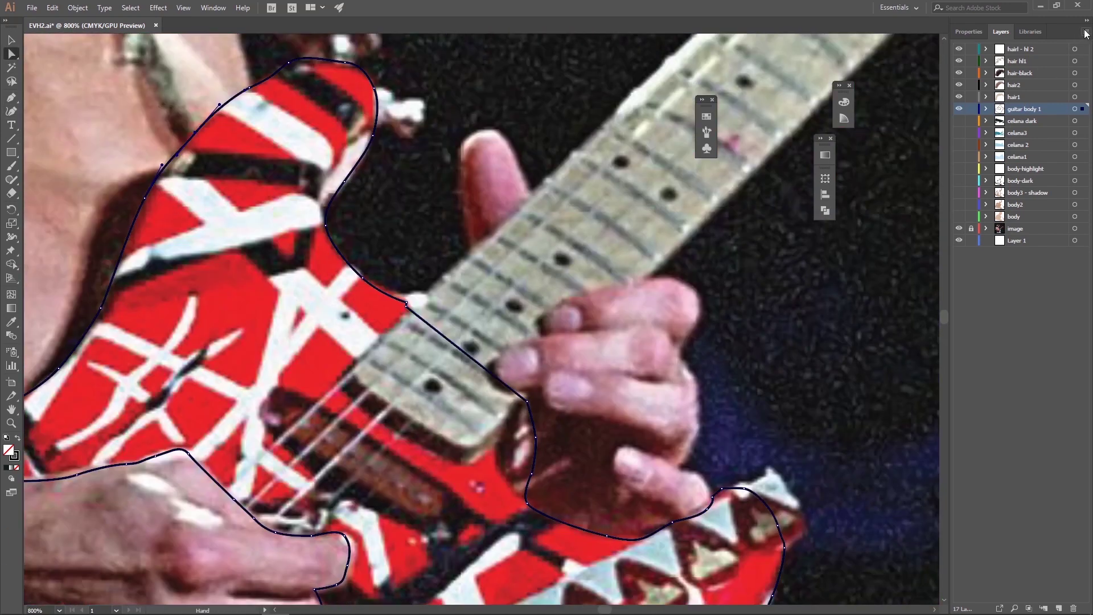
Create a new layer named 'white strip' for the guitar stripes.
left_click(1086, 32)
left_click(1023, 34)
type("white str")
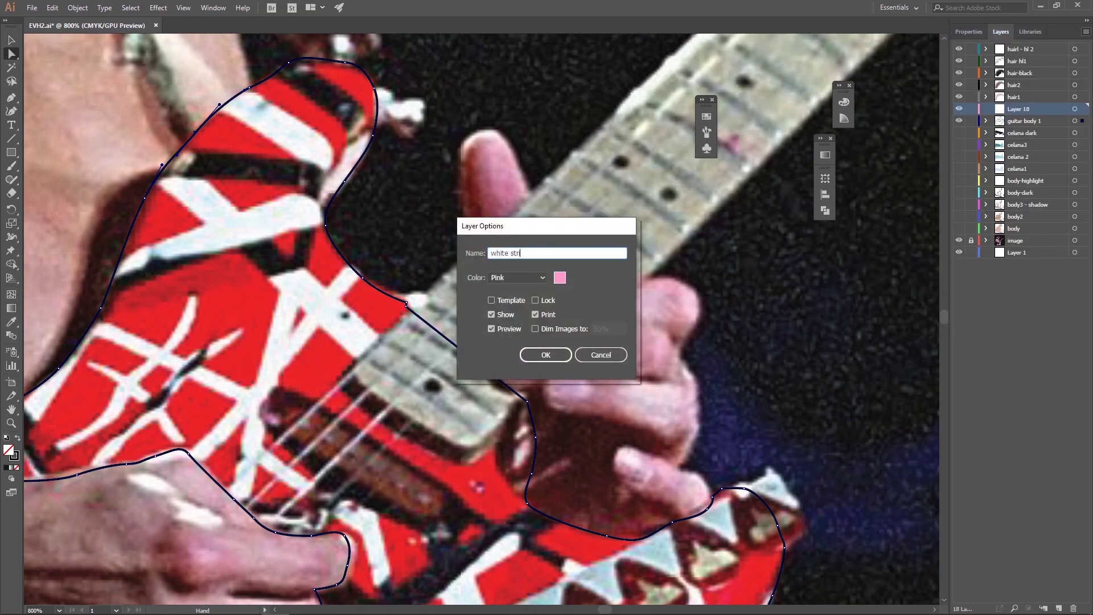
type("ip")
key("Return")
scroll(481, 319, "up", 5)
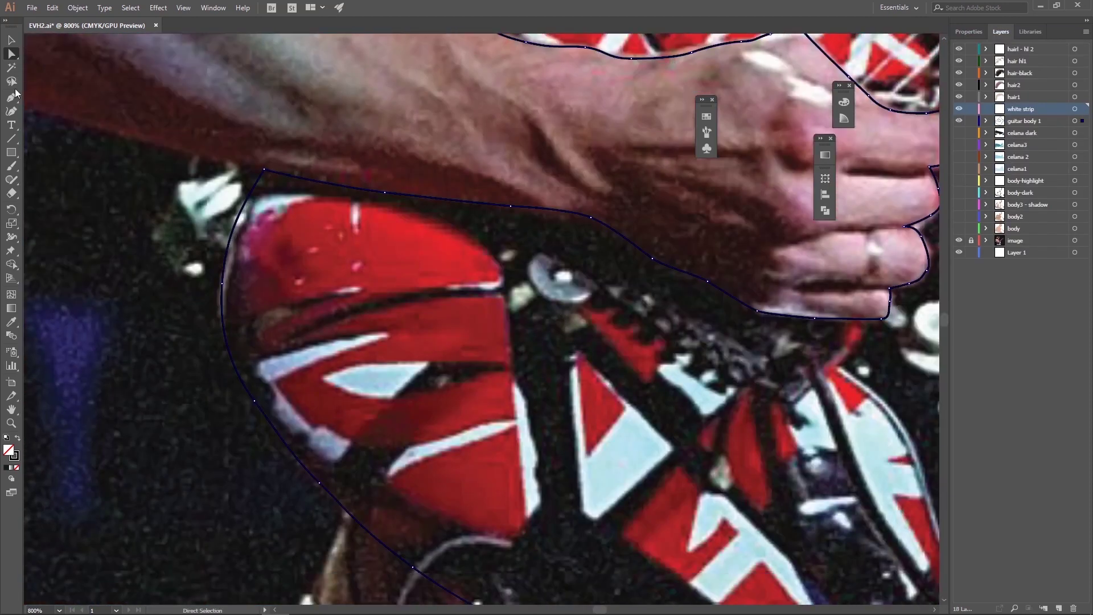
Trace the first white stripe on the guitar body with the Pen tool.
left_click(393, 333)
left_click(273, 379)
left_click(350, 444)
left_click(325, 478)
left_click(246, 375)
left_click_drag(239, 226, 275, 192)
Outline the light-blue patch and close the lower white stripe outline.
left_click(319, 193)
left_click(239, 226)
left_click(428, 363)
left_click(322, 376)
left_click(392, 397)
left_click(429, 362)
left_click(518, 385)
left_click(547, 518)
left_click(392, 474)
Trace the white stripe surrounding the red triangle as a closed path.
left_click_drag(578, 361, 421, 272)
left_click(427, 424)
left_click(519, 360)
left_click(421, 272)
left_click(503, 283)
left_click(529, 267)
left_click(556, 287)
left_click(584, 306)
left_click(502, 283)
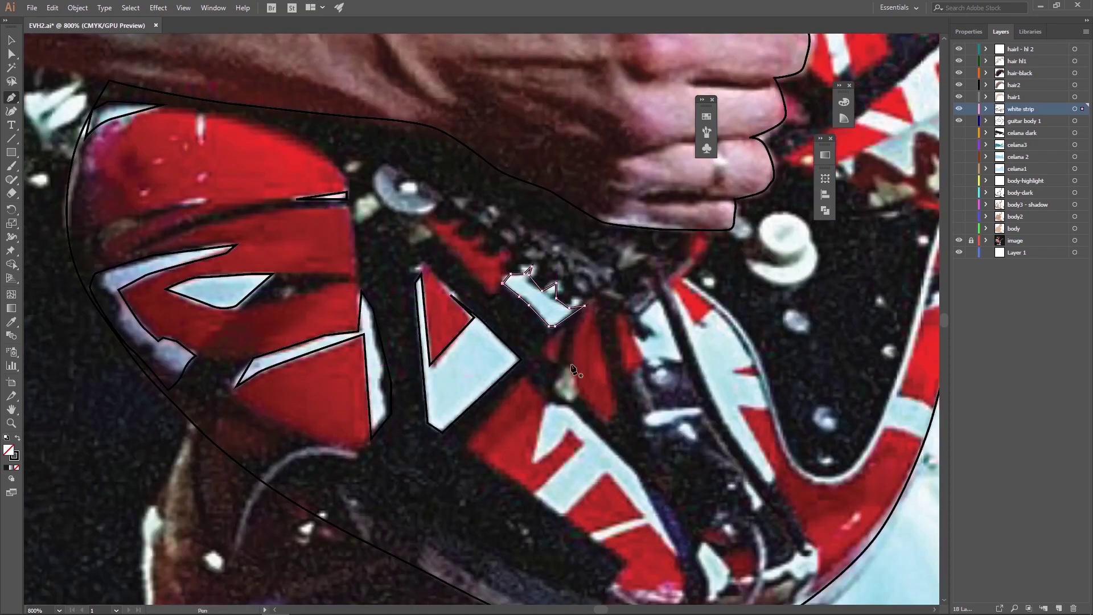
Trace and close the next two curved white stripe outlines.
left_click_drag(583, 308, 438, 185)
left_click(401, 279)
left_click(492, 353)
left_click(381, 340)
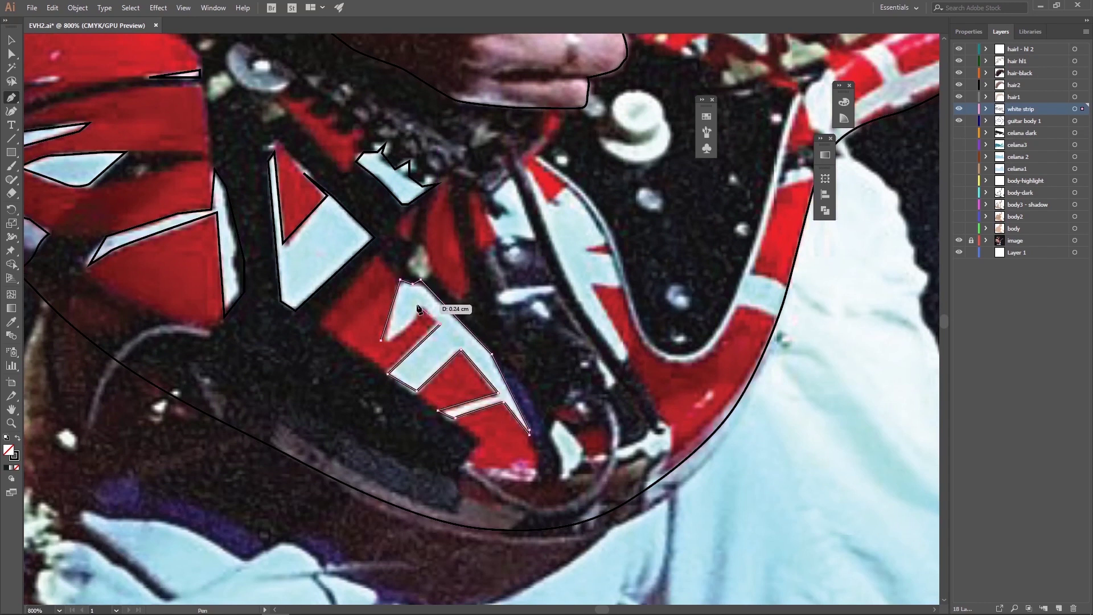
left_click_drag(531, 166, 378, 171)
left_click(379, 171)
left_click(439, 256)
left_click(478, 364)
Outline the white piece near the guitar neck and begin another stripe.
left_click(378, 171)
left_click(357, 185)
left_click(342, 201)
left_click(354, 252)
left_click(353, 212)
left_click(477, 454)
left_click(491, 441)
left_click(512, 433)
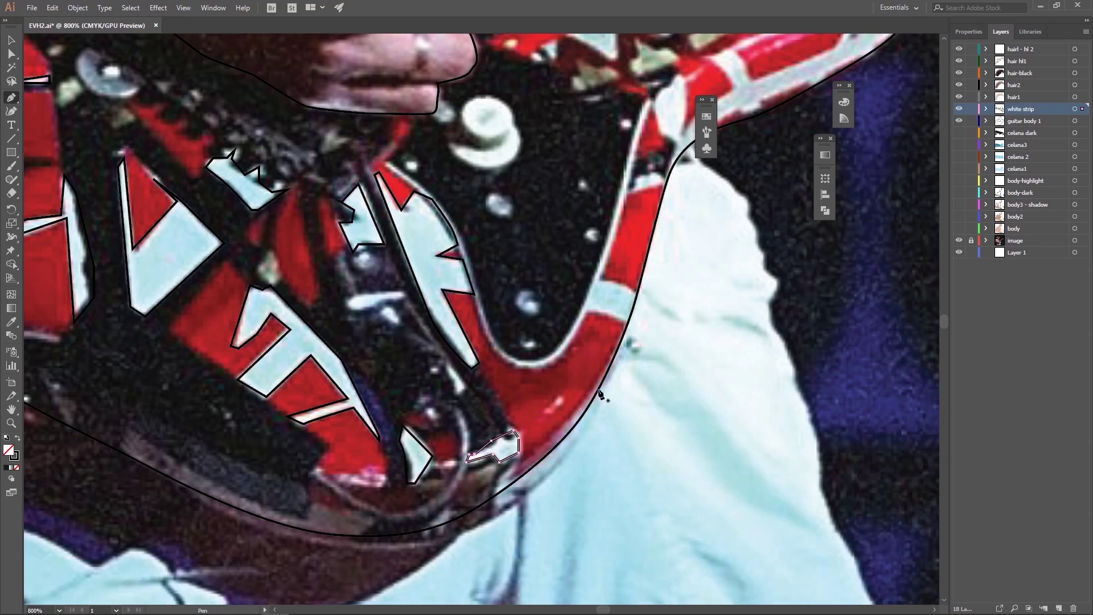
Trace the stripe along the lower body curve and around the strip's tip.
left_click_drag(600, 393, 496, 466)
left_click(281, 232)
left_click(330, 274)
left_click(372, 350)
left_click(387, 409)
left_click(438, 432)
left_click(519, 269)
left_click(544, 174)
left_click(577, 148)
left_click(581, 172)
left_click(568, 217)
left_click(559, 255)
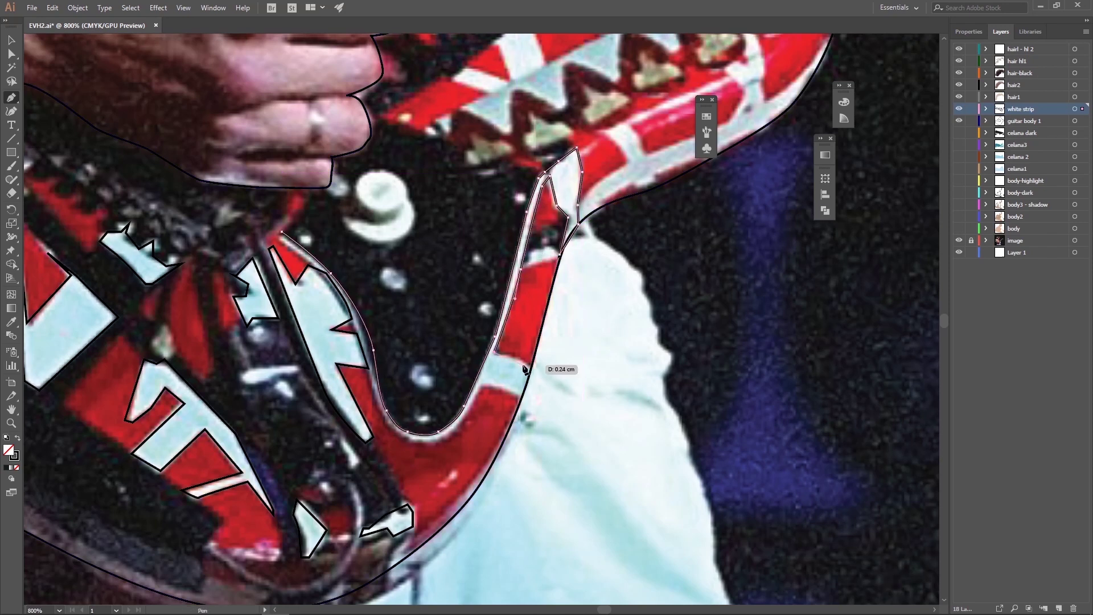
Outline the white strip beside the red stripe, following its lower curve.
left_click_drag(624, 204, 508, 349)
left_click(461, 347)
left_click(494, 321)
left_click(484, 276)
left_click(621, 221)
left_click(617, 267)
left_click(628, 233)
left_click(647, 223)
left_click(646, 248)
left_click(711, 183)
left_click(540, 330)
left_click(539, 315)
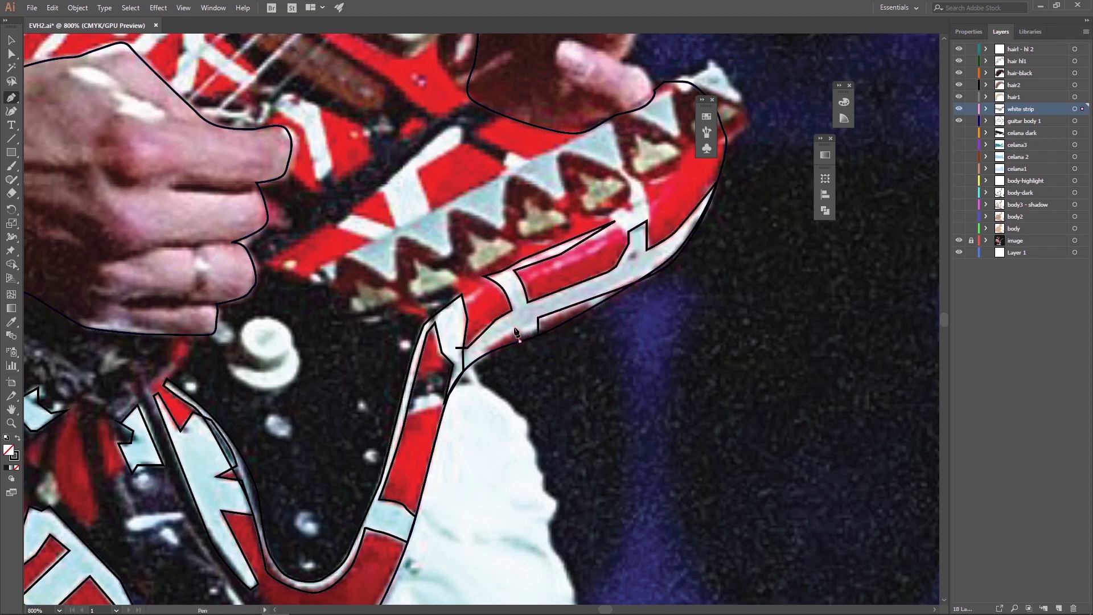
Trace the curved white stripe near the lower horn.
left_click_drag(516, 333, 433, 442)
left_click(563, 310)
left_click(563, 353)
left_click(527, 322)
left_click(539, 305)
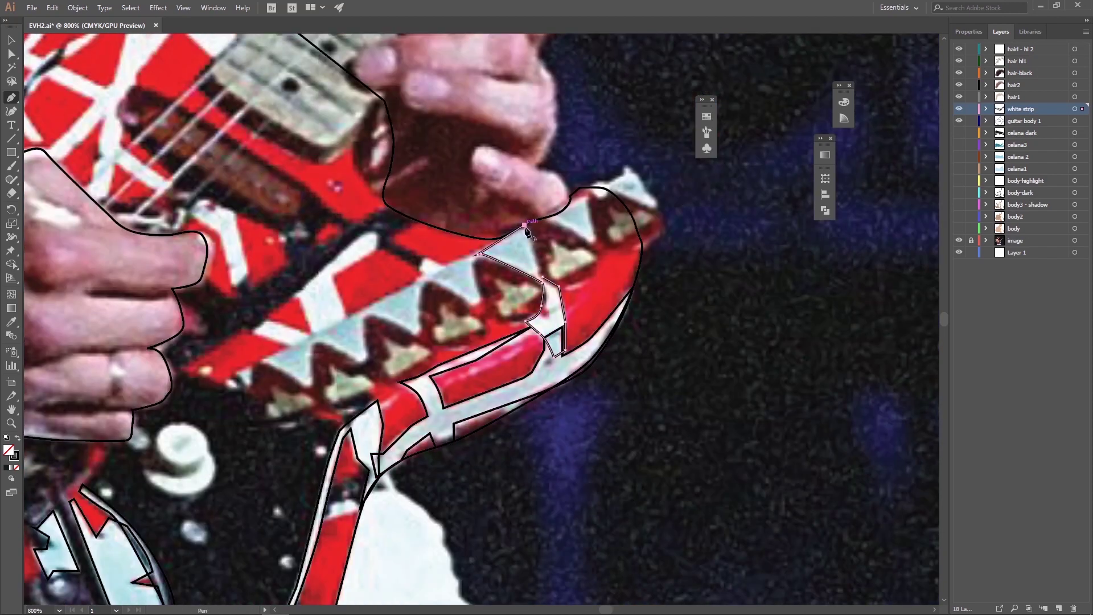
left_click_drag(527, 231, 749, 224)
left_click(458, 358)
Outline the white zigzag stripe on the horn and start the next white triangle.
left_click(533, 323)
left_click(482, 307)
left_click(516, 277)
left_click(584, 219)
left_click(555, 263)
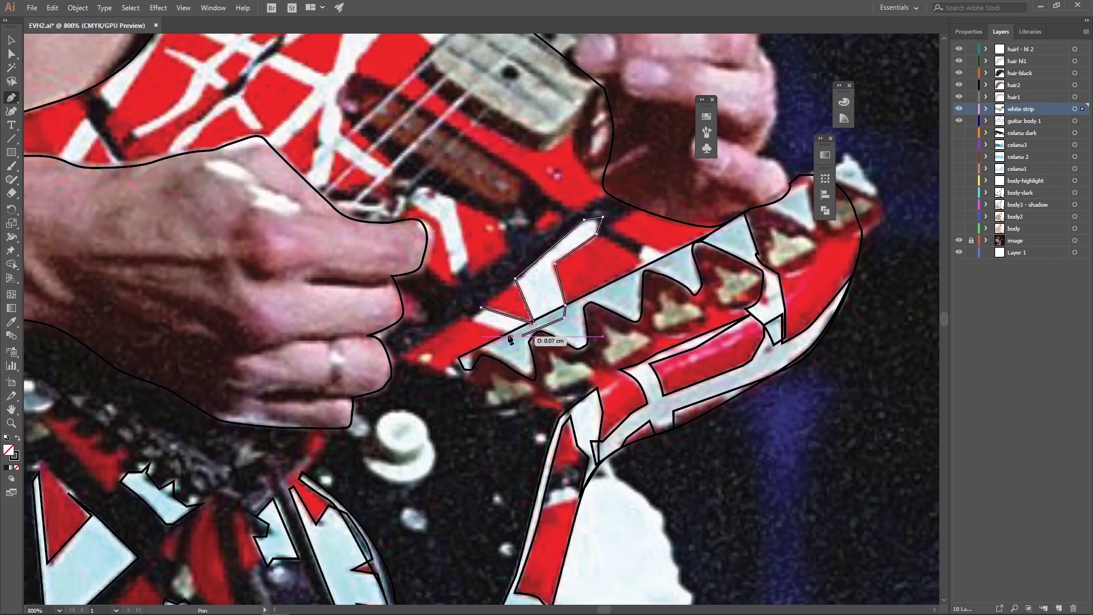
left_click_drag(511, 339, 442, 506)
left_click(464, 490)
left_click(696, 369)
left_click(740, 393)
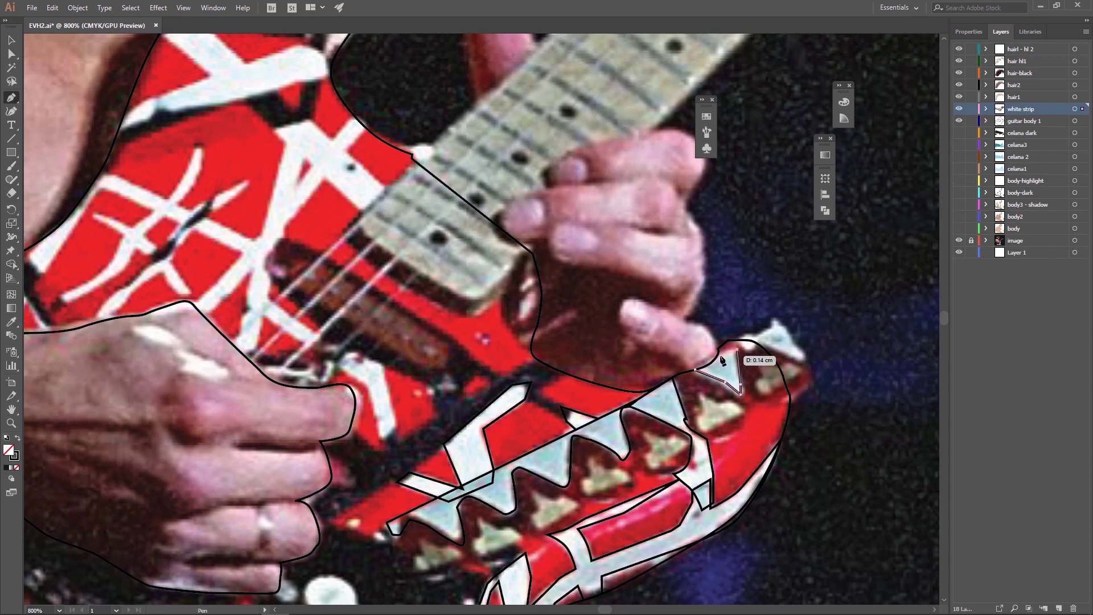
Outline the small white triangle on the upper horn.
left_click_drag(398, 285, 911, 319)
left_click(357, 333)
left_click(358, 318)
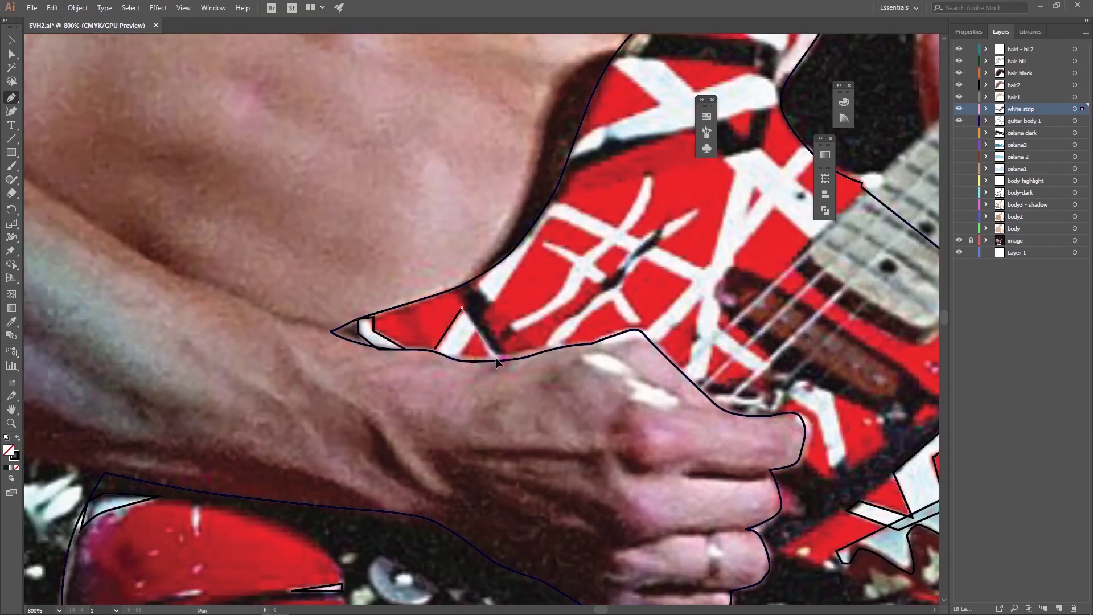
left_click(483, 273)
left_click(532, 224)
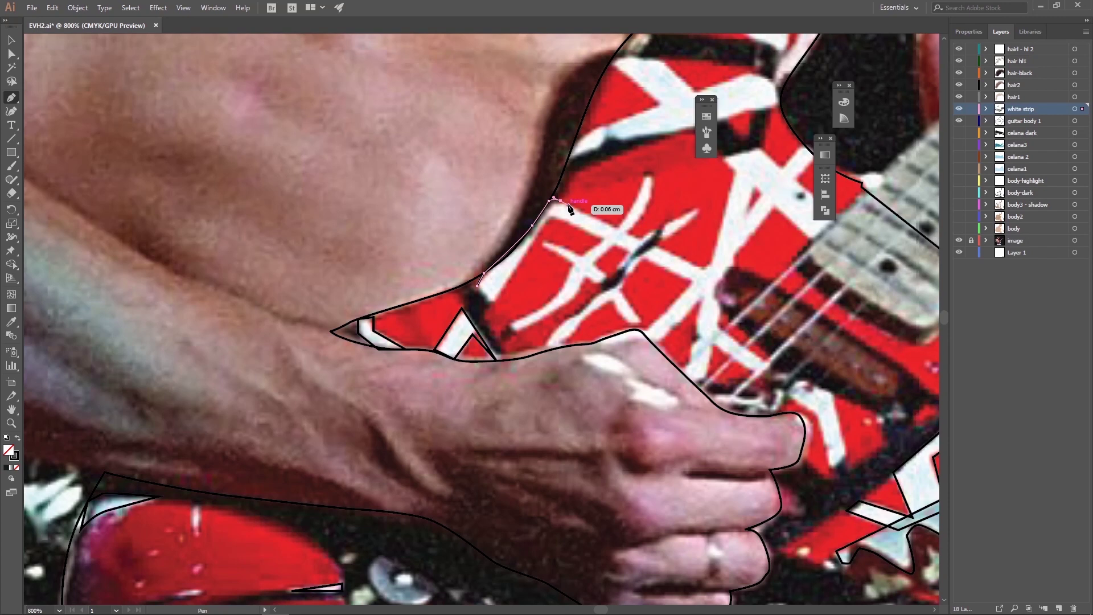
Trace the long white stripe across the upper body, down and back up.
left_click(644, 177)
left_click(695, 211)
left_click(655, 247)
left_click(704, 267)
left_click(731, 265)
left_click(719, 302)
left_click(763, 359)
left_click(703, 381)
left_click(684, 376)
left_click(653, 339)
left_click(691, 284)
left_click(638, 256)
Trace the white stripe's loop and the F-shaped white stripe.
left_click(640, 317)
left_click(610, 304)
left_click(558, 324)
left_click(548, 343)
left_click(562, 346)
left_click(601, 288)
left_click(577, 256)
left_click(514, 327)
left_click(603, 245)
left_click(562, 243)
left_click(496, 298)
Close the lower stripe and begin outlining the upper white stripe.
mouse_move(783, 393)
left_mouse_down()
mouse_move(575, 424)
mouse_move(669, 560)
left_mouse_up()
left_click(561, 327)
left_click(596, 320)
left_click(614, 335)
left_click(637, 313)
left_click(652, 328)
left_click(643, 407)
left_click(406, 316)
left_click(423, 298)
left_click(492, 275)
left_click(467, 223)
left_click(584, 242)
Complete the upper white stripe outline, closing it along its left edge.
left_click(616, 261)
left_click(405, 317)
left_click_drag(405, 317, 379, 430)
left_click(475, 278)
left_click(587, 337)
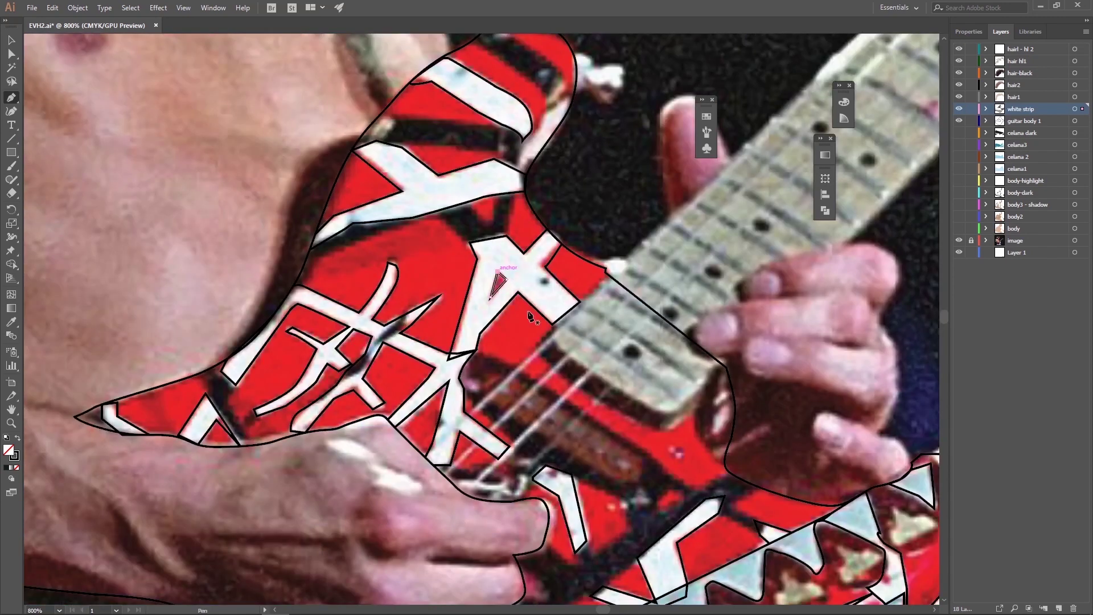
key("v")
left_click(213, 7)
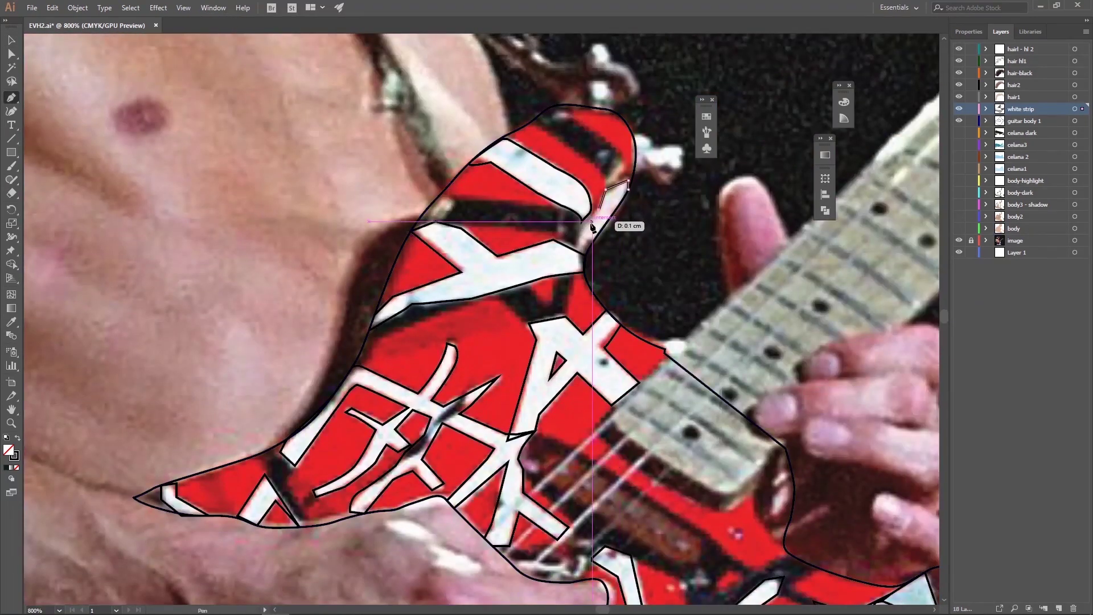
left_click(592, 226)
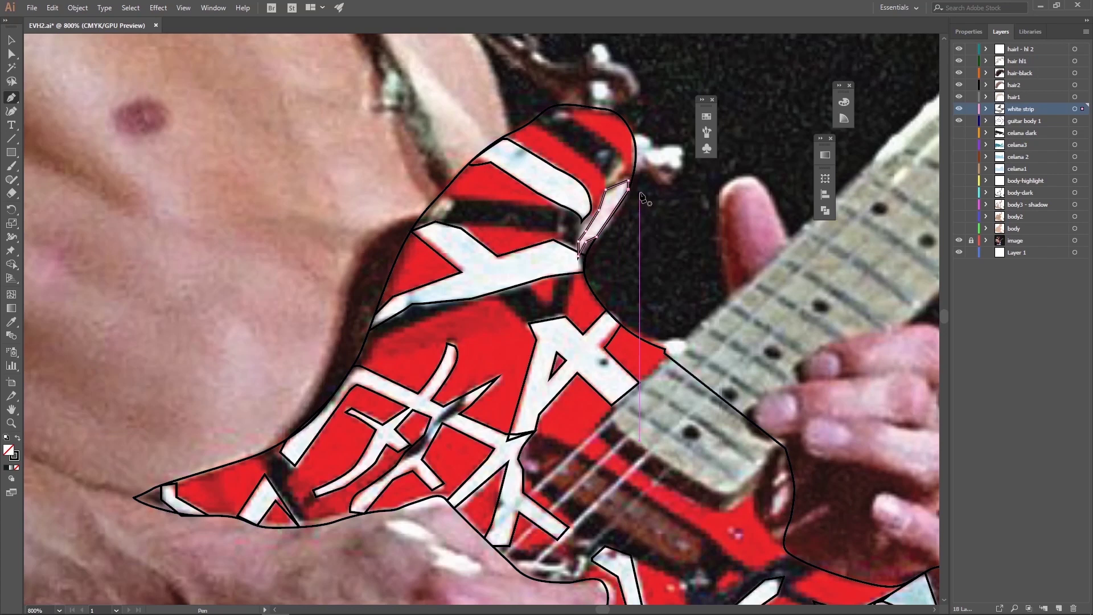
left_click(1085, 32)
Add a 'black strip' layer and outline the top black stripe on the guitar body.
left_click(1040, 39)
type("black strip")
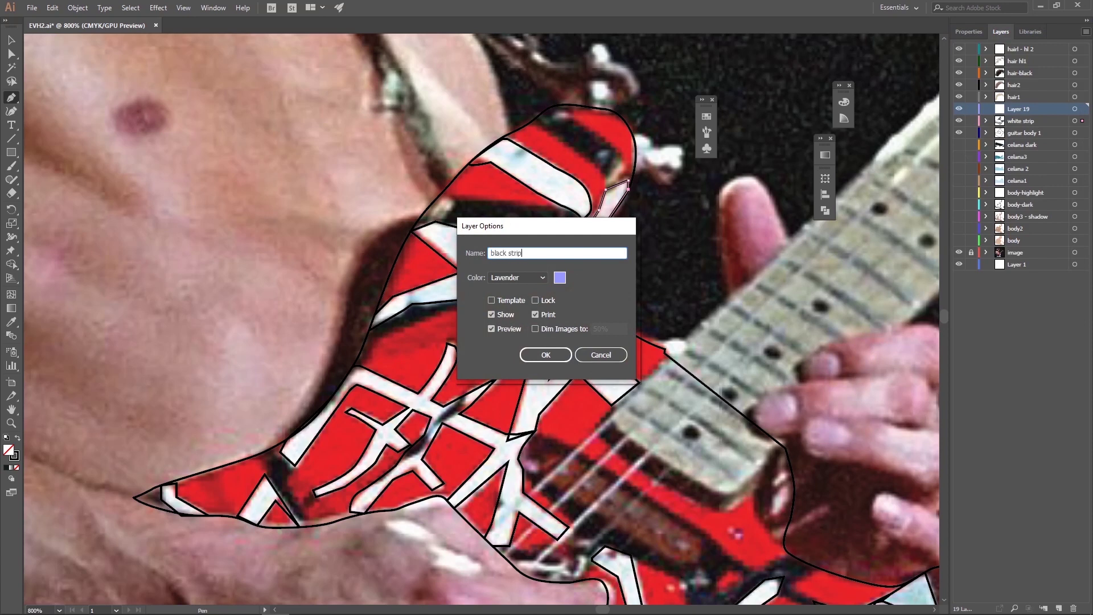
key("Return")
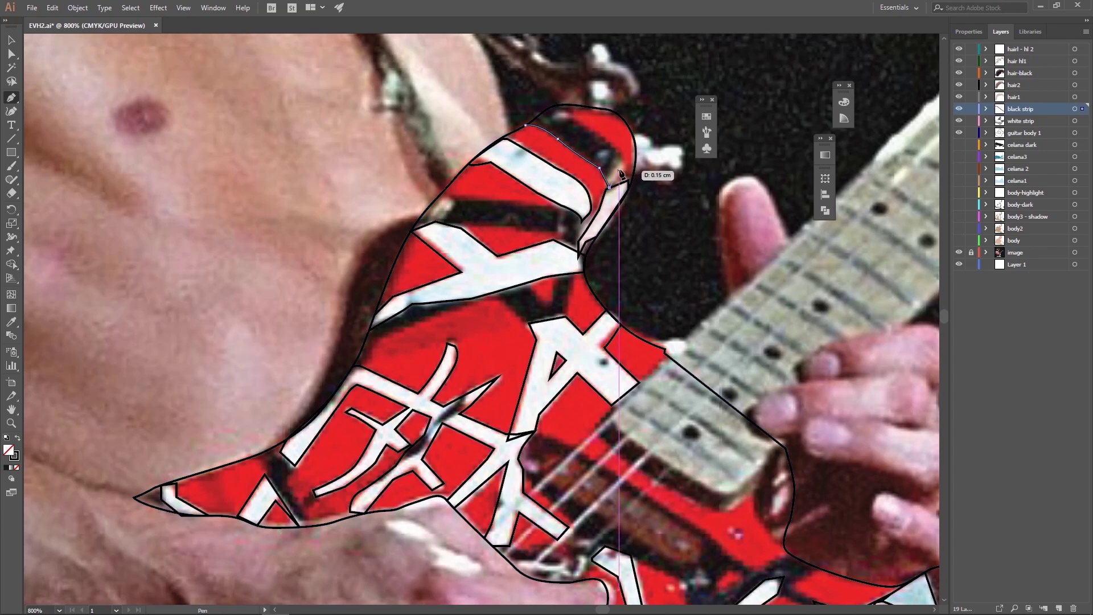
left_click_drag(530, 207, 532, 231)
left_click(414, 227)
left_click(499, 293)
left_click(525, 323)
left_click(563, 316)
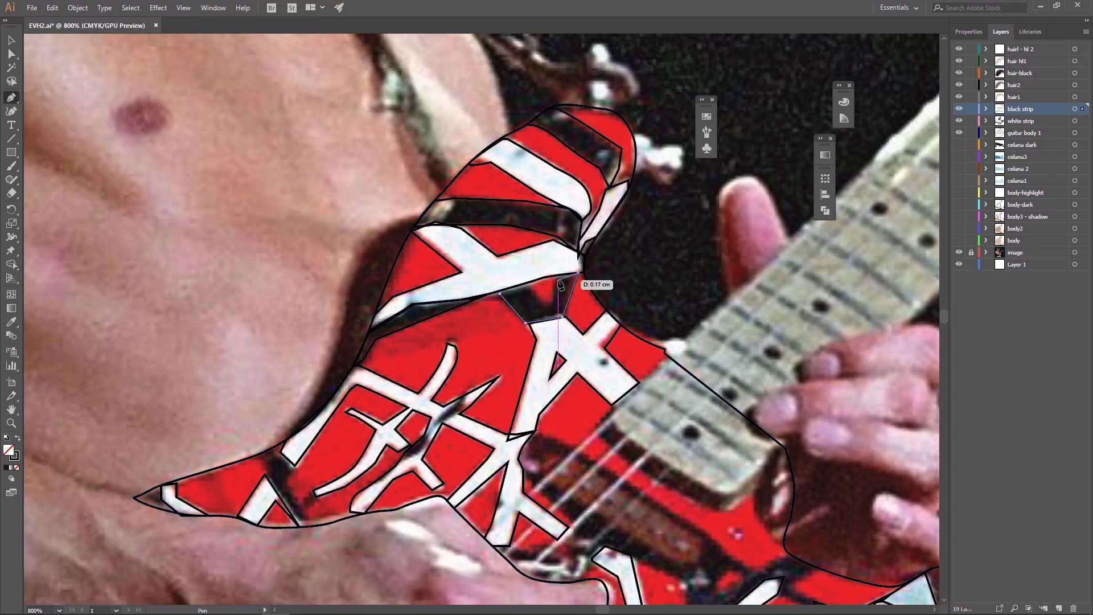
left_click(499, 294)
Trace the small black stripe and the stripe at the guitar's left tip.
scroll(525, 300, "down", 5)
scroll(525, 300, "left", 5)
left_click(506, 359)
left_click_drag(568, 288, 563, 315)
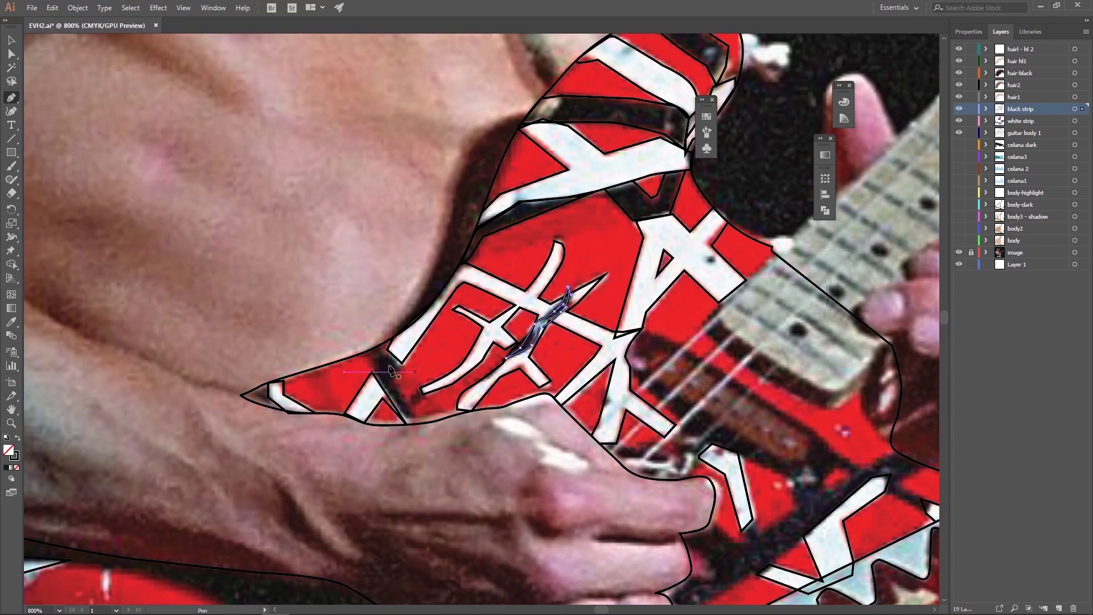
left_click(240, 394)
left_click(267, 406)
left_click_drag(265, 386, 277, 390)
scroll(277, 390, "down", 4)
scroll(276, 390, "right", 4)
left_click(474, 342)
Trace the dark stripe around the strings and continue it below them.
left_click(660, 378)
left_click(548, 322)
left_click(540, 238)
left_click(724, 365)
left_click(794, 364)
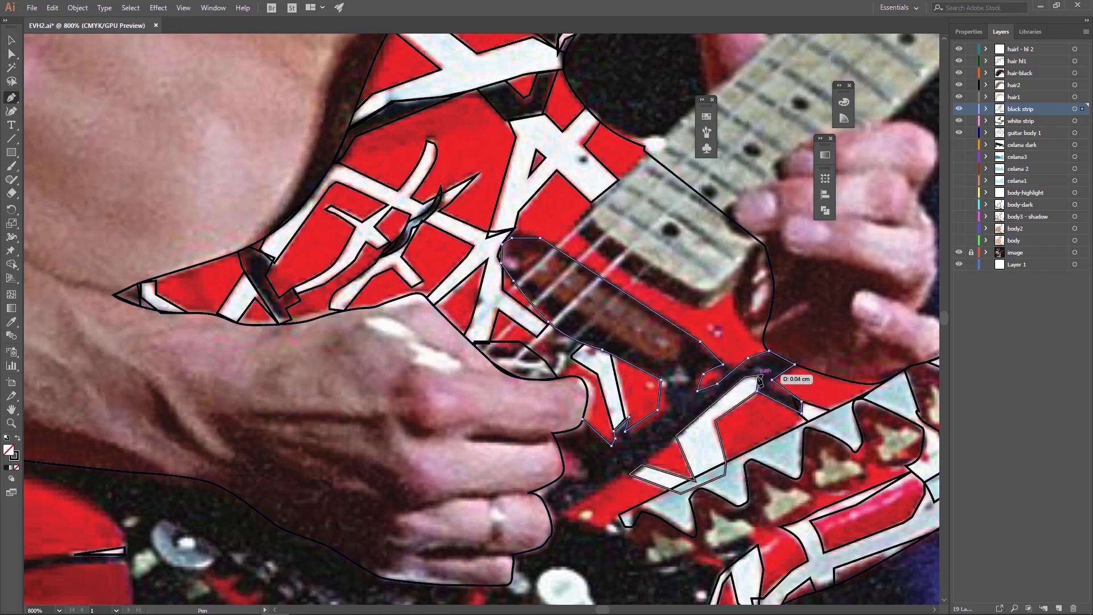
scroll(682, 284, "down", 3)
scroll(681, 285, "right", 2)
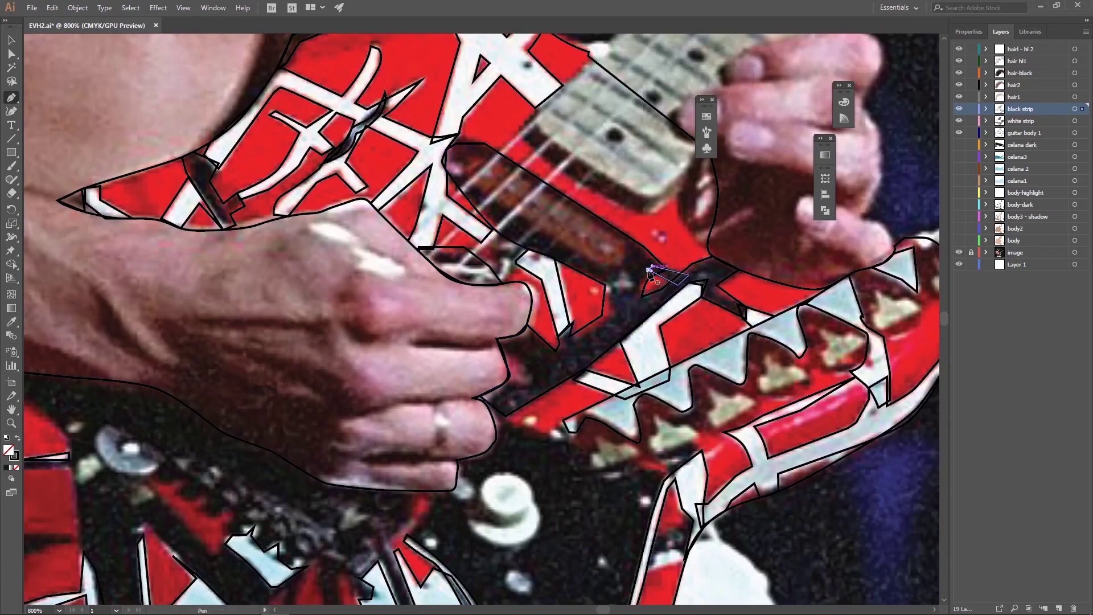
scroll(681, 284, "down", 4)
scroll(682, 285, "left", 2)
left_click(544, 256)
left_click(571, 289)
left_click(630, 313)
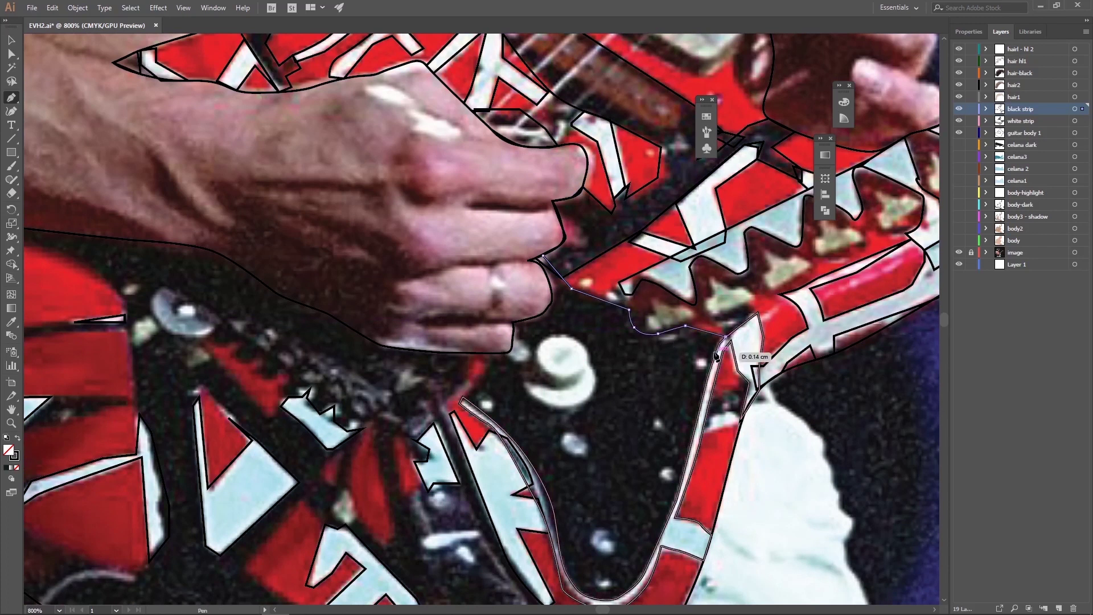
Outline and close the black stripe running along the hand's edge.
scroll(630, 314, "down", 4)
scroll(631, 313, "left", 2)
left_click(536, 252)
left_click(566, 217)
left_click(585, 185)
left_click(609, 173)
left_click(621, 146)
left_click(614, 119)
Begin outlining the black stripe down the guitar edge beside the white shape.
left_click(787, 264)
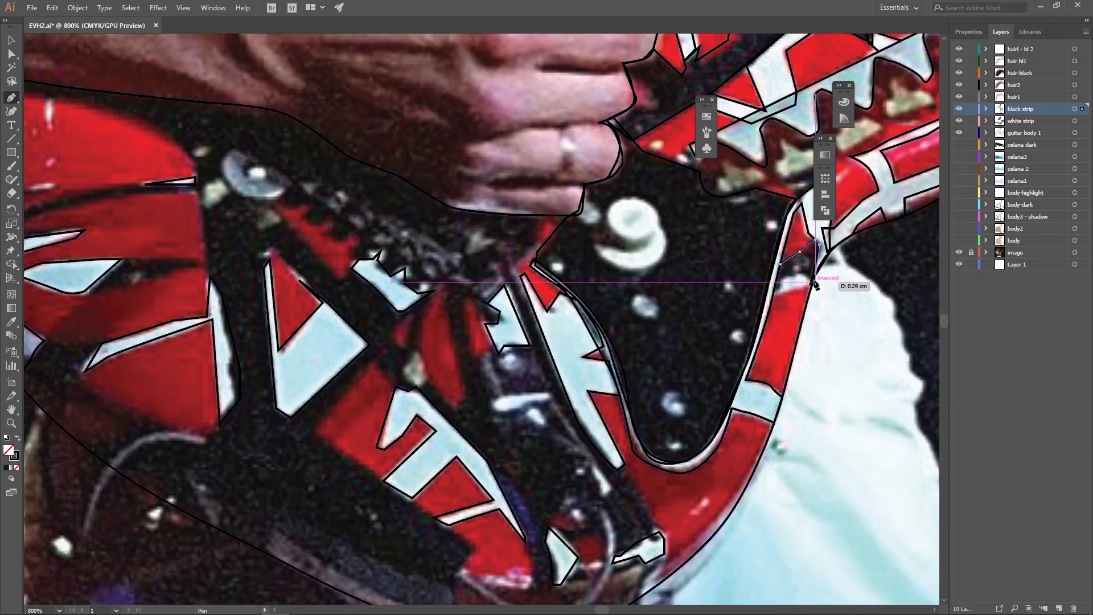
scroll(683, 284, "down", 2)
scroll(683, 284, "left", 2)
left_click(594, 198)
left_click(615, 214)
left_click(633, 322)
left_click(662, 390)
left_click(704, 504)
left_click(762, 494)
left_click(811, 470)
Finish the stripe around the white shape and close it at its start point.
left_click(786, 535)
left_click(714, 549)
left_click(566, 304)
left_click(603, 323)
left_click(608, 305)
left_click(594, 199)
Trace the dark stripe on the lower body, curving its edges along the guitar rim.
scroll(594, 199, "left", 2)
scroll(517, 195, "up", 2)
left_click(516, 196)
left_click(632, 293)
left_click(697, 329)
left_click(672, 383)
left_click(772, 565)
left_click_drag(763, 599, 748, 401)
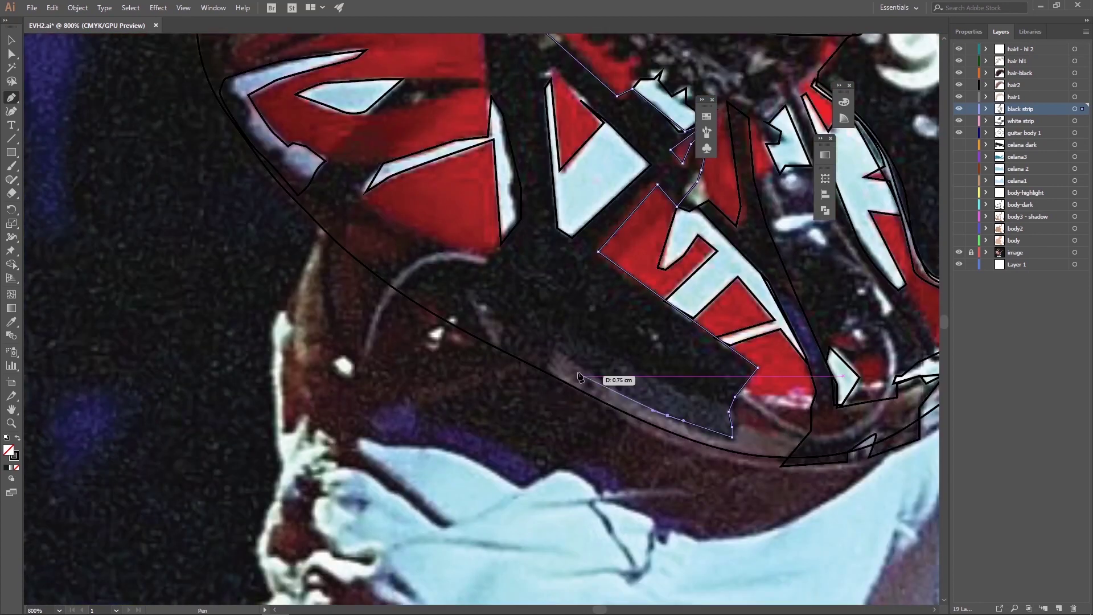
left_click(507, 237)
left_click(521, 217)
left_click(511, 190)
mouse_move(493, 124)
left_mouse_down()
mouse_move(561, 464)
mouse_move(657, 399)
left_mouse_up()
Outline and close a thin black stripe on the lower body.
left_click(383, 312)
left_click(486, 279)
left_click(502, 279)
left_click(406, 315)
left_click(414, 327)
left_click(640, 275)
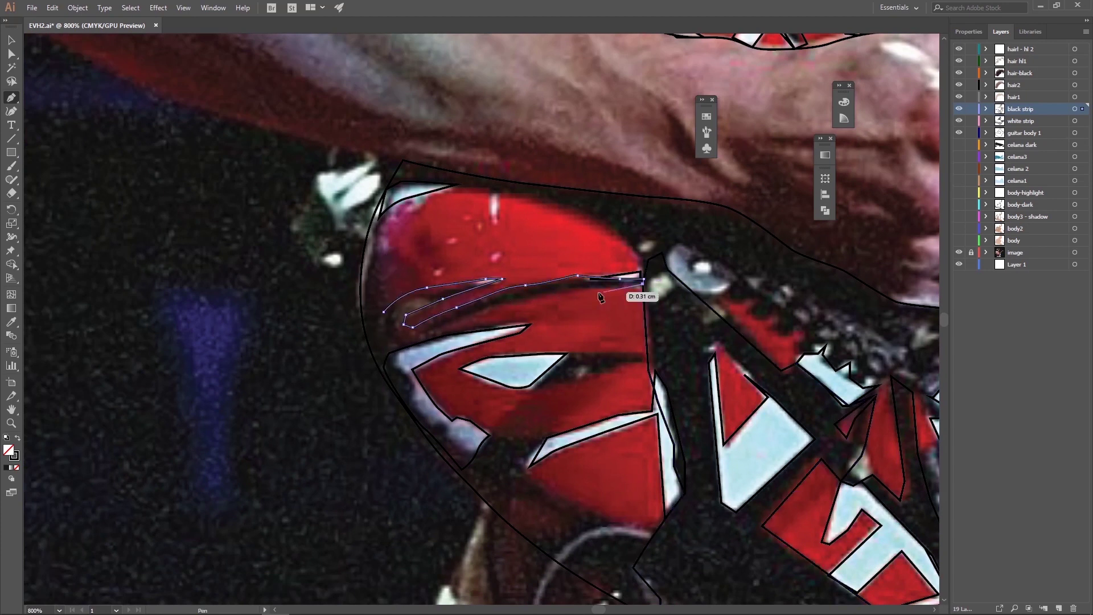
Outline another stripe below the thin one, then pan to the lower guitar body.
left_click(383, 312)
left_click(527, 386)
left_click(648, 353)
left_click(612, 366)
left_click_drag(464, 467, 565, 355)
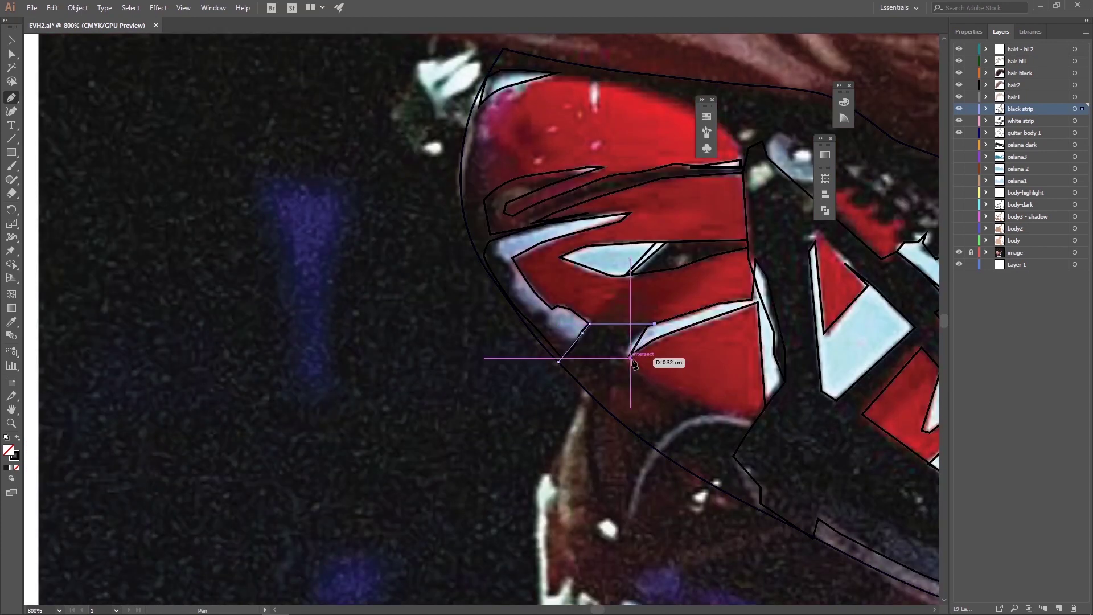
left_click_drag(639, 398, 300, 267)
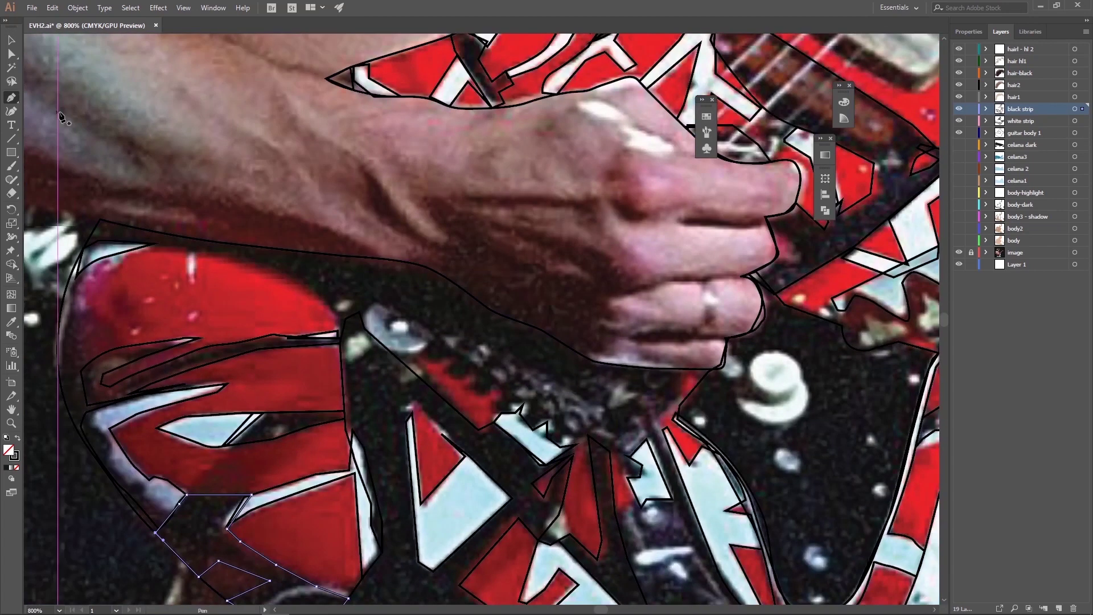
Fill the 'guitar body 1' artwork with the photo's sampled red, then select the white strip shapes.
left_click(1026, 133)
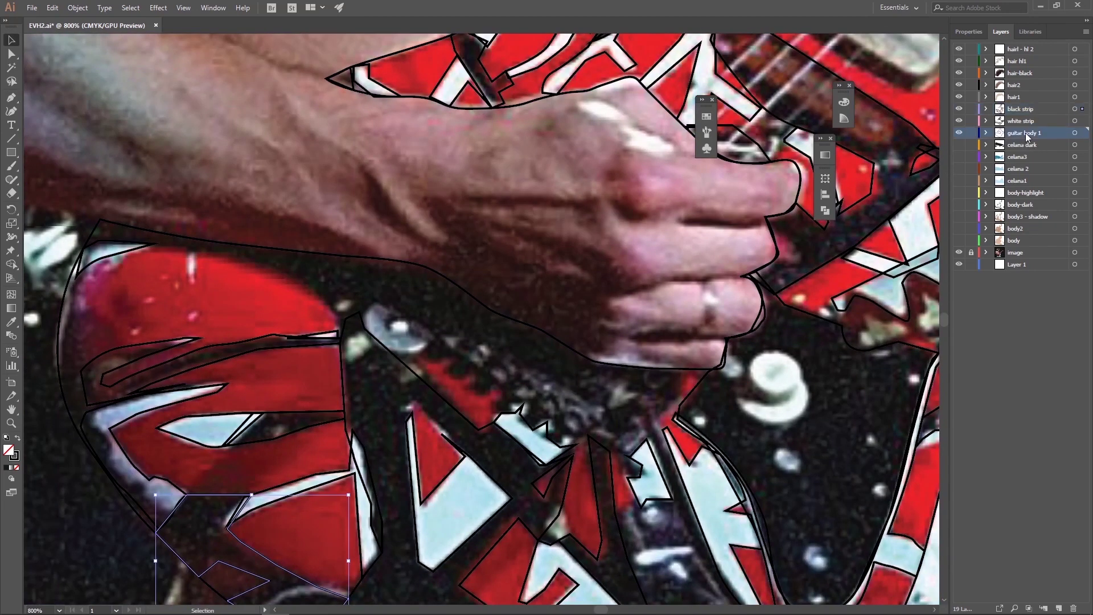
left_click(1075, 134)
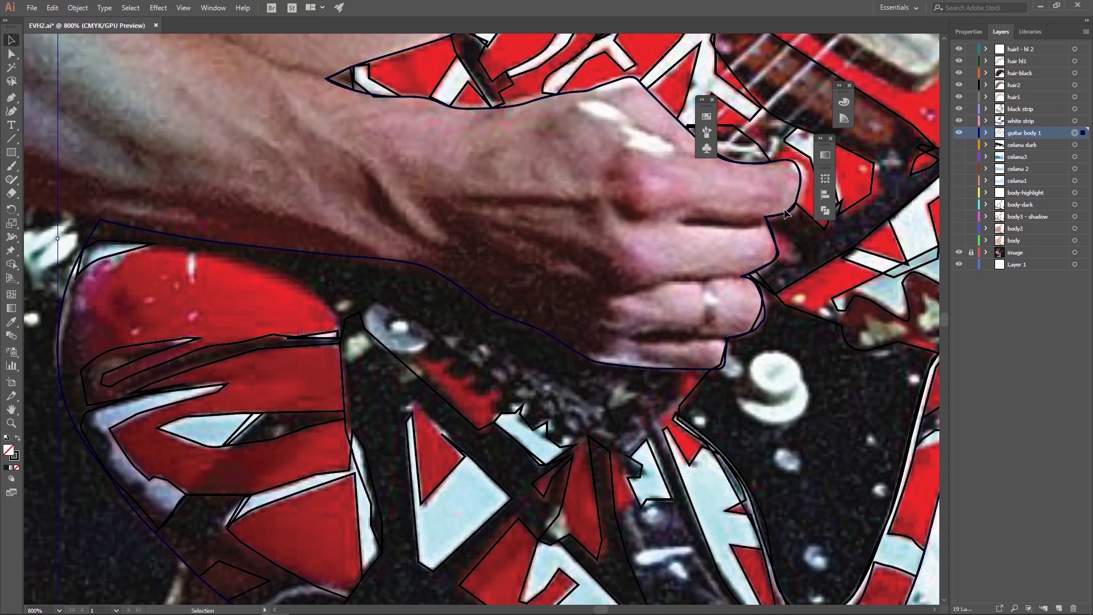
left_click(705, 117)
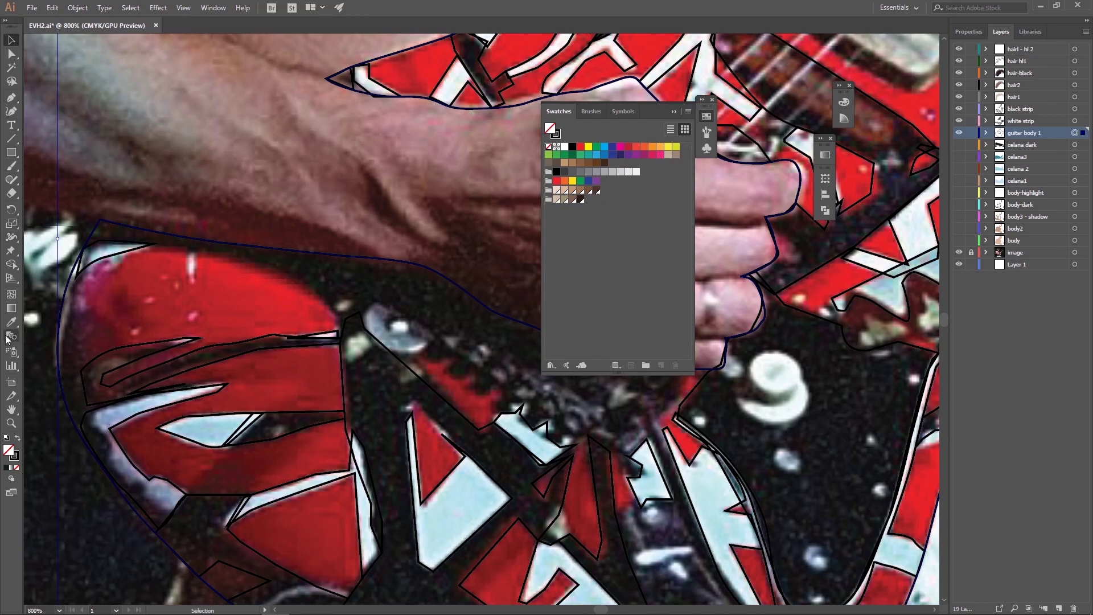
left_click(264, 294)
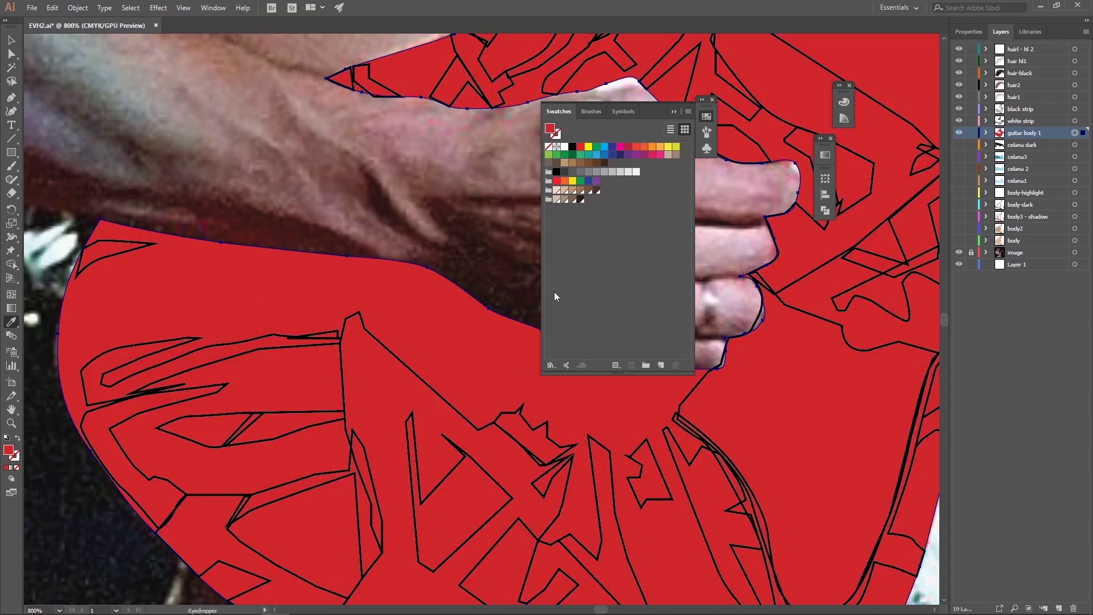
left_click(12, 45)
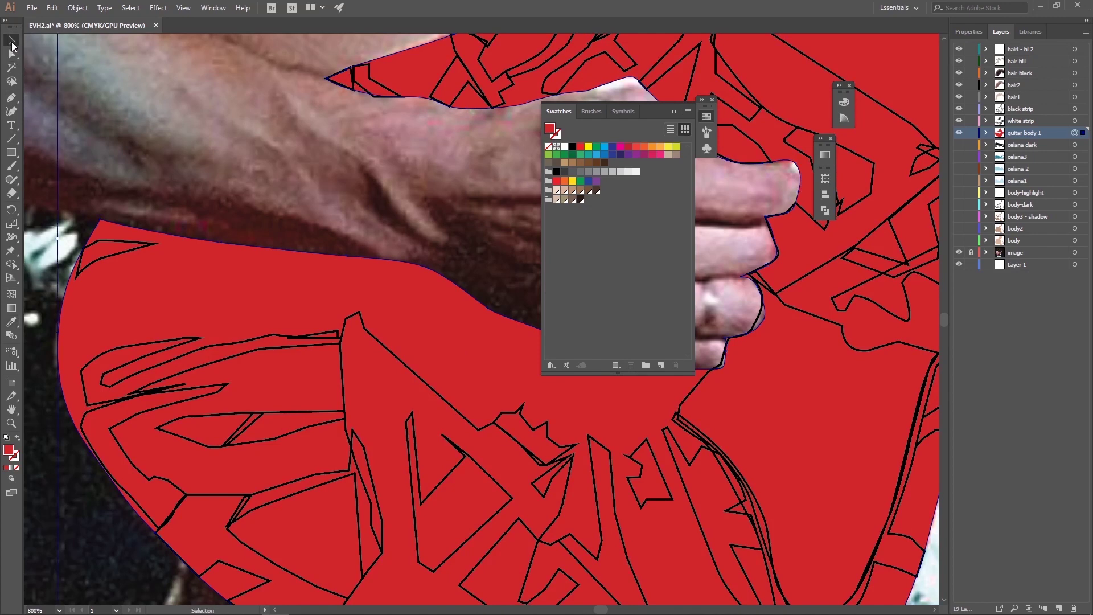
left_click(1034, 121)
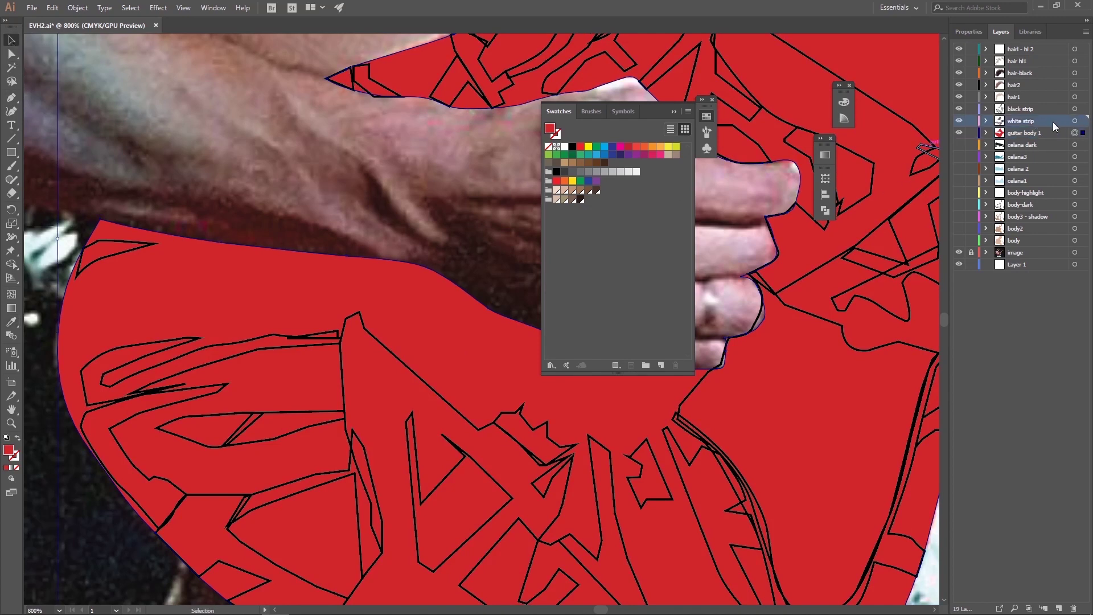
left_click(1075, 122)
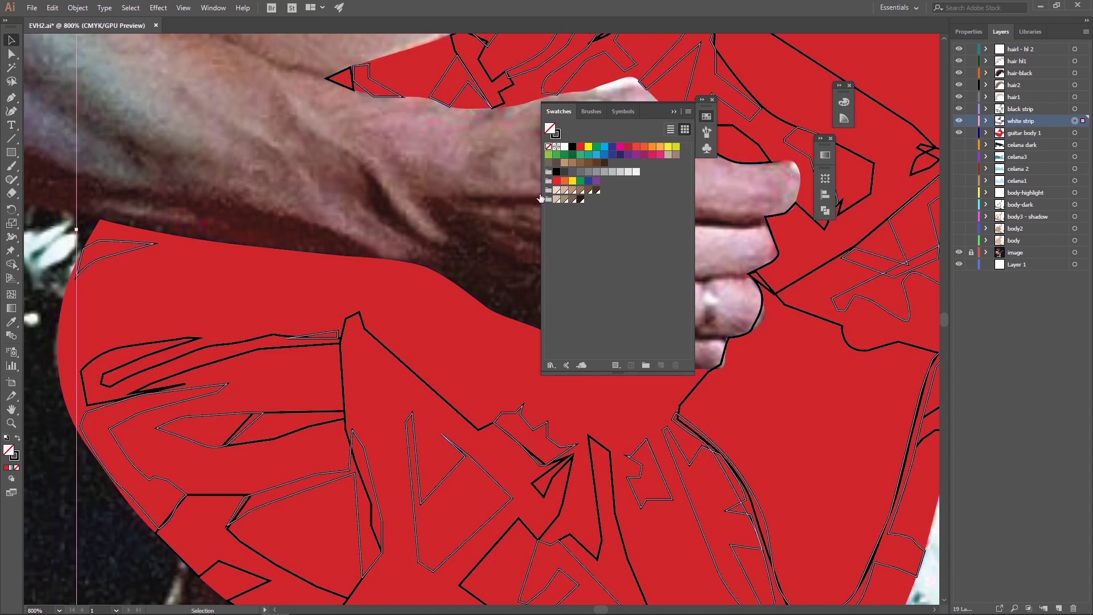
Give the white strip shapes a white fill and no stroke.
double_click(558, 133)
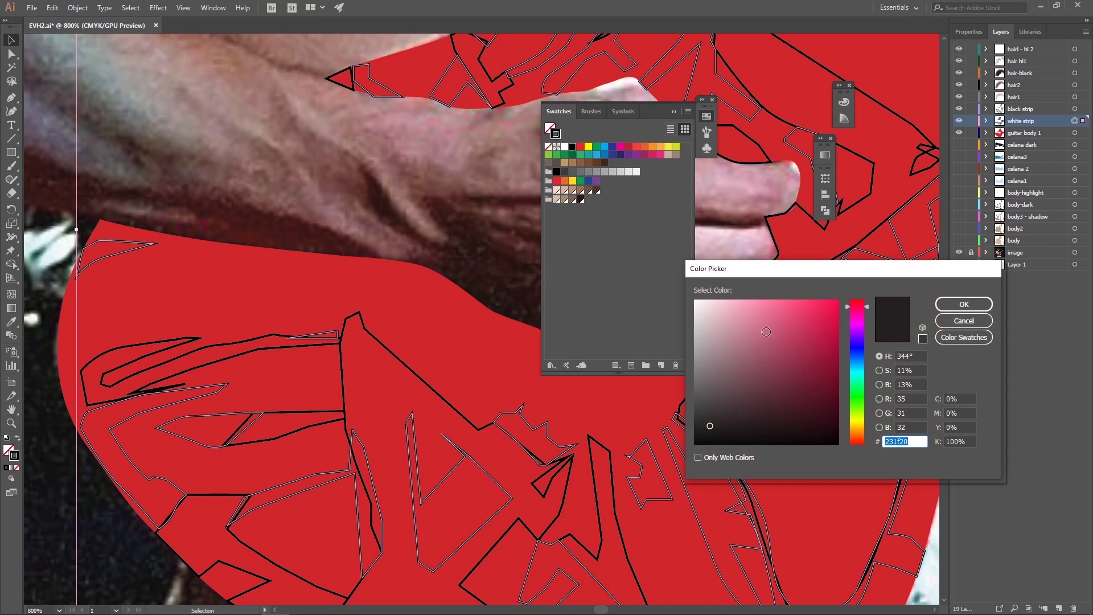
left_click(976, 321)
left_click(548, 147)
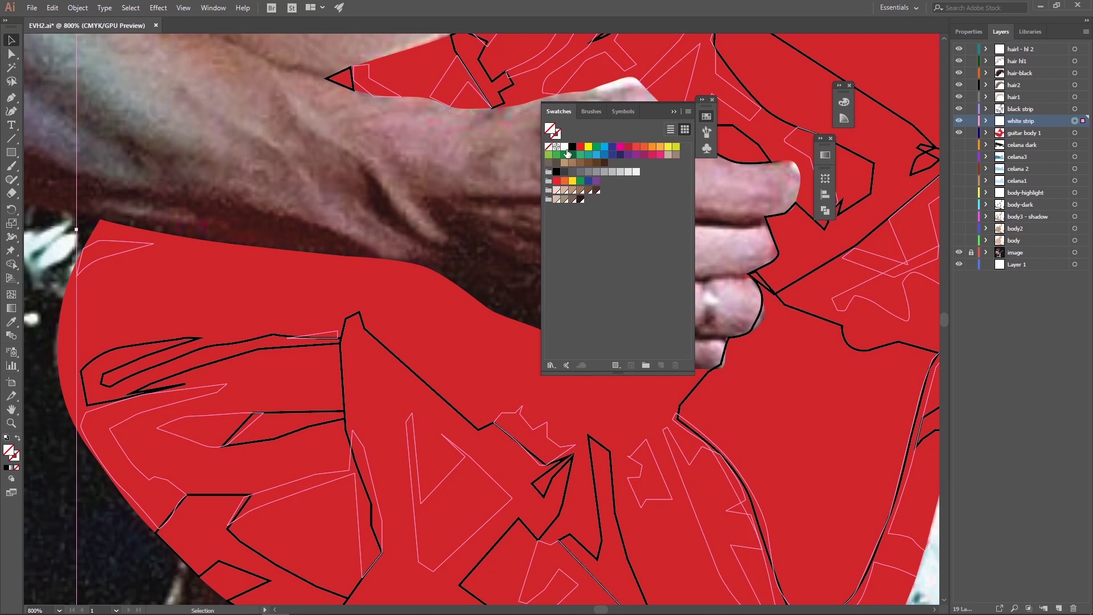
left_click(567, 147)
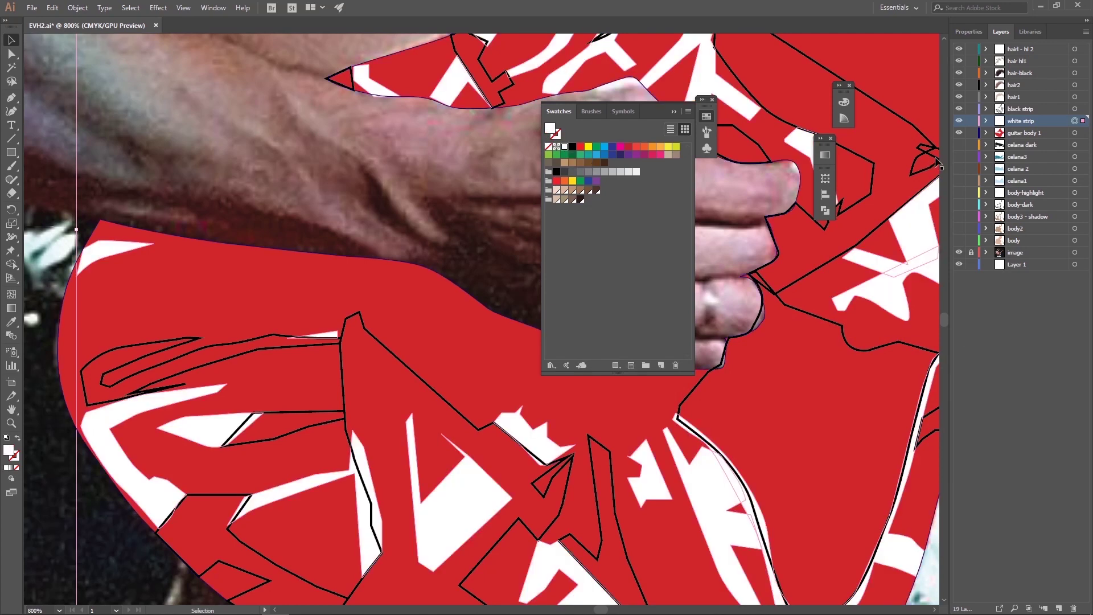
Fill all the black strip shapes with dark grey and zoom out over the guitar.
left_click(1023, 107)
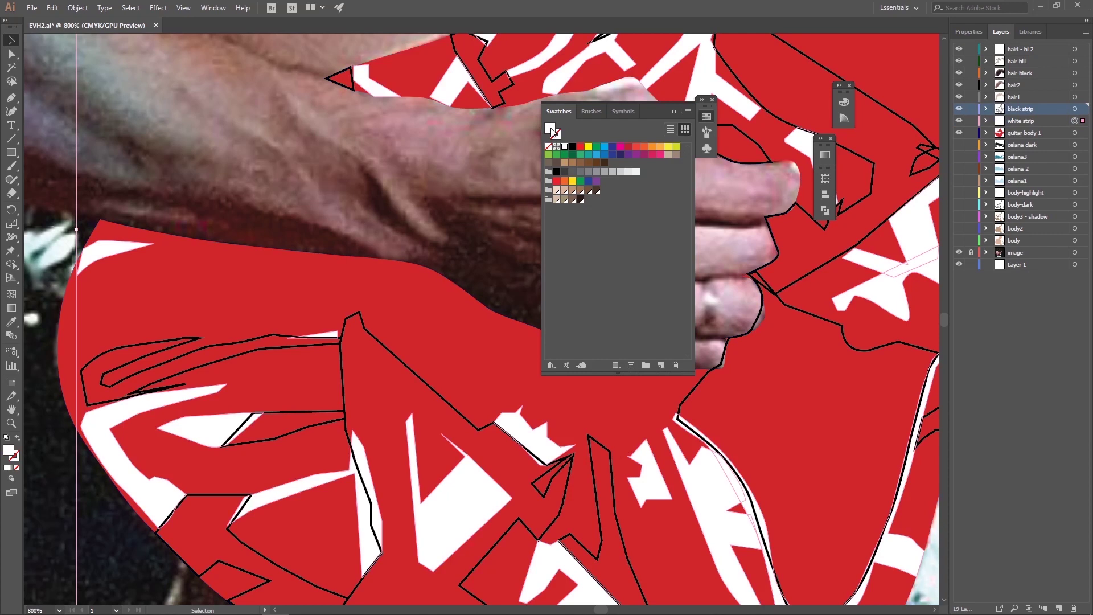
left_click(557, 172)
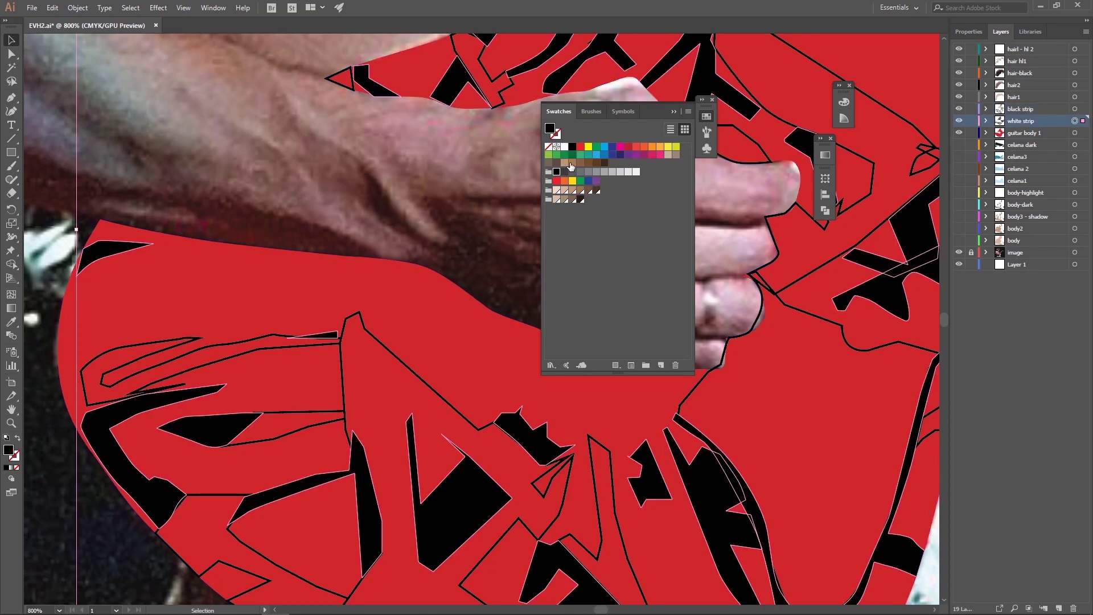
left_click(563, 147)
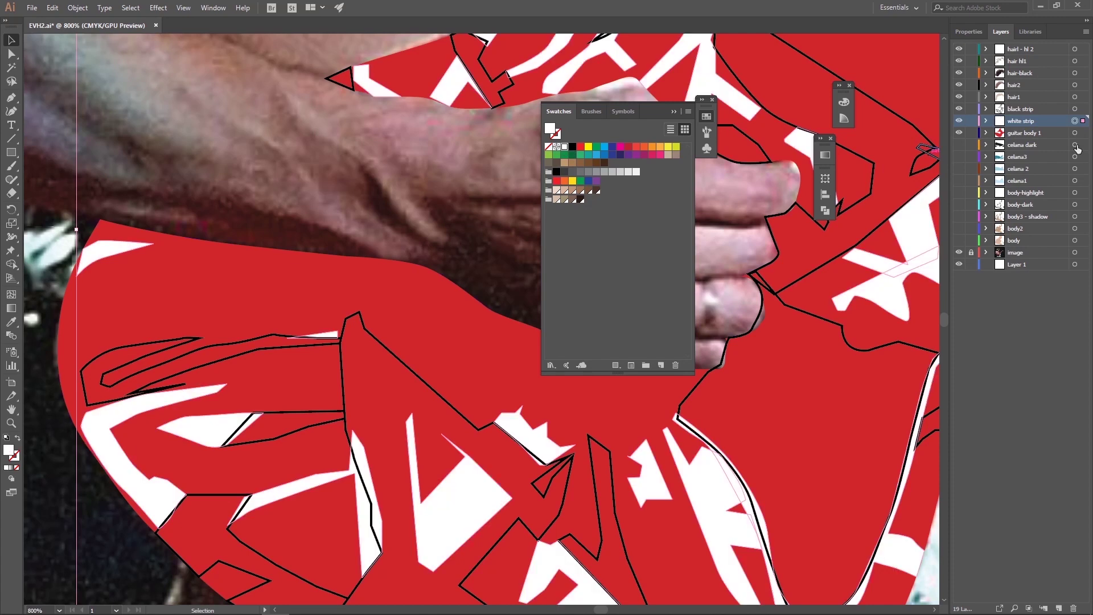
left_click(1033, 109)
left_click(1074, 108)
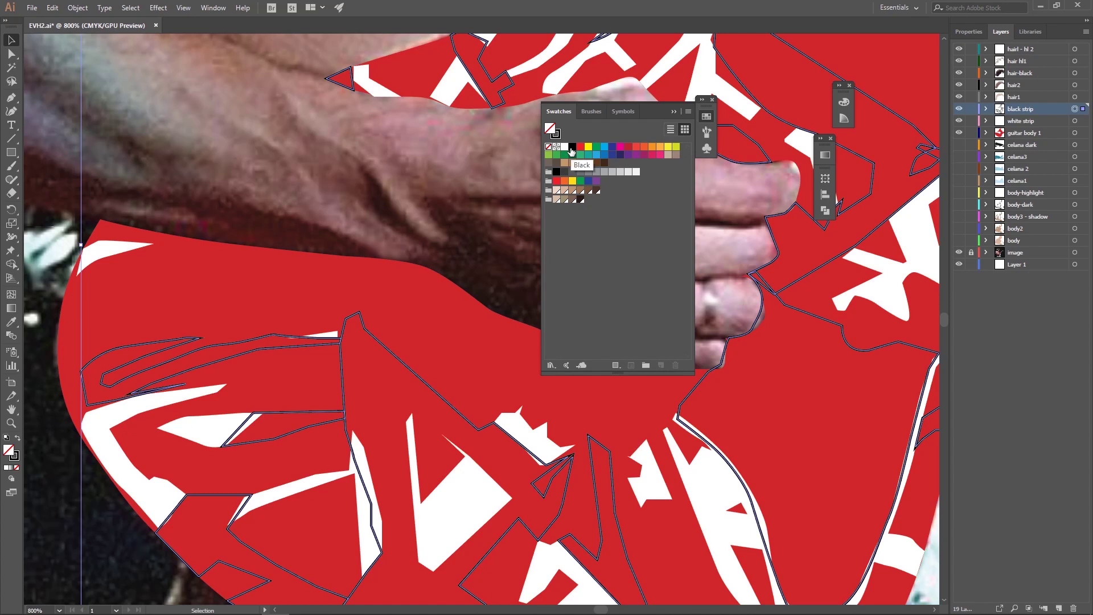
left_click(564, 171)
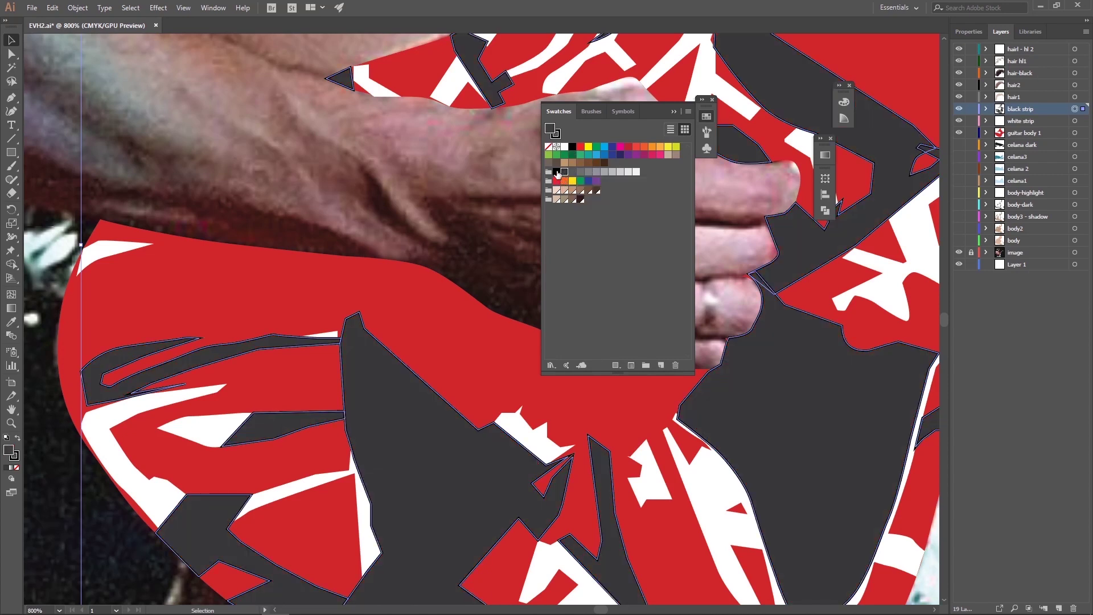
left_click(557, 172)
left_click(564, 172)
left_click(10, 423)
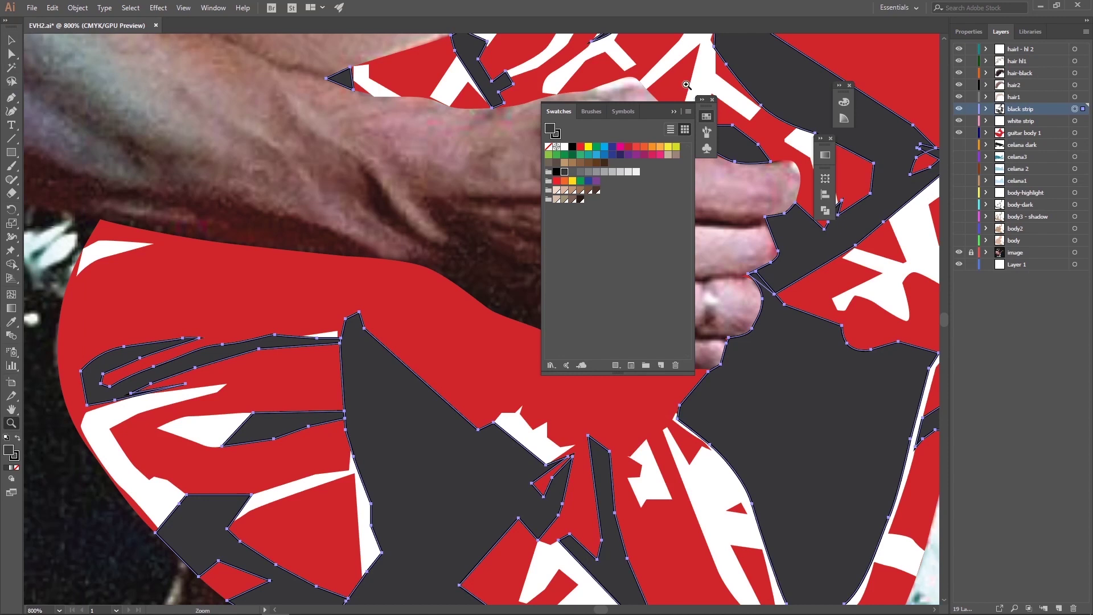
left_click(674, 112)
Zoom out to the whole artwork, deselect the guitar, and zoom into the guitar body.
left_click(637, 262, "alt")
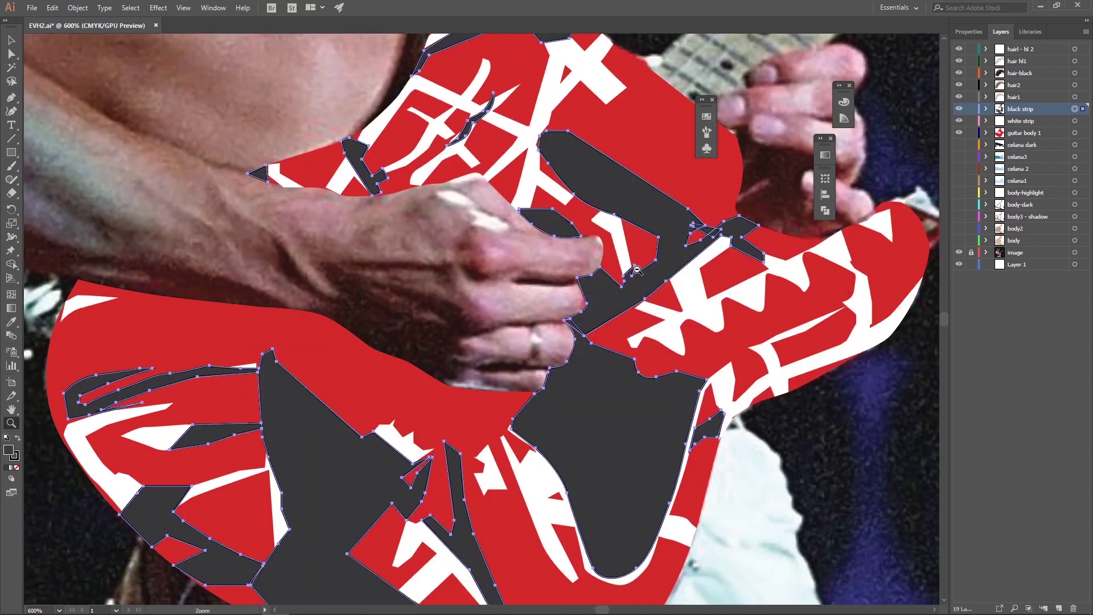
left_click(583, 282, "alt")
left_click(417, 310, "alt")
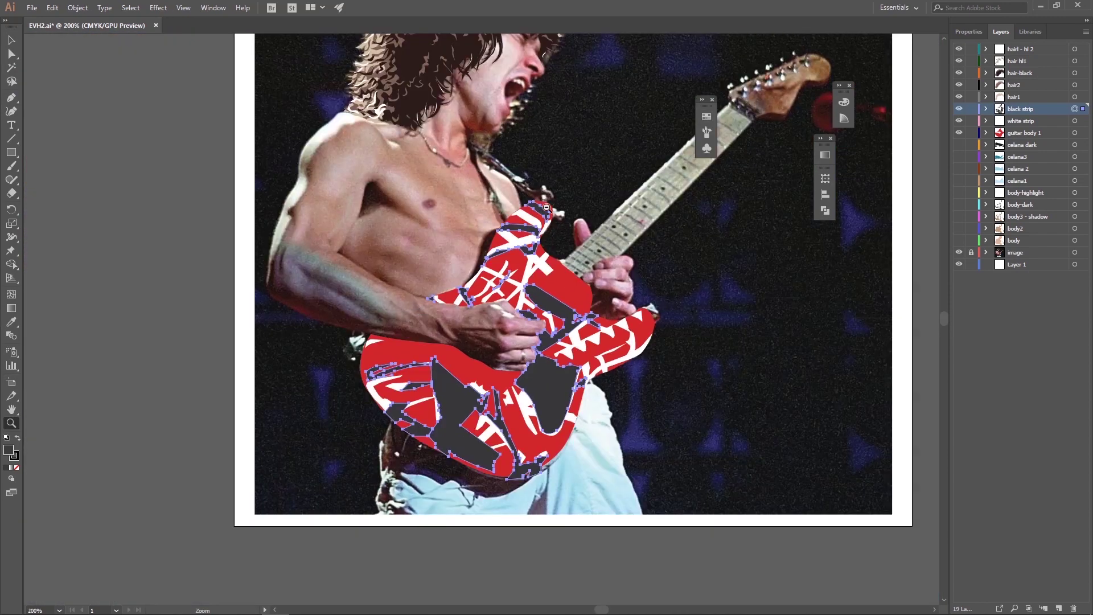
left_click(546, 208, "alt")
left_click(17, 45)
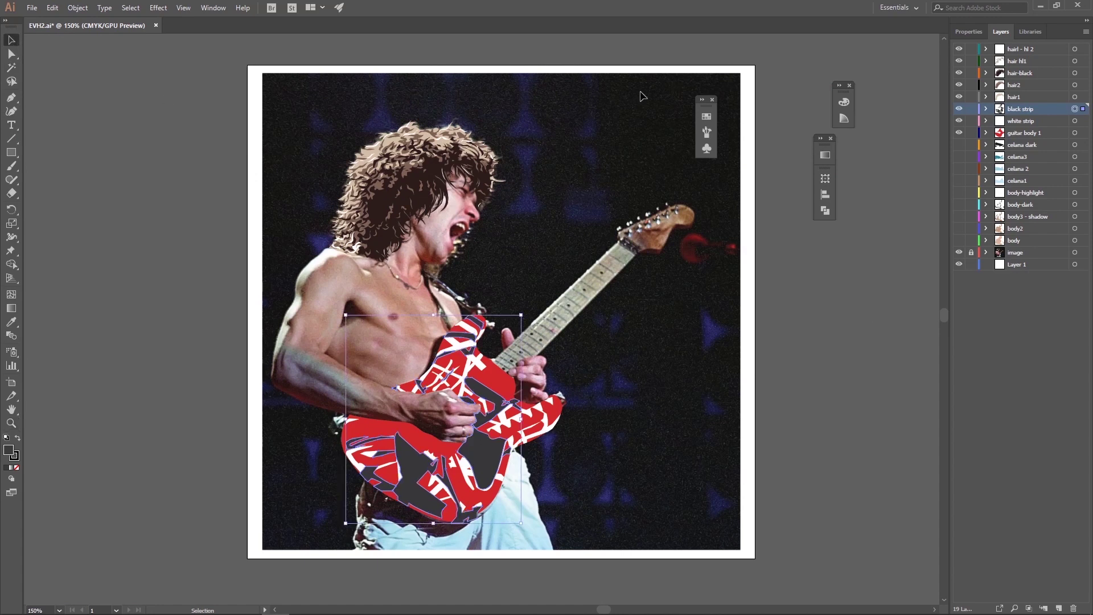
left_click(642, 95)
key("z")
left_click(563, 435)
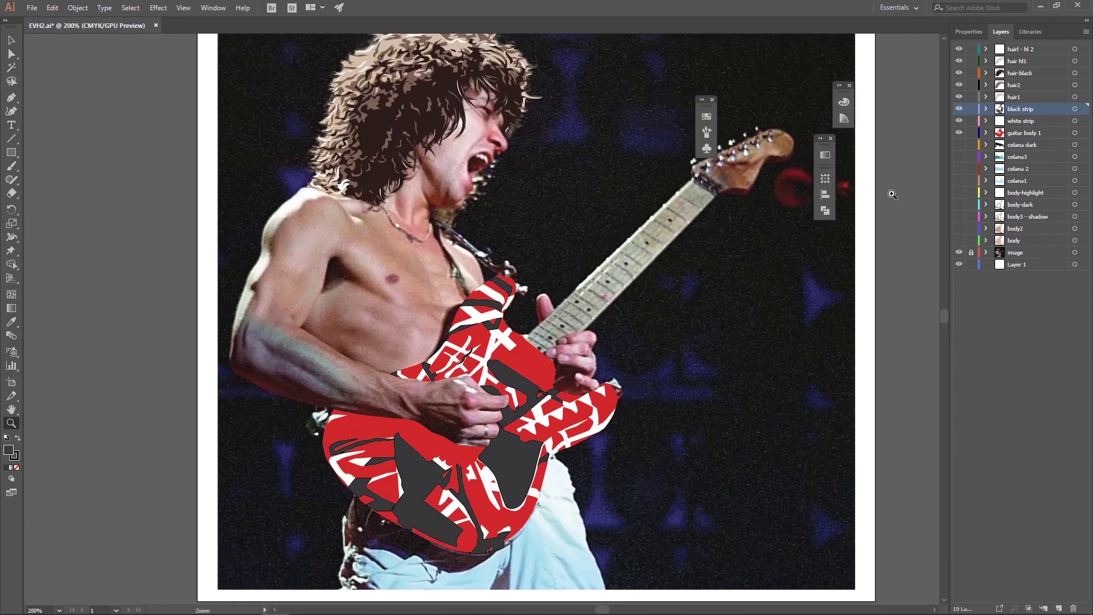
Add a new layer named 'pickup ++' and zoom into the pickup area.
left_click(1085, 31)
left_click(991, 37)
type("pickup ++")
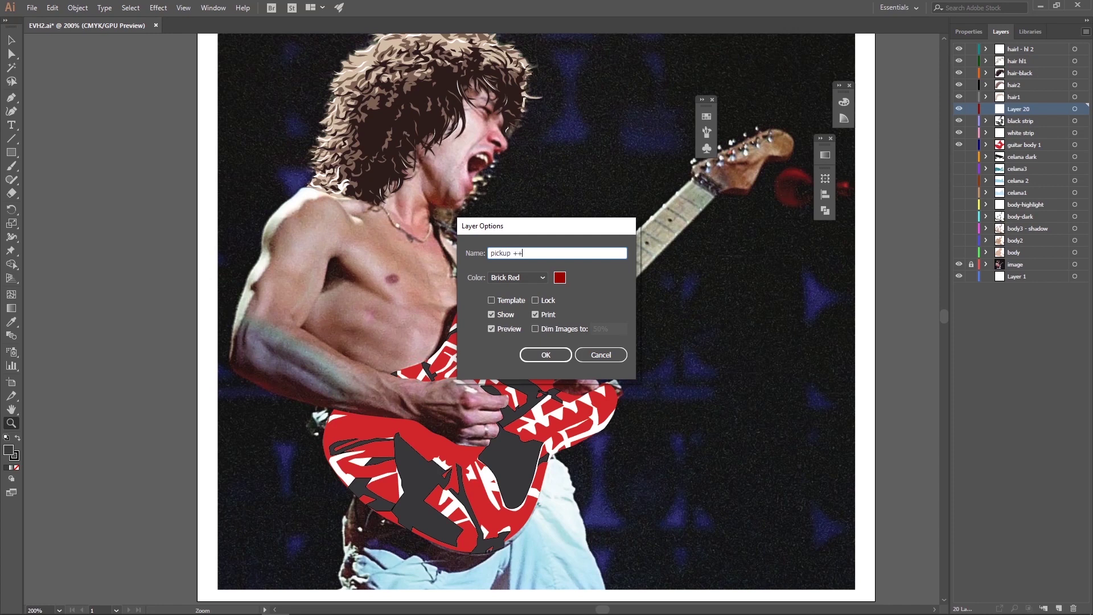
left_click(543, 355)
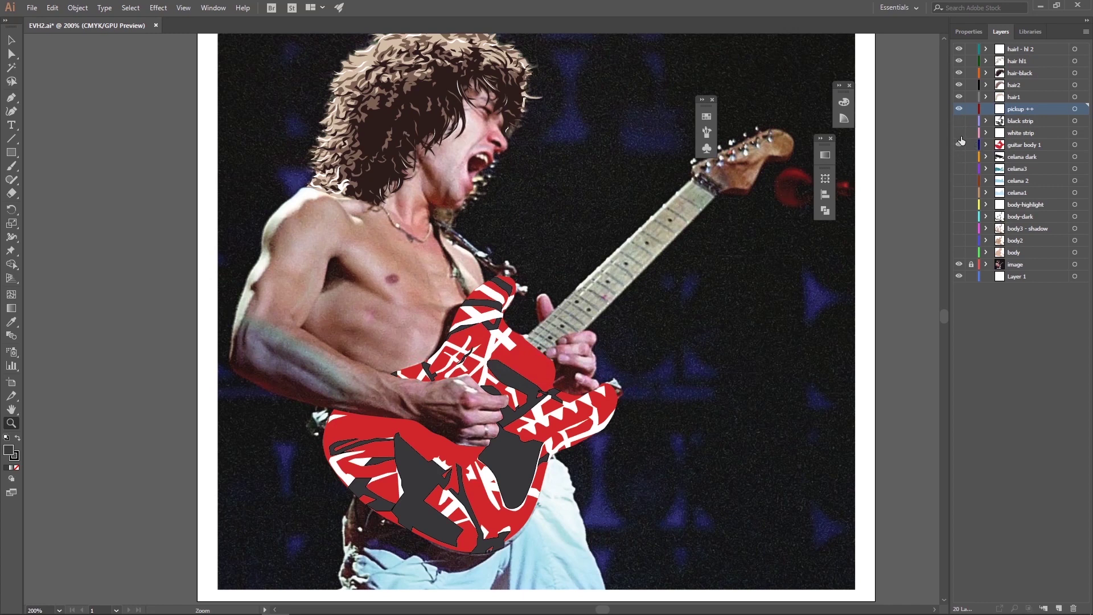
left_click(452, 461)
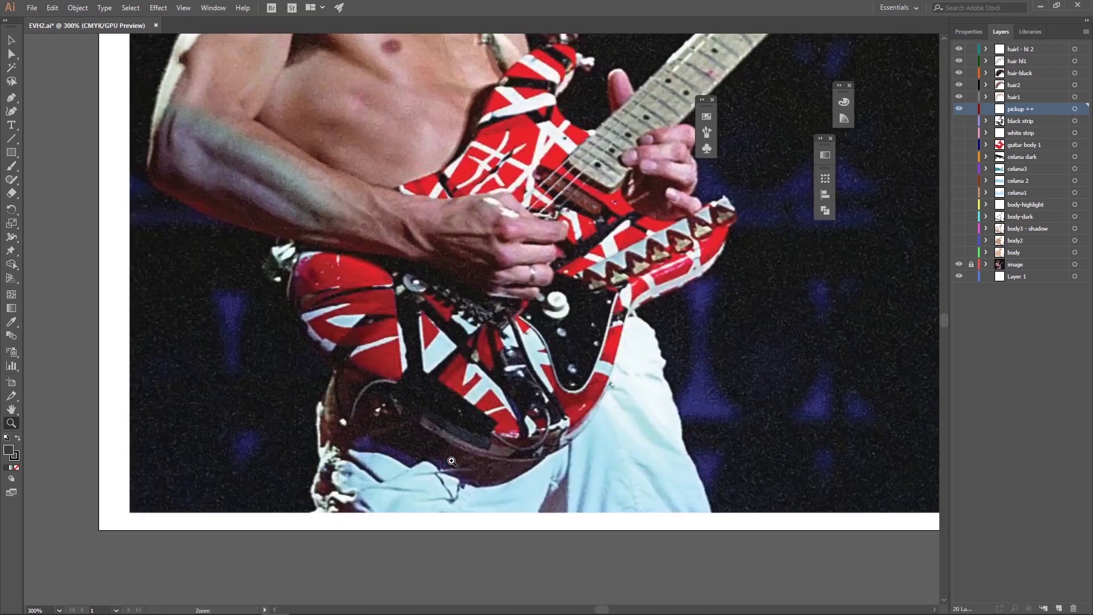
left_click(464, 338)
left_click(525, 306)
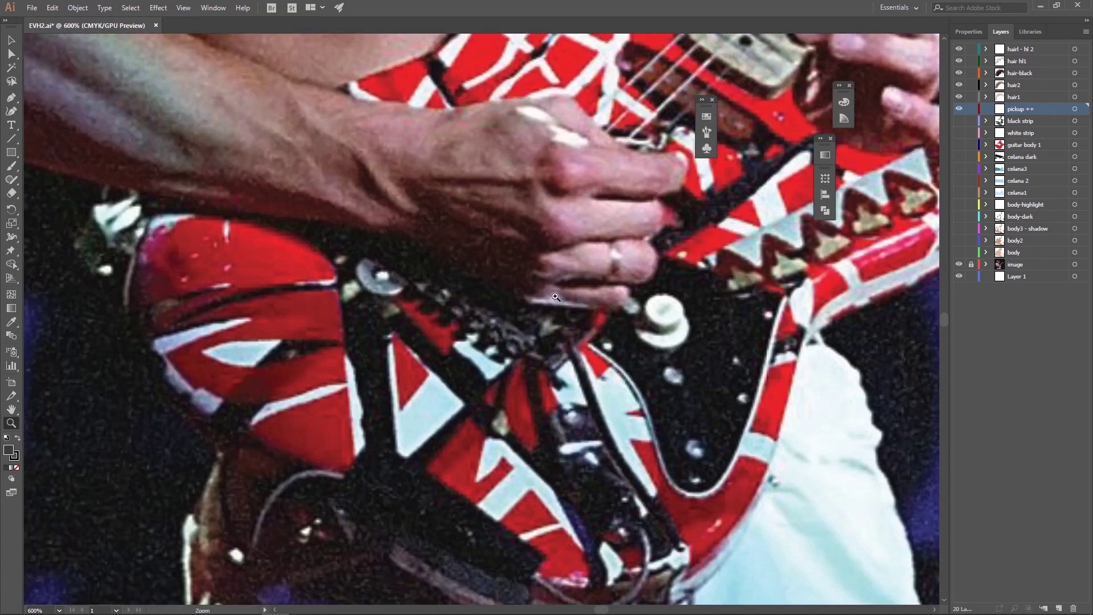
Set a yellow stroke from Swatches and trace the upper edge of the lower pickup.
left_click(426, 446)
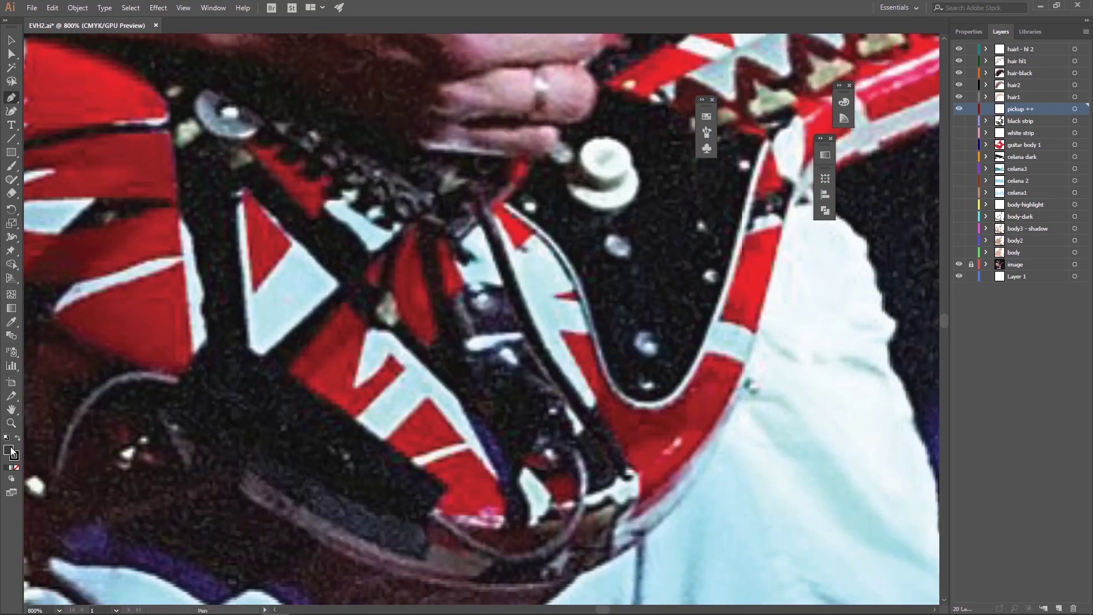
left_click(13, 454)
left_click(707, 117)
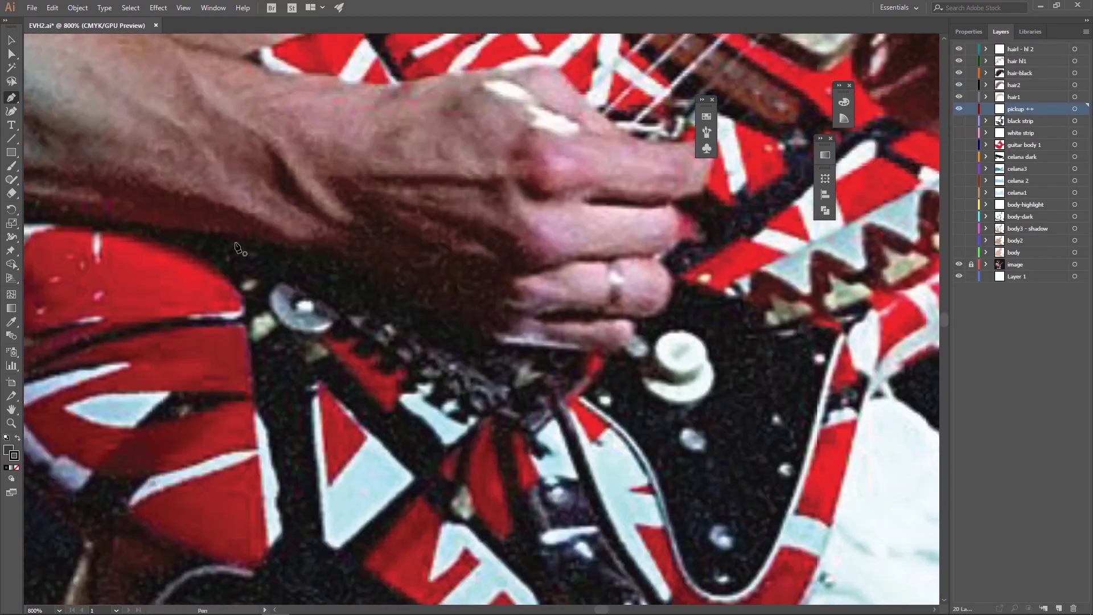
left_click(236, 242)
left_click(269, 275)
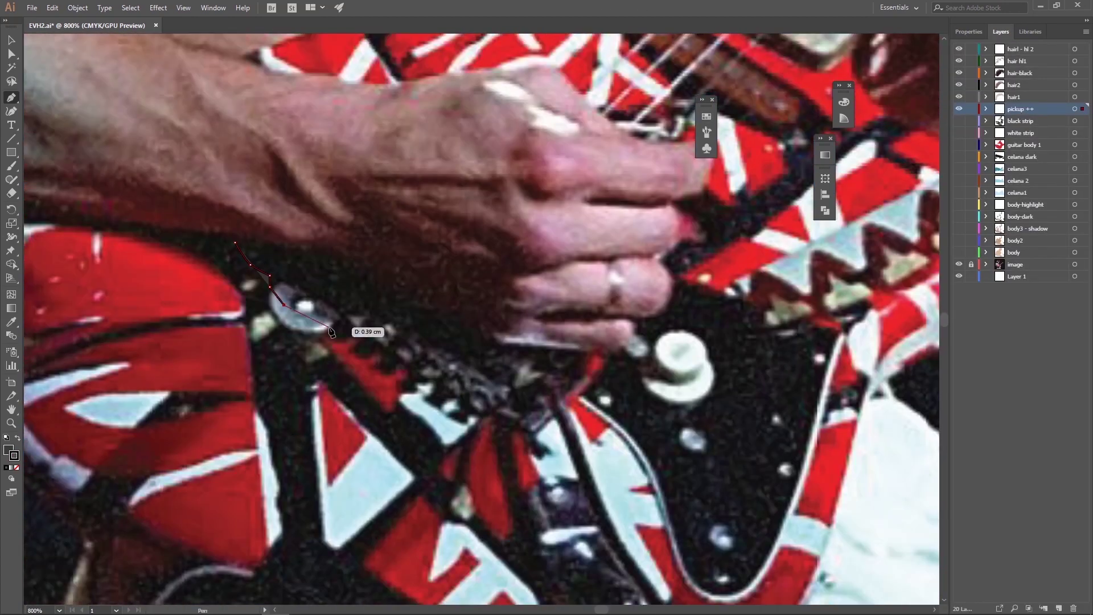
left_click(284, 305)
left_click(329, 326)
left_click(356, 338)
left_click(367, 354)
left_click(392, 376)
left_click(706, 117)
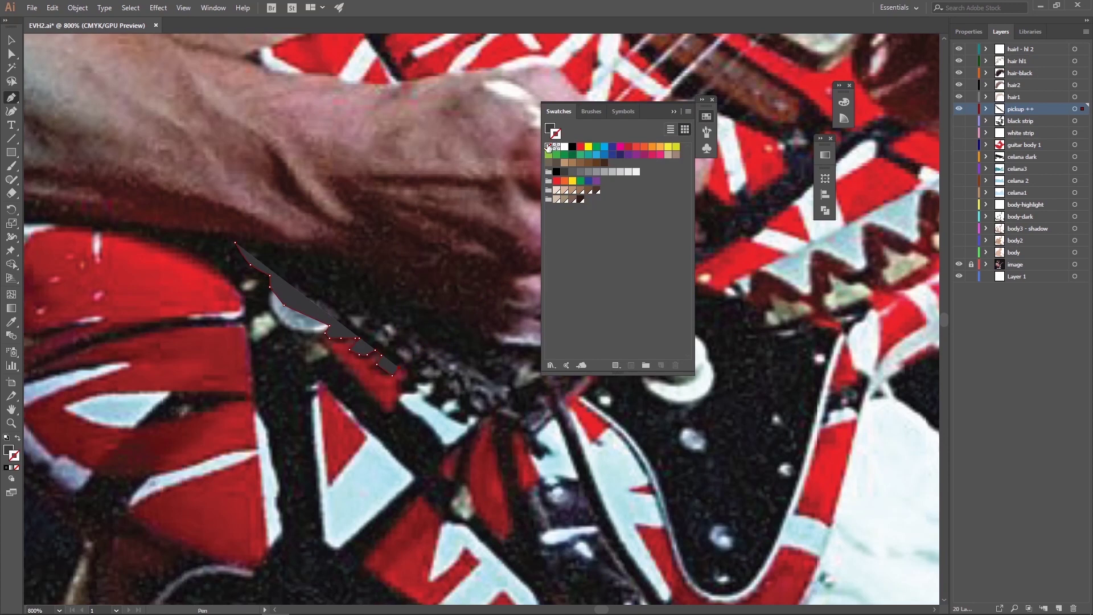
left_click(572, 181)
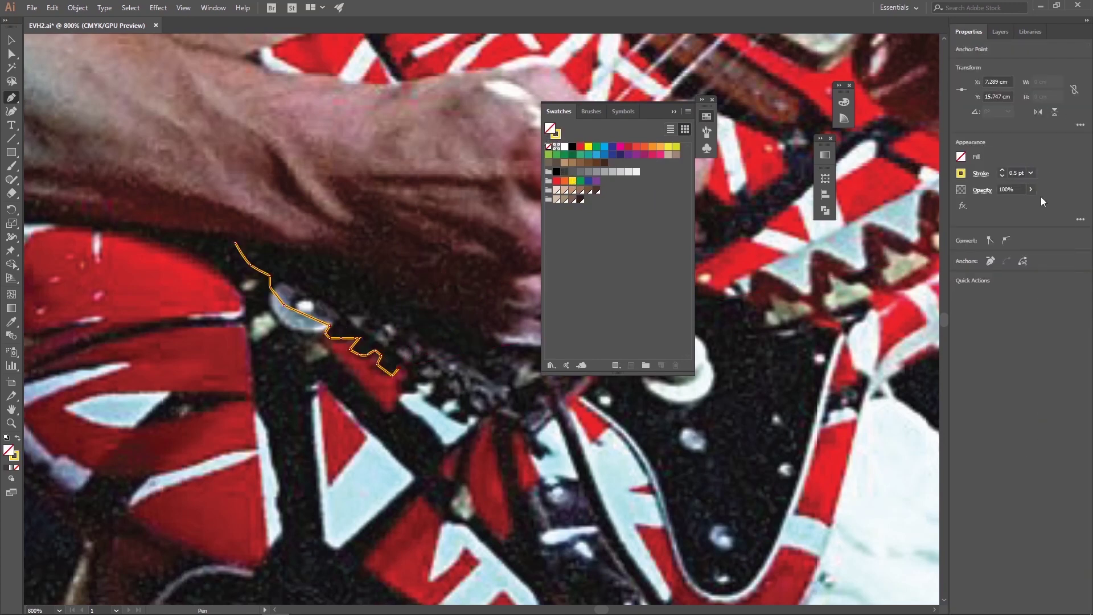
left_click(707, 116)
left_click(412, 391)
Continue the yellow outline down the guitar edge and back across, closing the pickup shape.
left_click(517, 429)
left_click(547, 459)
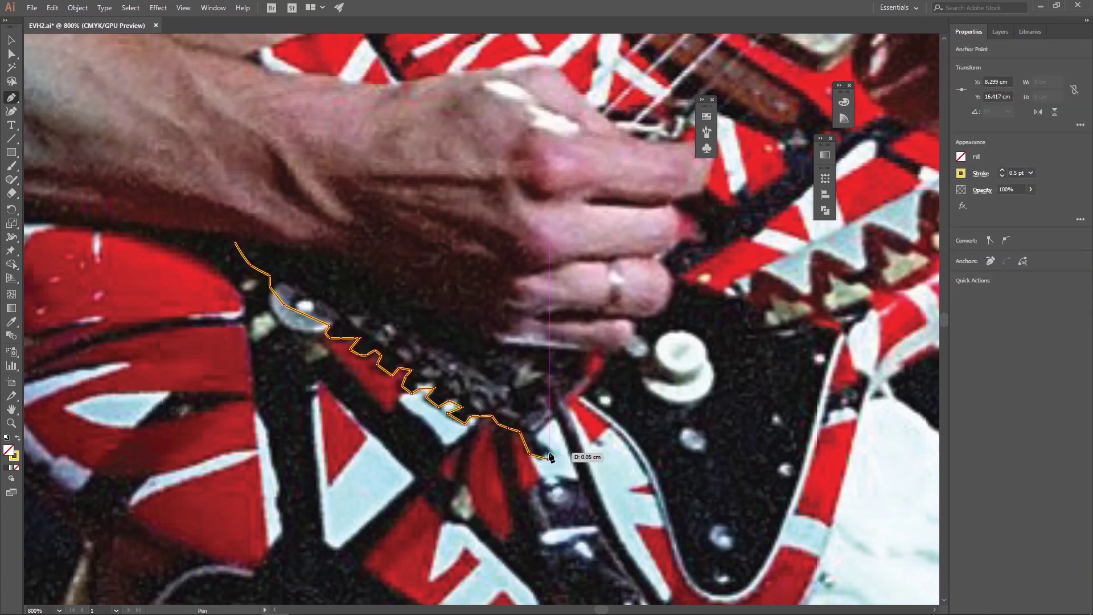
left_click_drag(568, 458, 442, 339)
left_click(467, 400)
left_click(551, 522)
left_click(569, 549)
left_click(453, 335)
left_click(438, 280)
left_click(454, 237)
left_click(367, 223)
left_click(193, 135)
left_click(108, 123)
Trace a closed outline around the bridge block.
left_click(422, 303)
left_click(445, 426)
left_click(484, 479)
left_click(531, 465)
left_click(553, 443)
left_click(576, 472)
left_click(555, 423)
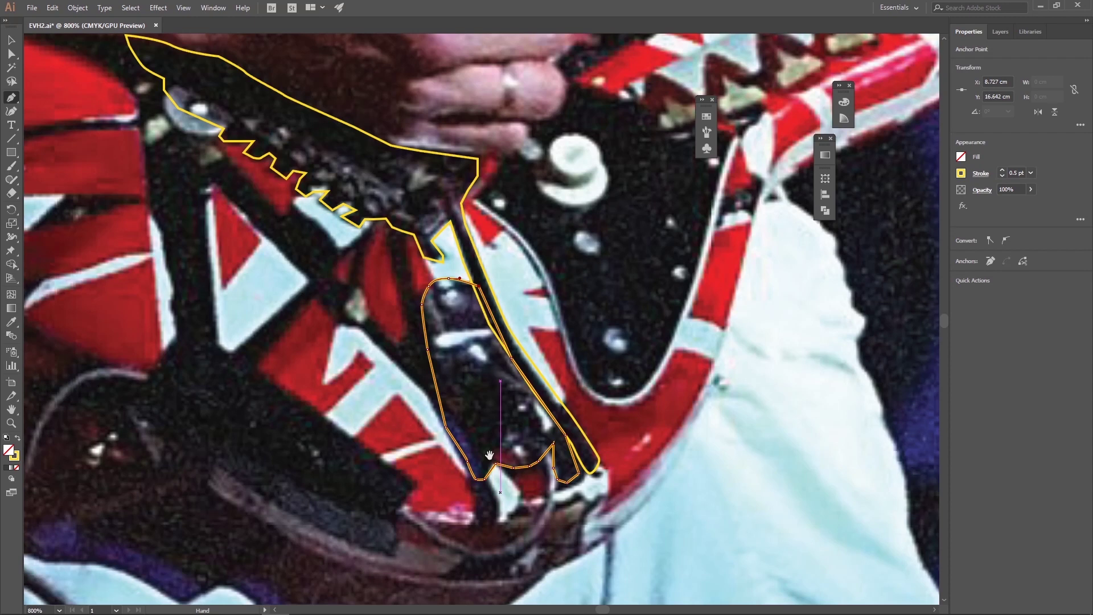
Trace the curved J-shaped tremolo arm as a closed path.
left_click_drag(555, 423, 697, 349)
left_click(675, 376)
left_click(649, 474)
left_click(544, 432)
left_click(581, 477)
left_click(695, 371)
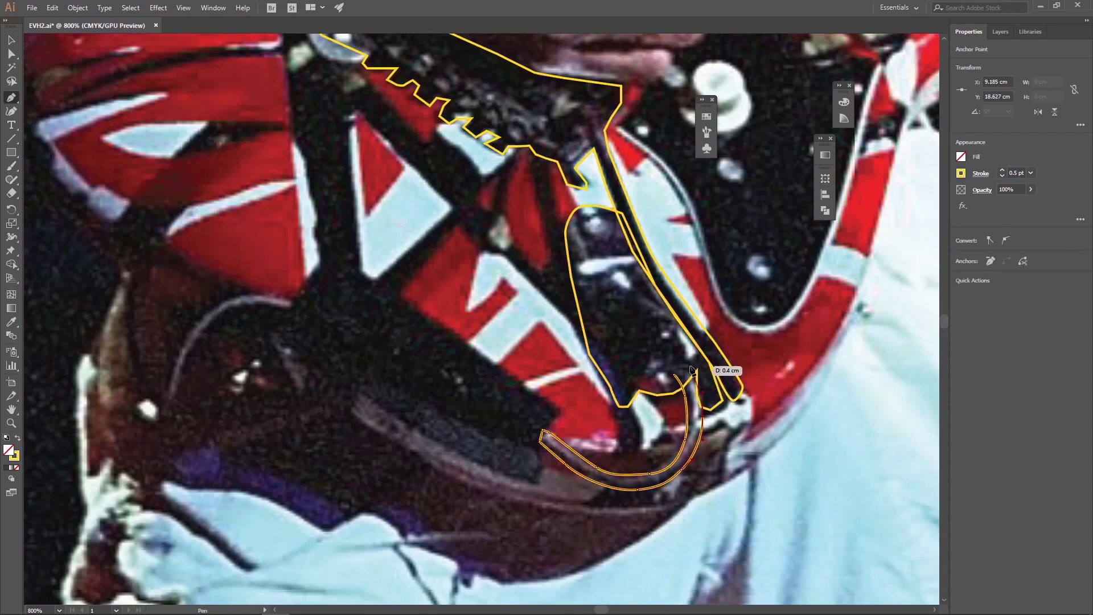
Trace the outline of another pickup part.
left_click(457, 340)
left_click(522, 323)
left_click(523, 353)
left_click(503, 387)
left_click(474, 400)
scroll(477, 380, "up", 5)
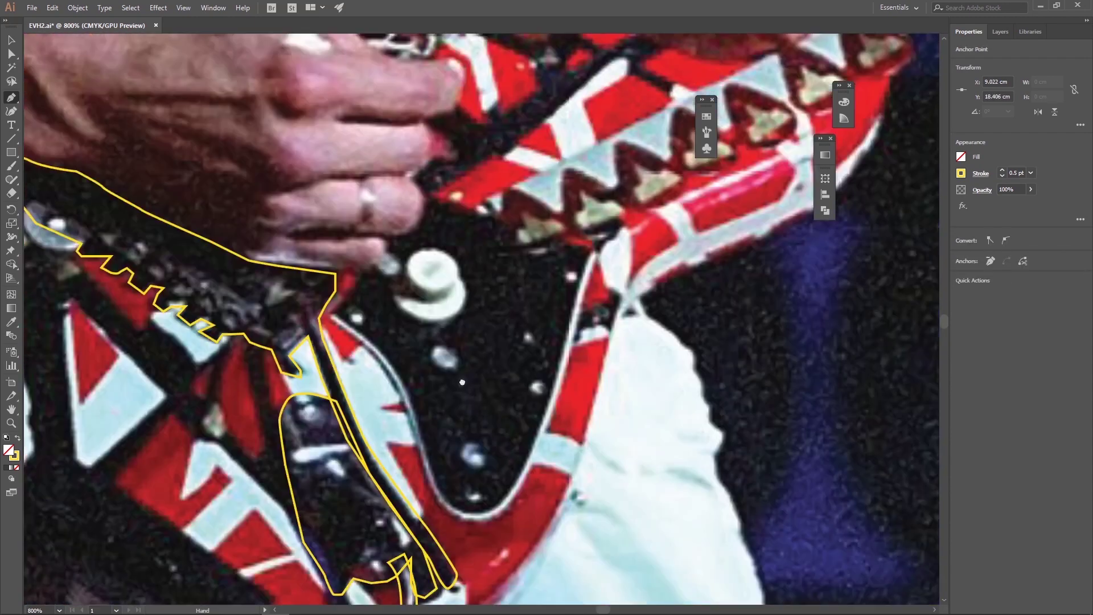
scroll(477, 381, "up", 5)
scroll(477, 381, "up", 5)
Outline the neck pickup with a closed path and pan the rest of the guitar into view.
left_click(373, 279)
left_click(414, 263)
left_click(575, 359)
left_click(547, 393)
left_click(405, 312)
left_click(373, 279)
mouse_move(386, 524)
left_mouse_down()
mouse_move(702, 280)
mouse_move(588, 274)
left_mouse_up()
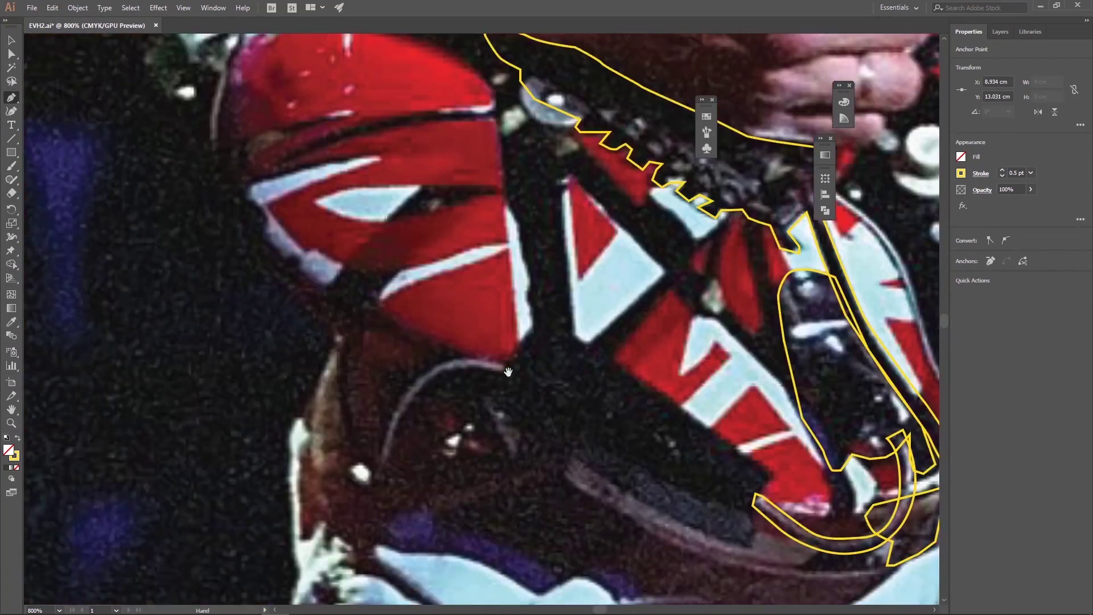
Add a layer named 'pickup hl' and trace a highlight around the pickup screw.
left_click(1001, 31)
double_click(1042, 109)
type("plickup hl")
key("Return")
left_click(246, 286)
left_click(300, 314)
left_click(269, 341)
left_click(232, 311)
Trace small highlight shapes, including a diamond, inside the pickup.
left_click(314, 322)
left_click(322, 336)
left_click(329, 322)
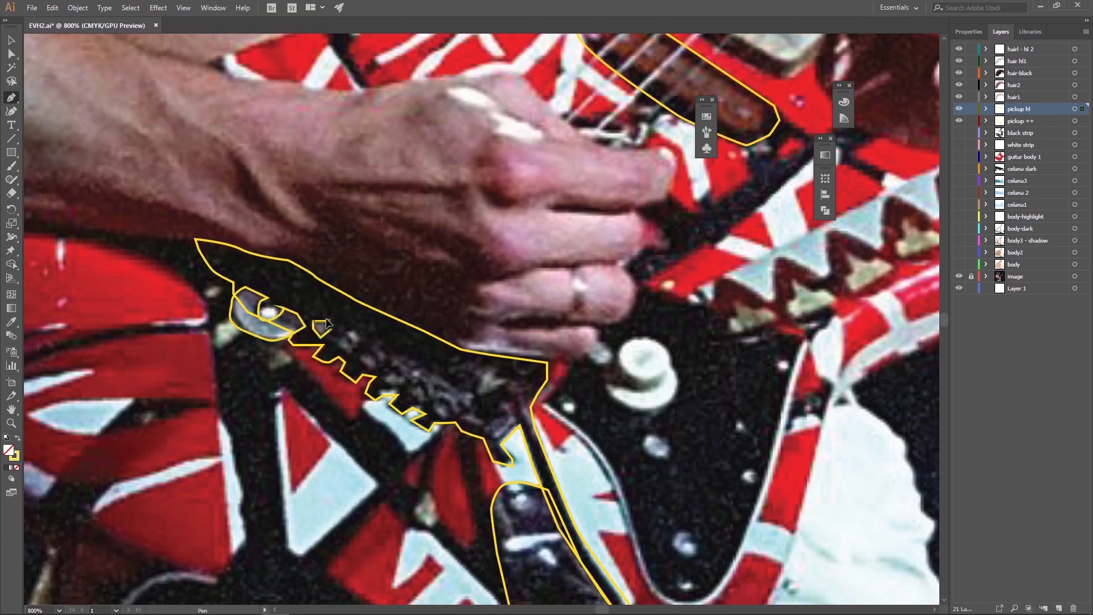
left_click(351, 333)
left_click(368, 345)
left_click(358, 357)
left_click(368, 367)
left_click(377, 356)
left_click(451, 419)
Draw the curved highlights, edge strip, oval and lower sliver inside the pickup area.
left_click(471, 397)
left_click(401, 356)
mouse_move(481, 392)
left_mouse_down()
mouse_move(492, 404)
mouse_move(385, 316)
left_mouse_up()
left_click(503, 529)
left_click_drag(430, 427, 541, 336)
left_click_drag(484, 305, 496, 306)
left_click(516, 369)
left_click(484, 360)
left_click(540, 353)
left_click(575, 419)
left_click(595, 449)
left_click(577, 480)
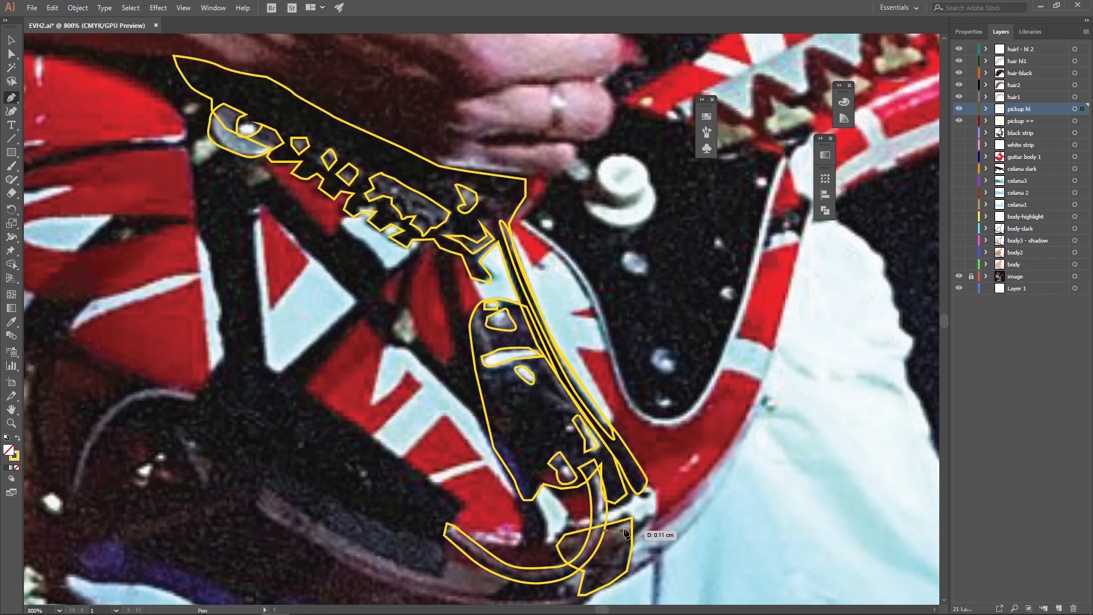
Add a 'pick3' layer and trace the neck pickup's pole pieces.
left_click_drag(512, 143, 390, 526)
mouse_move(366, 343)
left_mouse_down()
mouse_move(411, 296)
mouse_move(405, 344)
left_mouse_up()
left_click(1085, 32)
left_click(1011, 35)
left_click(501, 245)
left_click(638, 318)
left_click_drag(520, 219, 518, 223)
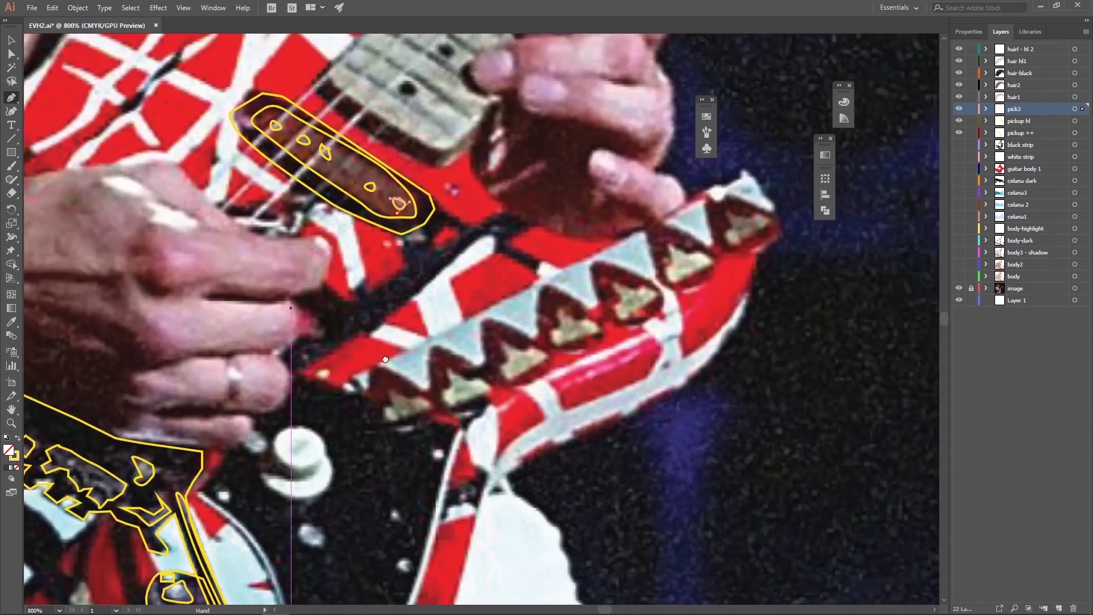
Add a layer named 'button' and outline the white knob.
key("ctrl+alt+l")
type("button")
key("Return")
mouse_move(272, 454)
left_mouse_down()
mouse_move(306, 328)
mouse_move(267, 328)
left_mouse_up()
left_click(311, 296)
left_click(311, 333)
Outline the pickguard screws on the button layer.
left_click(360, 491)
left_click(429, 421)
left_click(420, 373)
left_click(465, 312)
left_click(368, 536)
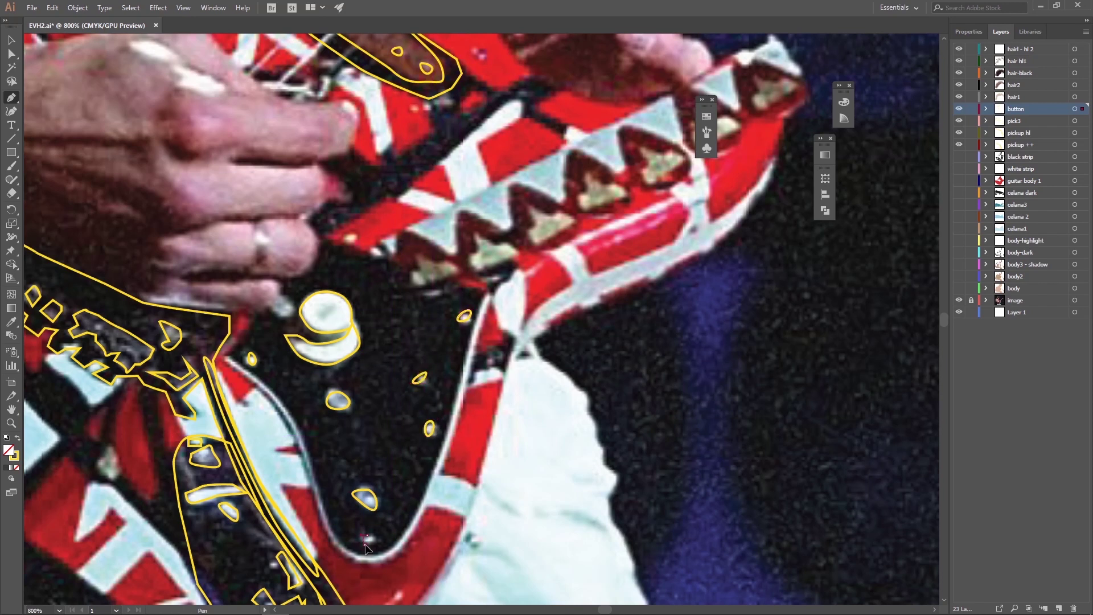
Add a 'pick hanger' layer and trace a closed outline of the triangle strip.
left_click(1086, 31)
left_click(1053, 44)
type("pick hanger")
key("Return")
left_click_drag(626, 228, 479, 364)
left_click(230, 378)
left_click(602, 190)
left_click(644, 225)
left_click(267, 410)
left_click(218, 385)
Outline the first and second triangles of the pick hanger.
left_click(292, 428)
left_click(253, 431)
left_click(245, 367)
left_click(270, 410)
left_click(310, 402)
left_click(291, 428)
left_click(310, 384)
left_click(310, 346)
left_click(372, 388)
left_click(328, 420)
left_click(310, 384)
Outline the third, fourth and last triangles plus the strip's end cap.
left_click_drag(434, 359, 413, 340)
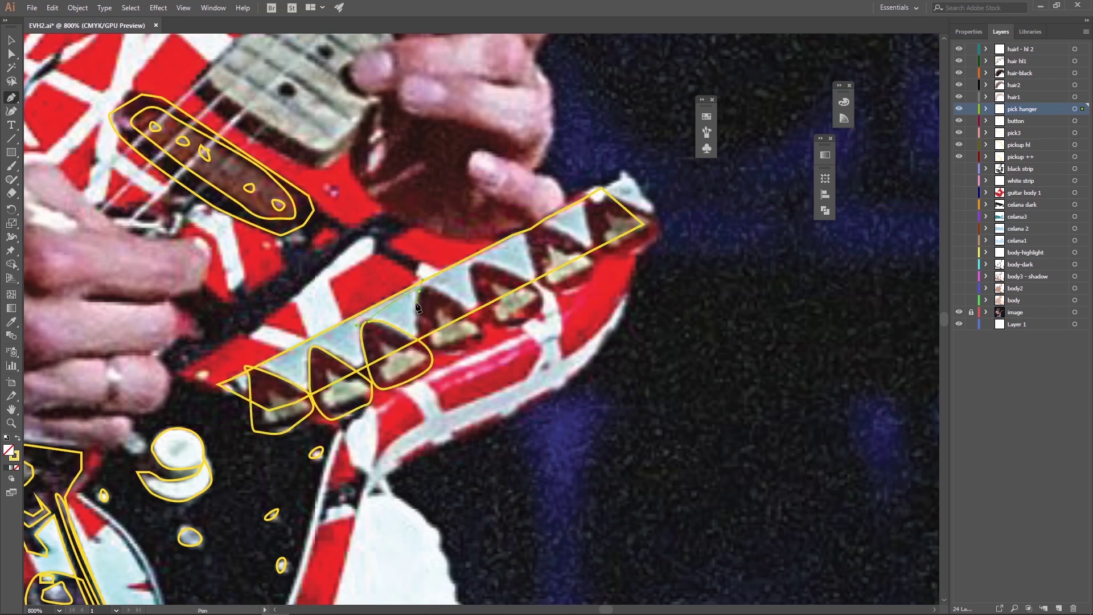
left_click_drag(419, 292, 498, 271)
left_click(472, 271)
left_click(510, 329)
left_click(546, 298)
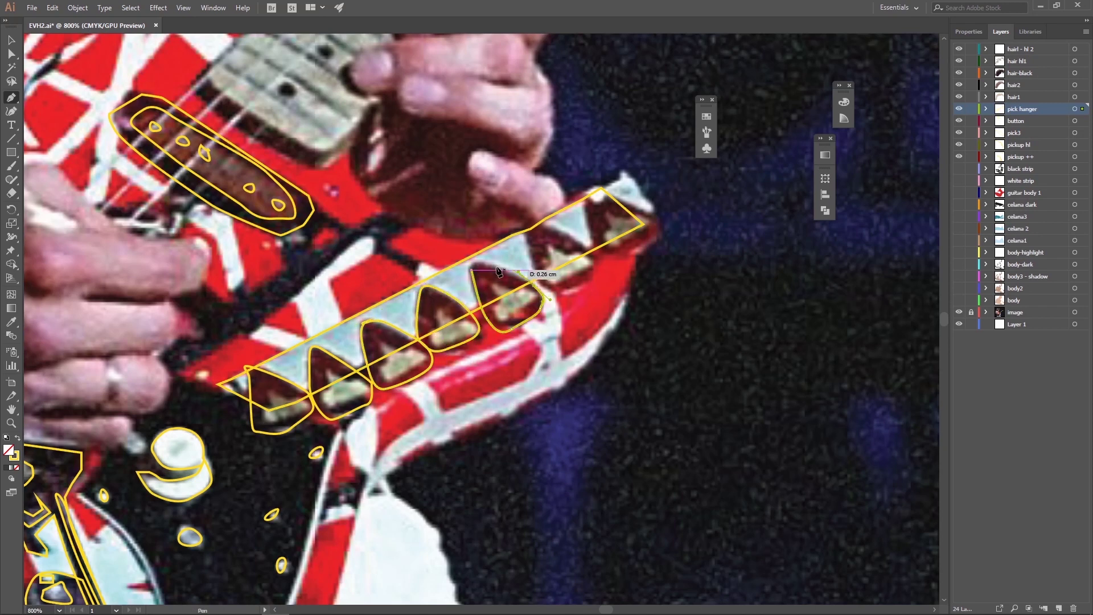
left_click(575, 267)
left_click(644, 225)
left_click(604, 188)
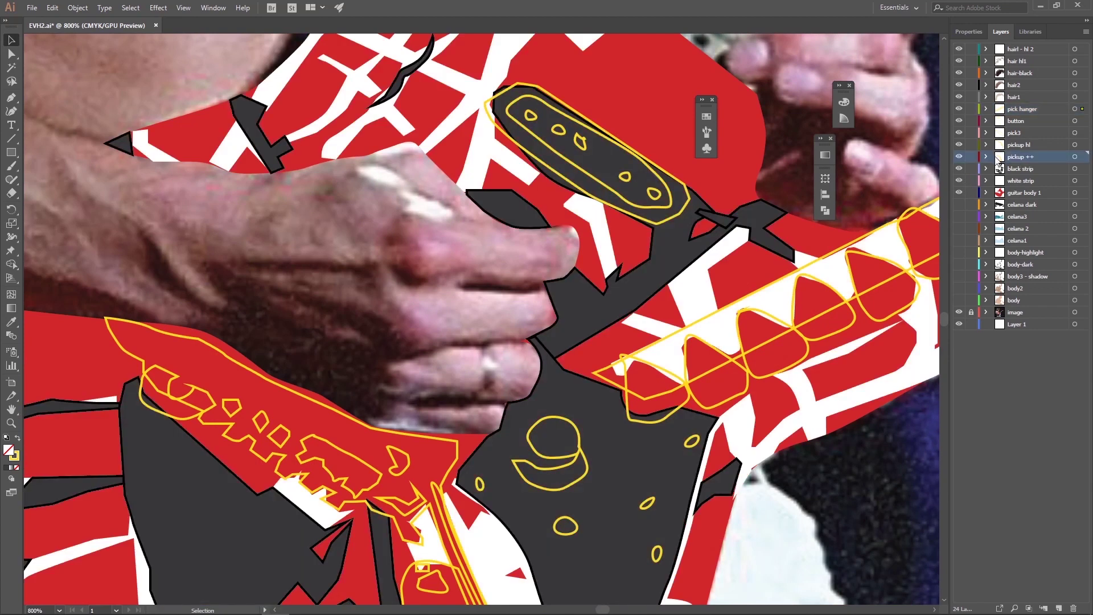
Fill the pickup shape with the dark grey swatch.
left_click(706, 116)
left_click(561, 174)
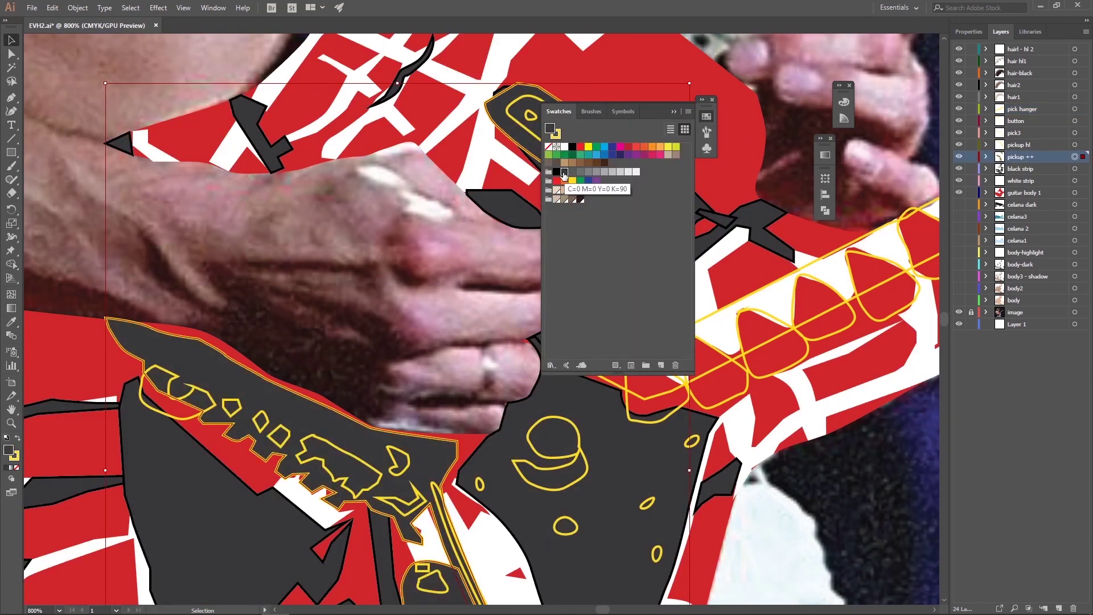
double_click(558, 171)
key("Escape")
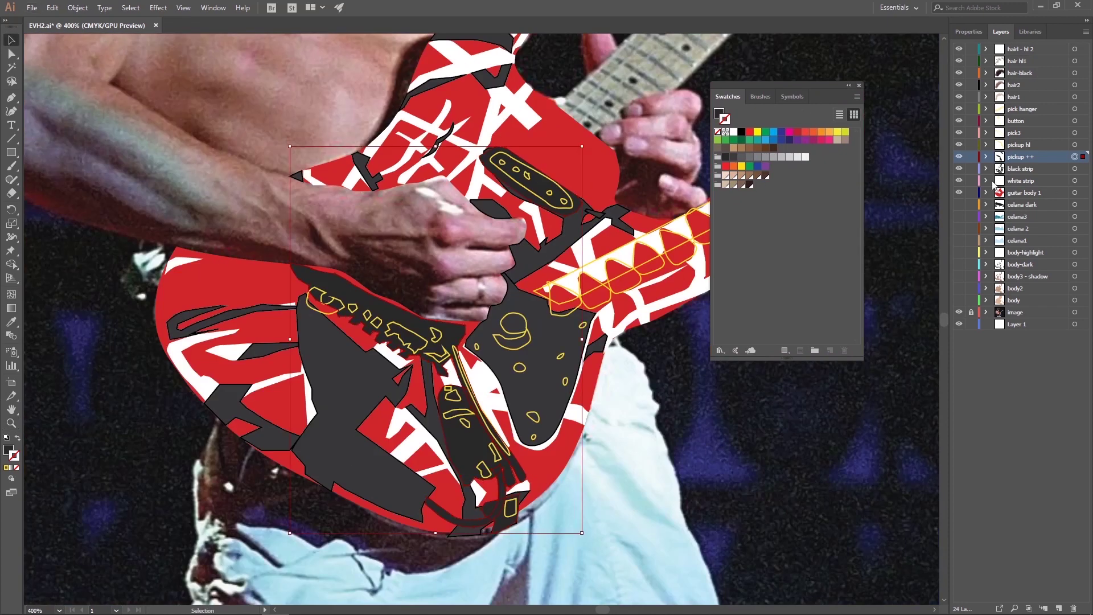
Fill all the pickup hl highlight shapes light grey.
left_click(1019, 144)
key("i")
left_click(726, 157)
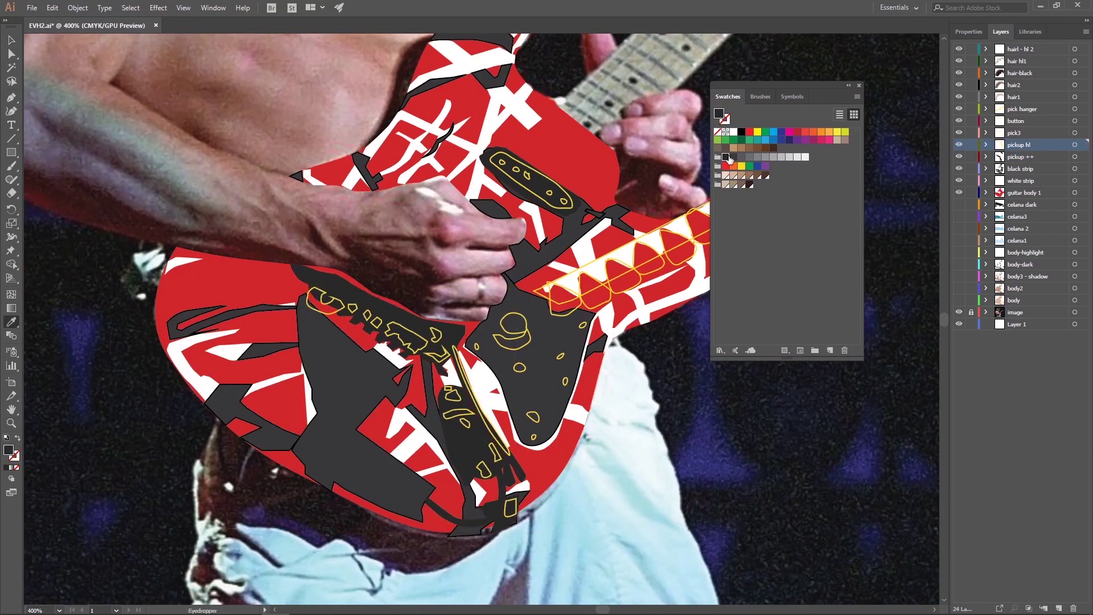
left_click(1074, 145)
left_click(797, 158)
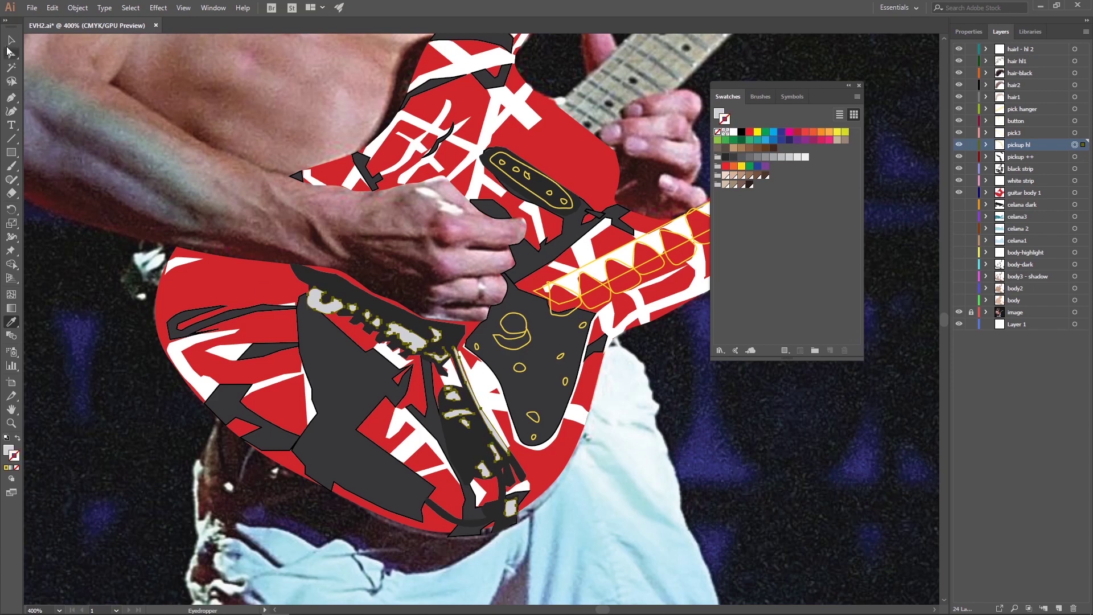
Fill the pick3 neck pickup shapes brown.
left_click(11, 41)
left_click(1074, 133)
left_click(757, 175)
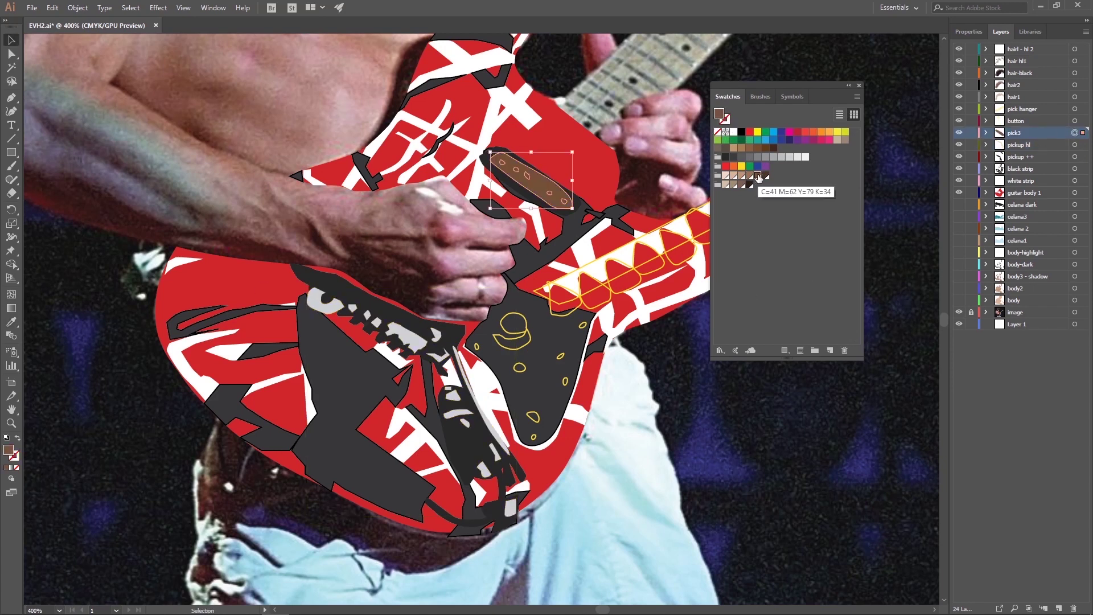
left_click(987, 132)
left_click(1051, 192)
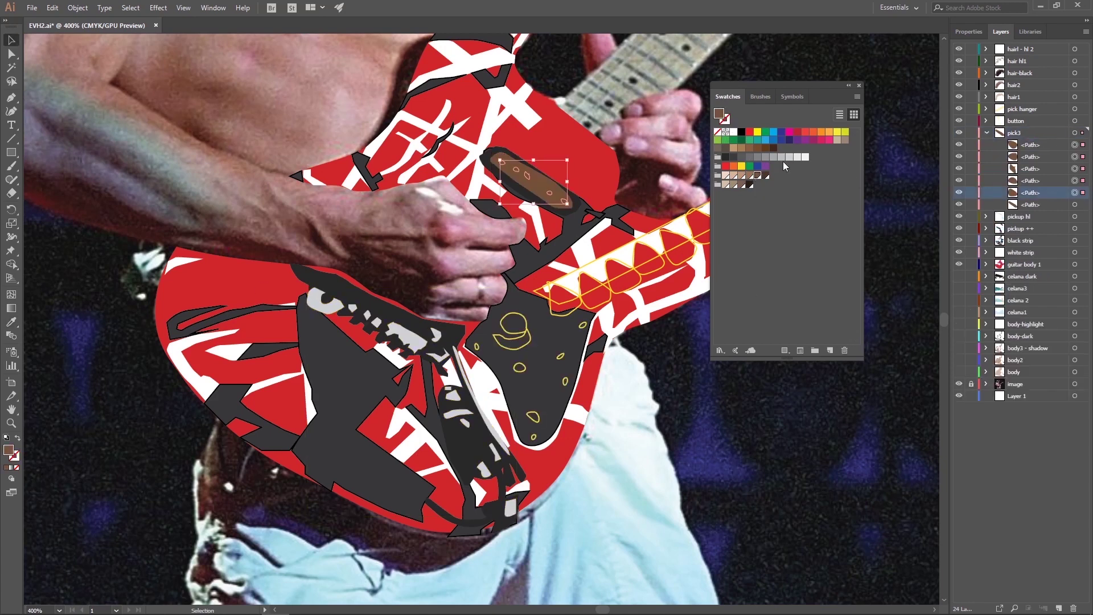
left_click(986, 133)
Fill the seven pick paths on the pick hanger dark brown.
left_click(1075, 121)
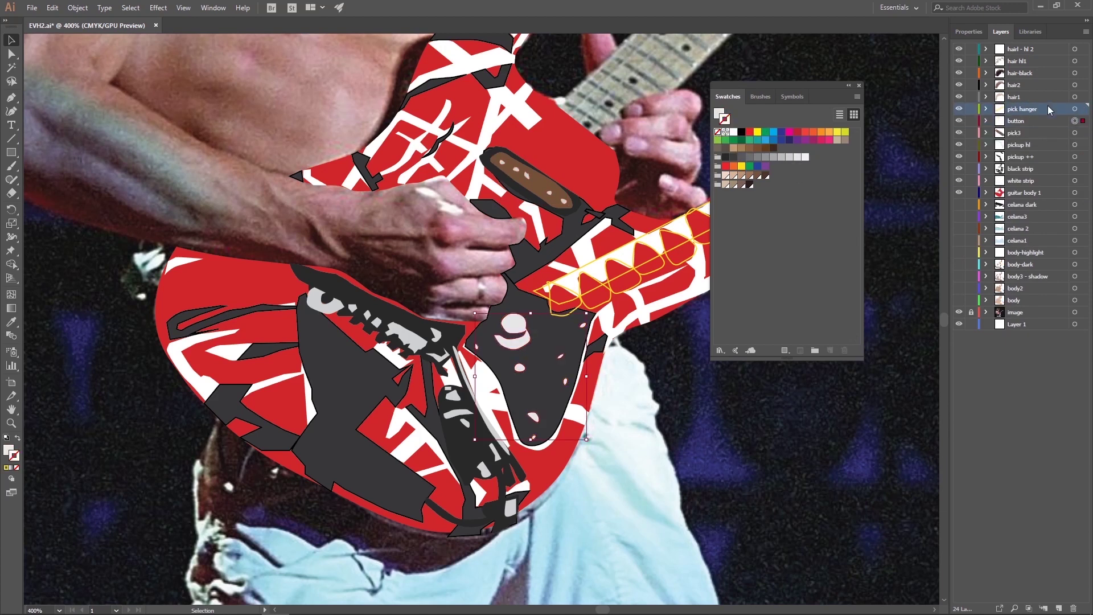
left_click(986, 108)
left_click(1074, 204)
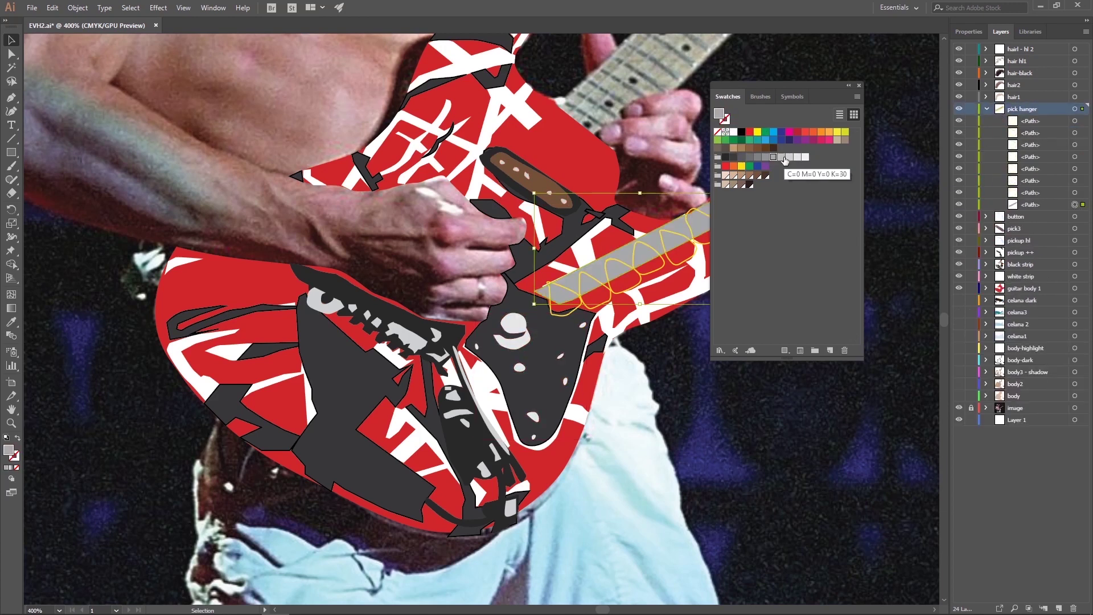
left_click(1075, 120)
left_click(1074, 192, "shift")
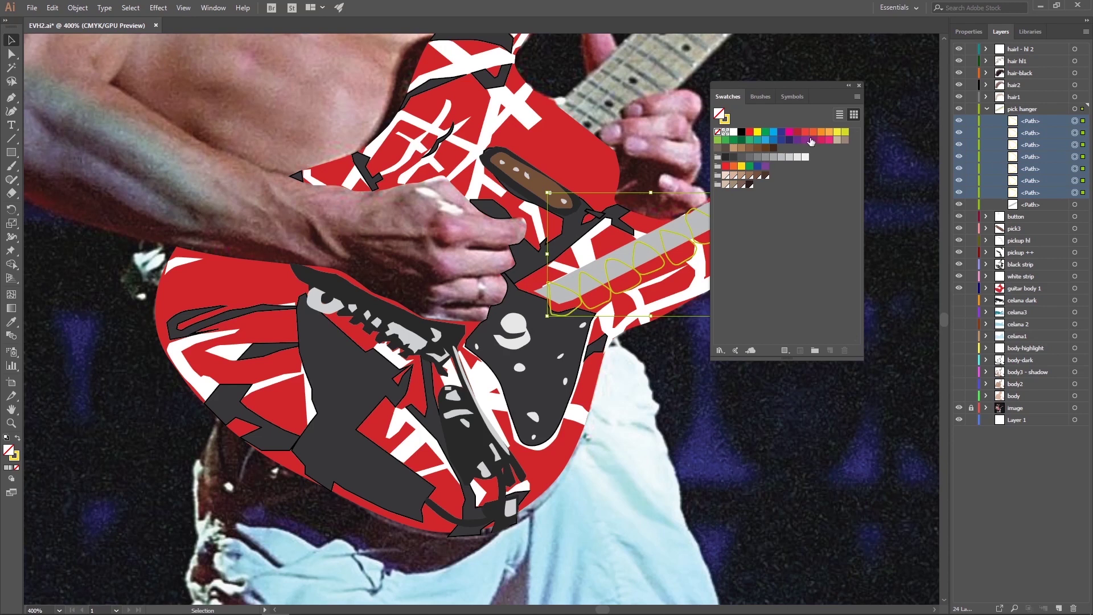
left_click(773, 148)
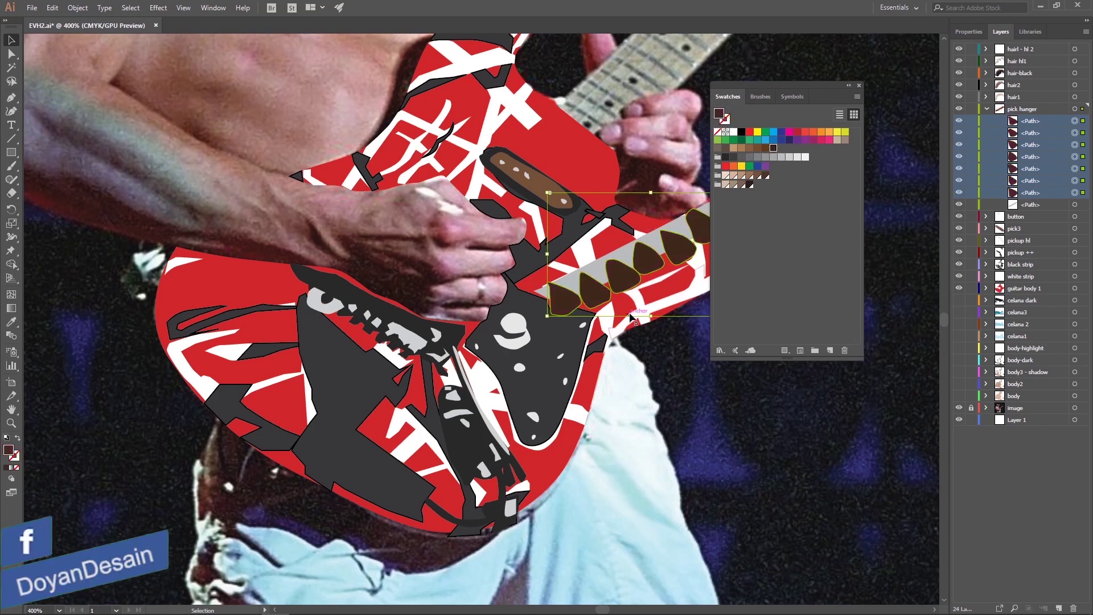
left_click(987, 109)
Give the black stripe artwork on the guitar body a darker black fill.
left_click(1074, 168)
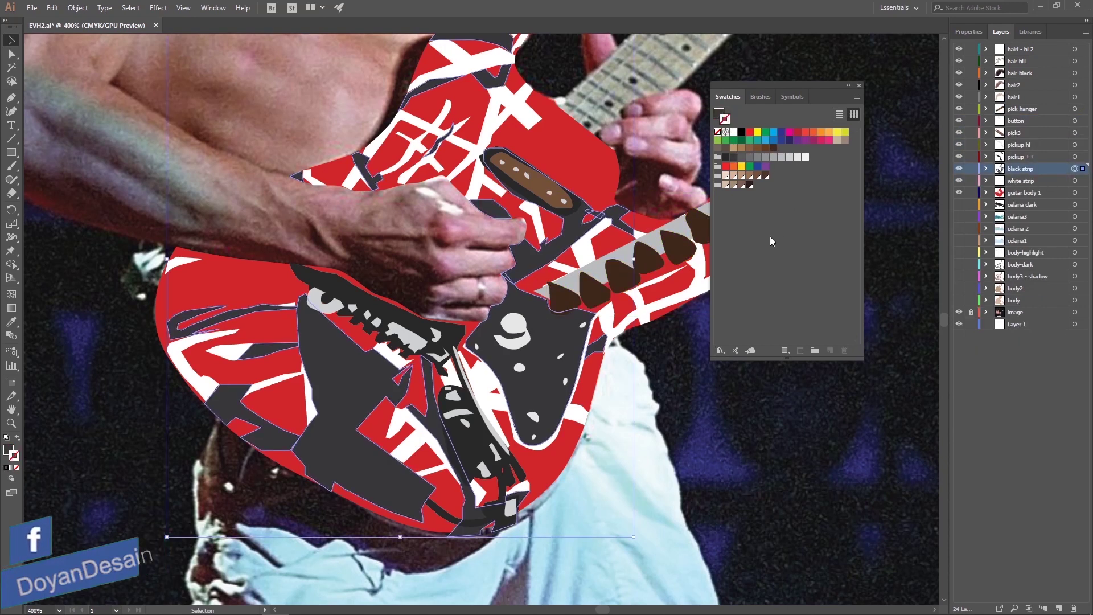
double_click(719, 113)
key("Return")
key("ctrl+minus")
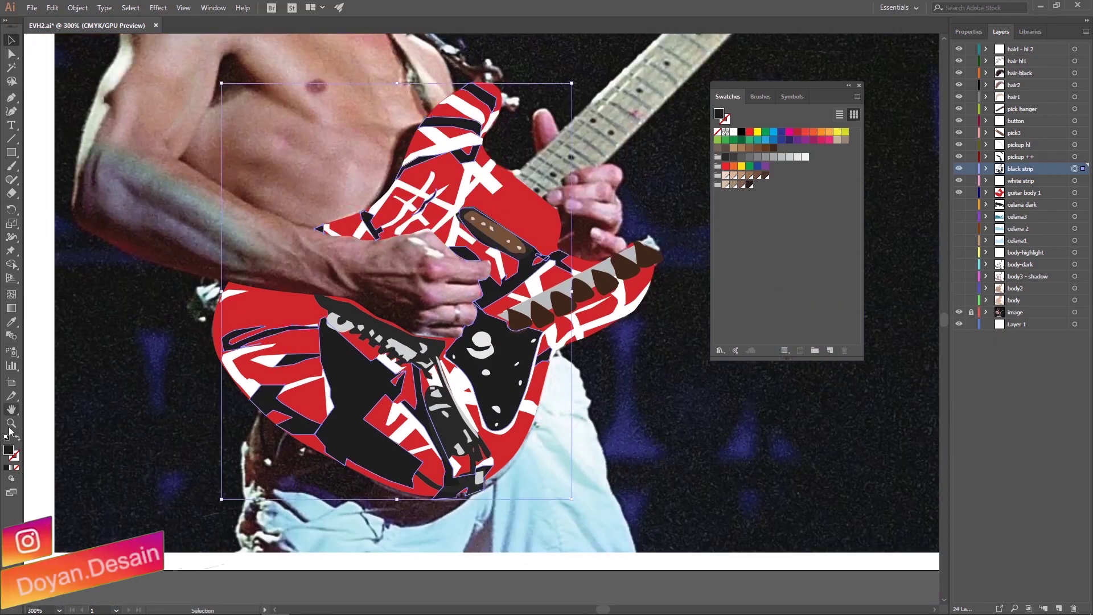
Create a new layer named neck above the pick hanger layer.
key("ctrl+minus")
key("ctrl+minus")
left_click(1020, 107)
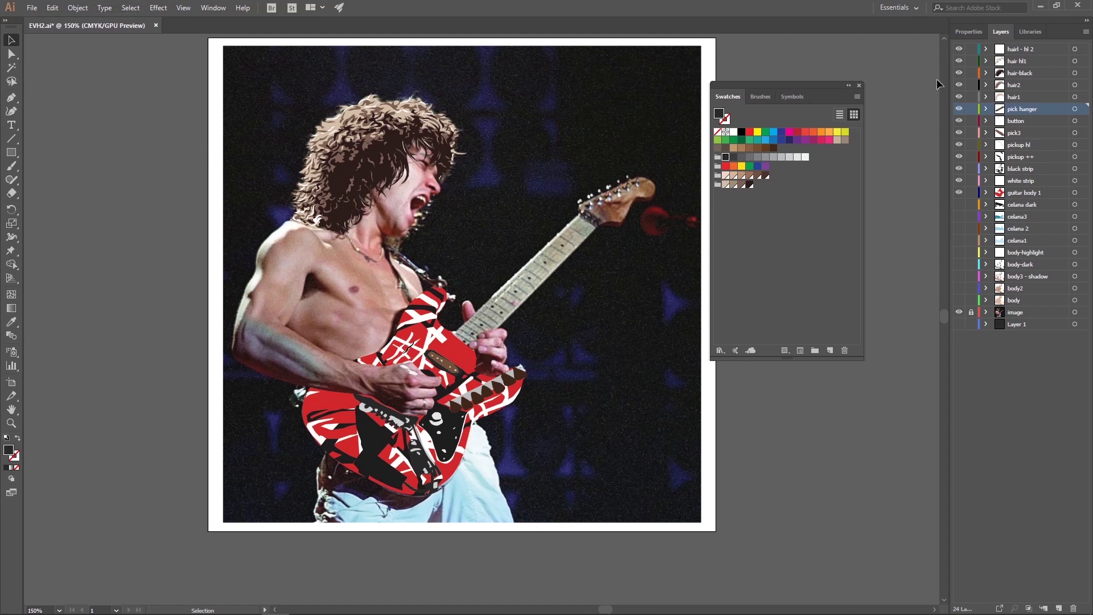
left_click(1085, 31)
left_click(1025, 35)
type("neck")
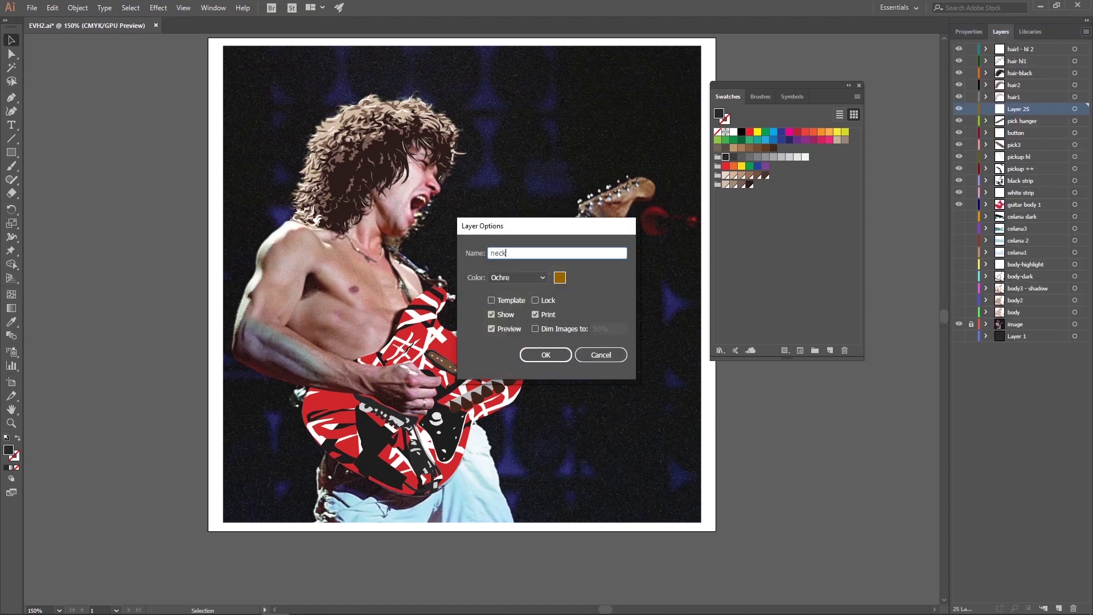
key("Return")
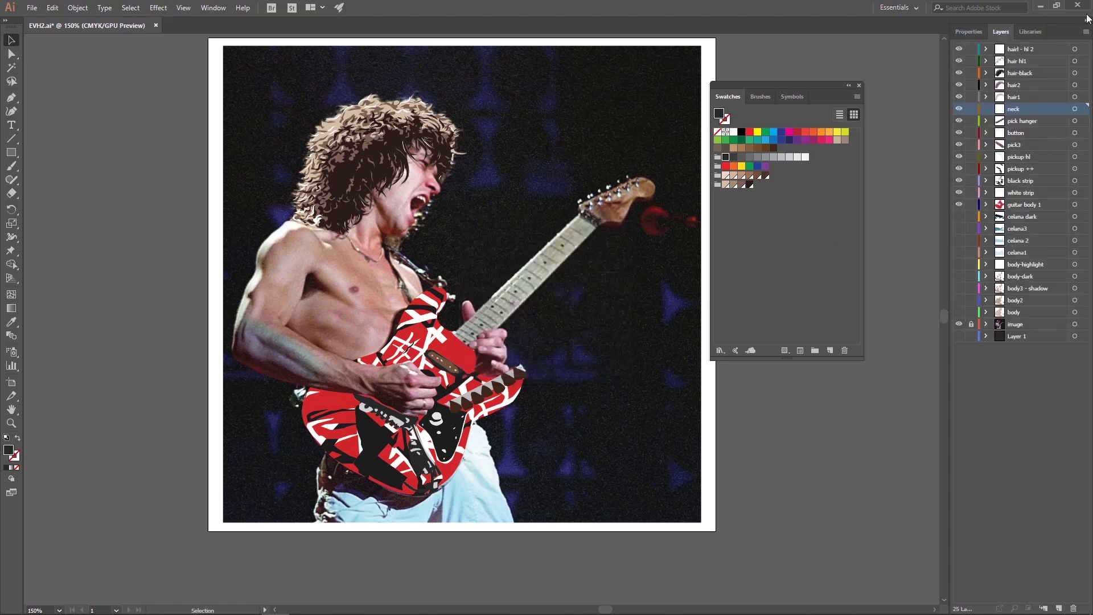
Add a layer named neck1 and nest it inside neck.
left_click(1085, 31)
left_click(1025, 35)
type("neck1")
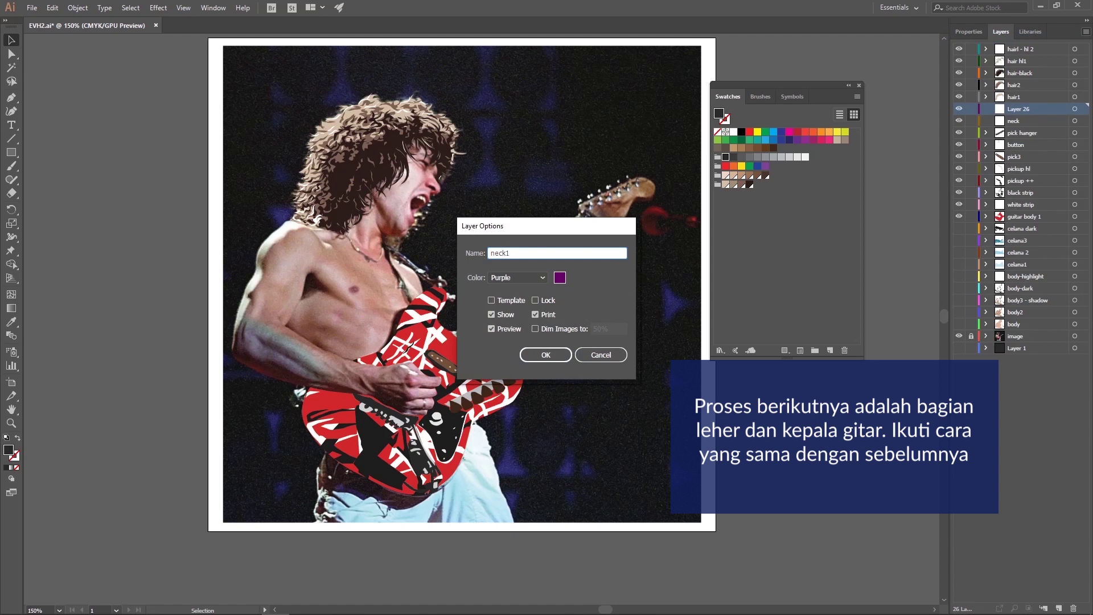
key("Return")
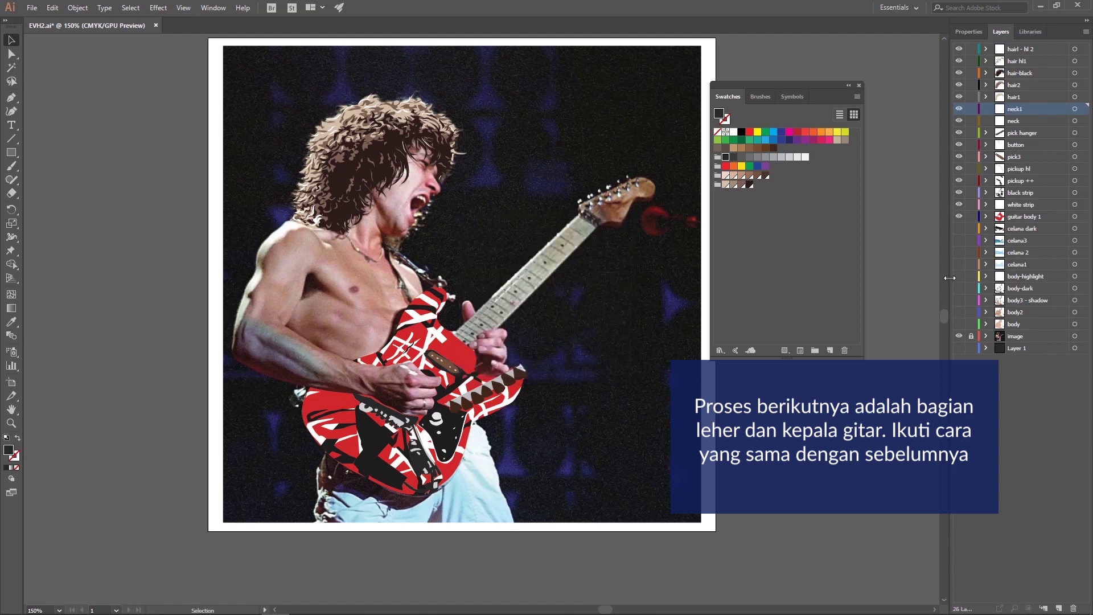
left_click_drag(1042, 119, 1037, 134)
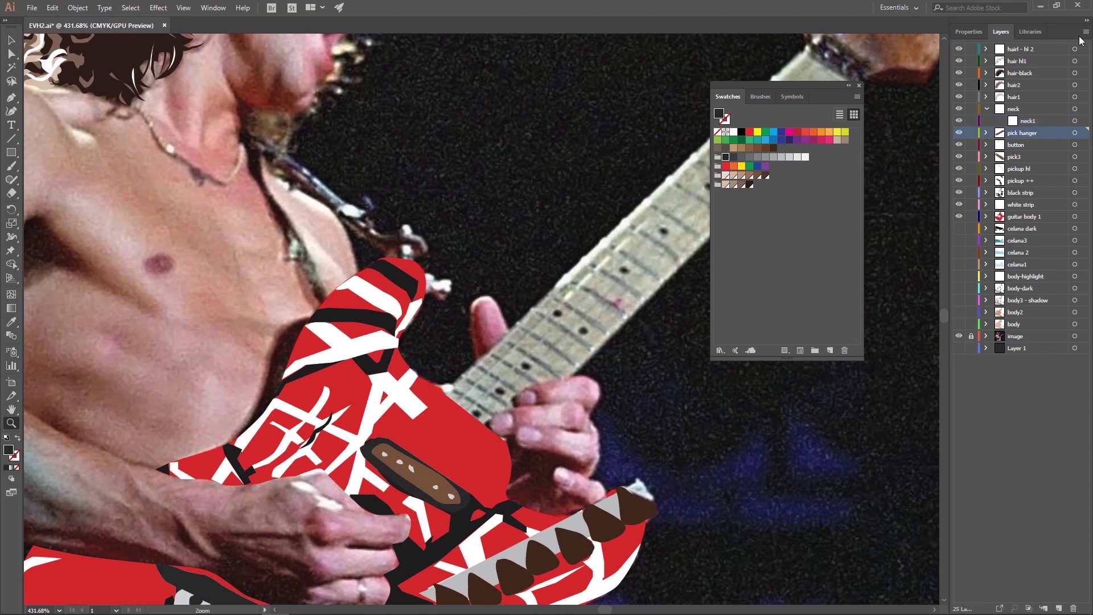
Name the layer holding the guitar parts 'guitar body' and set a yellow stroke.
type("guitar body")
key("Return")
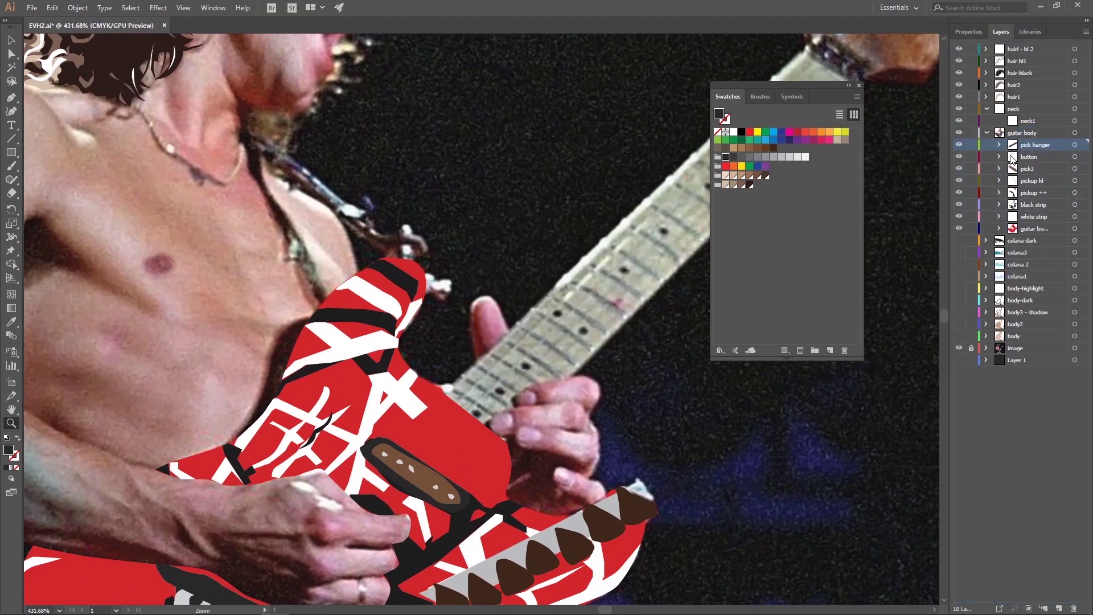
key("p")
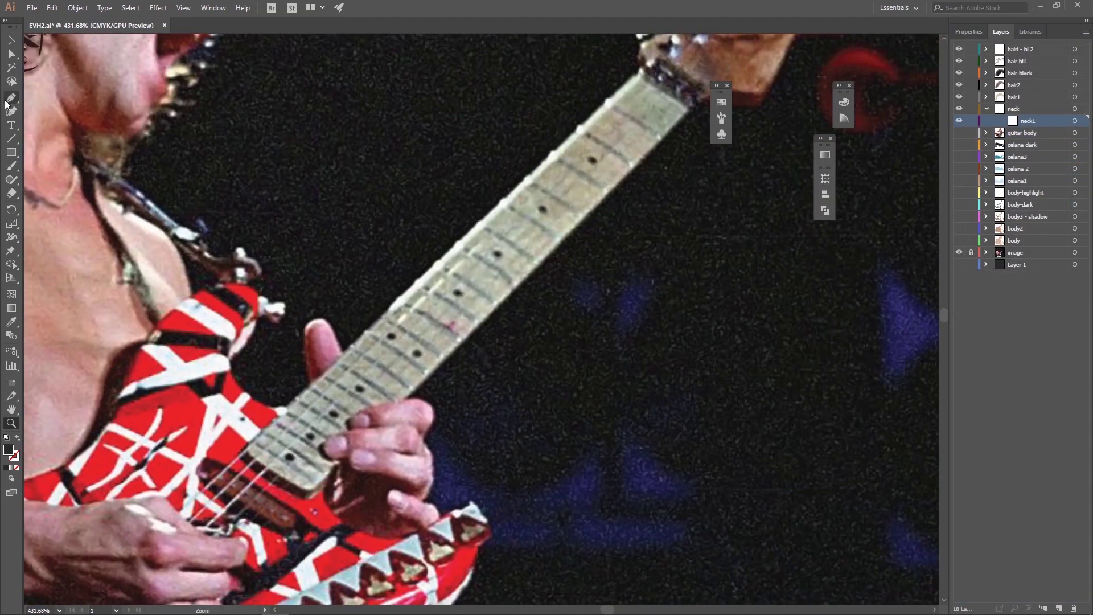
left_click(713, 185)
left_click(968, 32)
Trace the fretboard outline with the Pen, following the fingers covering the neck.
mouse_move(326, 471)
left_mouse_down()
mouse_move(385, 464)
mouse_move(284, 284)
left_mouse_up()
left_click(342, 410)
scroll(358, 272, "up", 5)
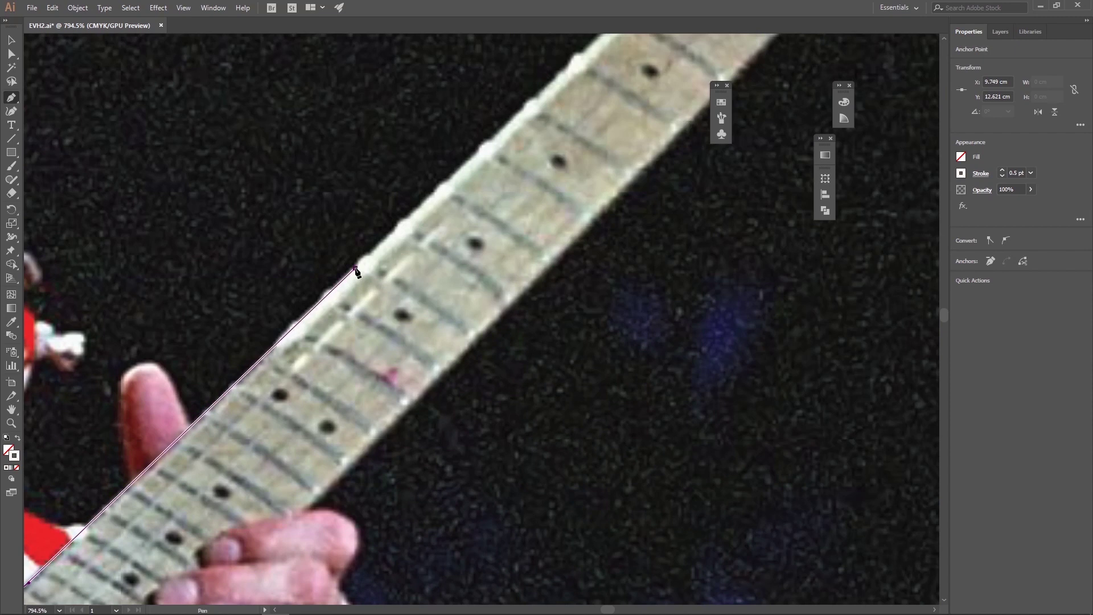
scroll(357, 272, "up", 3)
left_click(583, 114)
left_click(692, 161)
scroll(692, 161, "down", 5)
left_click(243, 367)
left_click(206, 378)
left_click(191, 414)
left_click(154, 427)
left_click(144, 454)
left_click(179, 468)
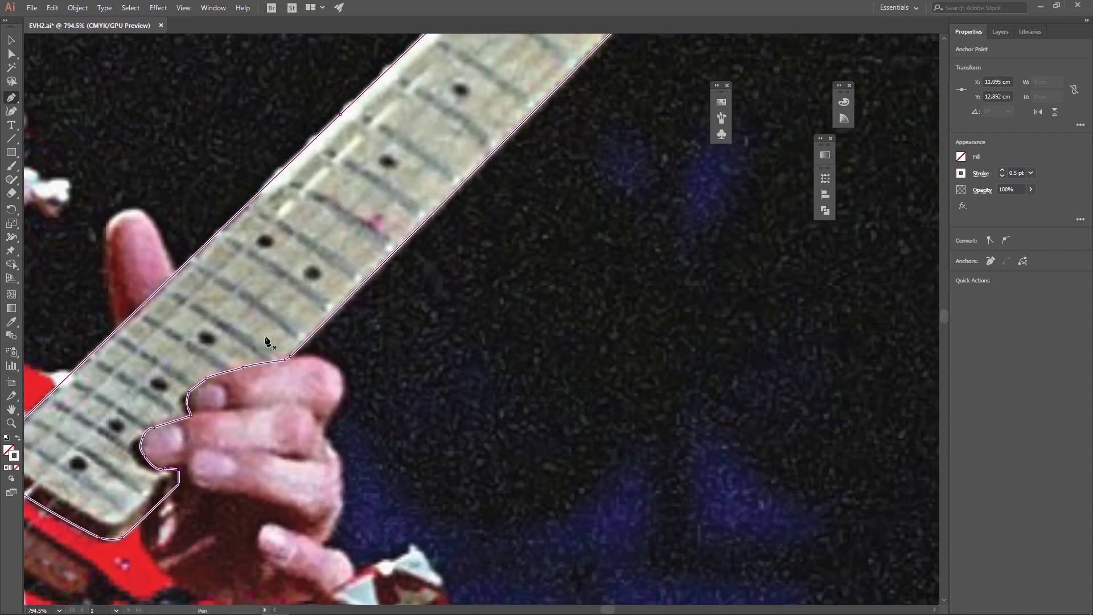
scroll(265, 341, "left", 5)
scroll(265, 341, "up", 1)
Add a sublayer named neck22 inside the neck layer.
left_click(1000, 31)
left_click(1085, 32)
left_click(990, 46)
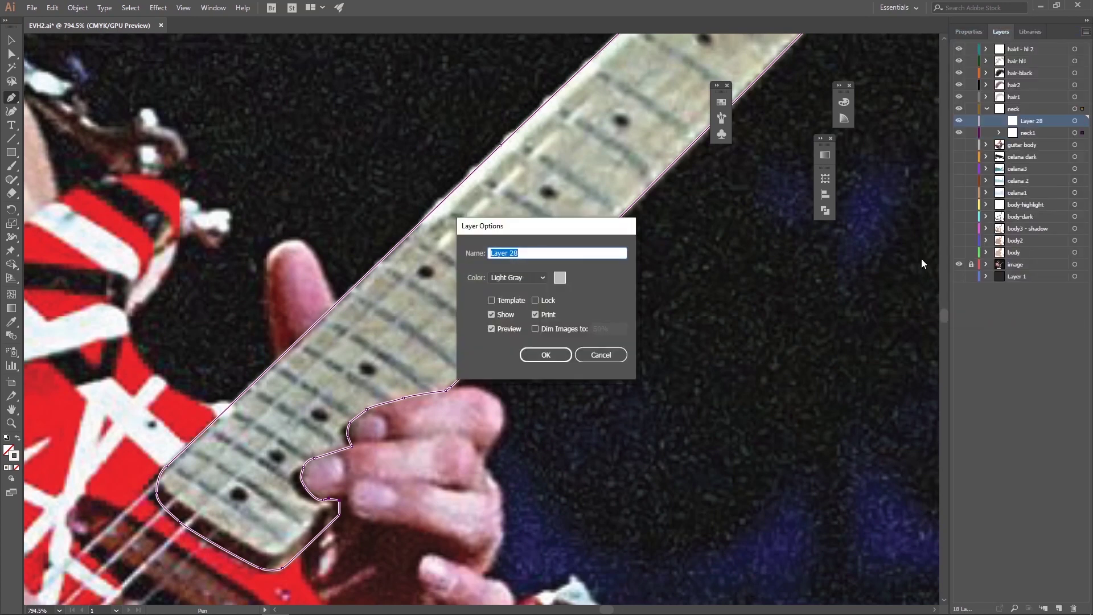
type("22")
key("Return")
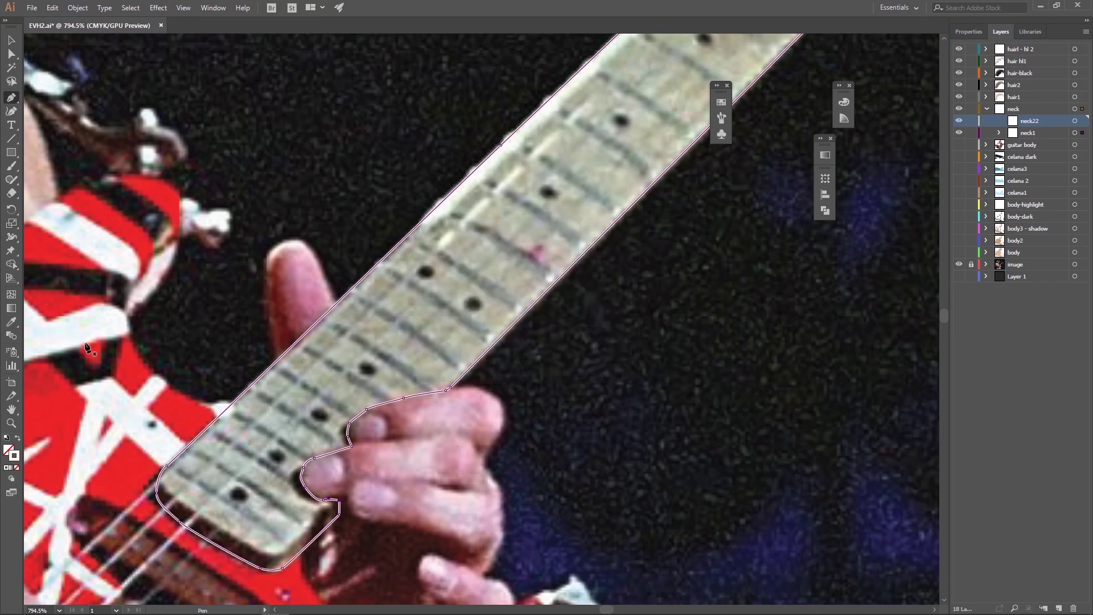
Set the stroke colour to pale yellow.
double_click(12, 456)
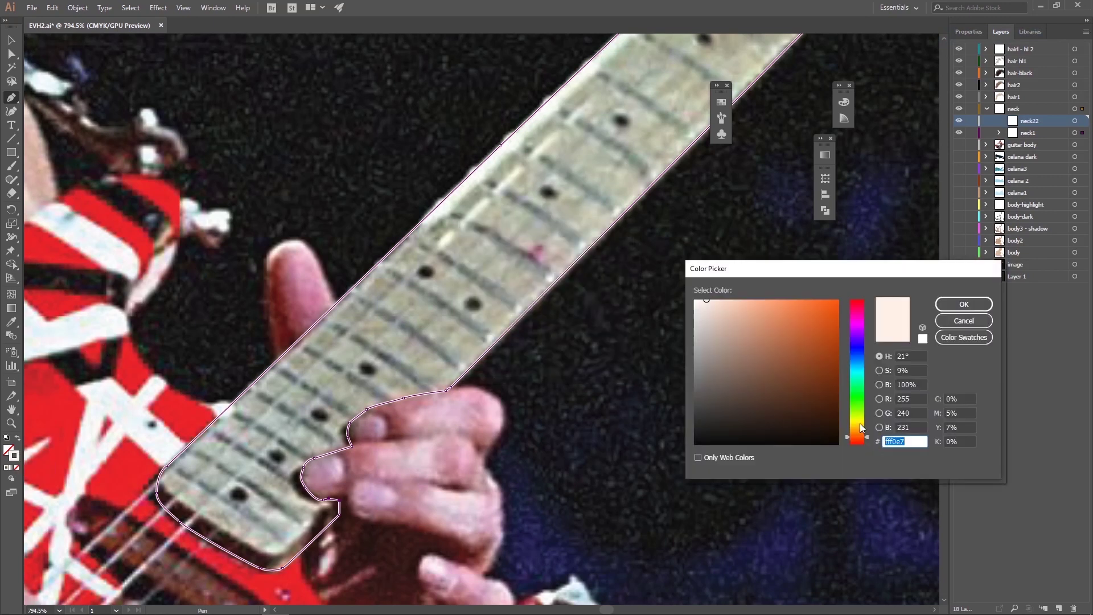
key("Return")
double_click(13, 456)
left_click(857, 419)
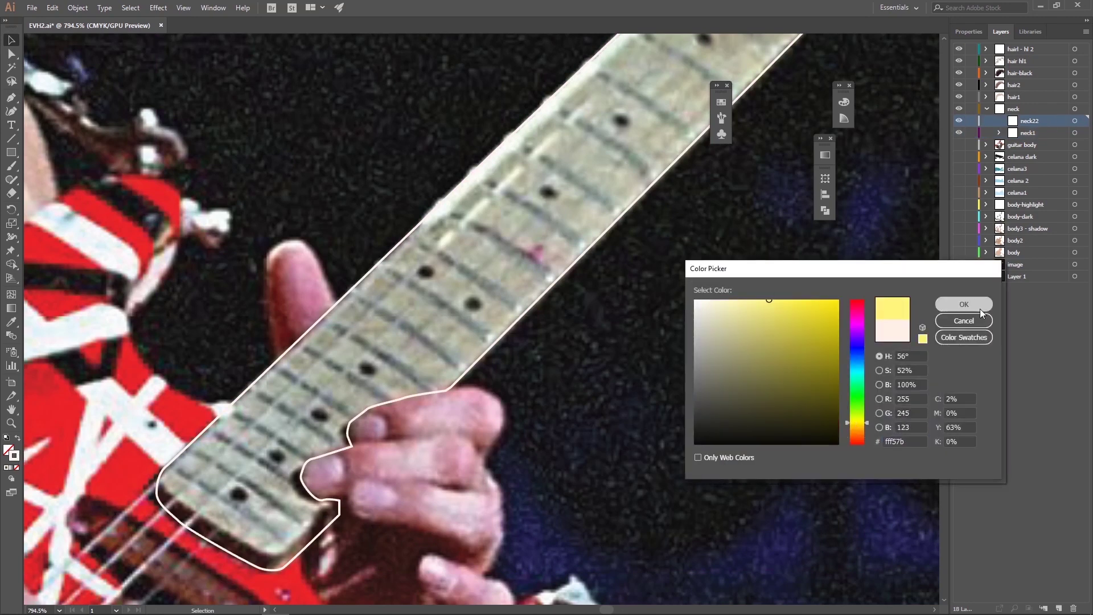
left_click(962, 304)
Draw curved Pen segments along the neck's lower edge toward the hand.
key("p")
left_click(158, 482)
left_click_drag(330, 505, 356, 539)
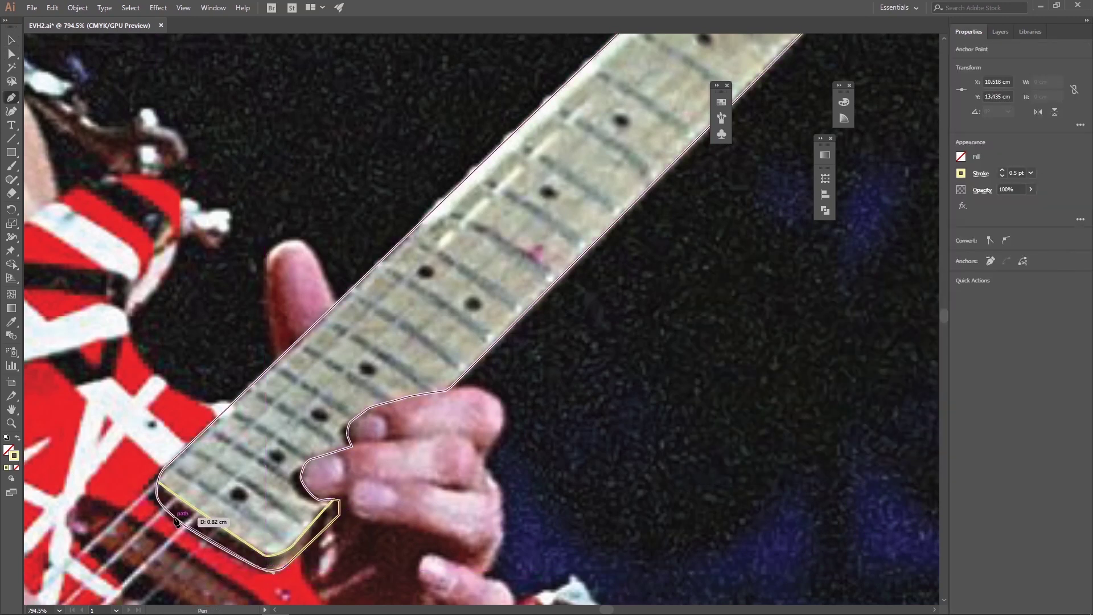
left_click_drag(314, 504, 288, 336)
left_click_drag(336, 392, 242, 603)
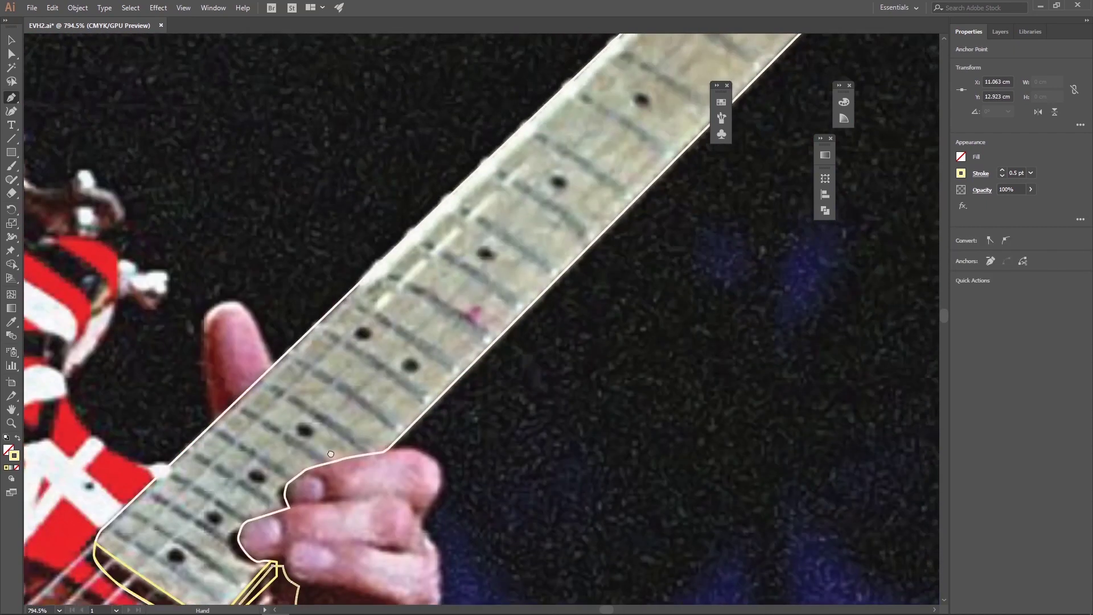
Add another new layer inside the neck layer.
left_click(1000, 32)
left_click(1085, 32)
left_click(1019, 32)
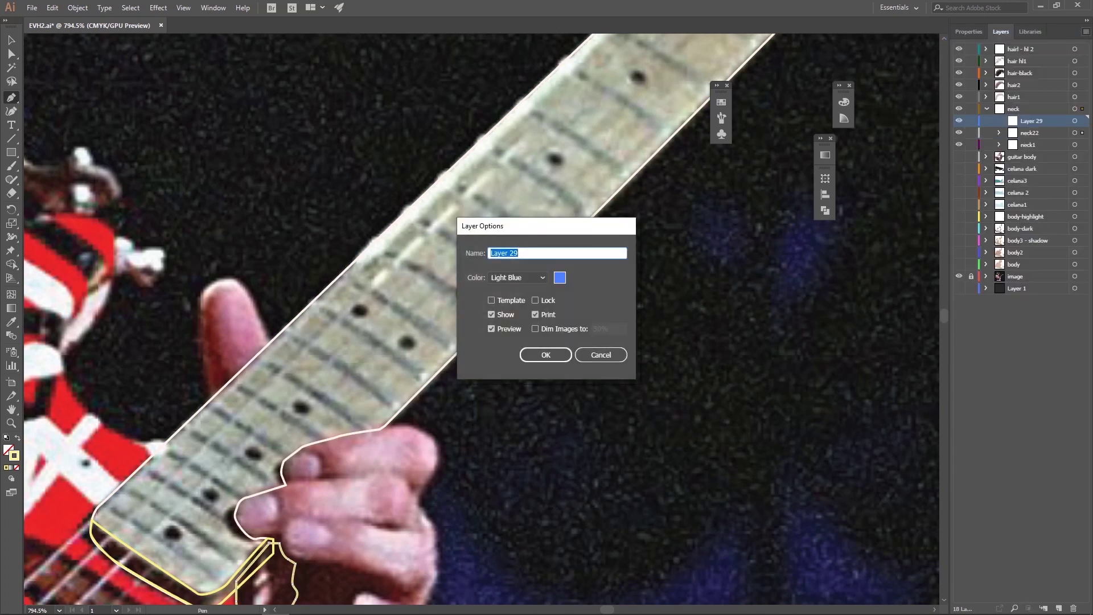
type("tab")
Name the new sublayer 'tab' and set the stroke to light blue.
left_click(560, 360)
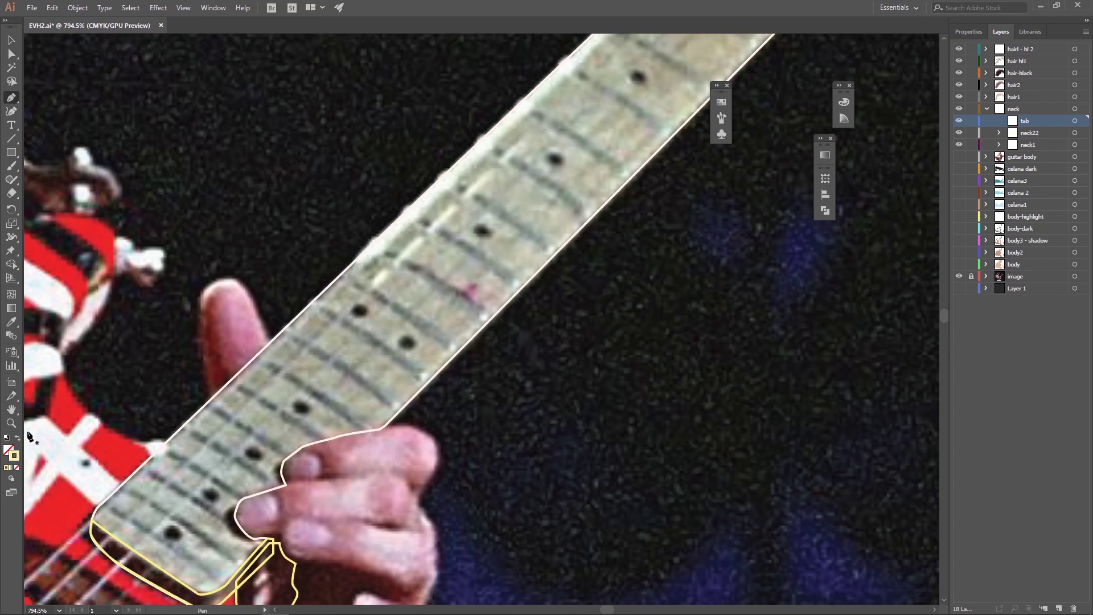
double_click(12, 458)
left_click(897, 272)
Outline the first three frets as closed light-blue slivers.
left_click_drag(169, 472, 283, 358)
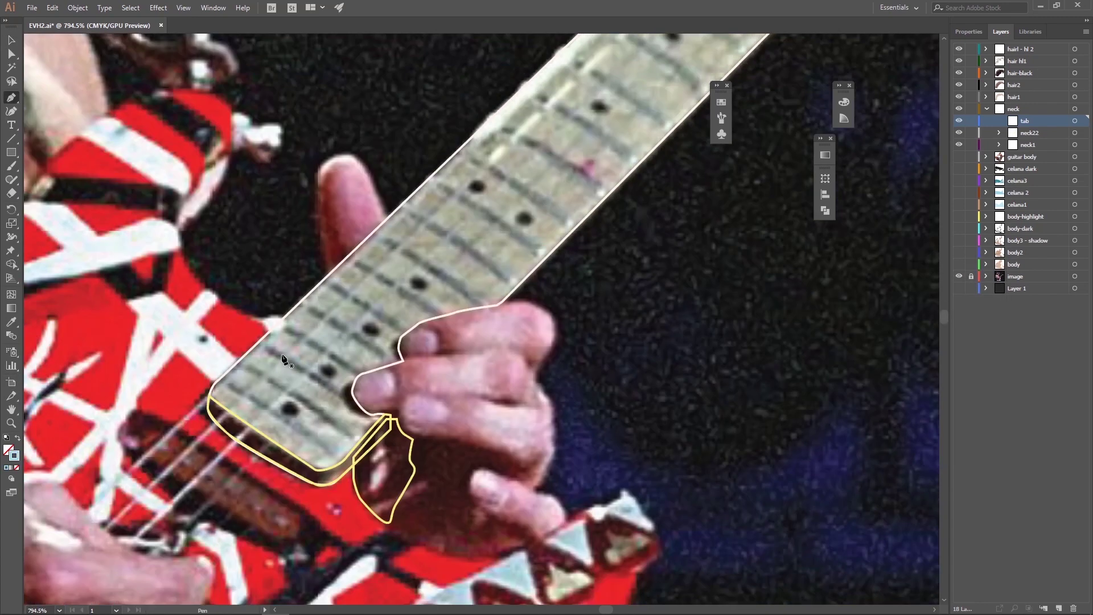
left_click(278, 411)
left_click_drag(271, 417, 442, 343)
key("ctrl+plus")
left_click(503, 376)
left_click(344, 271)
left_click(516, 339)
left_click(376, 249)
left_click(411, 219)
left_click(521, 282)
left_click(411, 218)
Outline the next frets along the fretboard as thin slivers.
left_click(444, 189)
left_click(558, 264)
left_click(444, 189)
left_click(473, 151)
left_click(579, 215)
left_click(473, 151)
left_click(513, 117)
left_click(635, 192)
left_click(513, 117)
left_click_drag(569, 171, 393, 307)
left_click(382, 219)
left_click(492, 212)
left_click(561, 281)
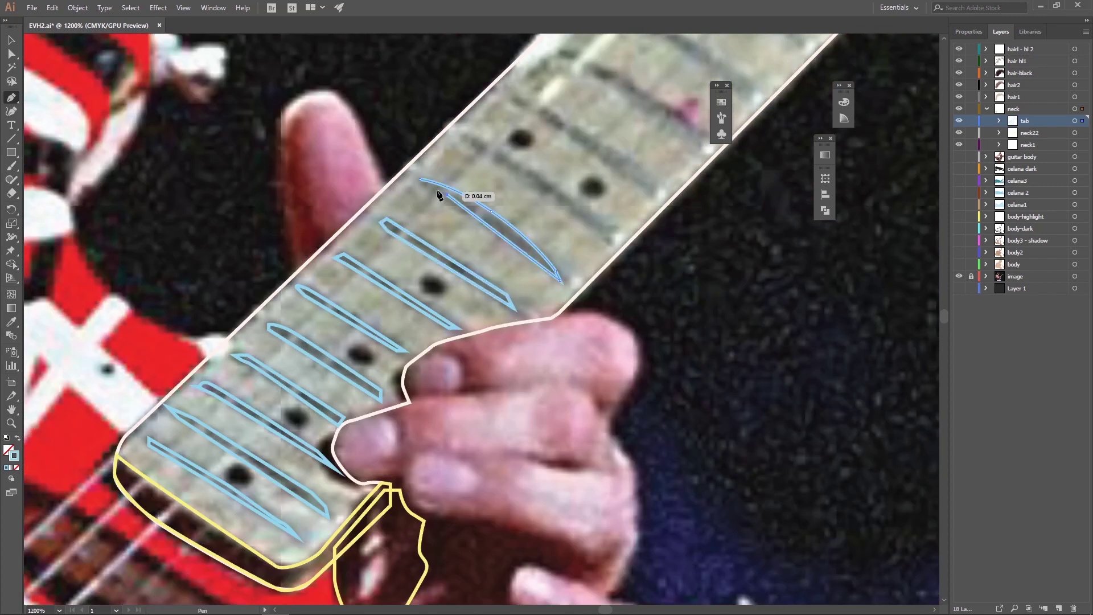
left_click(598, 233)
Outline further fret slivers with curved edges higher up the neck.
left_click(457, 137)
left_click(511, 96)
left_click(649, 191)
left_click(510, 95)
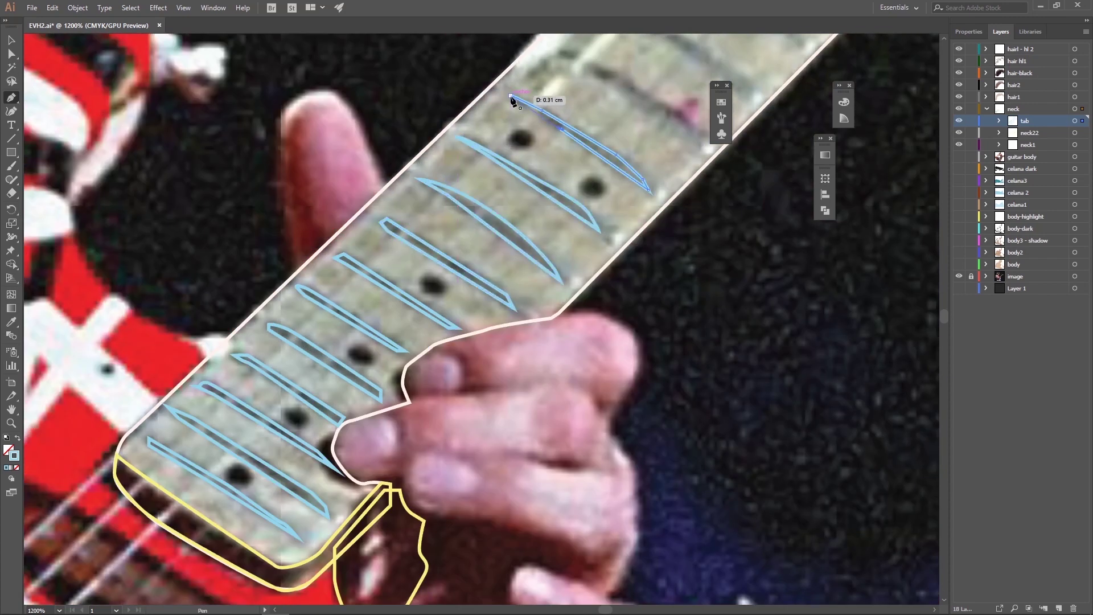
left_click_drag(519, 98, 374, 244)
left_click(503, 245)
left_click(551, 283)
left_click(422, 192)
left_click(464, 143)
Redo misplaced anchors and outline the remaining frets toward the headstock.
left_click_drag(534, 96, 450, 214)
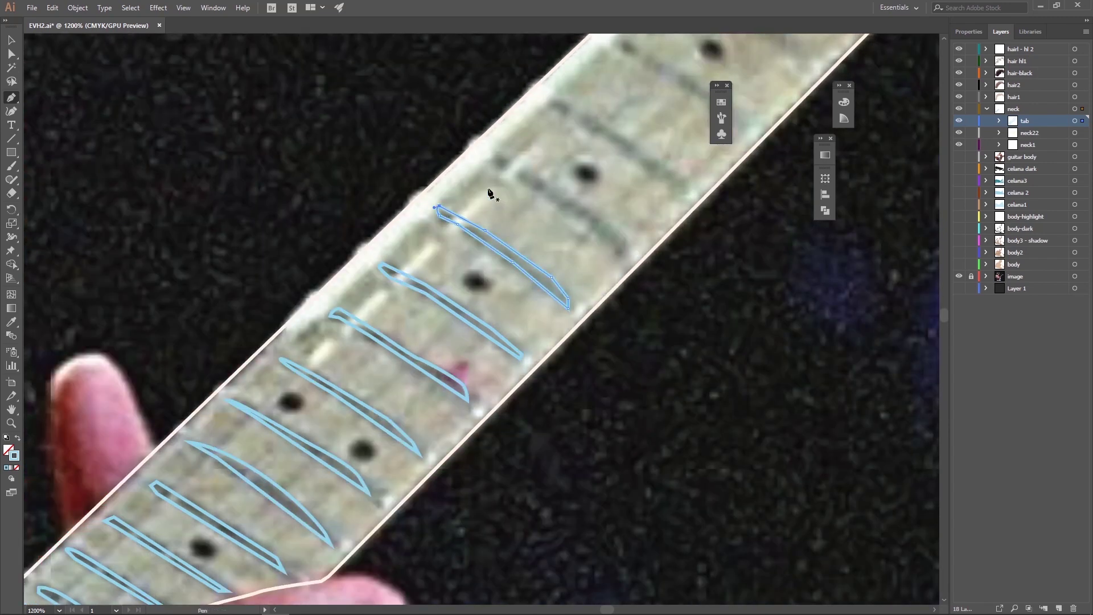
key("ctrl+z")
key("ctrl+z")
key("ctrl+z")
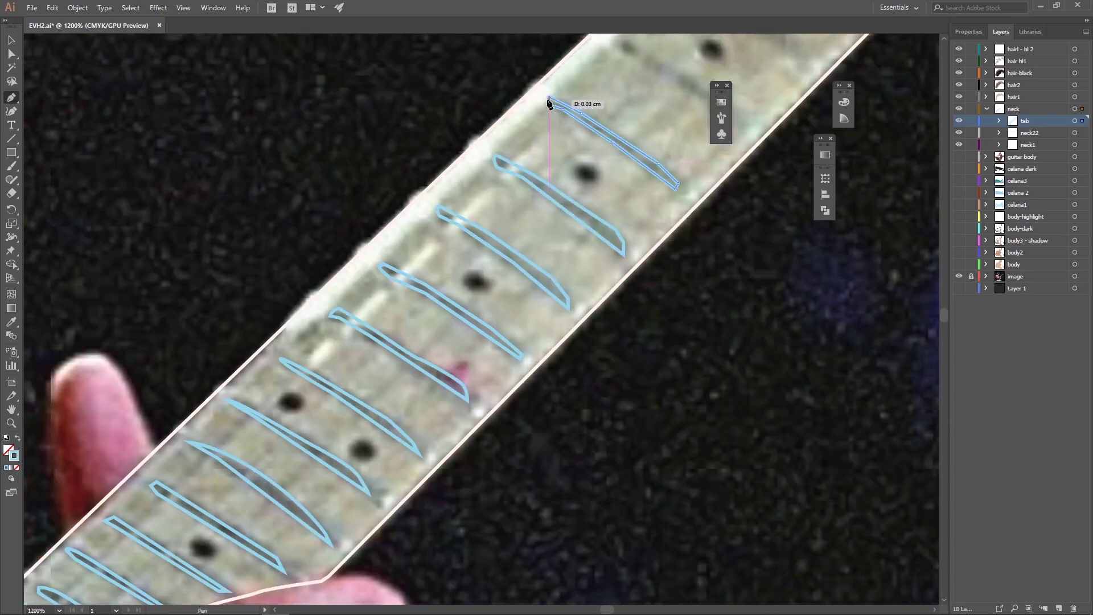
left_click(512, 192)
left_click(571, 229)
scroll(640, 171, "up", 3)
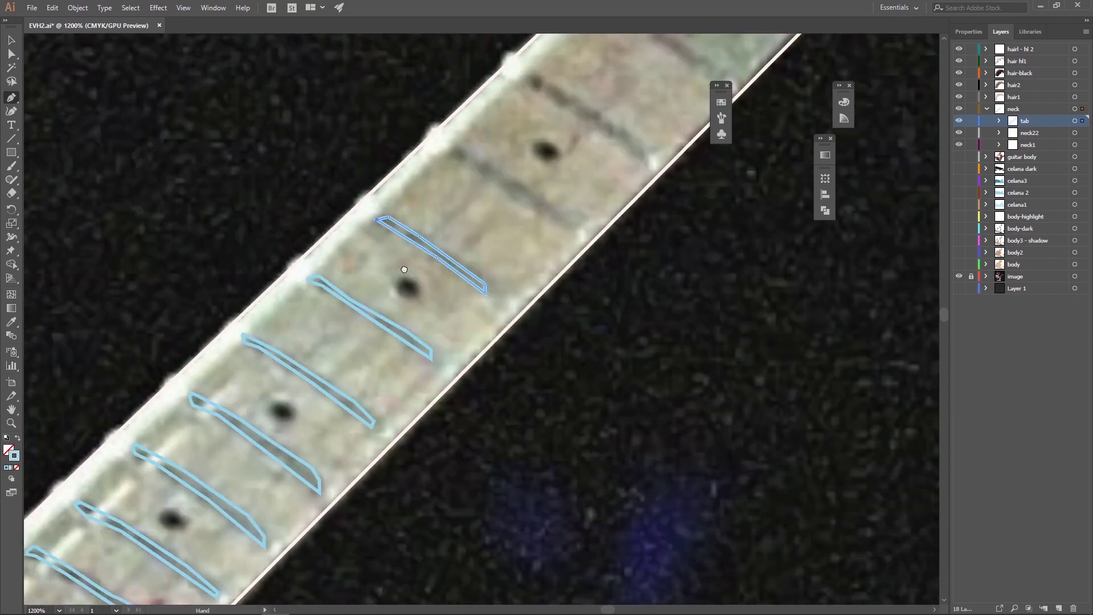
left_click(381, 226)
left_click(572, 243)
left_click(453, 163)
scroll(455, 171, "up", 5)
left_click(416, 224)
left_click(536, 305)
Create the 'dot' sublayer and draw an ellipse with a pink outline.
type("dot")
key("Return")
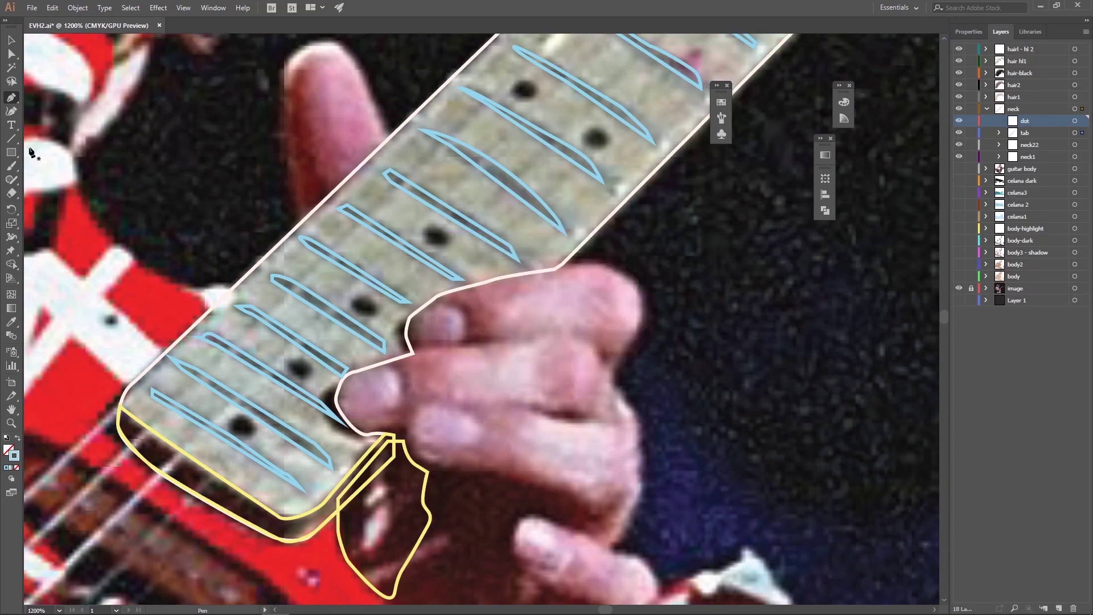
key("l")
double_click(14, 455)
key("Return")
key("v")
key("ctrl+equal")
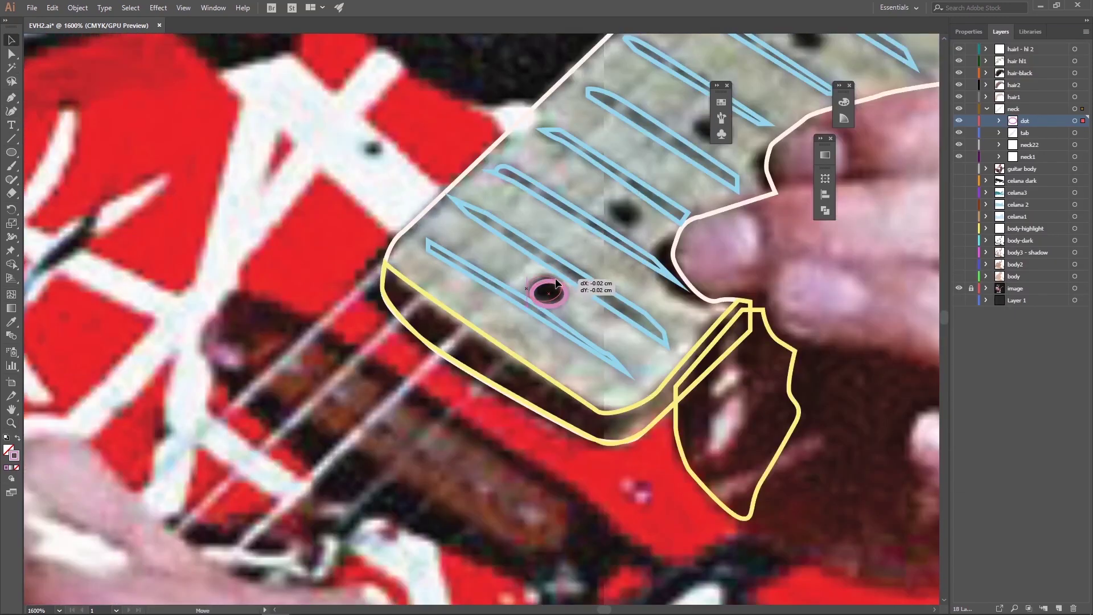
Place the pink circle and copies over four fret marker dots, toggling smart guides.
mouse_move(554, 295)
left_mouse_down()
mouse_move(566, 302)
mouse_move(633, 222)
mouse_move(418, 421)
left_mouse_up()
left_click(184, 7)
left_click(228, 354)
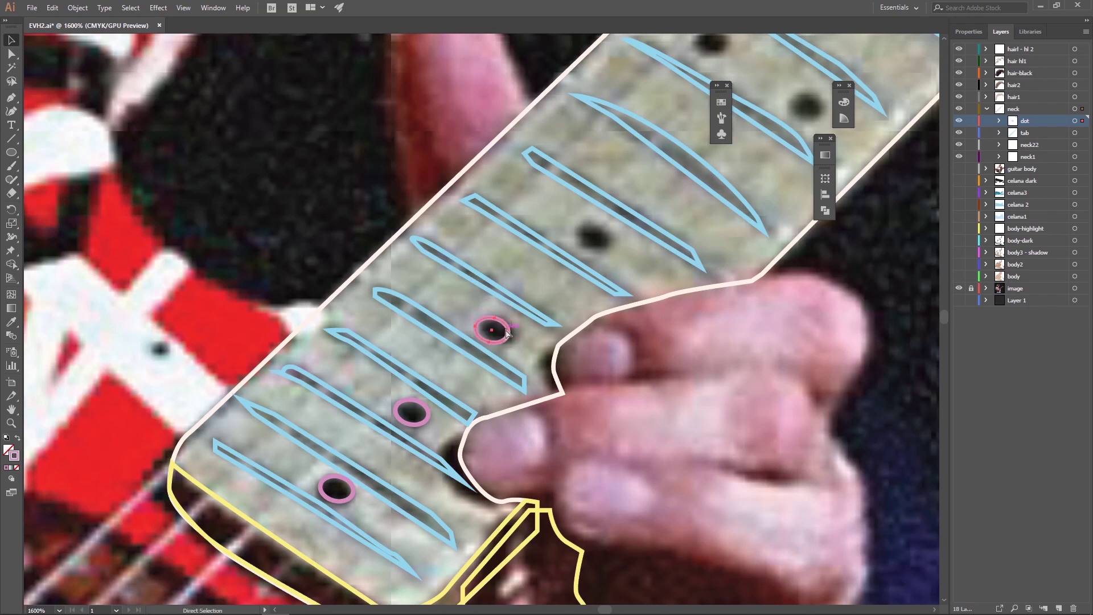
left_click_drag(501, 337, 473, 312)
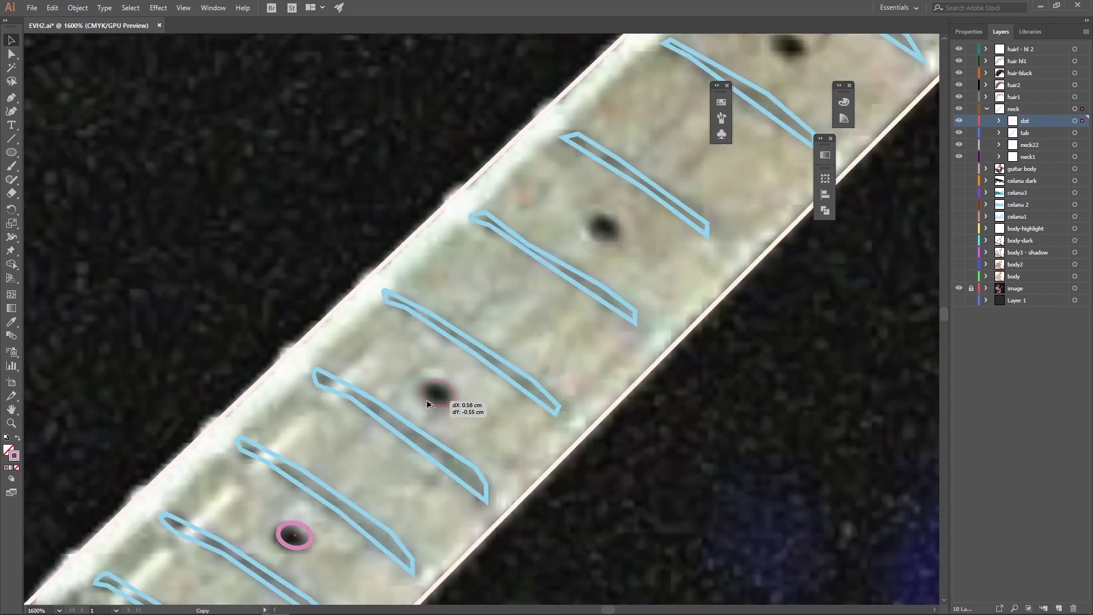
mouse_move(550, 367)
left_mouse_down()
mouse_move(340, 488)
mouse_move(371, 475)
left_mouse_up()
left_click_drag(555, 294, 518, 320)
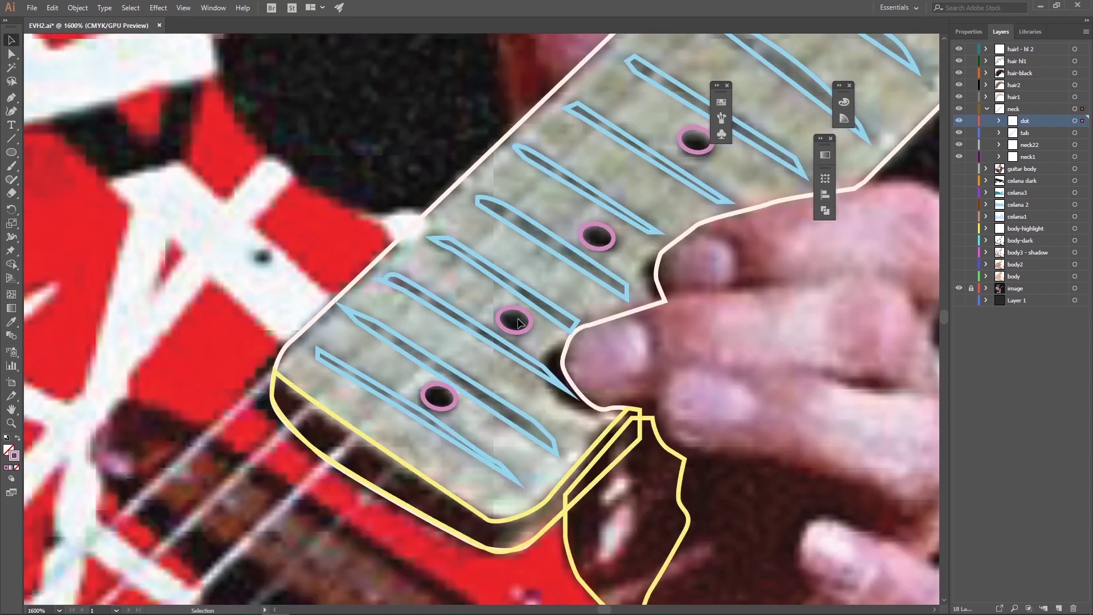
Add a new layer named 'neck highlight' inside the neck layer.
left_click(1085, 32)
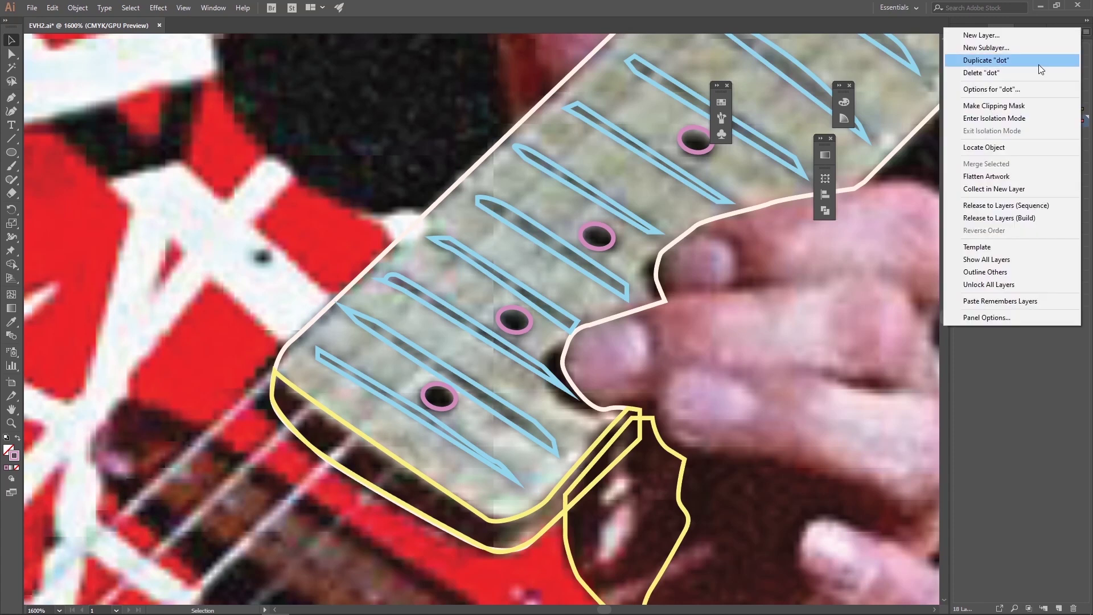
left_click(1014, 35)
type("neck highlight")
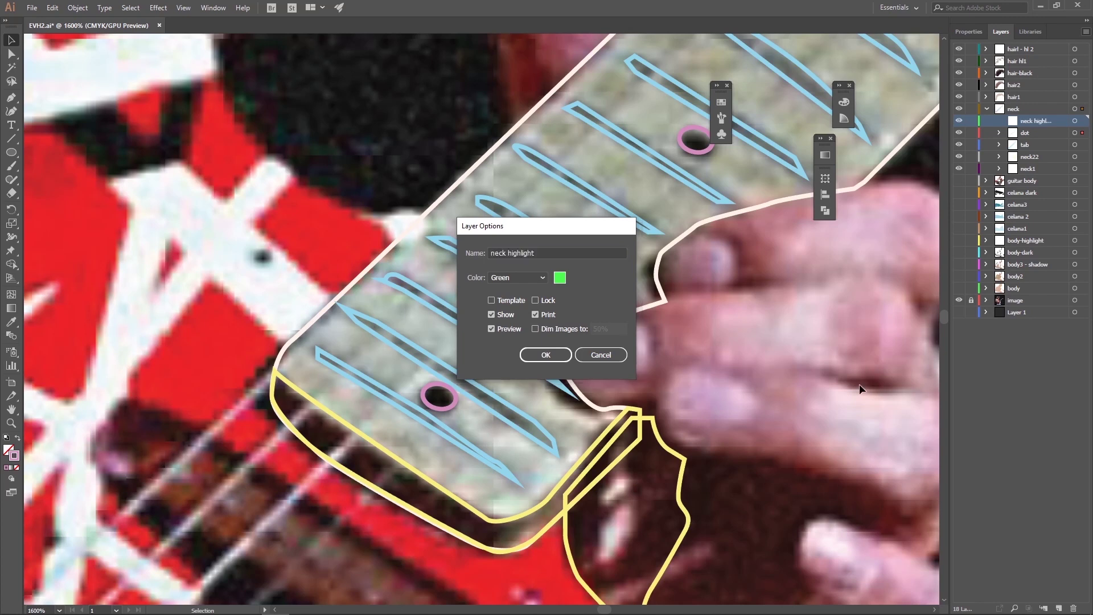
key("Return")
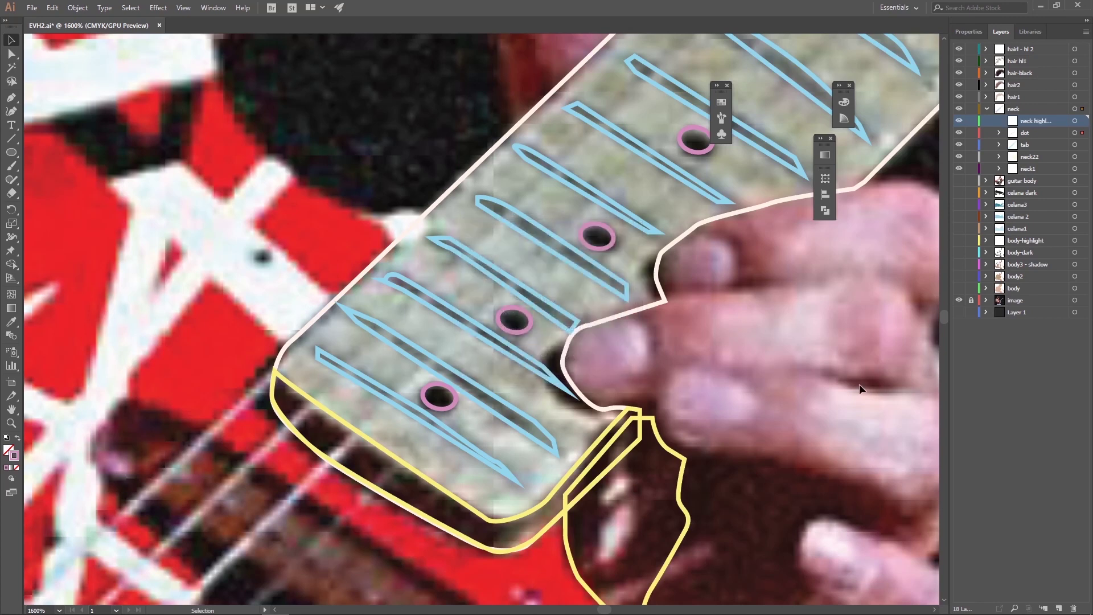
Pen-trace a long highlight path along the neck's upper edge up to the headstock.
left_click(11, 98)
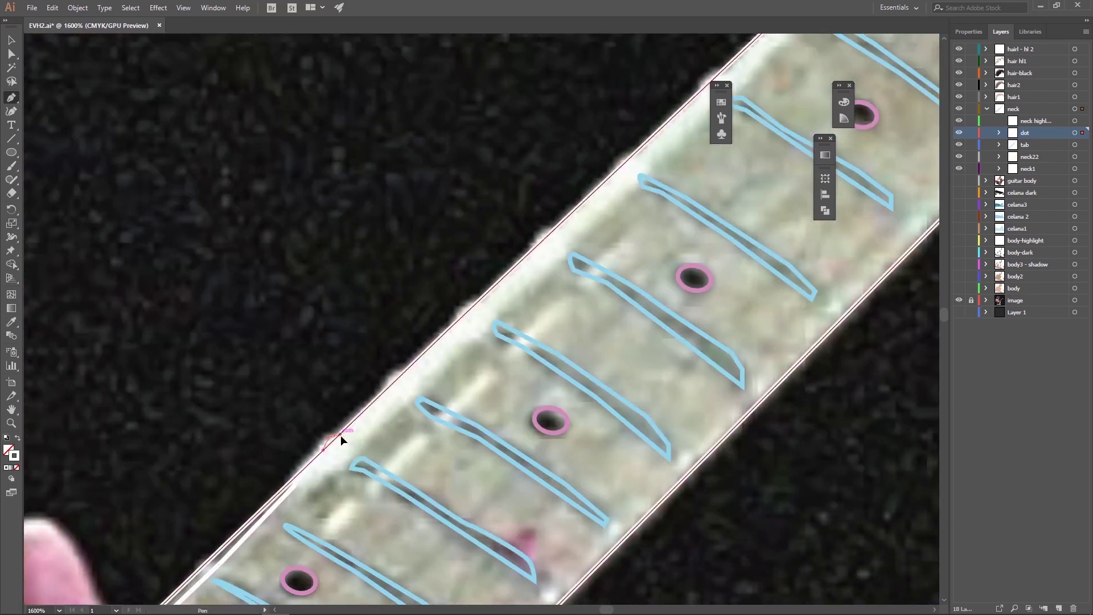
left_click_drag(393, 376, 445, 339)
left_click(461, 313)
left_click(544, 233)
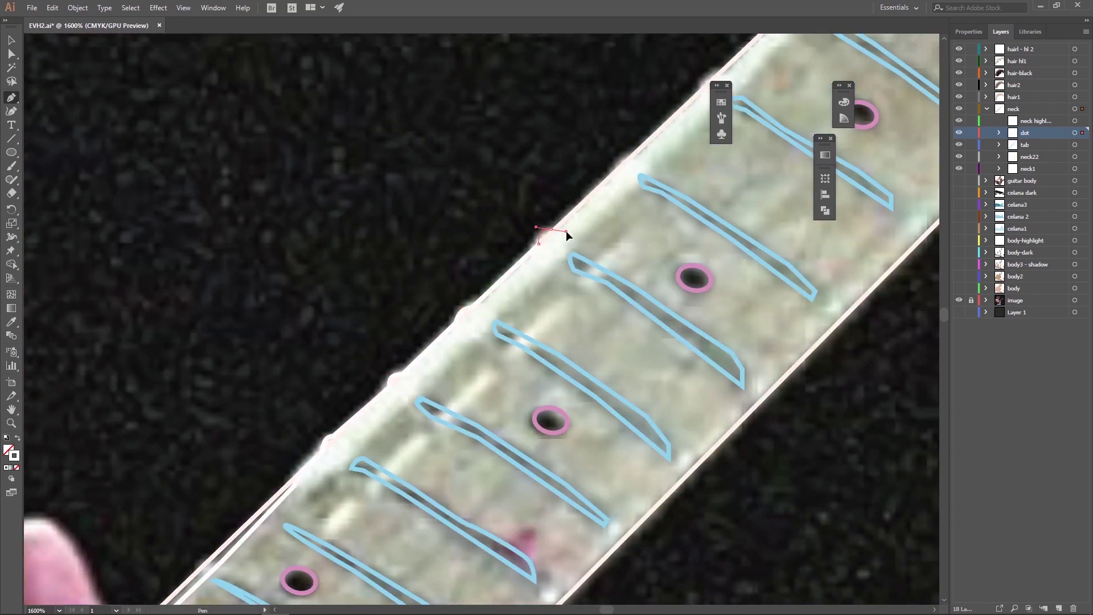
left_click_drag(541, 251, 473, 375)
left_click(575, 265)
left_click(670, 177)
left_click(765, 90)
mouse_move(761, 138)
left_mouse_down()
mouse_move(615, 207)
mouse_move(531, 273)
left_mouse_up()
left_click(563, 276)
left_click(624, 312)
left_click(711, 370)
left_click(724, 387)
key("Return")
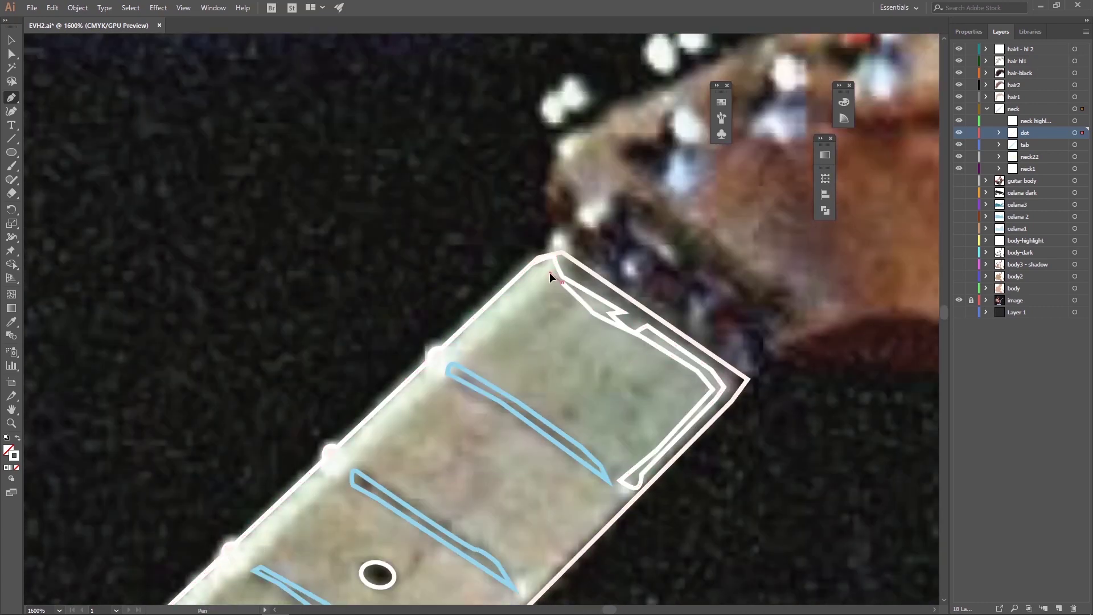
Trace a small closed highlight shape on the lower neck.
left_click_drag(366, 452, 622, 187)
left_click(511, 291)
left_click(495, 309)
left_click_drag(356, 439, 610, 176)
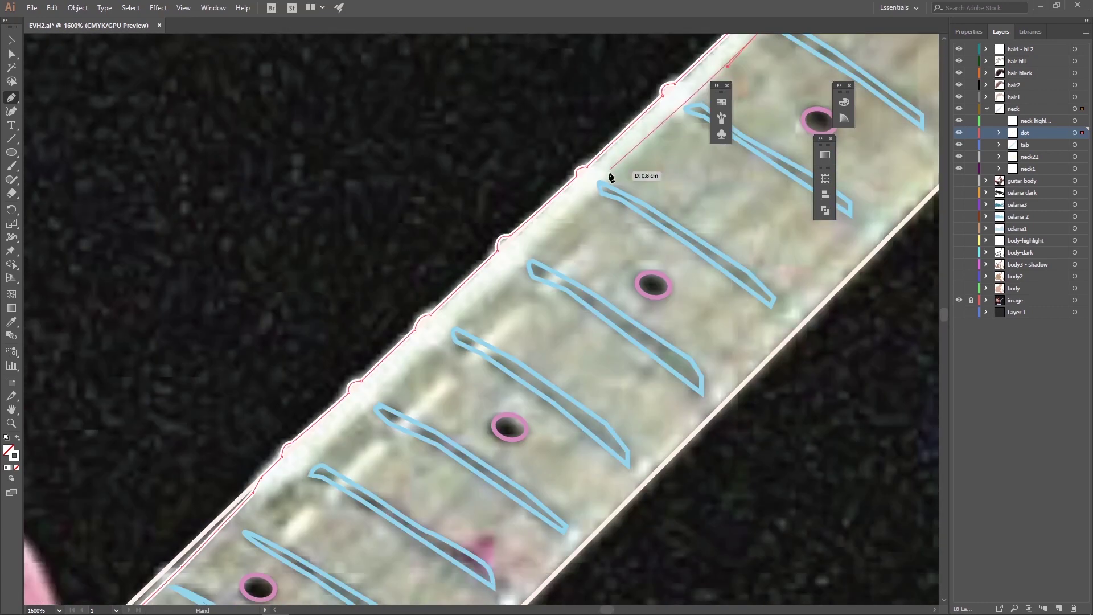
left_click_drag(458, 320, 684, 87)
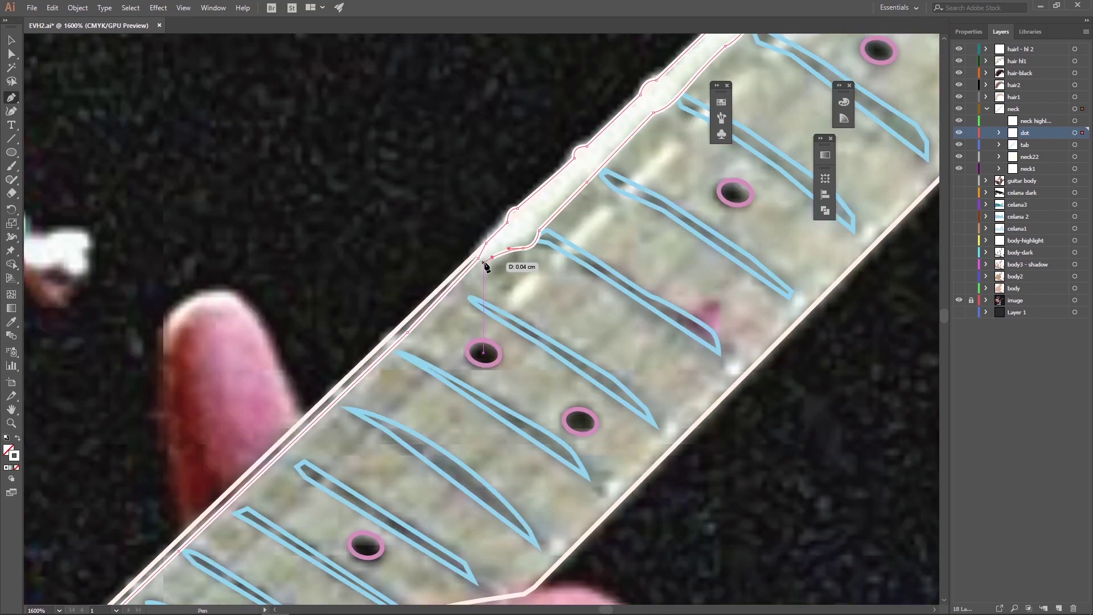
scroll(244, 411, "down", 2)
scroll(307, 484, "up", 1)
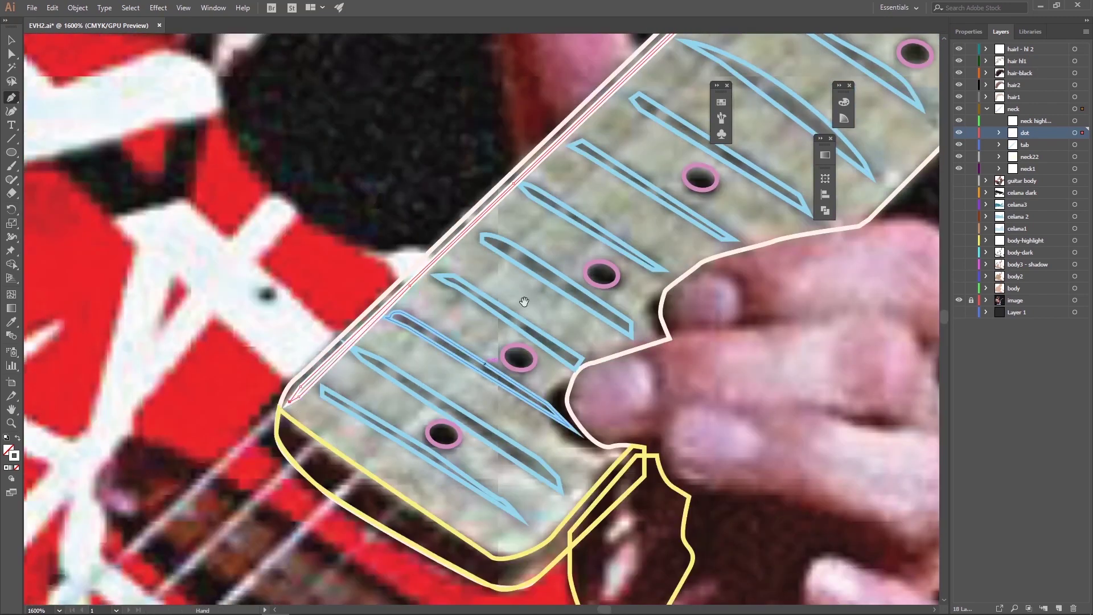
scroll(306, 483, "up", 1)
scroll(167, 116, "down", 1)
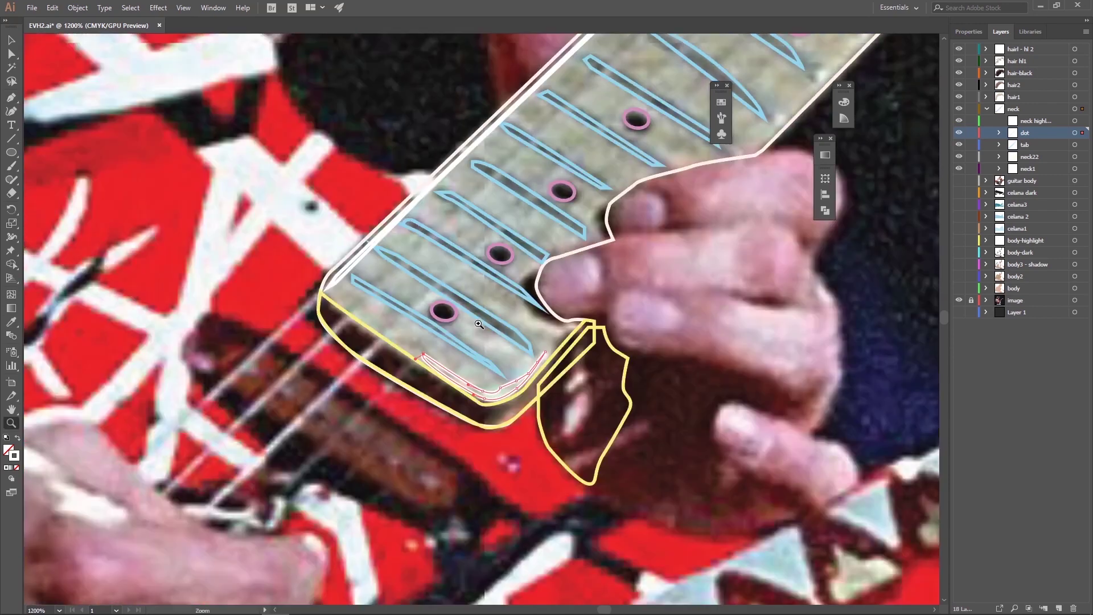
left_click_drag(547, 135, 352, 336)
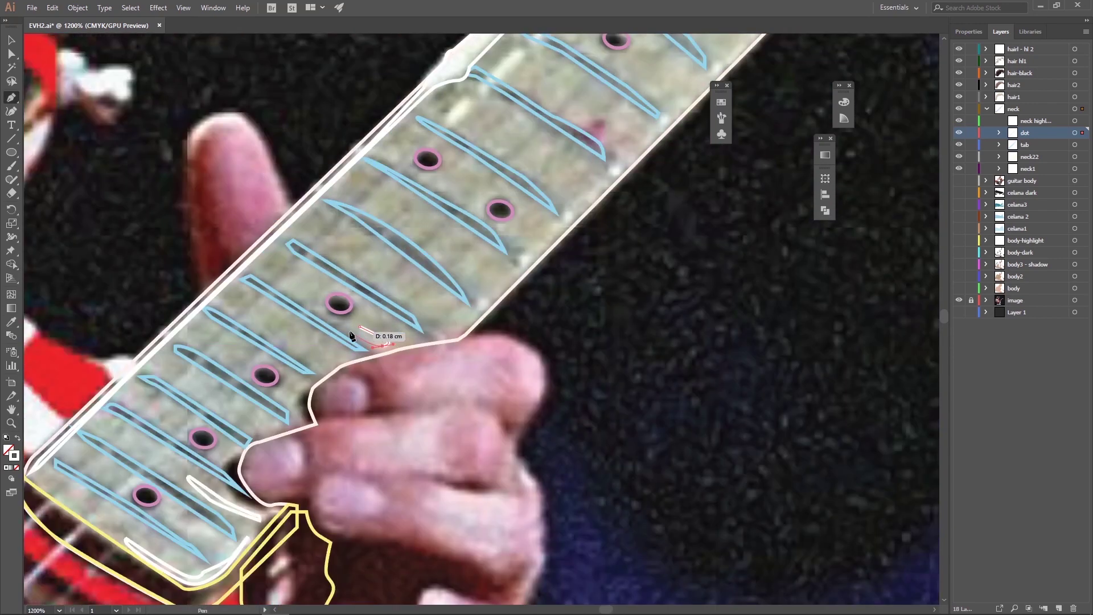
left_click(481, 303)
left_click(450, 331)
Trace another highlight sliver higher up the neck.
left_click(515, 275)
left_click(568, 213)
left_click_drag(464, 125, 250, 316)
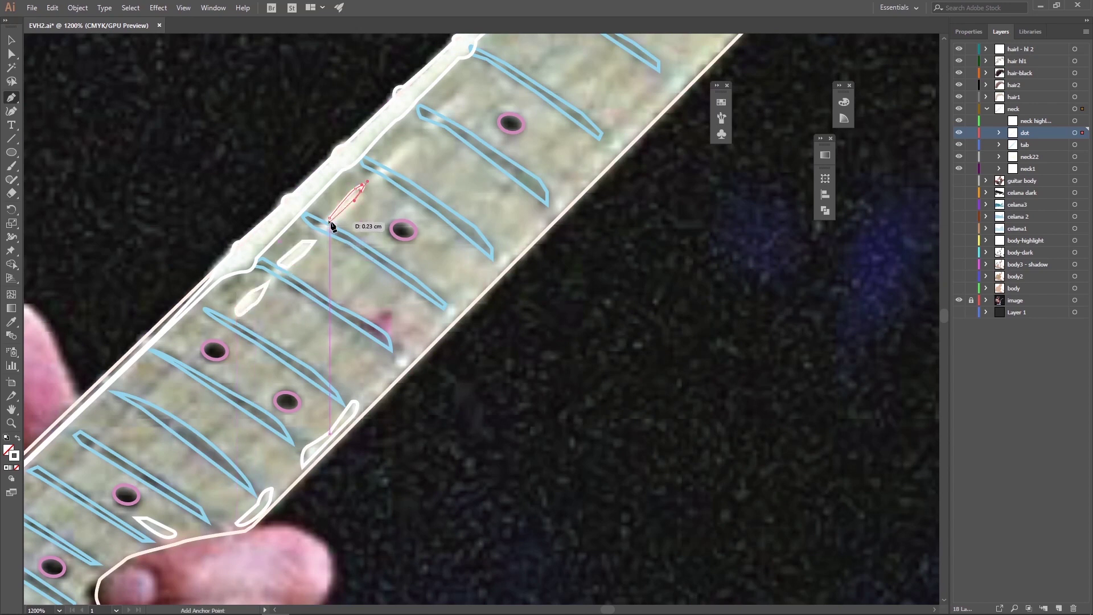
left_click_drag(387, 161, 266, 321)
left_click(271, 328)
Trace the remaining highlight slivers along the neck edge and zoom out to the whole neck.
left_click(319, 268)
left_click(345, 248)
left_click_drag(359, 454, 322, 389)
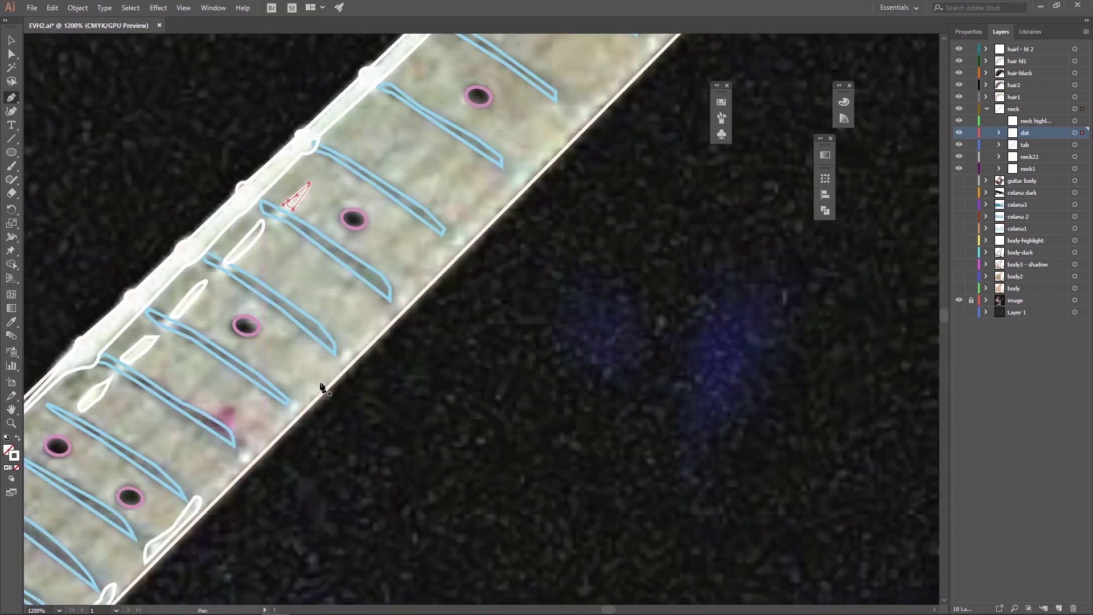
left_click(370, 336)
left_click_drag(372, 341, 244, 447)
left_click(399, 279)
left_click(267, 412)
mouse_move(420, 261)
left_mouse_down()
mouse_move(178, 434)
mouse_move(450, 471)
left_mouse_up()
left_click(288, 318)
left_click(256, 352)
left_click(217, 381)
left_click(176, 432)
key("ctrl+minus")
key("ctrl+minus")
key("ctrl+minus")
Move the newly drawn highlight paths into the 'neck highlight' layer.
key("v")
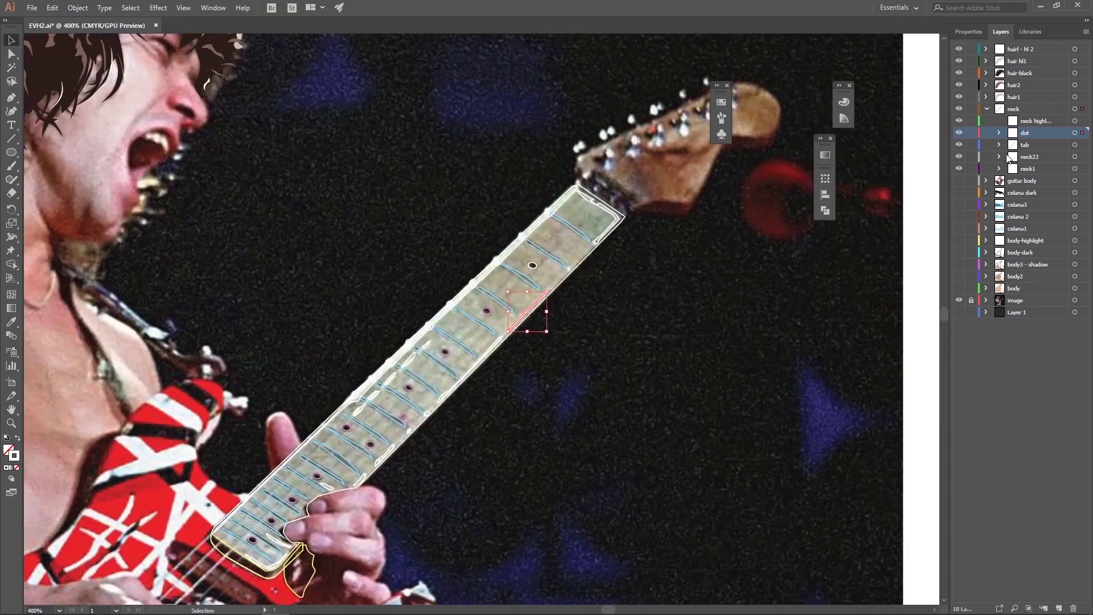
left_click(999, 133)
left_click(1036, 336)
left_click(1036, 145, "shift")
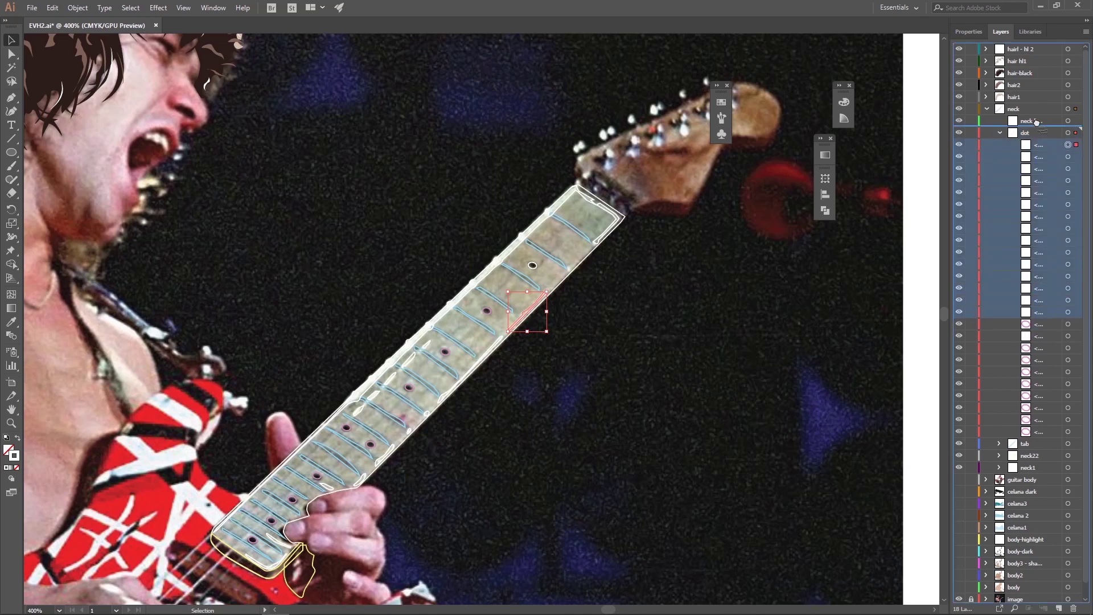
left_click_drag(1037, 170, 1030, 121)
Fill neck1 and neck22 with sampled greys, making neck22 a darker grey.
left_click(1046, 168)
left_click(721, 101)
key("i")
left_click(481, 404)
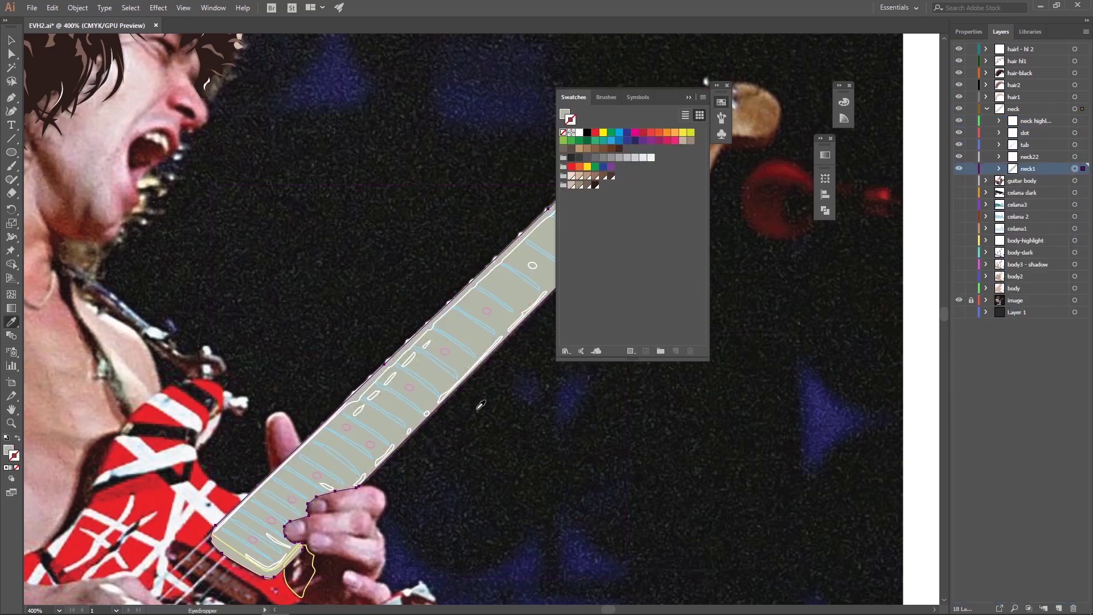
left_click(1046, 157)
key("i")
left_click(370, 427)
double_click(8, 450)
left_click(964, 304)
Give the frets and fret marker dots a dark fill.
left_click(1075, 145)
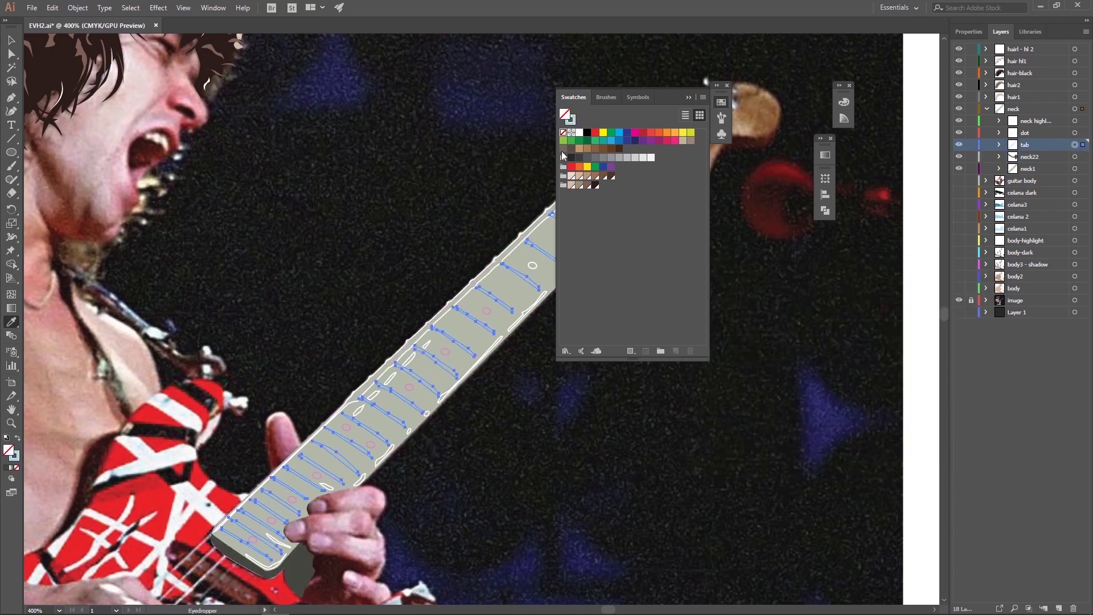
left_click(405, 405)
double_click(7, 450)
left_click(968, 271)
key("v")
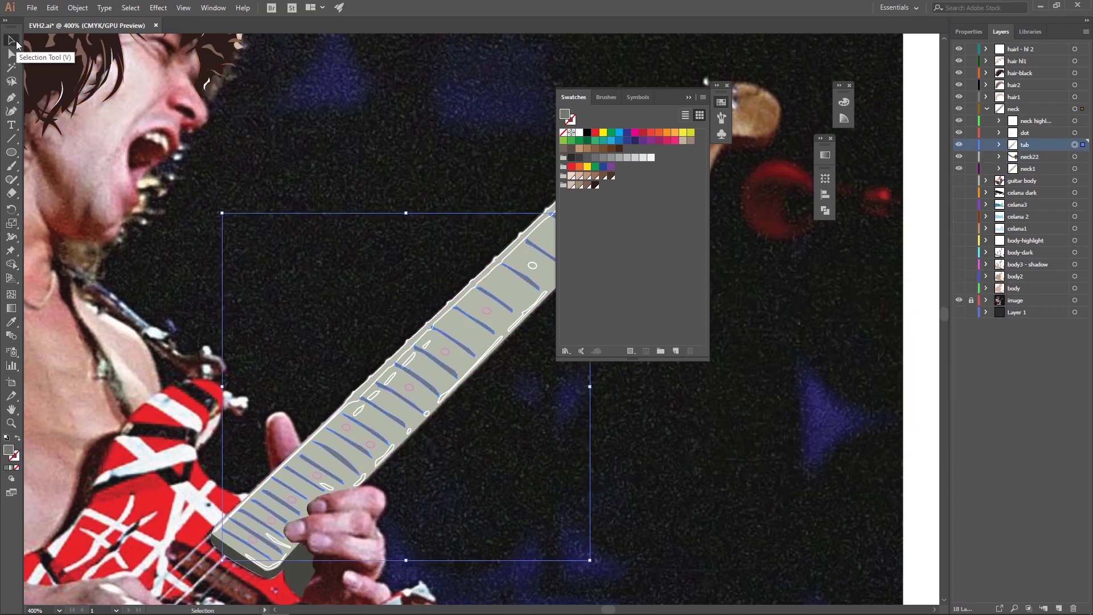
left_click(1006, 137)
left_click(1074, 133)
key("ctrl+shift+a")
left_click_drag(660, 105, 764, 197)
Fill the neck highlight shapes with a light colour.
left_click(1074, 120)
key("i")
double_click(8, 450)
left_click(964, 304)
Deselect, collapse the swatches, and add a new layer for the headstock.
key("v")
left_click(178, 309)
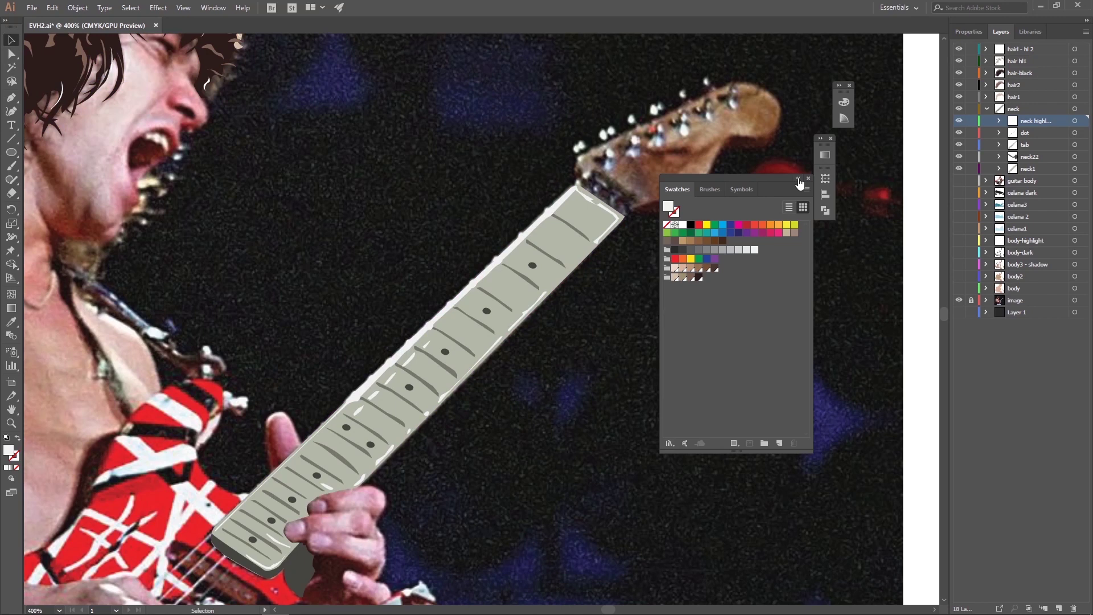
left_click(799, 179)
scroll(456, 285, "down", 5)
left_click(1085, 31)
left_click(1019, 36)
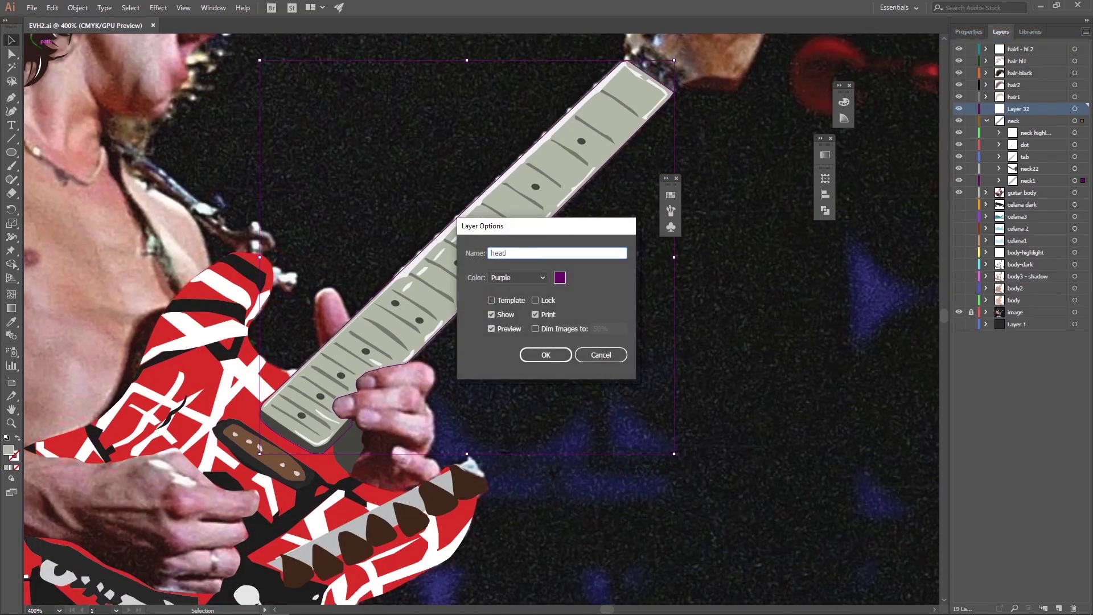
Name the layer 'head', then add a 'head wood' layer below it and make it active.
key("Return")
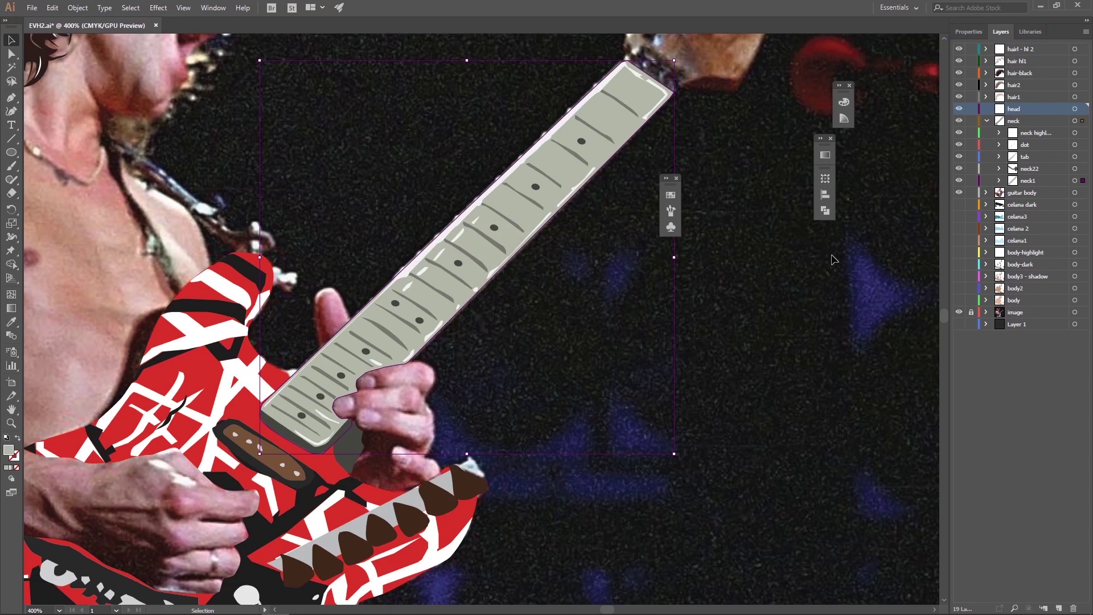
mouse_move(661, 113)
left_mouse_down()
mouse_move(340, 348)
mouse_move(458, 241)
left_mouse_up()
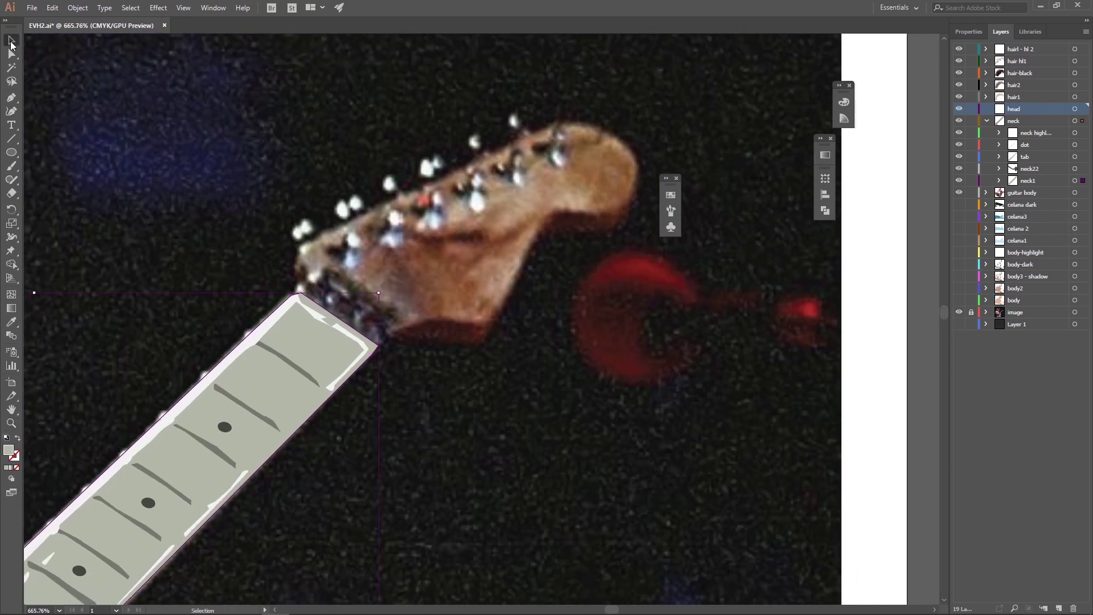
left_click(1085, 33)
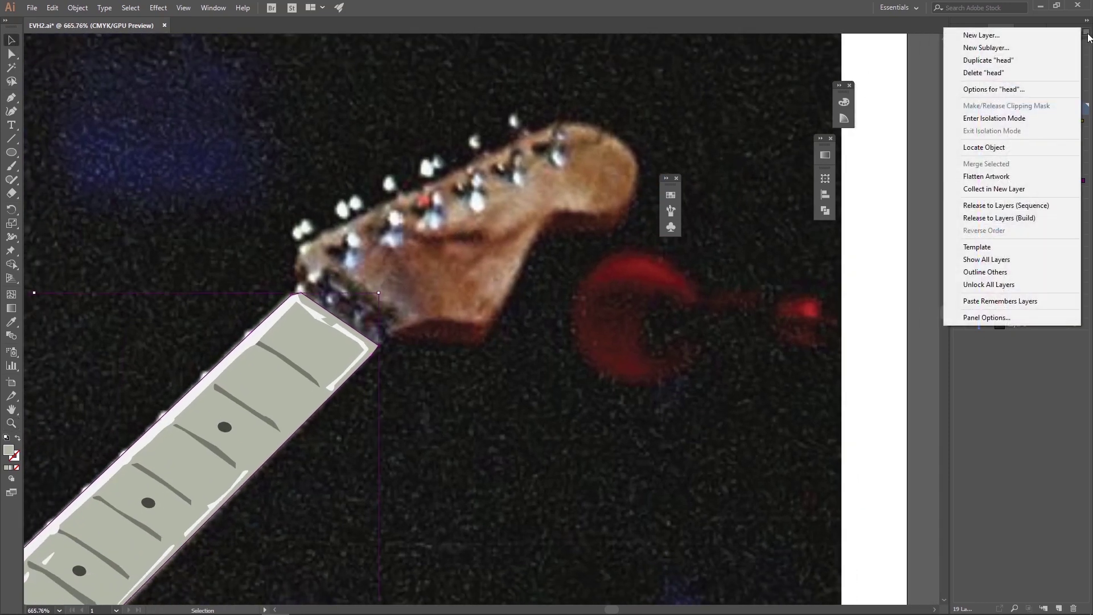
left_click(1051, 35)
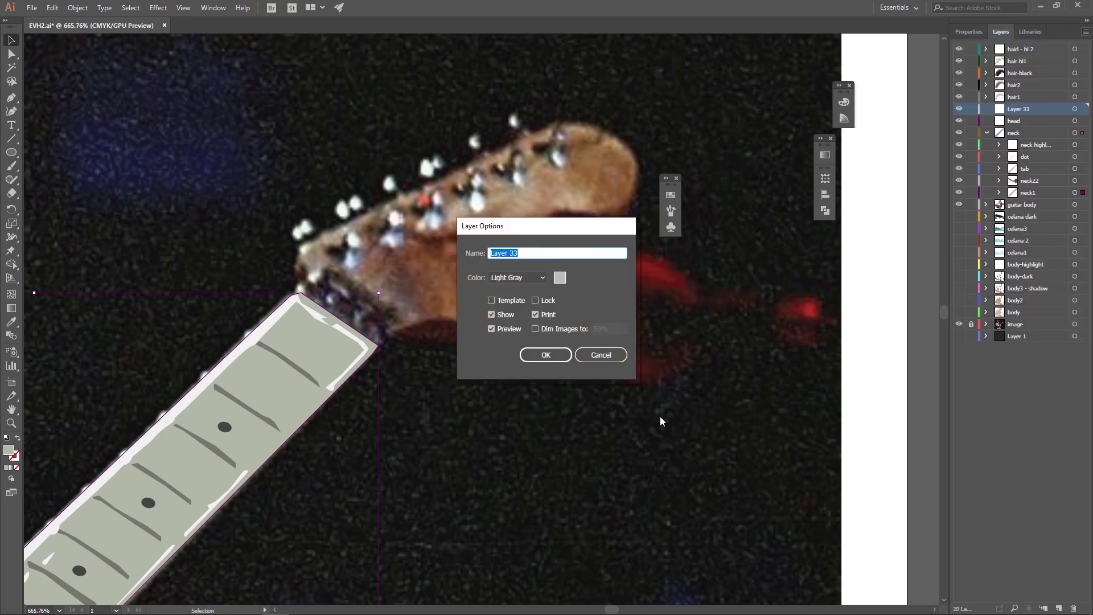
type("d woo")
key("Return")
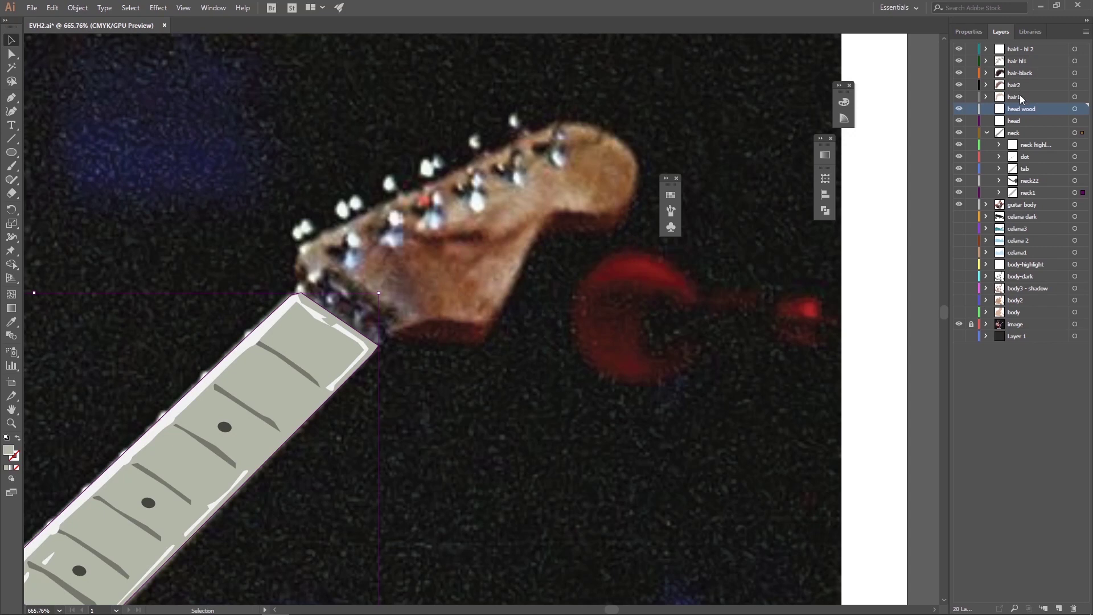
mouse_move(1022, 107)
left_mouse_down()
mouse_move(1013, 127)
mouse_move(1024, 108)
left_mouse_up()
left_click(1032, 124)
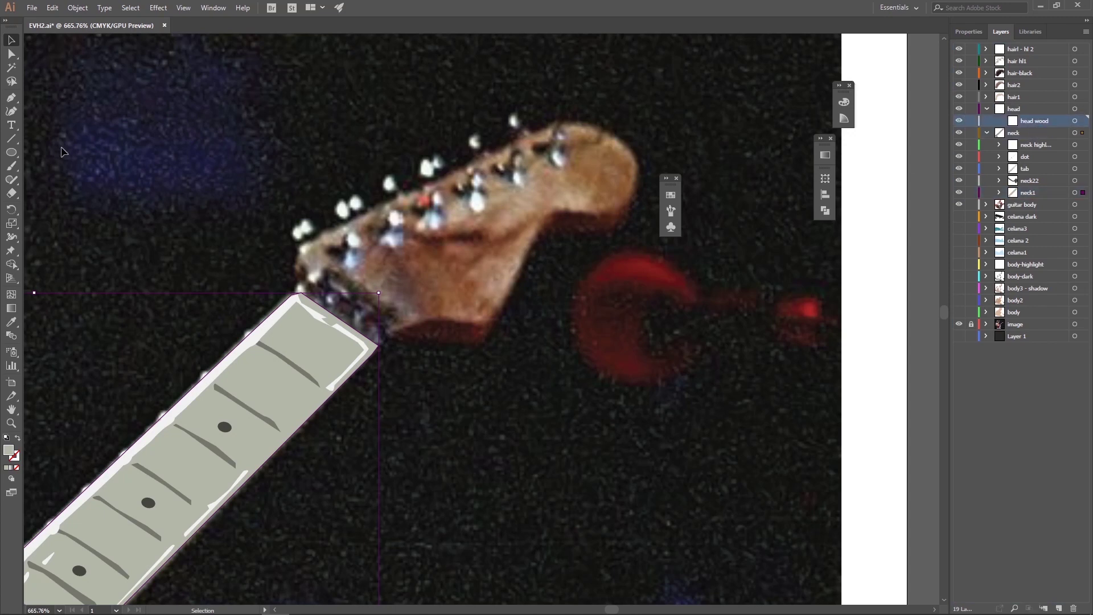
Trace the closed headstock outline with no fill and a grey stroke.
left_click(858, 263)
key("shift+x")
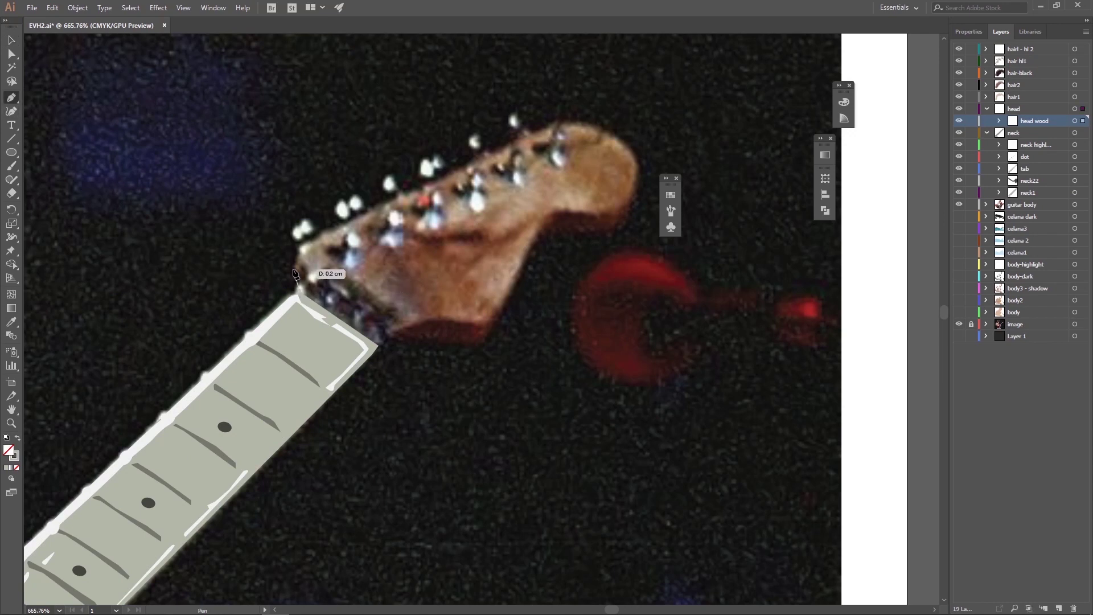
left_click(295, 272)
left_click(300, 249)
left_click(553, 122)
left_click(582, 120)
left_click(591, 123)
left_click(600, 127)
left_click(636, 181)
left_click(617, 227)
left_click(540, 229)
left_click(484, 339)
left_click(381, 339)
left_click(299, 294)
Delete the extra anchor on the headstock's right edge.
left_click_drag(12, 97, 51, 139)
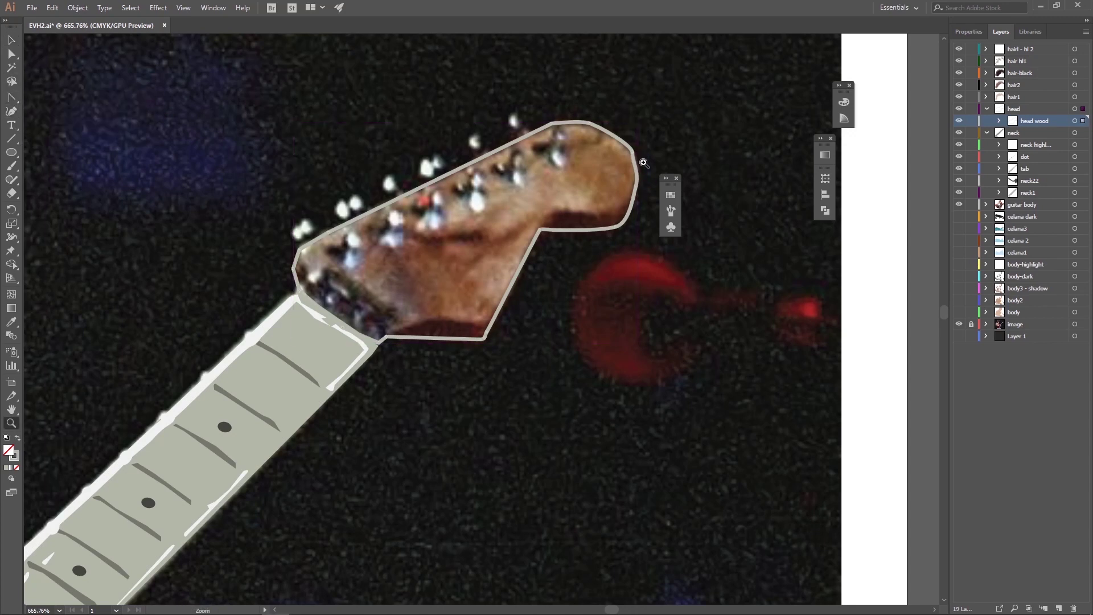
left_click(644, 162)
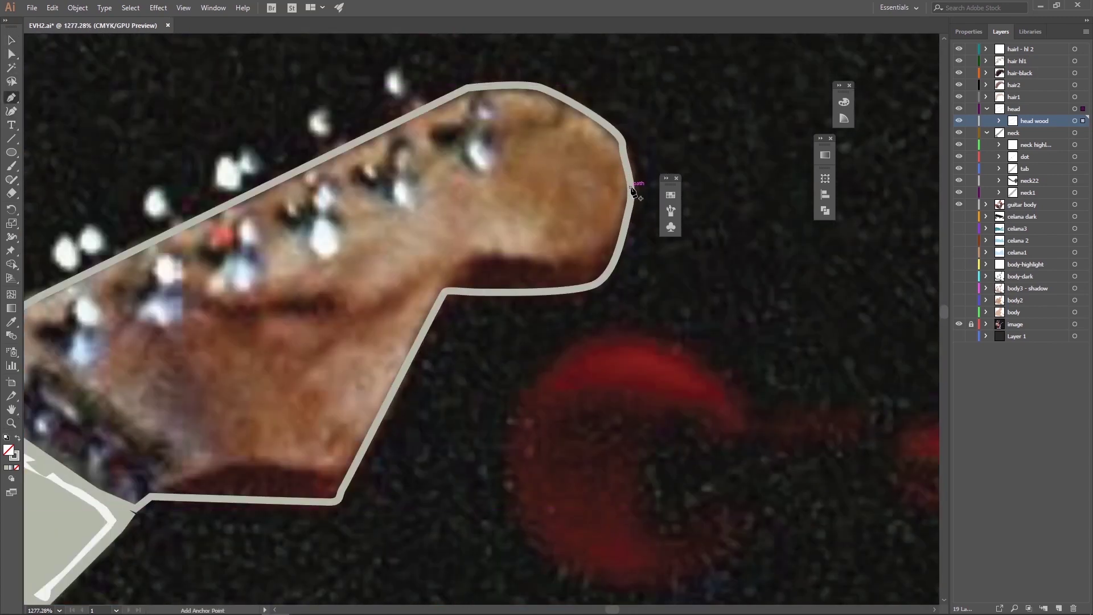
left_click(631, 211)
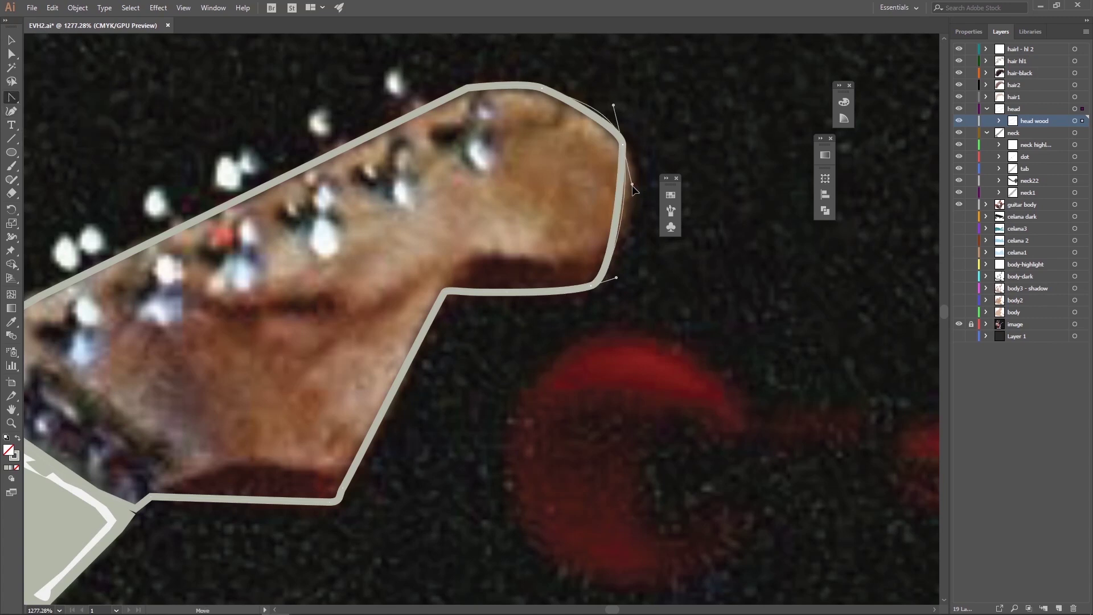
left_click(595, 307, "alt")
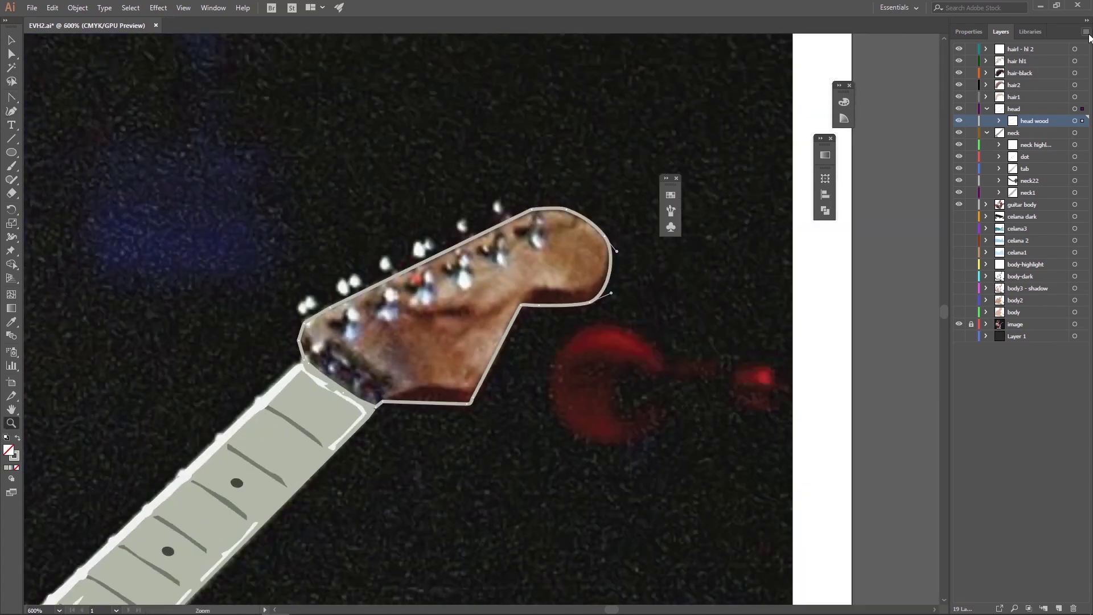
Add a 'headwood2' sublayer under head.
left_click(1085, 32)
left_click(1025, 53)
type("headwood2")
key("Return")
left_click(333, 357)
left_click(11, 97)
Trace the headstock's inner wood panel as a closed shape.
left_click(313, 322)
left_click(370, 285)
left_click(508, 291)
left_click(569, 269)
left_click(475, 311)
left_click(389, 410)
left_click(313, 323)
Outline the wood area at the headstock's right tip.
left_click(626, 169)
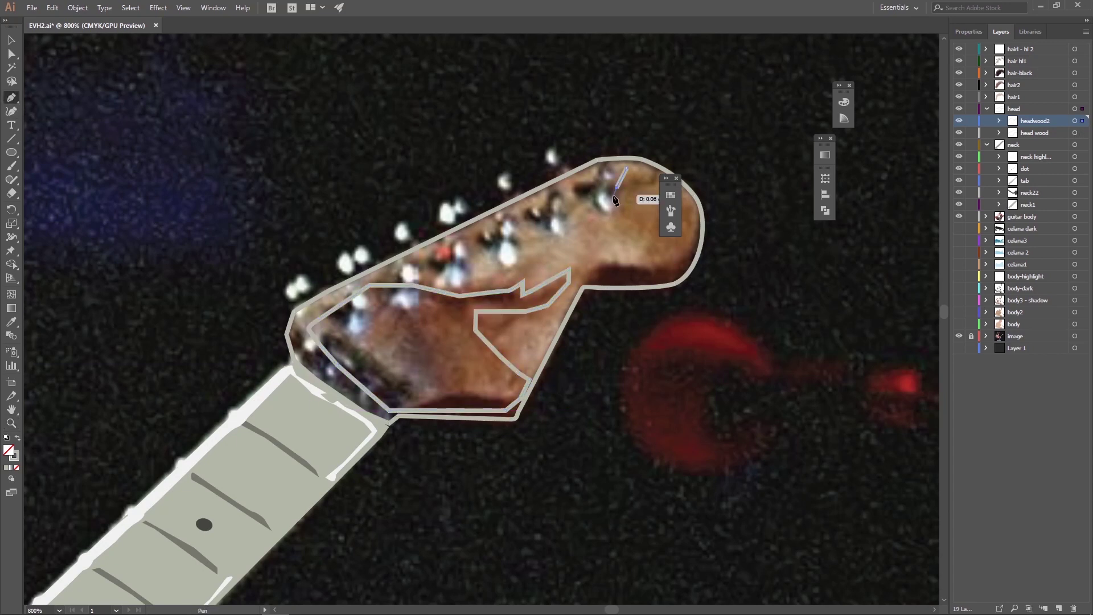
left_click(681, 262)
left_click(698, 228)
left_click(694, 195)
left_click(646, 161)
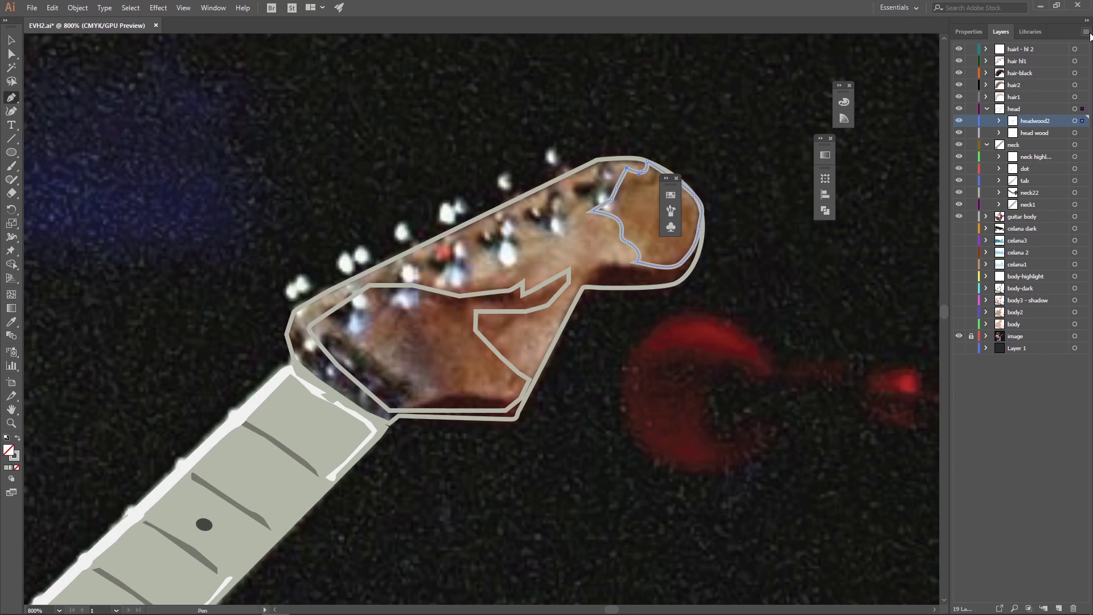
Add an hw3 sublayer and trace a thin sliver along the panel's inner edge.
type("hw3")
key("Return")
left_click(367, 295)
left_click(516, 291)
left_click(457, 308)
left_click(367, 295)
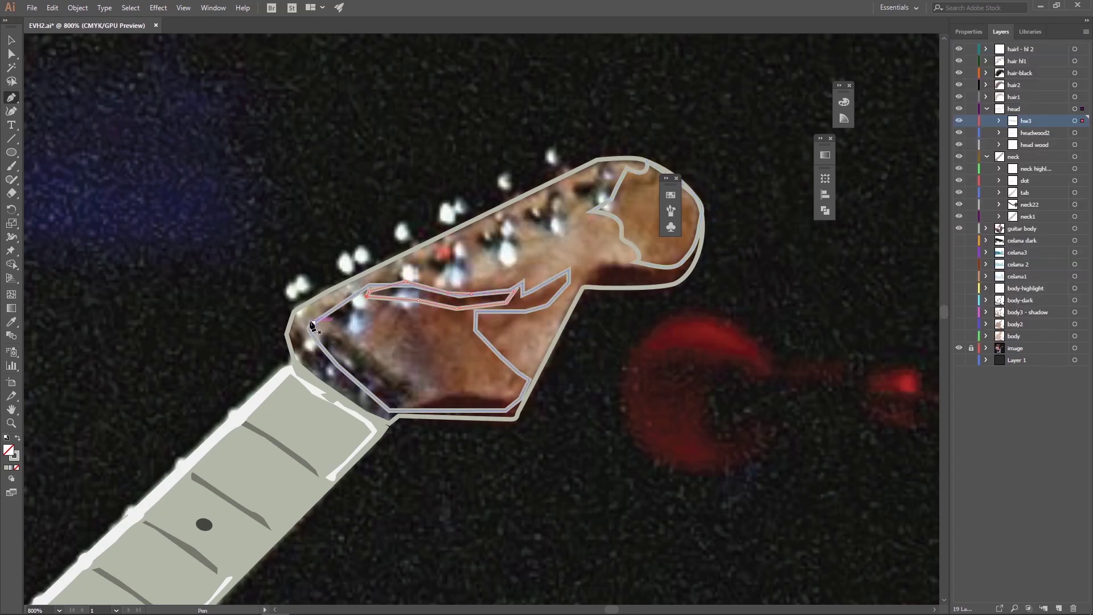
Trace the closed strip along the headstock's lower-left edge.
left_click(295, 315)
left_click(416, 393)
left_click(406, 410)
left_click(302, 365)
left_click(287, 333)
left_click(411, 410)
Draw the curved strip running down the right edge and along the lower edge.
left_click(703, 248)
left_click(690, 275)
left_click(677, 283)
left_click(581, 287)
left_click(565, 330)
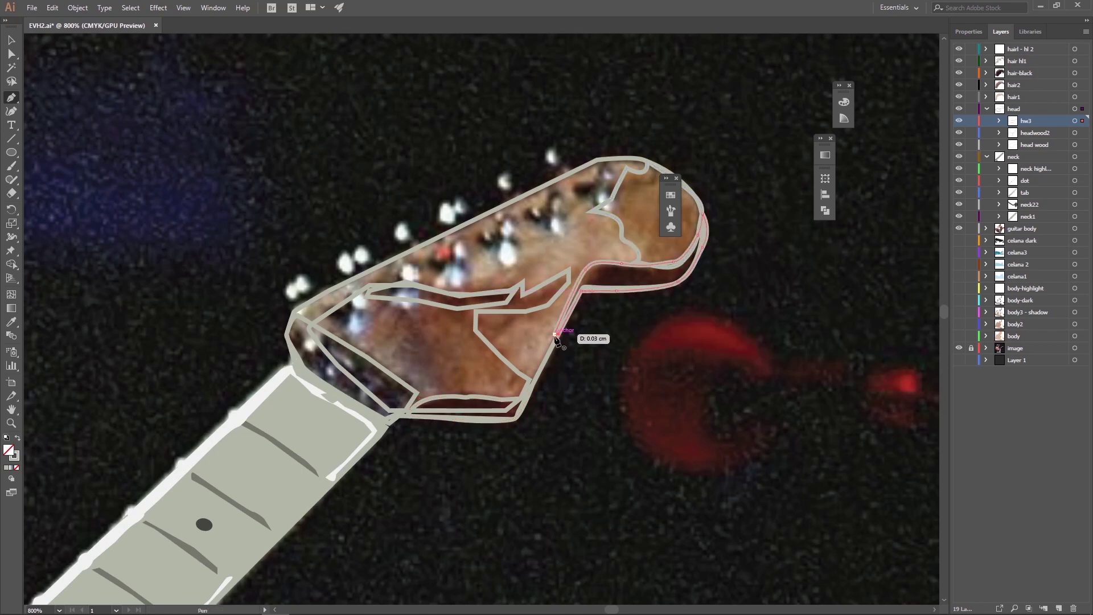
left_click_drag(538, 326, 501, 420)
left_click(598, 278)
left_click(621, 263)
key("v")
Create a new sublayer named metal.
left_click(1086, 31)
left_click(990, 34)
type("metal")
key("Return")
Begin outlining the nut at the neck–headstock joint with the Pen.
key("p")
left_click(256, 459)
left_click(257, 413)
left_click(336, 455)
left_click(373, 483)
left_click(350, 512)
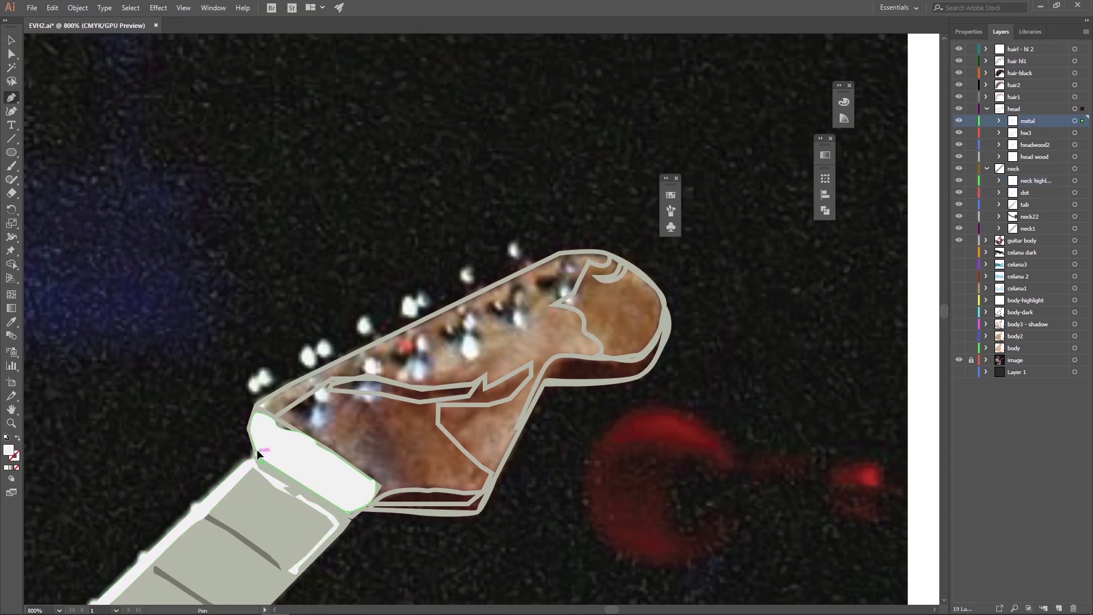
Close the nut outline with no fill and a dark grey CMYK 64/57/64/44 stroke.
left_click(258, 459)
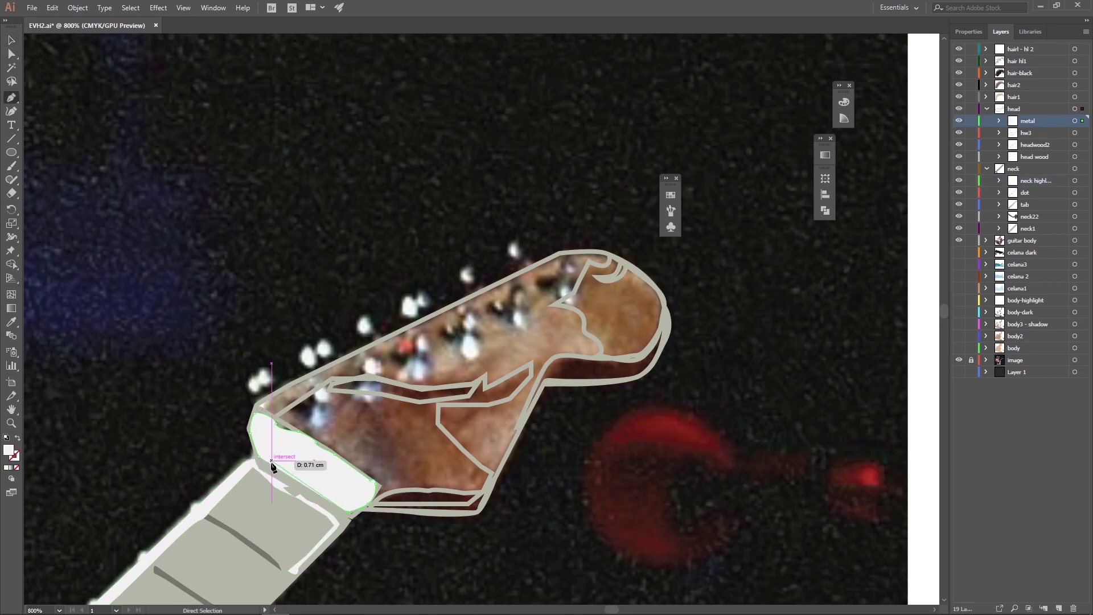
key("slash")
key("F6")
left_click(964, 304)
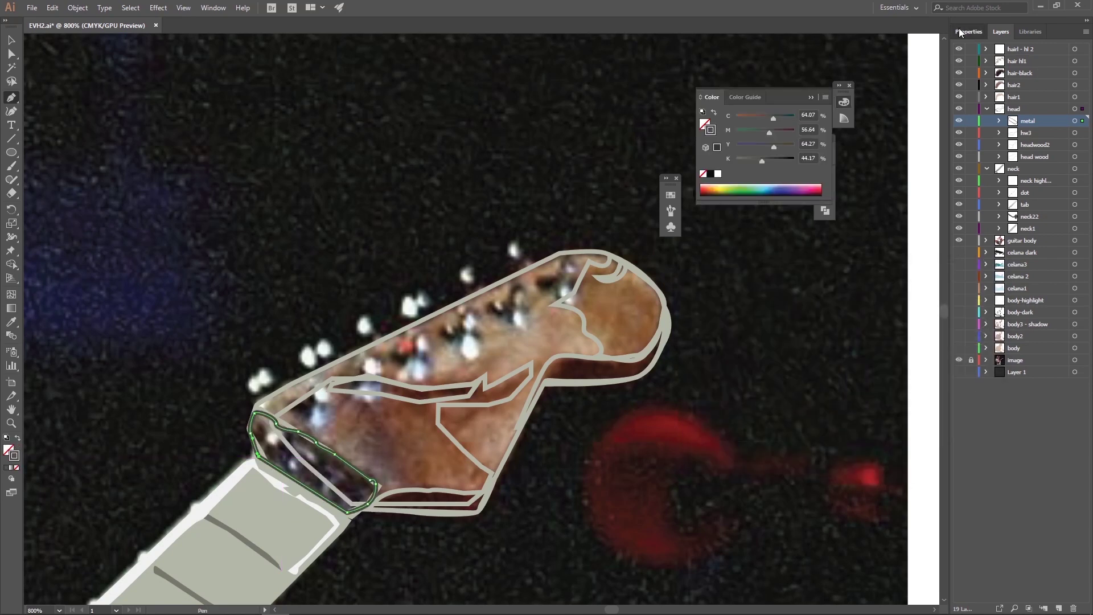
scroll(315, 430, "up", 1)
Outline the first tuning pegs, including the peg beside the nut.
left_click(284, 418)
left_click_drag(326, 426, 334, 425)
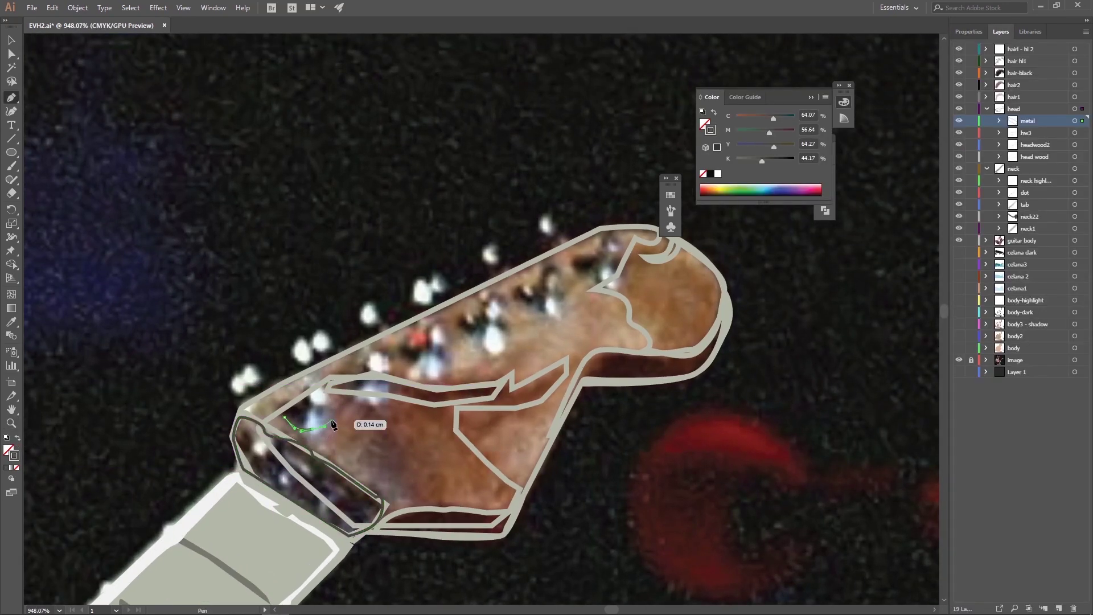
left_click_drag(359, 381, 363, 408)
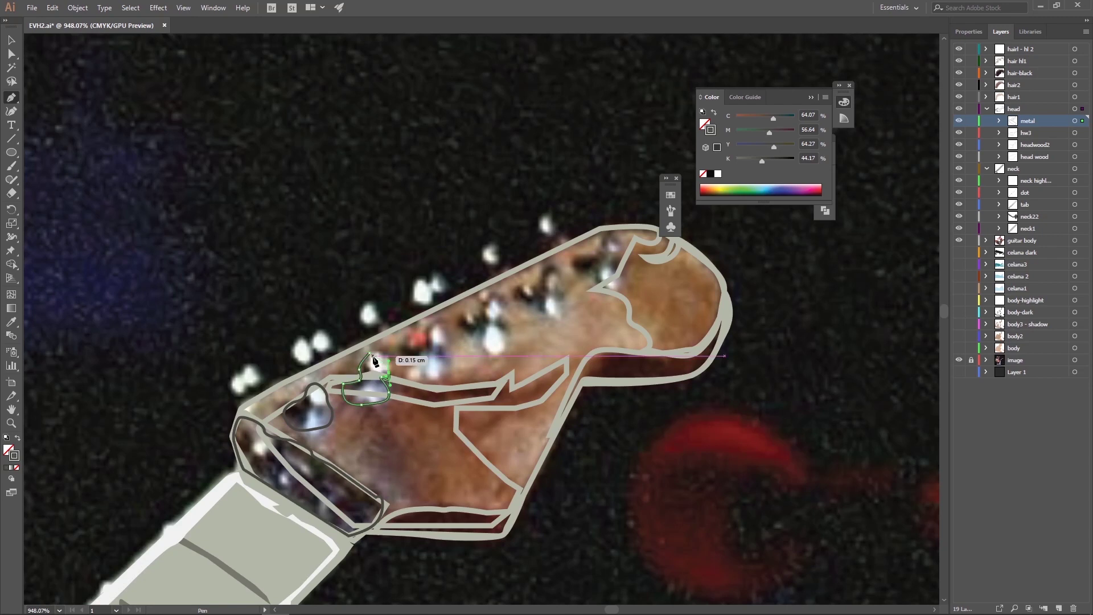
left_click(428, 330)
left_click(443, 340)
left_click(445, 363)
left_click(419, 372)
left_click(416, 356)
left_click(428, 330)
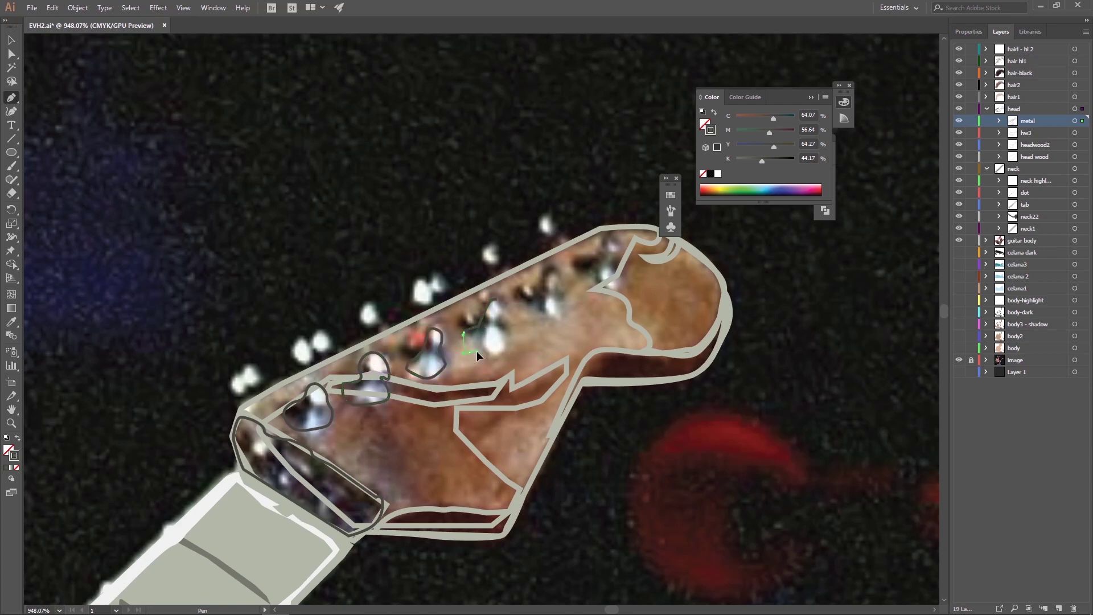
Outline the next two tuning pegs.
left_click(603, 239)
left_click(620, 250)
left_click(612, 290)
left_click(603, 240)
left_click(229, 391)
left_click(238, 397)
Outline the remaining tuning pegs further up the headstock.
left_click(249, 371)
left_click(296, 335)
left_click(327, 328)
left_click(339, 347)
left_click(361, 305)
left_click(389, 310)
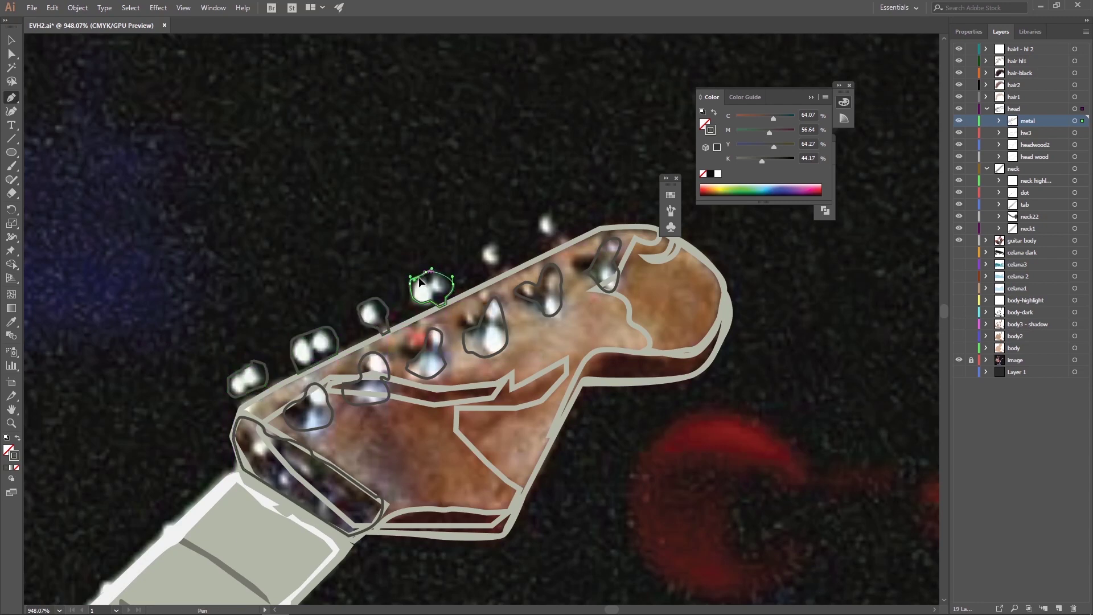
left_click(507, 267)
left_click(491, 242)
left_click(545, 216)
left_click(538, 230)
Add a new sublayer named metal hl for the peg highlights.
left_click(1086, 31)
left_click(979, 11)
type("metal hl")
key("Return")
left_click(427, 346)
left_click(454, 350)
Close the teardrop highlight and make it a white #ffffff fill instead of a stroke.
left_click(493, 370)
left_click(453, 350)
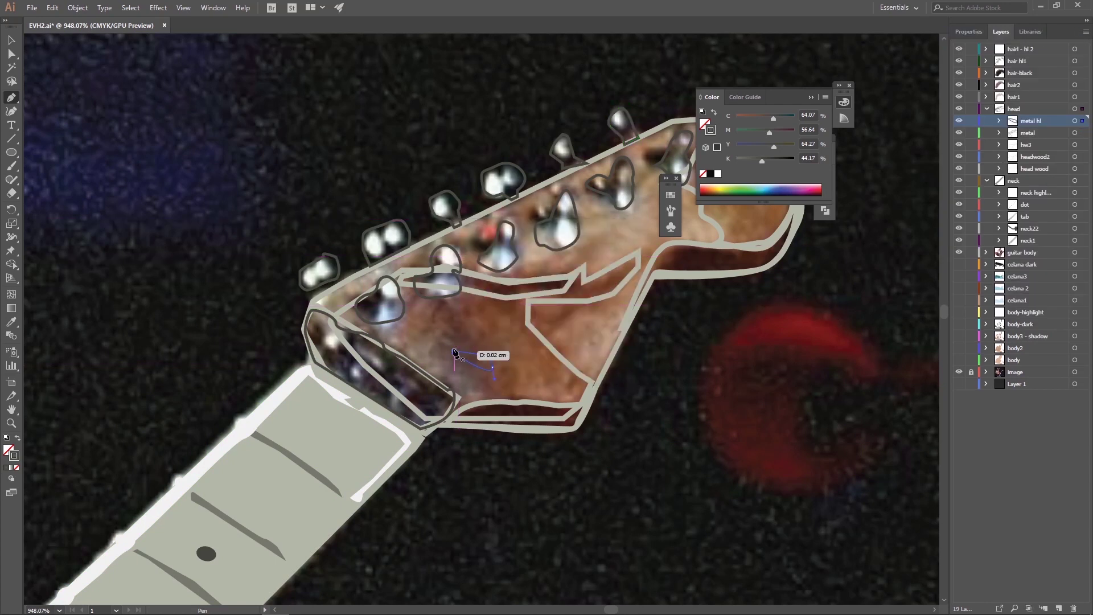
double_click(710, 130)
type("ffffff")
key("Return")
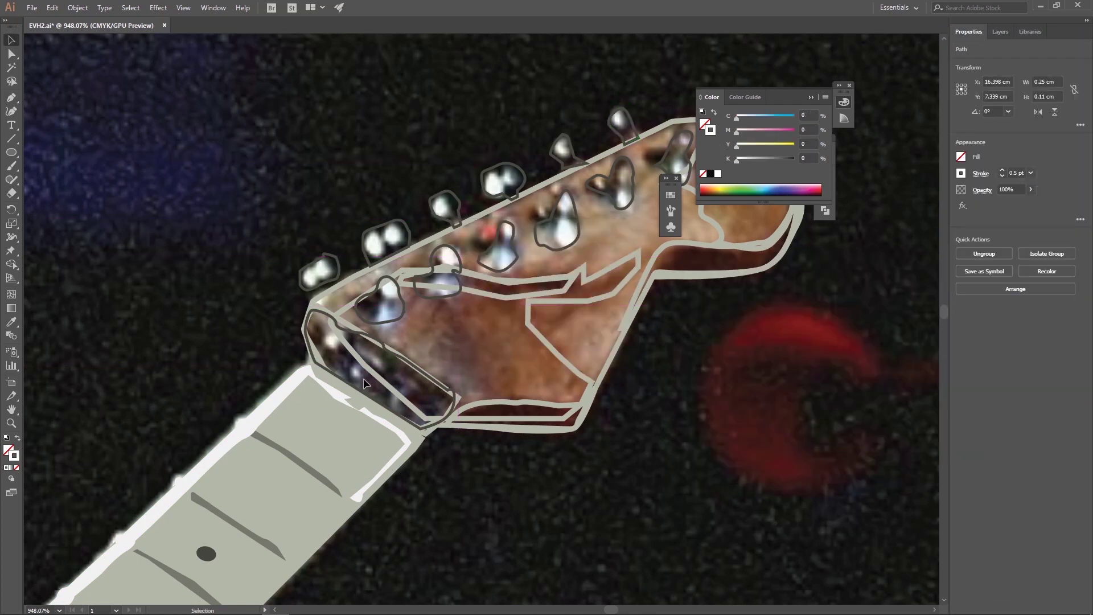
key("F7")
Draw white highlights on the nut and the left tuning pegs.
left_click_drag(400, 375, 420, 387)
left_click(364, 350)
left_click(312, 262)
left_click_drag(321, 276, 329, 278)
left_click(384, 290)
left_click_drag(396, 294, 377, 323)
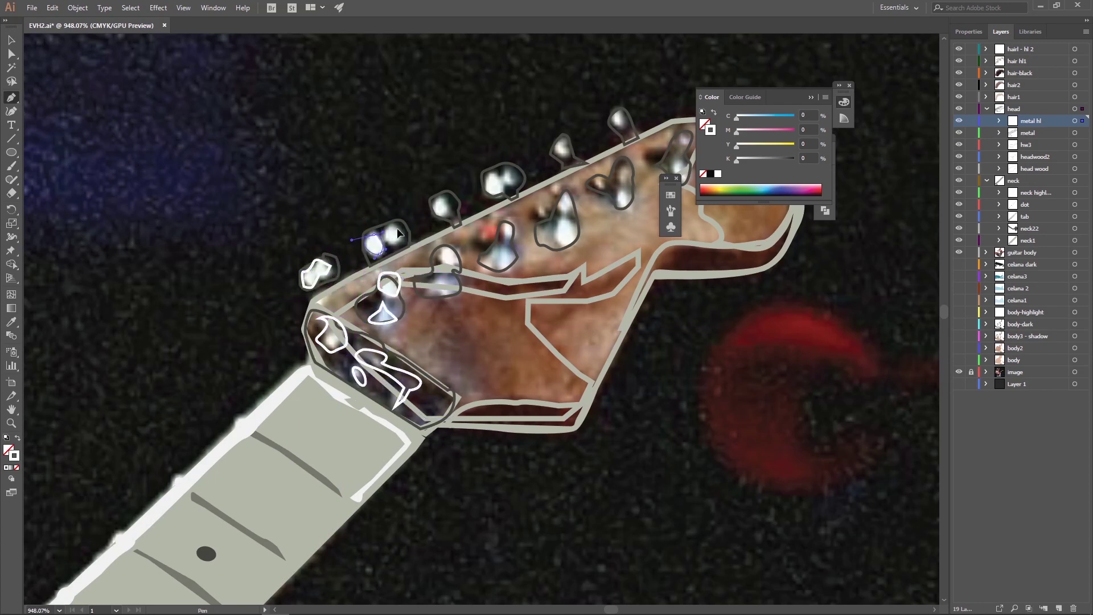
left_click(390, 224)
Draw the white highlight on the next tuning peg.
left_click(433, 273)
left_click(432, 291)
left_click(459, 292)
left_click(460, 275)
left_click_drag(446, 253, 454, 221)
Add white highlights to more pegs up to the upper peg.
left_click(439, 201)
left_click(506, 221)
left_click(498, 239)
left_click(482, 260)
left_click(521, 263)
left_click(563, 194)
Draw white highlights on the remaining far pegs, then expand the head layer.
left_click(561, 226)
left_click(514, 181)
left_click(564, 137)
left_click(616, 116)
left_click_drag(616, 196, 463, 230)
left_click(462, 211)
left_click(438, 216)
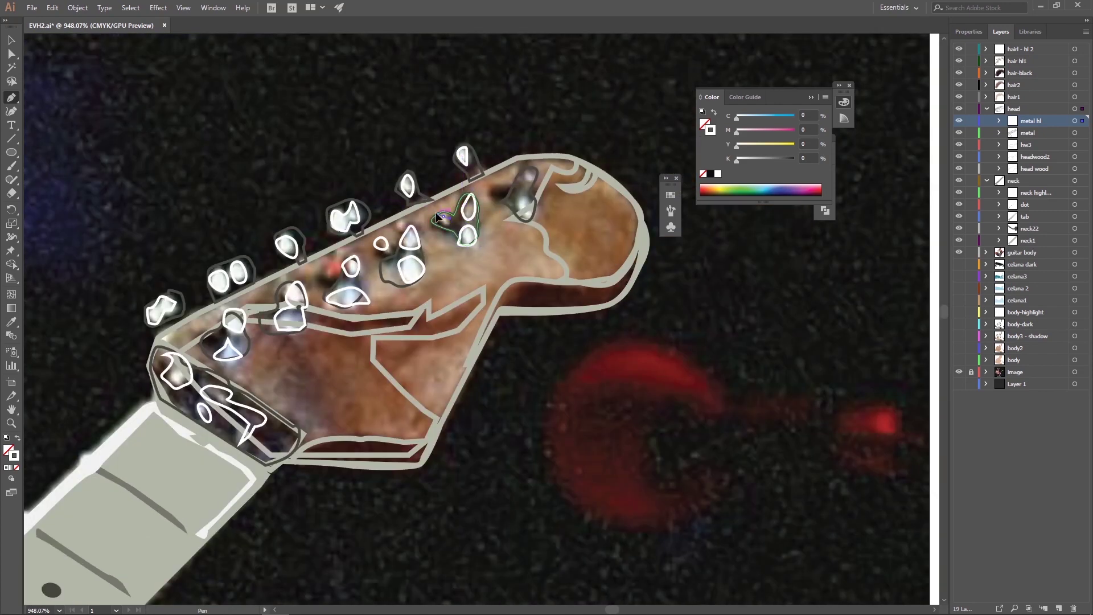
key("v")
key("ctrl+minus")
key("ctrl+minus")
key("ctrl+minus")
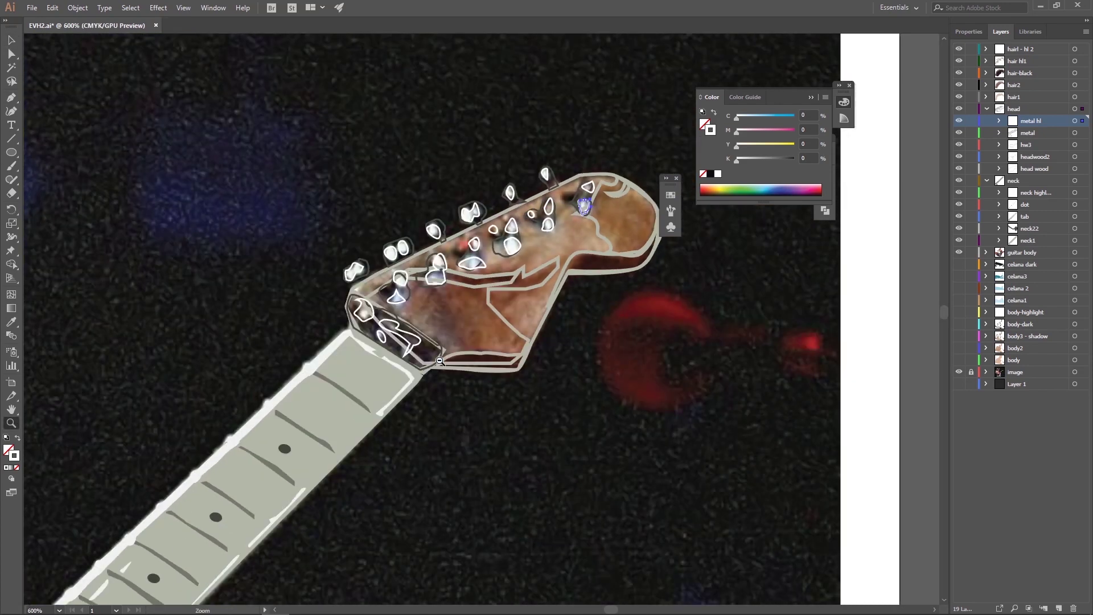
left_click(987, 121)
Move the head layer below the neck and fill the headstock wood tan.
left_click_drag(1019, 109, 1019, 126)
left_click(1074, 181)
left_click(671, 196)
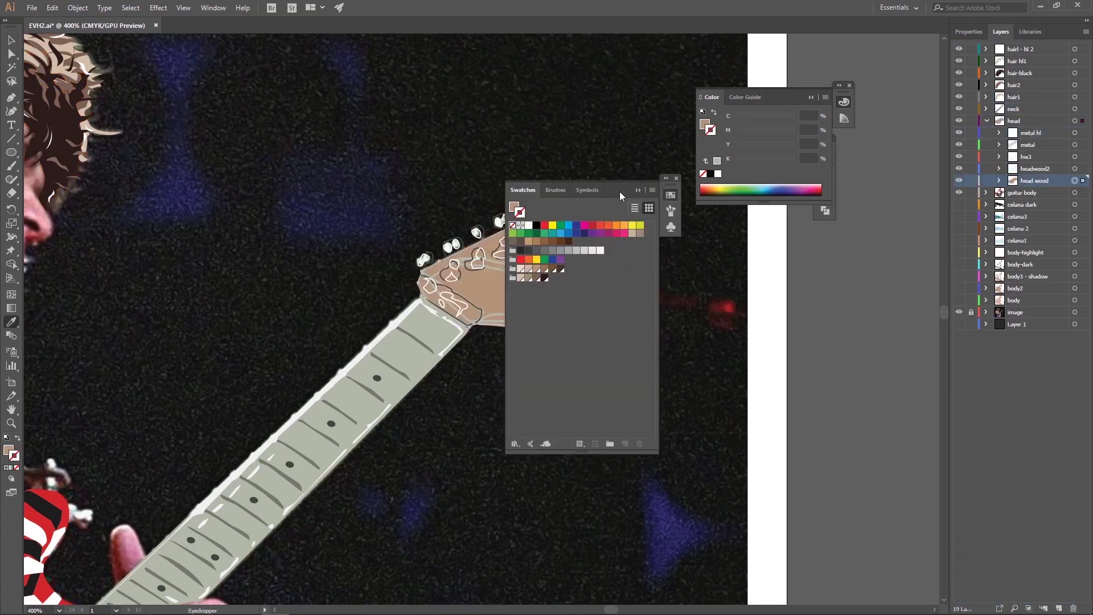
left_click_drag(520, 193, 710, 149)
Select the headwood2 and hw3 shapes for brown wood shading.
left_click(1073, 169)
left_click(959, 180)
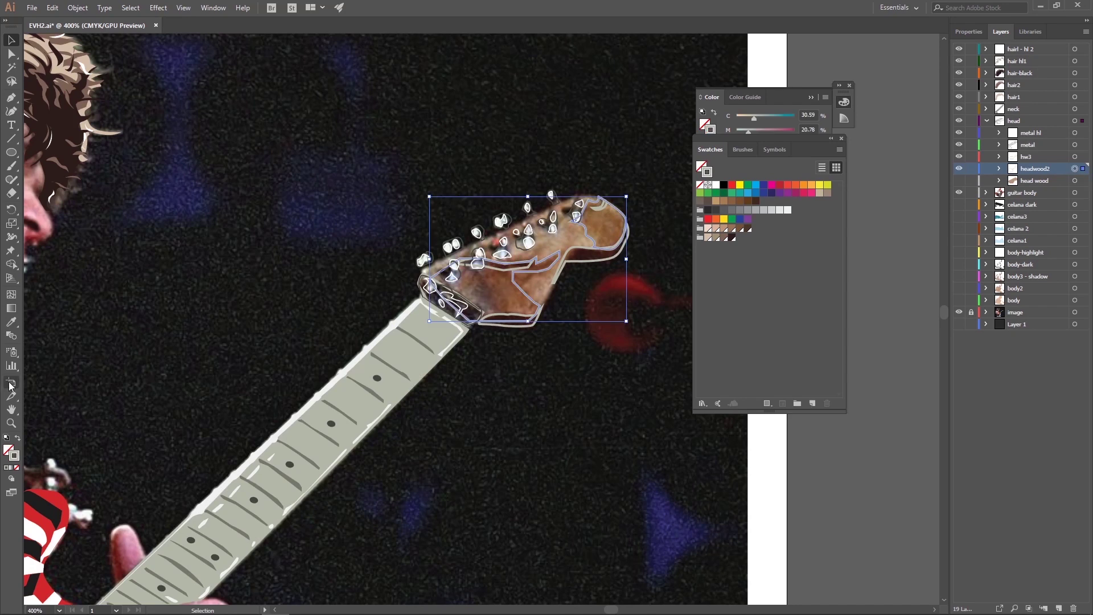
left_click(960, 170)
left_click(1075, 169)
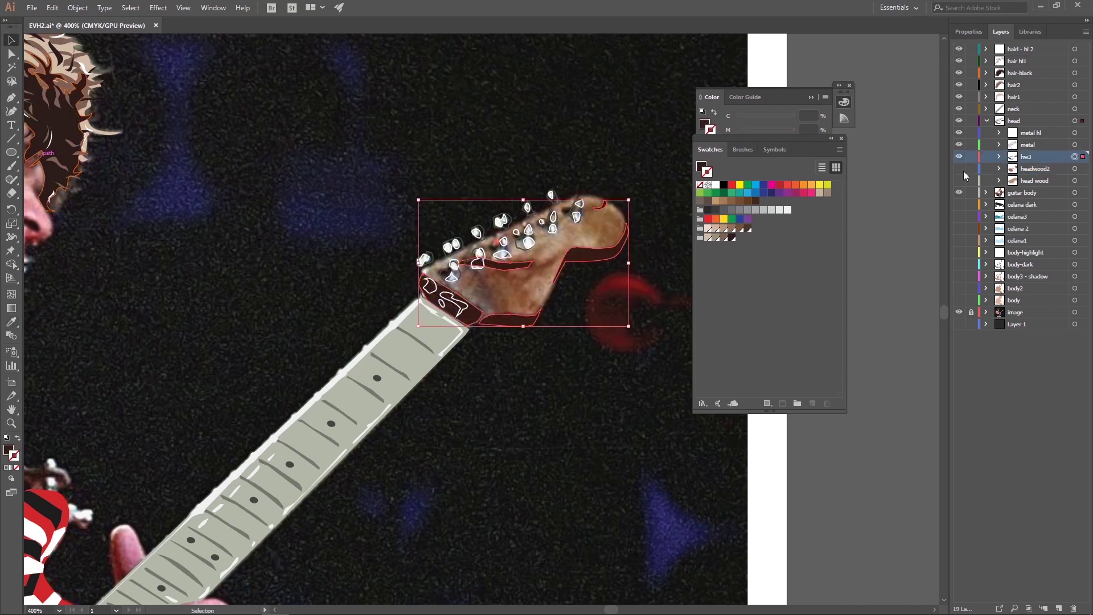
left_click(959, 181)
Fill the metal pegs dark grey and sample a near-white fill for the highlights.
left_click(1074, 144)
left_click(732, 214)
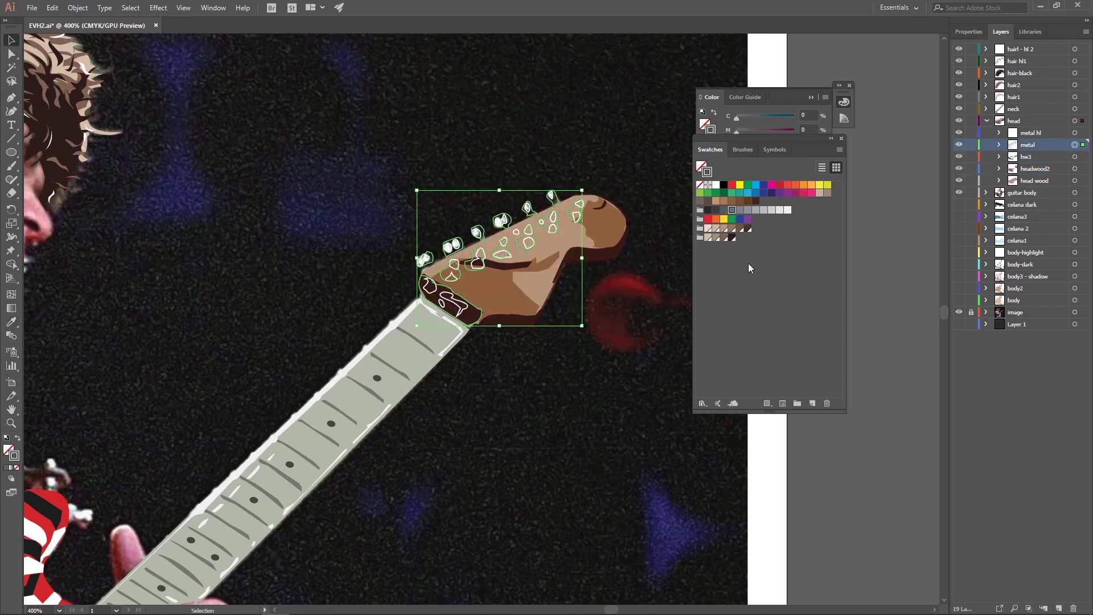
key("ctrl+alt+bracketright")
key("i")
left_click(373, 336)
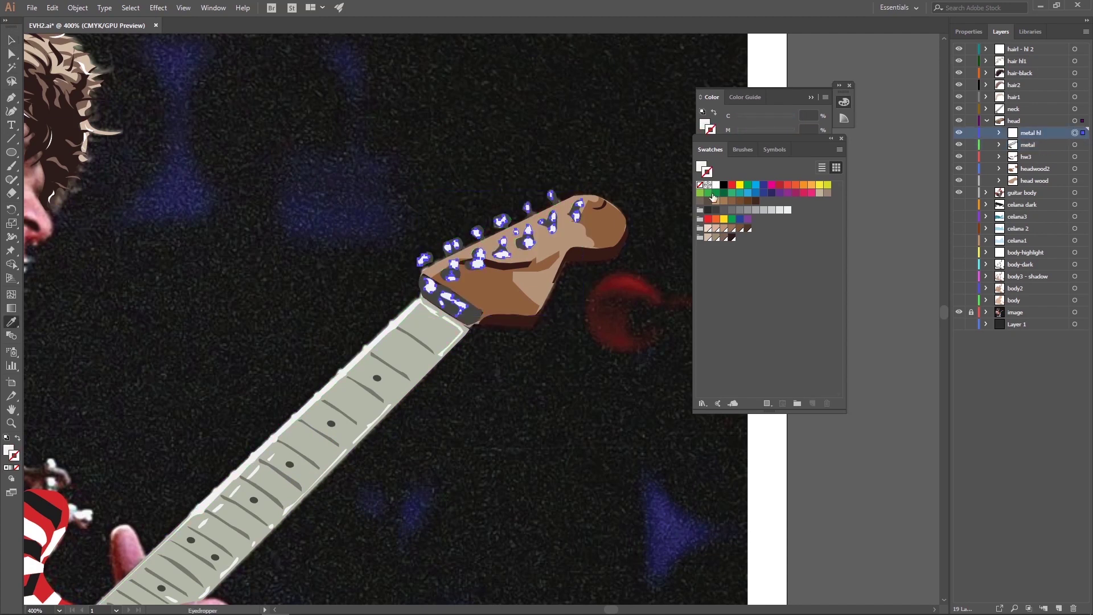
double_click(704, 125)
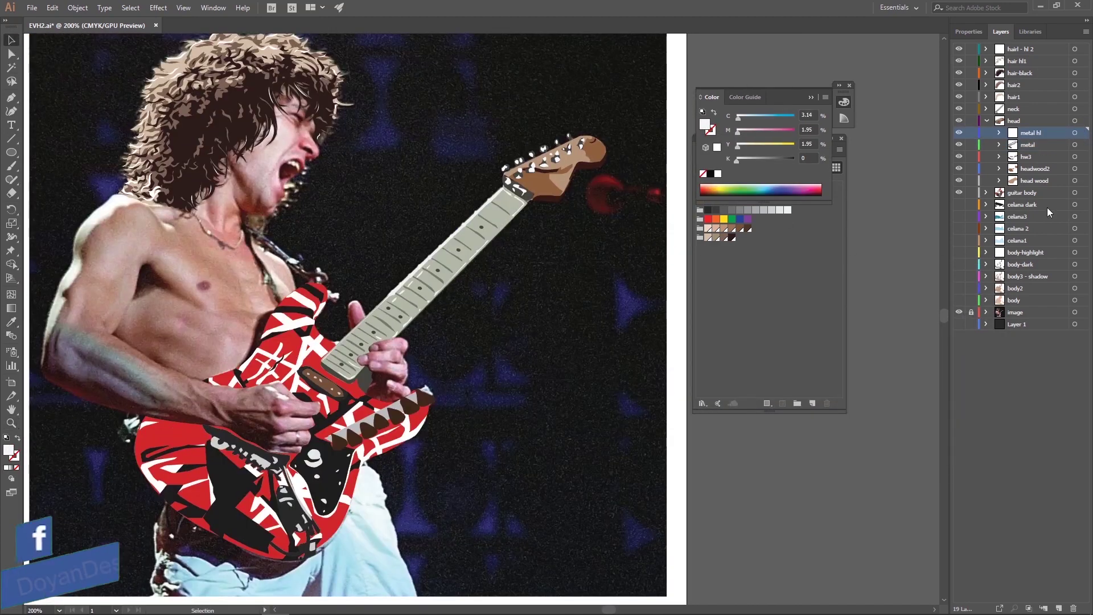
Create a new layer named body and nest the five body sublayers inside it.
left_click(1001, 31)
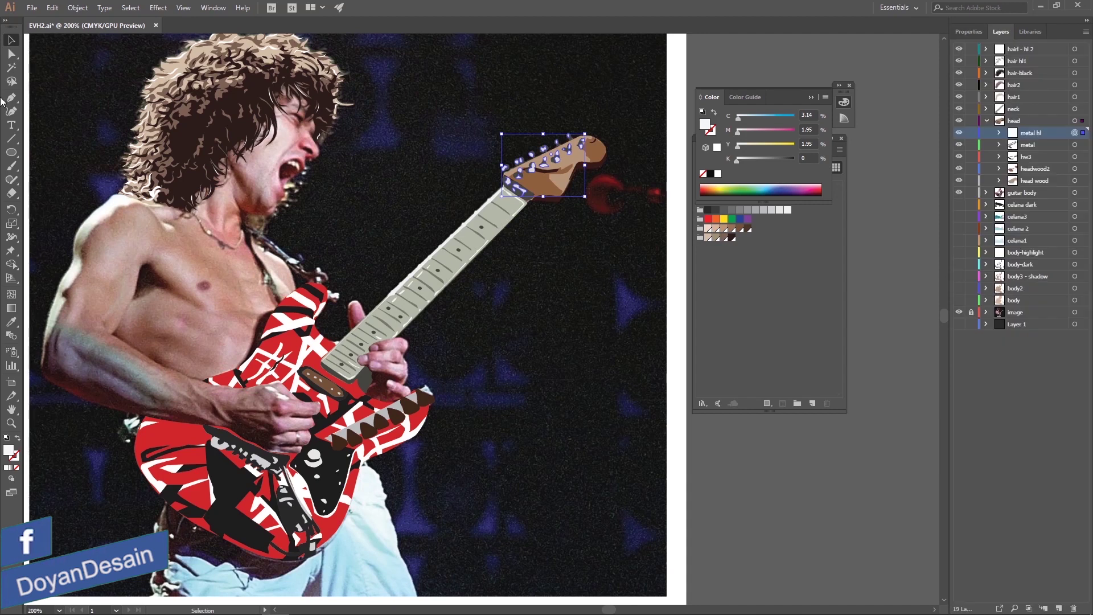
left_click(1085, 31)
left_click(1001, 39)
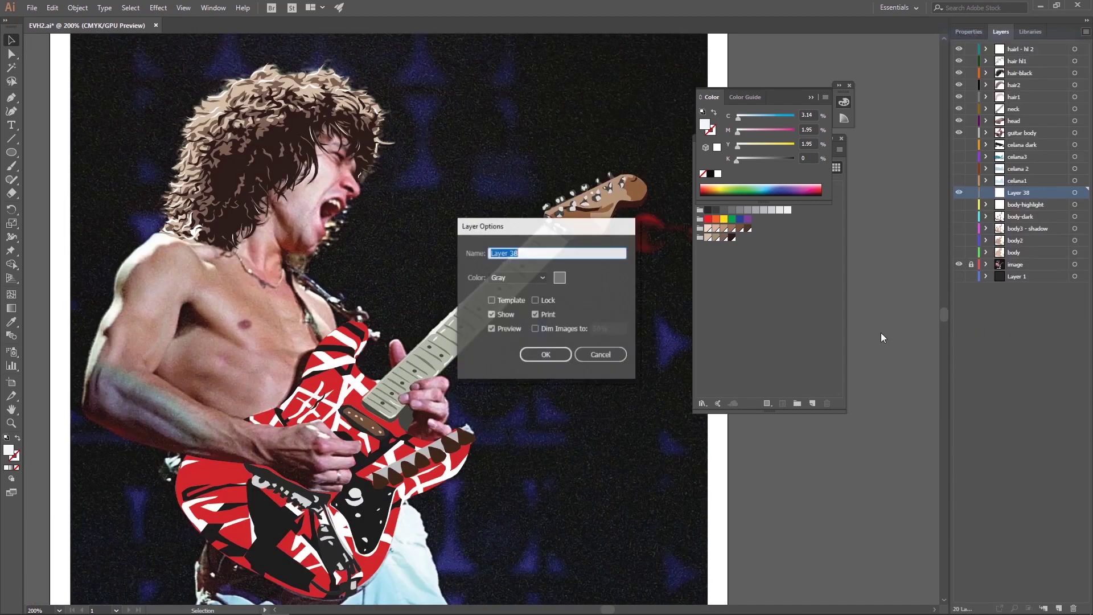
type("body")
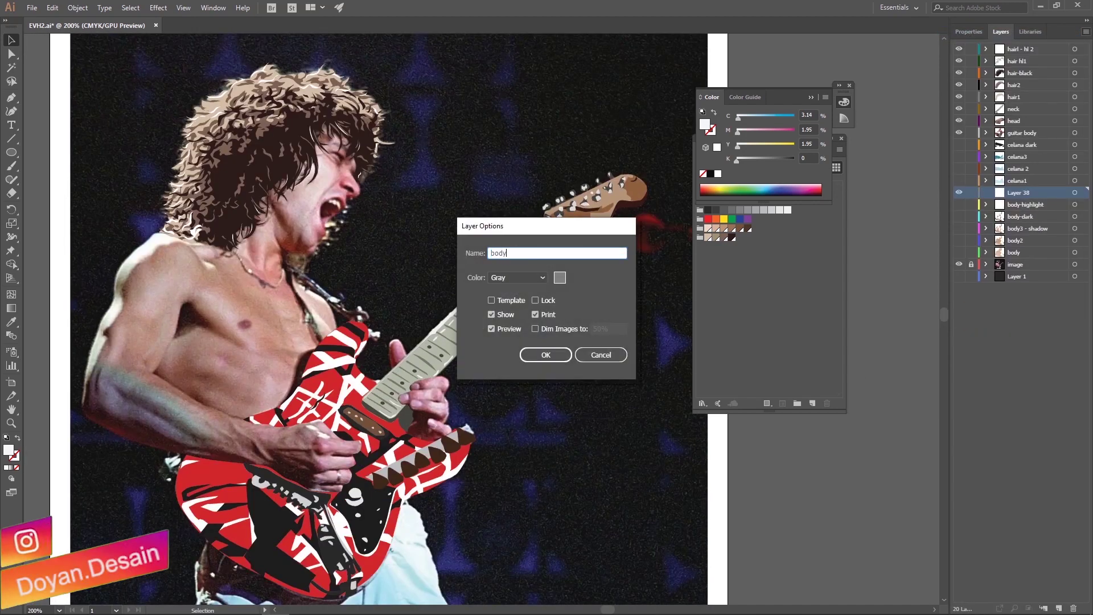
key("Return")
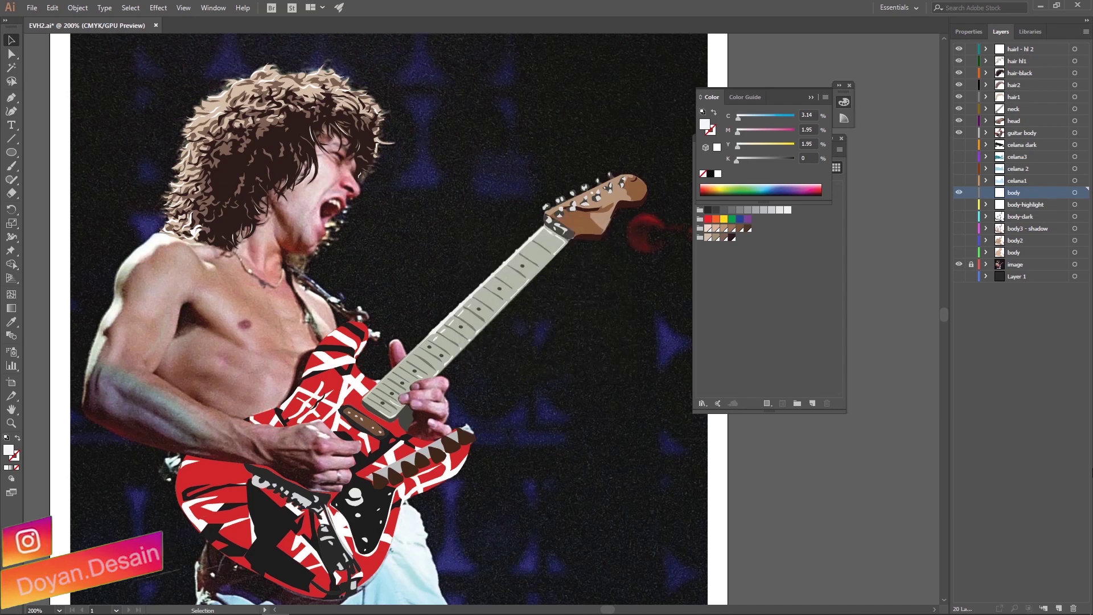
left_click(1027, 247)
left_click(1034, 205, "shift")
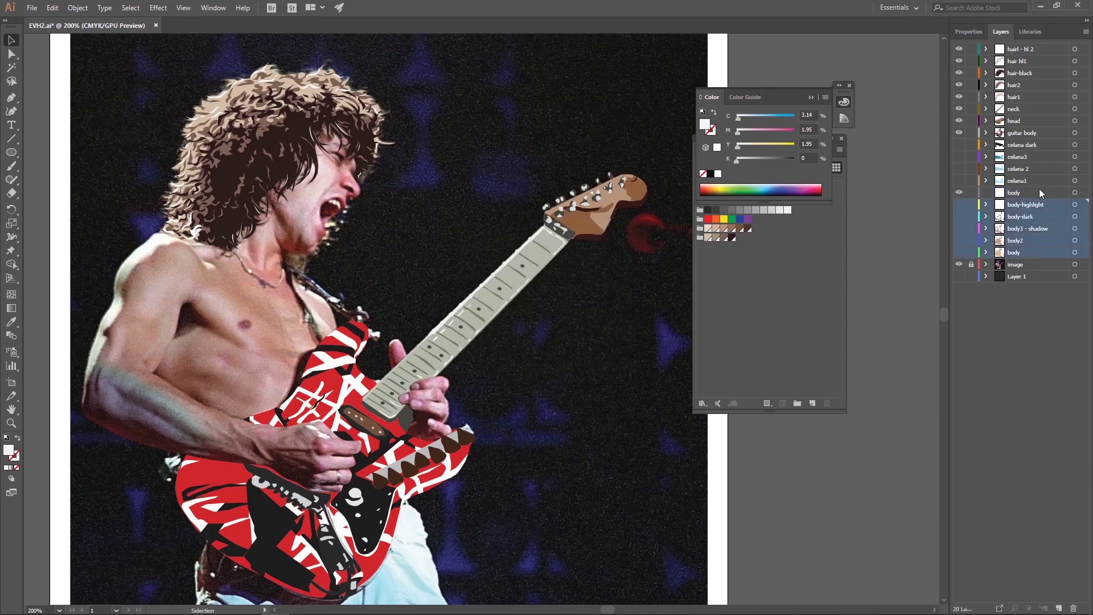
left_click_drag(1031, 203, 1027, 194)
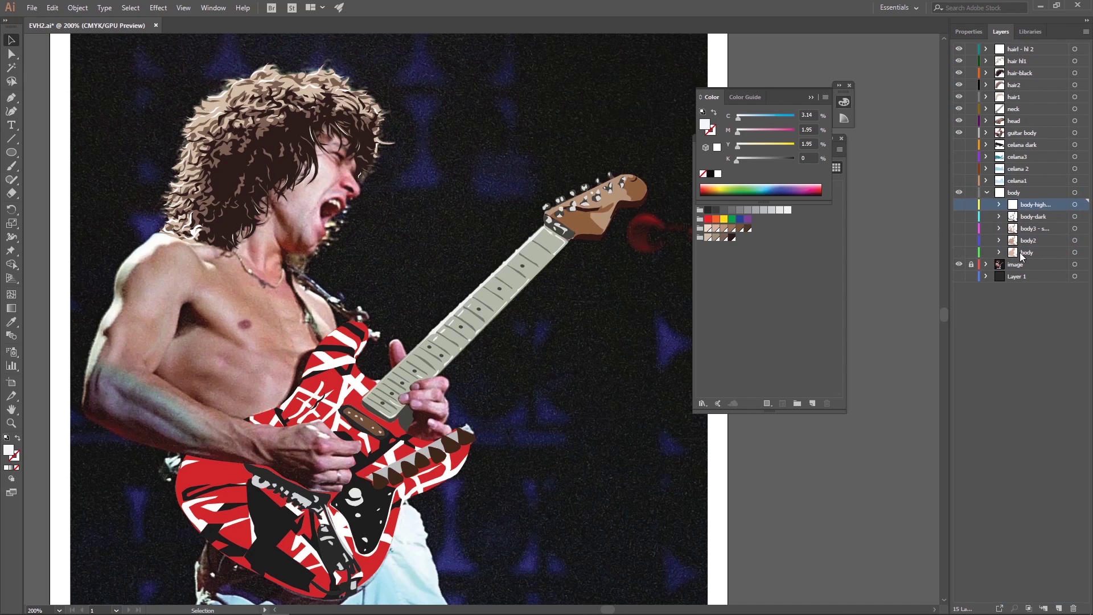
Create a celana layer above celana dark and move the four pants sublayers into it.
left_click(1036, 146)
left_click(1086, 32)
left_click(974, 37)
type("celana")
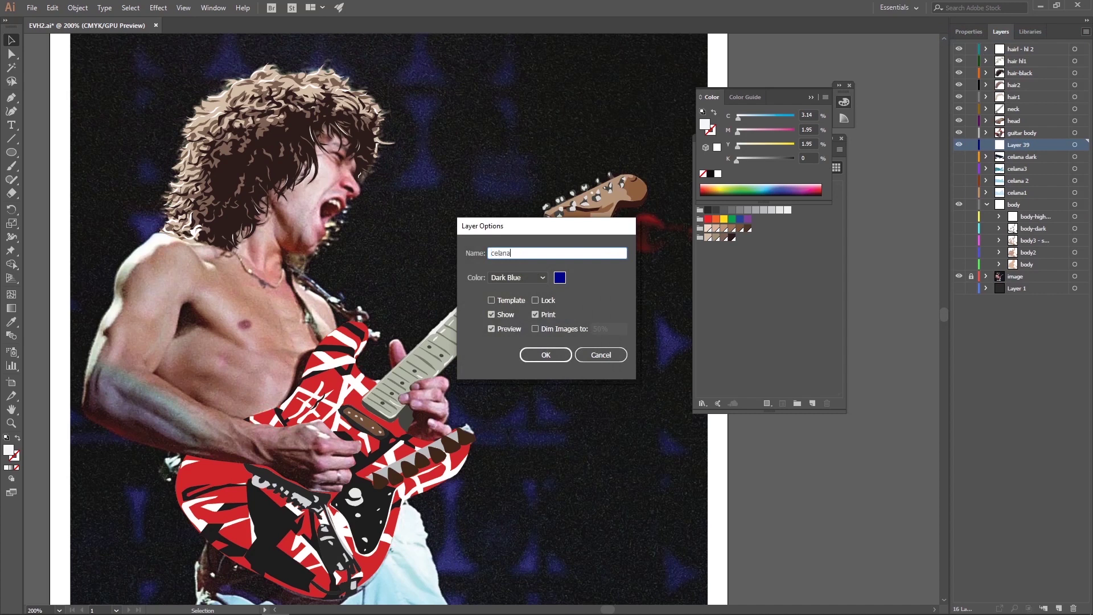
key("Return")
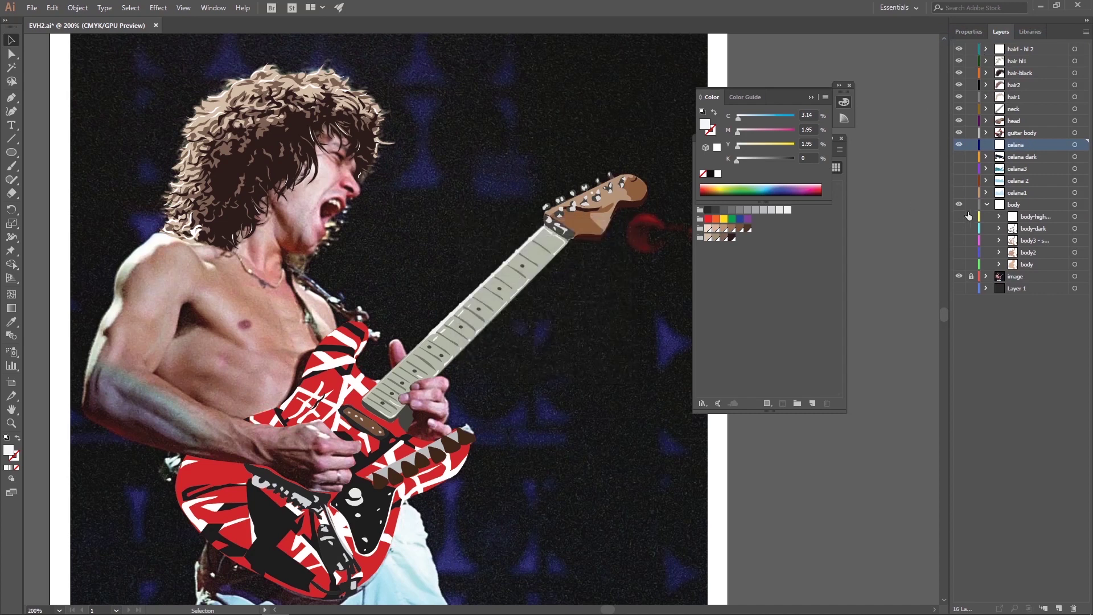
left_click(1027, 194)
left_click(1029, 158, "shift")
left_click_drag(1024, 159, 1019, 145)
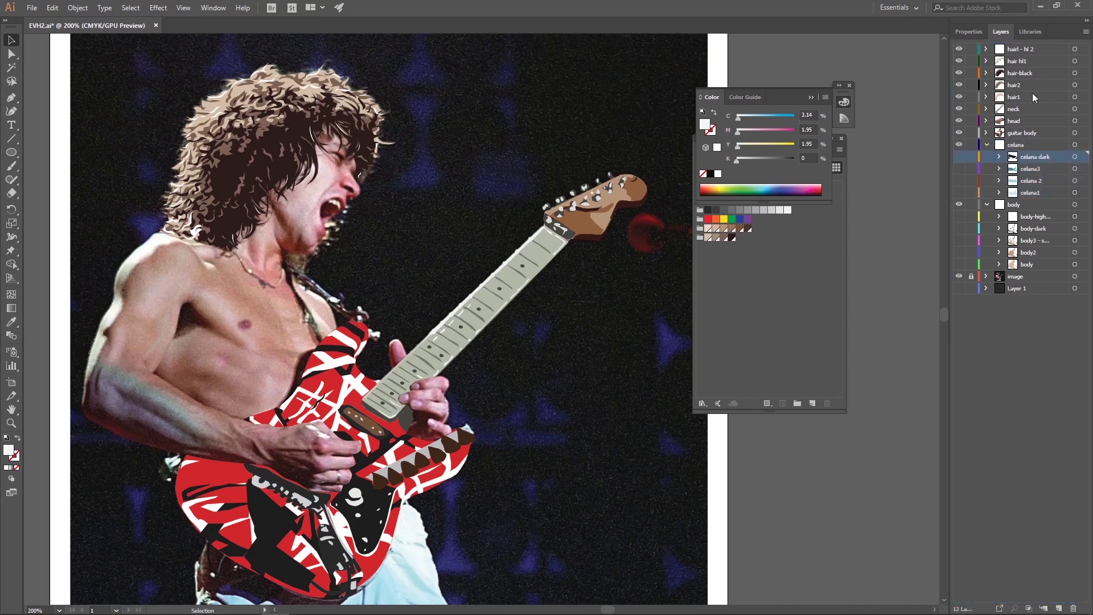
Create a top layer named hair all, nest the five hair sublayers inside, and collapse it.
left_click(1026, 53)
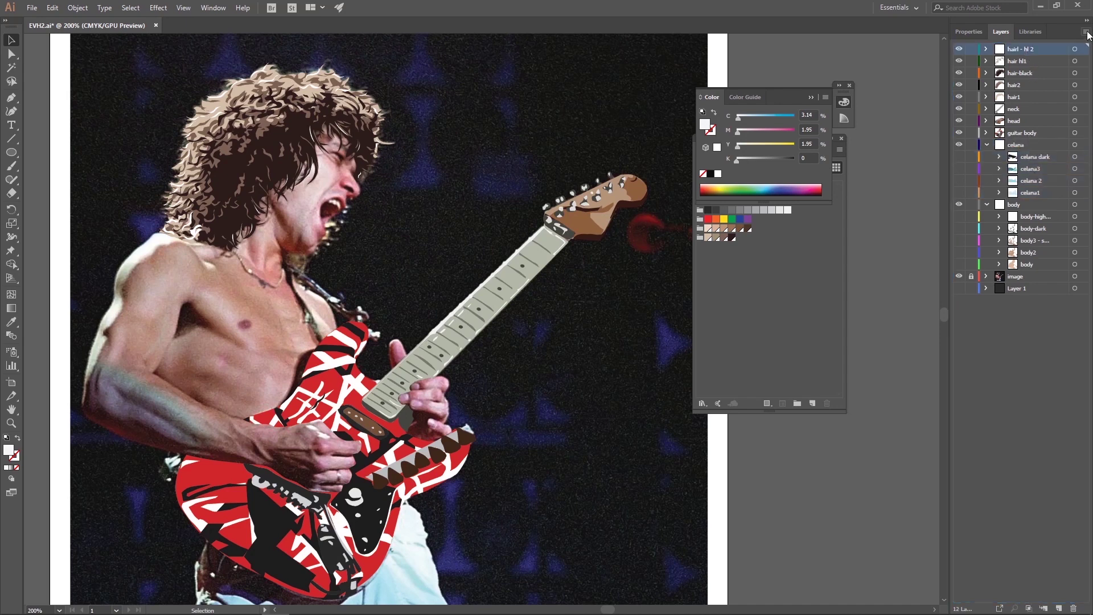
left_click(1087, 34)
left_click(971, 35)
type("hair al")
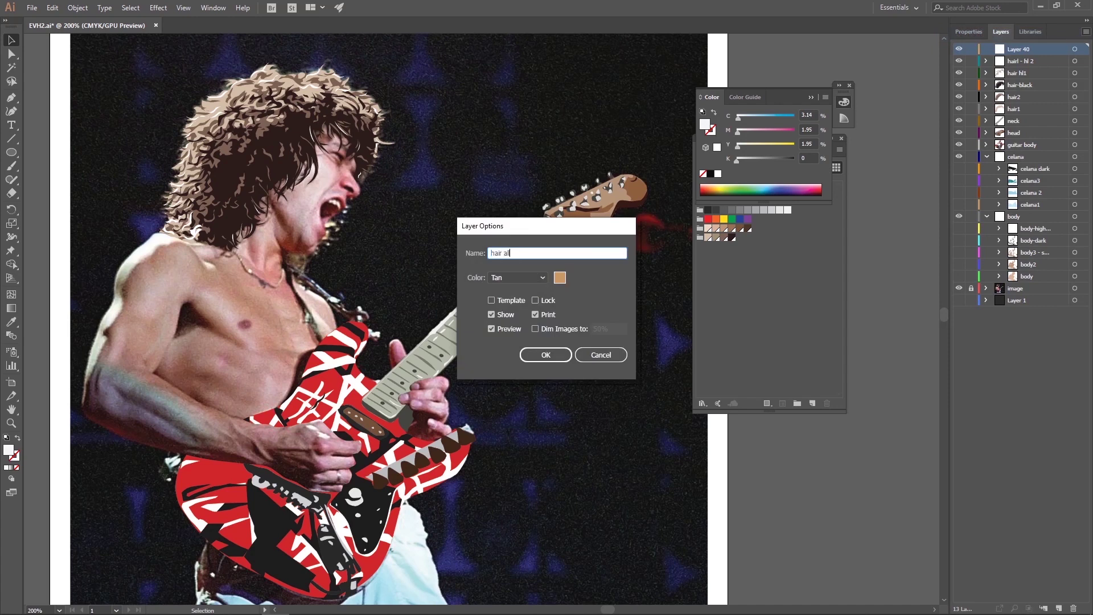
key("Return")
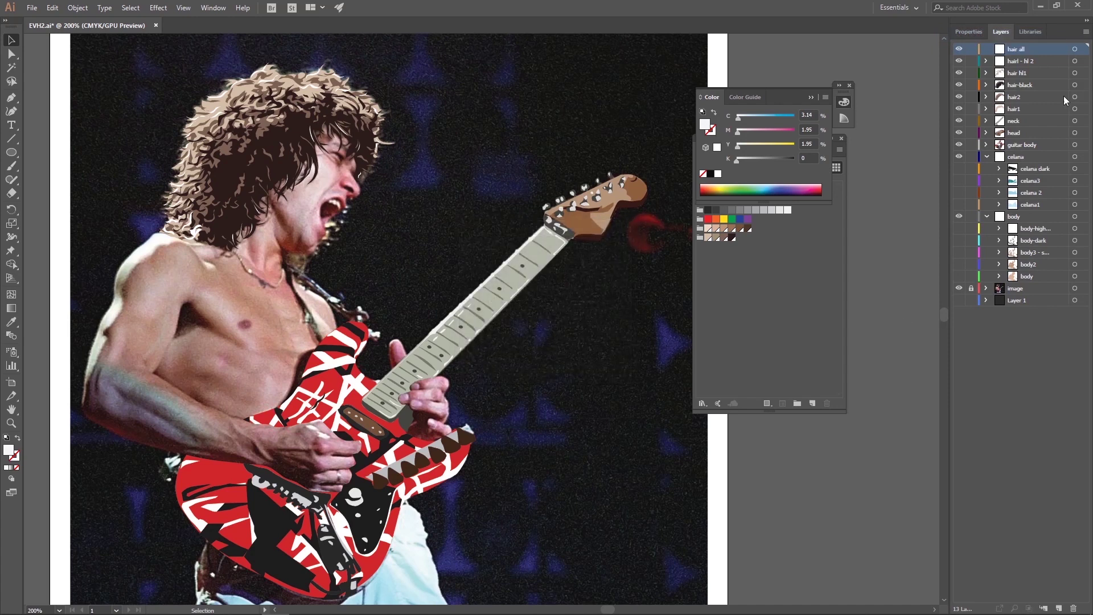
left_click(1028, 109)
left_click(1031, 64, "shift")
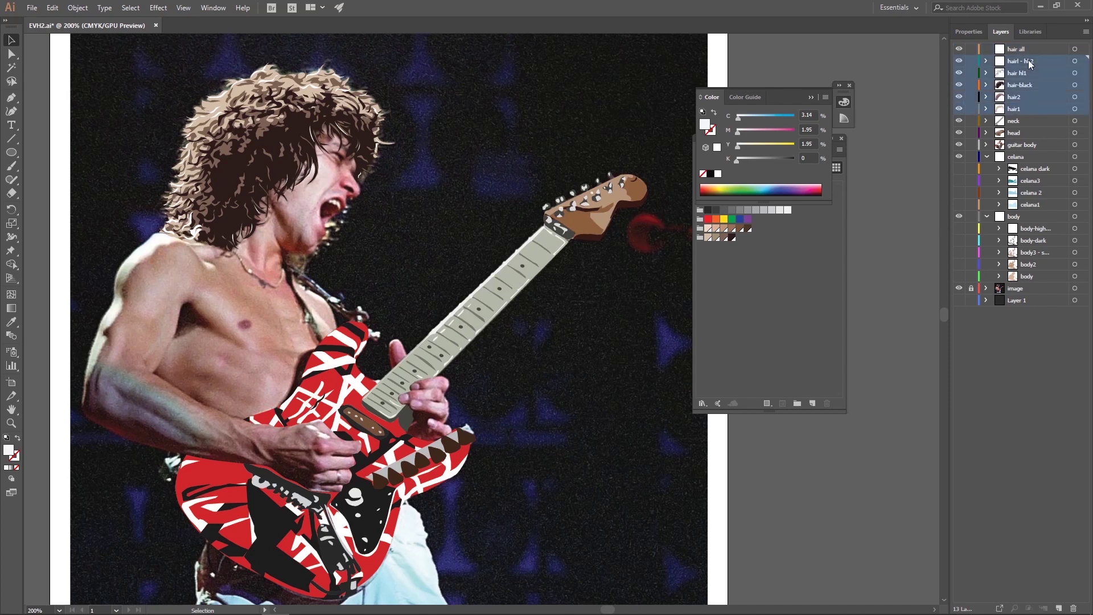
left_click_drag(1026, 67, 997, 50)
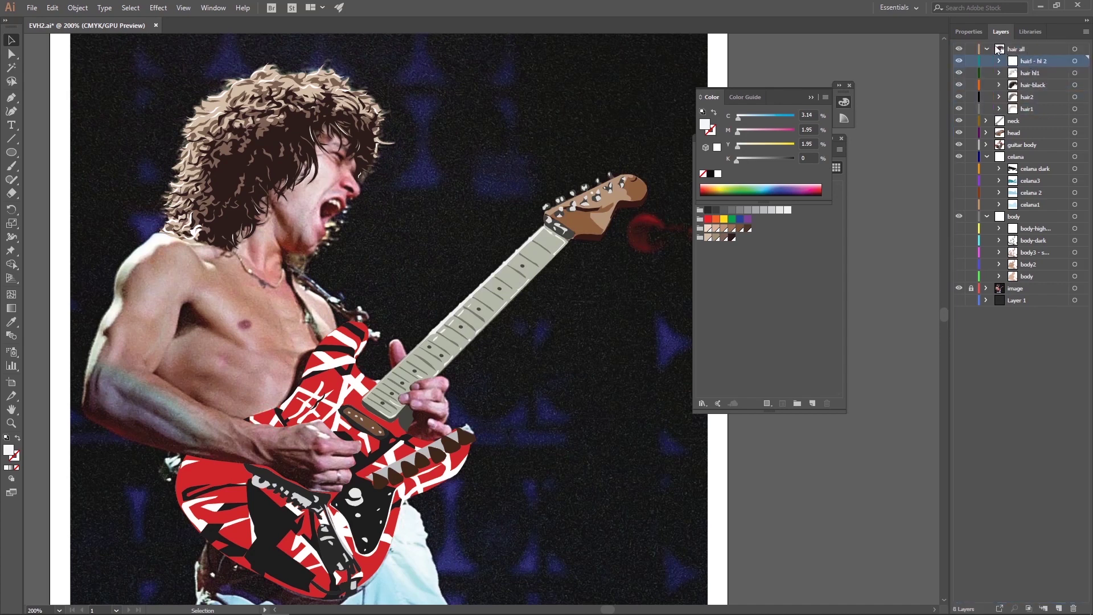
left_click(987, 49)
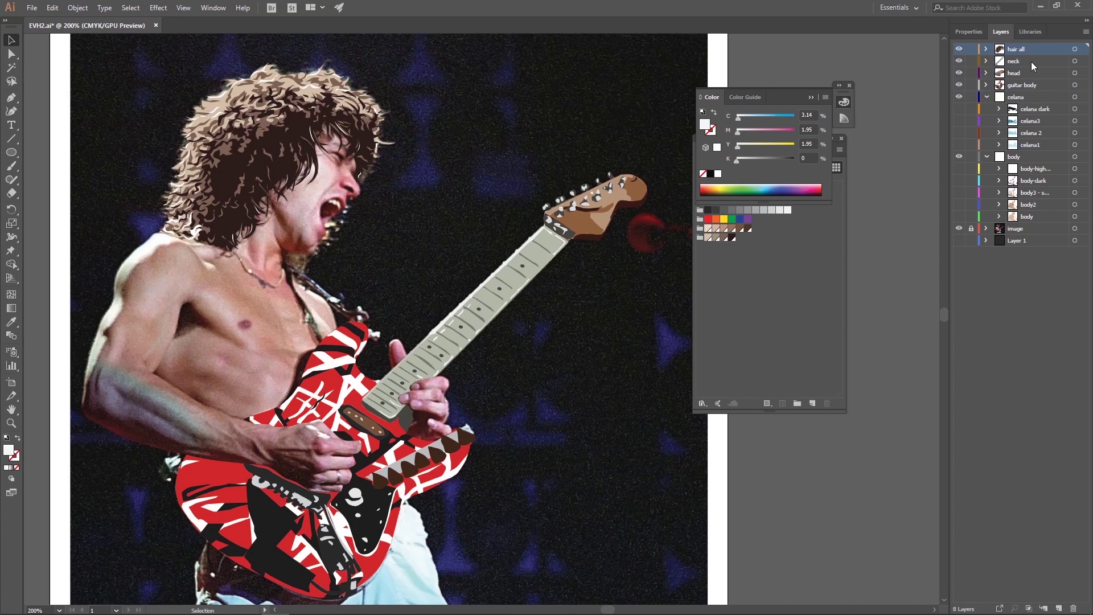
Add a new layer named string above the neck layer.
left_click(1032, 62)
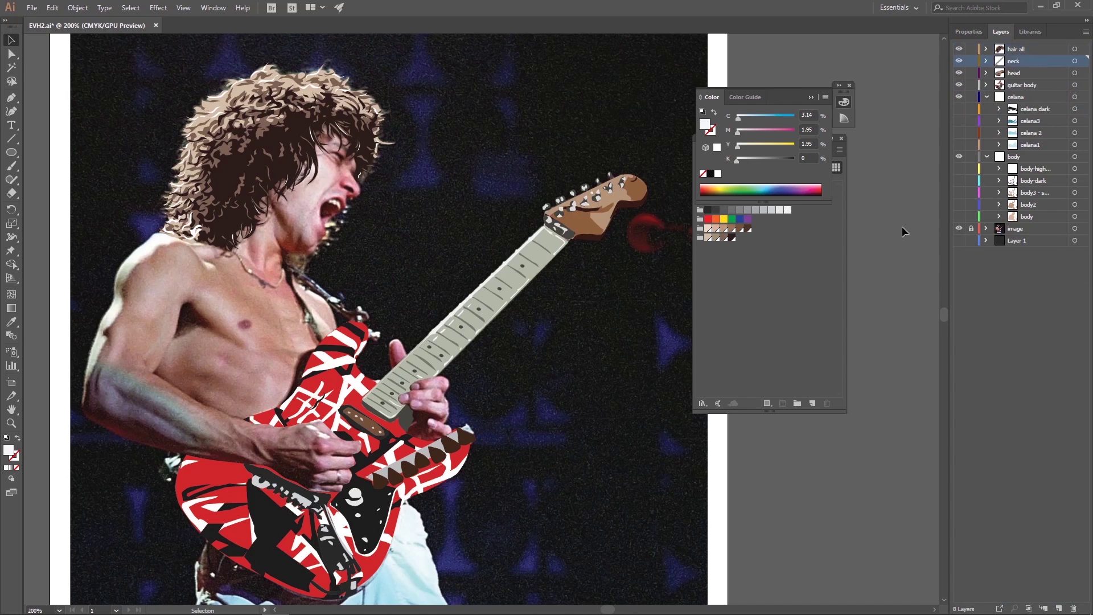
left_click(1086, 32)
left_click(1022, 38)
type("string")
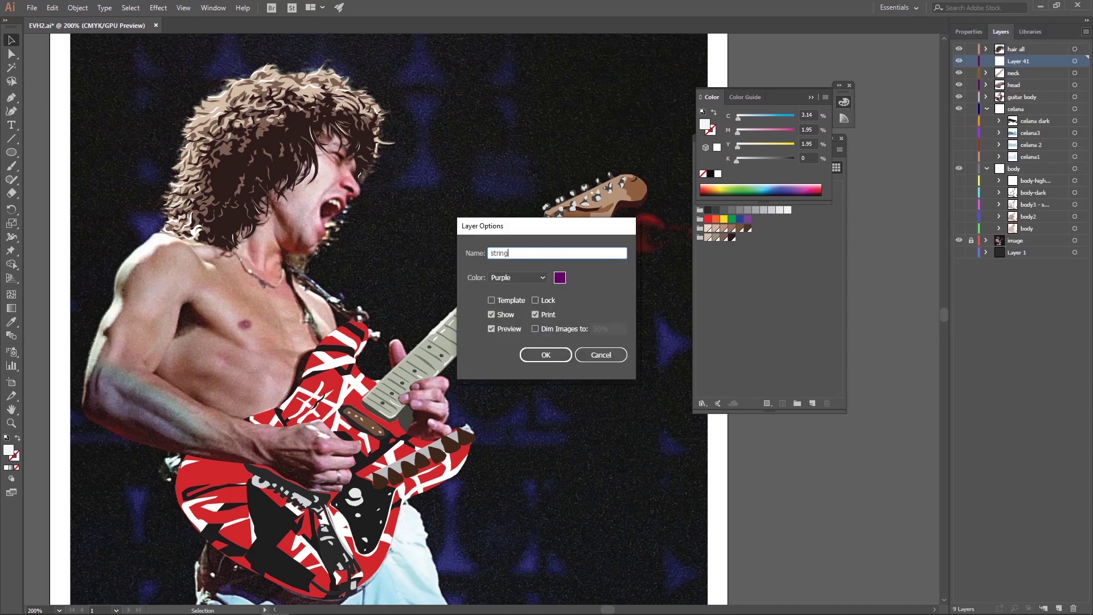
key("Return")
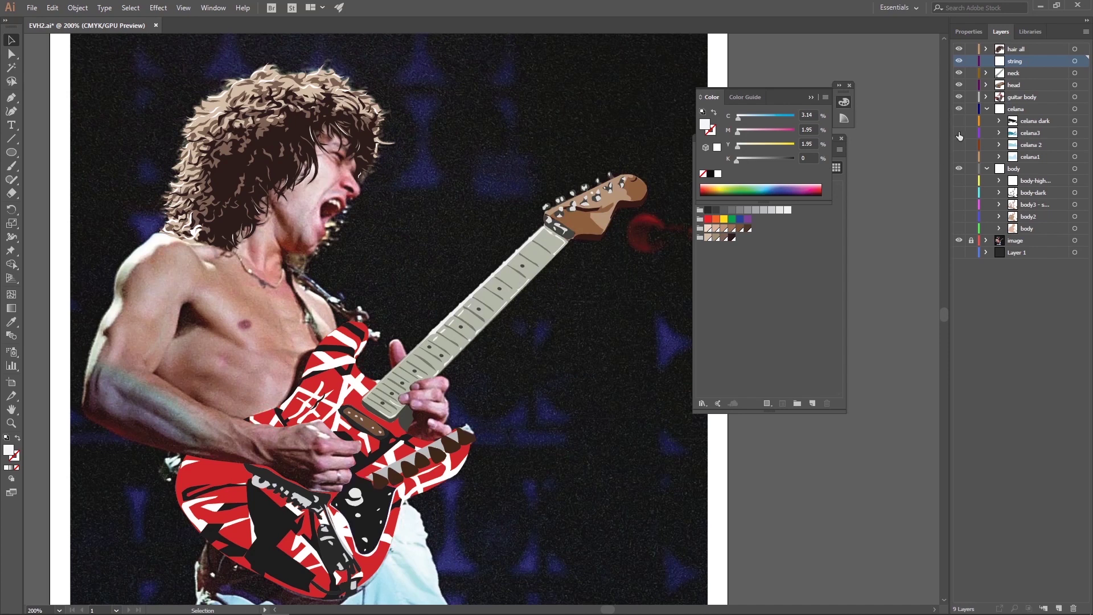
Hide the body and celana layers, including their pants and body shading sublayers.
left_click(986, 108)
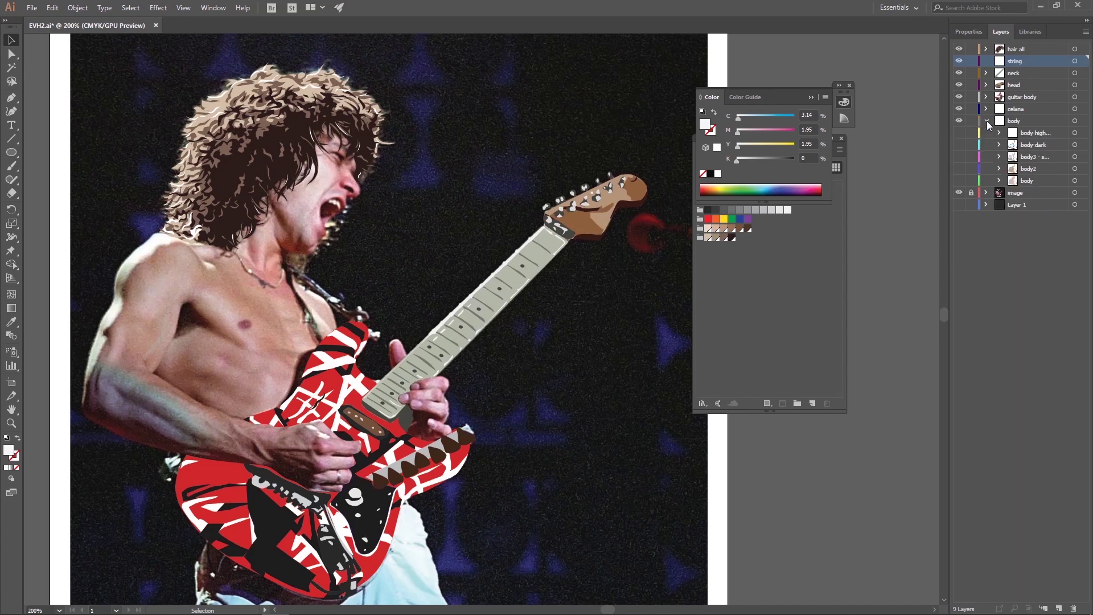
left_click(986, 121)
left_click(959, 121)
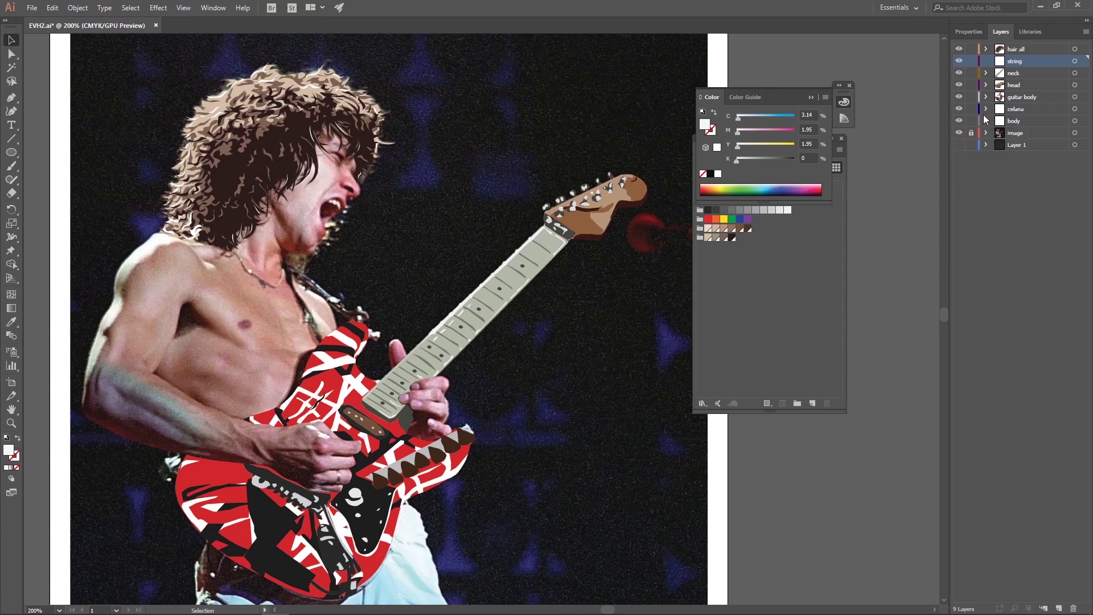
left_click(987, 109)
left_click_drag(959, 121, 960, 157)
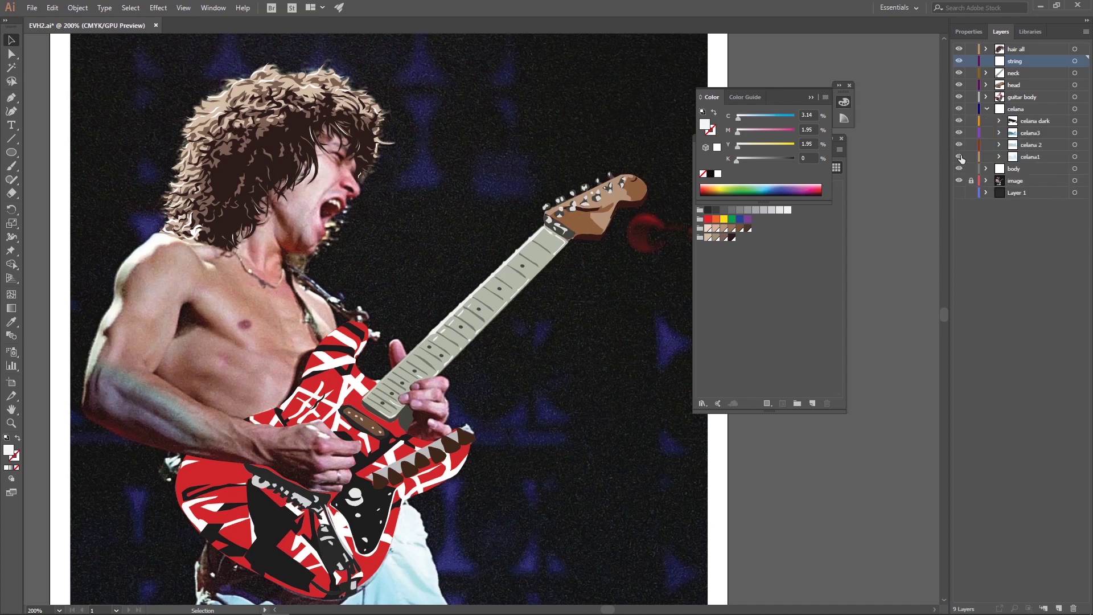
left_click(986, 168)
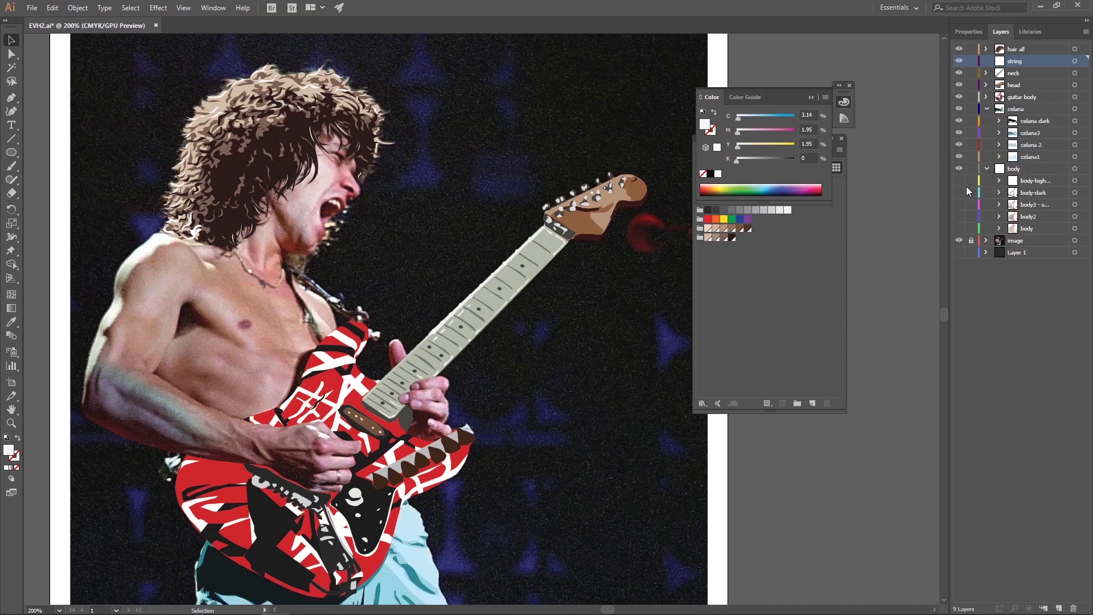
left_click_drag(959, 180, 959, 228)
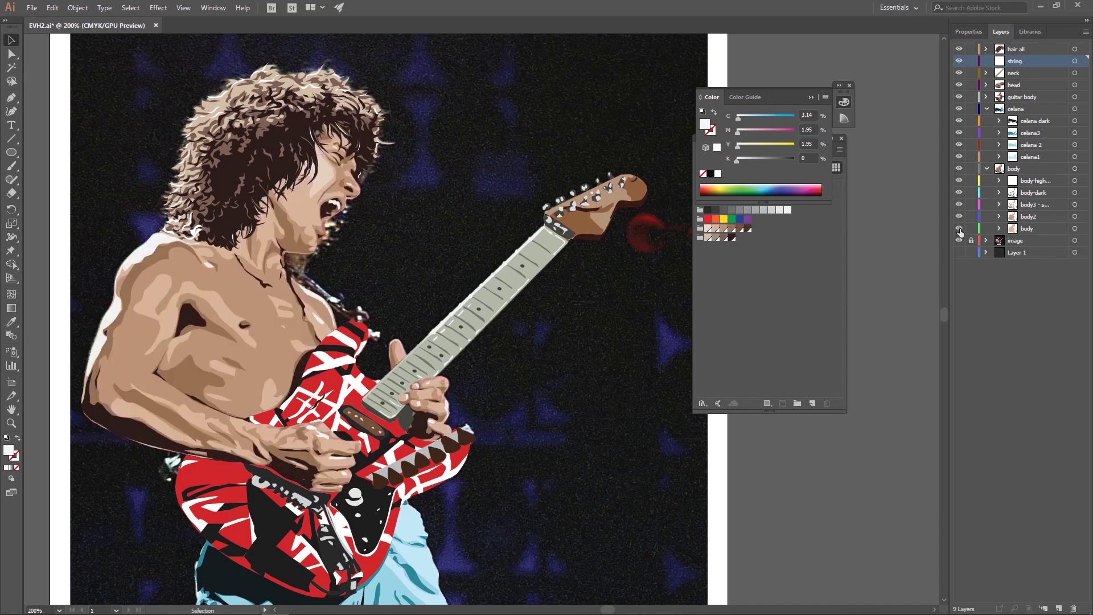
left_click(986, 169)
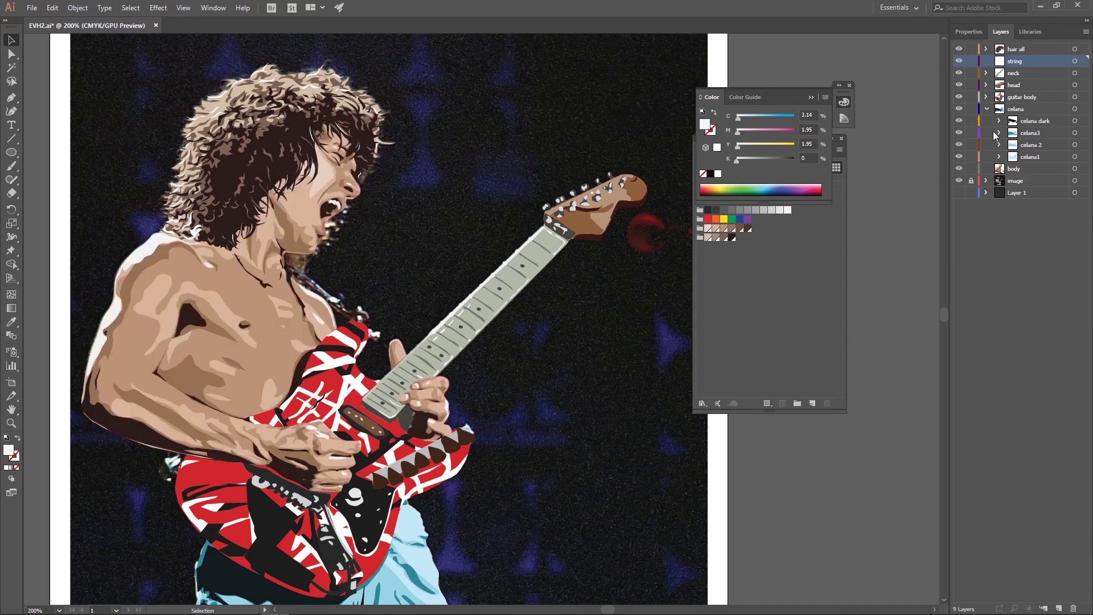
left_click(986, 109)
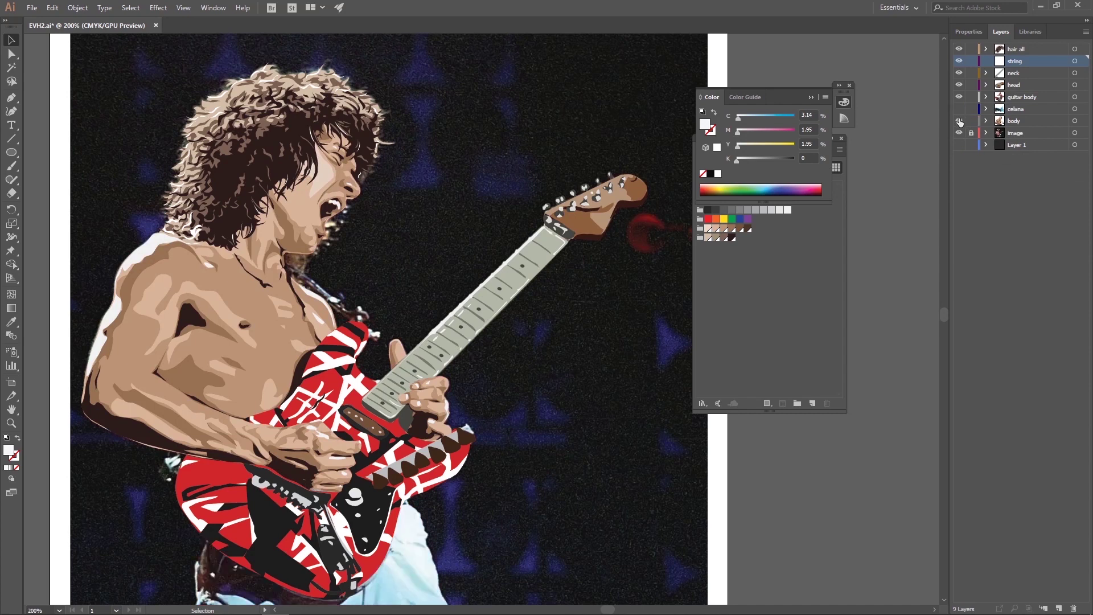
left_click(959, 120)
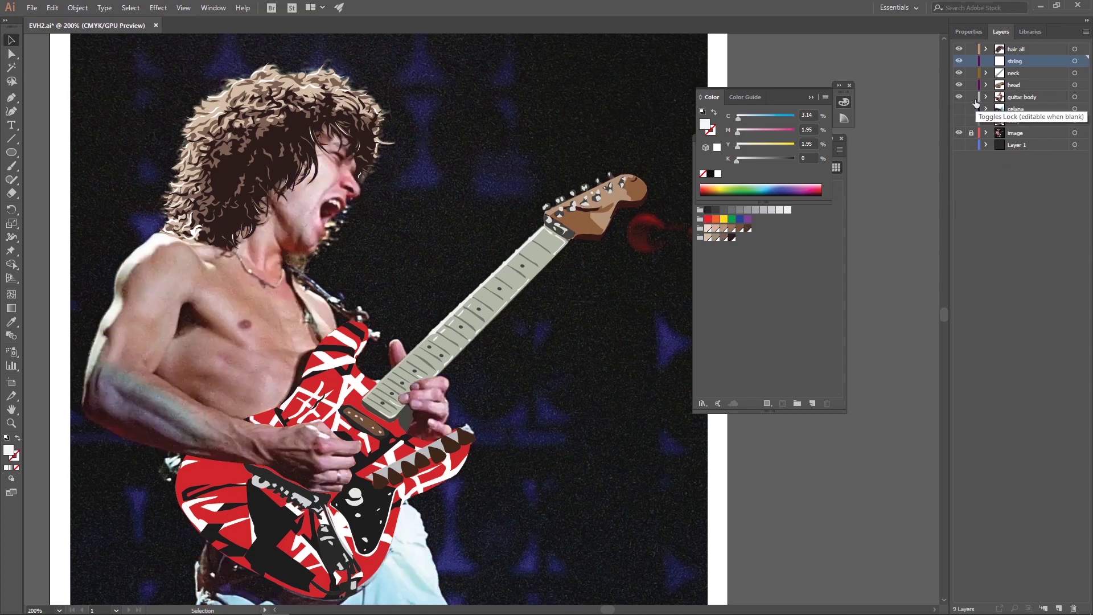
Hide the vector guitar body, headstock and neck, then zoom in on the neck.
left_click(1028, 97)
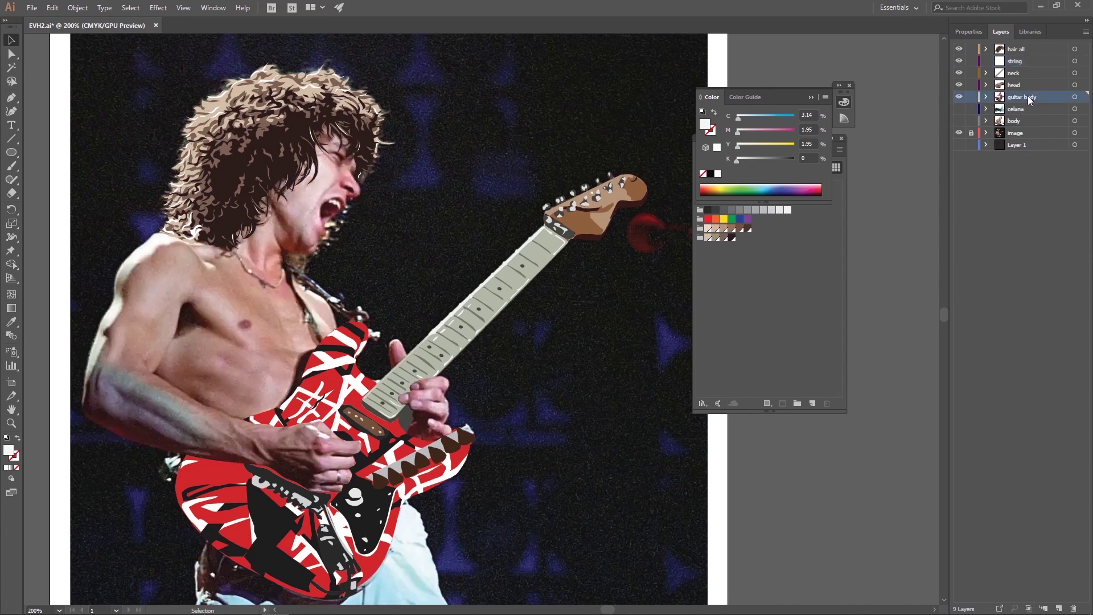
left_click(959, 97)
left_click(961, 86)
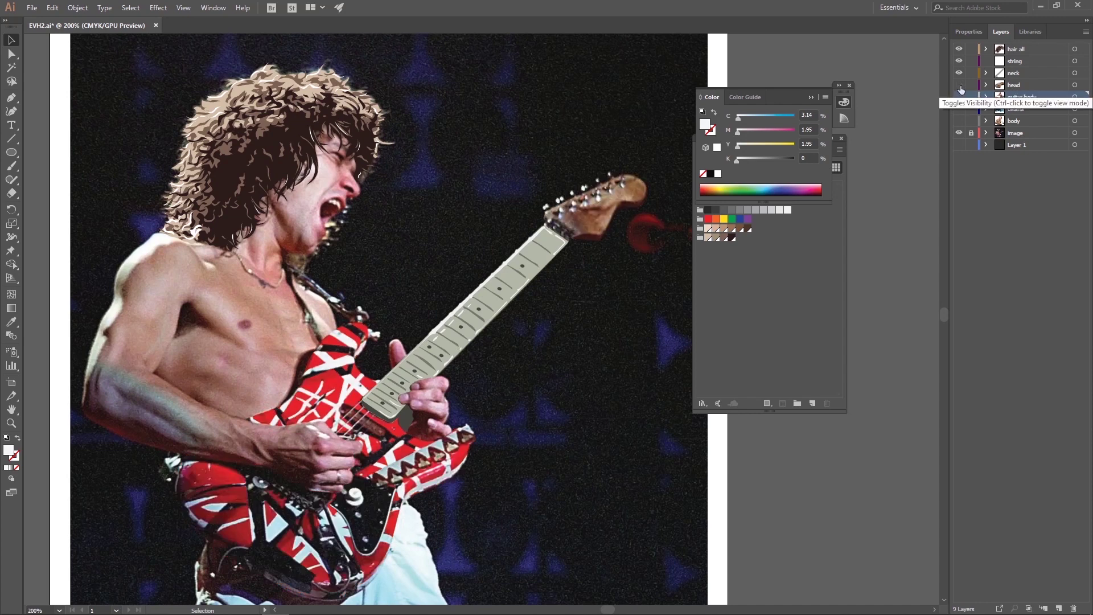
left_click(986, 74)
left_click(961, 74)
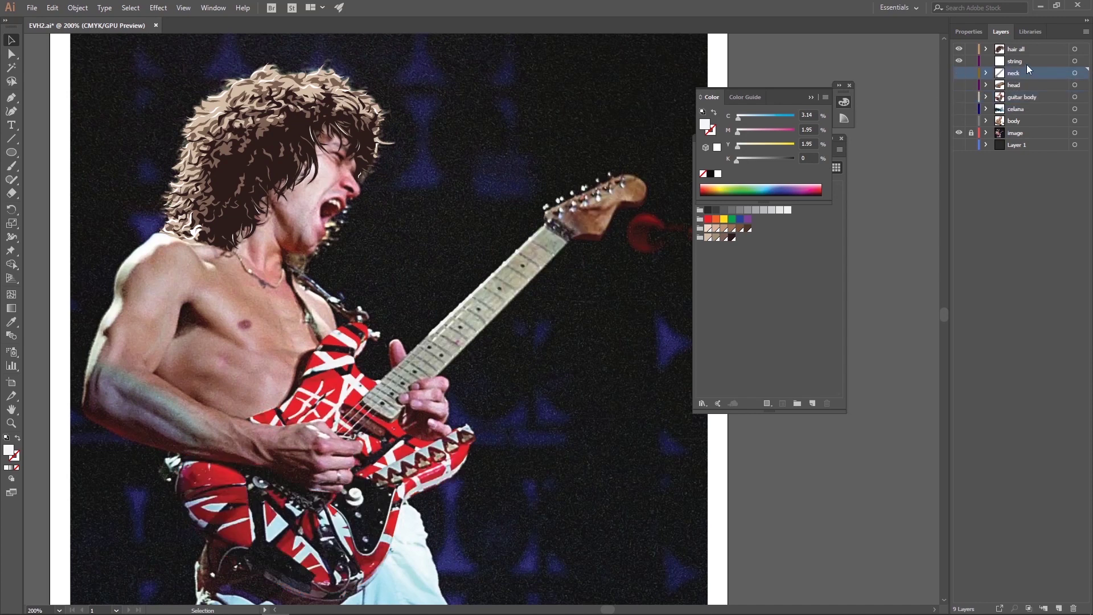
left_click(1015, 61)
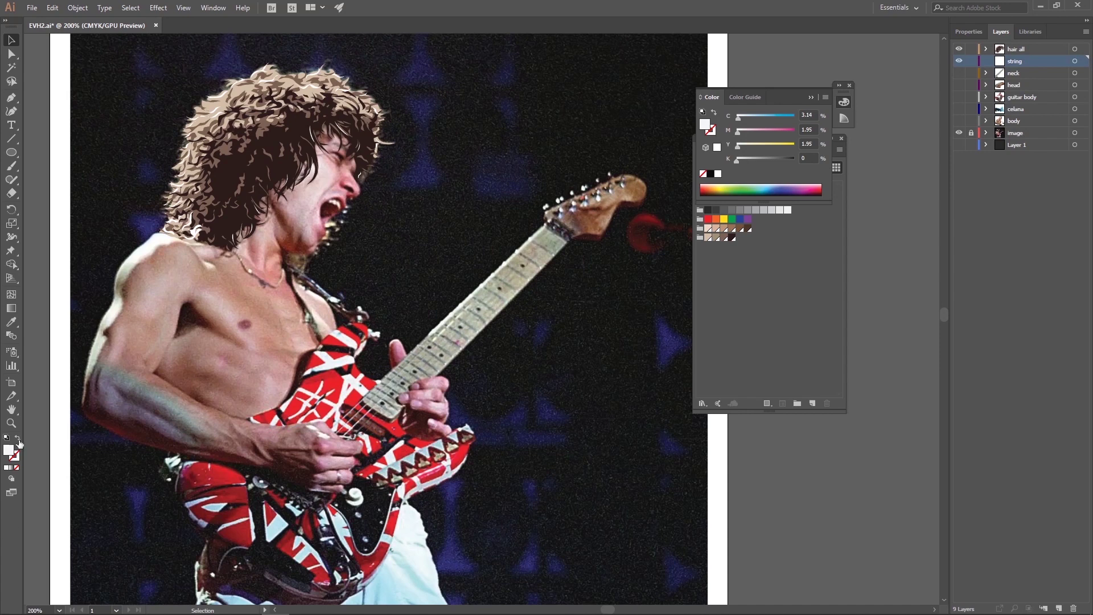
left_click(446, 380)
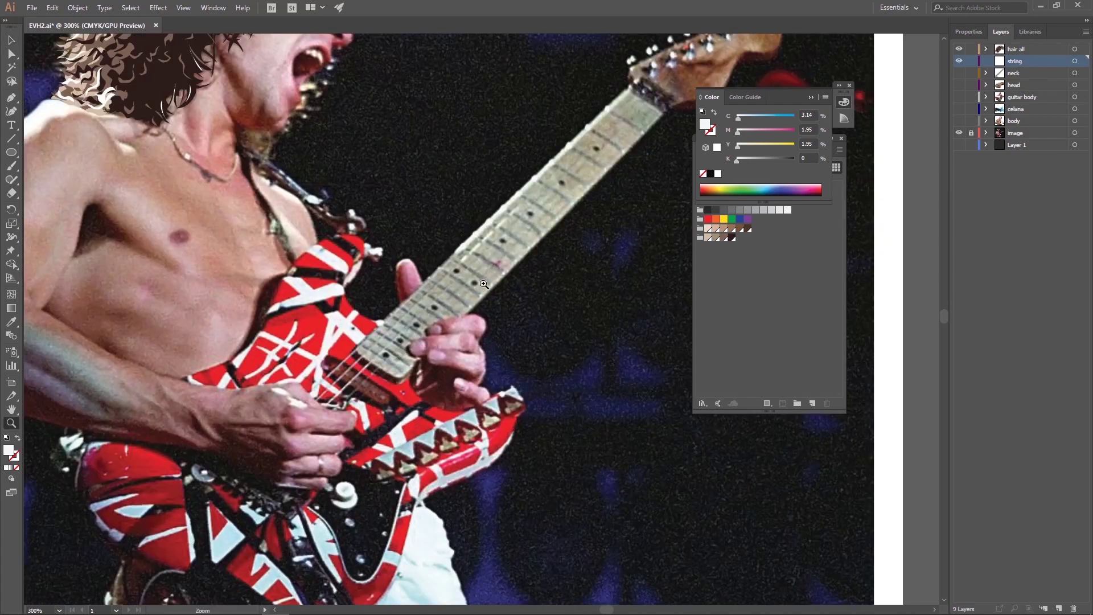
Zoom in on the fretboard and draw the first string path along the neck.
left_click(484, 284)
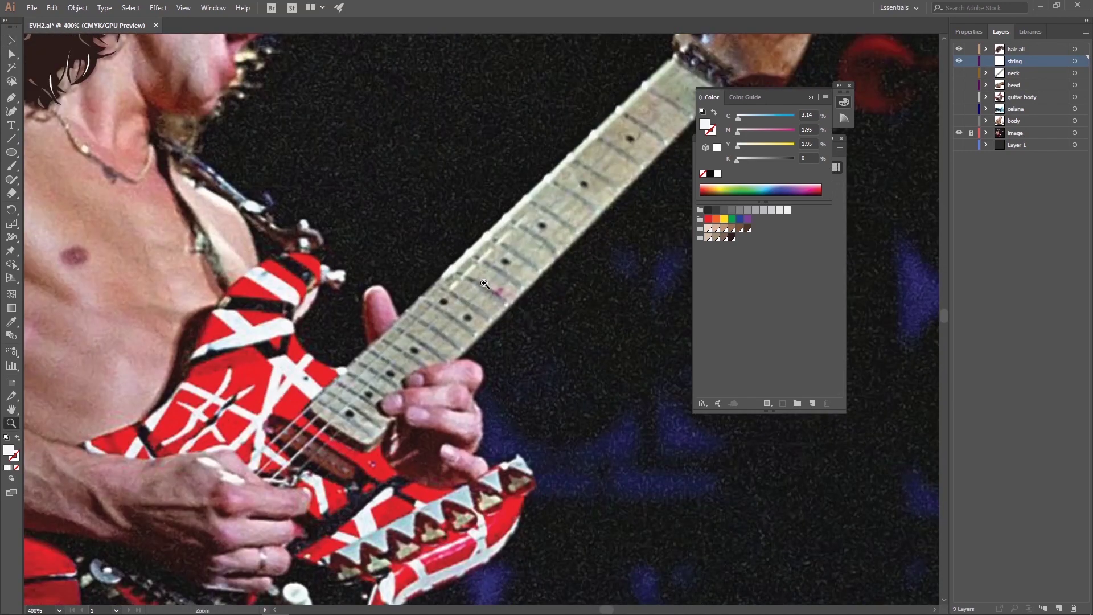
left_click(321, 424)
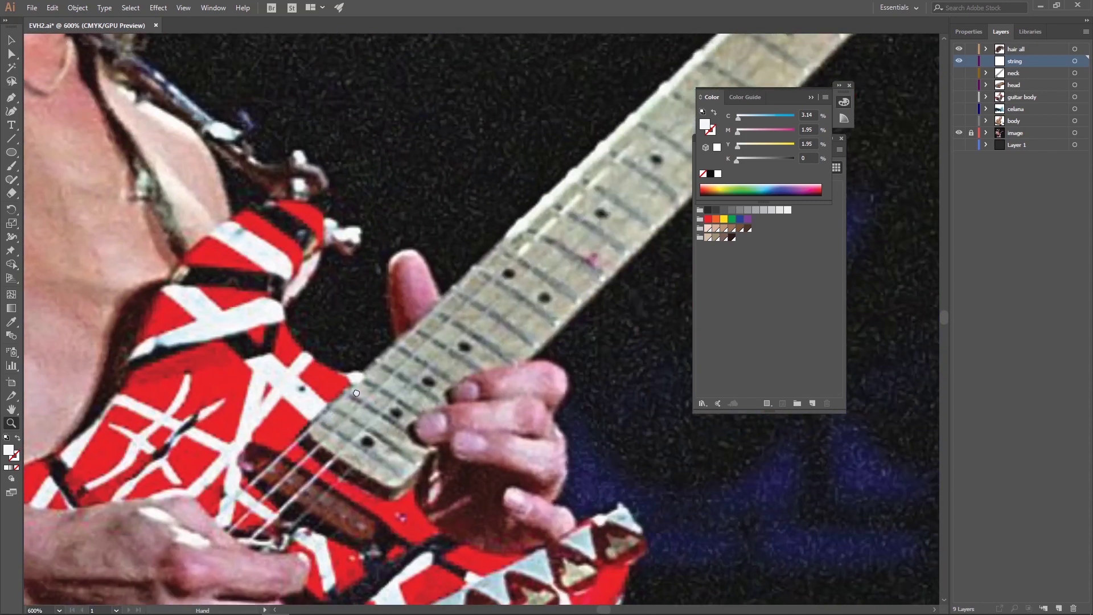
left_click_drag(505, 259, 340, 407)
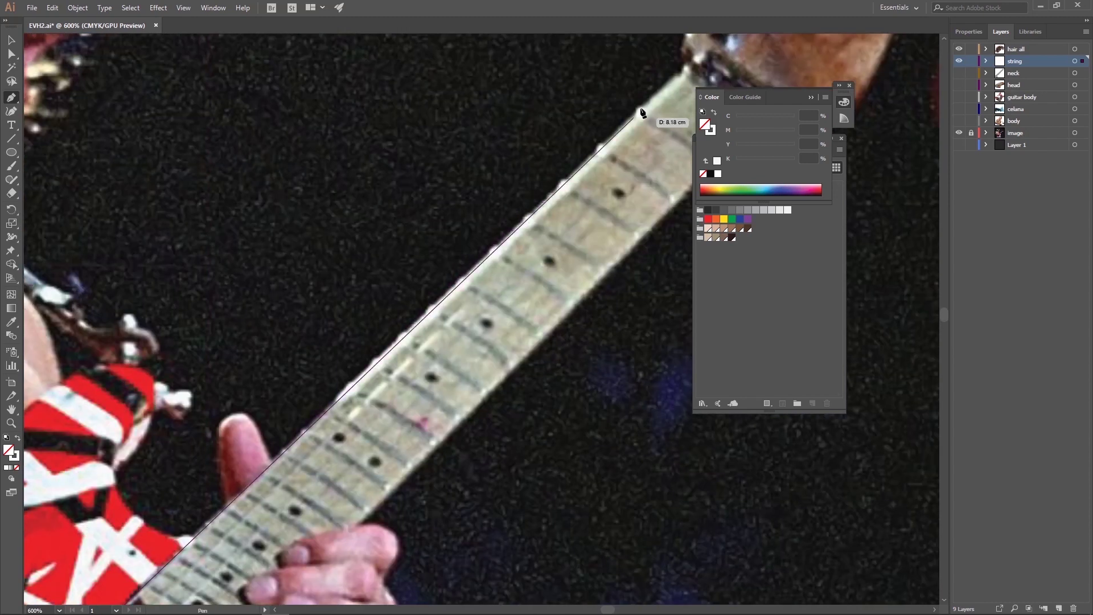
left_click(688, 73)
left_click(184, 457)
left_click_drag(524, 219, 136, 515)
key("ctrl+plus")
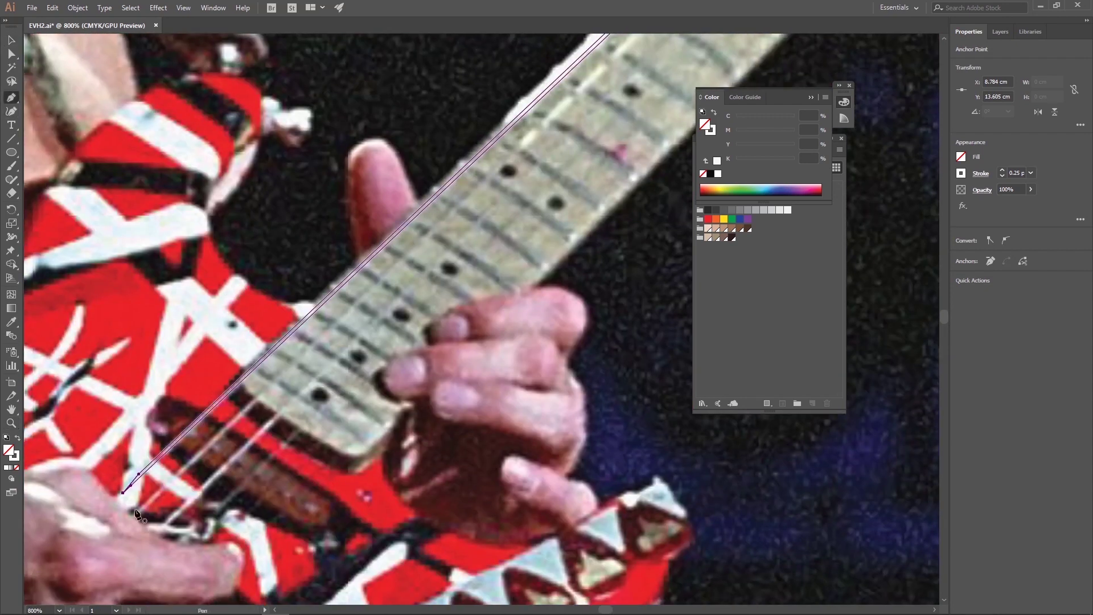
left_click_drag(390, 302, 282, 399)
left_click(414, 238)
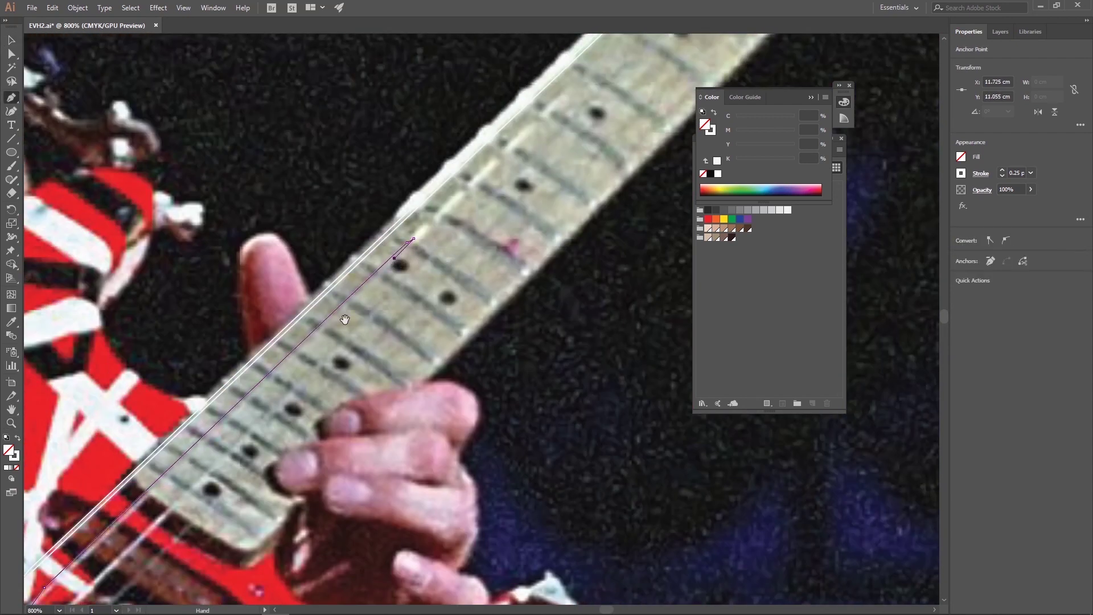
left_click_drag(344, 319, 468, 184)
left_click(297, 370)
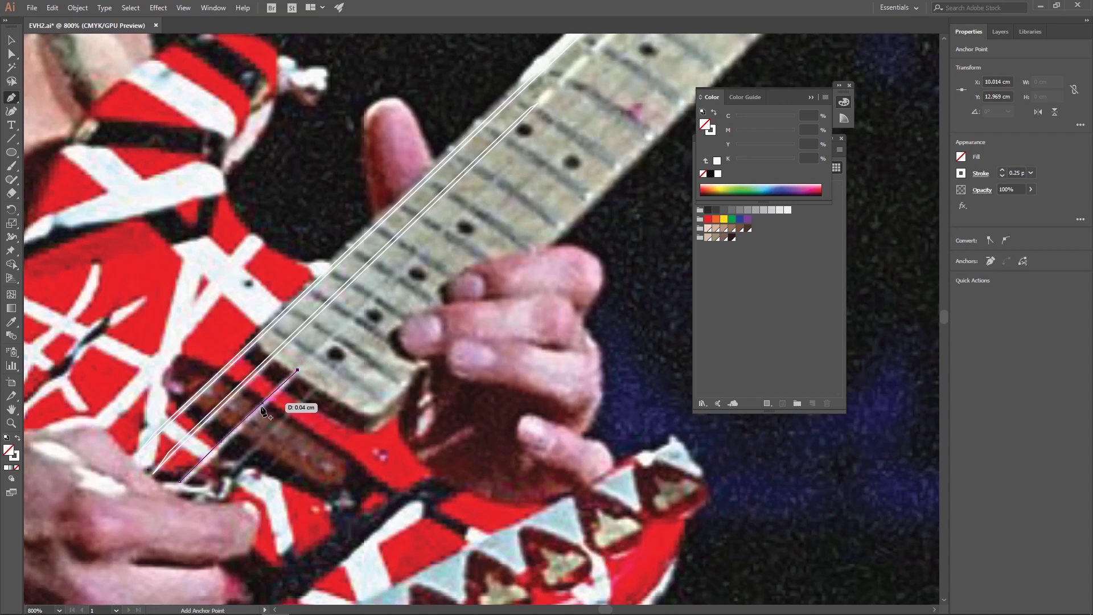
Draw a second string from the upper neck down to the bridge.
left_click_drag(261, 410, 142, 518)
left_click_drag(558, 114, 438, 222)
left_click(440, 223)
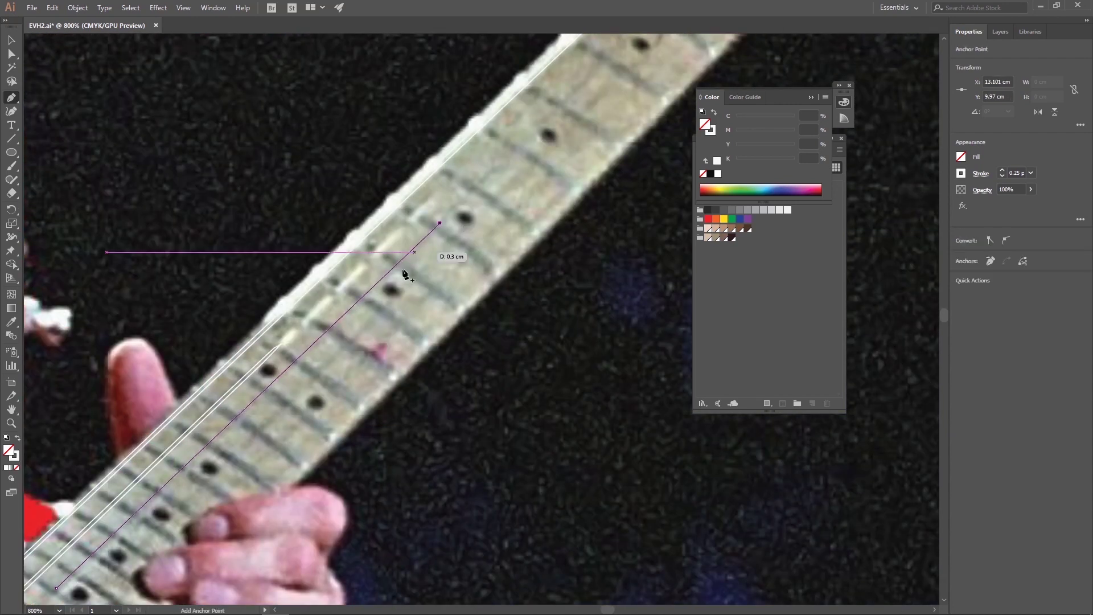
left_click_drag(404, 275, 592, 115)
left_click(237, 435)
mouse_move(342, 285)
left_mouse_down()
mouse_move(231, 391)
mouse_move(385, 372)
left_mouse_up()
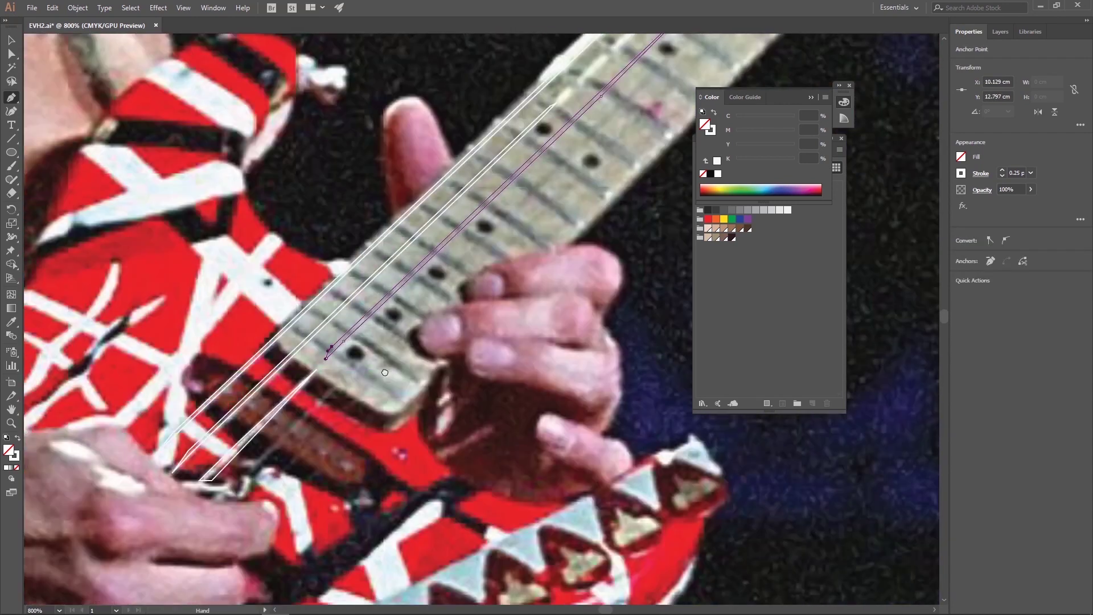
left_click(242, 483)
Draw a third string from near the bridge up the neck toward the headstock.
left_click(395, 328)
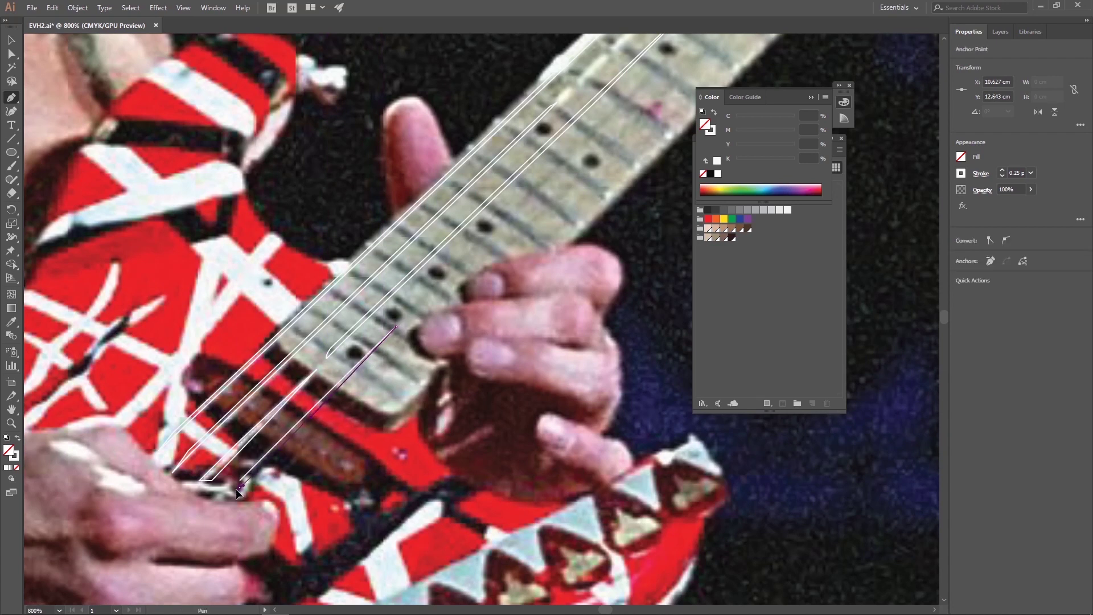
key("ctrl+z")
left_click(396, 353)
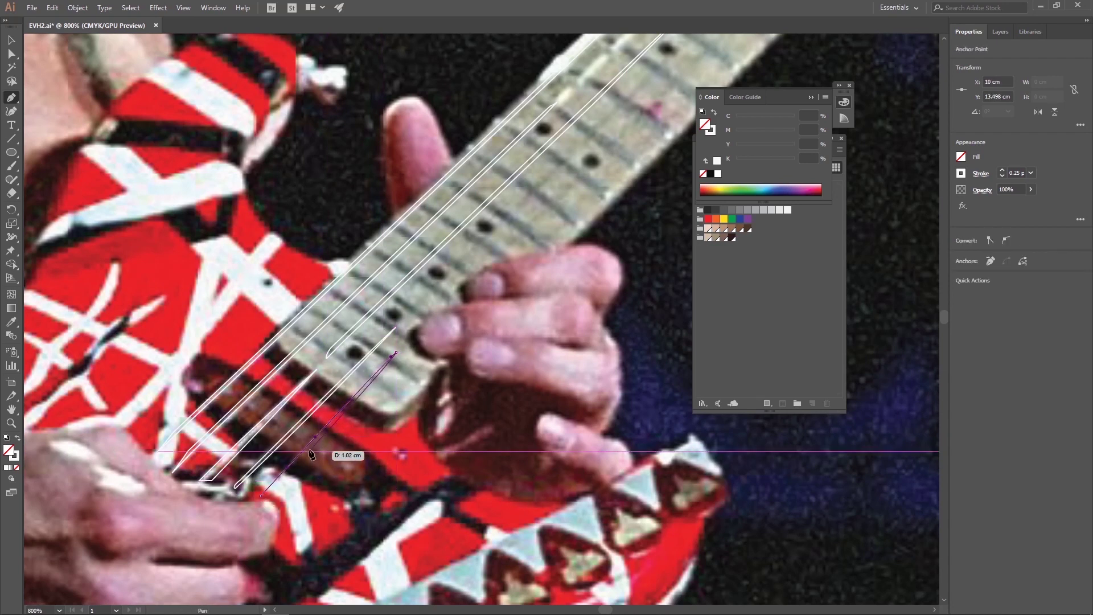
left_click_drag(261, 495, 234, 524)
left_click_drag(495, 239, 307, 398)
left_click(279, 412)
left_click(199, 488)
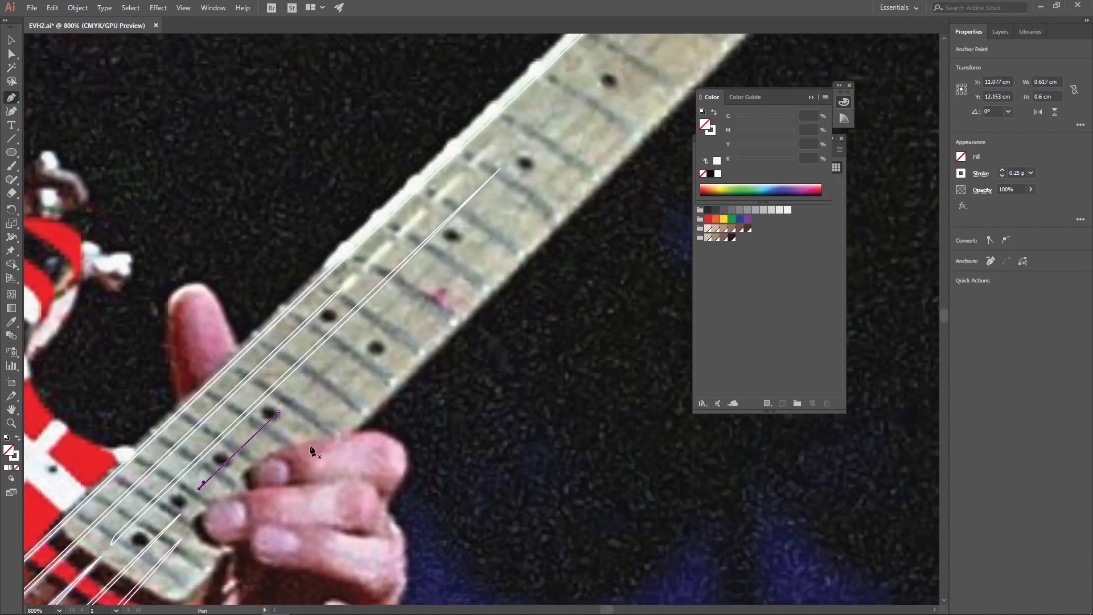
left_click_drag(393, 310, 293, 372)
left_click_drag(399, 256, 216, 435)
left_click(484, 154)
key("Escape")
Draw two more strings from the bridge up the neck and zoom out to view them all.
left_click(375, 282)
left_click(507, 155)
key("Escape")
left_click(395, 296)
left_click(261, 426)
key("ctrl+minus")
left_click(1000, 31)
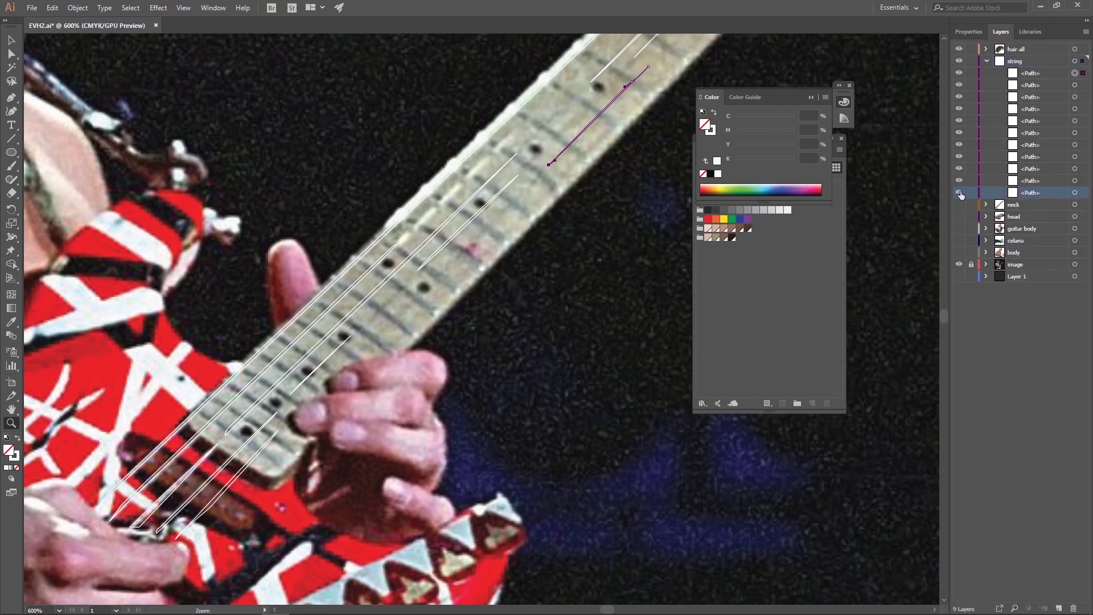
left_click(1075, 192)
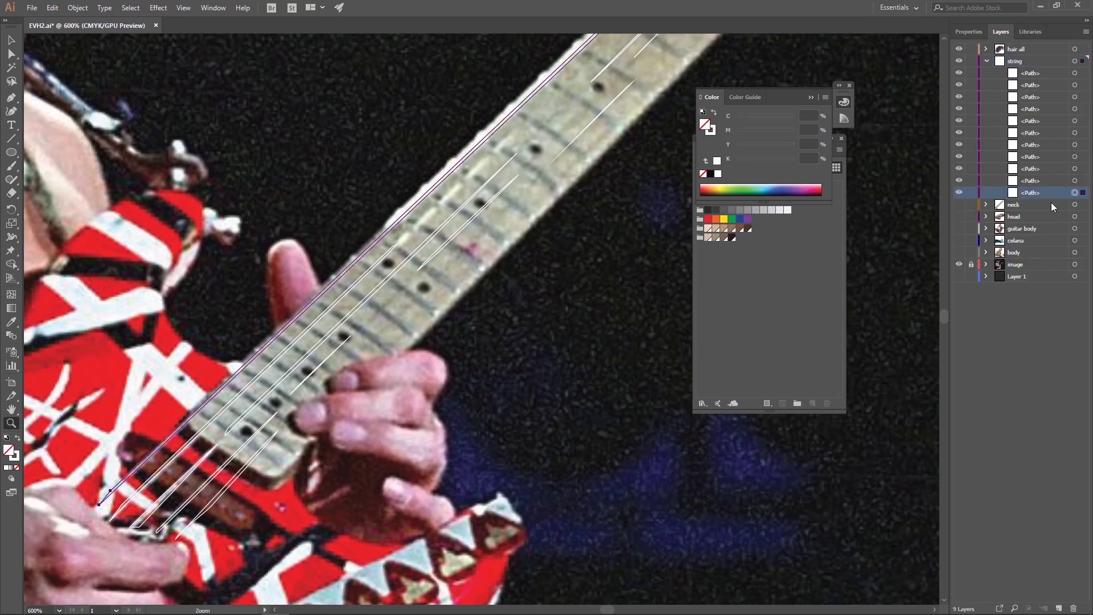
Make the string paths white by swapping fill and stroke and applying the white swatch.
key("shift+x")
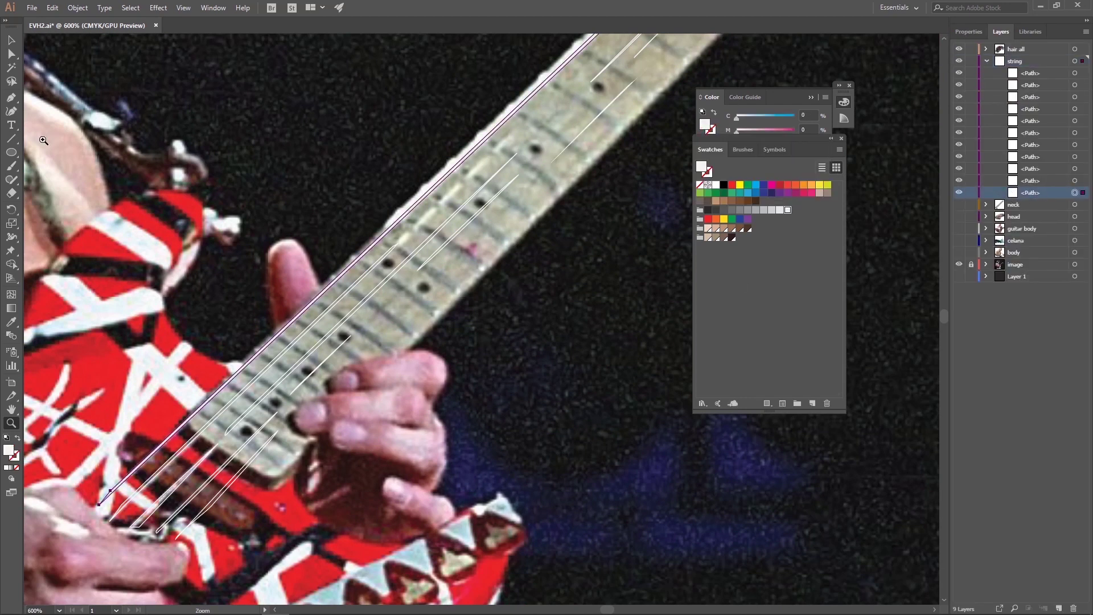
key("v")
left_click(1075, 181)
left_click(1033, 170)
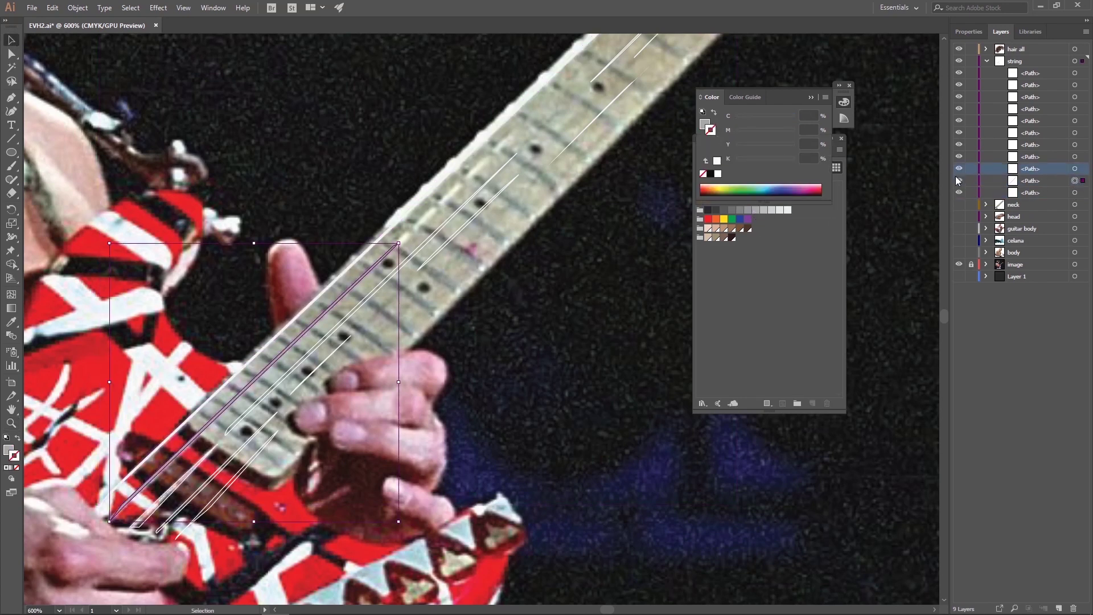
left_click(1075, 169)
left_click(755, 210)
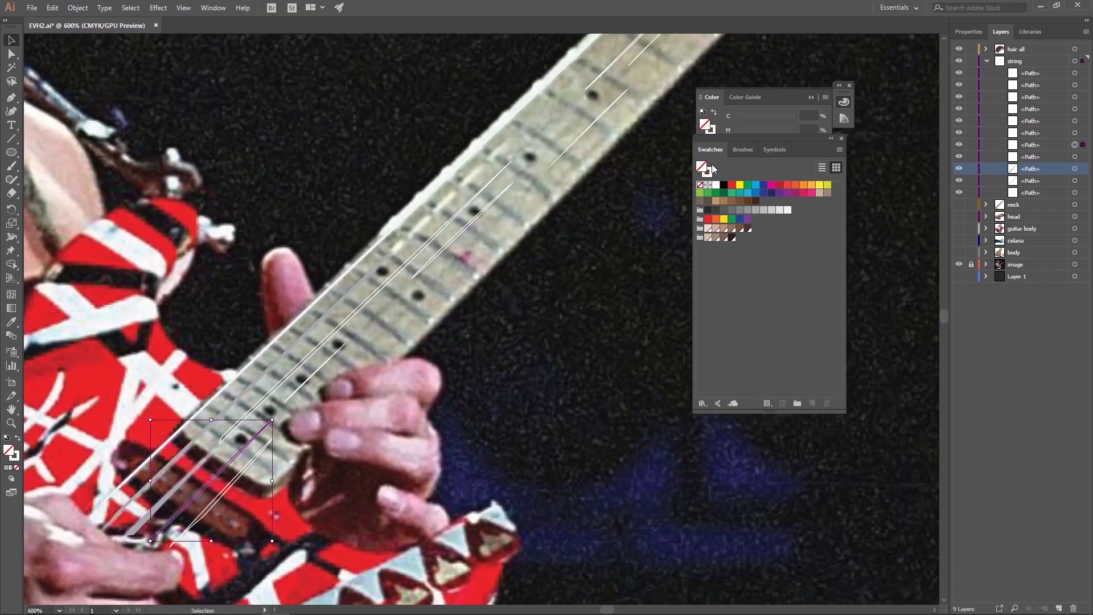
left_click(787, 211)
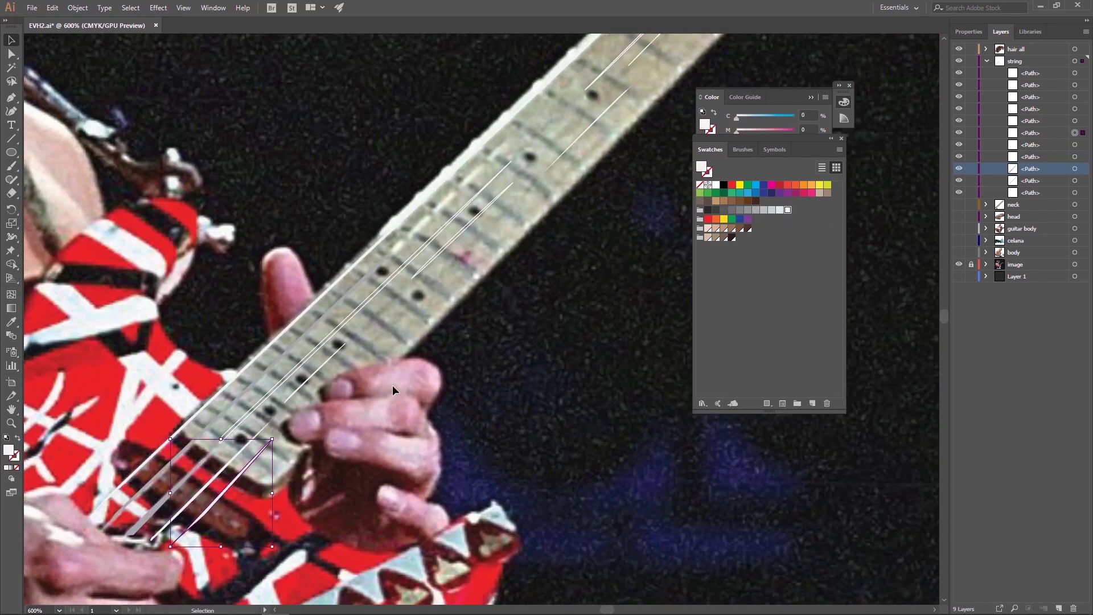
scroll(390, 386, "up", 2)
scroll(390, 385, "right", 2)
left_click(416, 262)
Show the neck, headstock and guitar body layers again and zoom in on the neck.
scroll(466, 206, "up", 2)
scroll(466, 206, "right", 2)
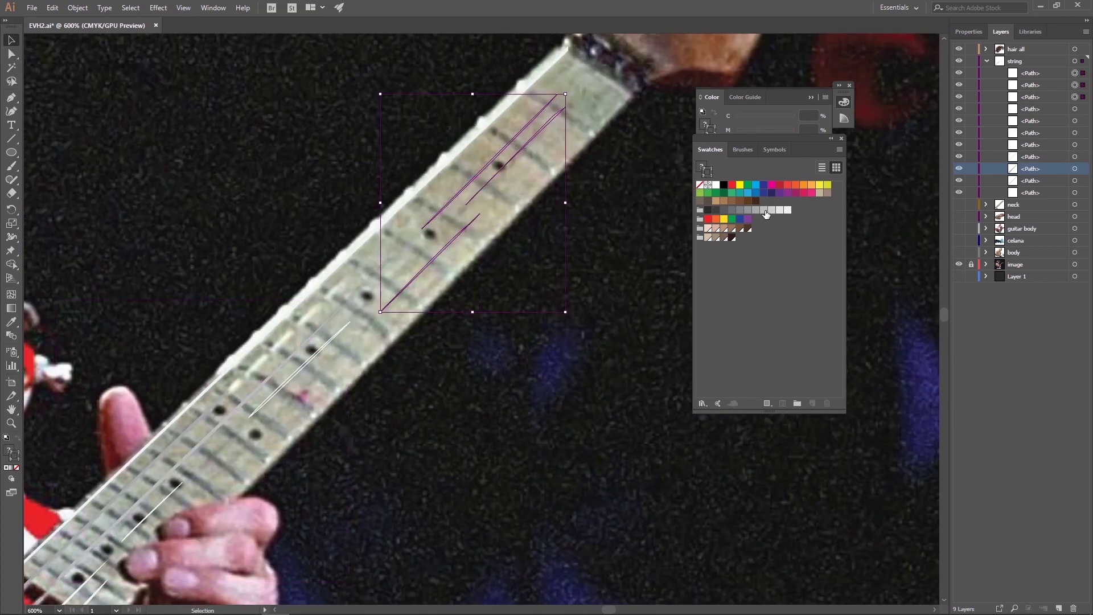
scroll(499, 206, "down", 1)
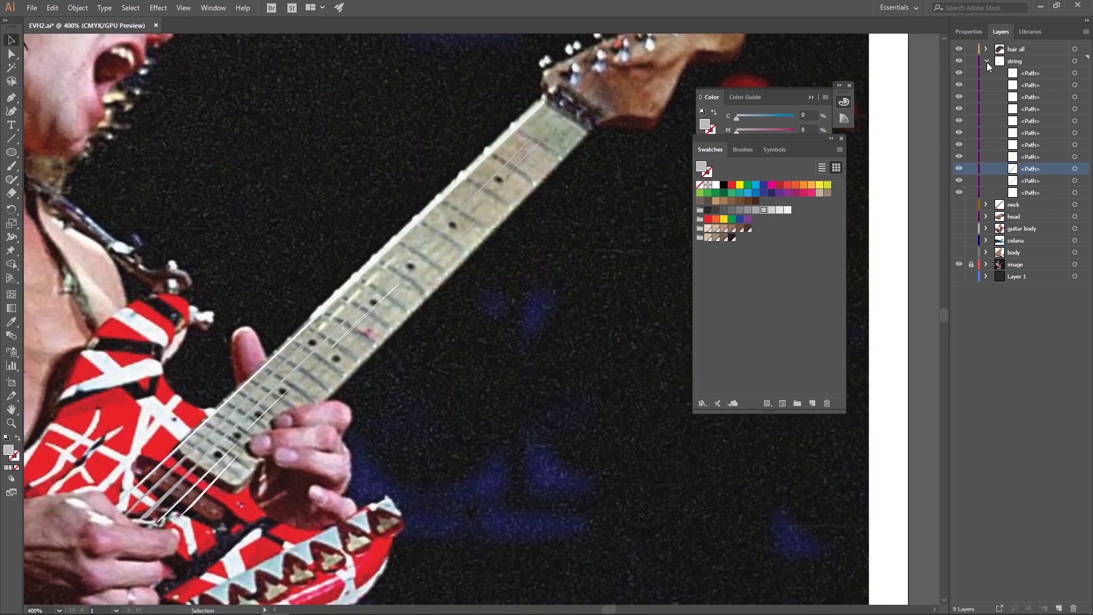
left_click(987, 61)
left_click(959, 73)
left_click(959, 97)
left_click(960, 109)
left_click_drag(535, 134, 453, 219)
left_click_drag(538, 144, 424, 274)
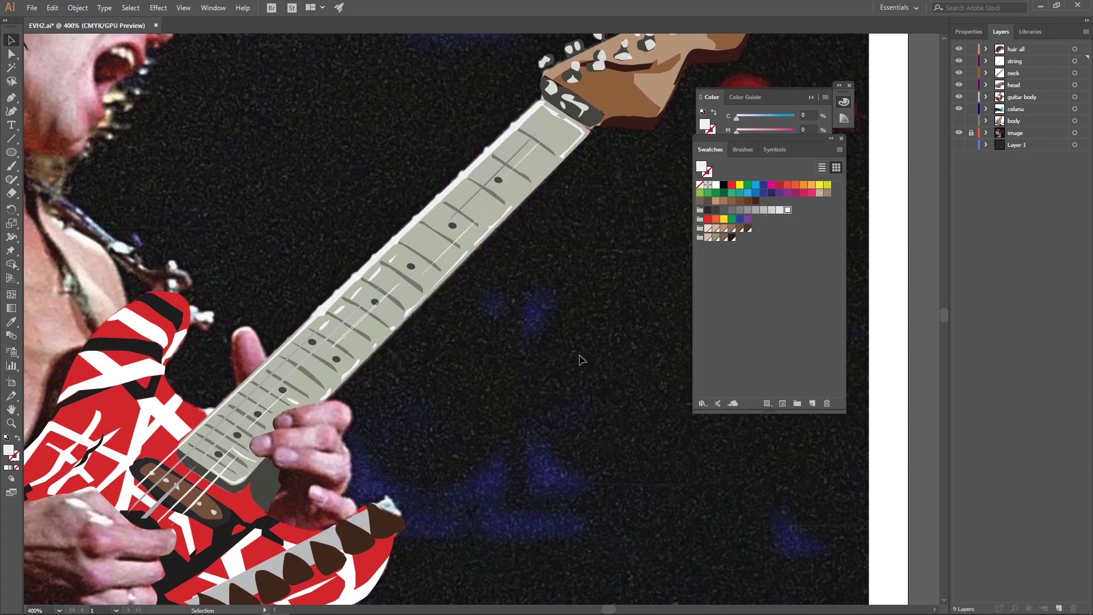
scroll(472, 409, "down", 1)
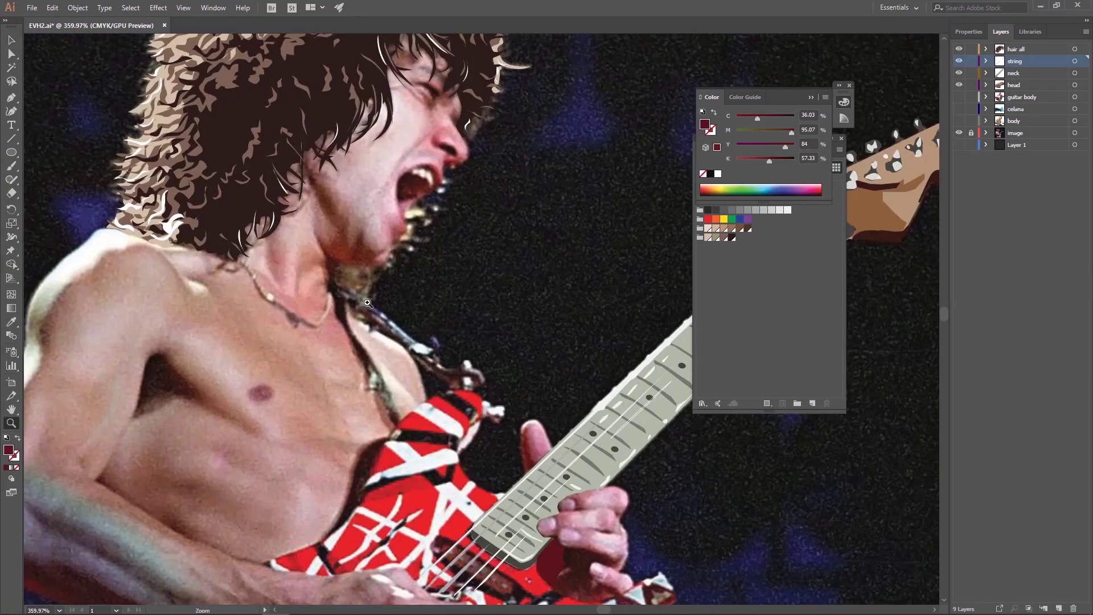
left_click_drag(367, 302, 433, 389)
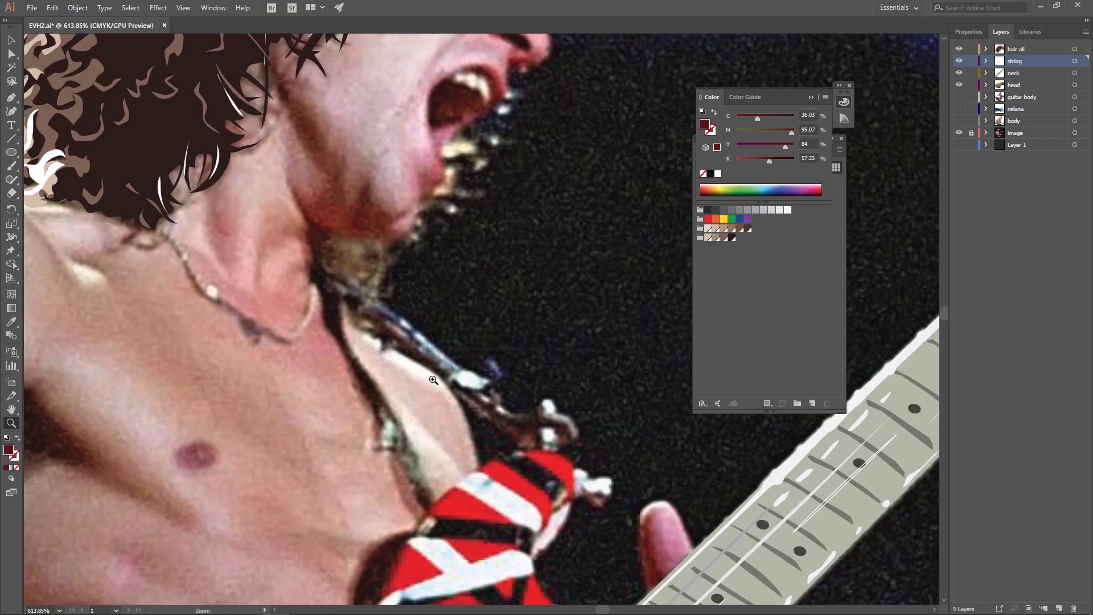
Create a layer called strap directly above celana, then zoom in on the strap.
left_click(1019, 110)
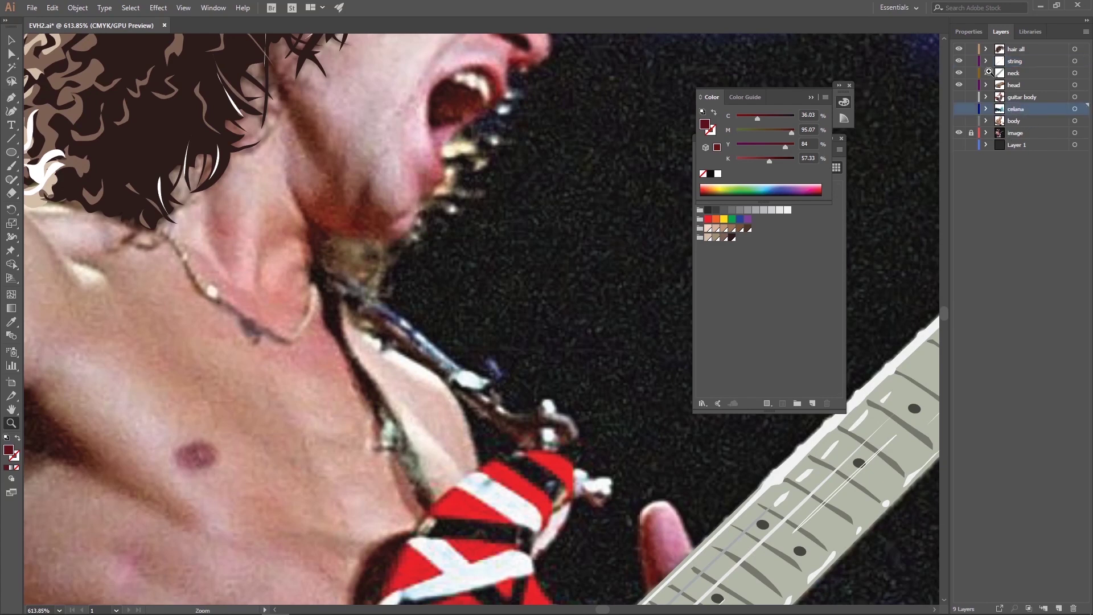
left_click(1086, 34)
left_click(979, 13)
type("strap")
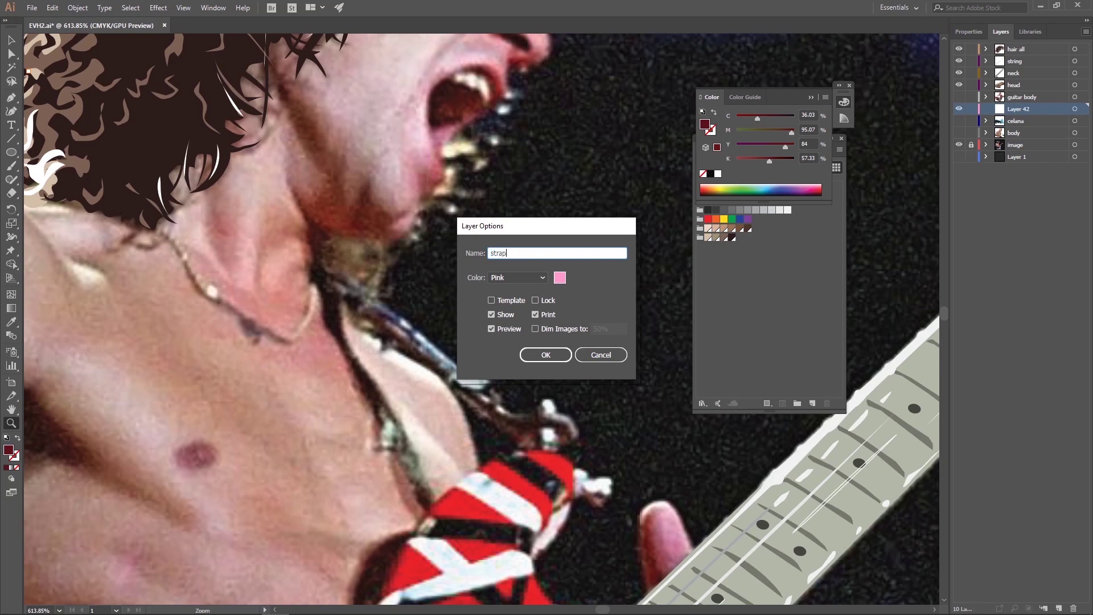
key("Return")
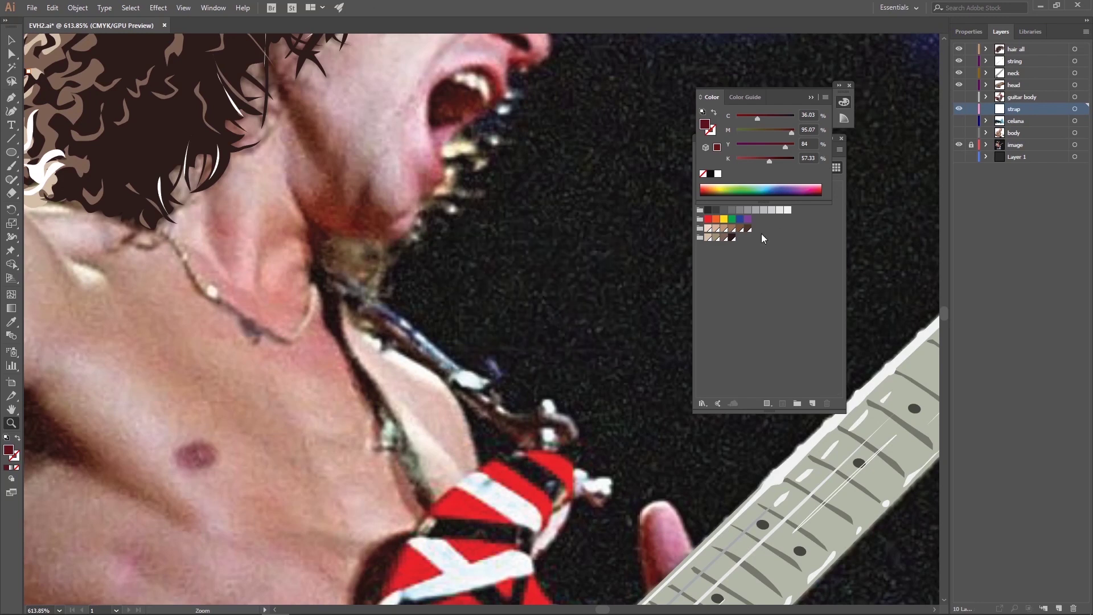
left_click(575, 277)
With the Pen tool and a red stroke, trace the strap's upper edge down to the guitar.
key("p")
left_click(17, 438)
left_click(252, 273)
left_click(376, 356)
left_click(430, 402)
left_click(475, 393)
left_click(475, 447)
left_click(514, 459)
left_click(546, 441)
Trace back along the strap's lower edge and close the outline at its start.
left_click(576, 480)
left_click(552, 505)
left_click(440, 447)
left_click(285, 341)
left_click(272, 309)
left_click(249, 287)
left_click(237, 264)
left_click(253, 274)
Trace the lower strap piece beside the guitar body as a closed path.
left_click(1086, 31)
left_click(988, 85)
left_click(540, 354)
mouse_move(57, 592)
left_mouse_down()
mouse_move(342, 409)
mouse_move(312, 298)
left_mouse_up()
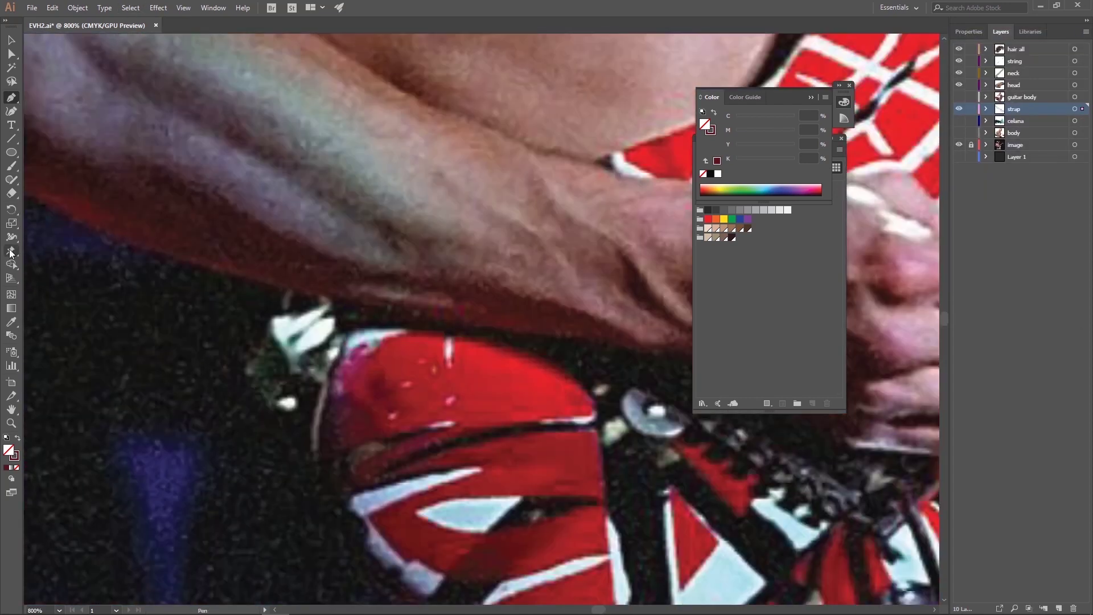
left_click(284, 291)
left_click(227, 270)
left_click(245, 355)
left_click(252, 386)
left_click(301, 450)
left_click(347, 312)
left_click(284, 292)
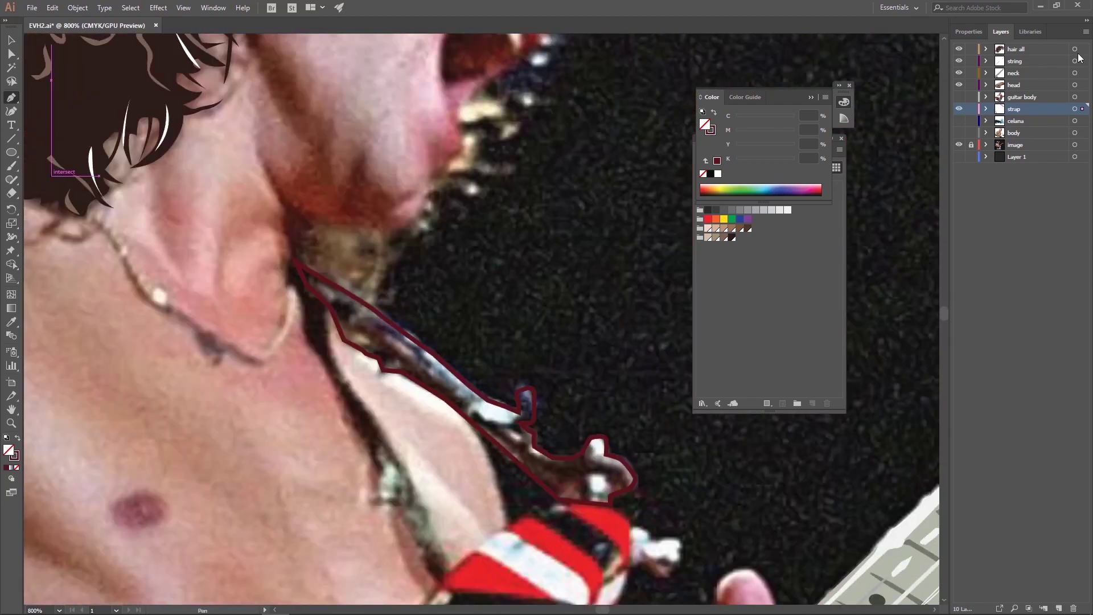
Add a new layer named strap2.
left_click(1085, 31)
left_click(1002, 40)
type("strap2")
key("Return")
Trace a strap highlight shape running up the strap toward its tip.
left_click(607, 457)
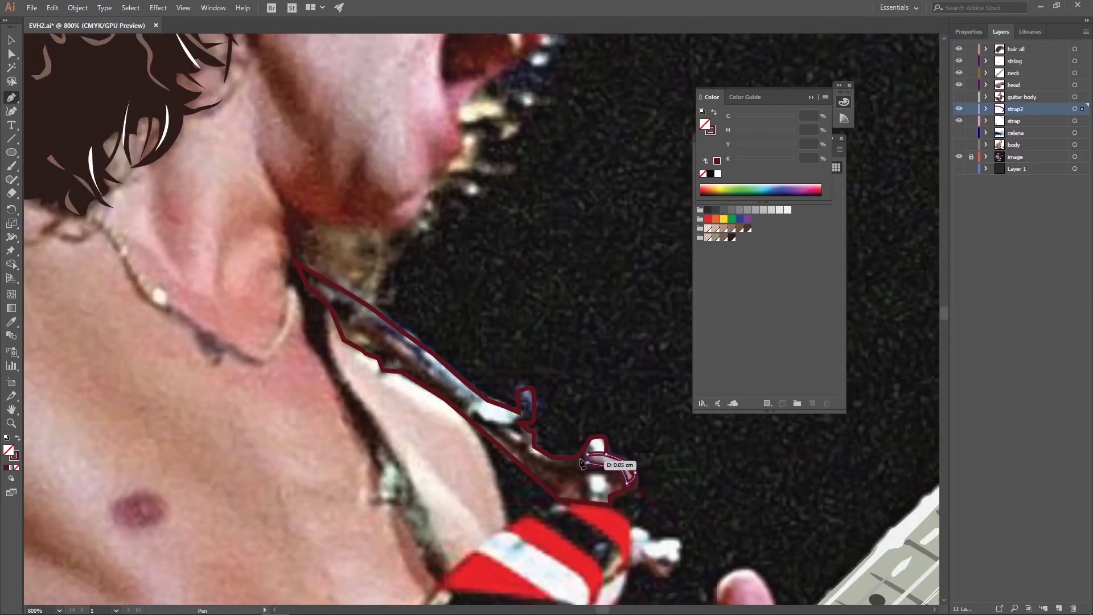
left_click(577, 497)
left_click(518, 454)
left_click(475, 418)
left_click(432, 364)
left_click(369, 310)
left_click(340, 302)
left_click(298, 267)
left_click(314, 286)
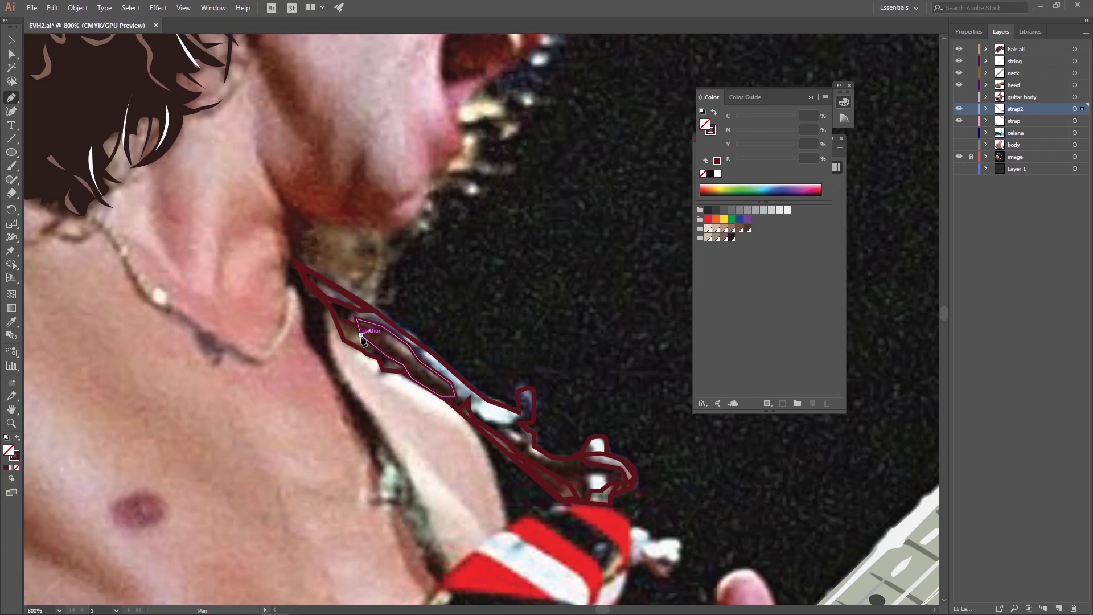
Trace and close the strap piece beside the guitar body.
left_click_drag(228, 513, 580, 113)
left_click(439, 326)
left_click(462, 282)
left_click(529, 301)
left_click(543, 300)
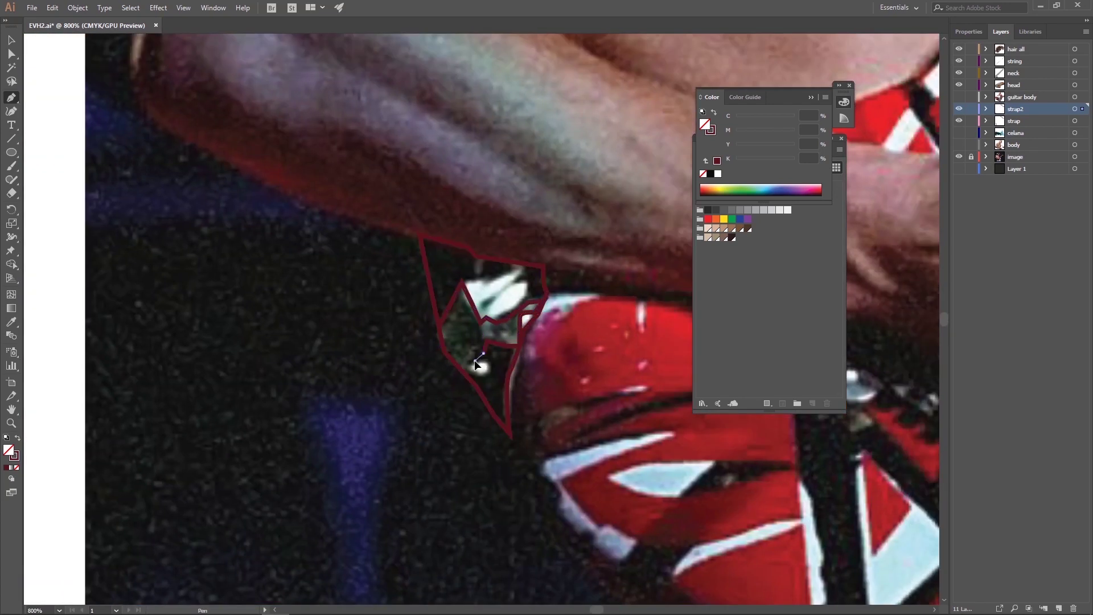
scroll(498, 236, "up", 5)
Add a strap3 layer and trace the small shape at the strap end with a dark red stroke.
left_click(1086, 31)
left_click(976, 35)
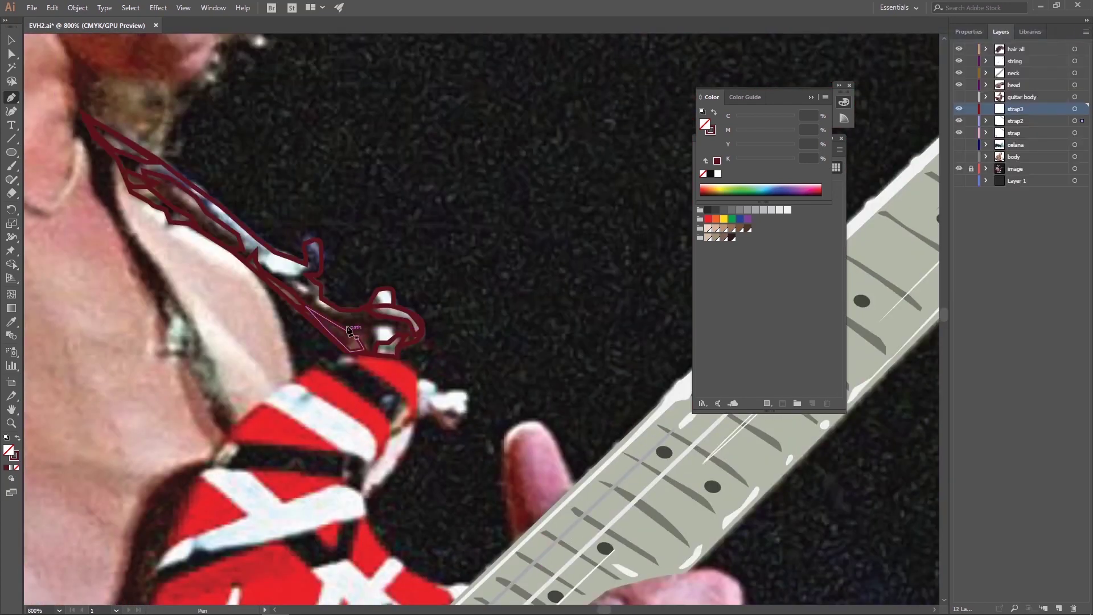
double_click(14, 455)
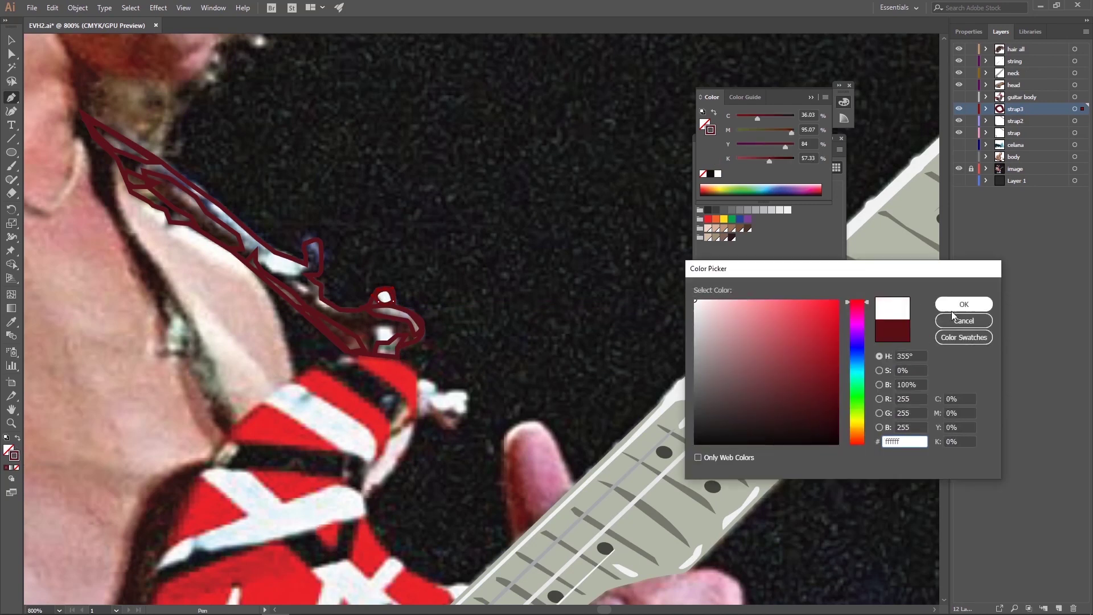
left_click(964, 304)
left_click(390, 305)
left_click(405, 338)
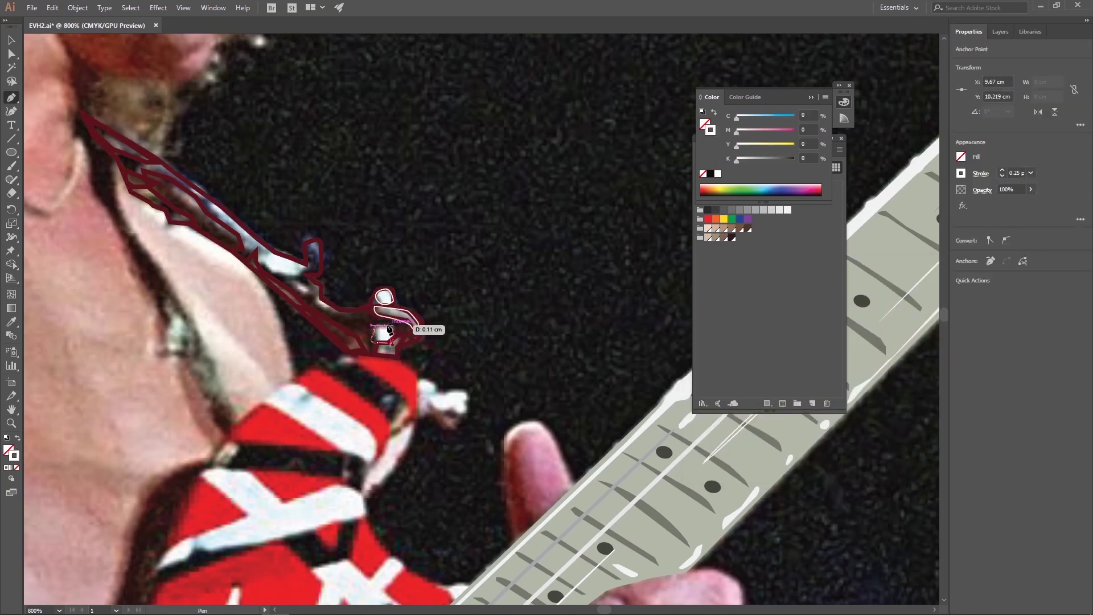
scroll(11, 102, "up", 2)
left_click(11, 98)
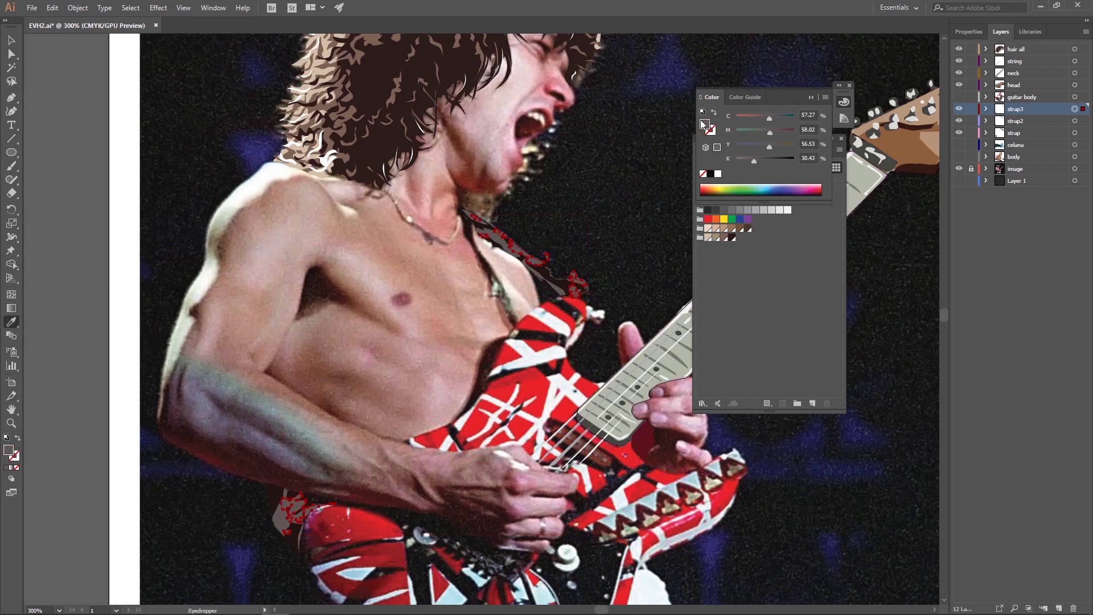
Fill the strap highlight with light grey and close the highlight shape.
double_click(705, 125)
left_click(963, 303)
key("z")
left_click(497, 355)
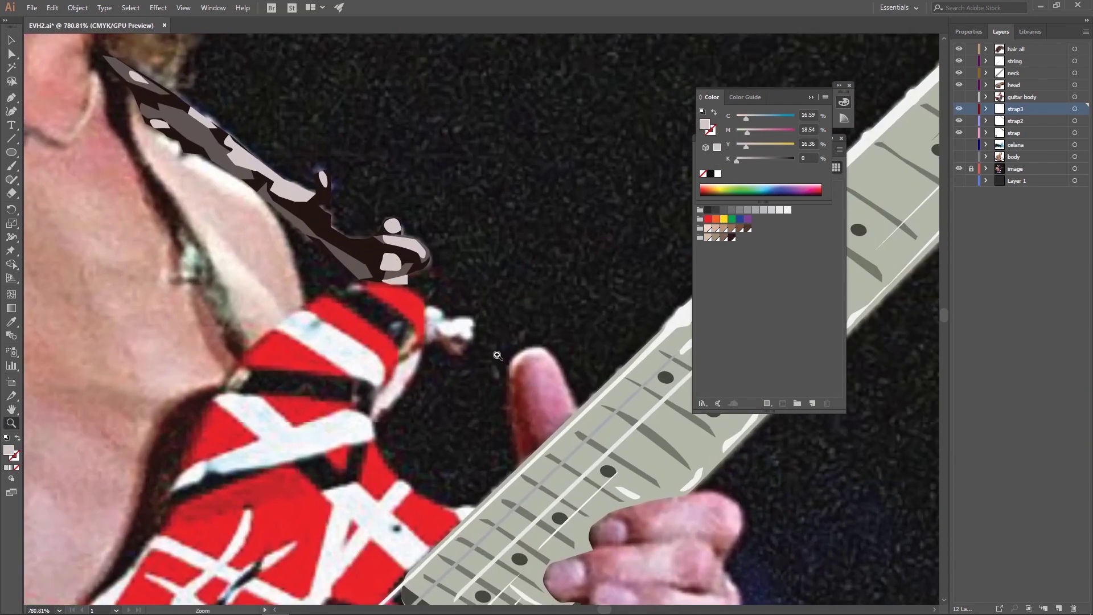
left_click(433, 344)
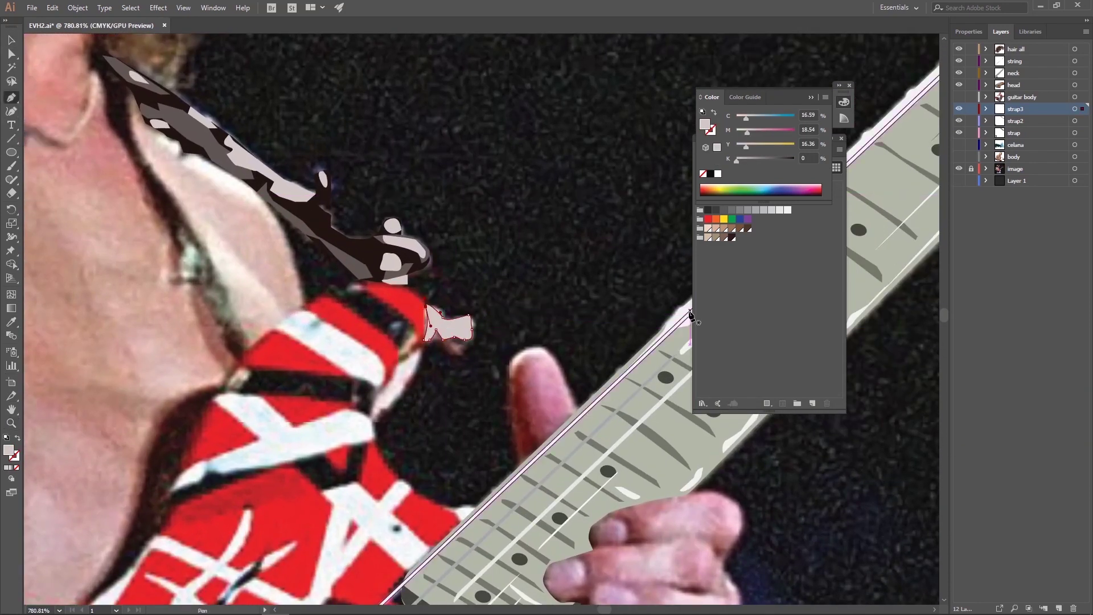
Give the strap the photo's dark colour with the Eyedropper and fill the strap2 shape dark.
left_click(1075, 133)
key("i")
left_click(369, 245)
key("v")
left_click_drag(427, 230, 318, 273)
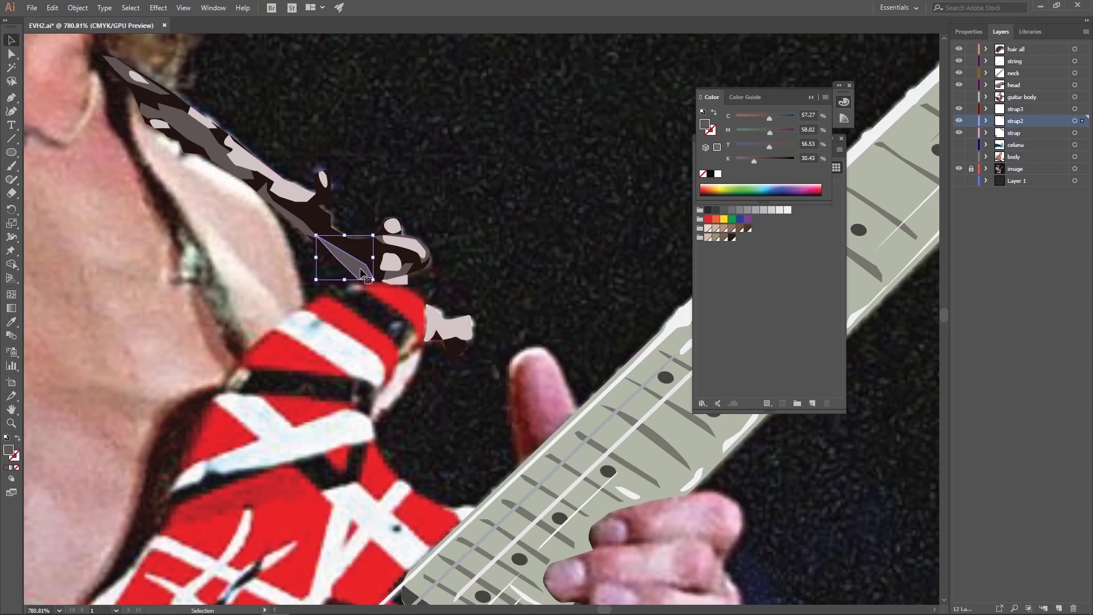
double_click(705, 124)
key("Return")
Turn the vector guitar body back on and zoom in on the lower guitar.
key("z")
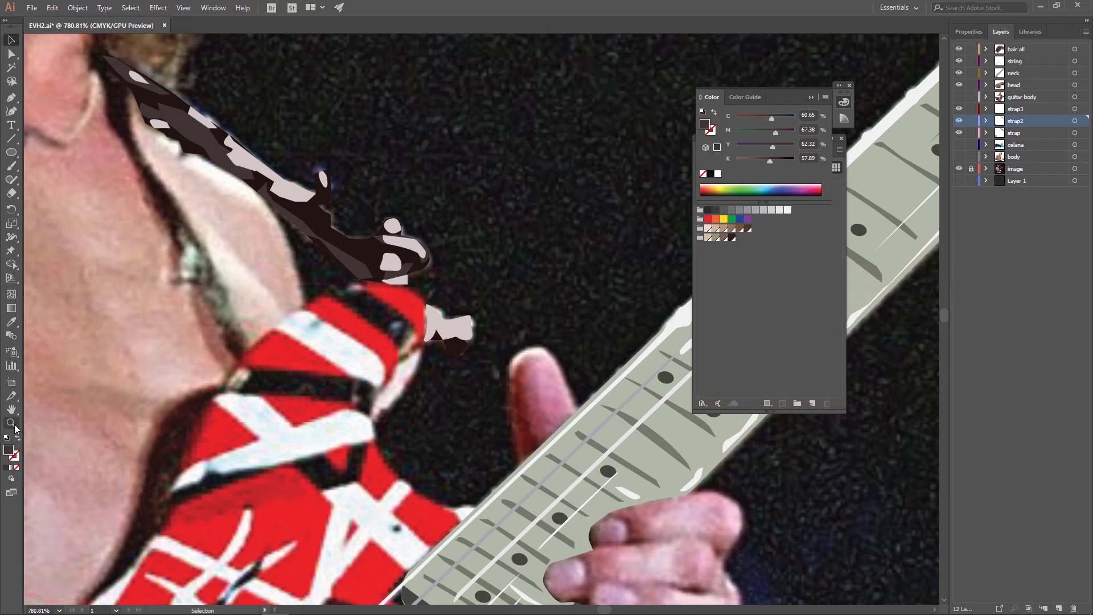
left_click(426, 318, "alt")
left_click(959, 97)
left_click(959, 145)
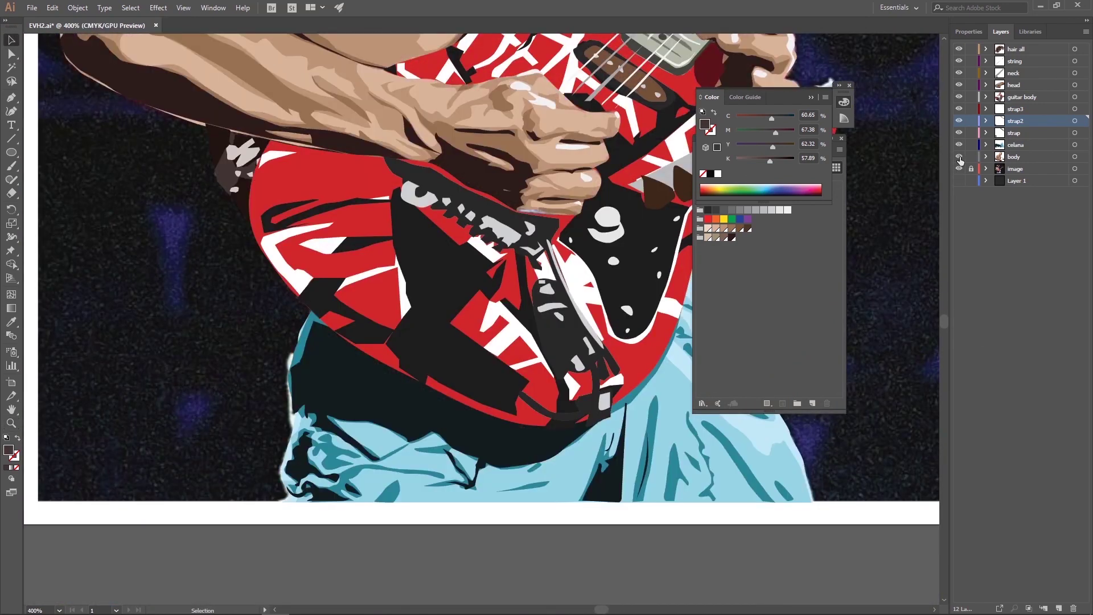
left_click(1019, 145)
key("z")
left_click(663, 239)
Rename the merged strap layer to starp.
double_click(1014, 109)
type("starp")
key("Return")
Hide the guitar body and add a new layer named cable.
left_click(959, 97)
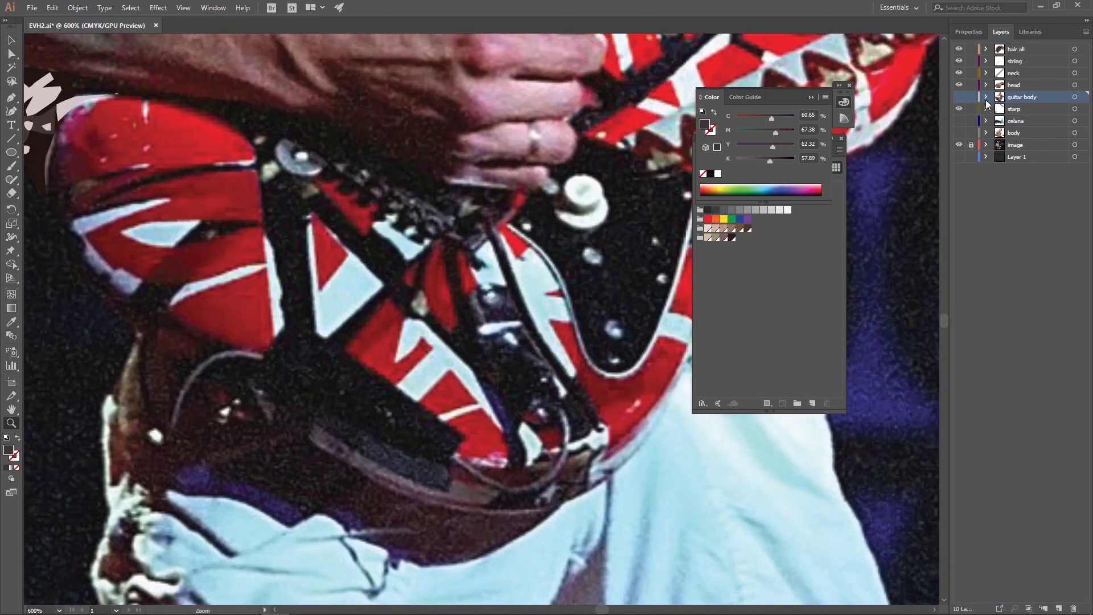
key("ctrl+alt+l")
type("cable")
key("Return")
Trace the cable under the guitar as a closed, curved path with a dark fill.
left_click_drag(301, 463, 370, 429)
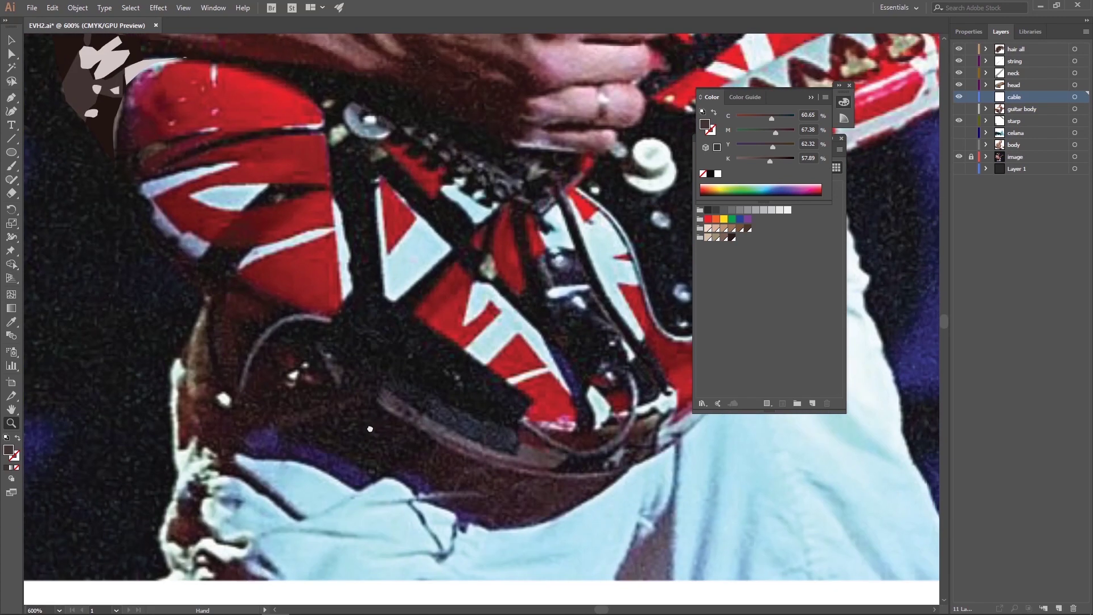
left_click(263, 331)
left_click(230, 390)
left_click(216, 302)
left_click(205, 336)
left_click(237, 402)
left_click_drag(252, 385, 262, 368)
left_click(270, 336)
left_click(308, 324)
double_click(8, 450)
left_click(964, 301)
left_click(986, 97)
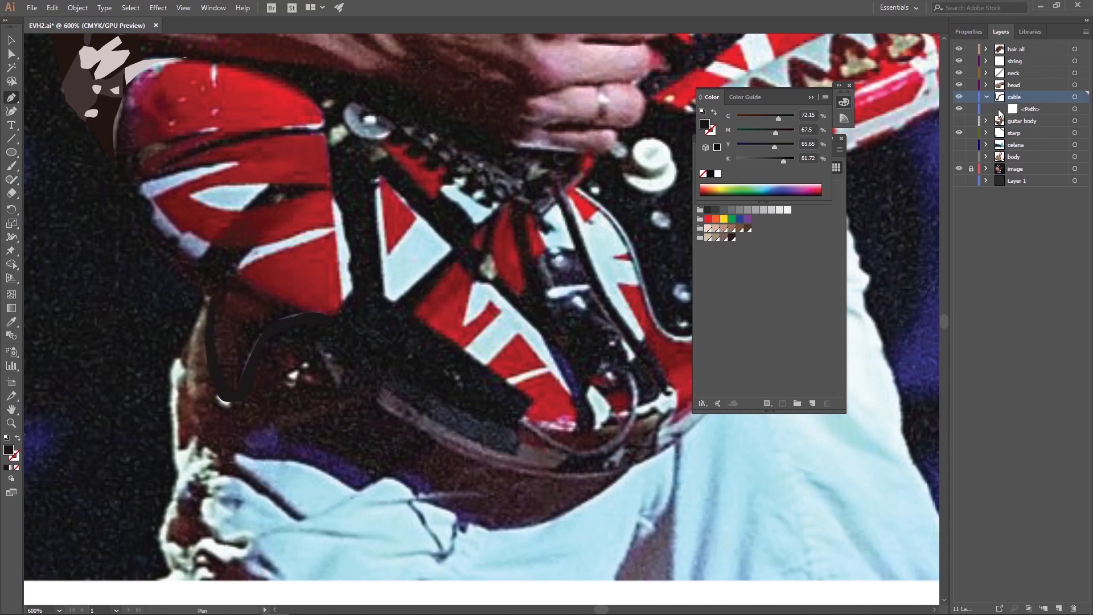
left_click(334, 322)
Change the cable's fill colour to grey.
double_click(8, 450)
left_click(968, 303)
key("v")
double_click(9, 449)
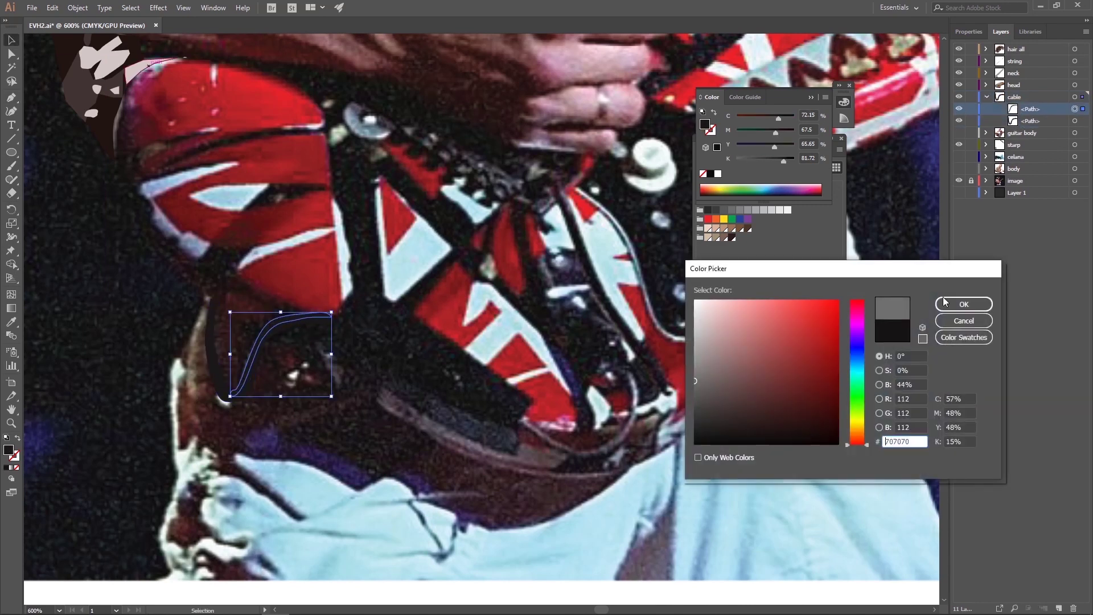
left_click(896, 302)
left_click(959, 133)
Show the guitar body, celana and body layers again and expand the cable layer.
left_click(987, 97)
left_click(959, 144)
left_click(959, 133)
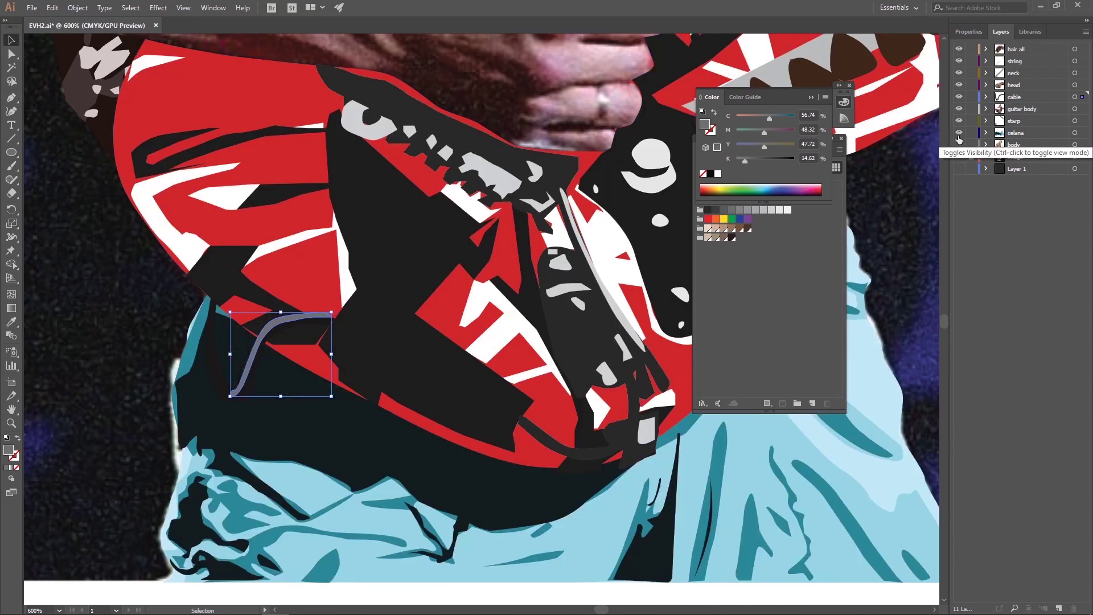
left_click(987, 97)
Draw additional curved grey cable strokes below the guitar.
key("p")
scroll(456, 284, "right", 5)
left_click_drag(396, 341, 434, 409)
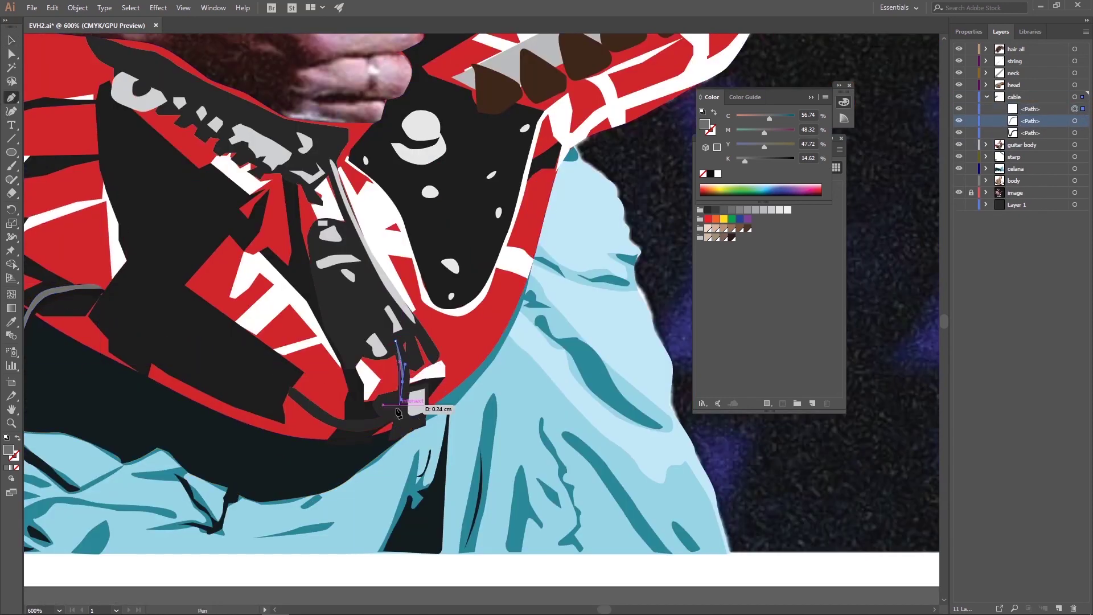
left_click_drag(306, 405, 325, 417)
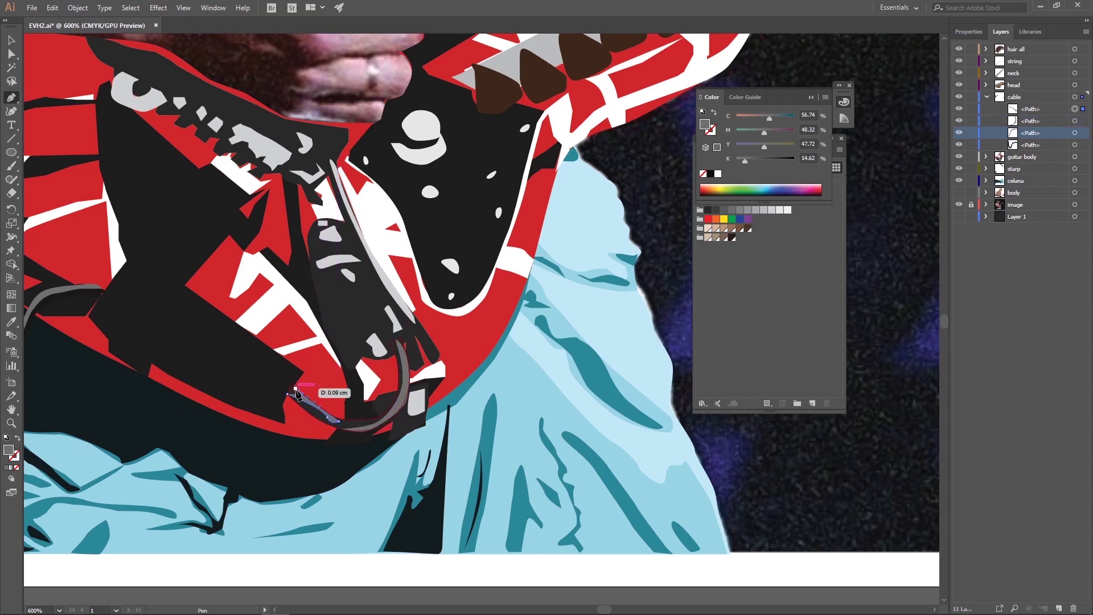
key("v")
scroll(419, 297, "down", 3)
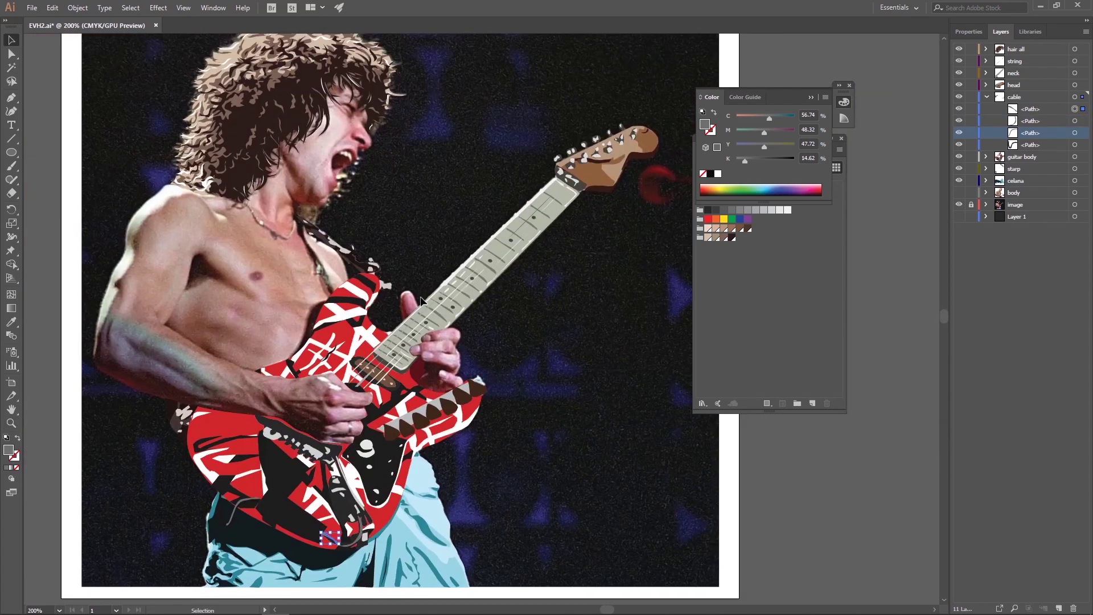
Zoom into the face, collapse the cable layer, and add a hair blkg layer above the image layer.
left_click(341, 174)
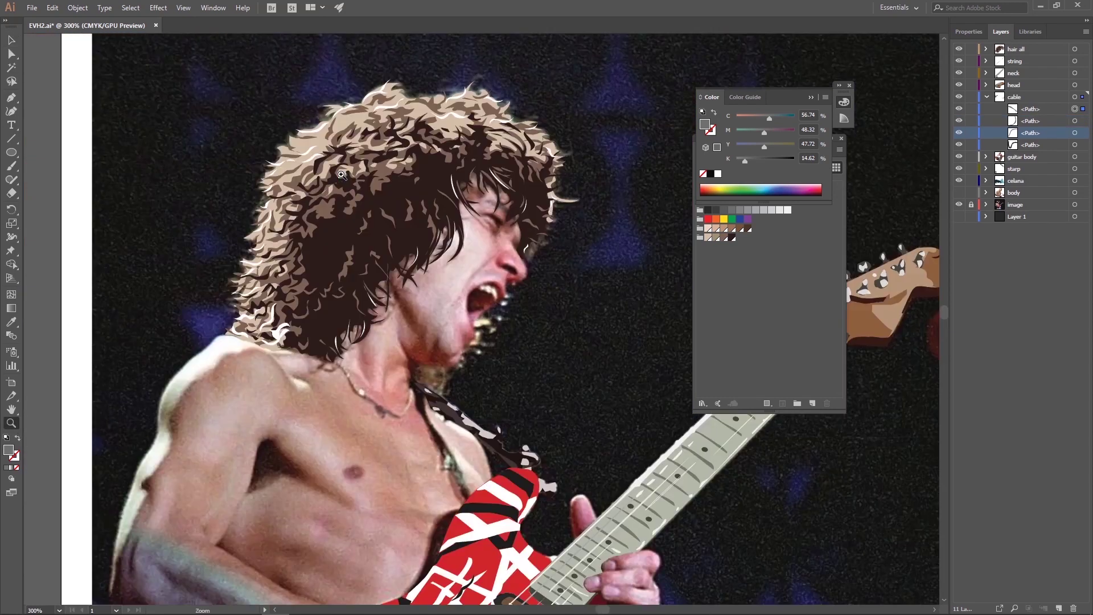
left_click(499, 332)
left_click(500, 358)
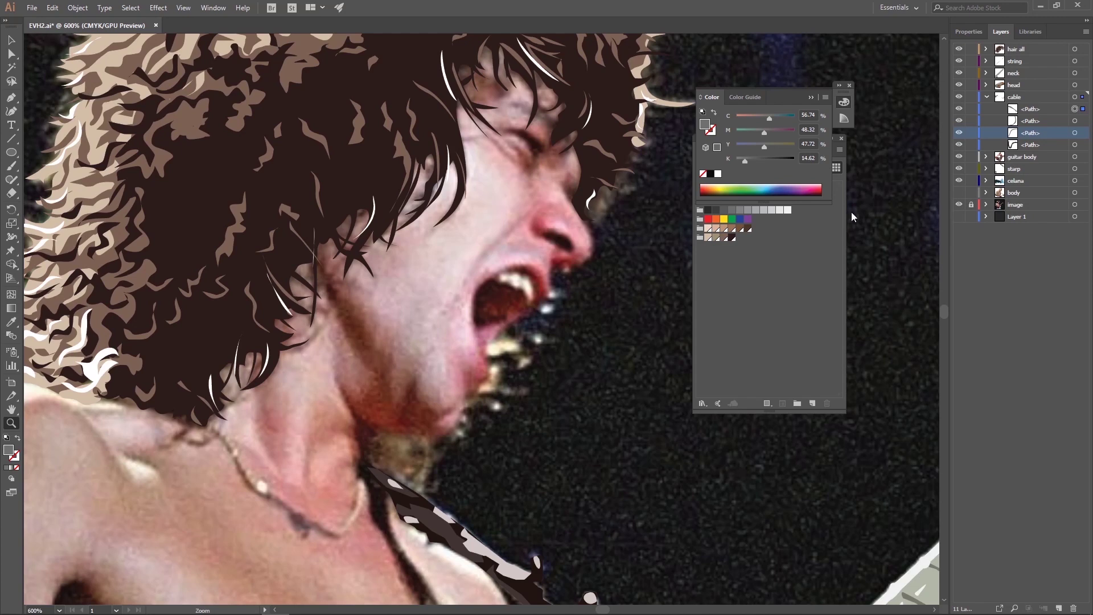
left_click(987, 97)
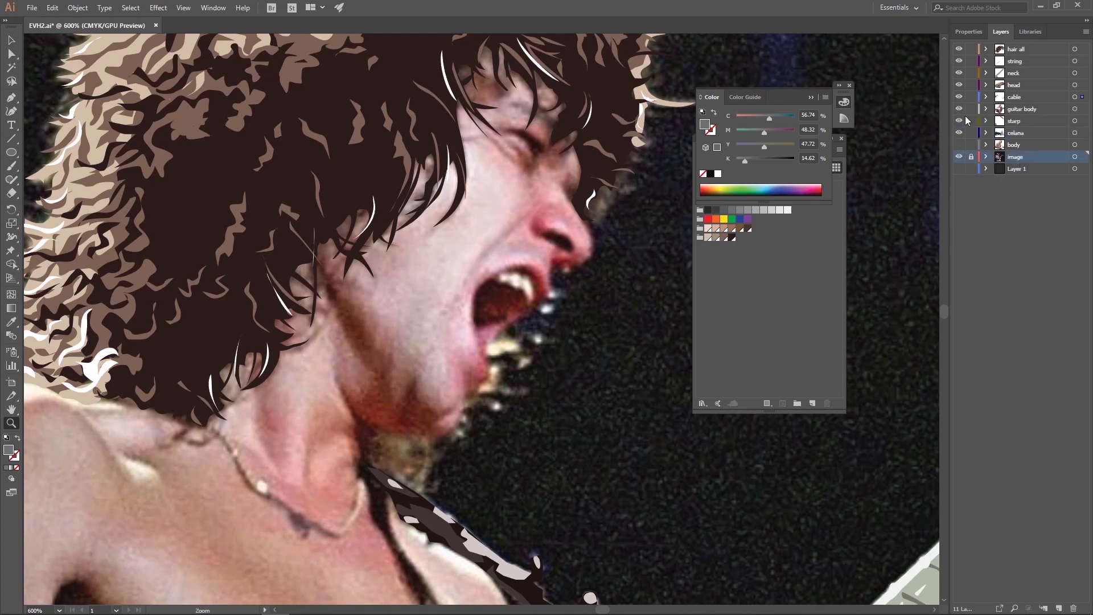
left_click(1086, 32)
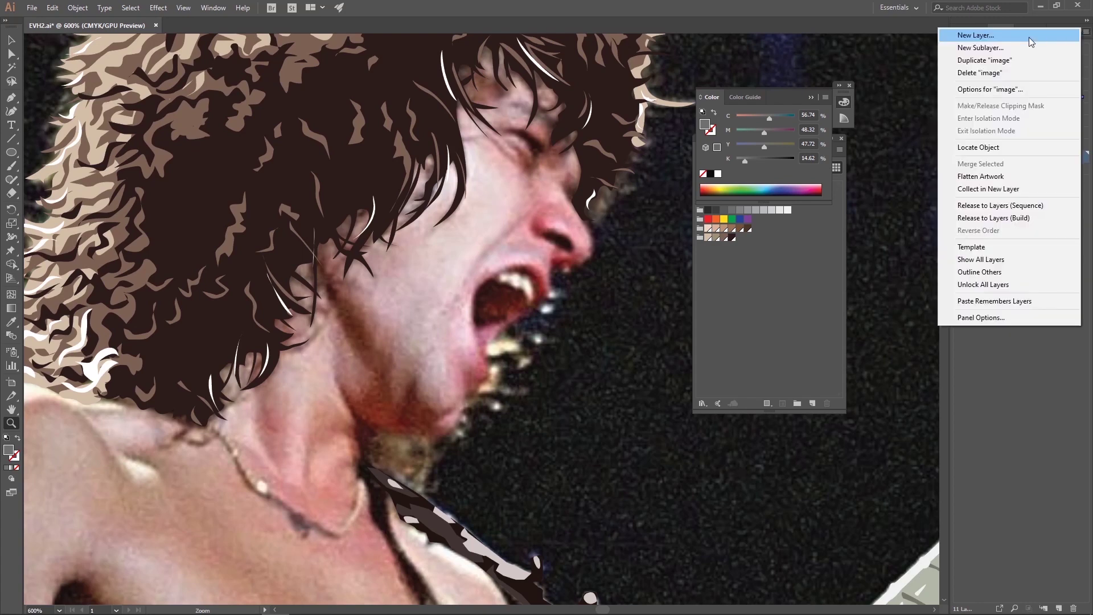
left_click(1033, 40)
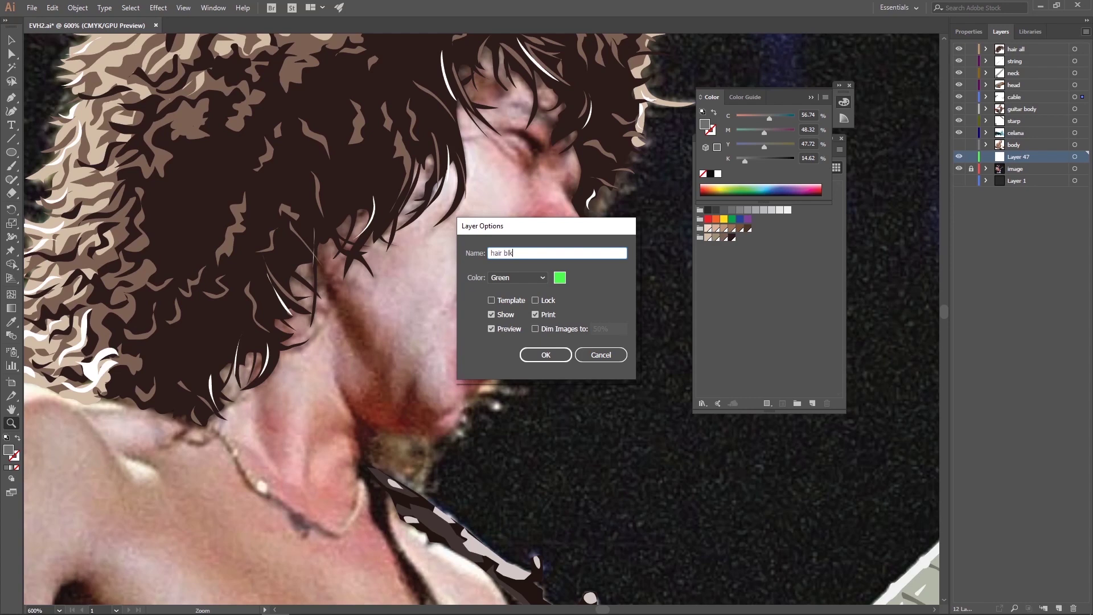
type("g")
key("Return")
Trace the back hair shape below the chin on hair blkg and fill it brown.
left_click(502, 393)
left_click(538, 340)
left_click(484, 395)
left_click(497, 407)
left_click(466, 437)
left_click(434, 460)
left_click(420, 493)
left_click(365, 437)
left_click(451, 347)
left_click(506, 331)
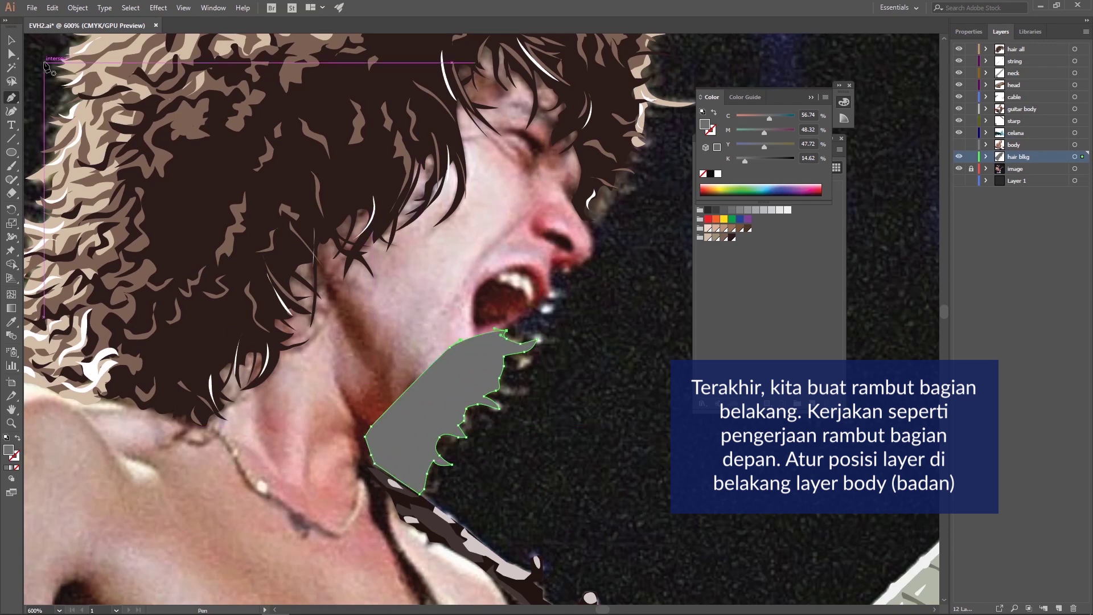
left_click(724, 238)
Turn the brown chin shape into an outline to see the photo, zoomed in on the chin.
key("v")
left_click(26, 427)
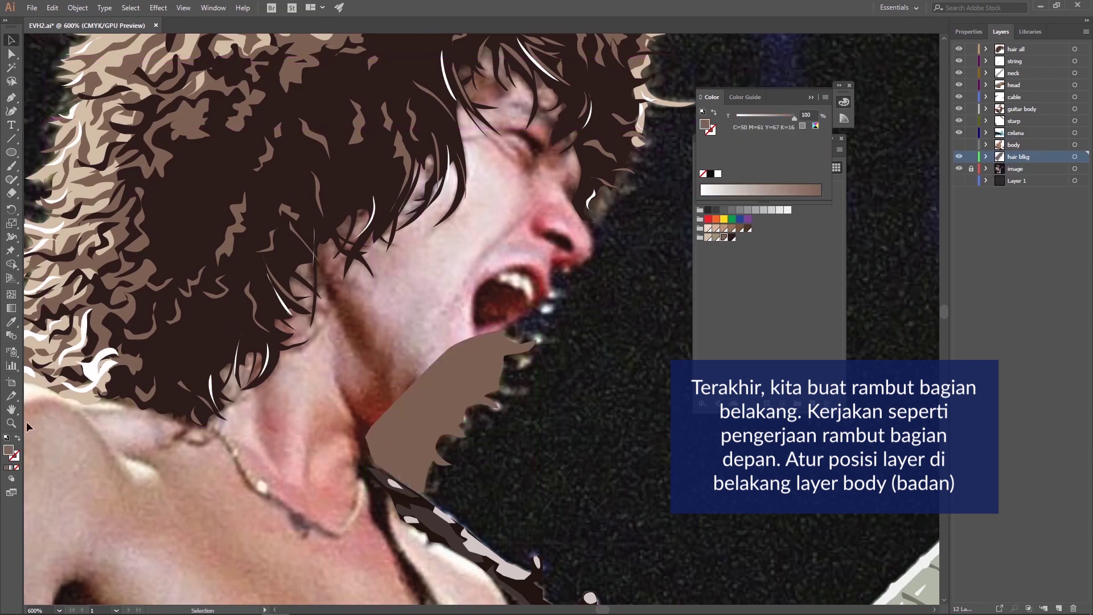
left_click(1074, 157)
key("shift+x")
key("ctrl+equal")
key("z")
Add Layer 48 above hair blkg and trace a light strand near the mouth and lower teeth.
left_click(1086, 31)
left_click(968, 37)
key("p")
left_click(431, 228)
left_click(477, 216)
left_click(458, 235)
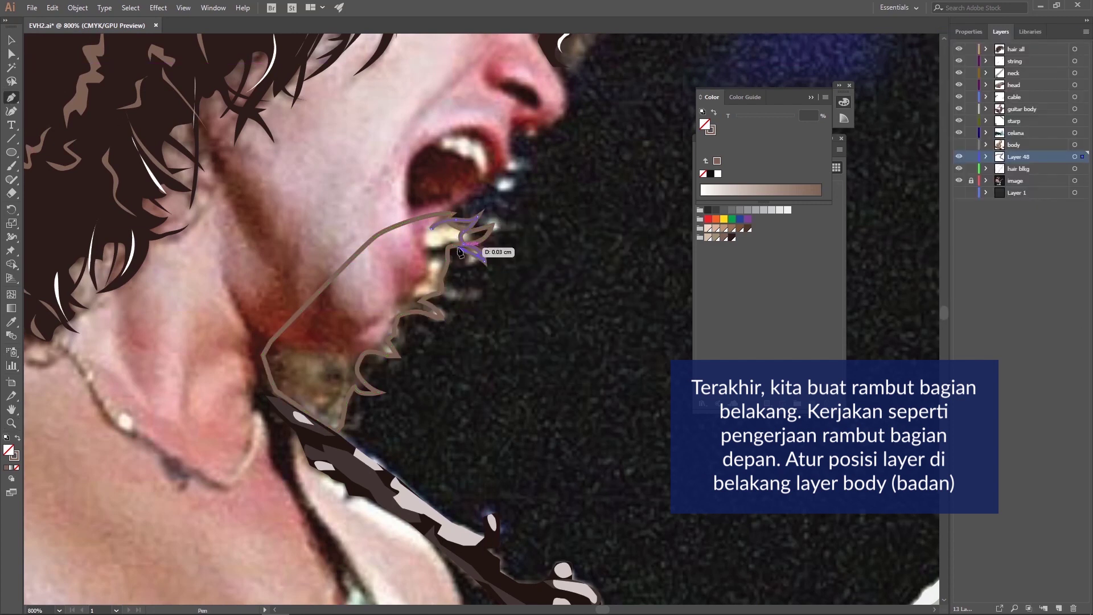
left_click(414, 298)
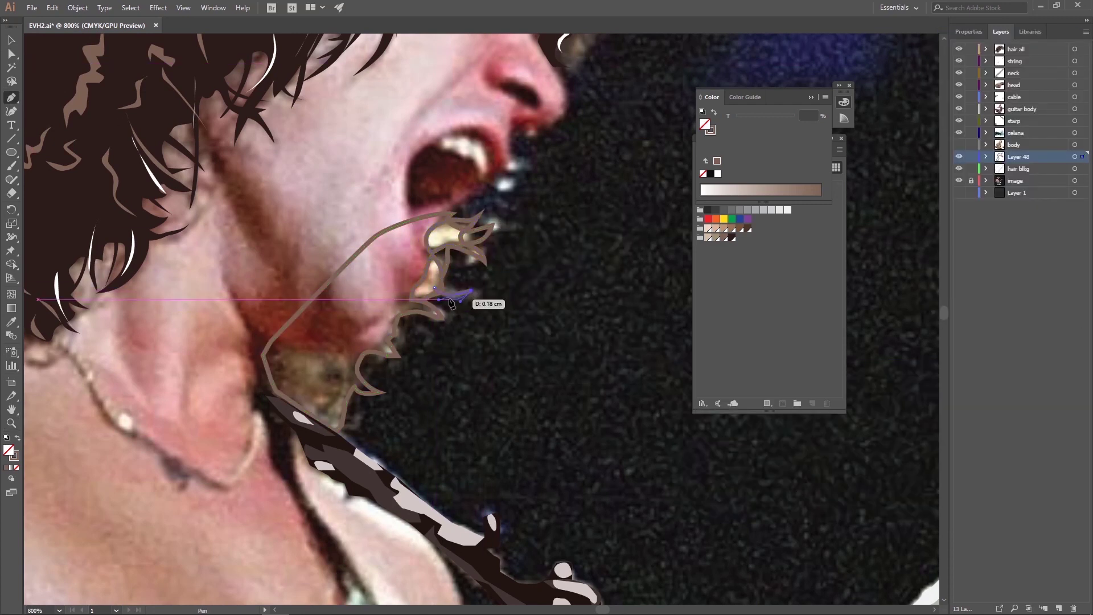
Trace a second light strand shape below the first and zoom back out.
left_click(390, 317)
left_click(407, 340)
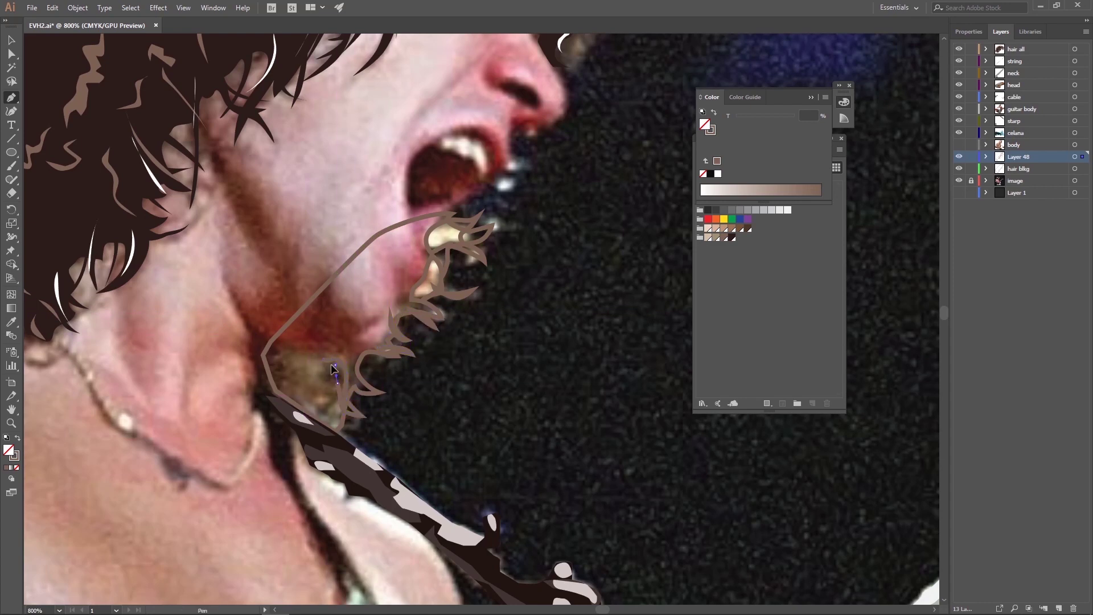
left_click(313, 392)
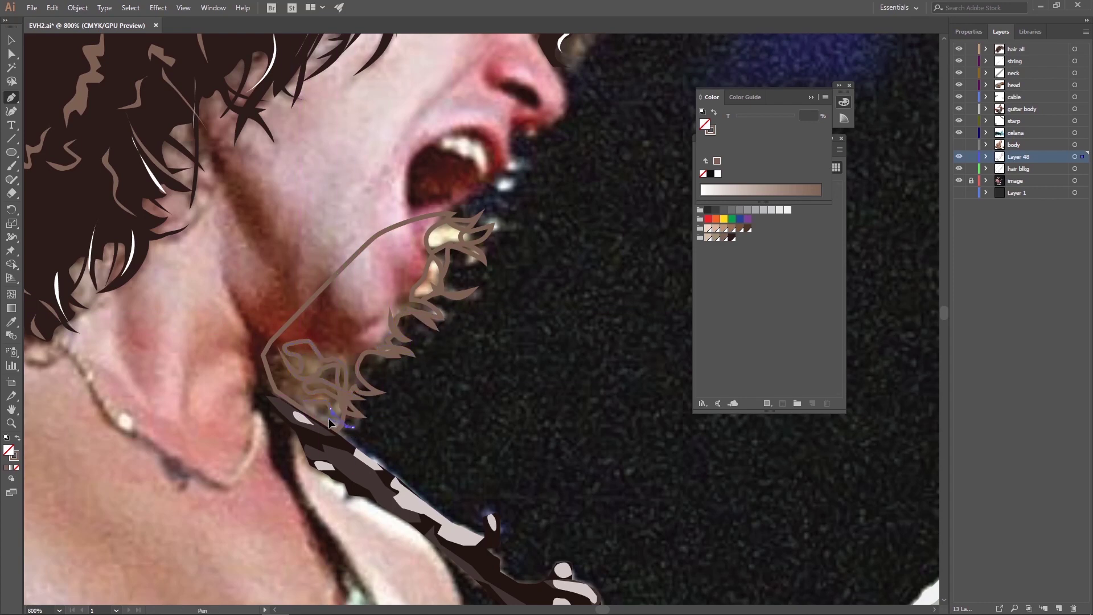
key("v")
key("ctrl+minus")
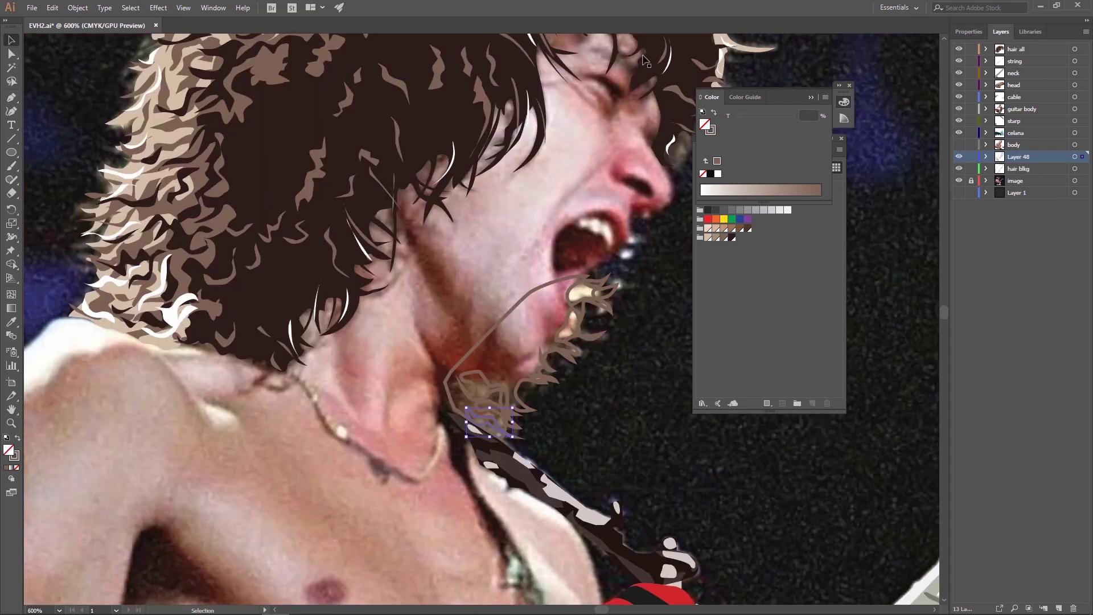
Restore the brown back hair shape's fill and select all shapes on Layer 48.
left_click(1076, 159)
key("shift+x")
left_click(1075, 159)
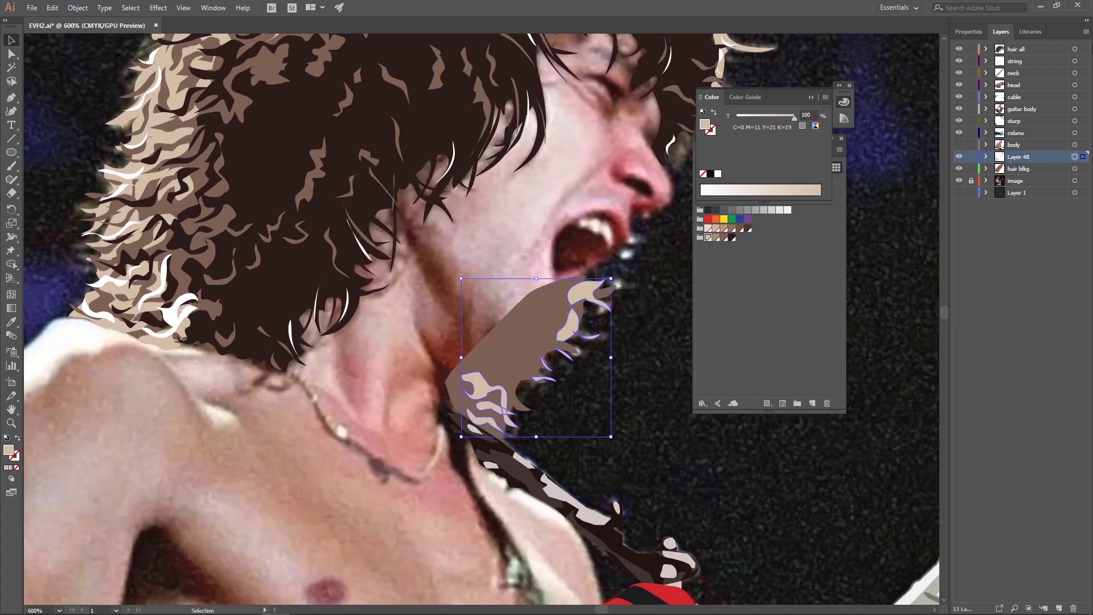
key("ctrl+plus")
Trace and close the dark shadow shape at the neck along the jaw line.
key("p")
left_click(345, 359)
left_click(357, 376)
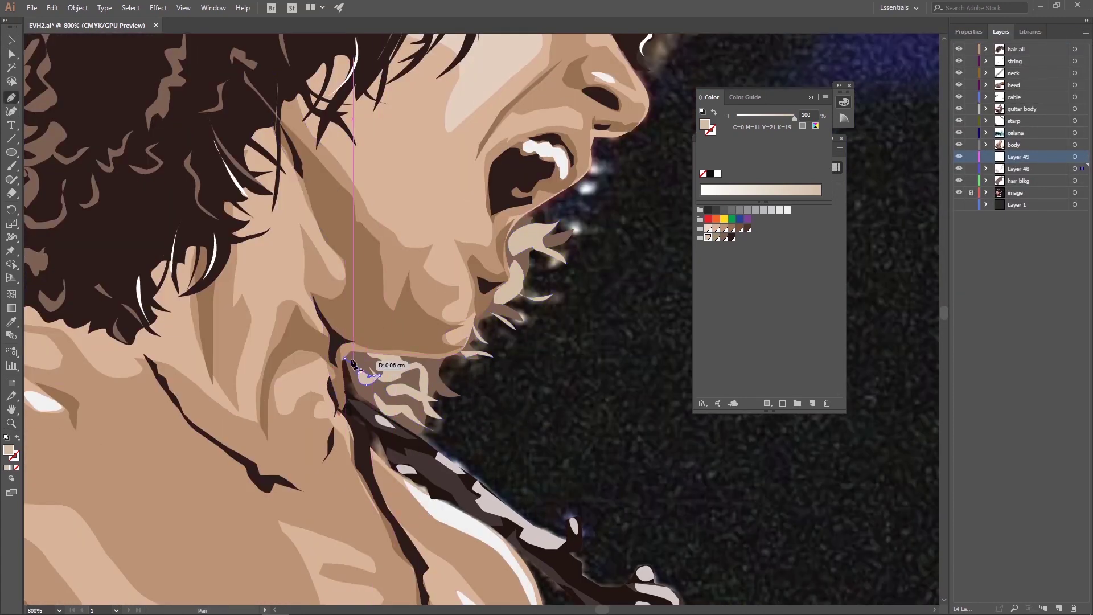
left_click(366, 380)
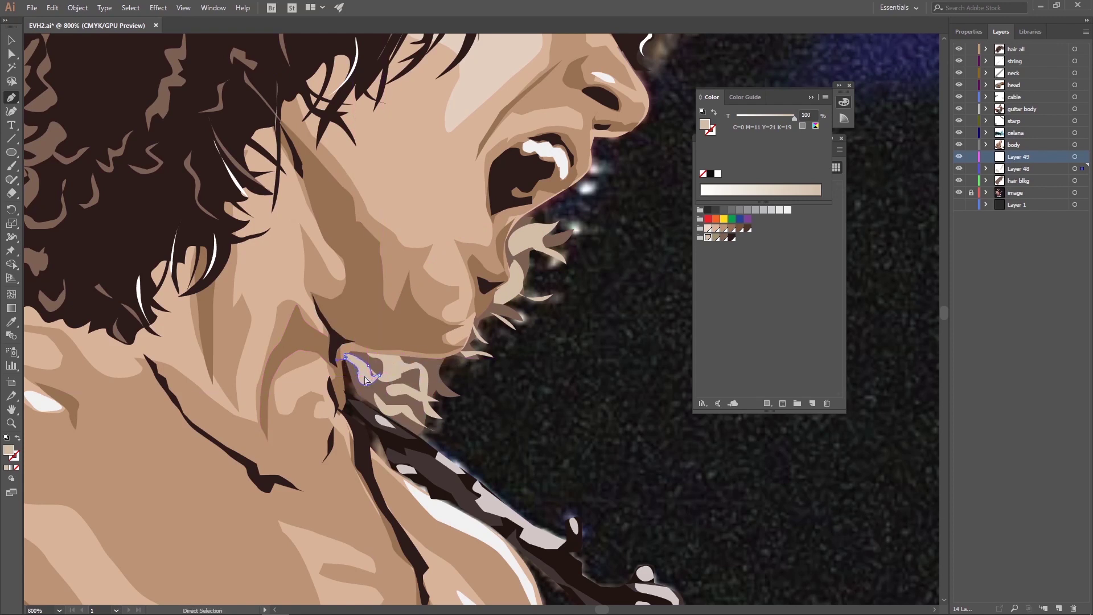
left_click(365, 345)
left_click(407, 353)
left_click(456, 373)
left_click(429, 361)
left_click(404, 362)
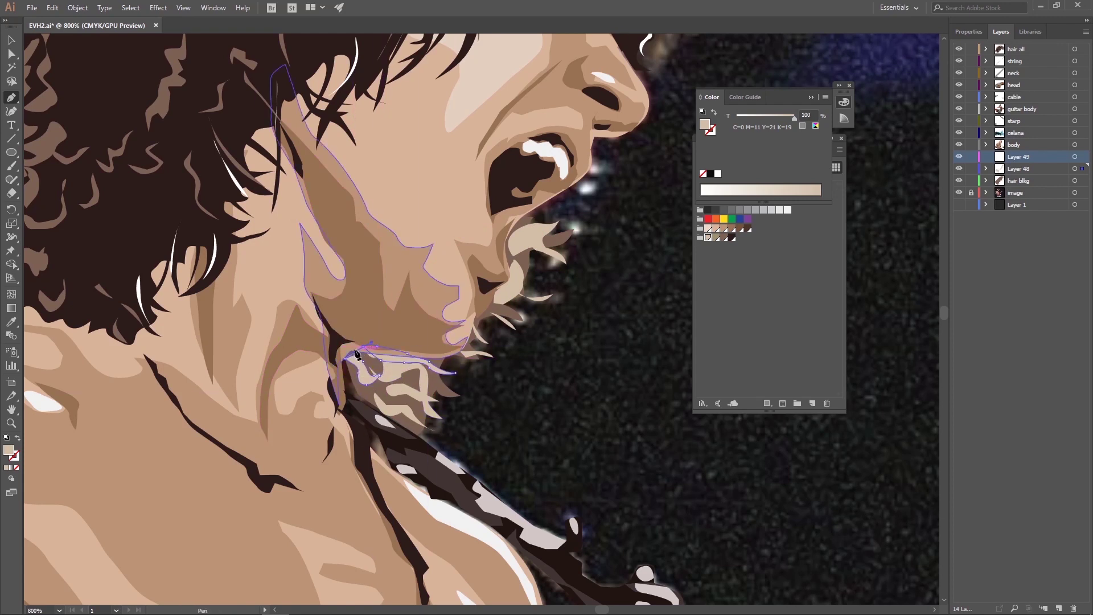
left_click(365, 385)
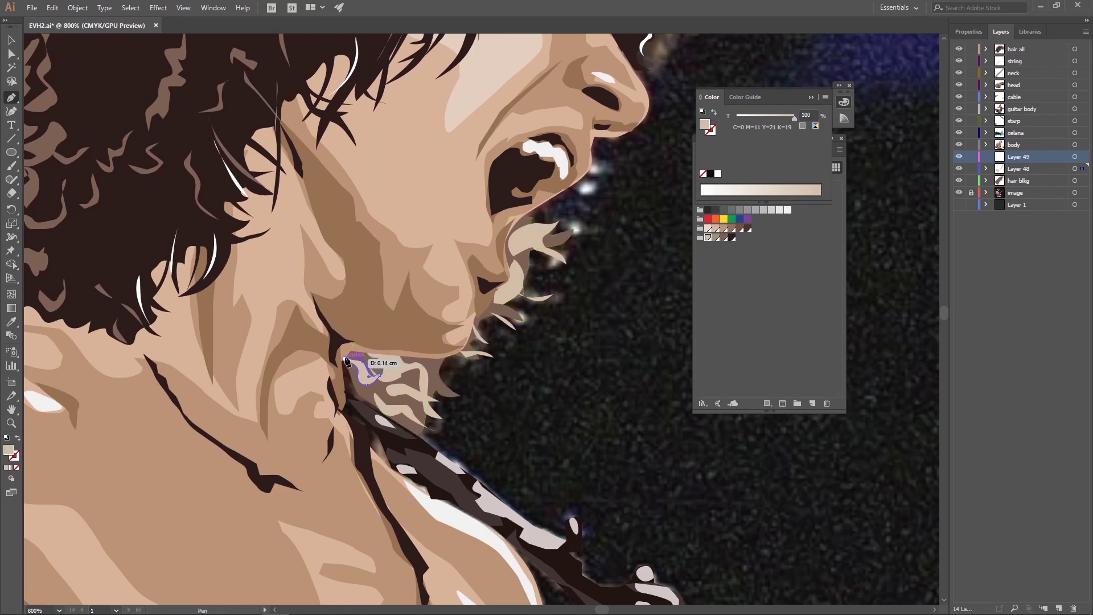
scroll(377, 377, "up", 5)
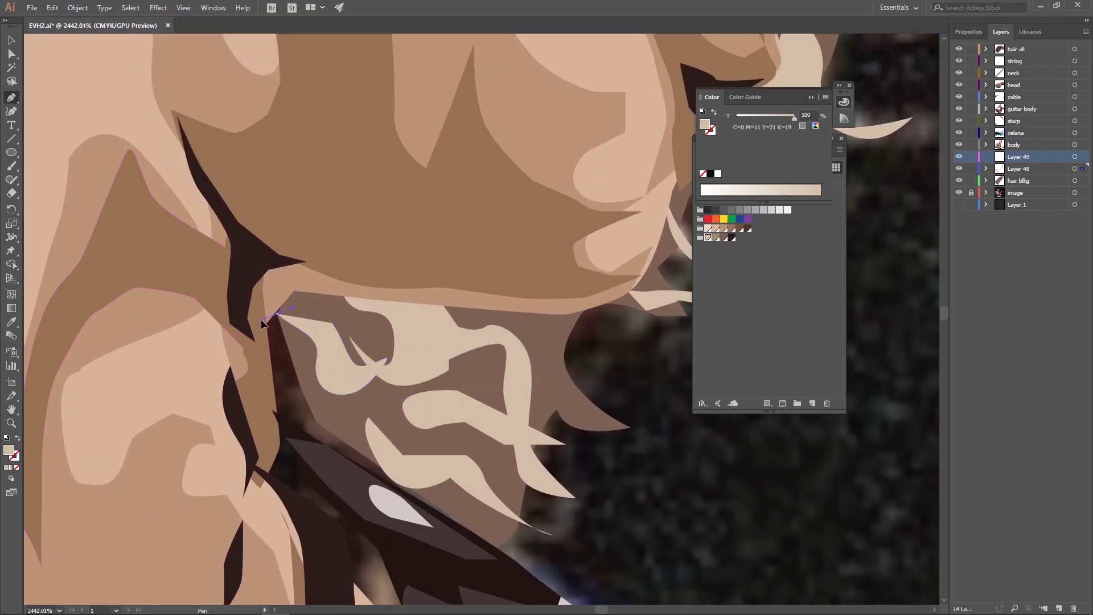
scroll(393, 311, "right", 5)
left_click(393, 312)
Sample dark brown with the Eyedropper, add a shadow under the jaw and a light pink strand.
left_click_drag(317, 490, 383, 491)
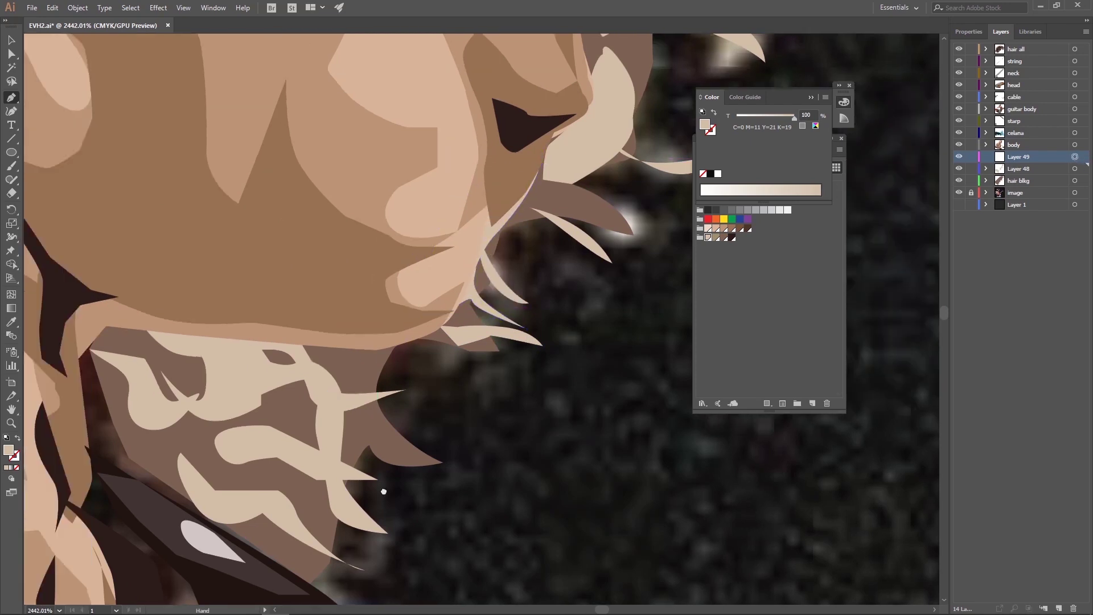
key("i")
left_click(519, 114)
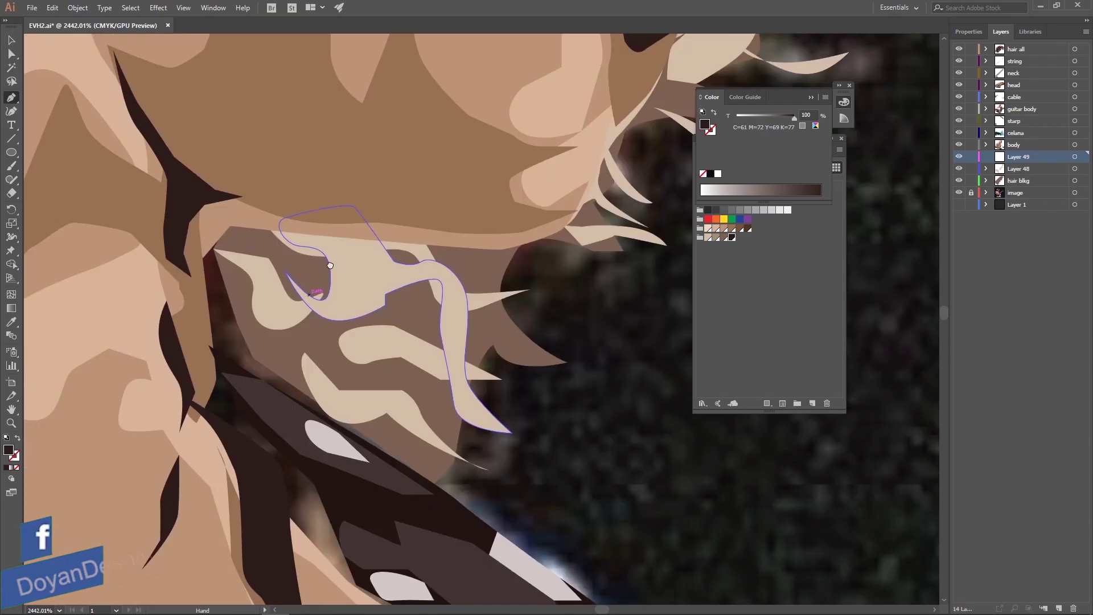
key("ctrl")
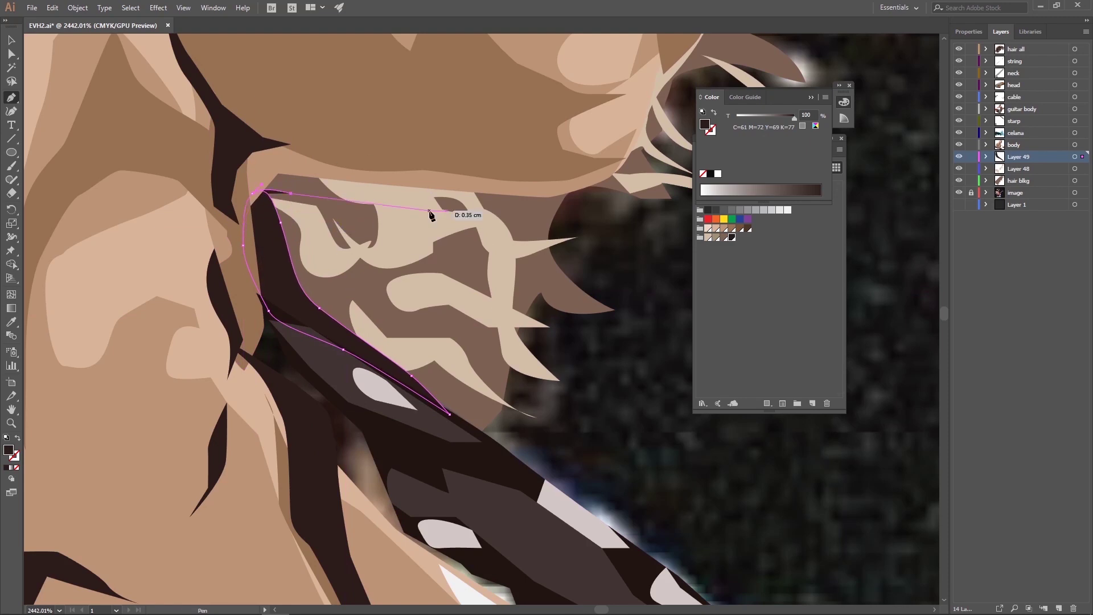
left_click(373, 214)
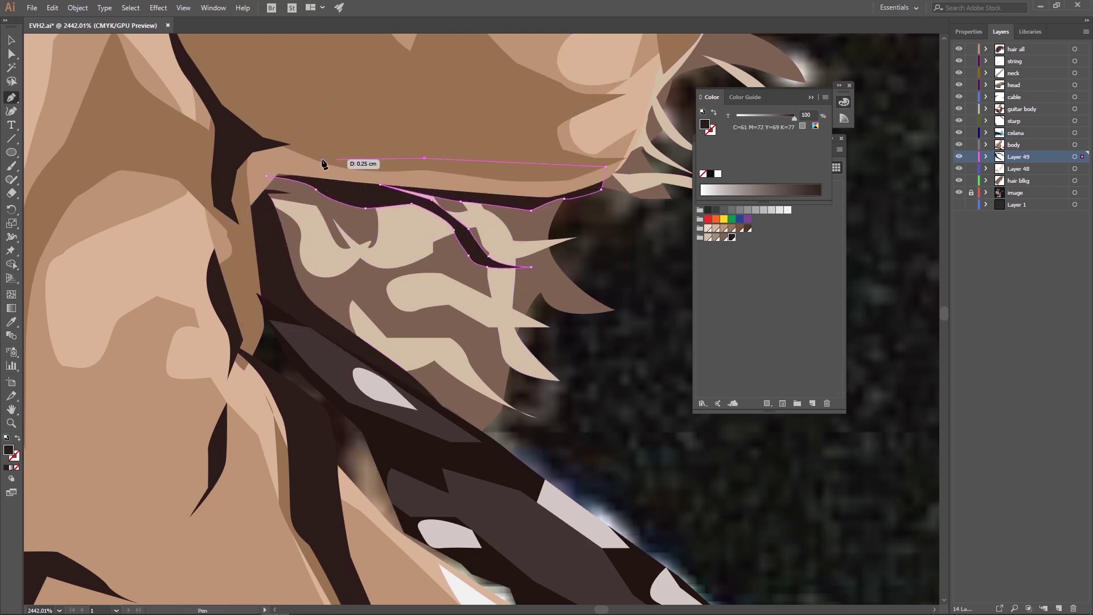
left_click_drag(536, 160, 339, 240)
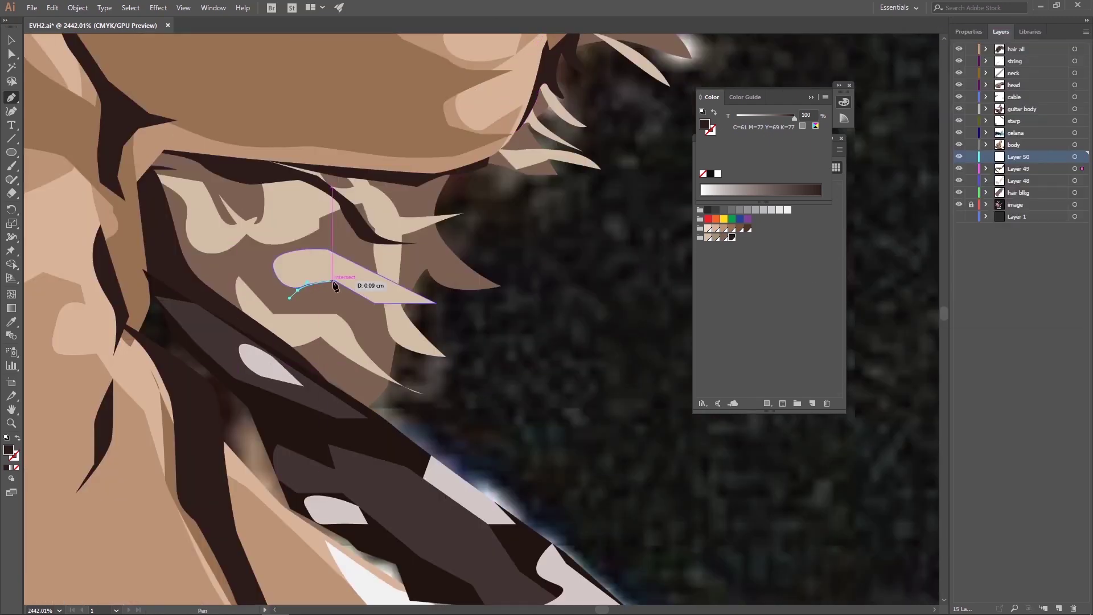
left_click(12, 322)
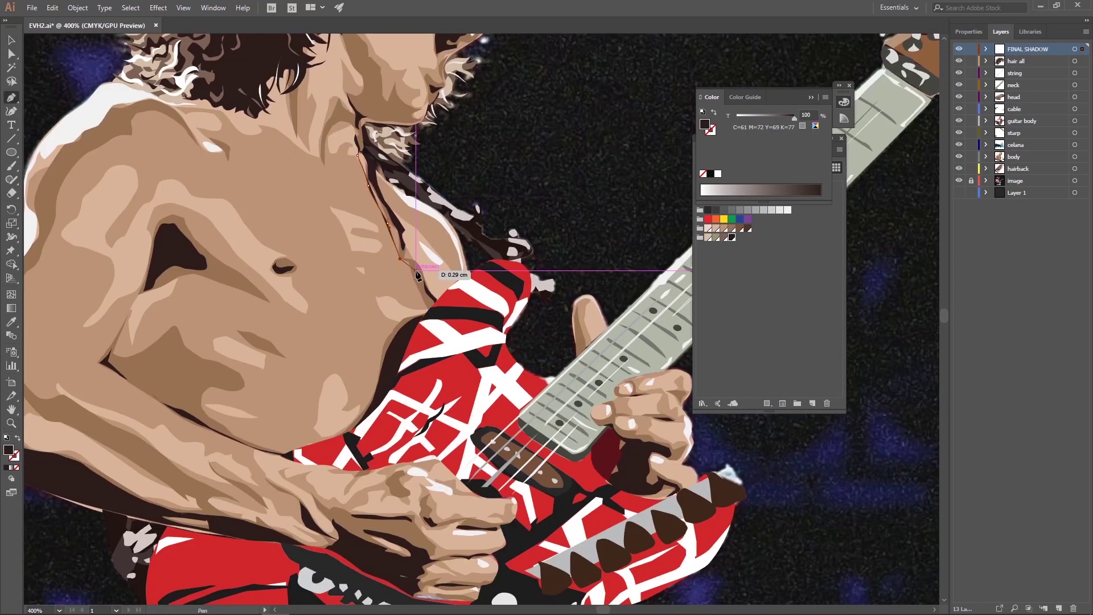
Trace the dark shadow along the chest and under the arm, then lower its opacity.
left_click(417, 275)
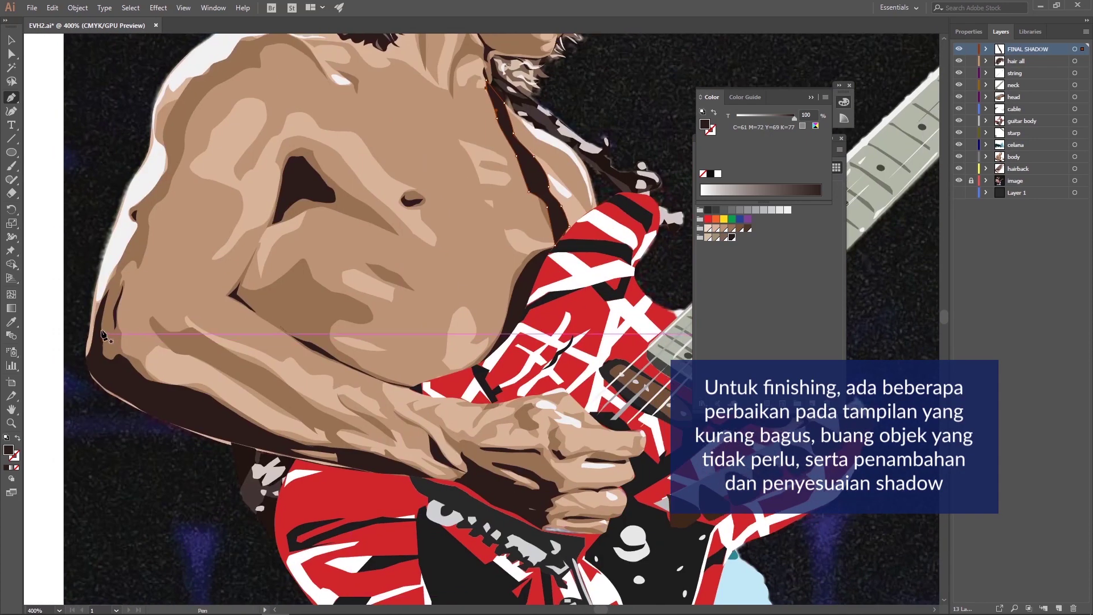
left_click(490, 507)
left_click(416, 478)
left_click(205, 436)
left_click(114, 393)
left_click(88, 329)
left_click(96, 307)
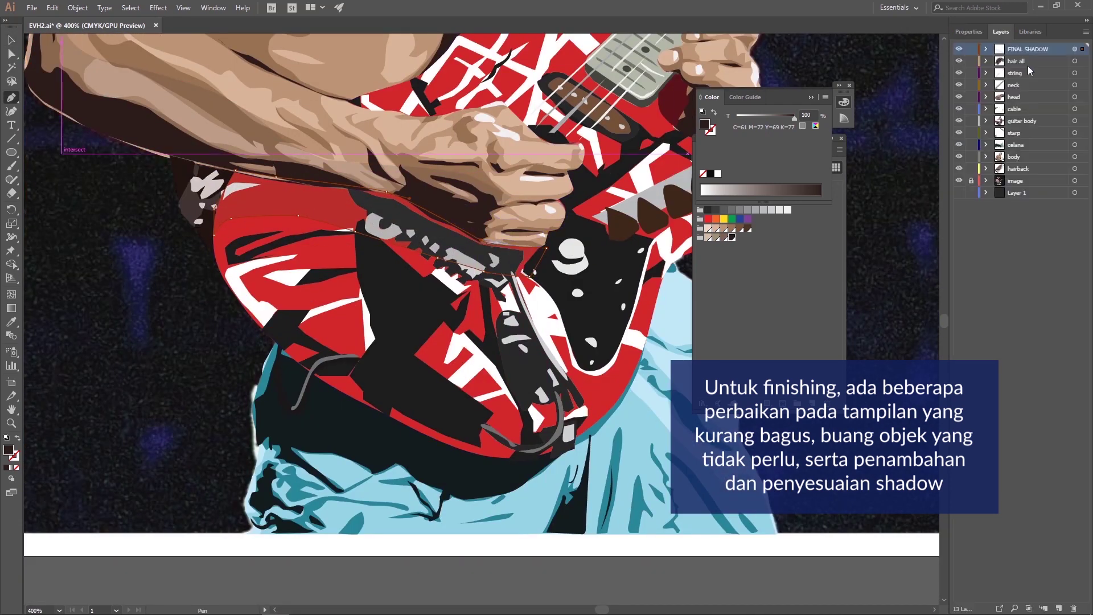
left_click(1031, 189)
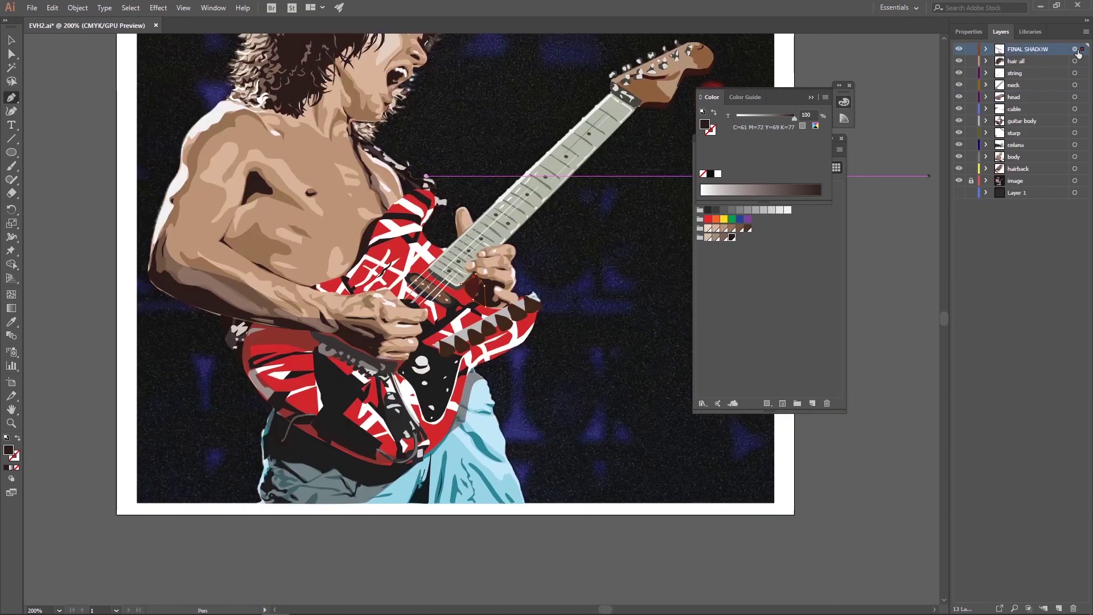
Adjust the FINAL SHADOW layer's settings and blend options, then zoom out to the whole artwork.
left_click(733, 215)
key("v")
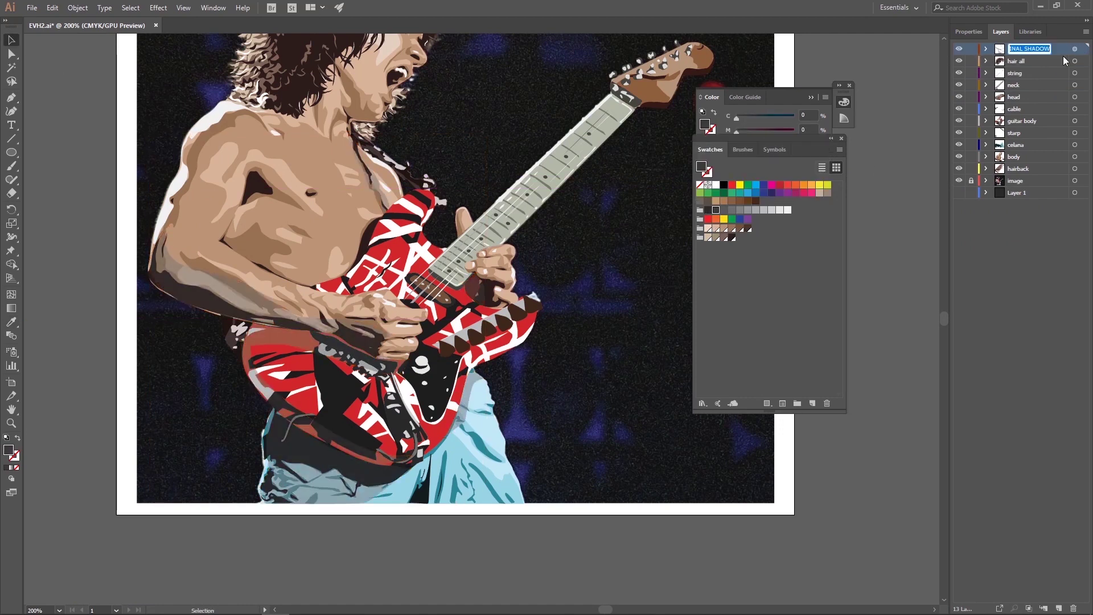
double_click(1036, 49)
key("Escape")
left_click(78, 8)
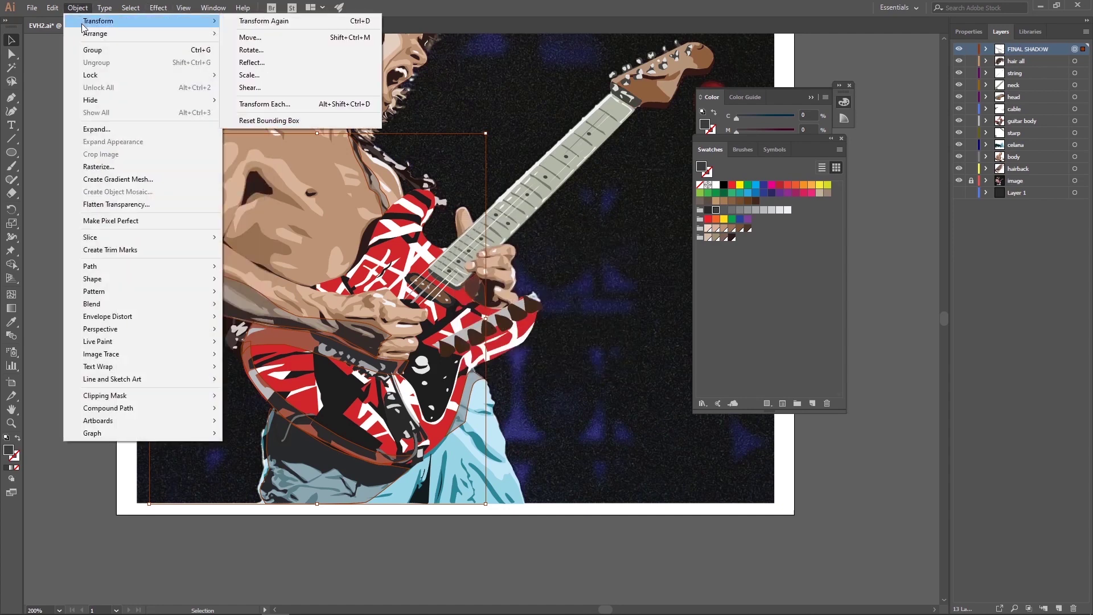
left_click(280, 329)
key("Escape")
key("z")
left_click(390, 424, "alt")
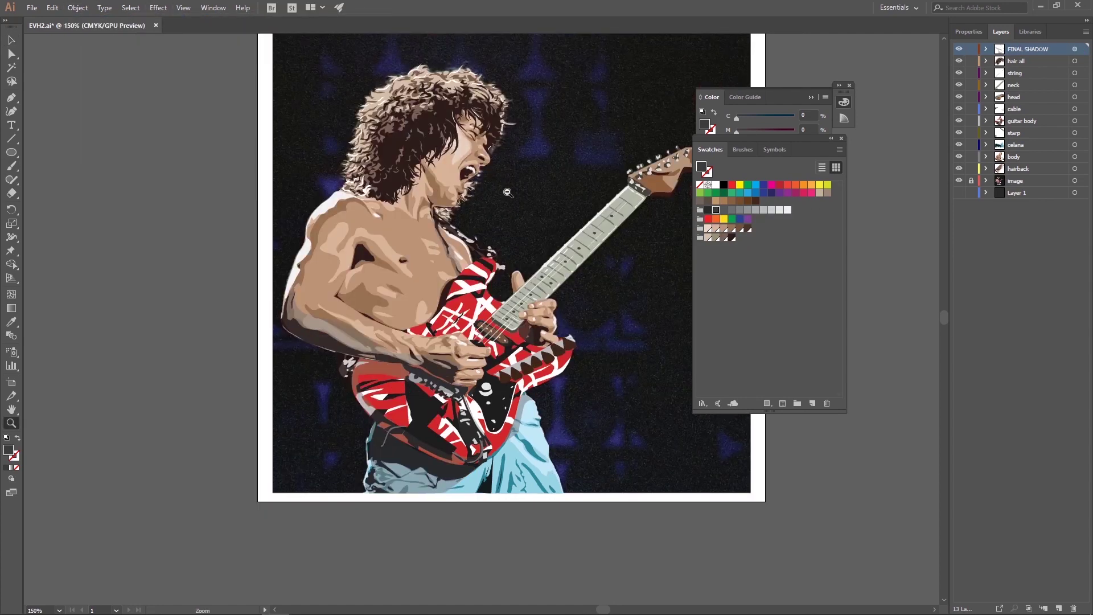
Hide the reference photo layer, show Layer 1 and select the background rectangle.
left_click(1075, 49)
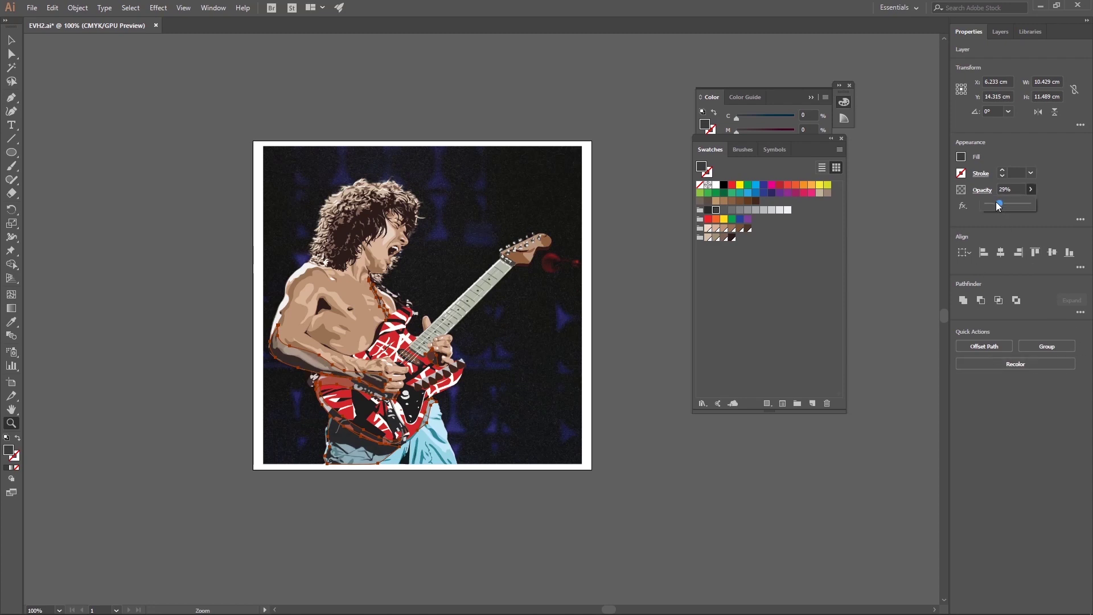
left_click(1000, 31)
left_click(959, 181)
left_click(323, 255)
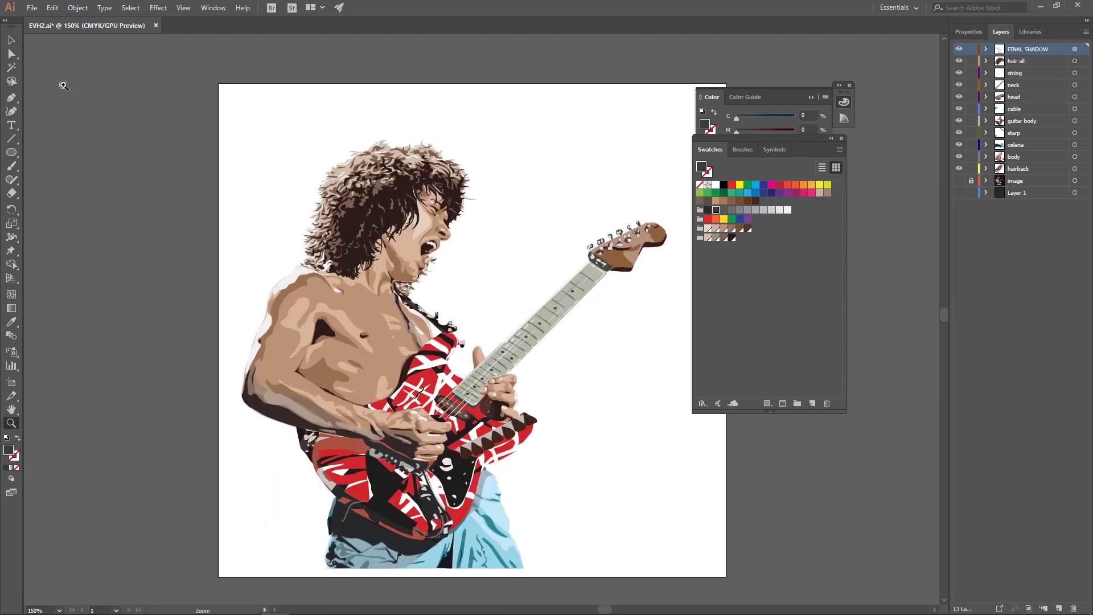
key("v")
left_click(958, 192)
left_click(1013, 206)
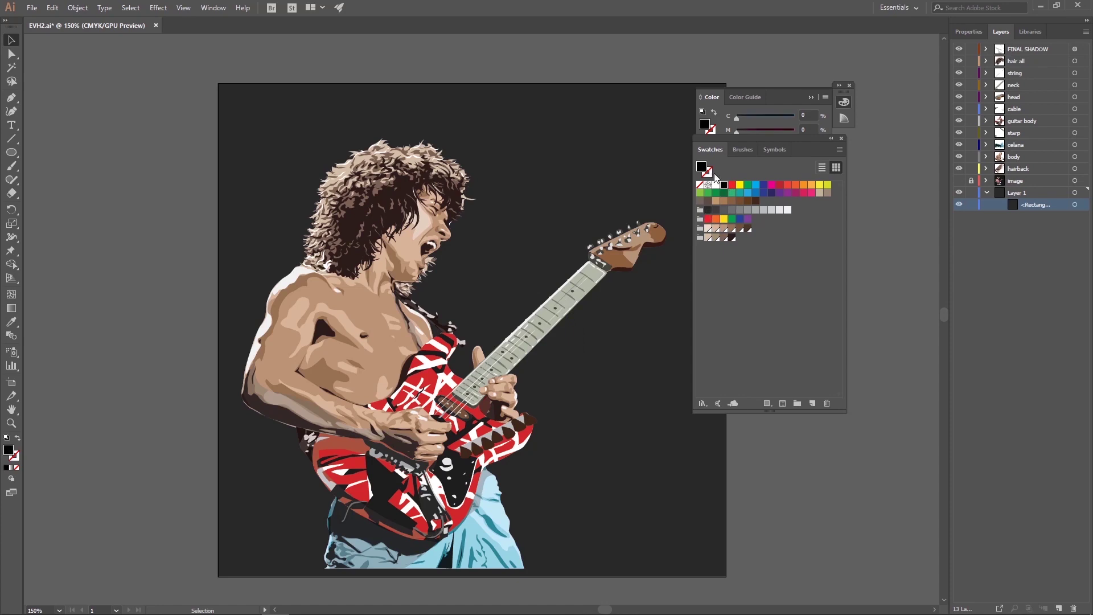
Fill the background rectangle with dark charcoal in the Color Picker.
key("v")
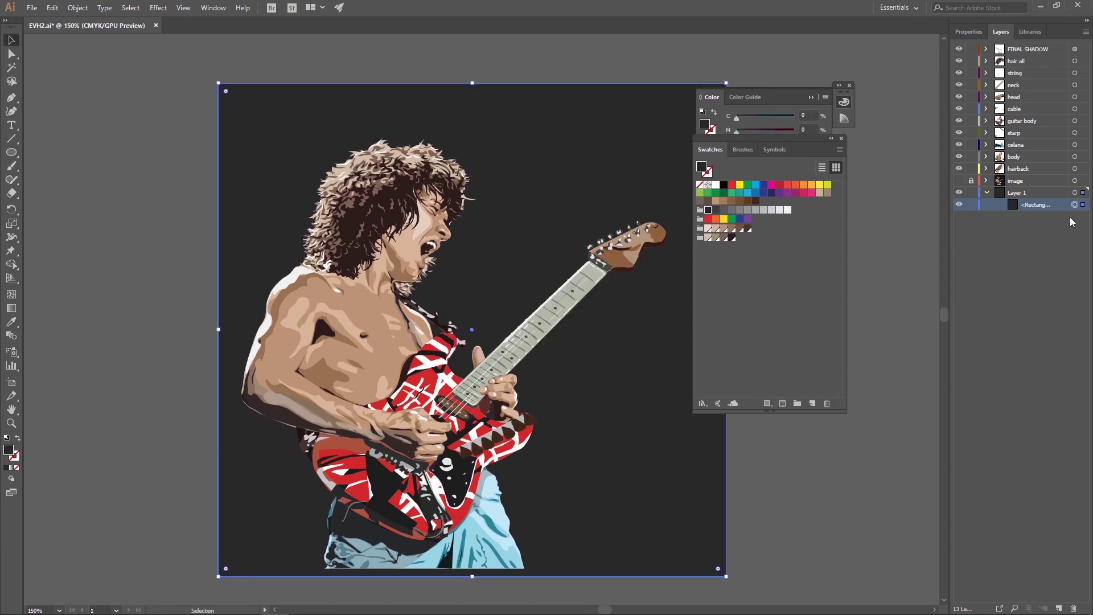
left_click(724, 184)
double_click(702, 166)
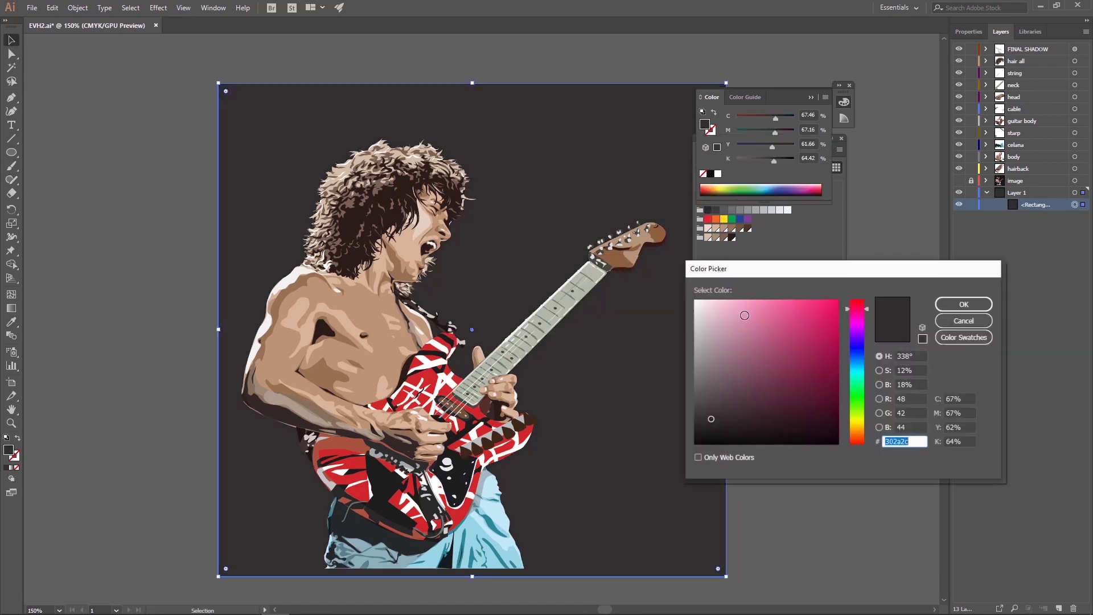
left_click(964, 304)
key("z")
left_click_drag(353, 341, 395, 321)
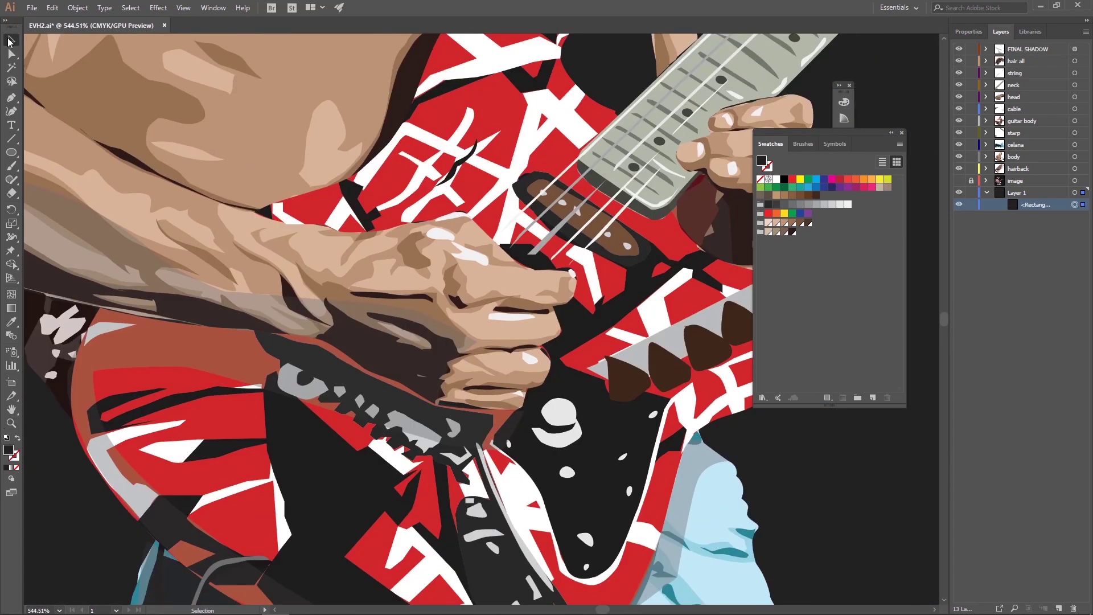
Hide the FINAL SHADOW layer and expand guitar body to the pickup ++ group.
left_click(958, 49)
left_click(987, 121)
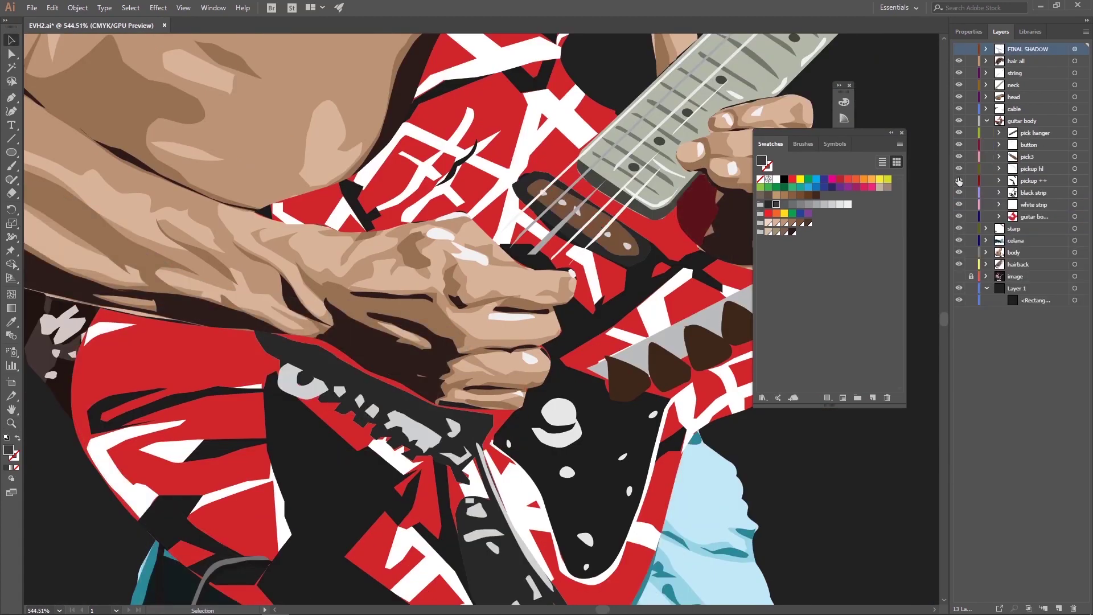
left_click(1000, 180)
key("p")
Draw a dark red shape beneath the fretting hand on the guitar.
left_click(261, 329)
left_click(366, 367)
left_click(508, 407)
left_click(424, 410)
left_click(290, 347)
key("z")
key("ctrl+plus")
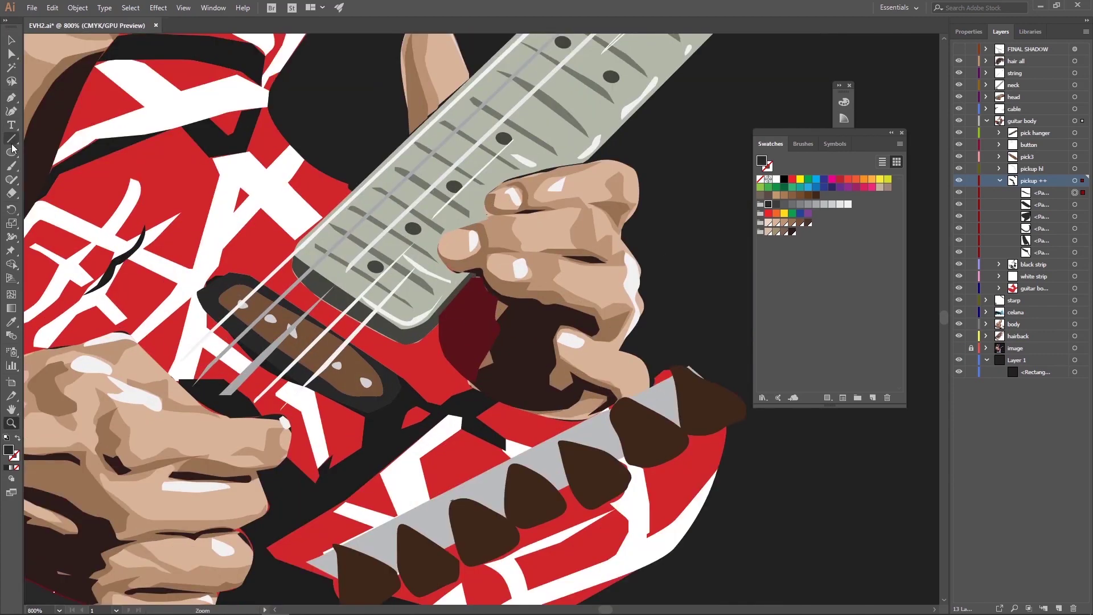
left_click(474, 279)
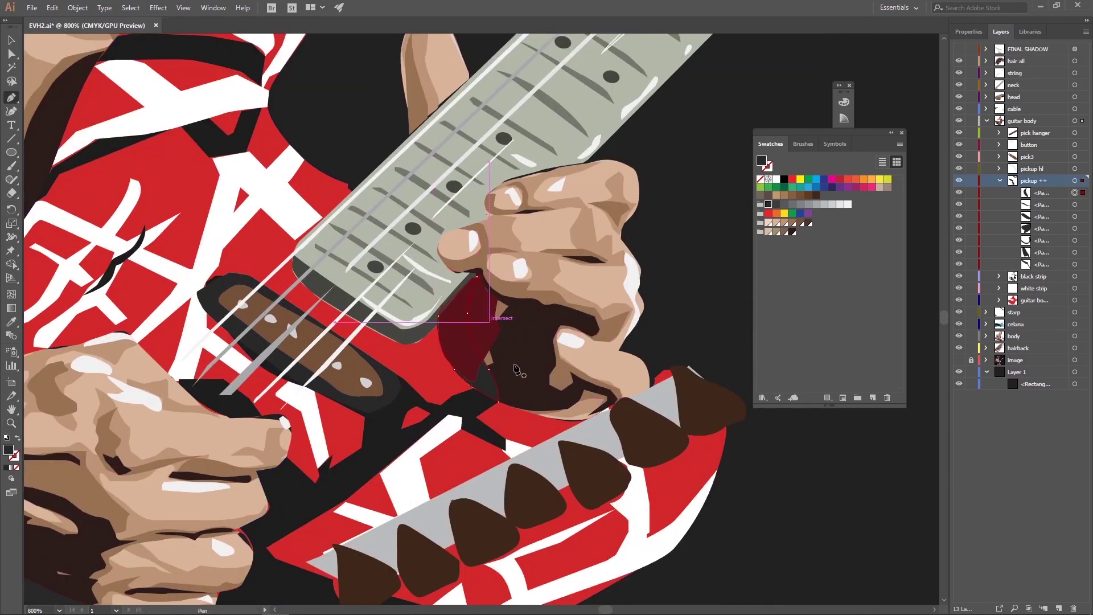
Trace another small shape near the guitar neck and select the pick hanger group.
key("p")
left_click(690, 467)
left_click(520, 303)
left_click(491, 294)
left_click(481, 350)
left_click(470, 375)
left_click(472, 387)
left_click(506, 407)
scroll(505, 408, "down", 5)
key("v")
left_click(501, 353)
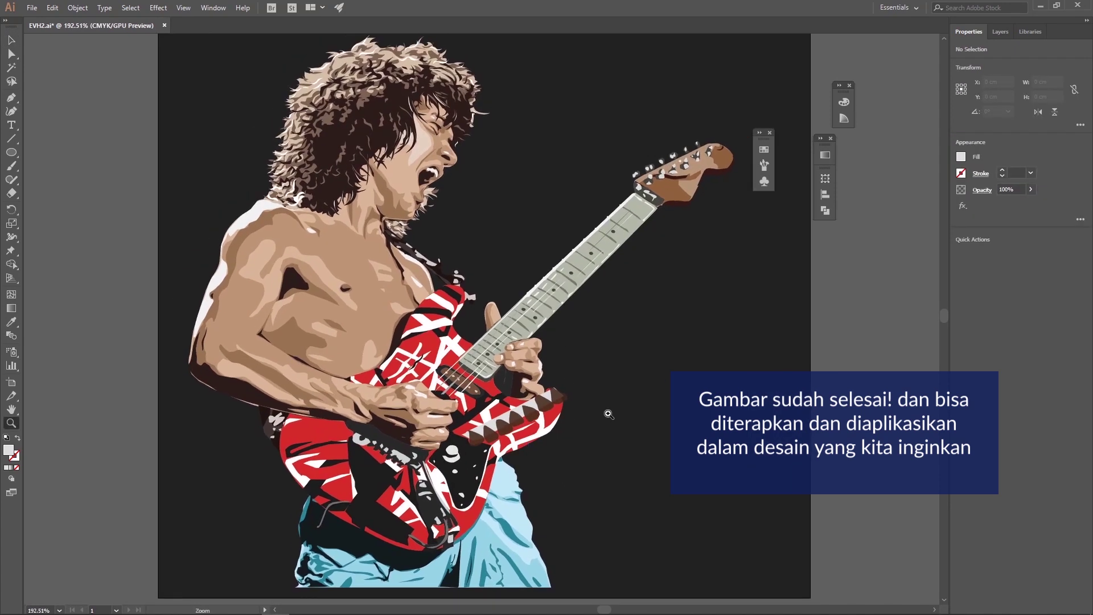
Add the title text 'EVH' at lower right and set its font to Oswald Heavy.
scroll(610, 416, "up", 2)
key("t")
left_click(488, 364)
type("EVH")
left_click(1013, 251)
type("1955 - 2020")
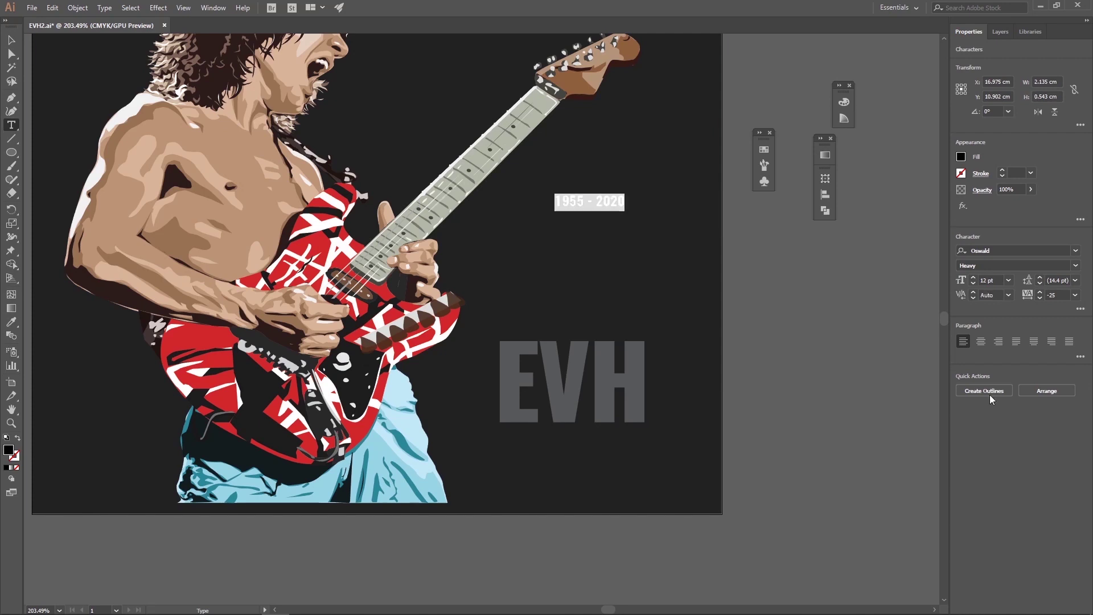
Give '1955 - 2020' tracking 300, colour it white and place it directly below EVH.
left_click(1075, 295)
left_click(1059, 450)
double_click(8, 449)
key("Return")
left_click_drag(640, 220, 647, 469)
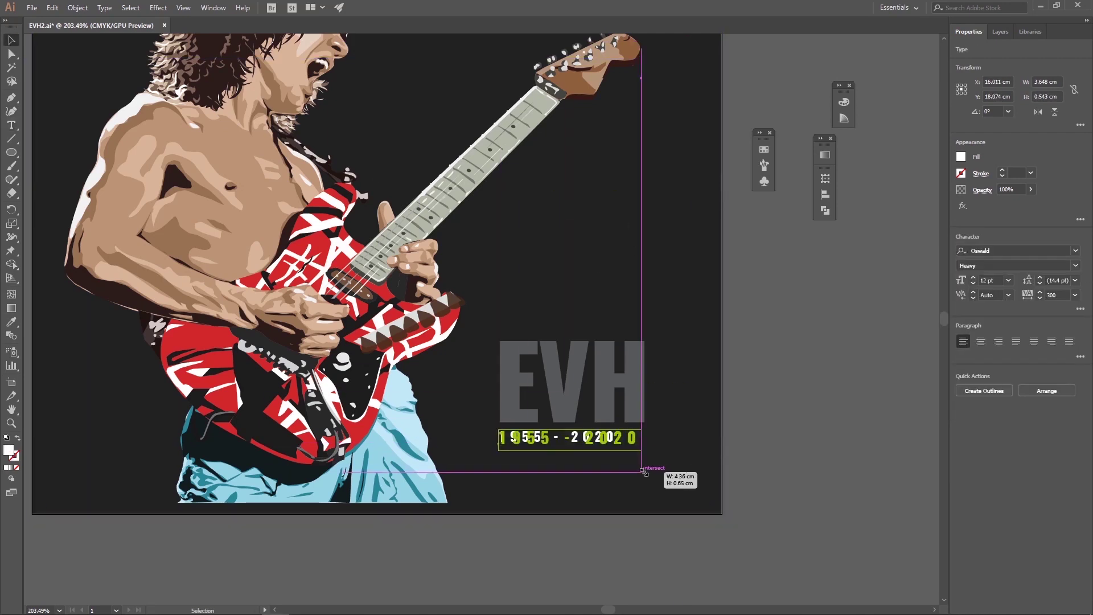
Colour the EVH title light grey and view the finished poster with panels hidden.
triple_click(595, 376)
left_click(764, 149)
left_click(655, 188)
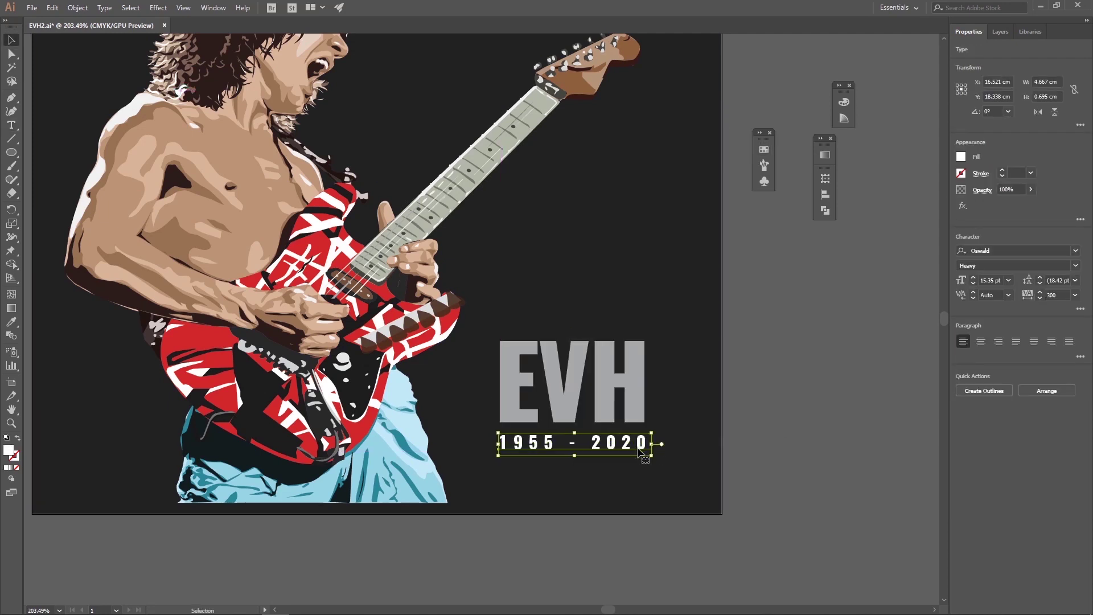
key("Escape")
scroll(737, 425, "up", 3)
key("Tab")
left_click_drag(660, 338, 721, 346)
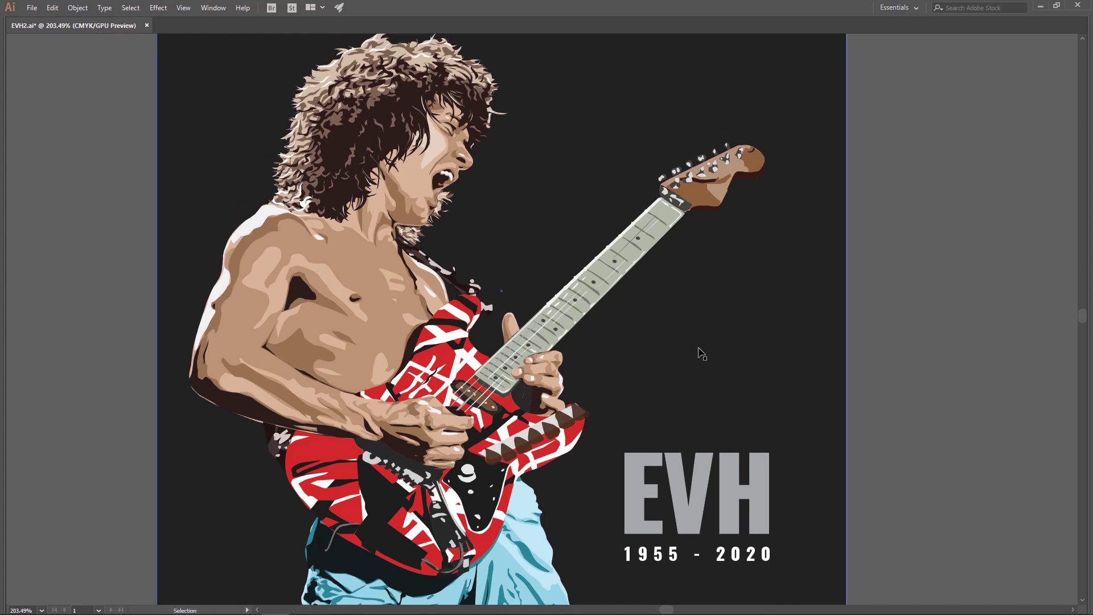
key("Tab")
left_click(11, 423)
left_click(368, 403, "alt")
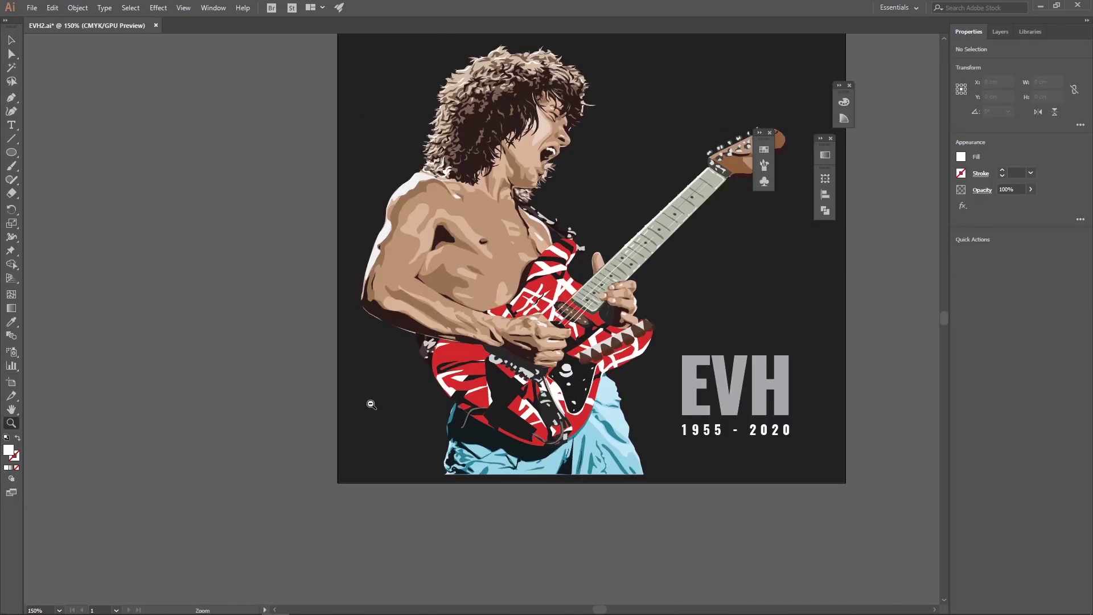
left_click_drag(522, 304, 515, 306)
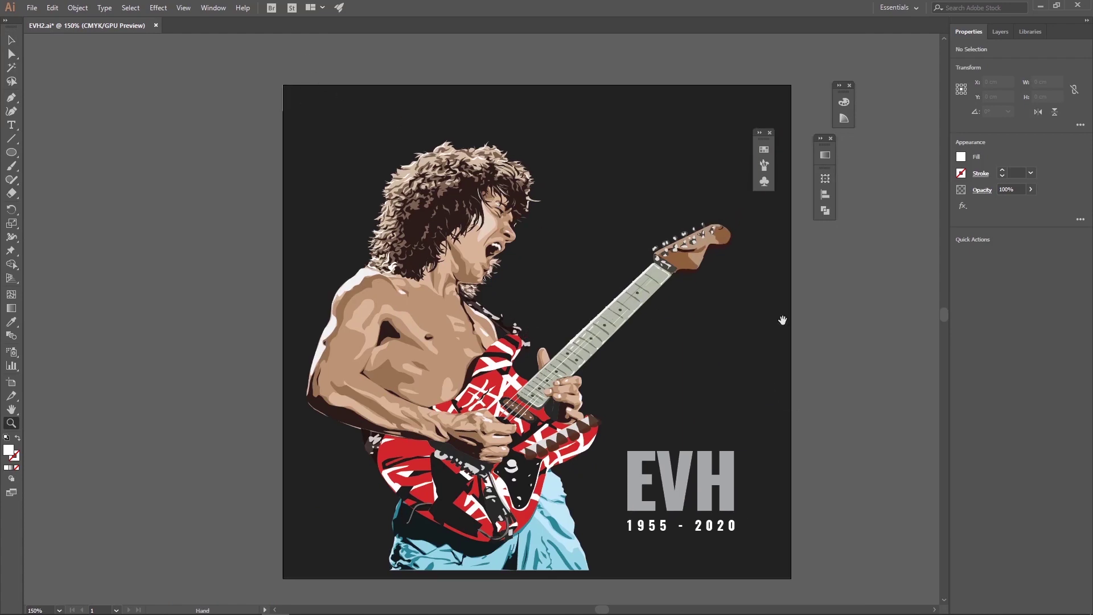
left_click_drag(783, 320, 748, 313)
key("Tab")
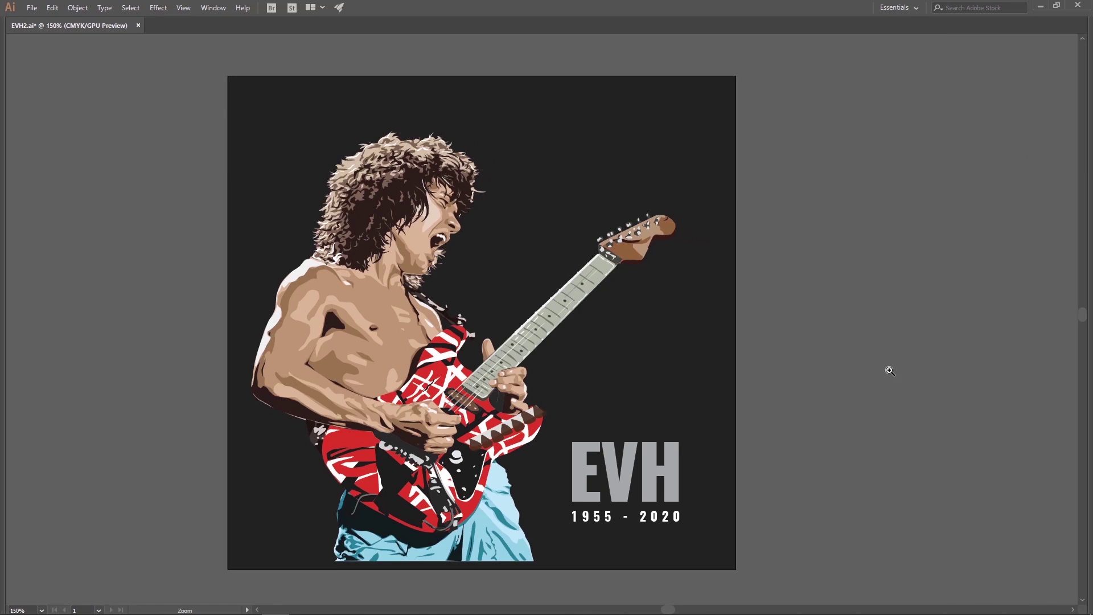